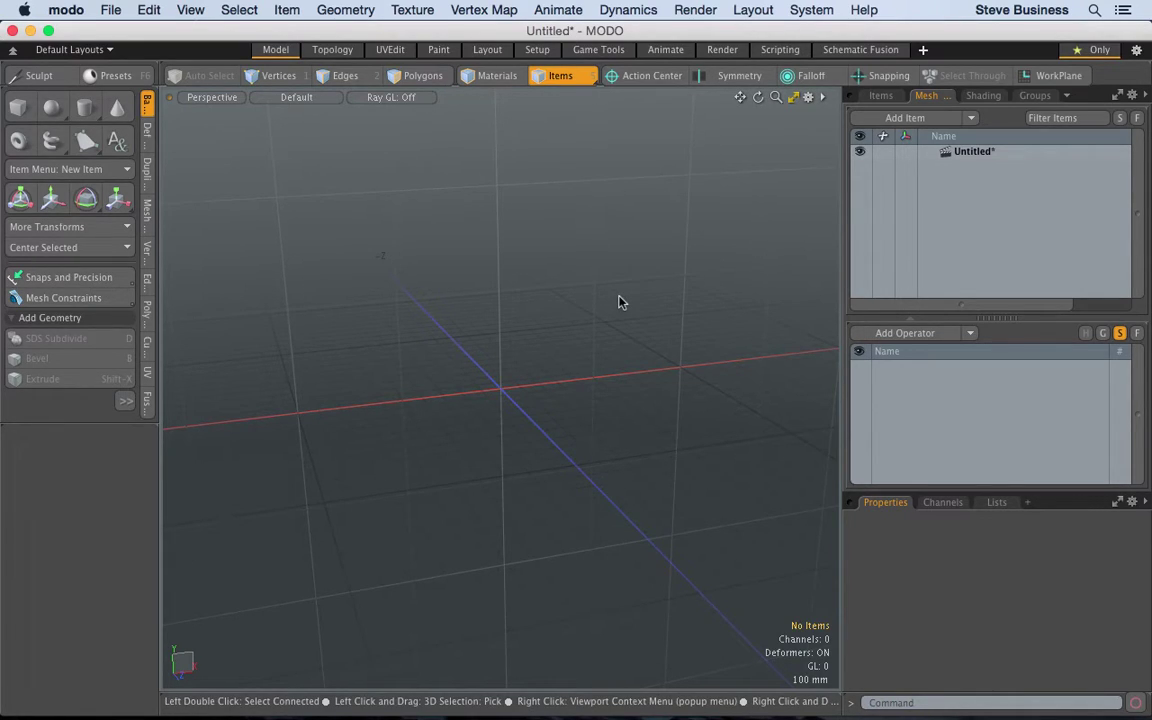
# - Switch to Safari and find the grayscale elevation image in the Guessing Game post on igic.org
pyautogui.moveTo(571, 716)
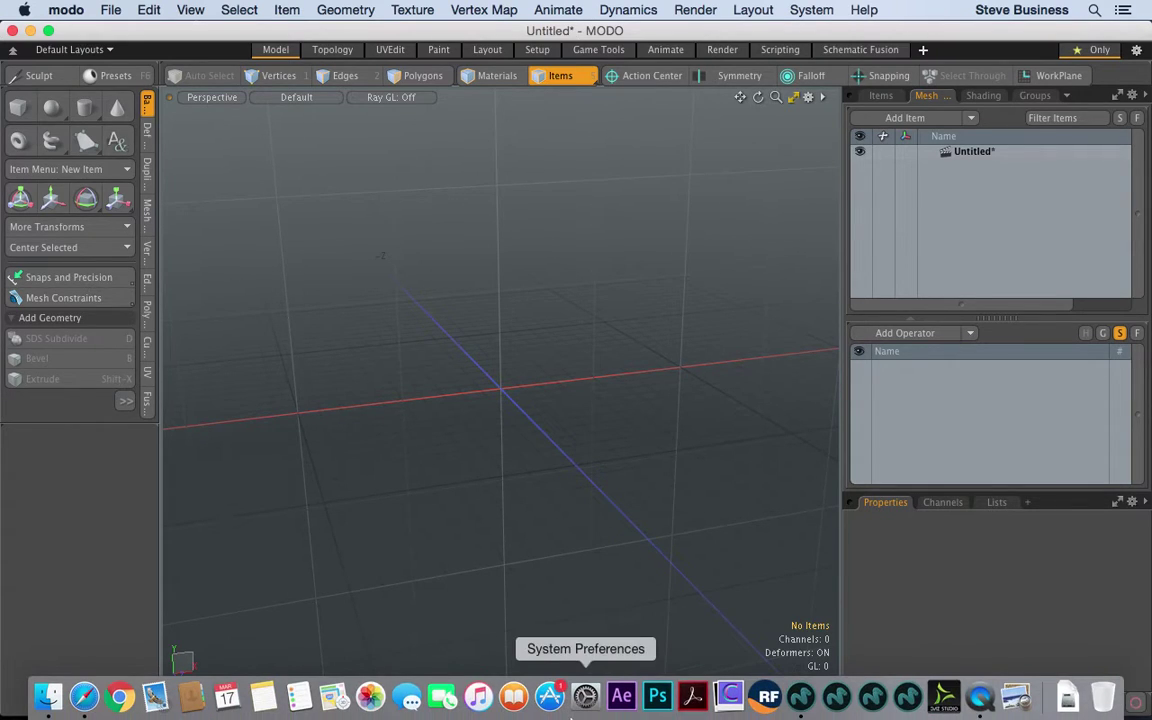
pyautogui.click(85, 697)
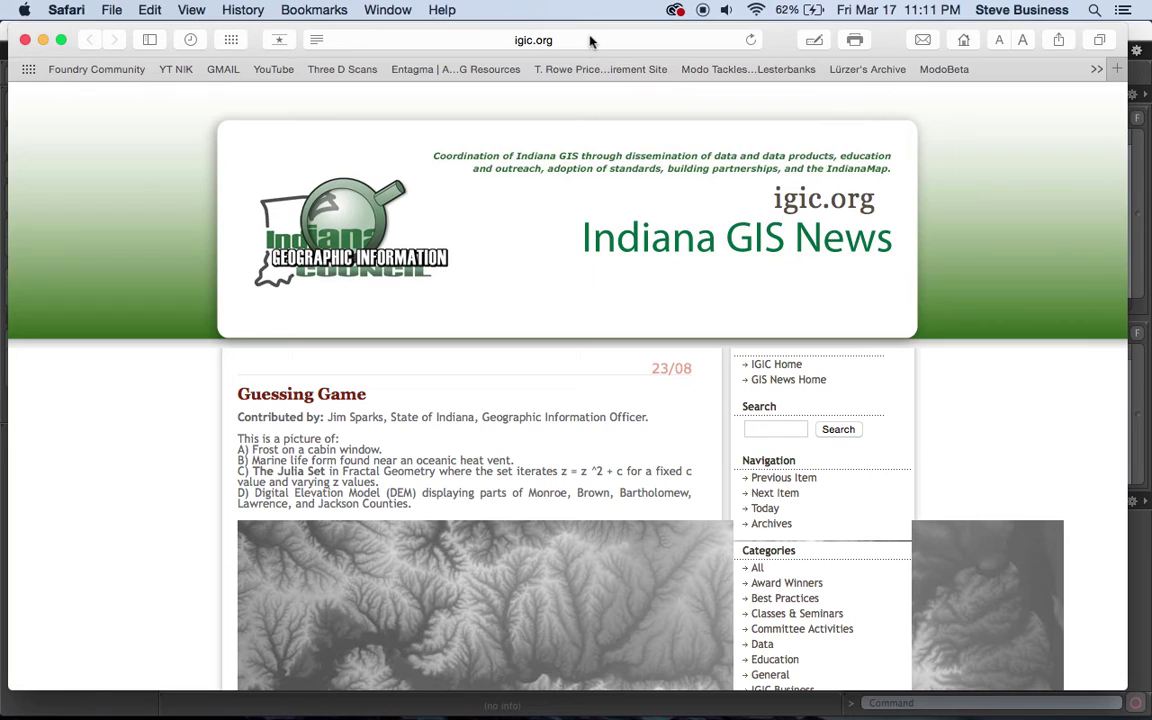
pyautogui.click(589, 38)
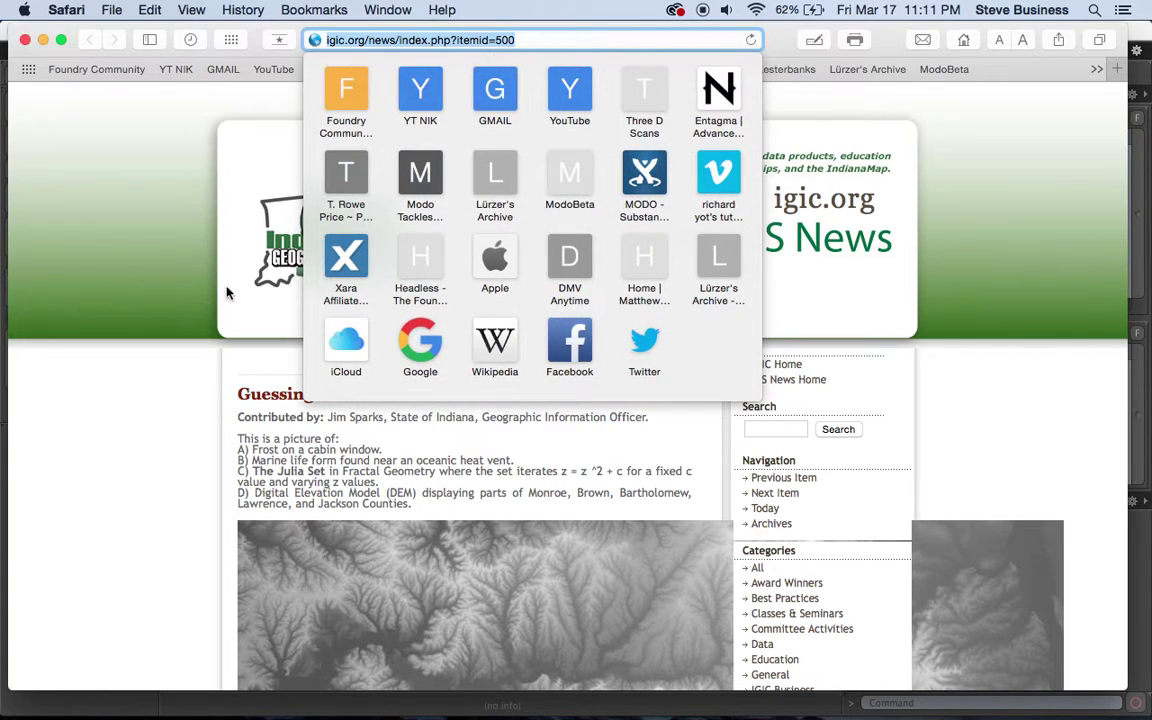
pyautogui.click(140, 410)
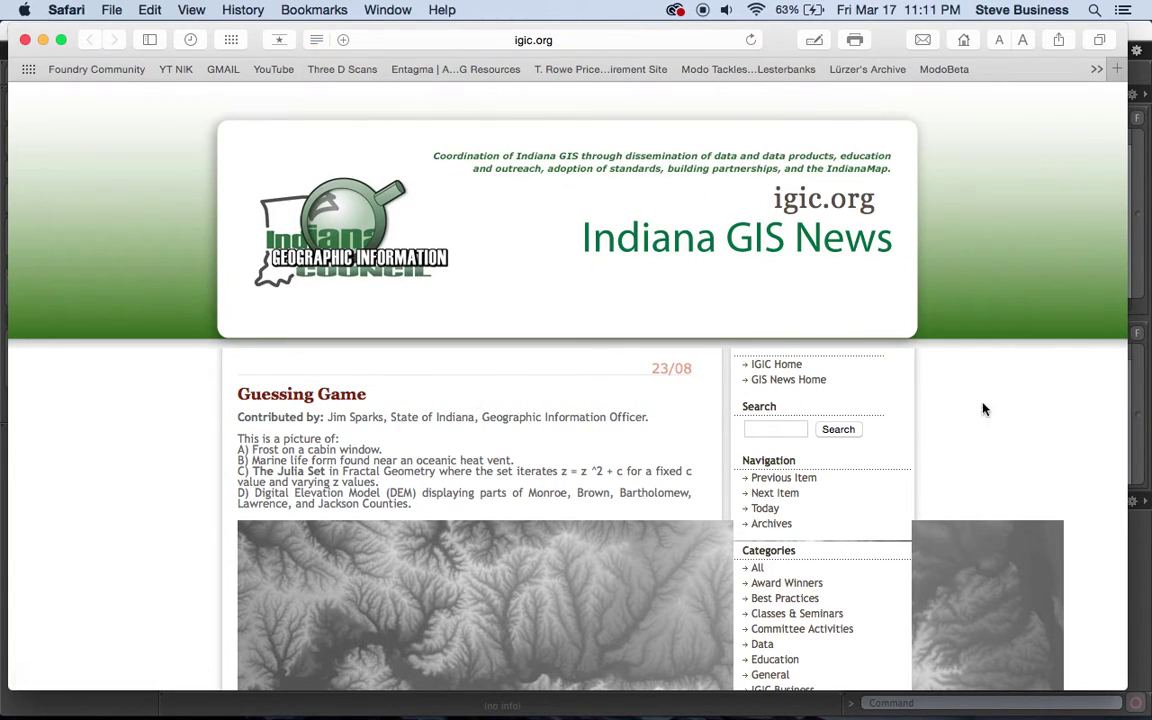
pyautogui.scroll(-6, 984, 408)
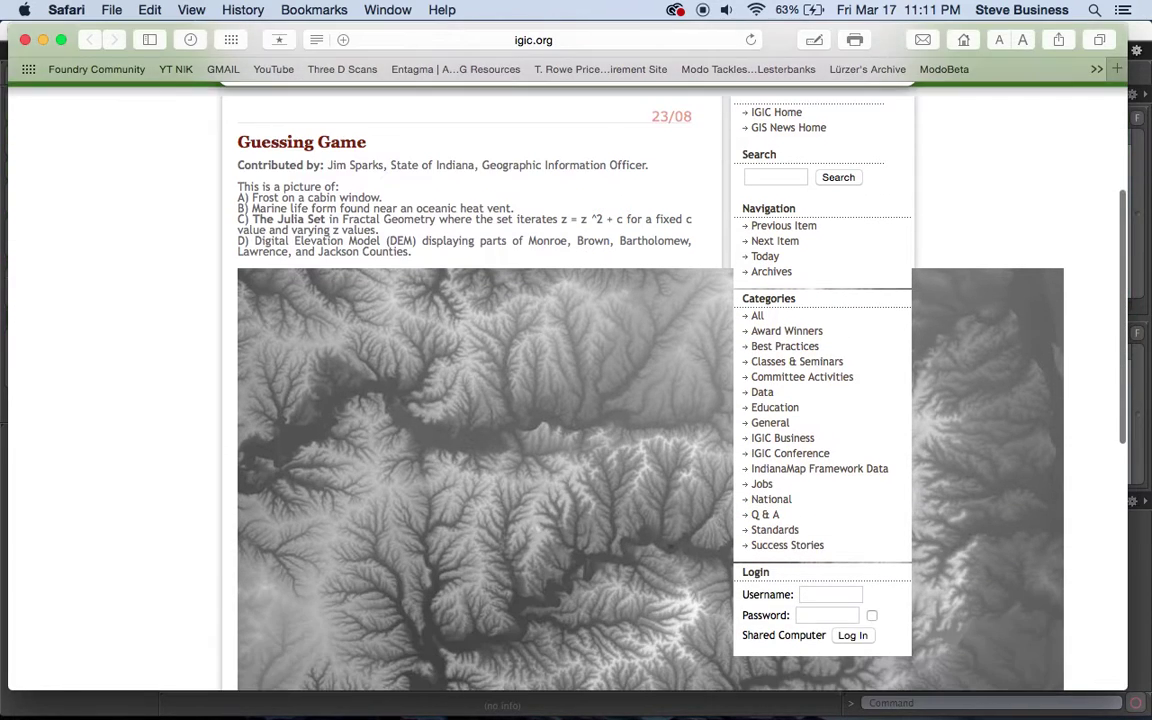
pyautogui.scroll(-4, 726, 373)
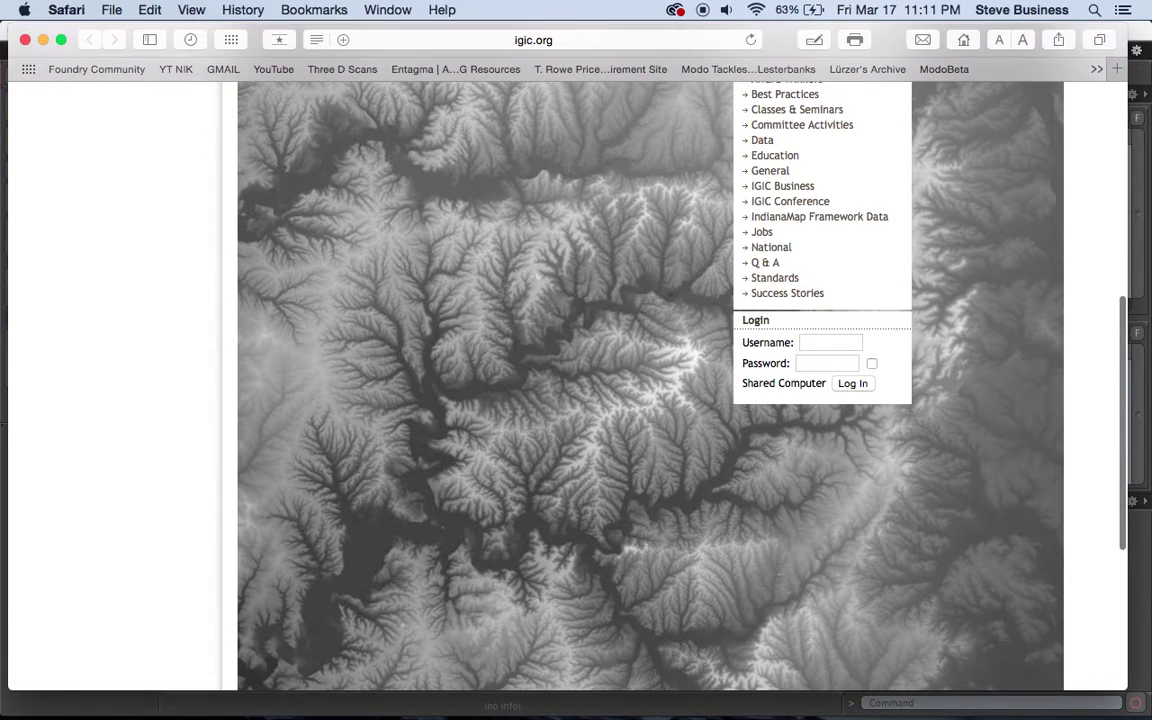
# - Save the elevation image to the Desktop as "elevation", replacing the existing file of that name
pyautogui.rightClick(592, 317)
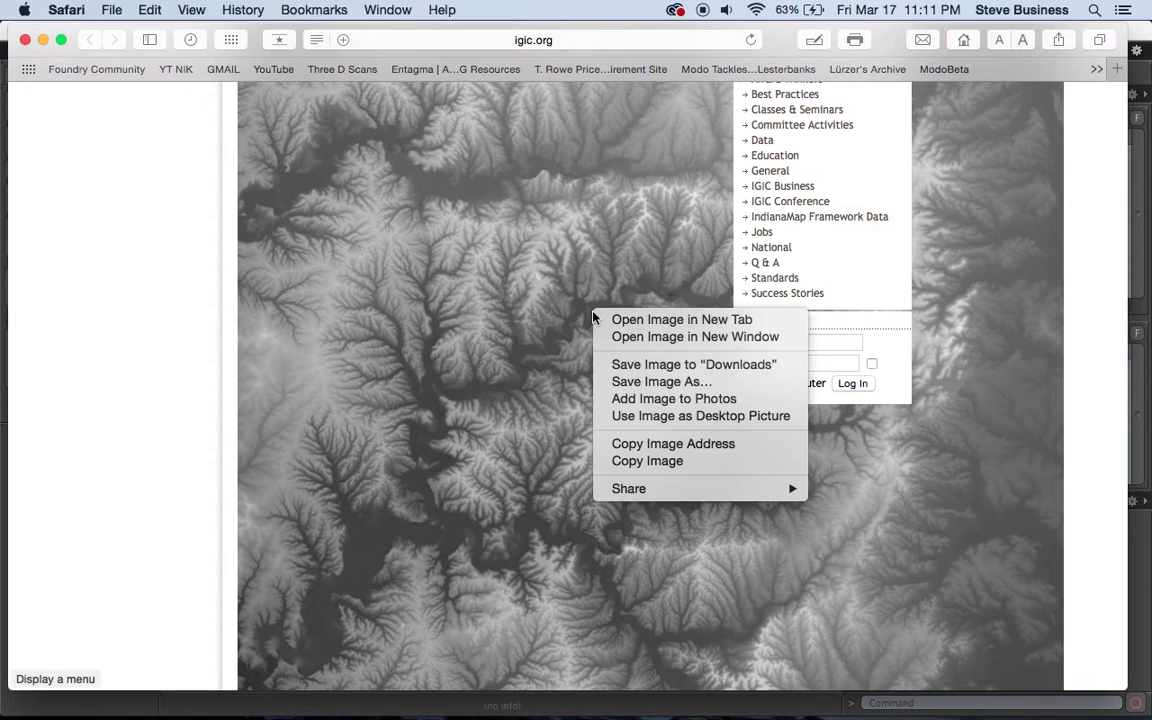
pyautogui.click(631, 383)
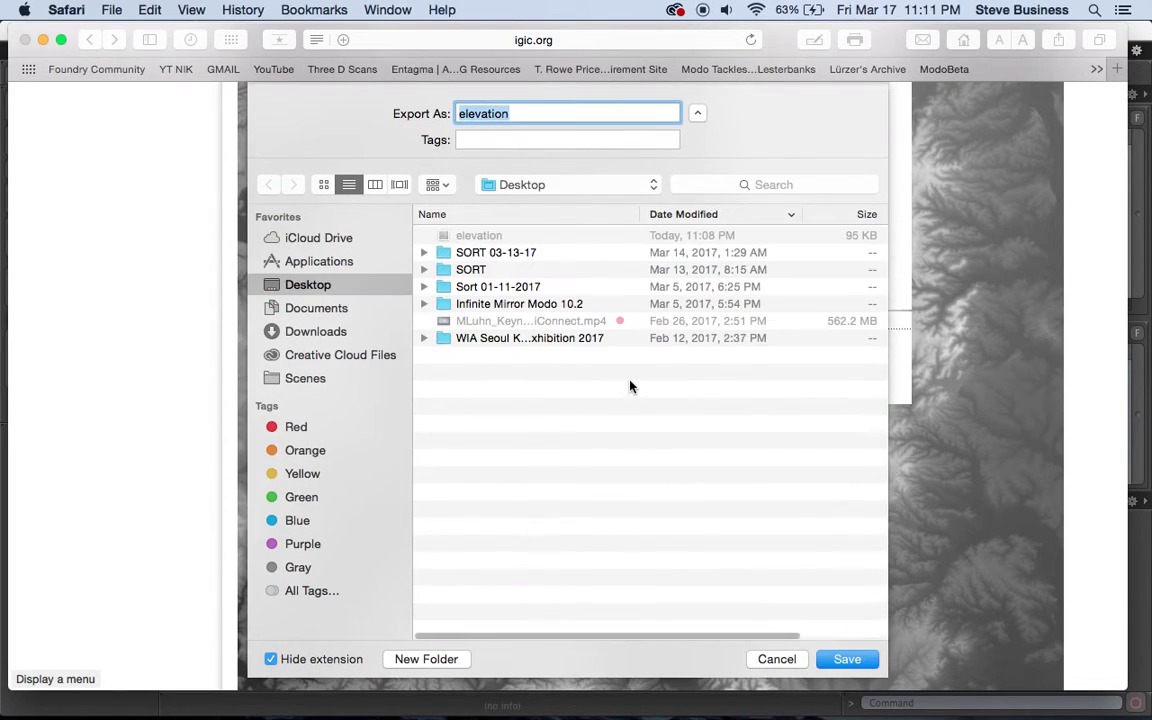
pyautogui.press('Return')
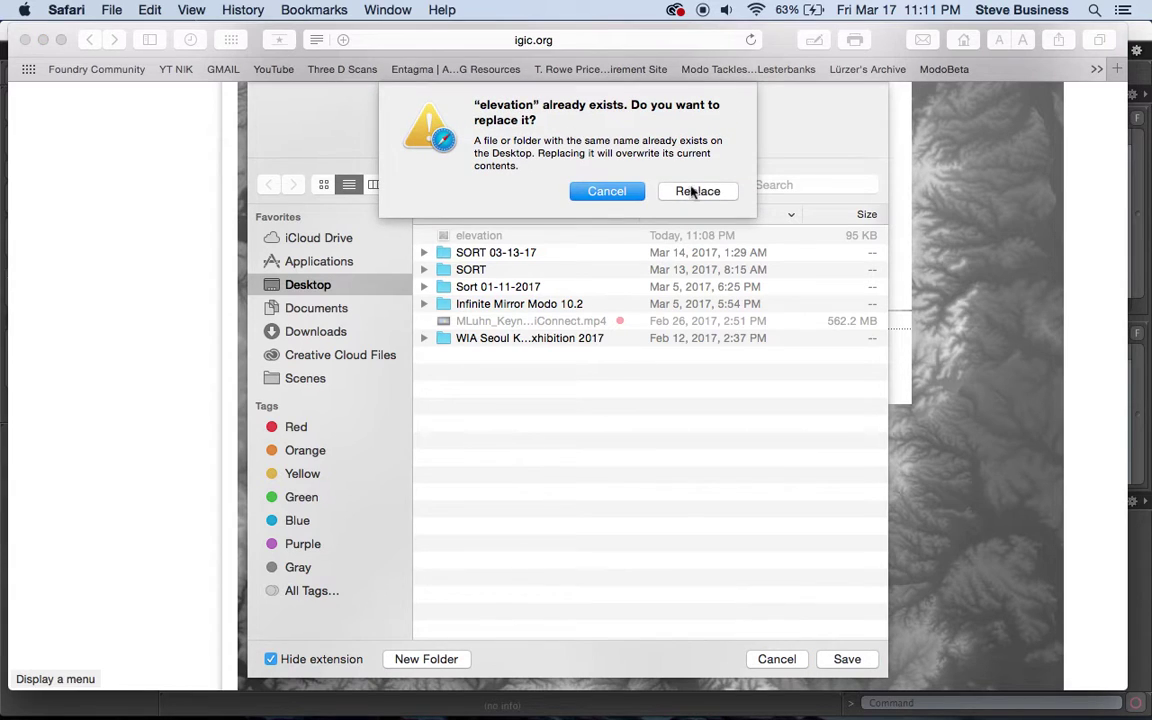
pyautogui.click(690, 199)
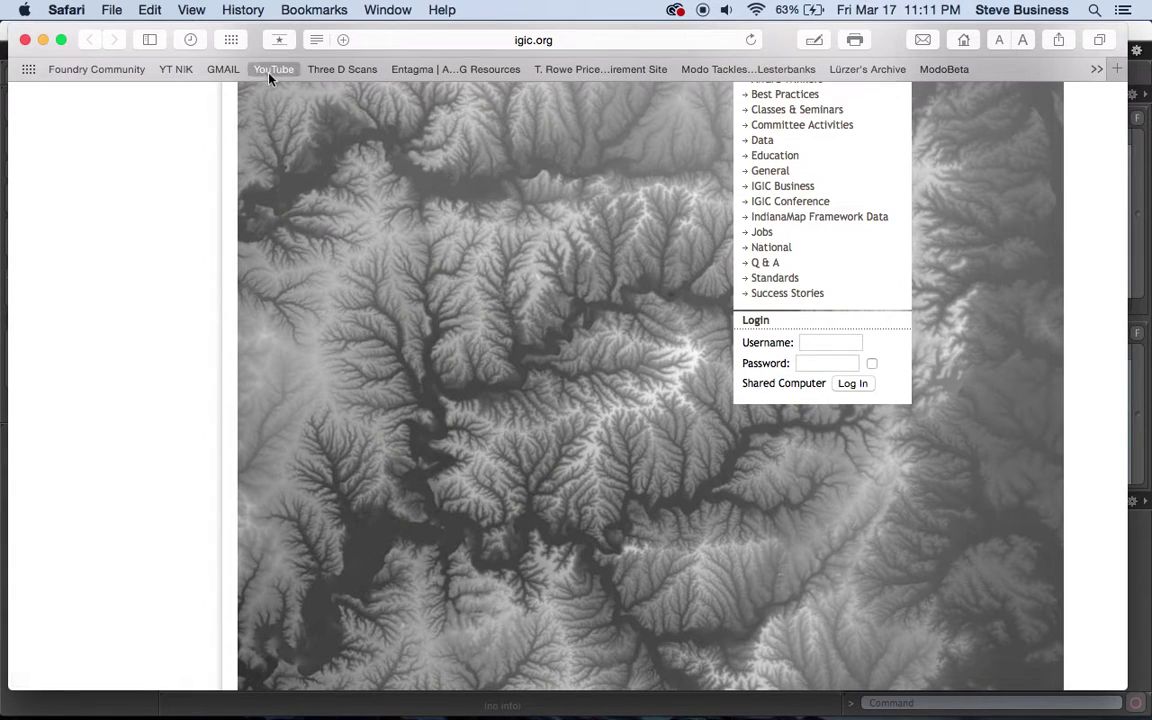
# - Minimize the browser window and switch back to MODO
pyautogui.click(43, 40)
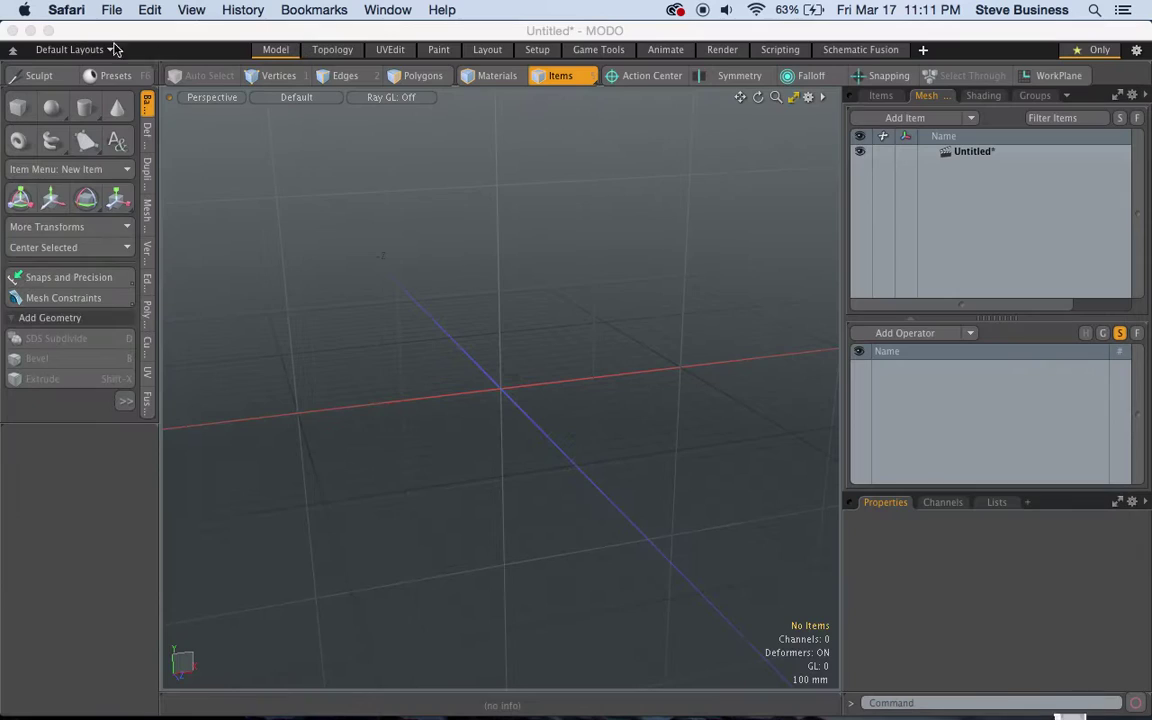
pyautogui.click(388, 10)
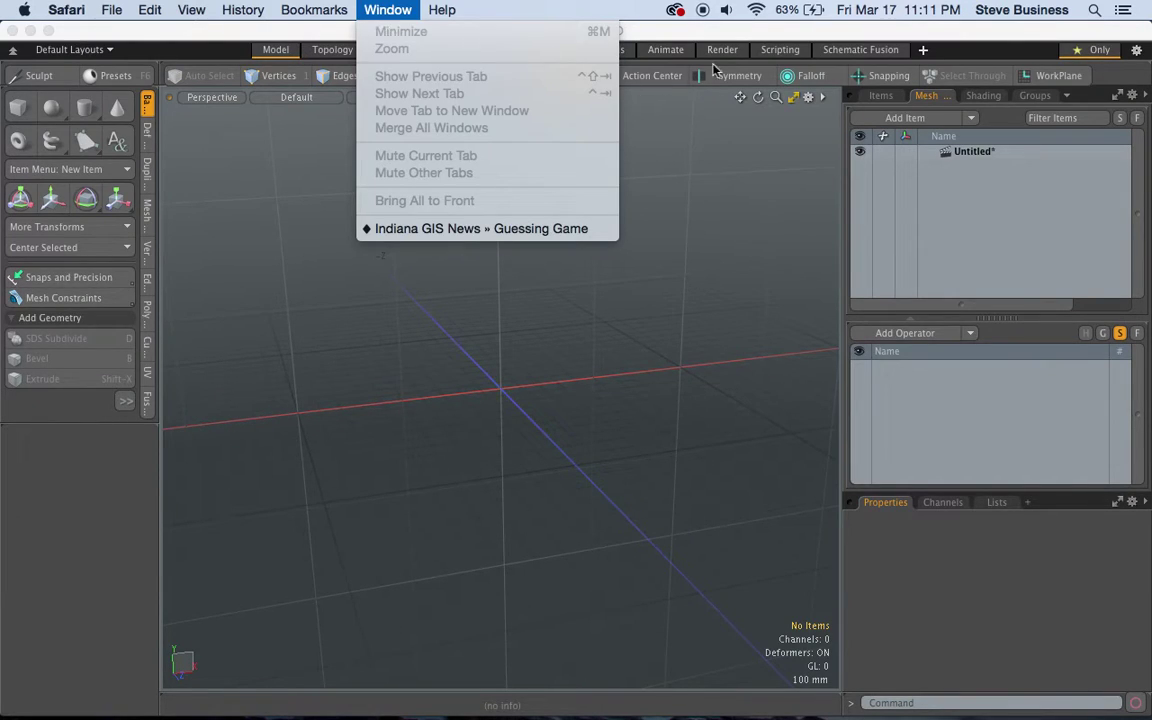
pyautogui.click(728, 36)
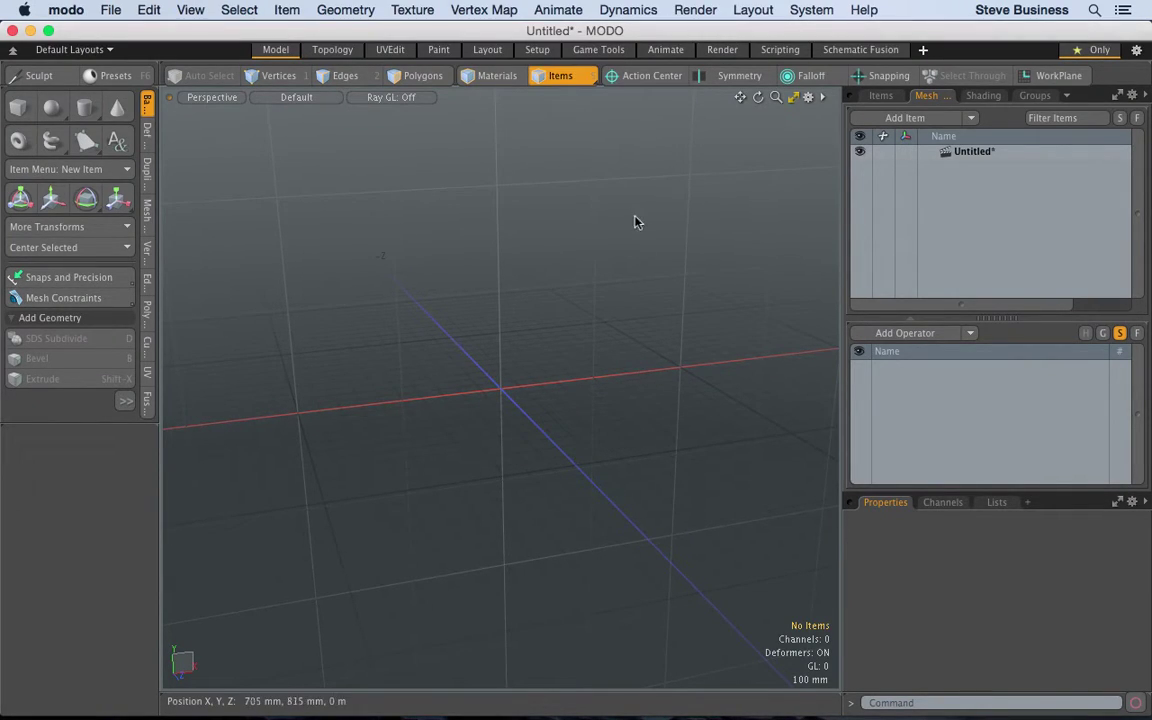
# - Try to add a procedural Sphere primitive operator while the scene has no mesh item
pyautogui.click(968, 336)
pyautogui.moveTo(970, 352)
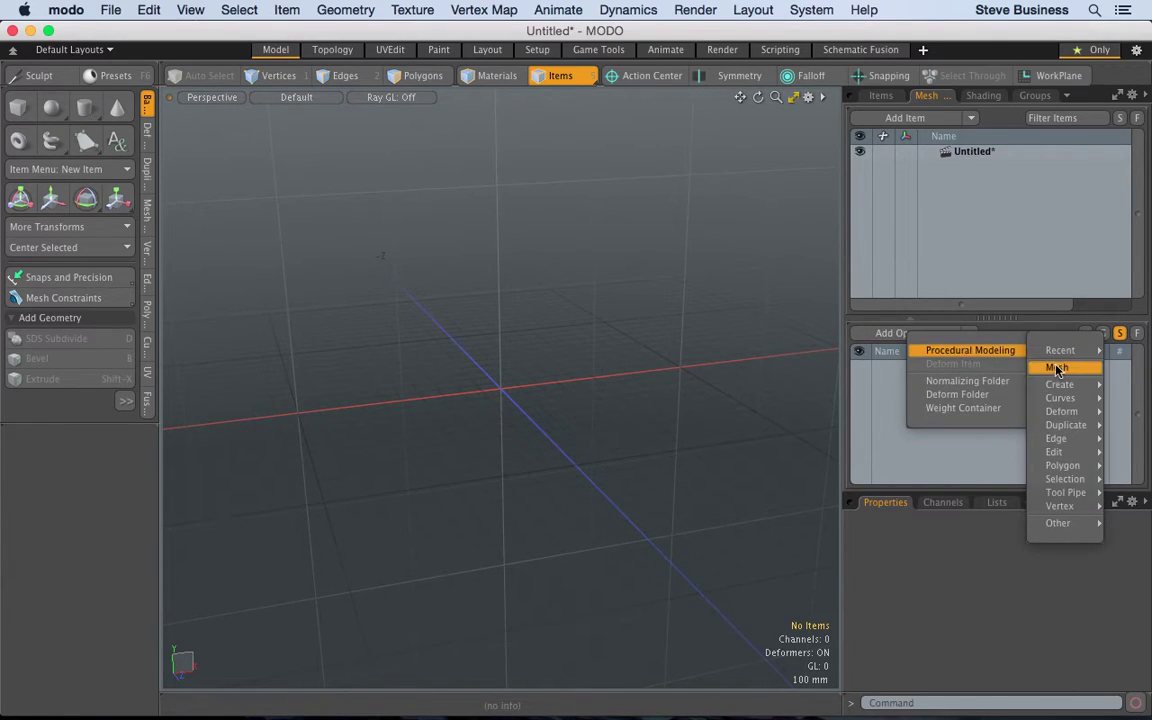
pyautogui.moveTo(1059, 384)
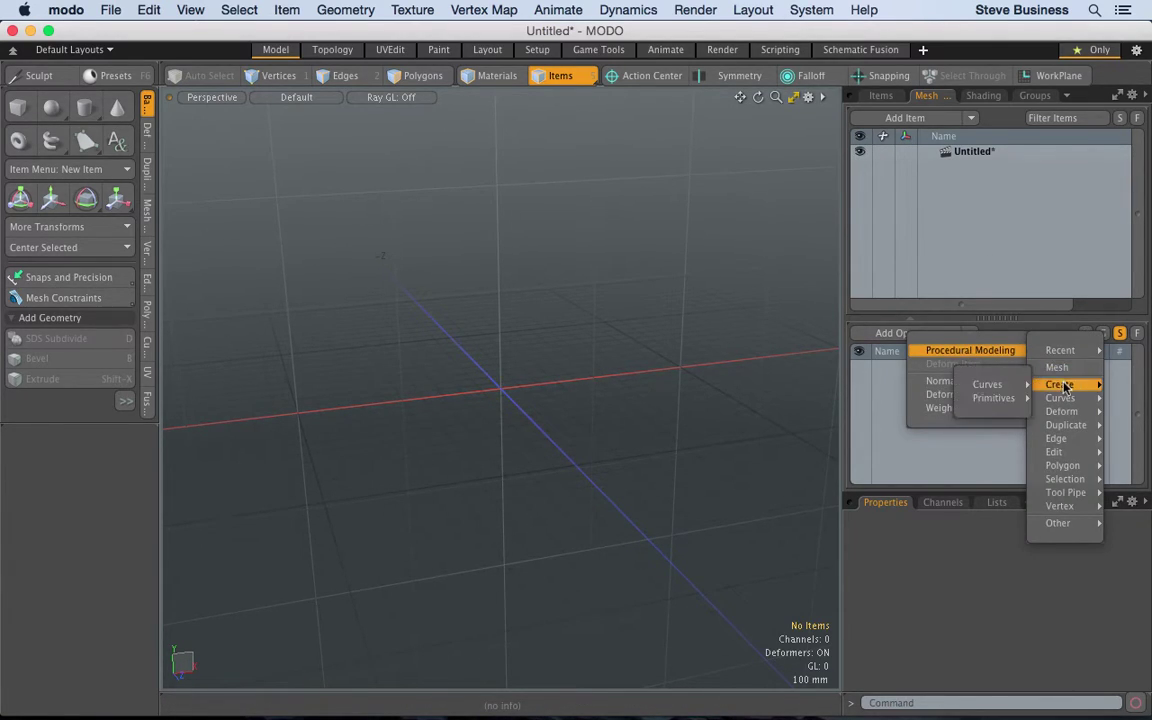
pyautogui.moveTo(1008, 399)
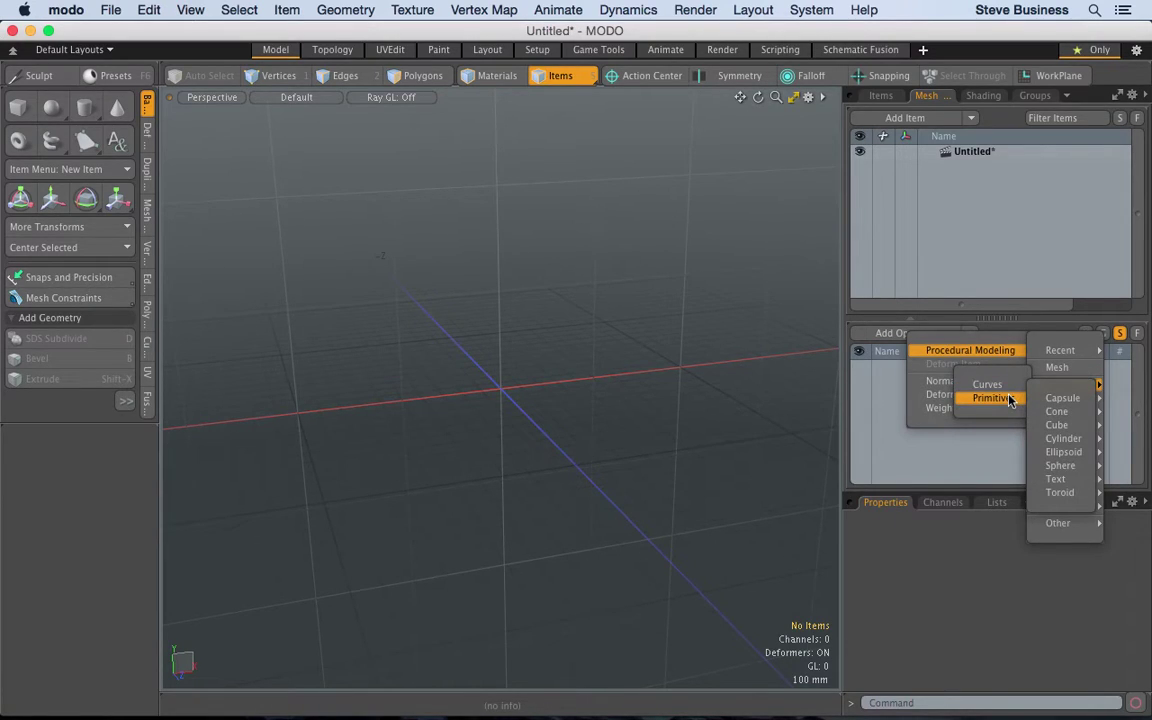
pyautogui.click(1060, 466)
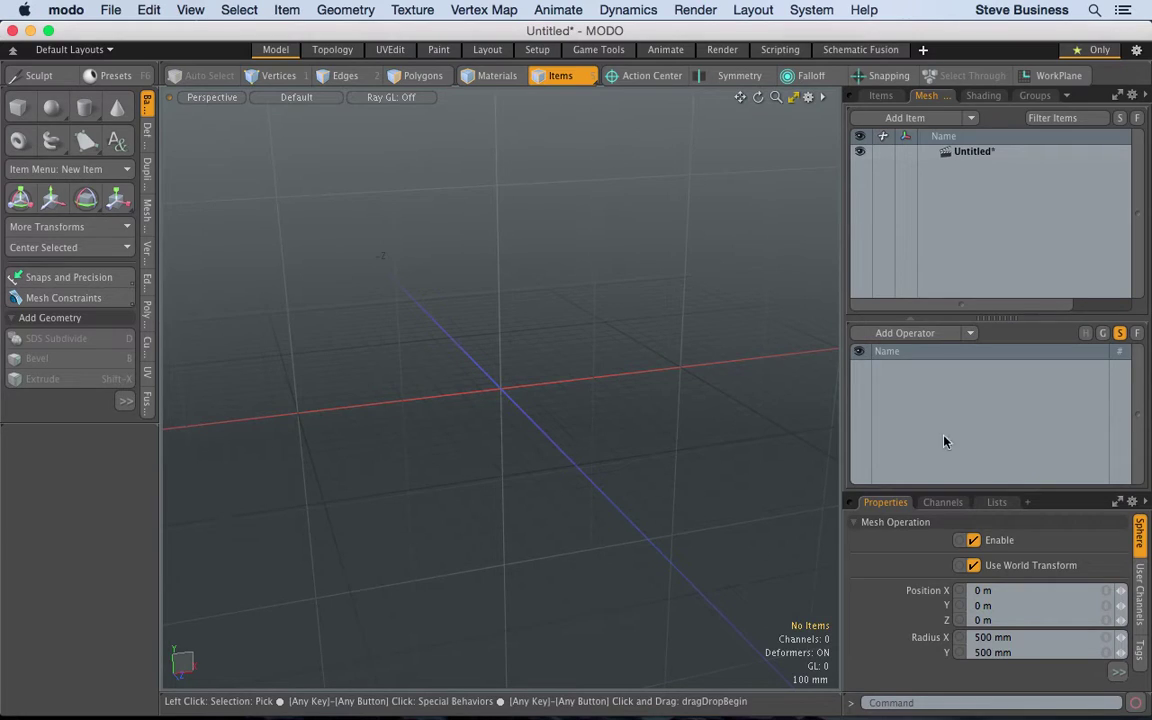
pyautogui.click(971, 334)
pyautogui.moveTo(980, 353)
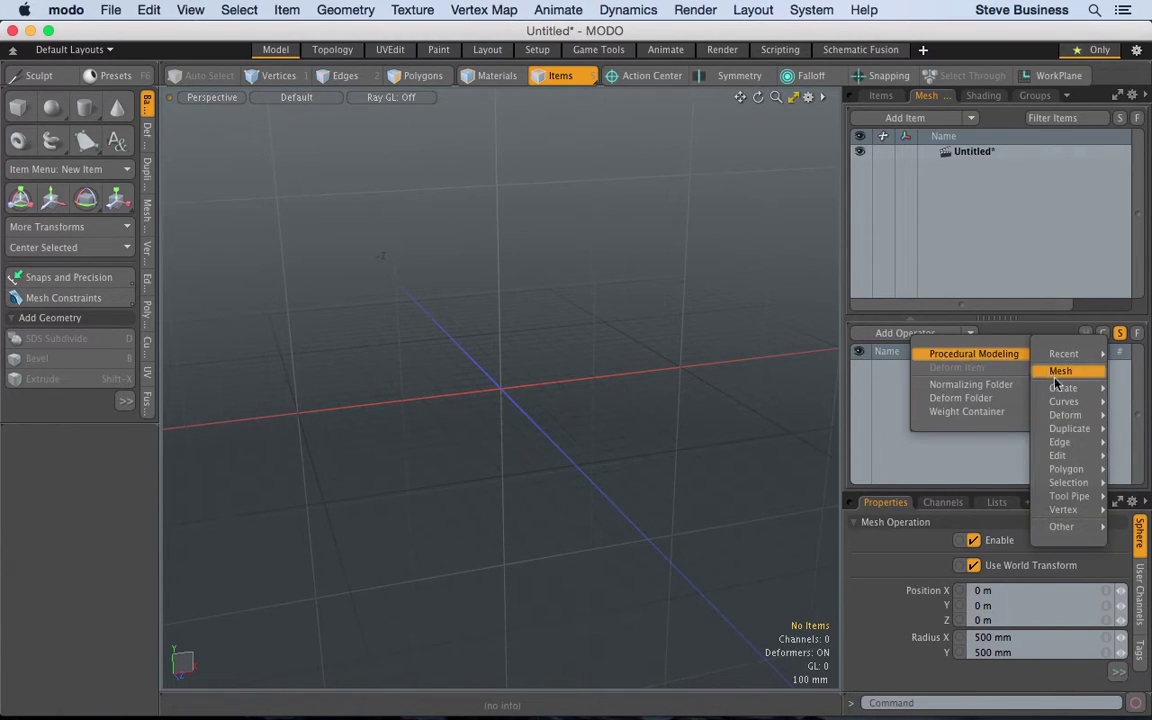
pyautogui.moveTo(1045, 388)
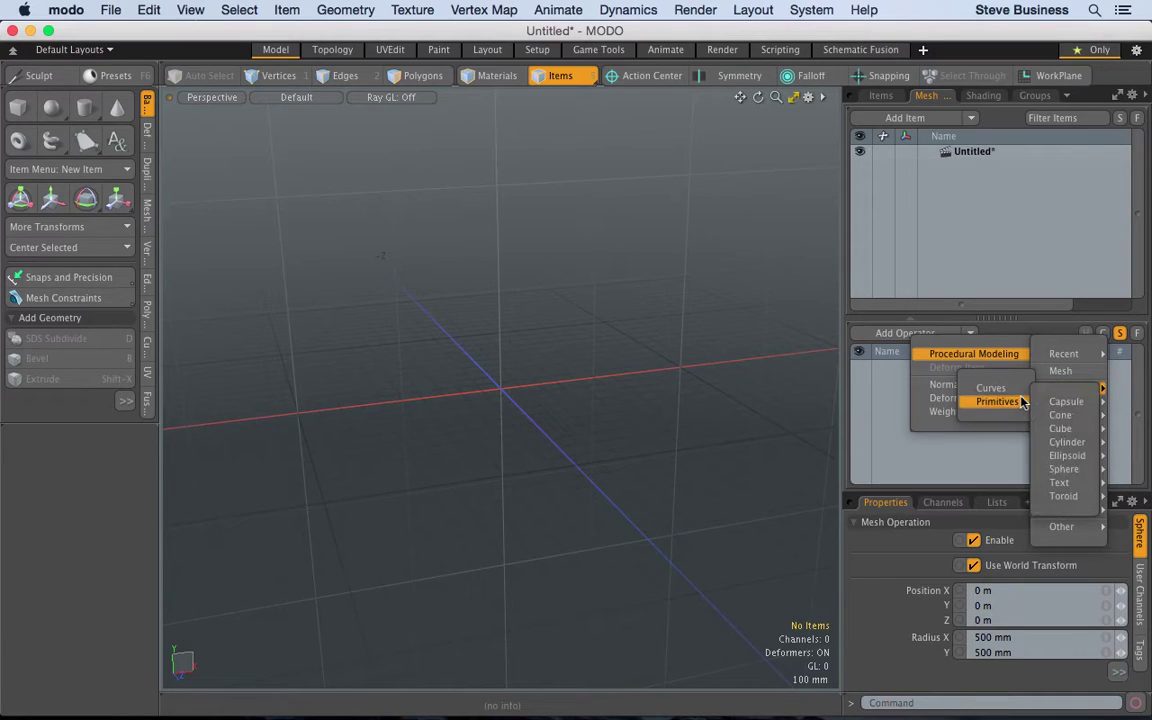
pyautogui.click(953, 418)
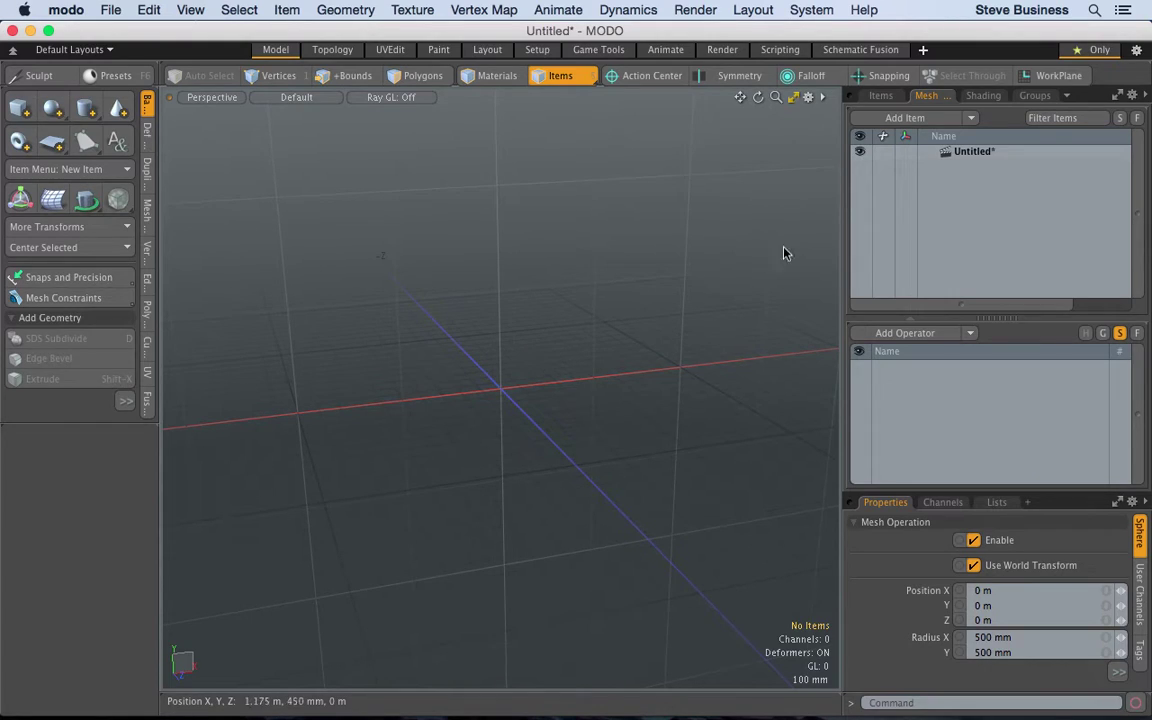
# - Select the Untitled scene and try to add the Sphere primitive operator to it
pyautogui.click(970, 155)
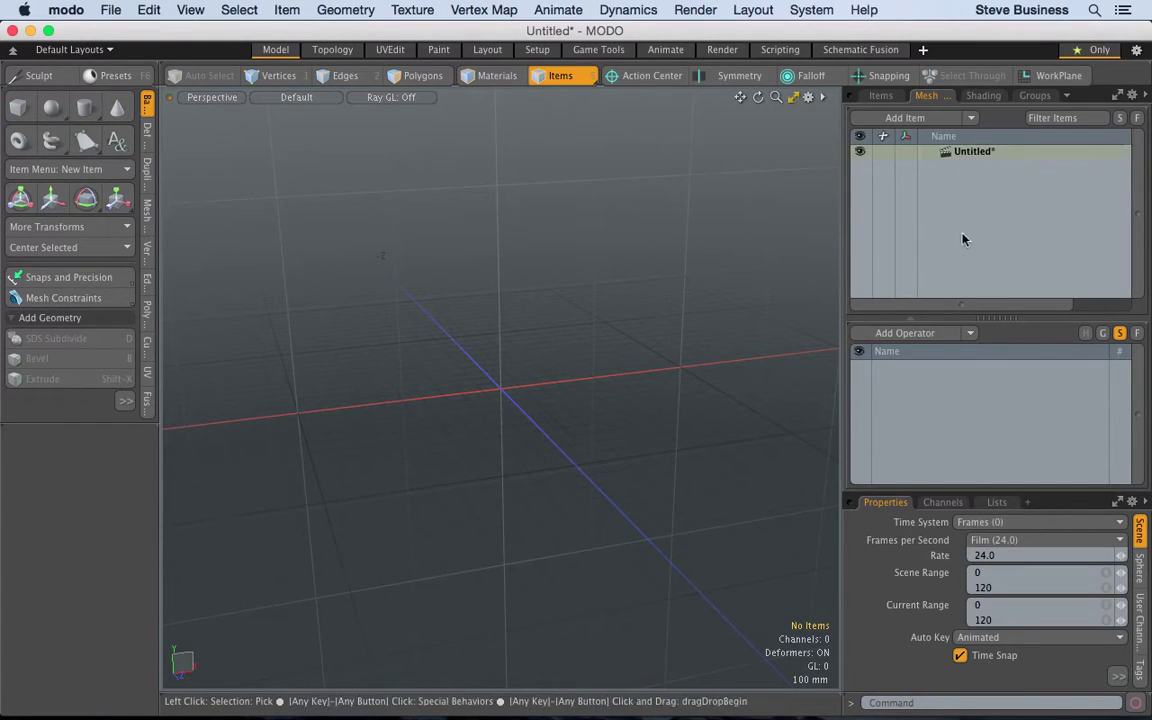
pyautogui.click(971, 334)
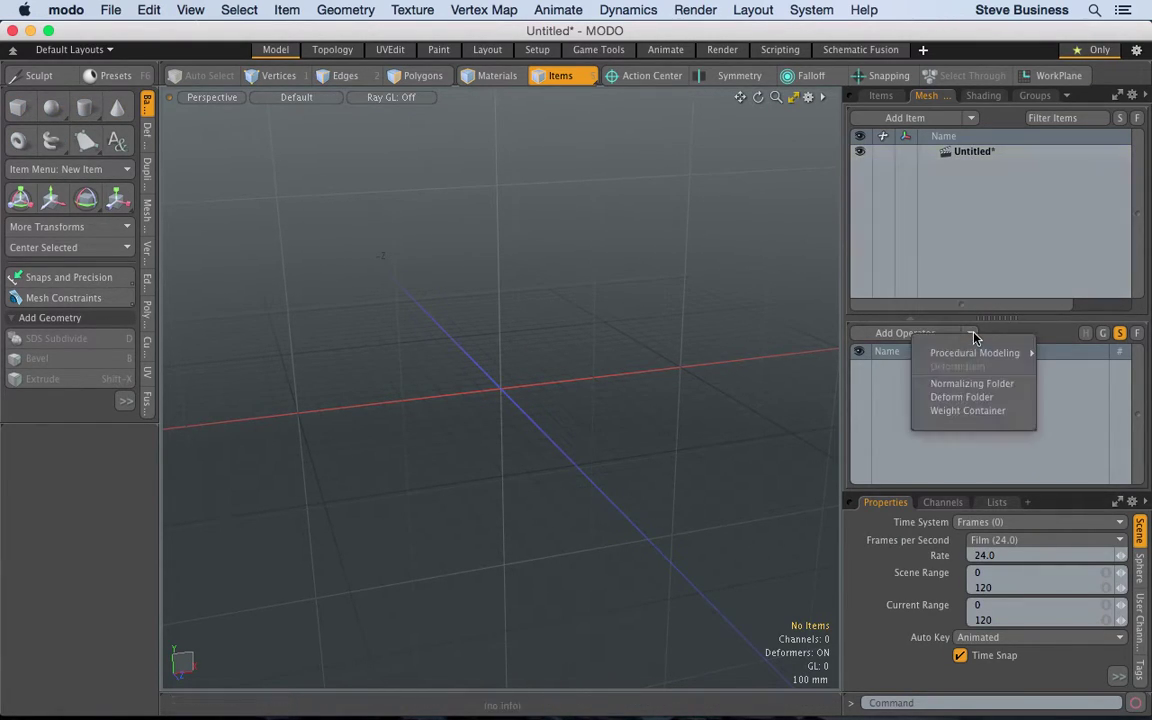
pyautogui.moveTo(975, 353)
pyautogui.moveTo(1063, 387)
pyautogui.moveTo(1005, 404)
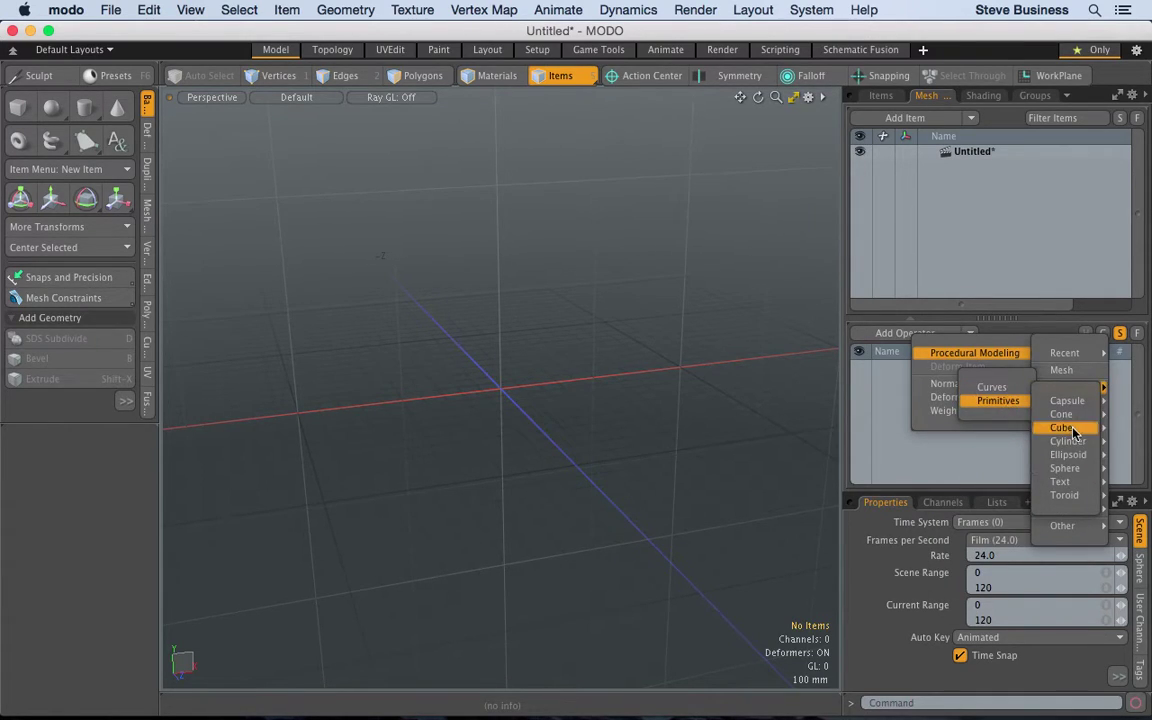
pyautogui.click(1065, 468)
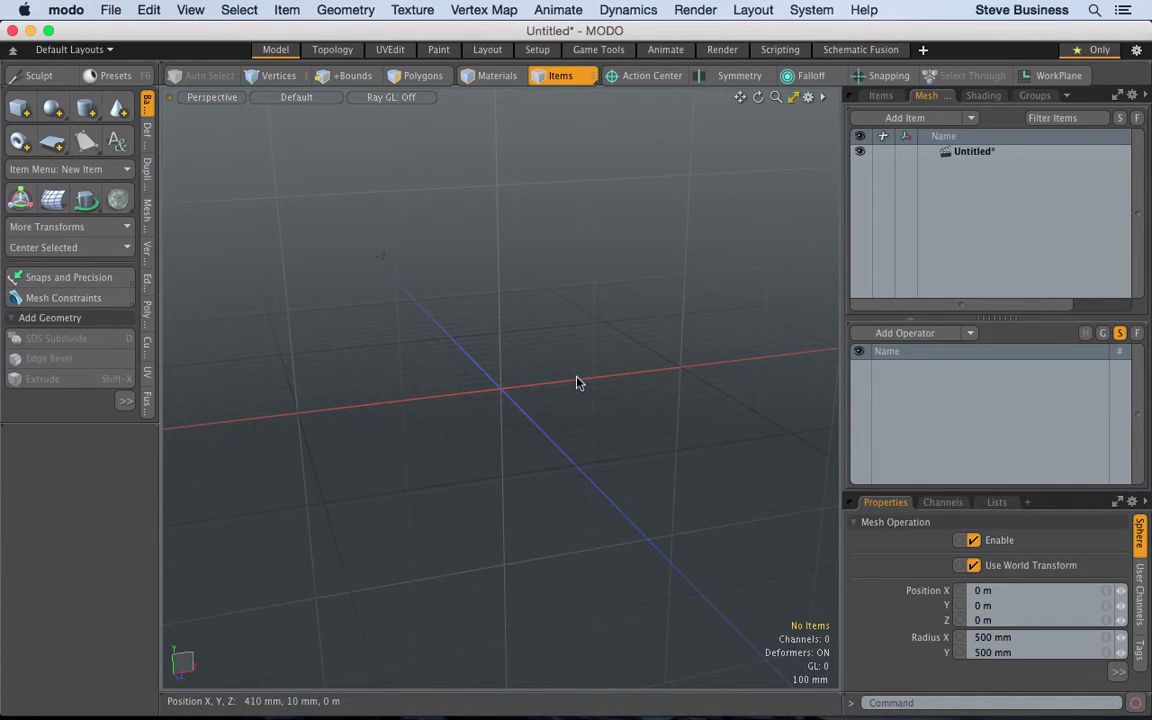
# - Add a new Mesh item to the Untitled scene
pyautogui.click(975, 151)
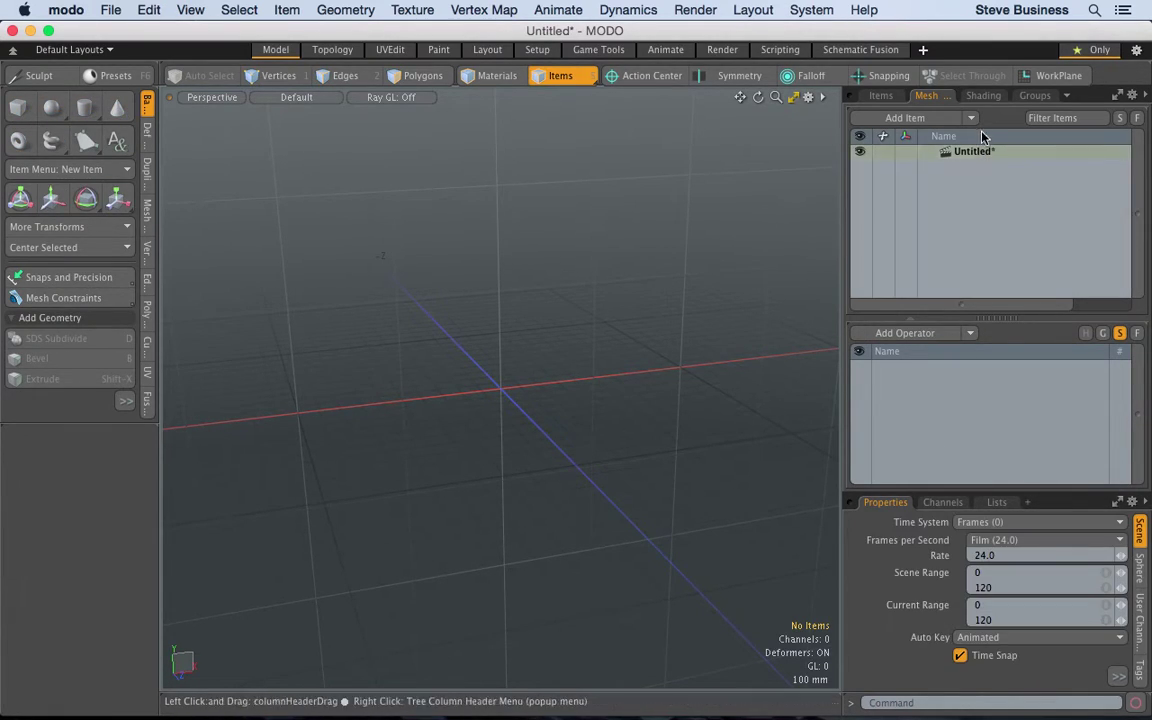
pyautogui.click(970, 118)
pyautogui.moveTo(981, 213)
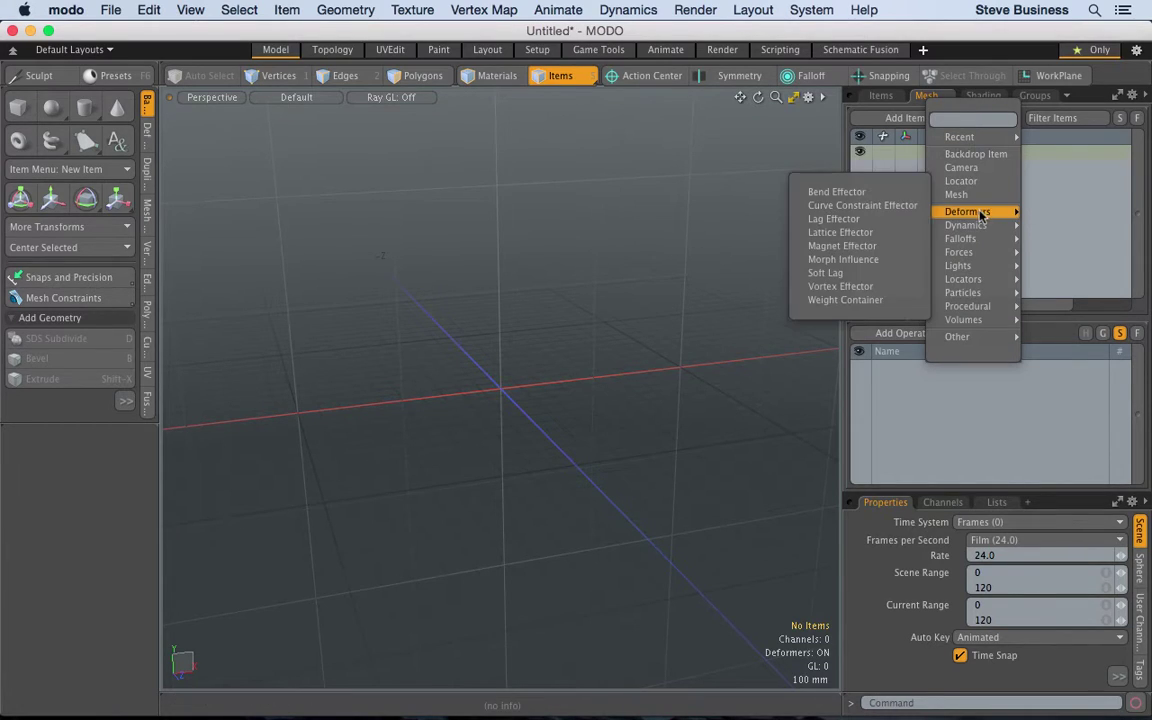
pyautogui.click(975, 197)
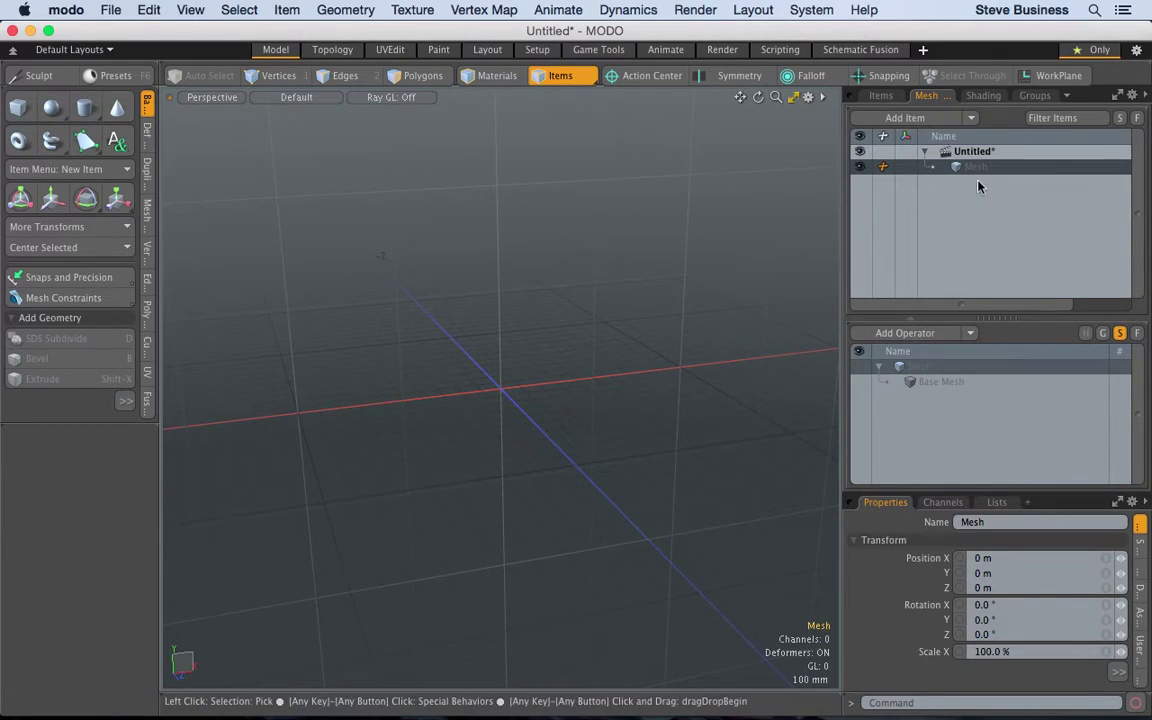
# - Add a procedural Sphere primitive operator to the new mesh
pyautogui.click(970, 333)
pyautogui.moveTo(971, 350)
pyautogui.moveTo(1062, 398)
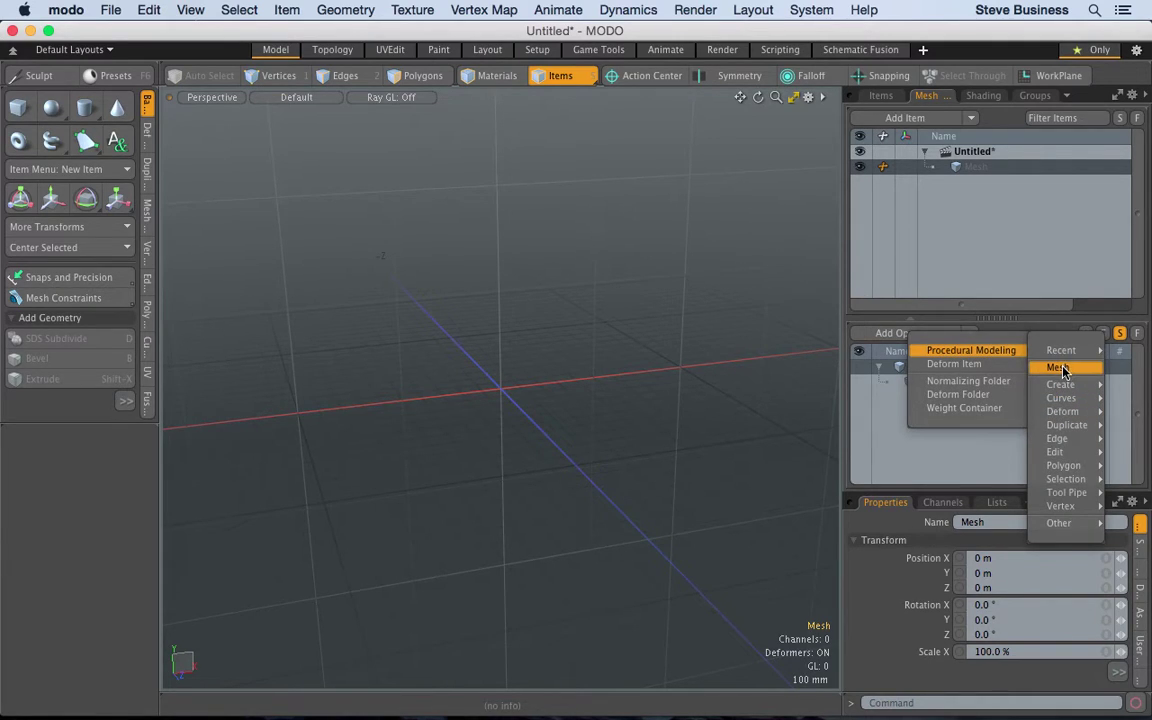
pyautogui.moveTo(990, 398)
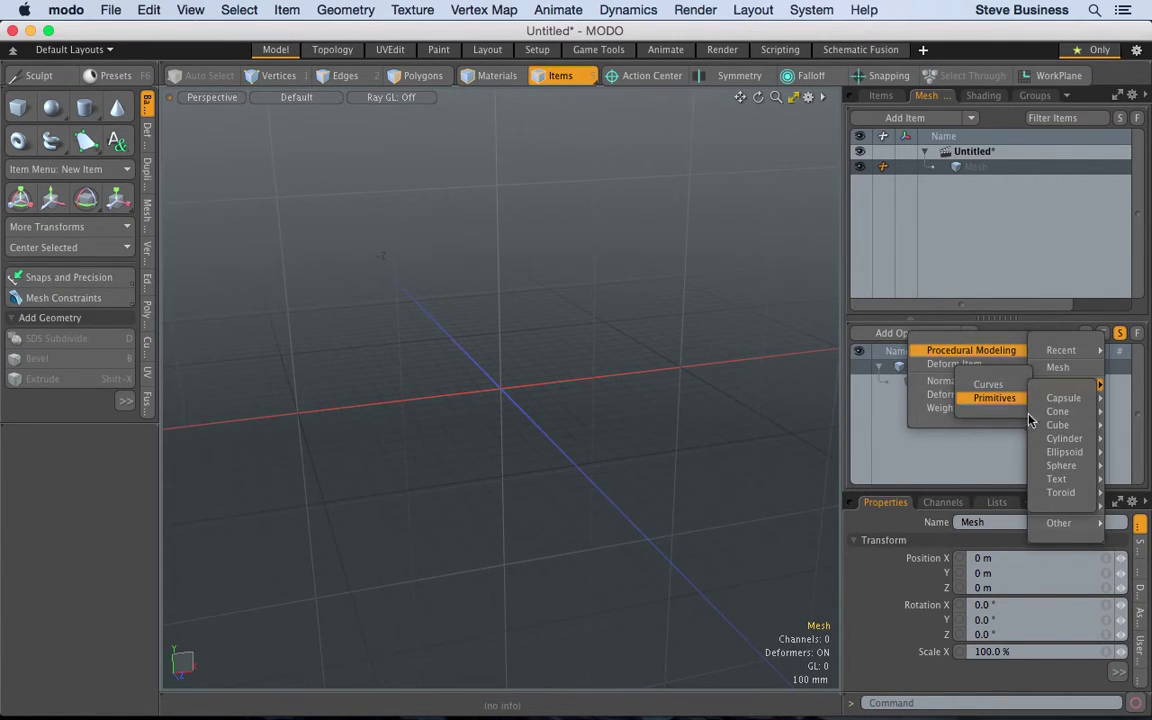
pyautogui.click(1068, 471)
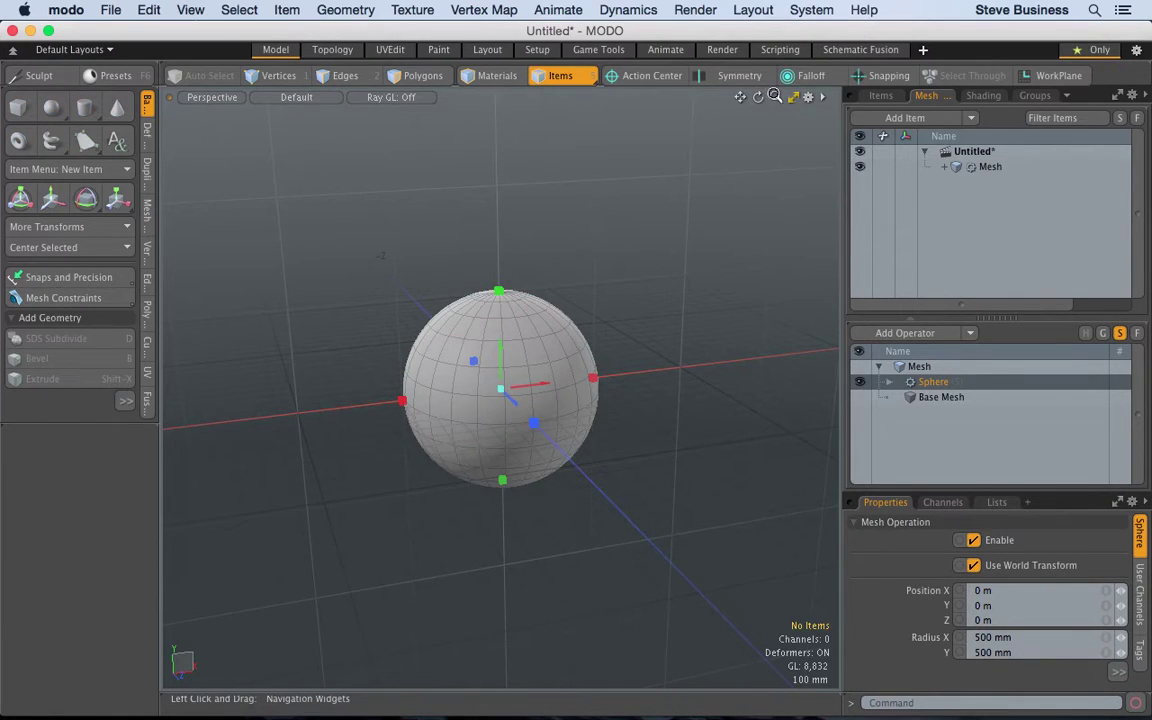
# - Select the sphere mesh in the viewport and create an item mask for it
pyautogui.moveTo(776, 97)
pyautogui.mouseDown()
pyautogui.moveTo(800, 97)
pyautogui.moveTo(790, 97)
pyautogui.mouseUp()
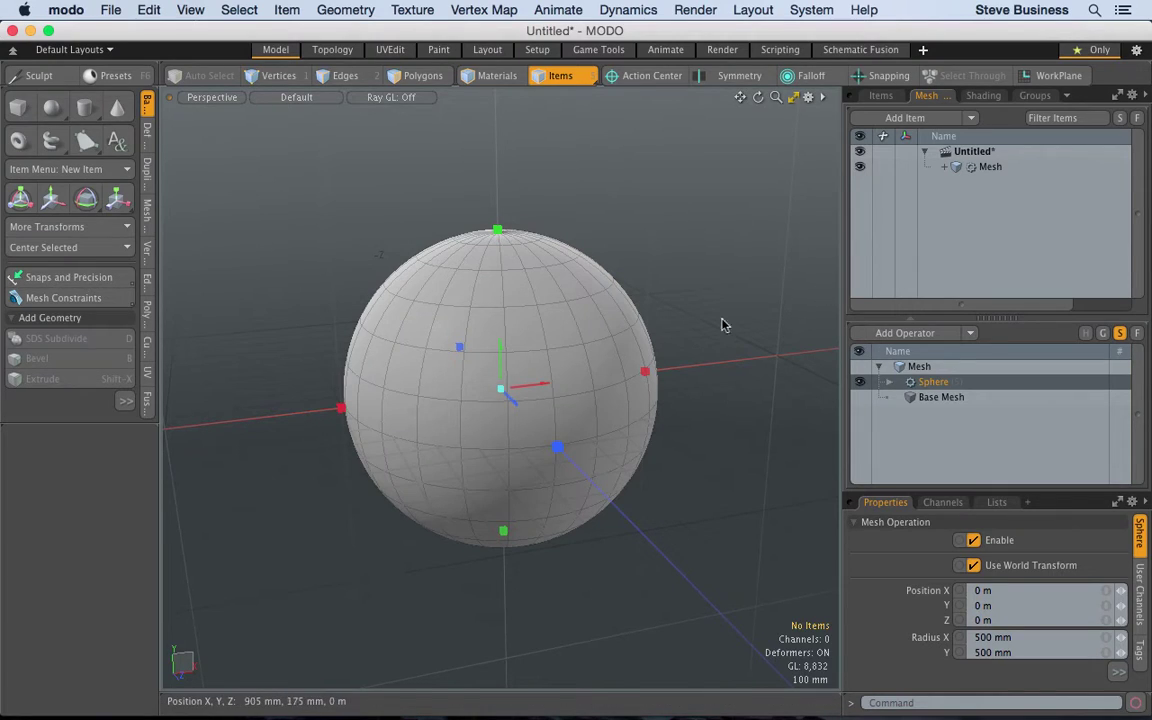
pyautogui.rightClick(596, 347)
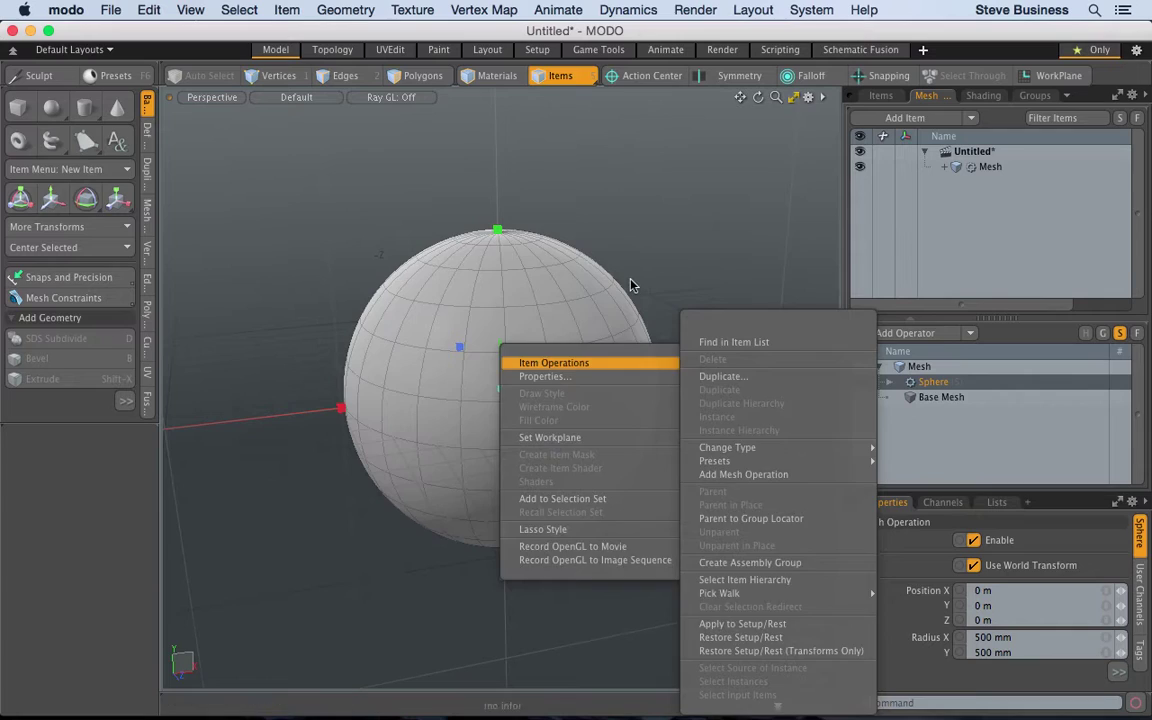
pyautogui.click(580, 342)
pyautogui.click(561, 352)
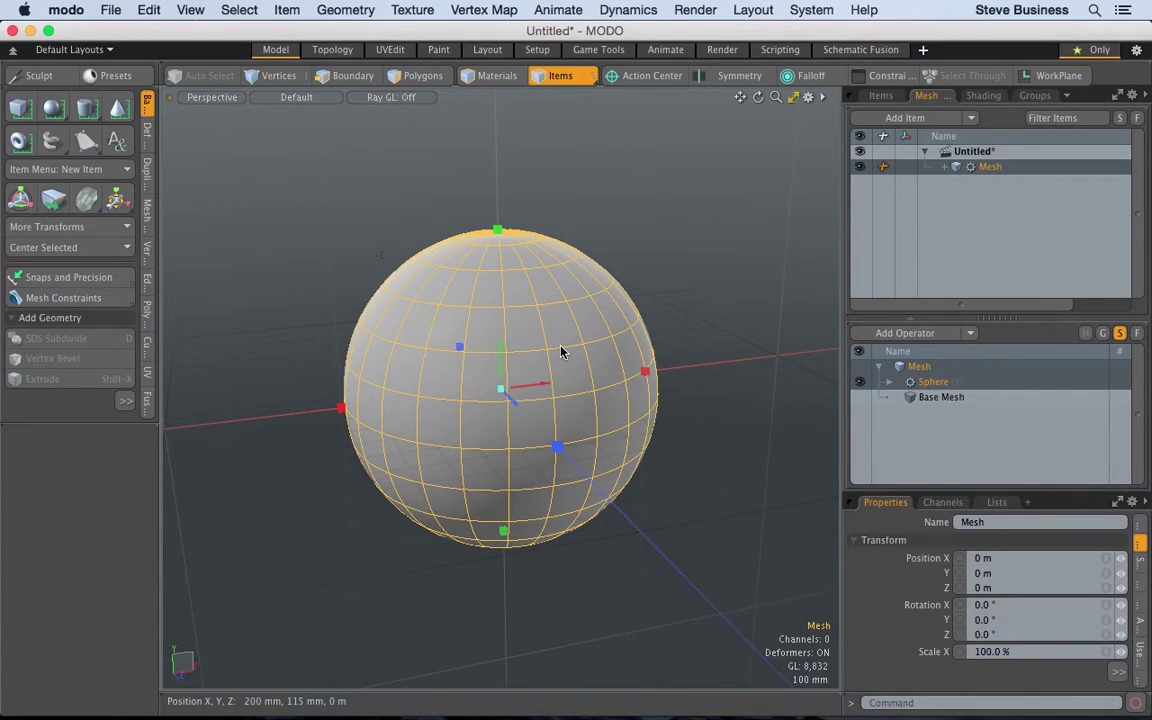
pyautogui.rightClick(560, 352)
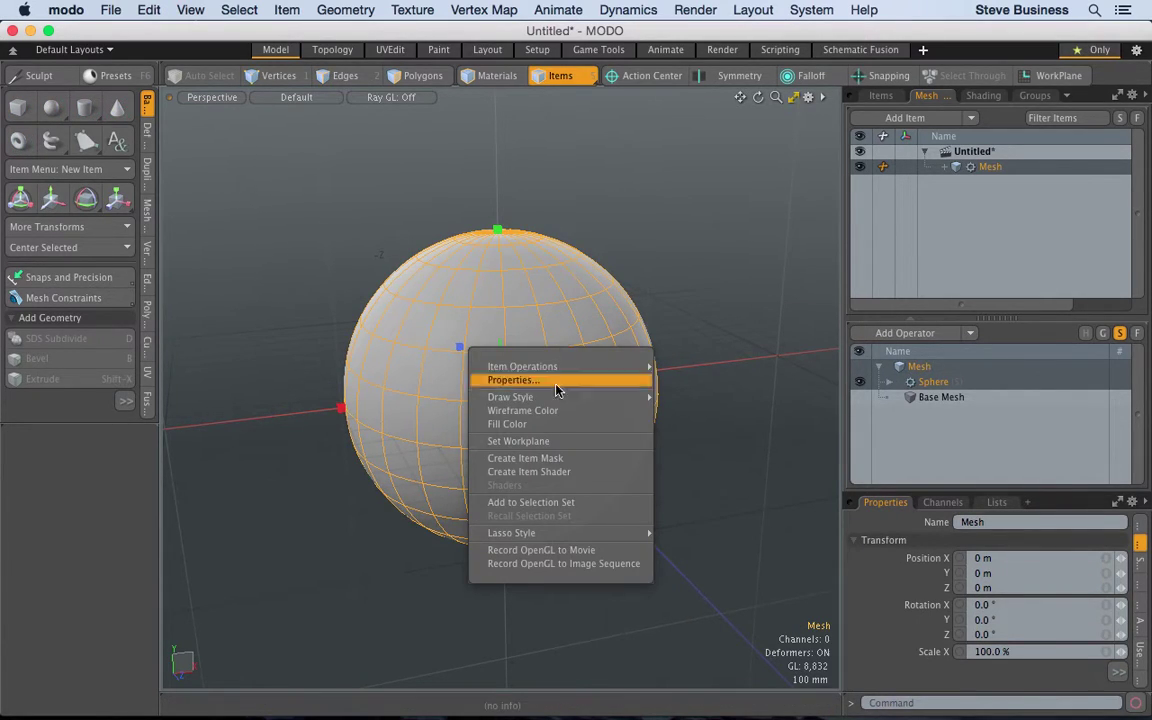
pyautogui.click(542, 458)
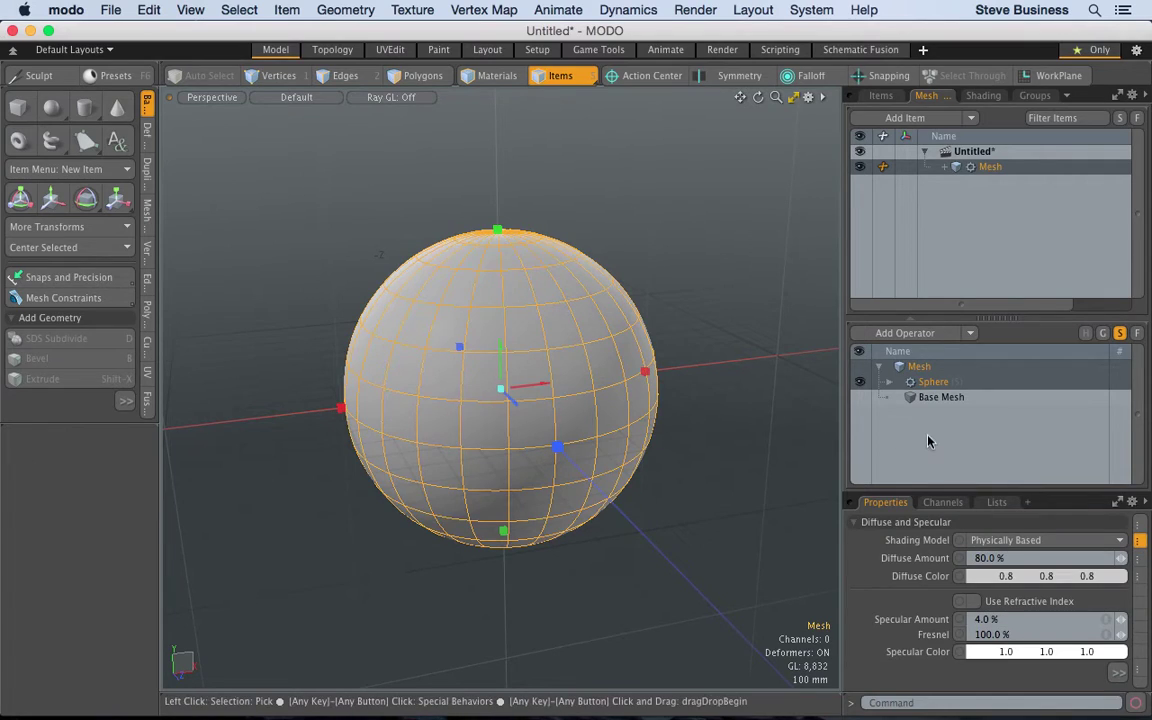
# - Load the elevation image from disk as an image map above the Material in the Mesh item's shader group
pyautogui.click(984, 96)
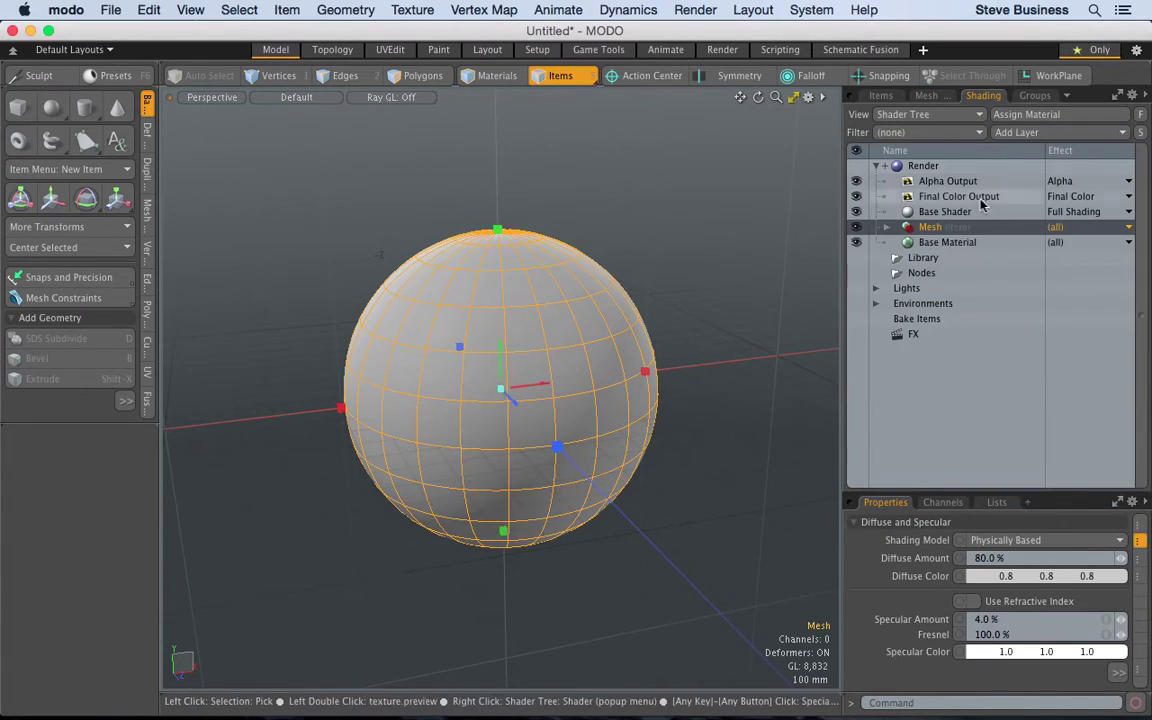
pyautogui.click(887, 228)
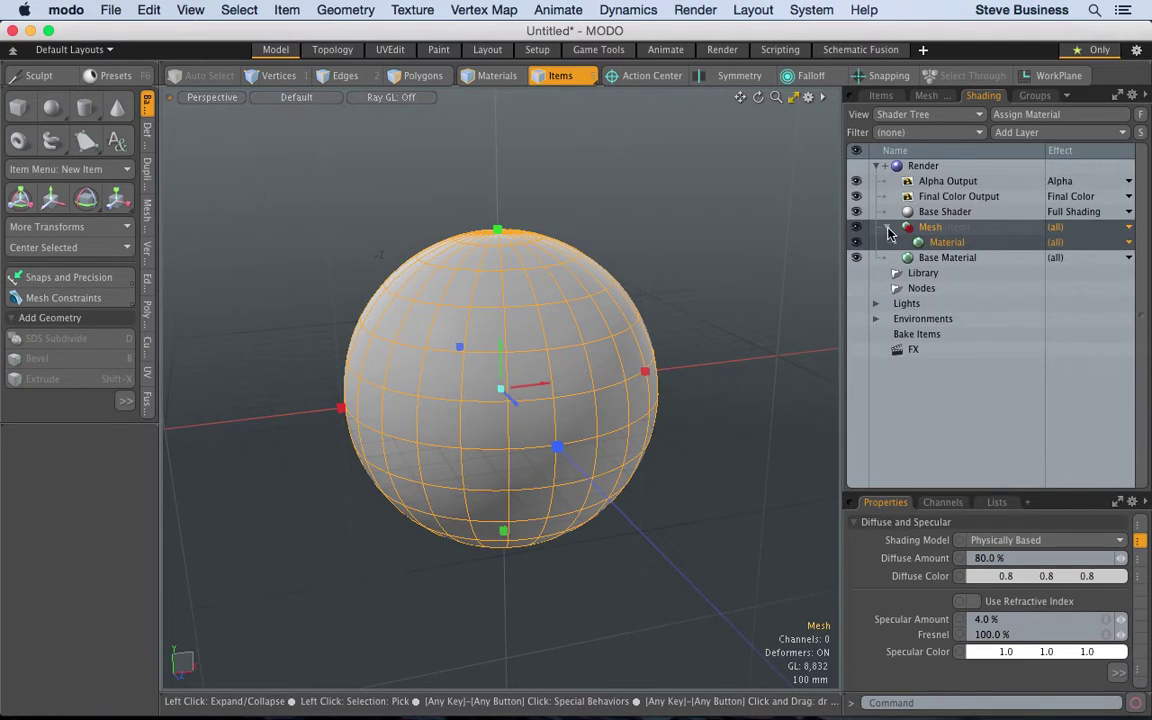
pyautogui.click(950, 245)
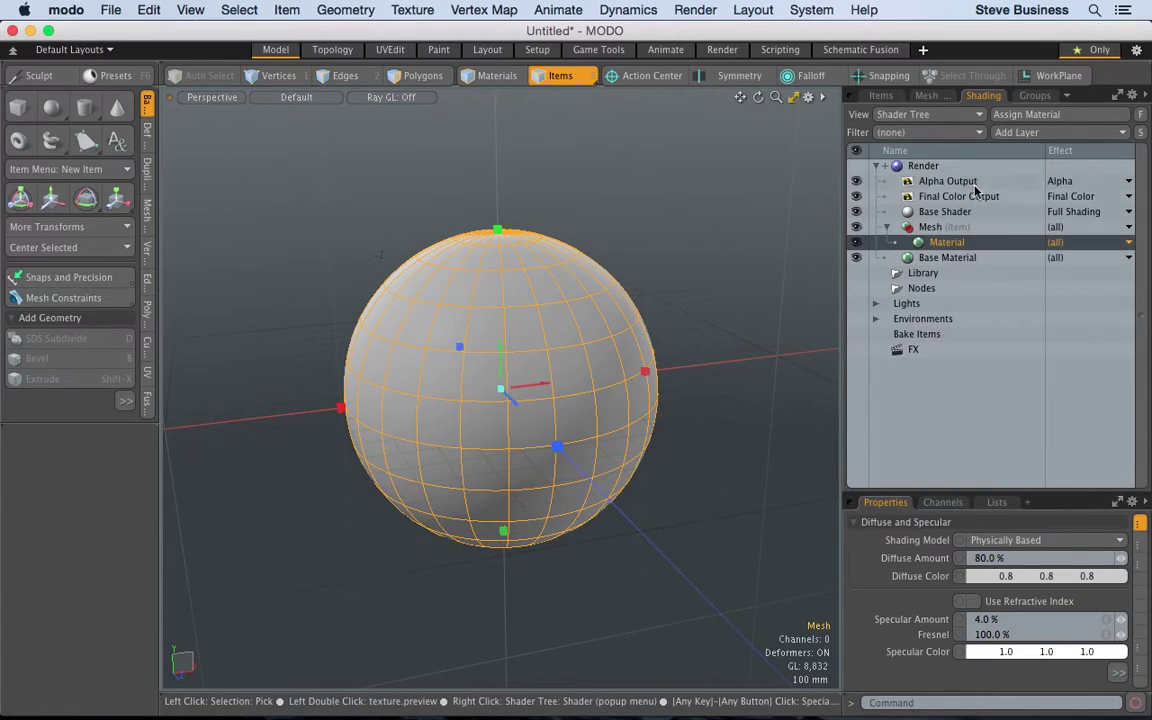
pyautogui.click(1027, 134)
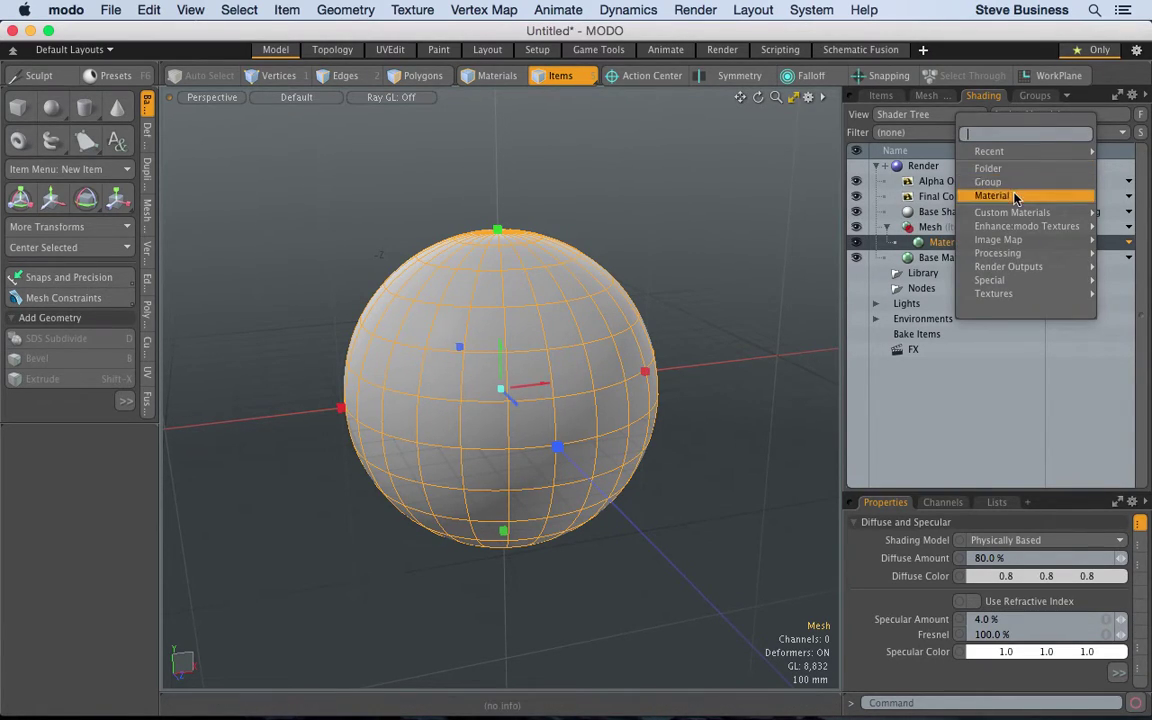
pyautogui.moveTo(1016, 214)
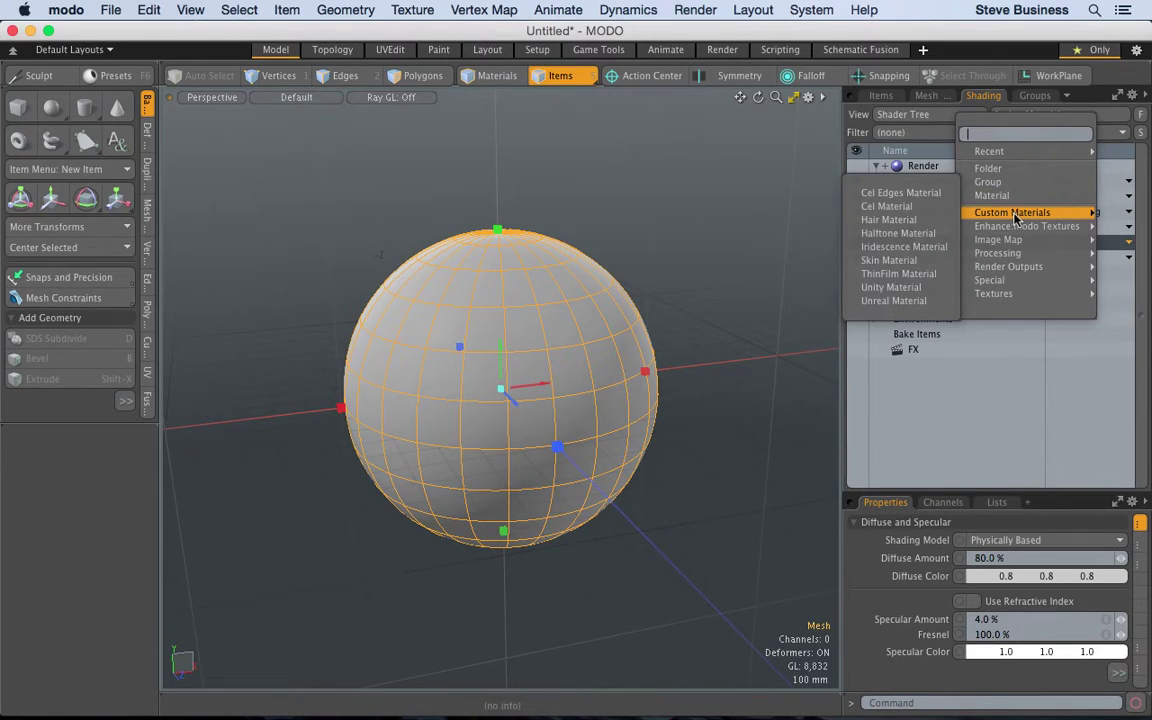
pyautogui.moveTo(998, 240)
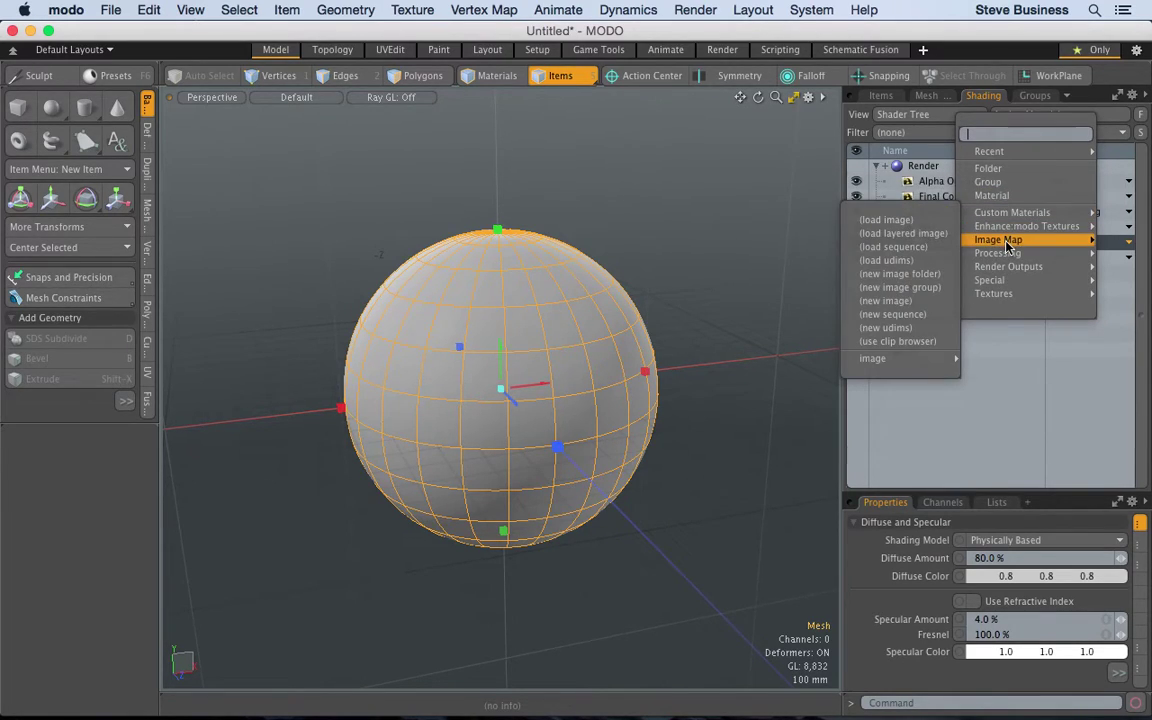
pyautogui.click(887, 220)
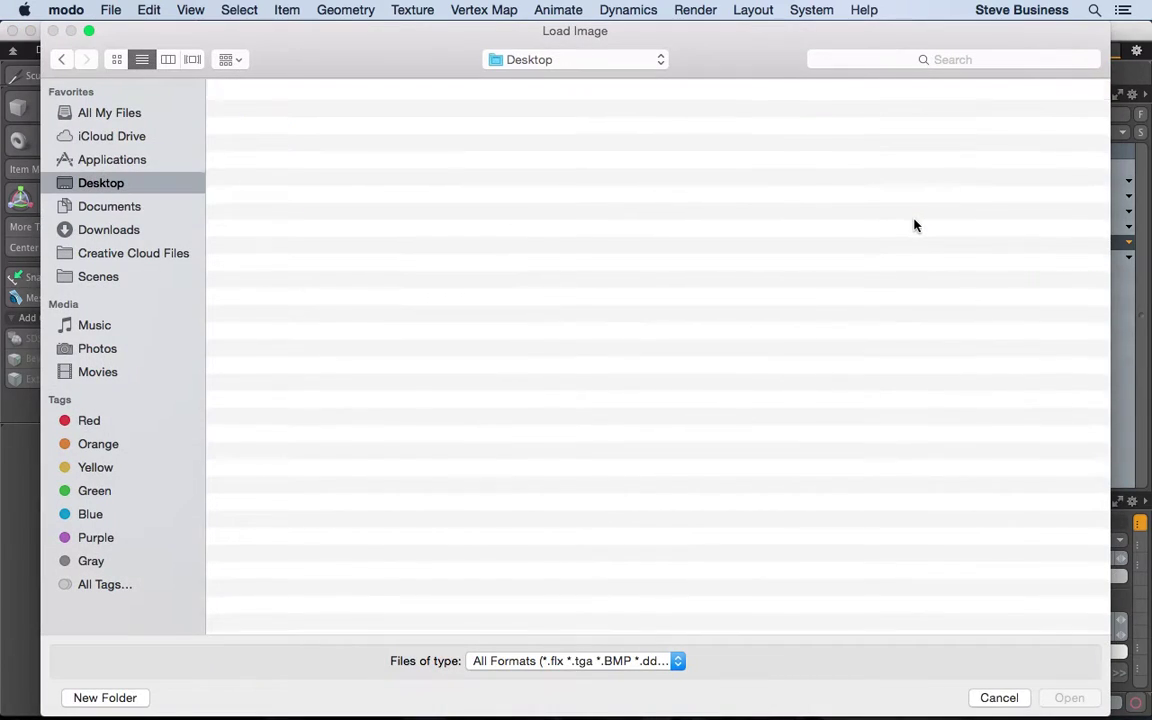
pyautogui.doubleClick(285, 115)
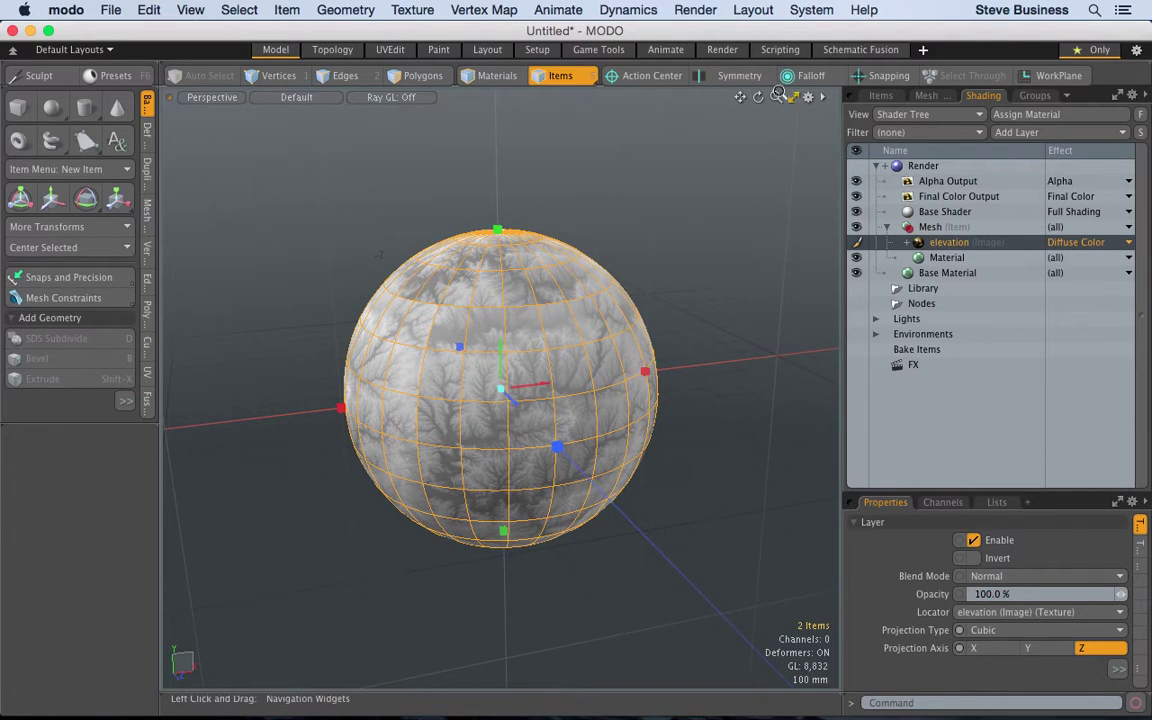
# - Set the elevation texture layer's projection type to Spherical and deselect the mesh
pyautogui.moveTo(777, 96); pyautogui.dragTo(604, 393)
pyautogui.press('alt')
pyautogui.keyDown('alt'); pyautogui.moveTo(335, 559); pyautogui.dragTo(455, 587); pyautogui.keyUp('alt')
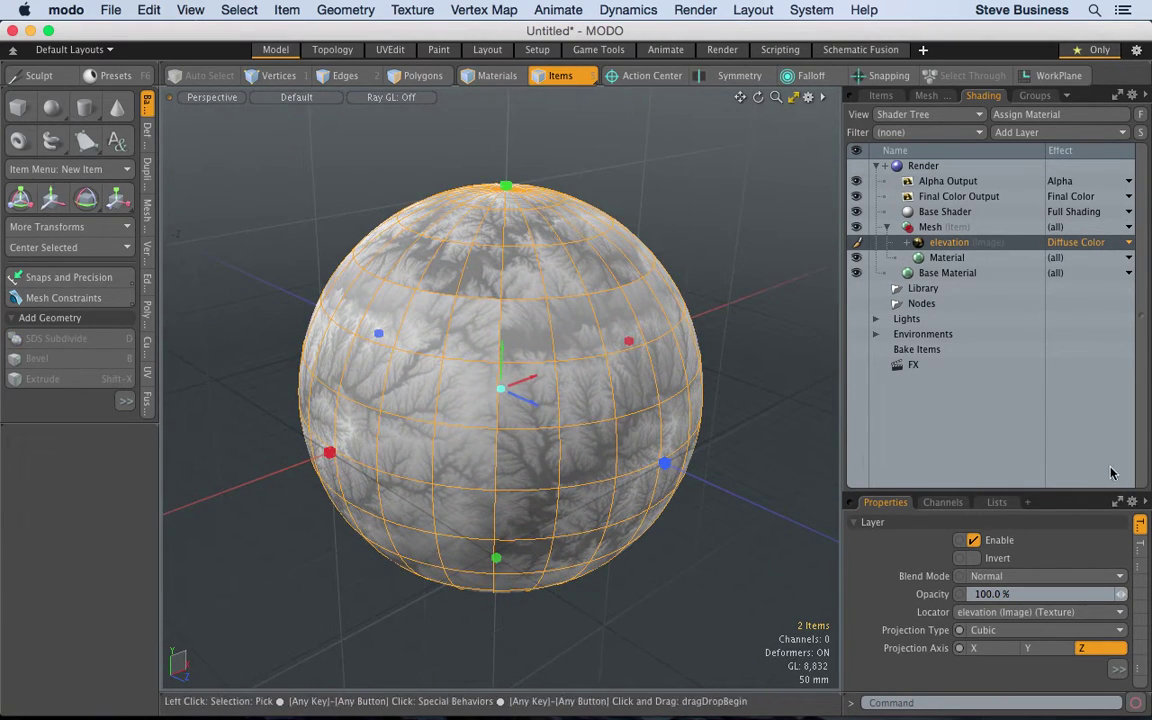
pyautogui.moveTo(1057, 494); pyautogui.dragTo(1057, 341)
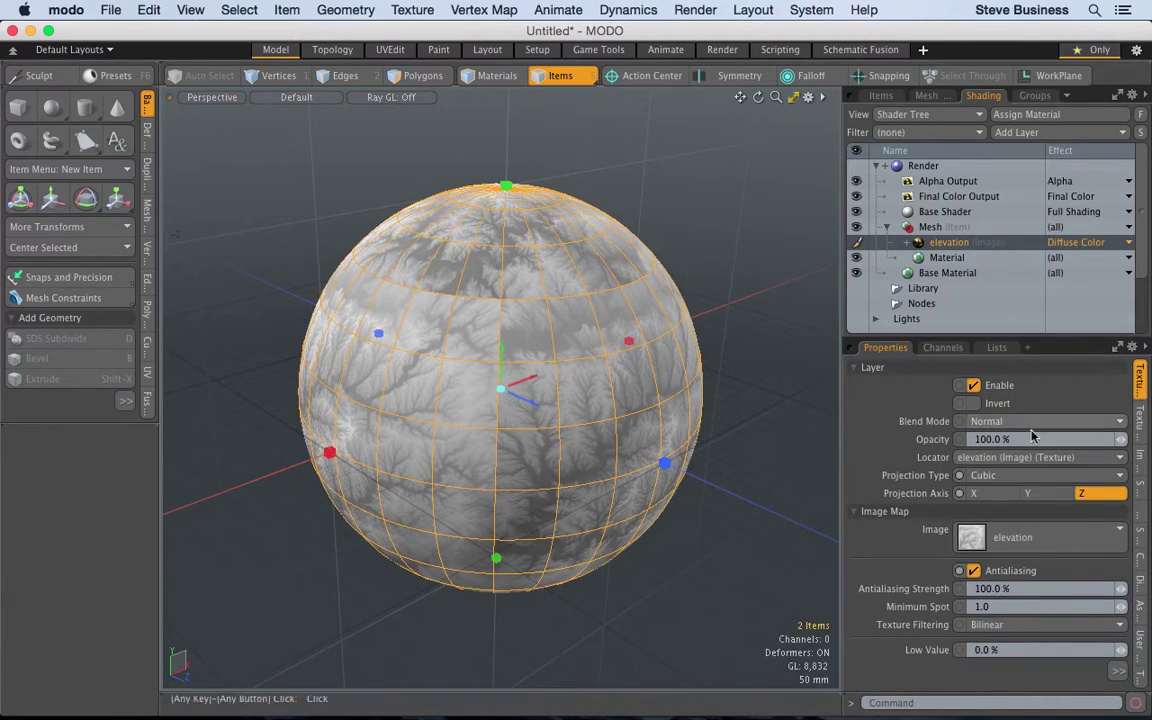
pyautogui.click(1021, 477)
pyautogui.click(1010, 462)
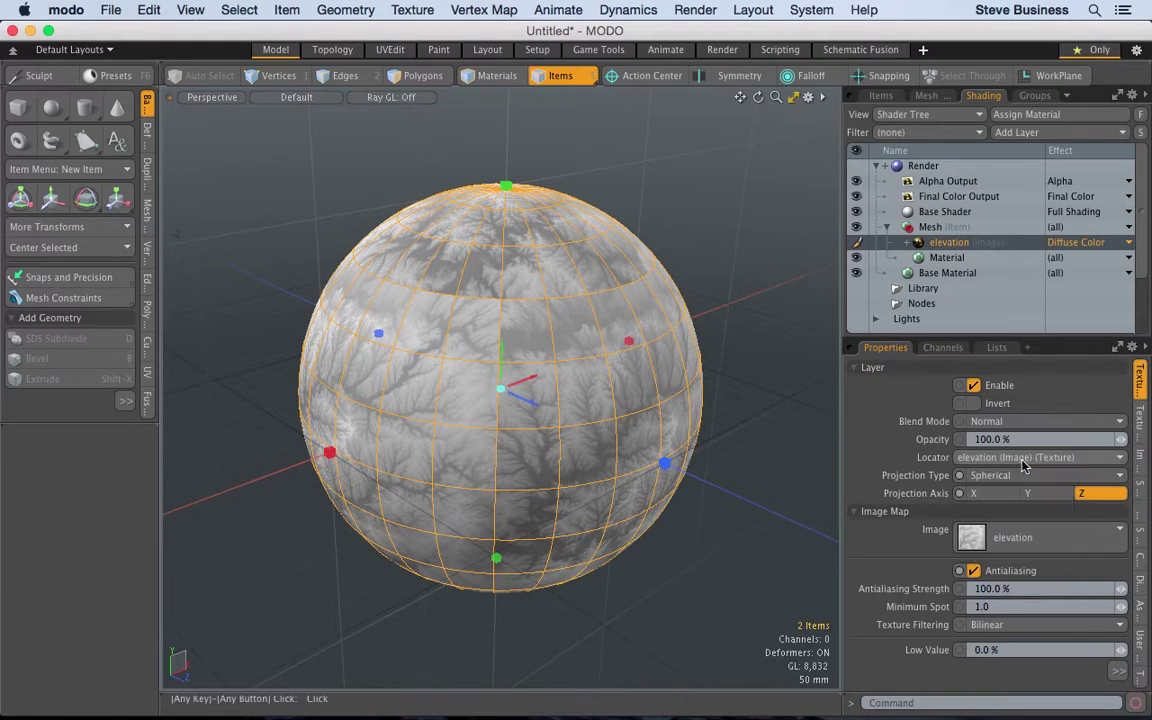
pyautogui.click(368, 587)
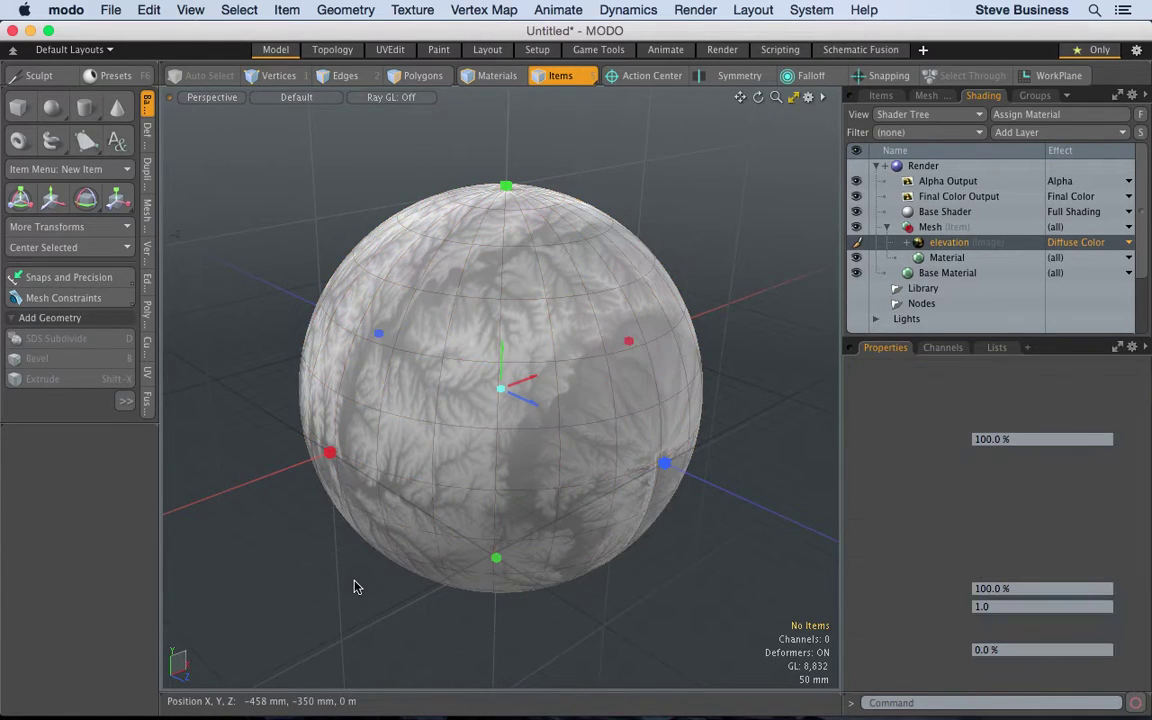
# - Try the elevation texture's projection axis on Y and on X, checking how the image wraps around the sphere
pyautogui.keyDown('alt'); pyautogui.moveTo(270, 532); pyautogui.dragTo(625, 635); pyautogui.keyUp('alt')
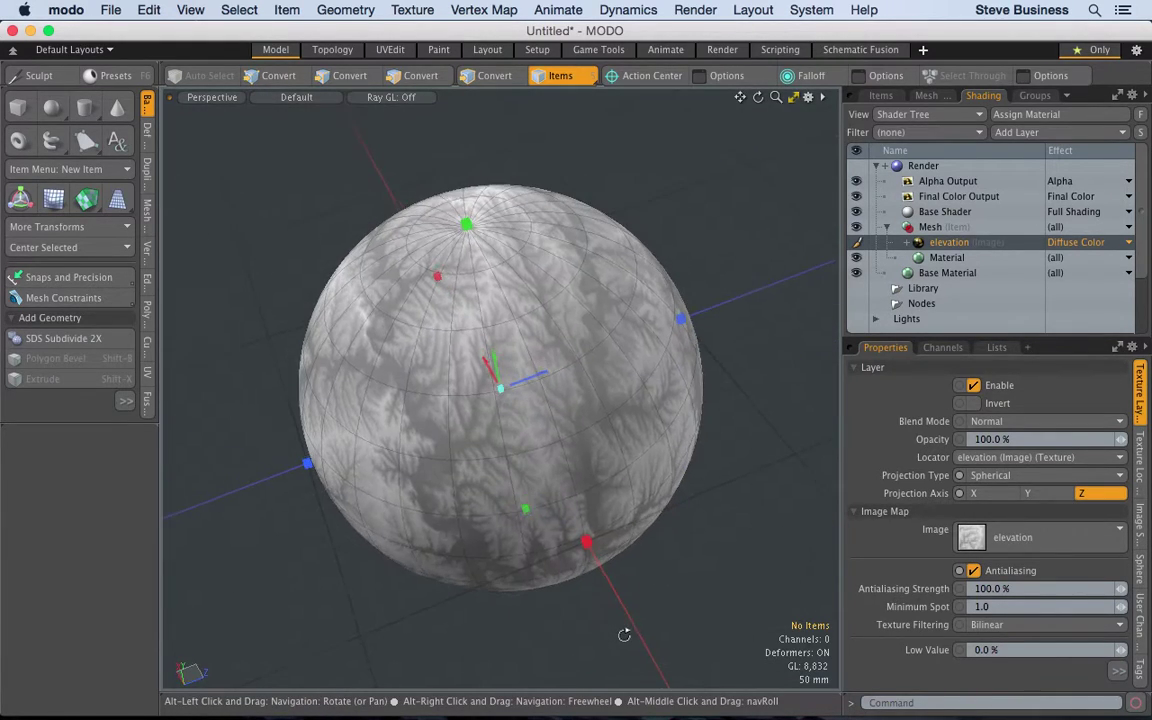
pyautogui.keyDown('alt'); pyautogui.moveTo(357, 602); pyautogui.dragTo(666, 333); pyautogui.keyUp('alt')
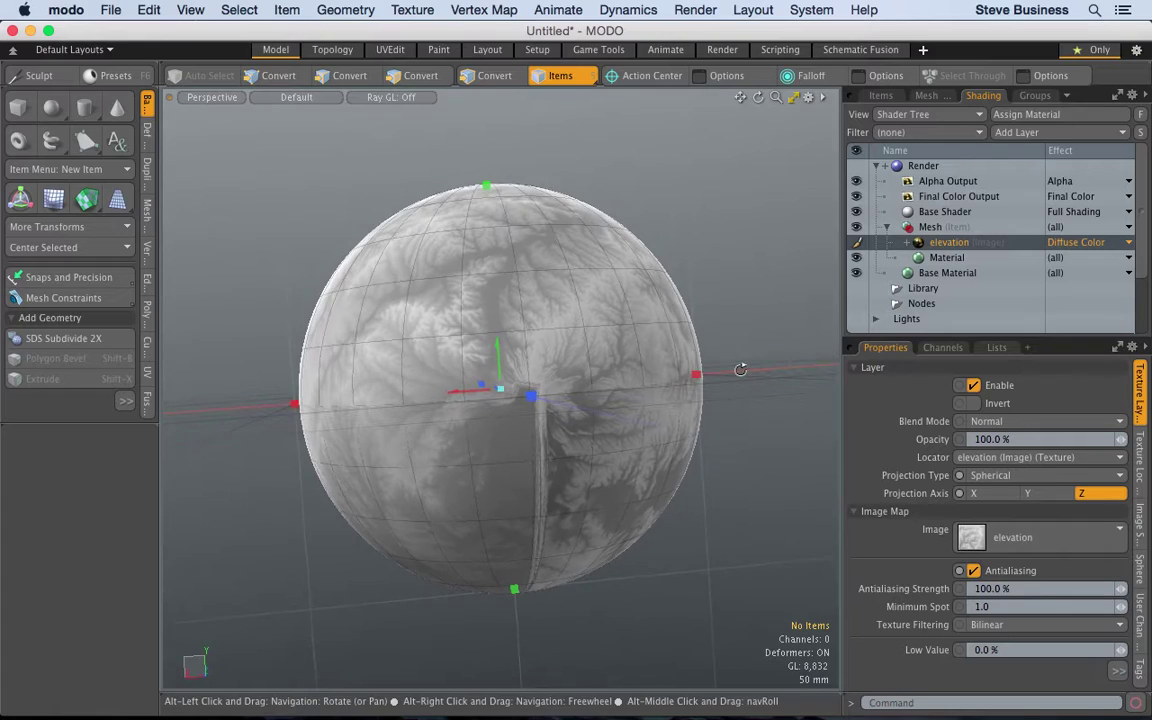
pyautogui.click(1026, 495)
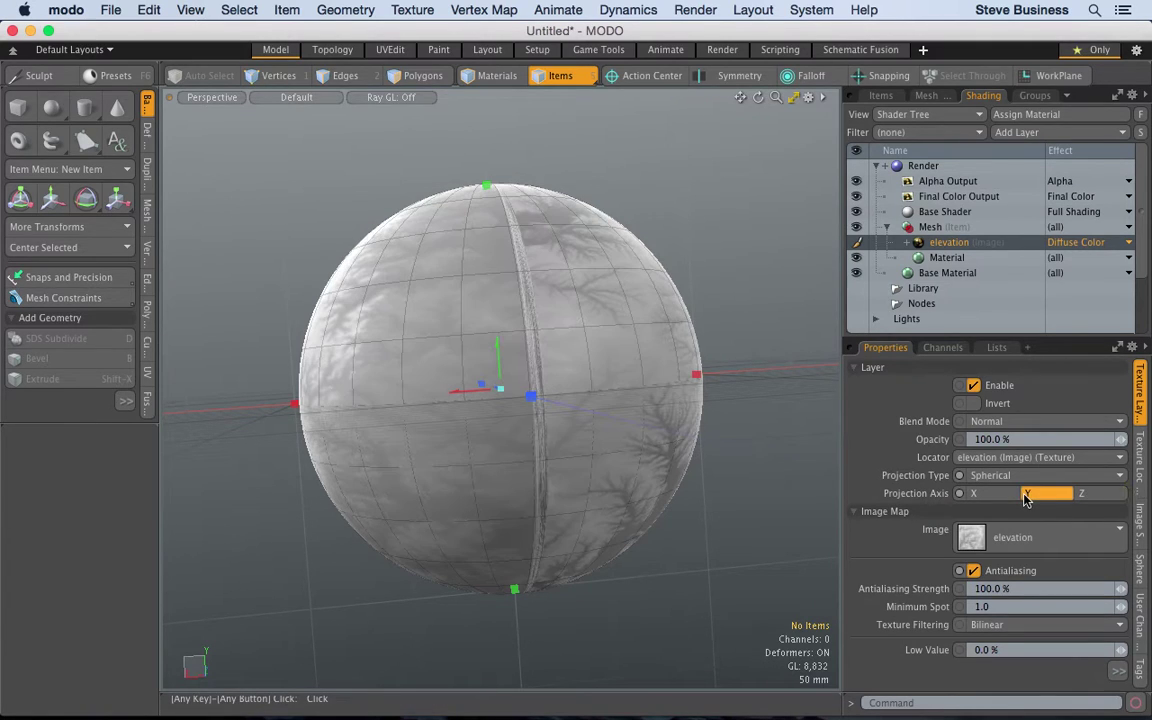
pyautogui.click(973, 493)
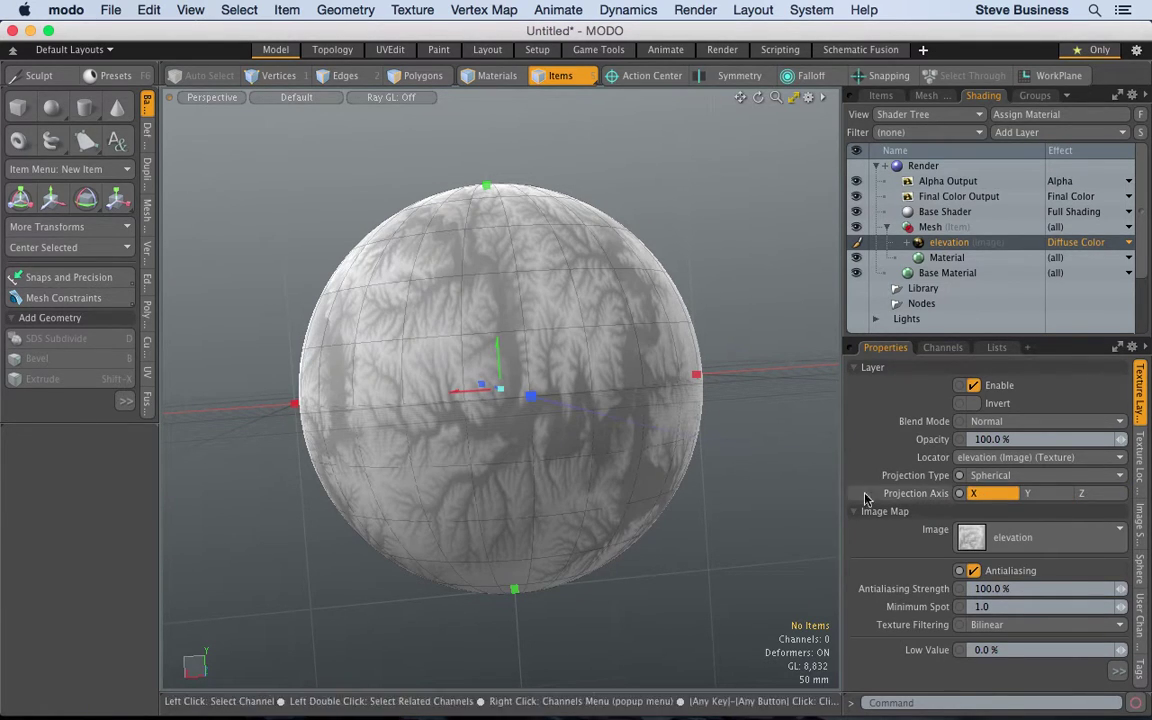
pyautogui.keyDown('alt'); pyautogui.moveTo(767, 506); pyautogui.dragTo(511, 535); pyautogui.keyUp('alt')
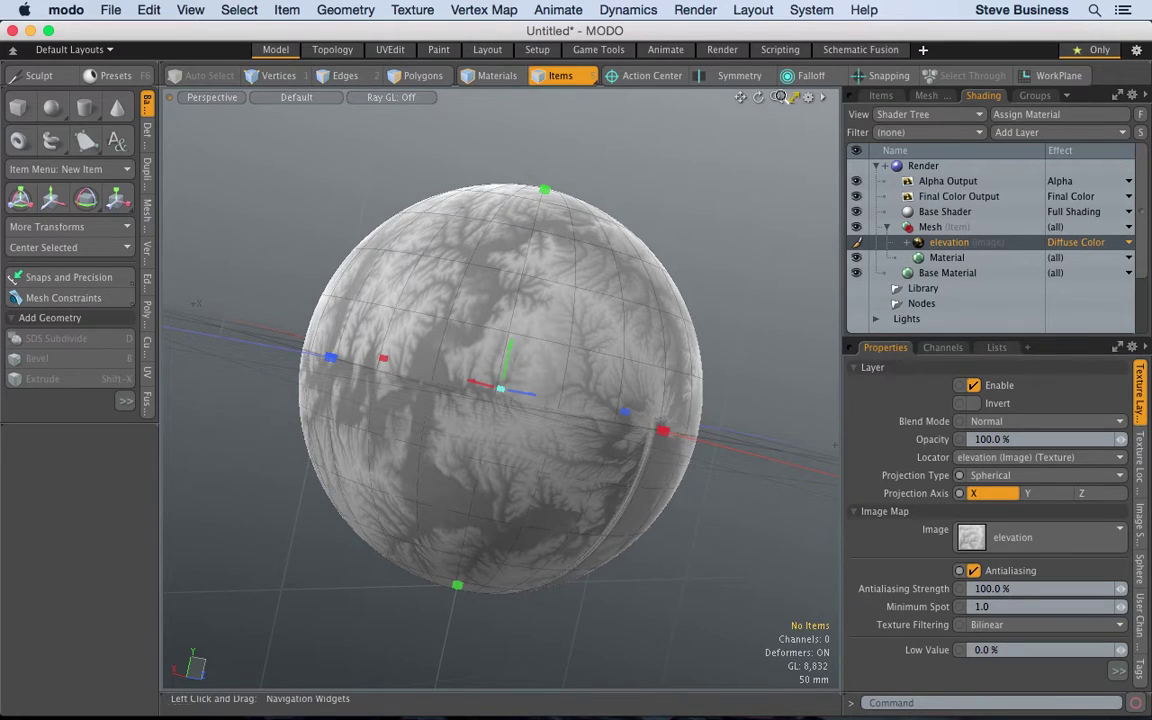
pyautogui.scroll(-3, 256, 269)
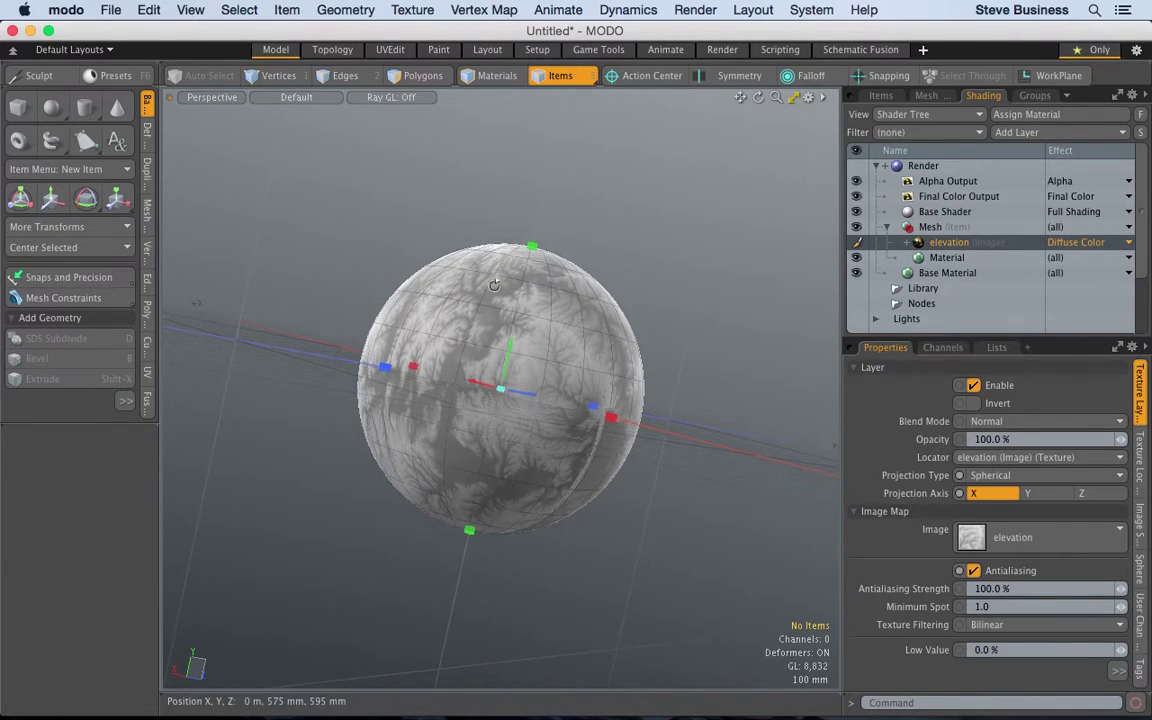
pyautogui.keyDown('alt'); pyautogui.moveTo(256, 269); pyautogui.dragTo(470, 395); pyautogui.keyUp('alt')
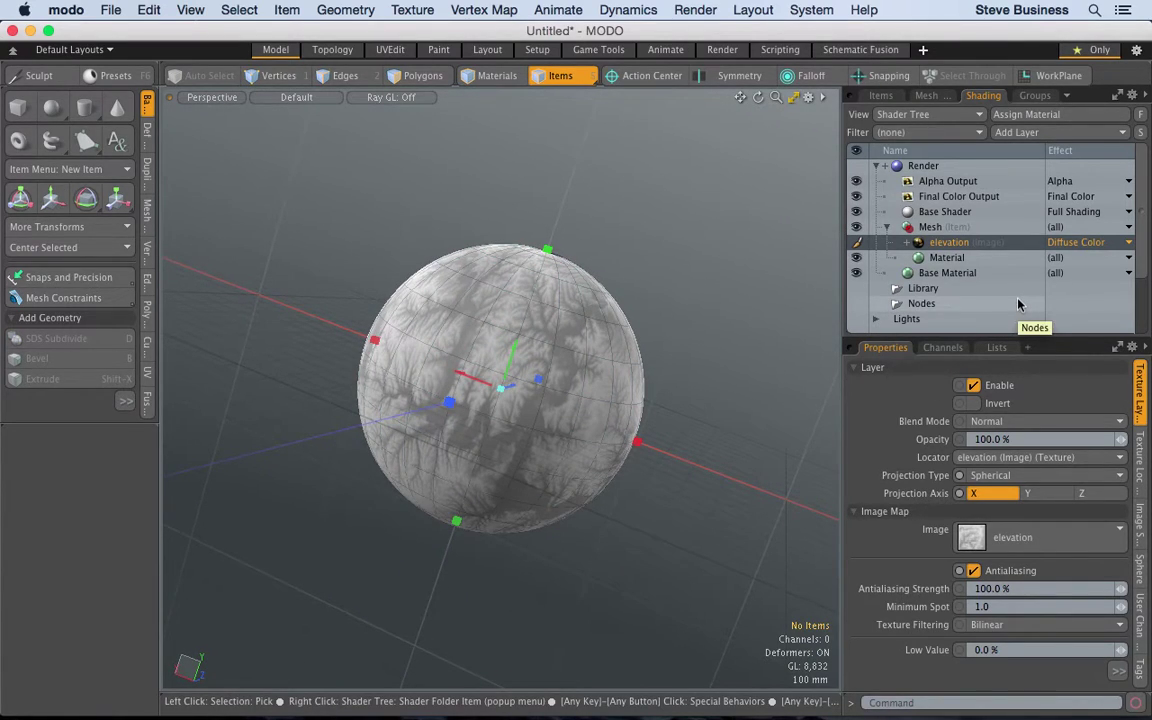
# - Create an instance of the elevation texture layer and set the instance's effect to Displacement
pyautogui.rightClick(969, 249)
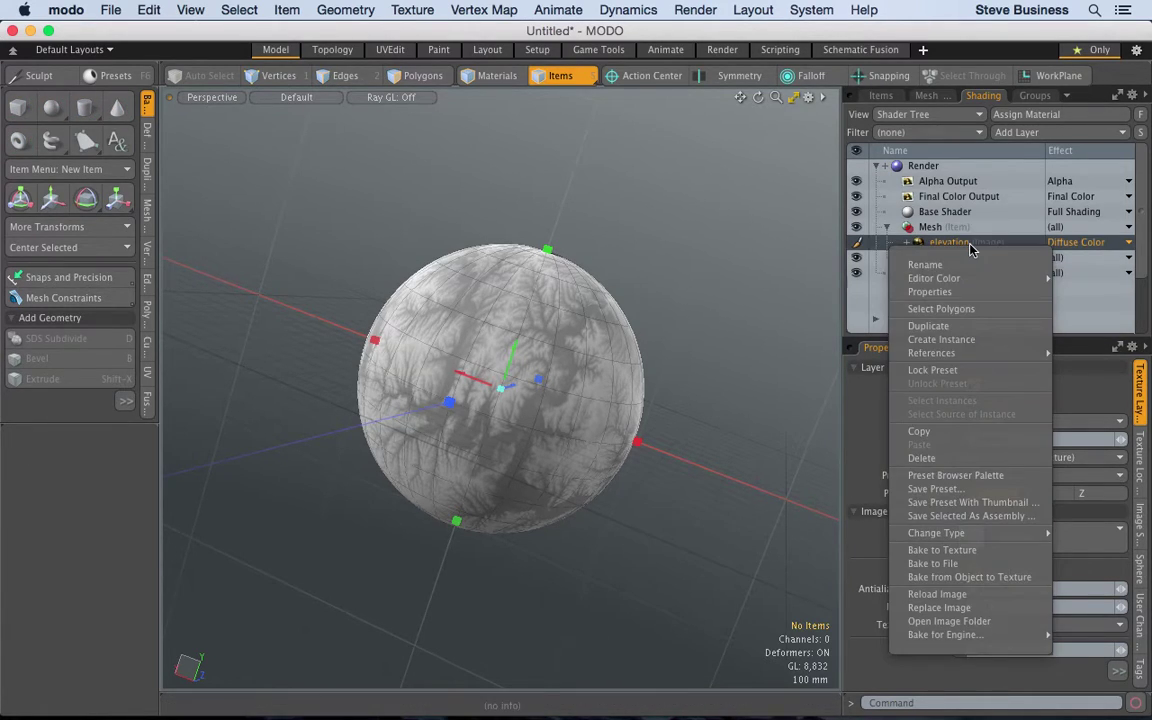
pyautogui.click(957, 340)
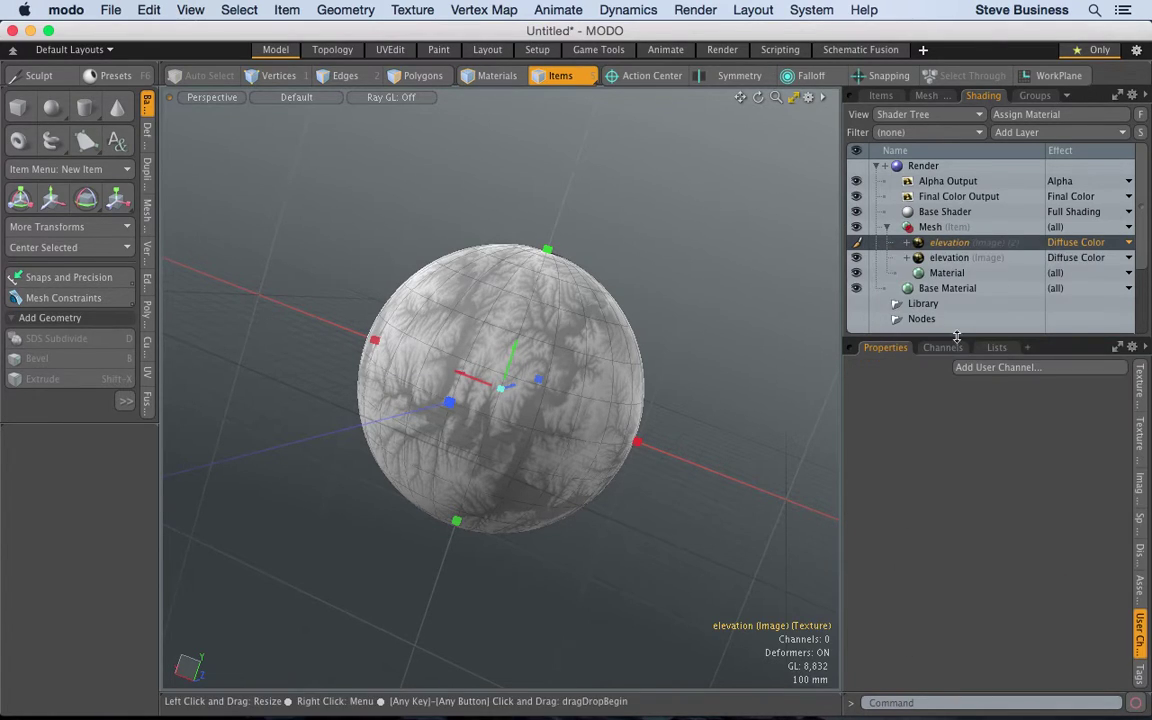
pyautogui.click(1084, 245)
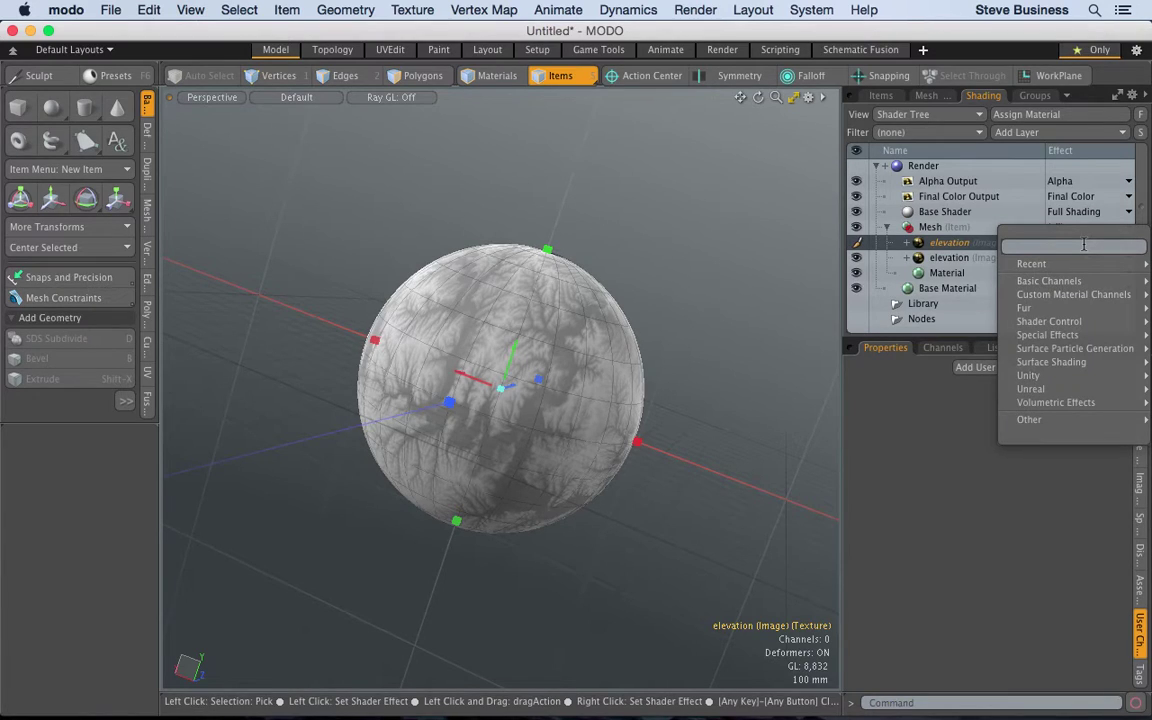
pyautogui.moveTo(1062, 320)
pyautogui.moveTo(1050, 362)
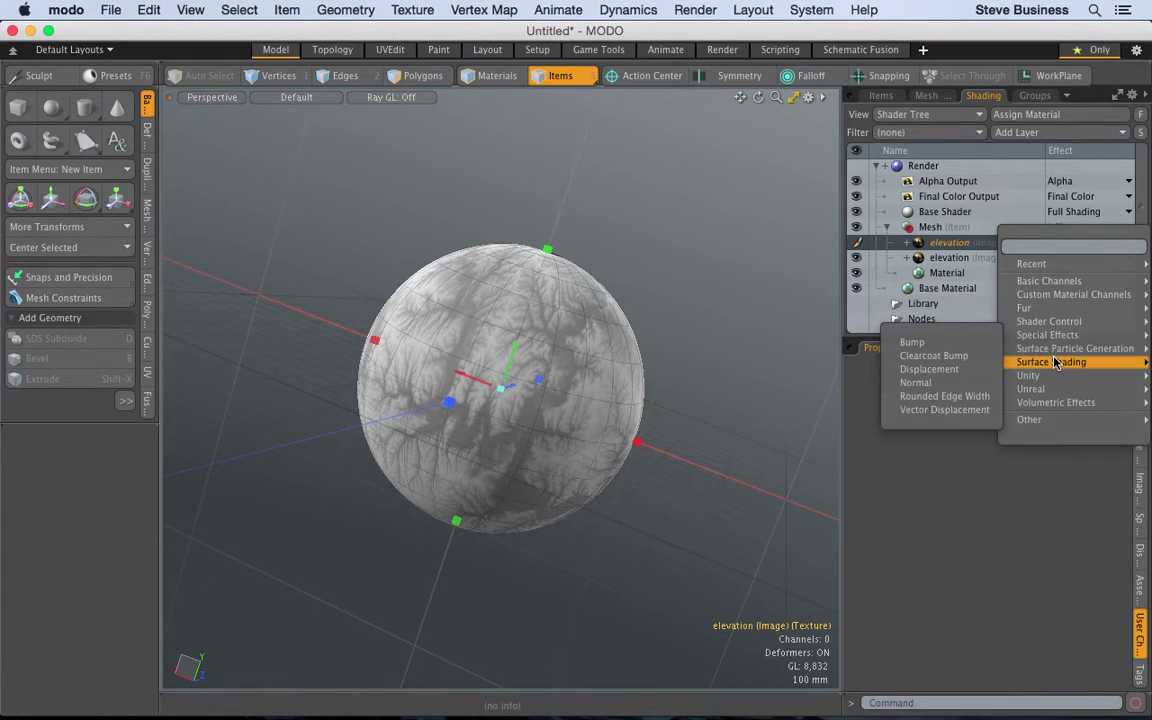
pyautogui.click(975, 373)
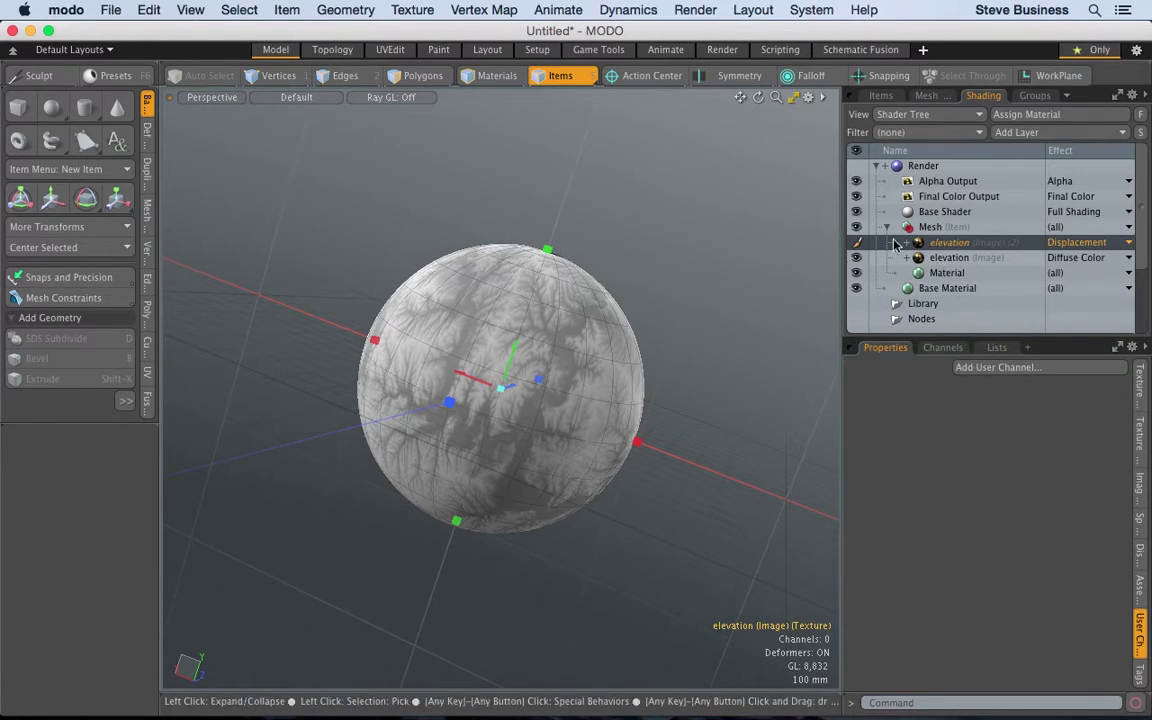
# - Switch to the Render layout, start the render preview and reframe the camera on the sphere
pyautogui.click(713, 52)
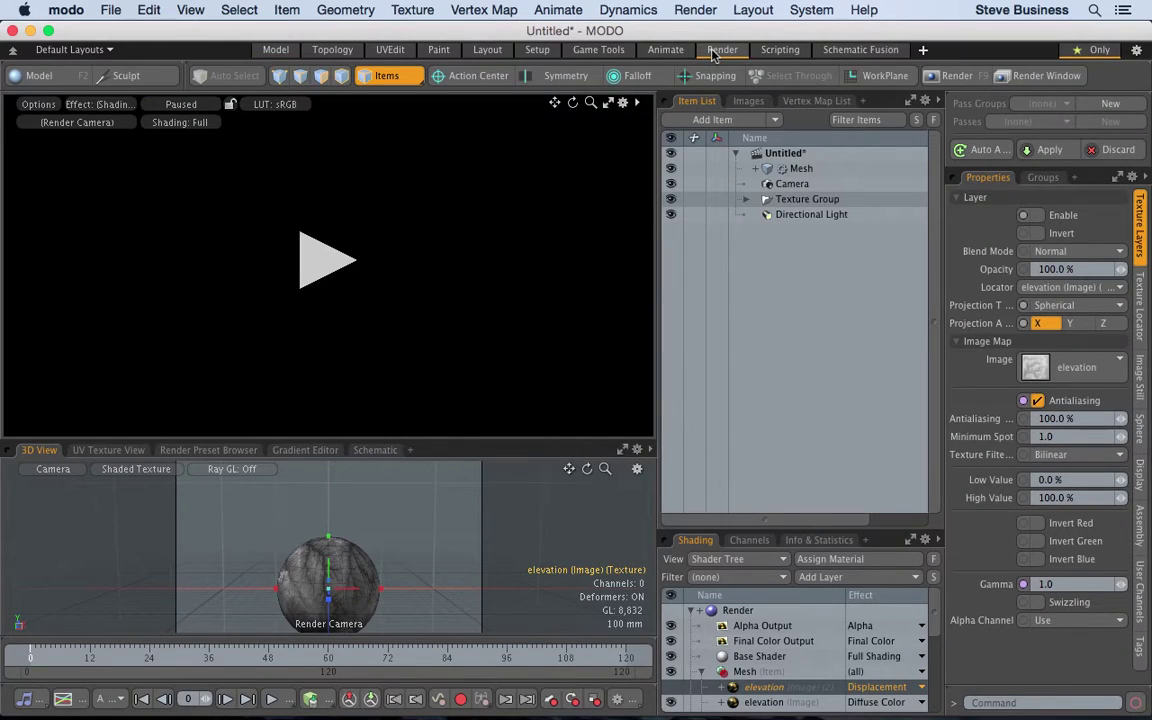
pyautogui.click(330, 258)
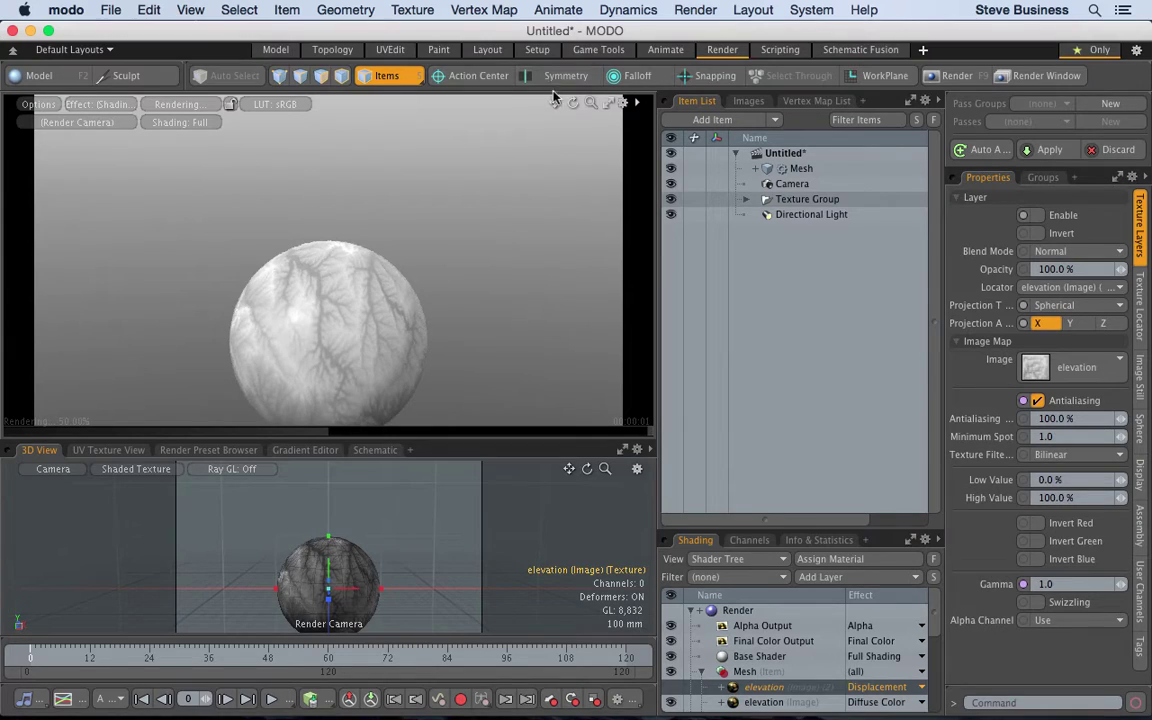
pyautogui.moveTo(396, 631); pyautogui.dragTo(360, 590)
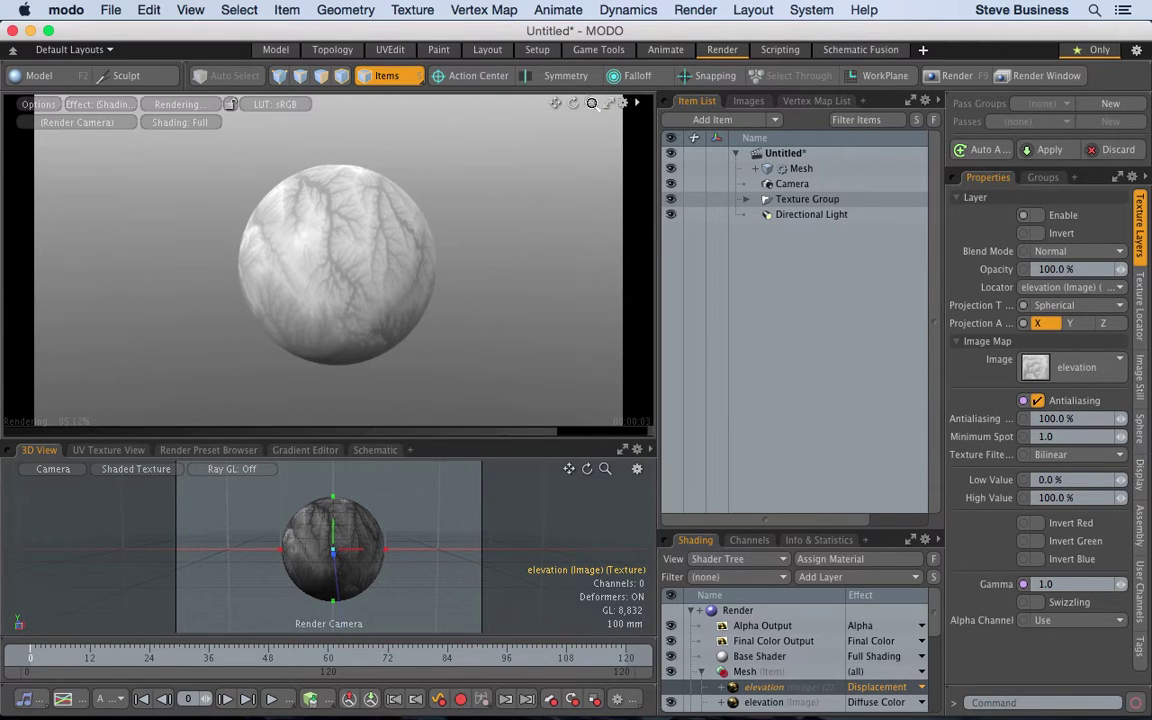
pyautogui.moveTo(371, 207); pyautogui.dragTo(286, 180)
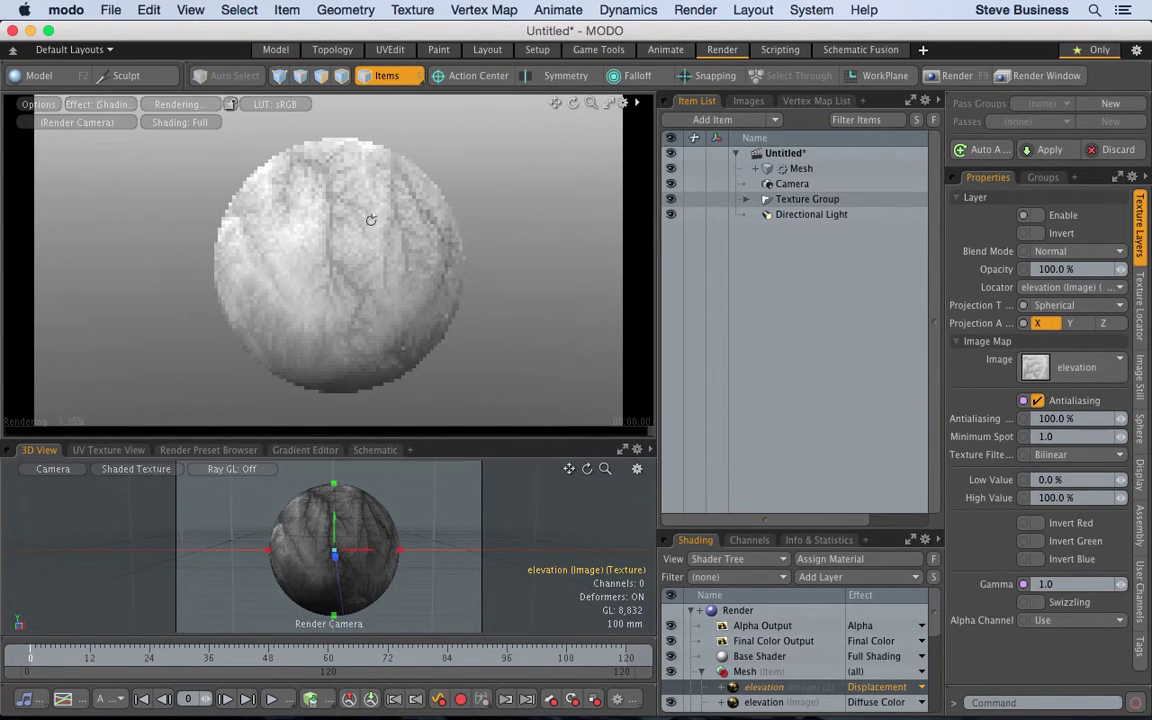
pyautogui.moveTo(248, 237); pyautogui.dragTo(297, 245)
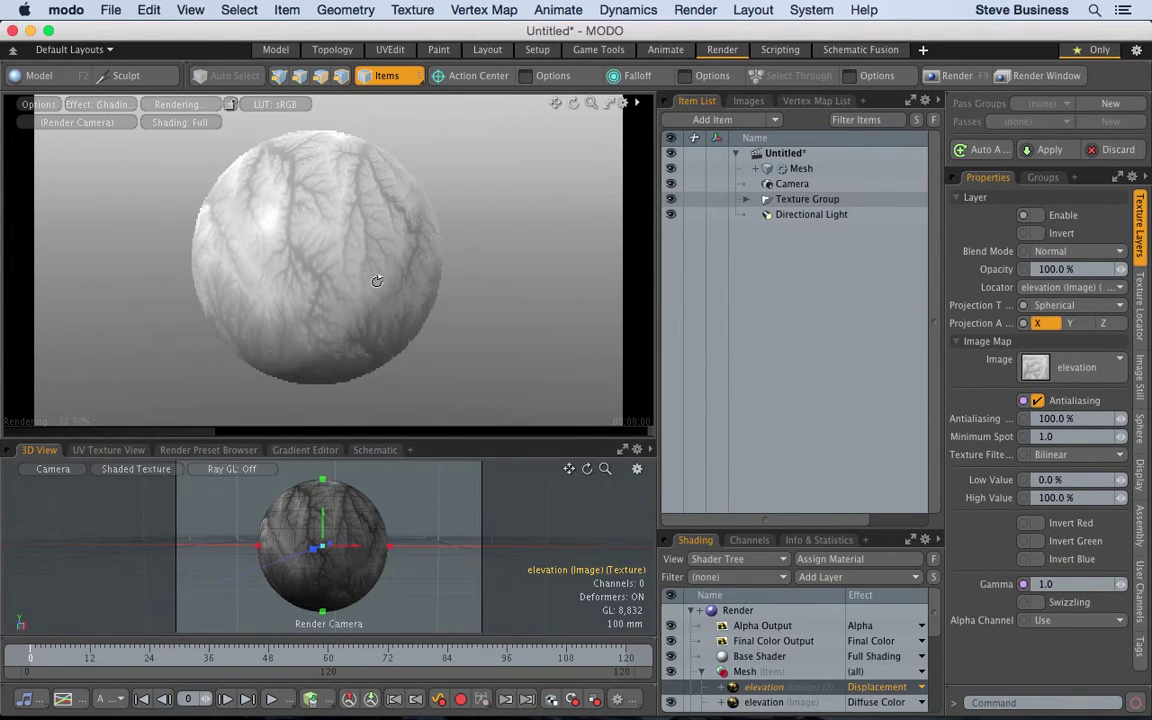
pyautogui.moveTo(379, 274); pyautogui.dragTo(175, 300)
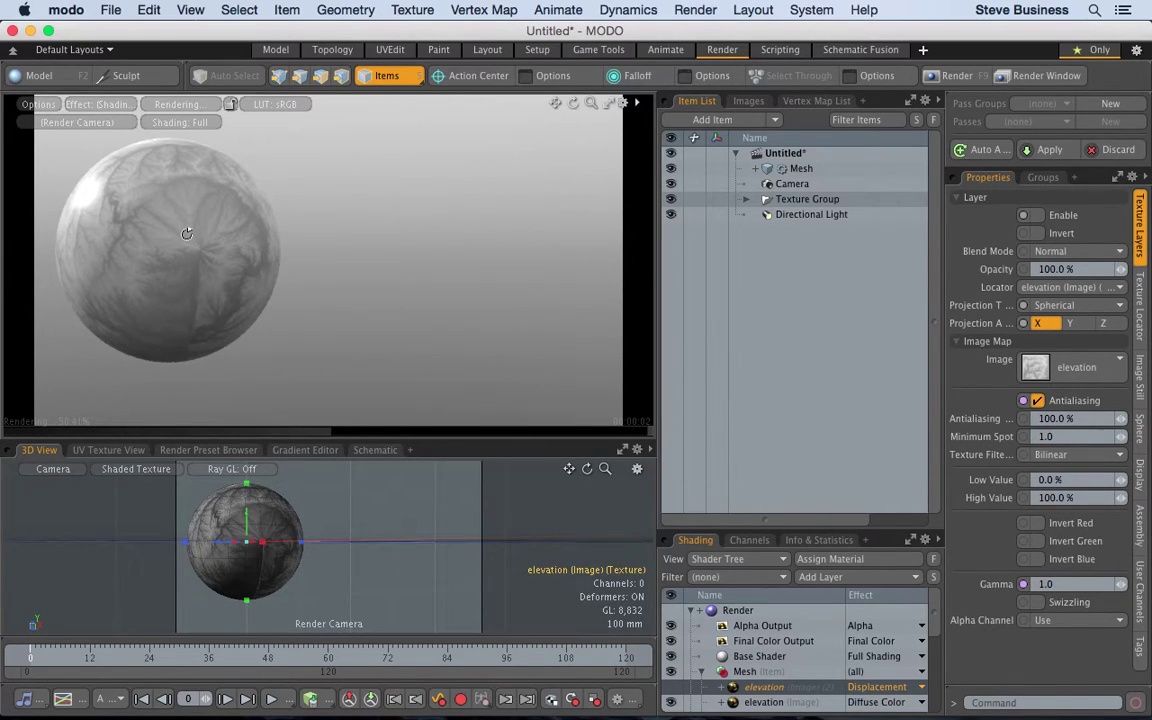
pyautogui.moveTo(237, 219); pyautogui.dragTo(168, 238)
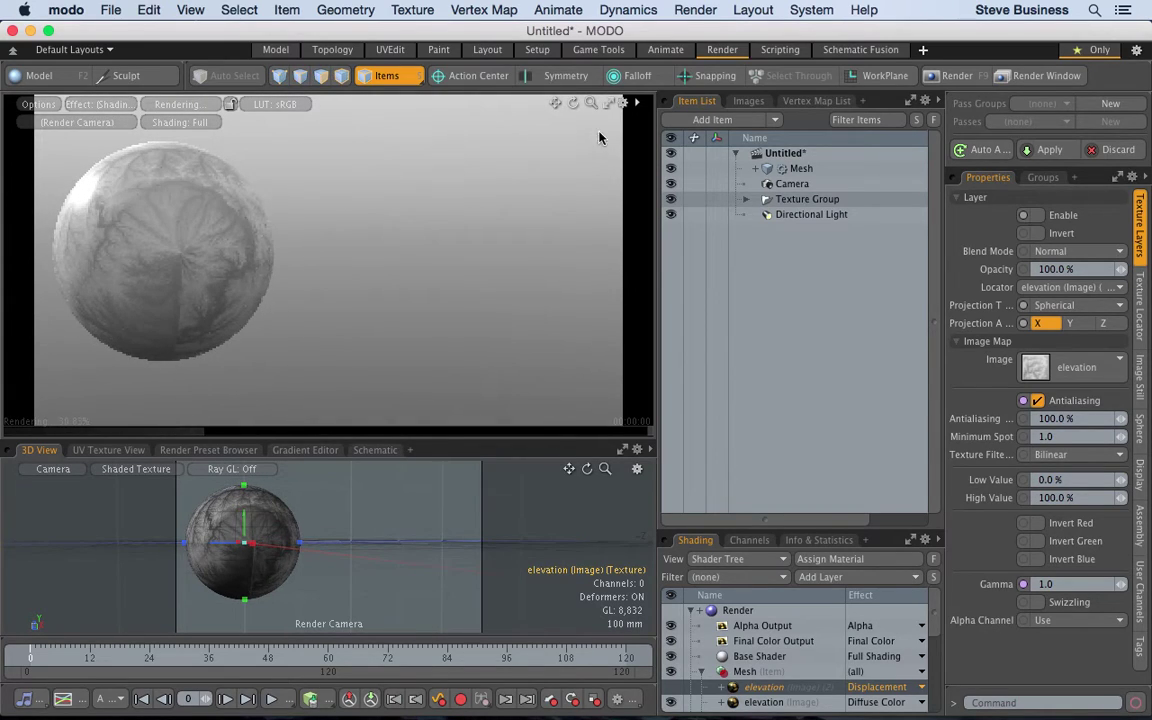
pyautogui.moveTo(557, 104); pyautogui.dragTo(442, 244)
pyautogui.moveTo(400, 298)
pyautogui.mouseDown()
pyautogui.moveTo(386, 253)
pyautogui.moveTo(404, 311)
pyautogui.mouseUp()
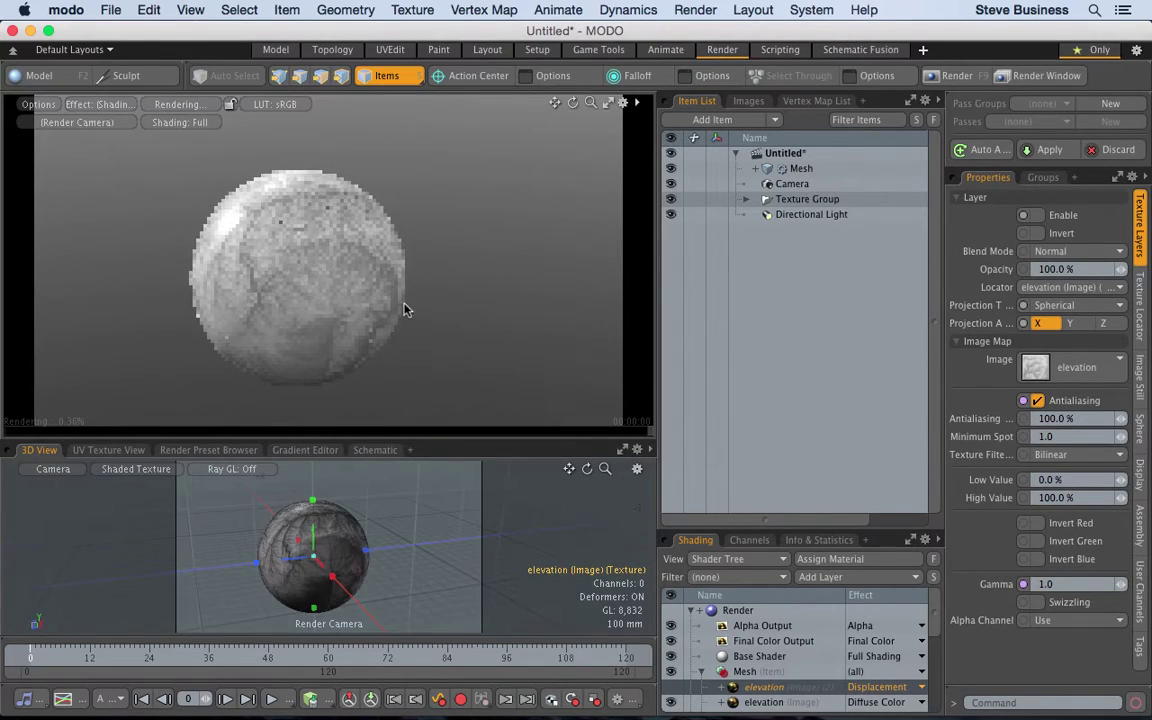
# - Set the elevation texture's projection axis to Y, check the sphere in the preview and collapse the Layer properties
pyautogui.click(1071, 323)
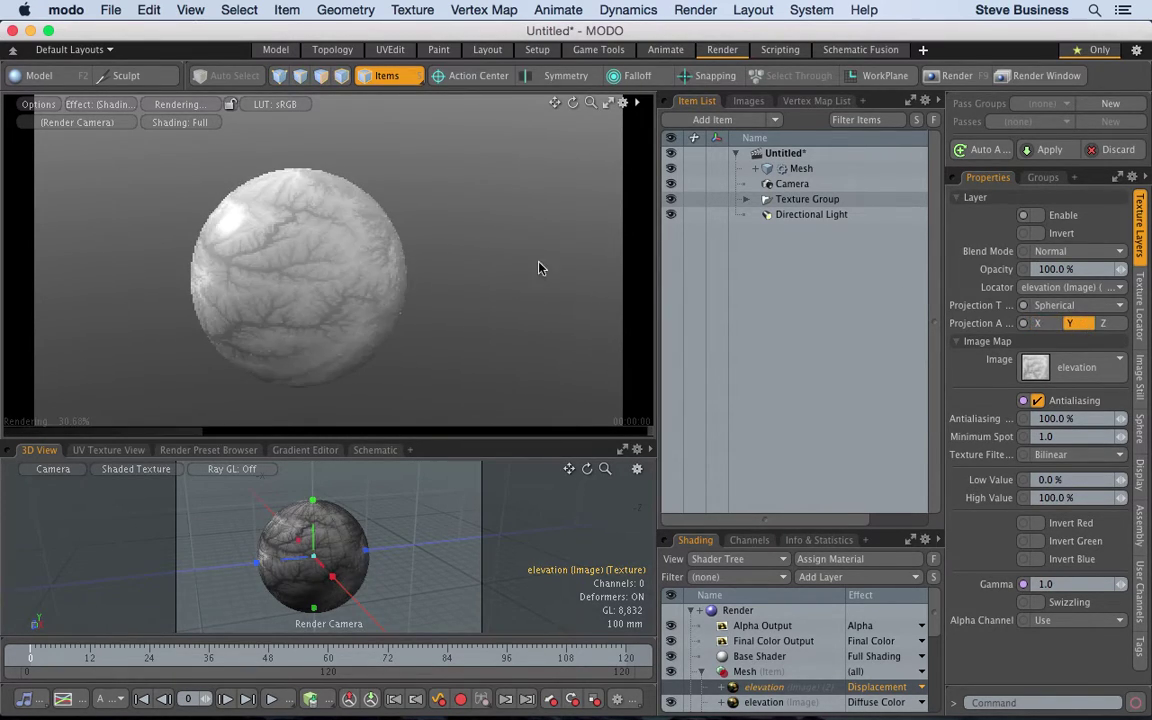
pyautogui.moveTo(334, 185); pyautogui.dragTo(298, 190)
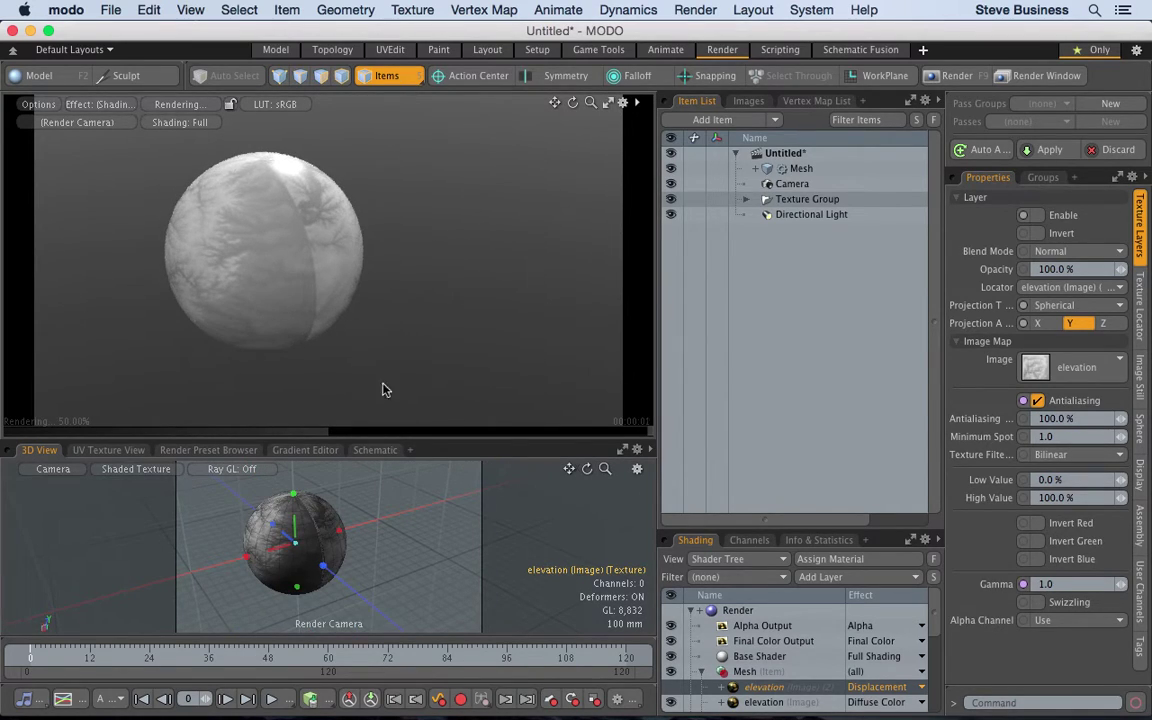
pyautogui.click(958, 199)
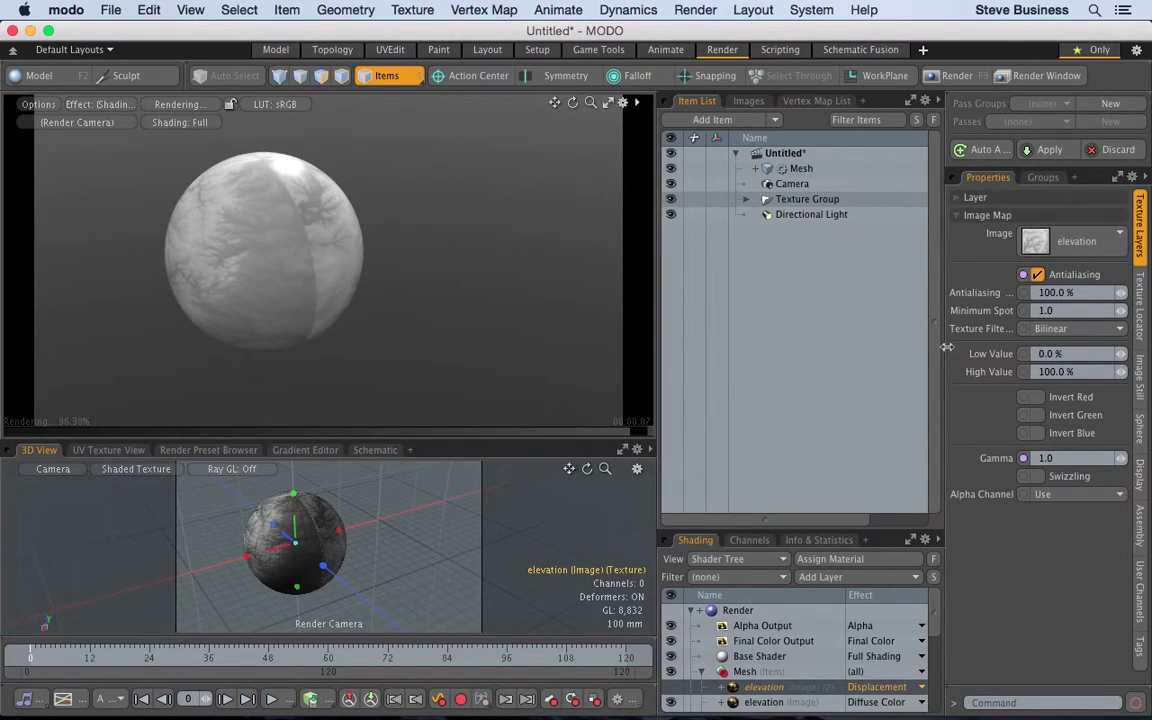
# - Widen the properties area and switch to the Model layout to inspect the texture seam on the sphere
pyautogui.moveTo(945, 347); pyautogui.dragTo(873, 341)
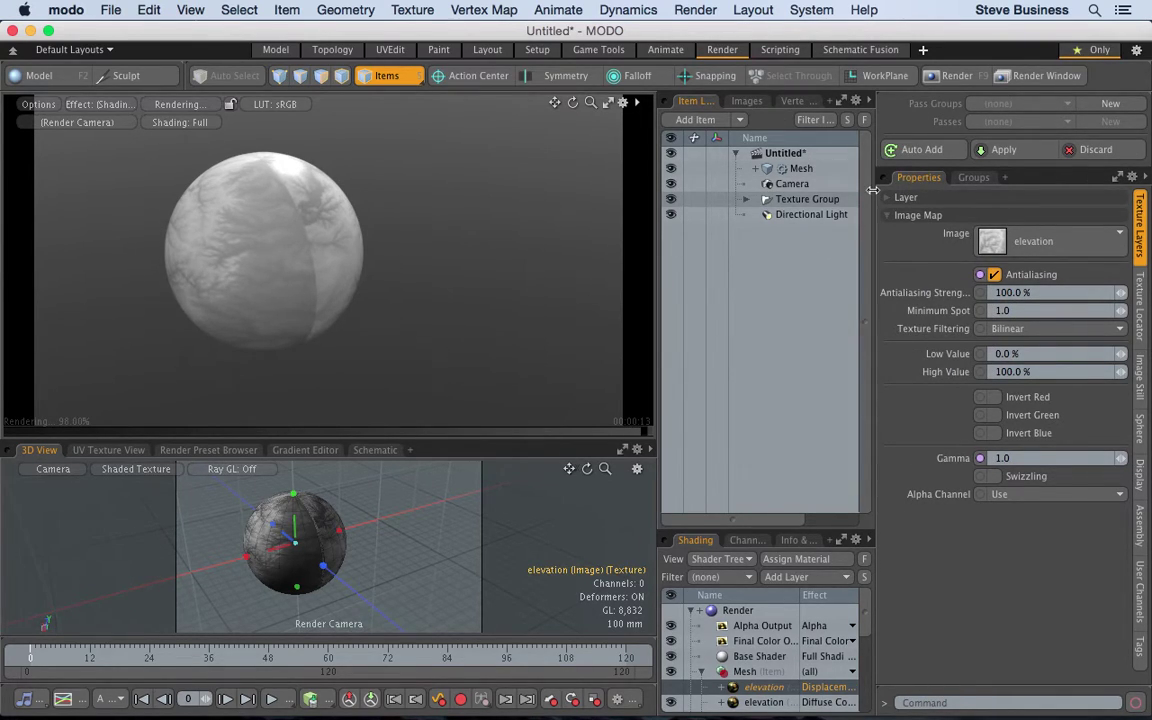
pyautogui.moveTo(873, 190); pyautogui.dragTo(905, 190)
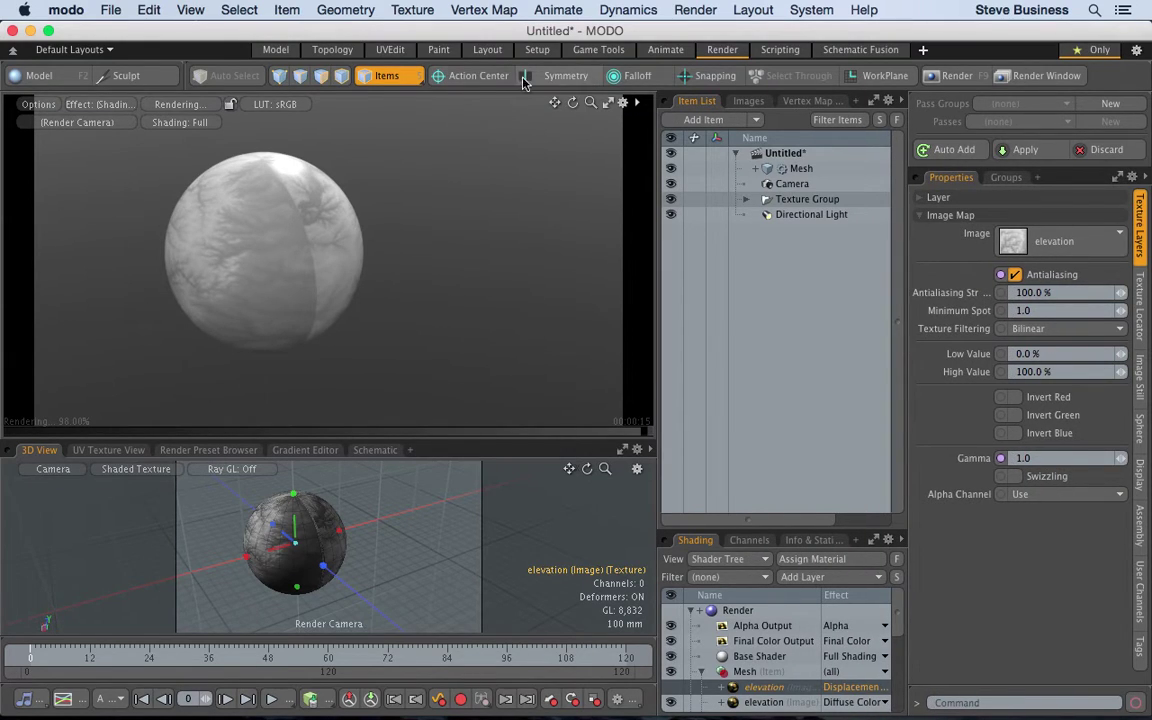
pyautogui.click(275, 50)
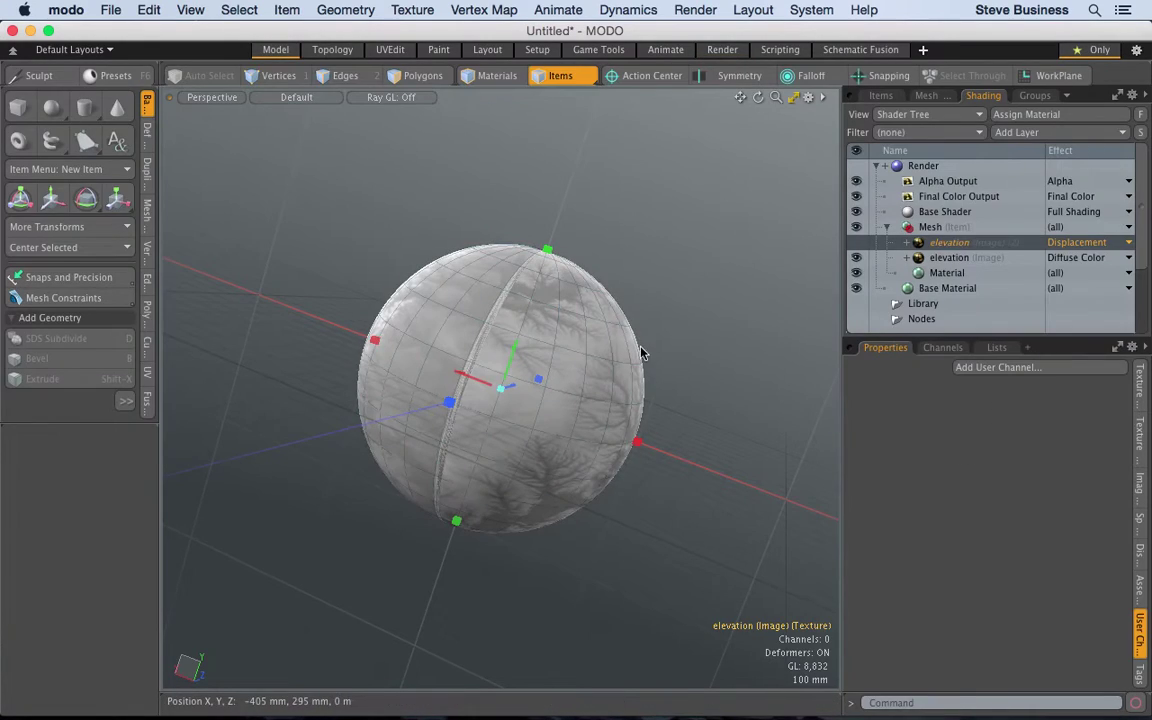
pyautogui.keyDown('alt'); pyautogui.moveTo(297, 310); pyautogui.dragTo(286, 418); pyautogui.keyUp('alt')
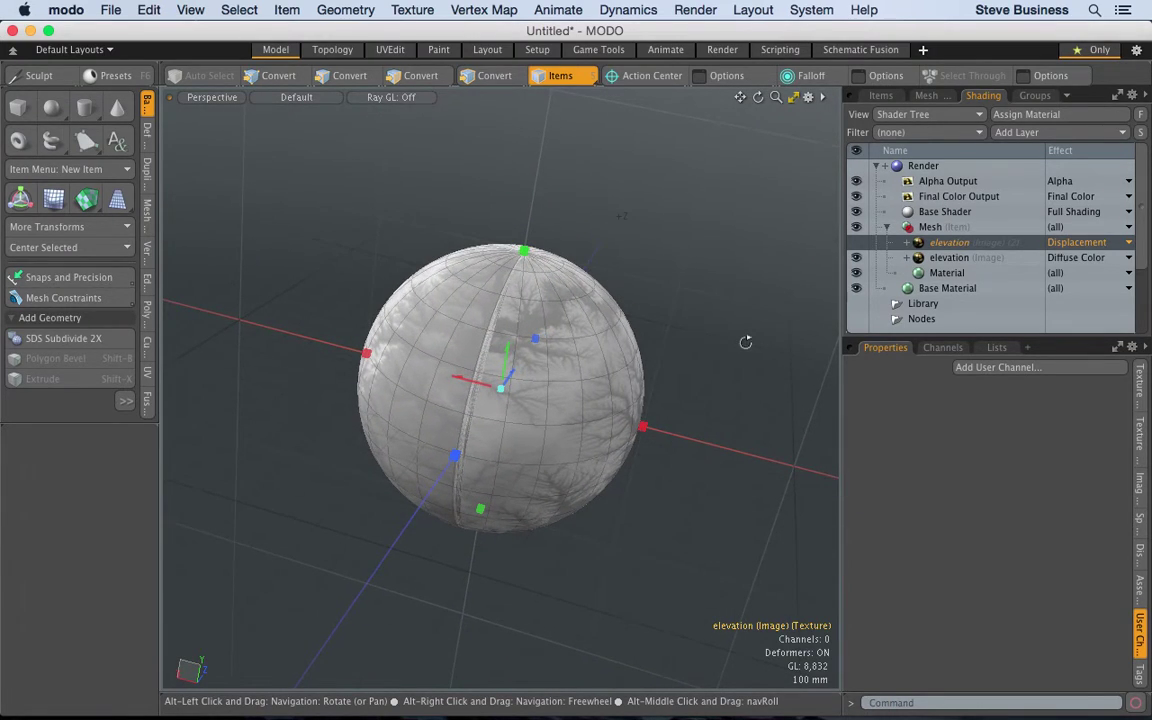
pyautogui.keyDown('alt'); pyautogui.moveTo(745, 342); pyautogui.dragTo(751, 275); pyautogui.keyUp('alt')
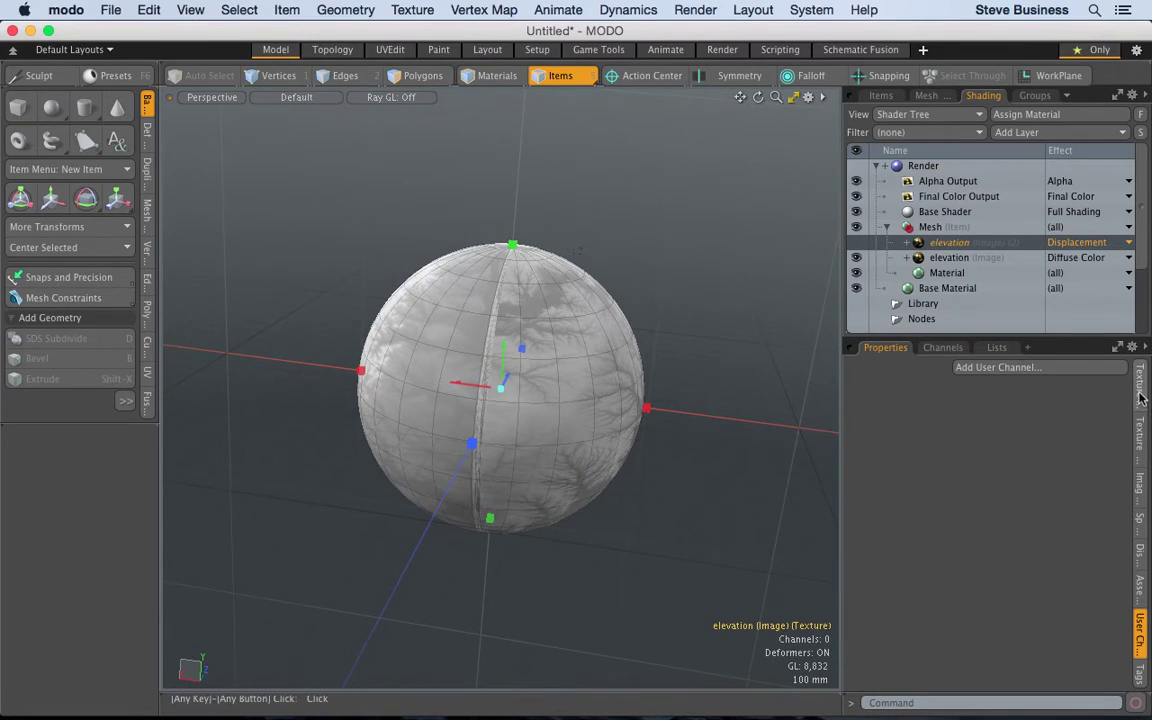
# - Select the Diffuse Color elevation layer and set its texture locator's replicator particle source to Mesh
pyautogui.click(945, 258)
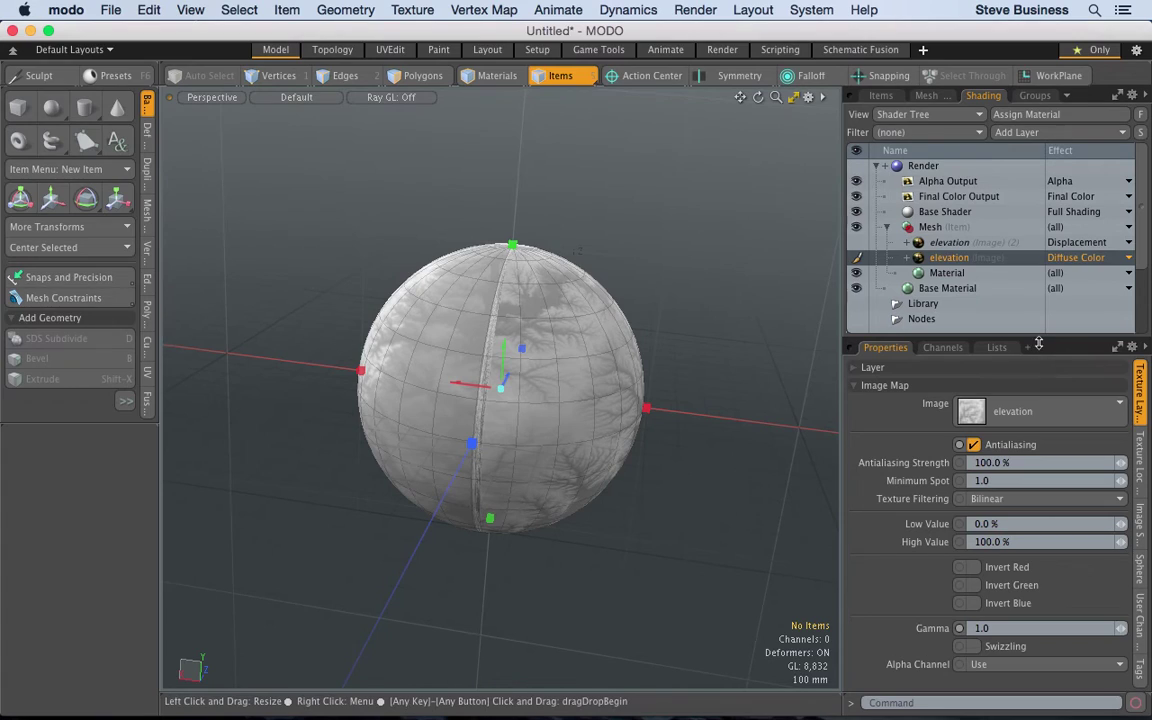
pyautogui.moveTo(1037, 342); pyautogui.dragTo(1023, 240)
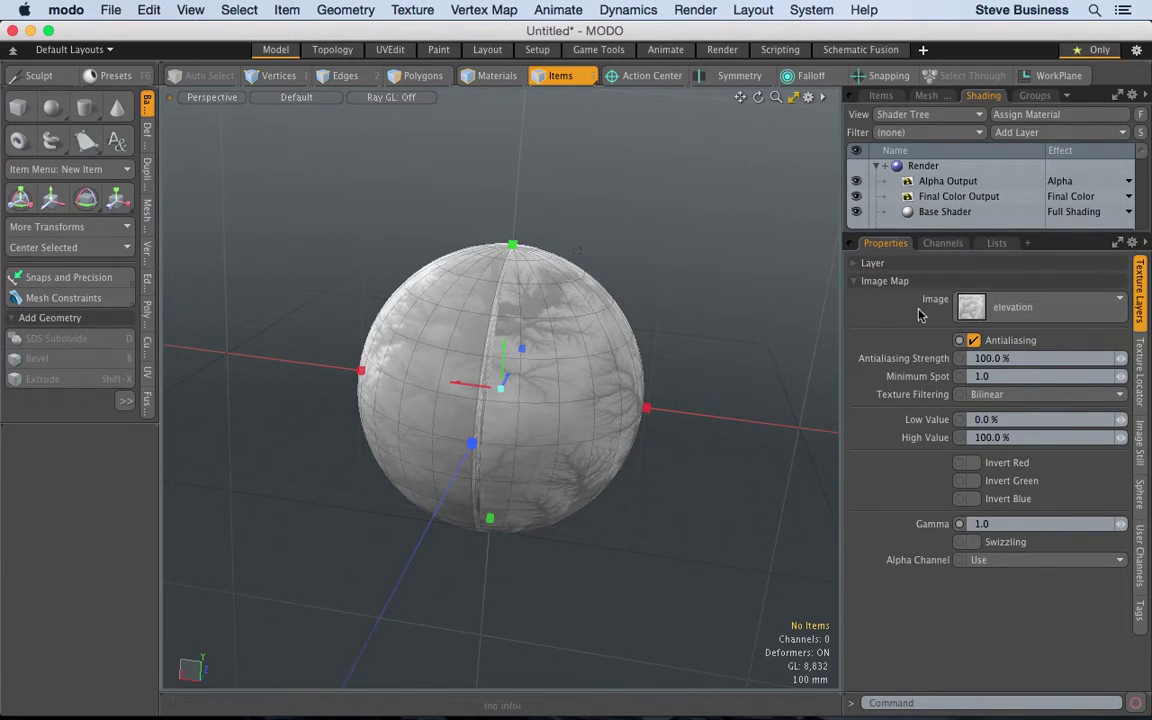
pyautogui.click(856, 281)
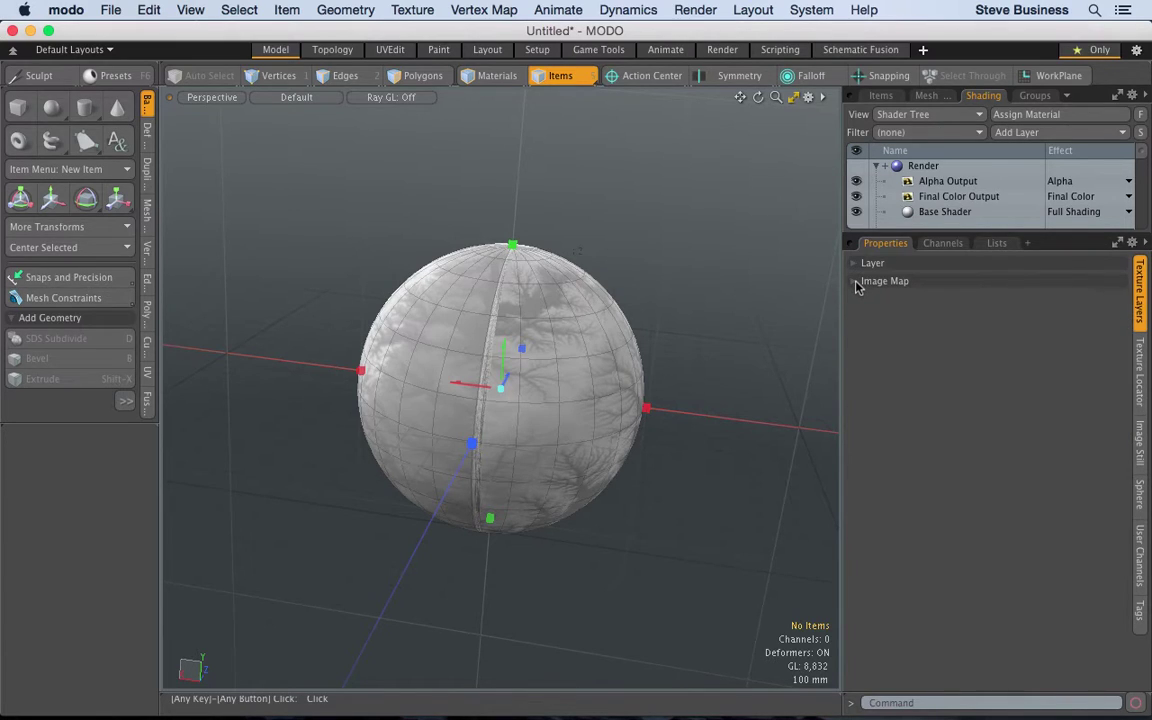
pyautogui.click(1140, 368)
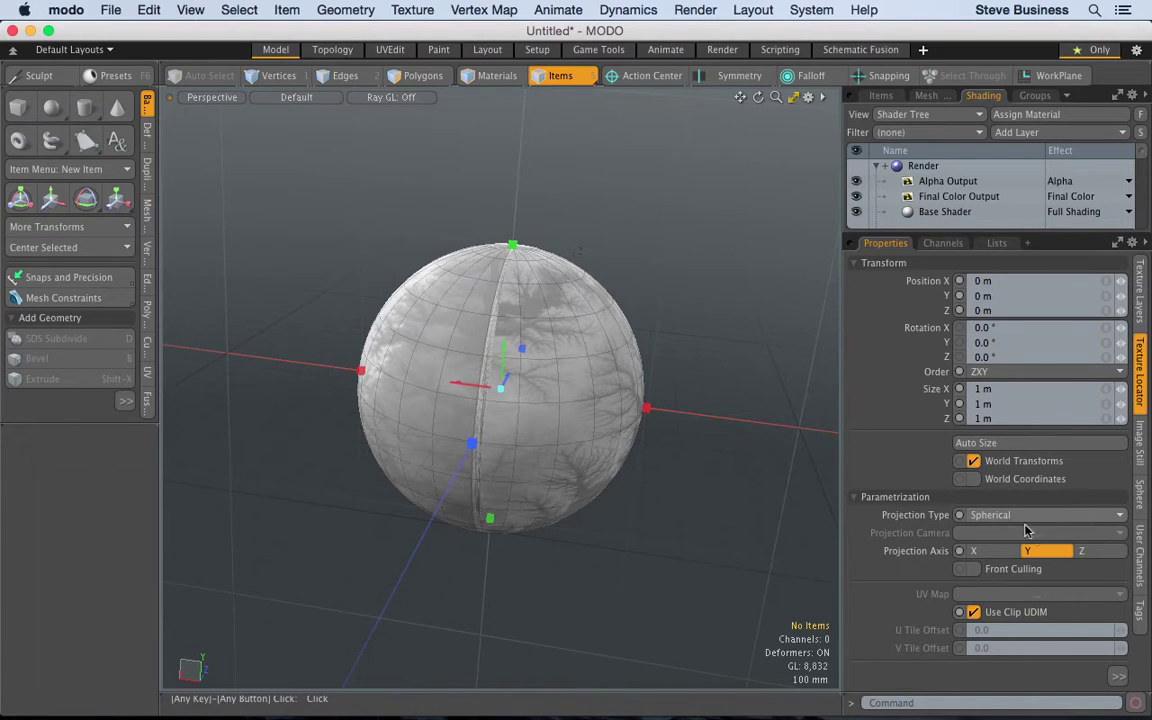
pyautogui.click(856, 264)
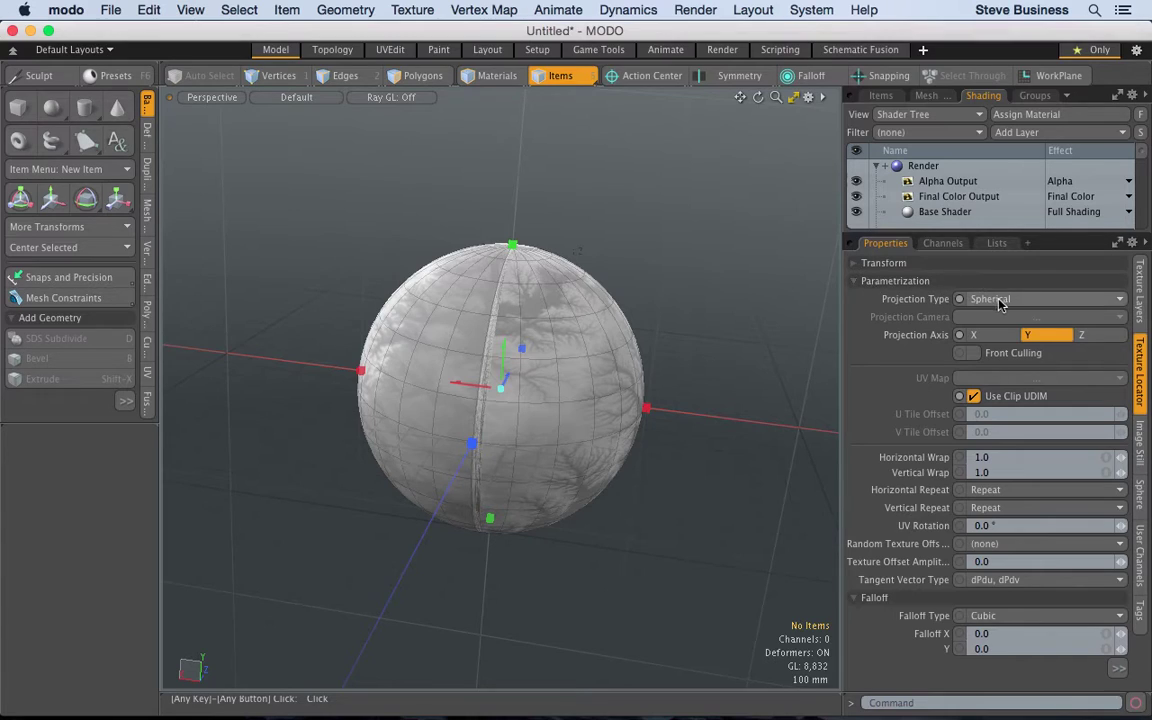
pyautogui.click(855, 282)
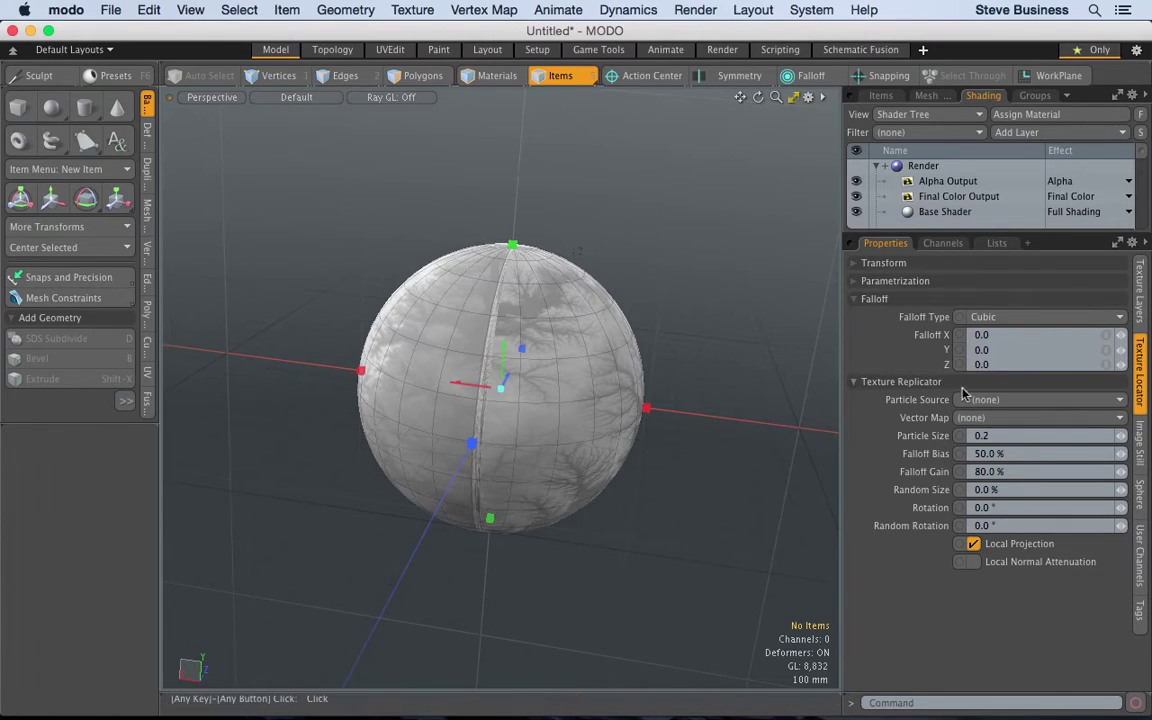
pyautogui.click(1013, 402)
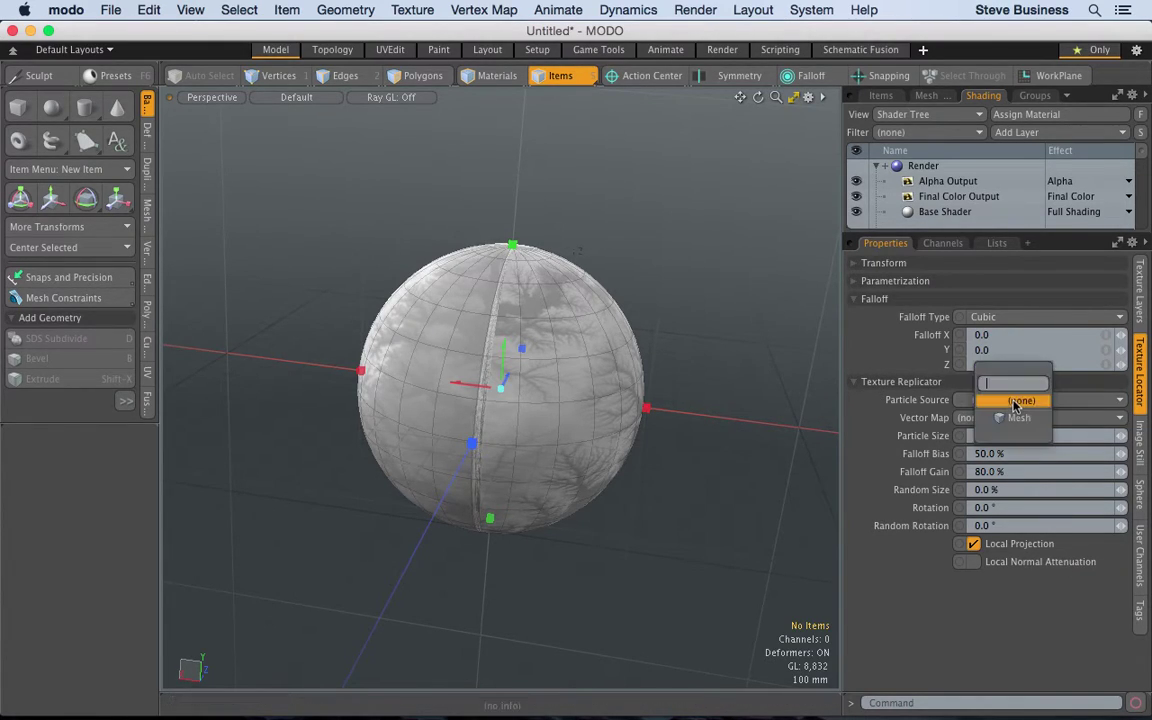
pyautogui.click(1015, 419)
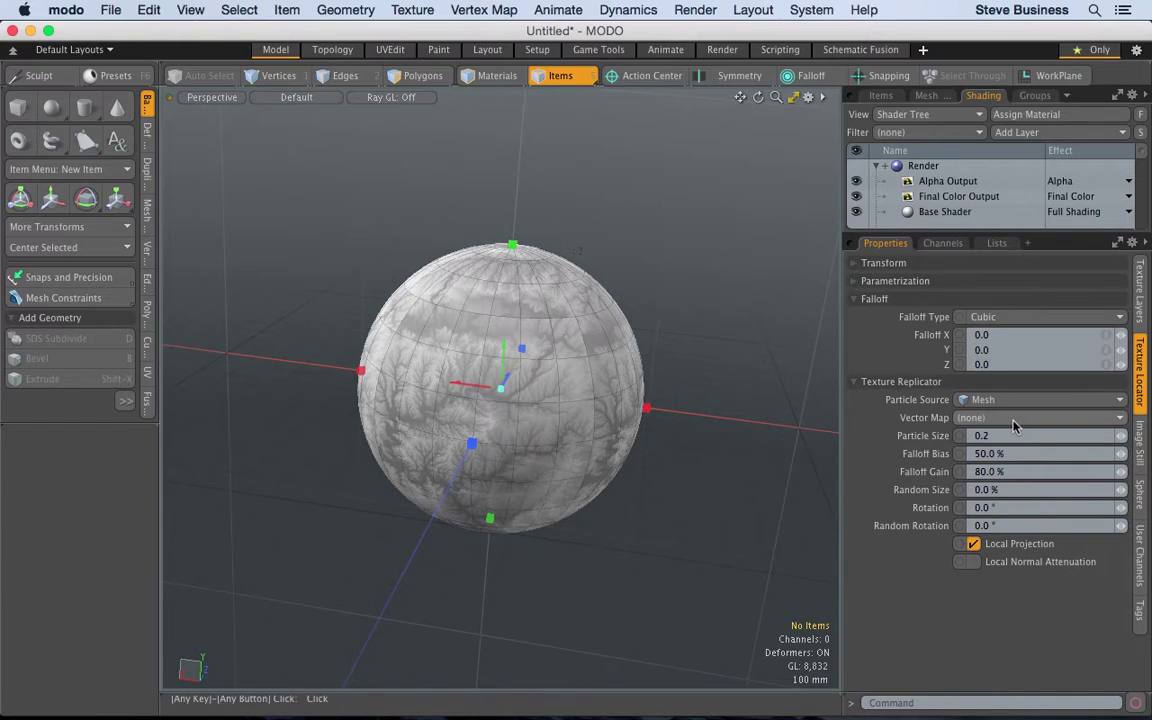
# - Set the texture replicator's particle size to 0.5, random size to 50%, rotation to 45° and random rotation to 25°, checking the sphere
pyautogui.keyDown('alt'); pyautogui.moveTo(696, 336); pyautogui.dragTo(604, 279); pyautogui.keyUp('alt')
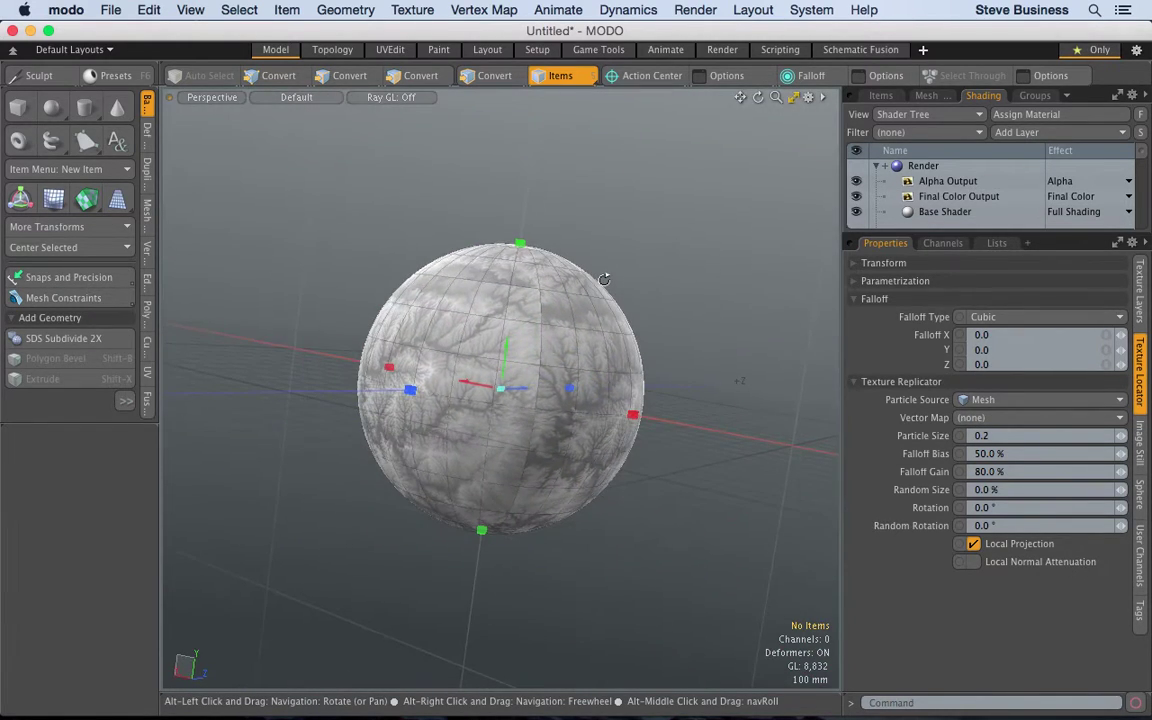
pyautogui.keyDown('alt'); pyautogui.moveTo(324, 311); pyautogui.dragTo(610, 386); pyautogui.keyUp('alt')
pyautogui.keyDown('alt'); pyautogui.moveTo(305, 390); pyautogui.dragTo(360, 548); pyautogui.keyUp('alt')
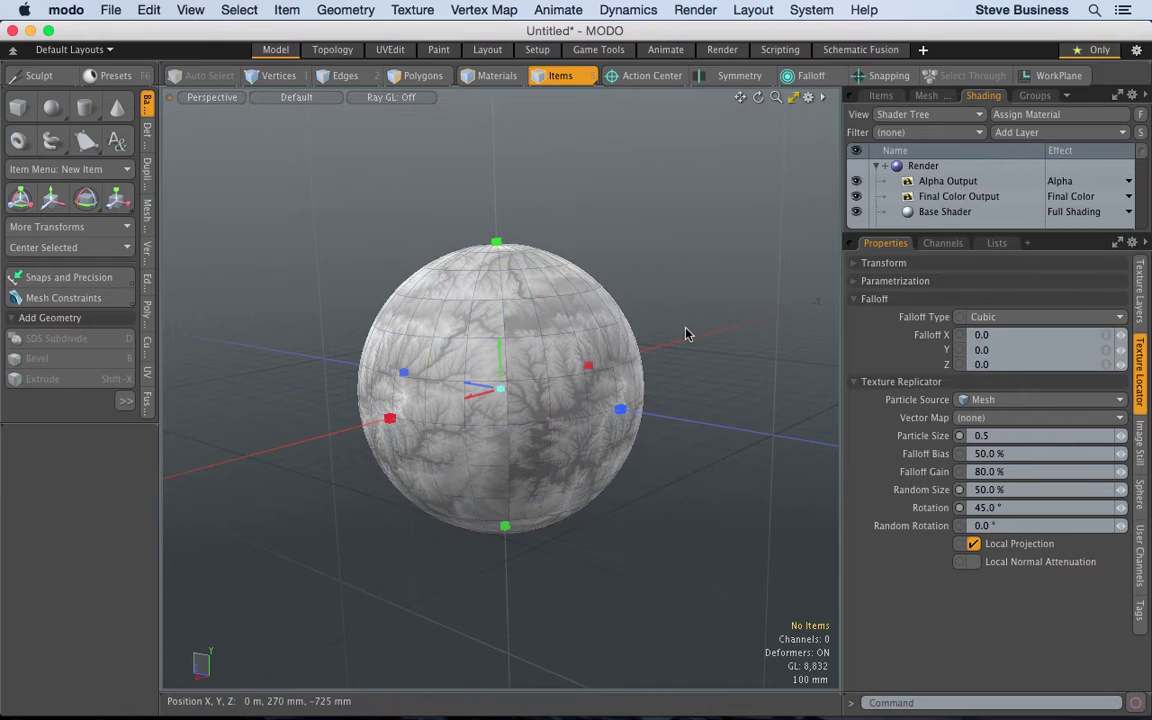
pyautogui.click(985, 411)
pyautogui.click(987, 408)
pyautogui.keyDown('alt'); pyautogui.moveTo(733, 404); pyautogui.dragTo(700, 480); pyautogui.keyUp('alt')
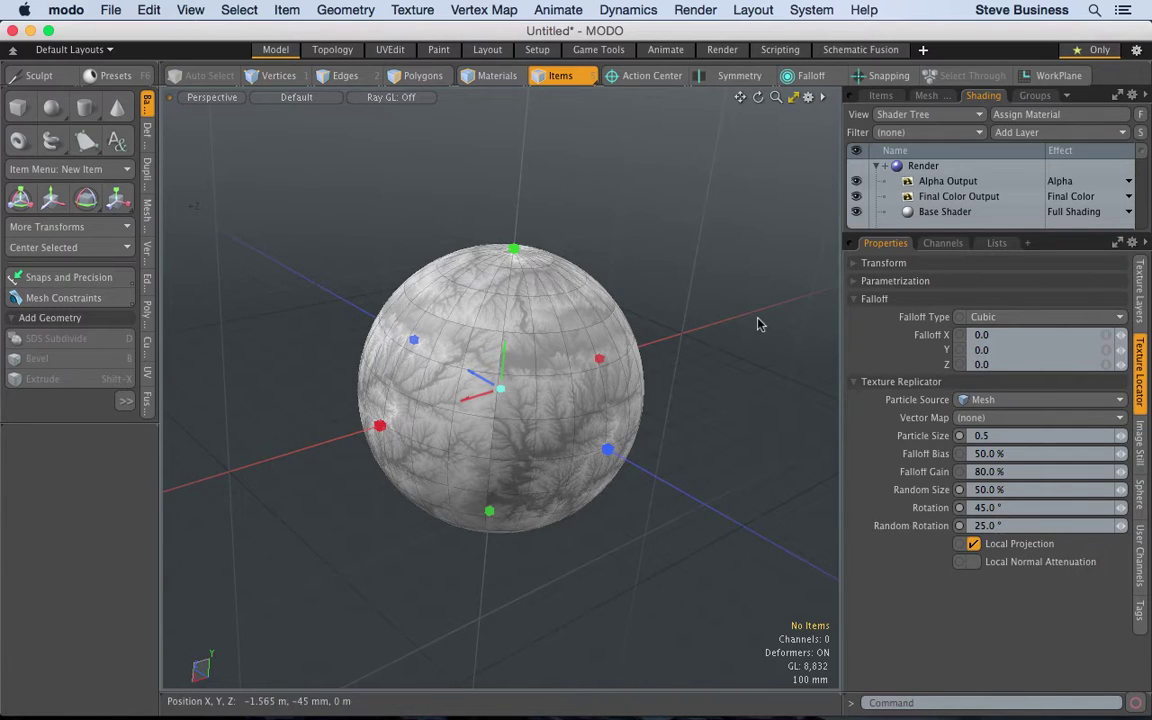
# - Switch to the Render layout, start the render preview, enlarge it and reframe the camera closer on the sphere
pyautogui.click(723, 50)
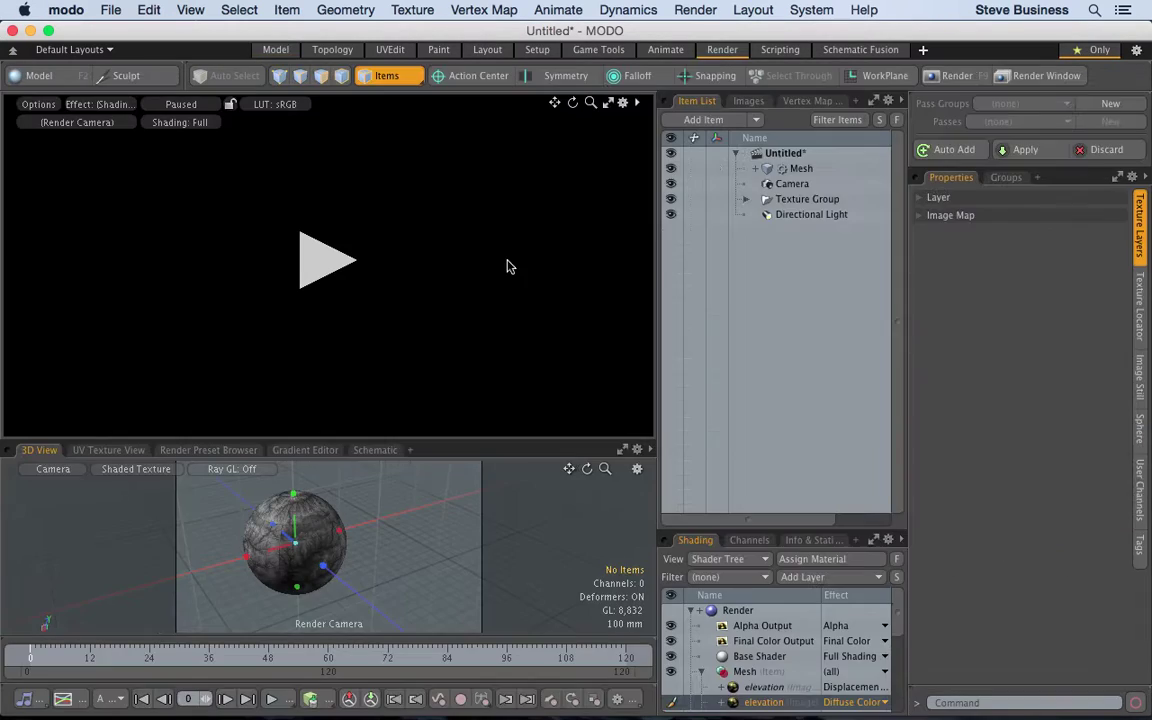
pyautogui.click(328, 268)
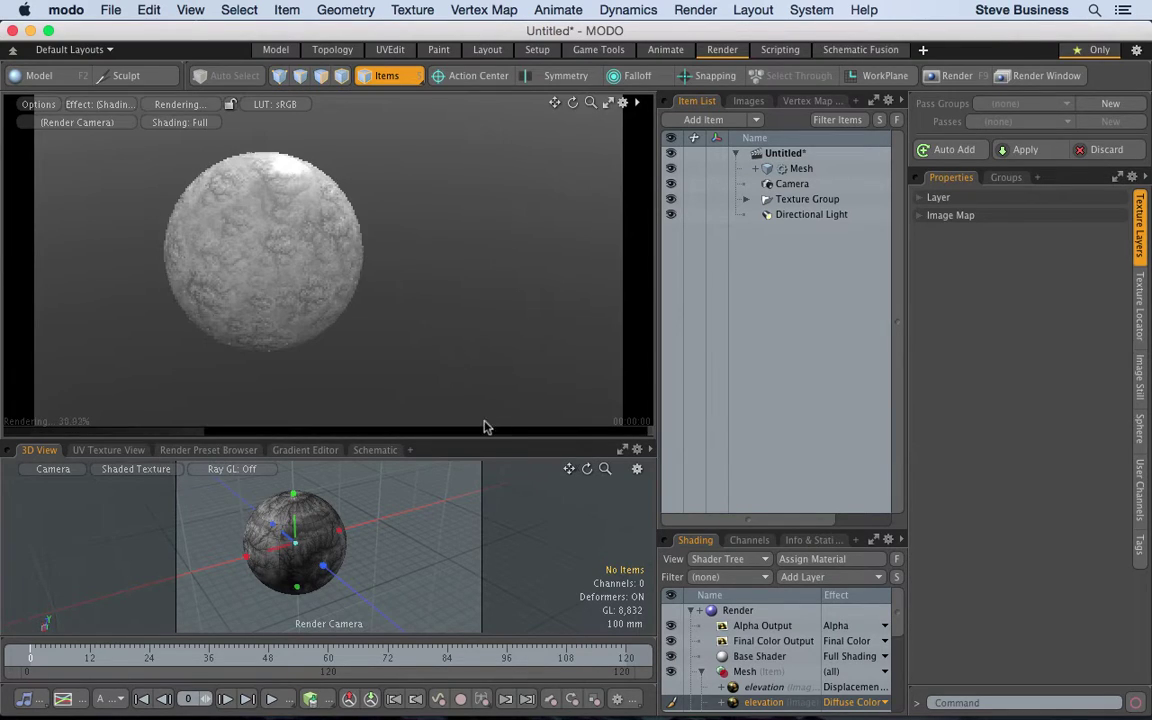
pyautogui.moveTo(447, 439); pyautogui.dragTo(447, 537)
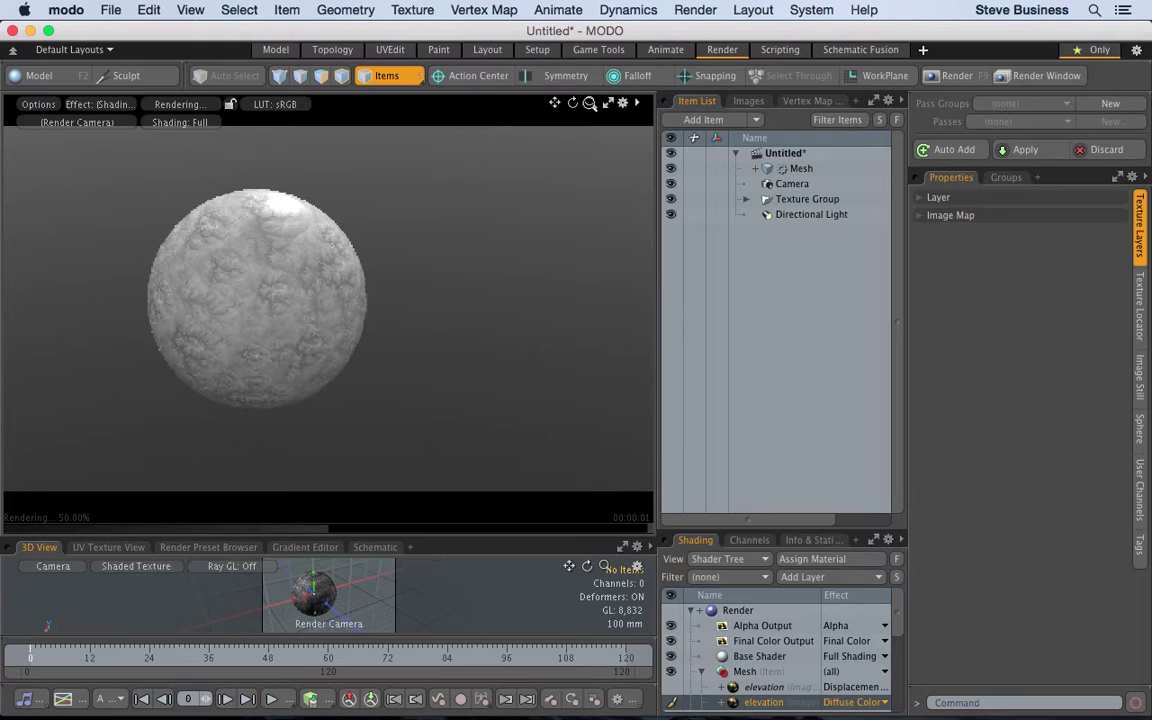
pyautogui.scroll(2, 328, 595)
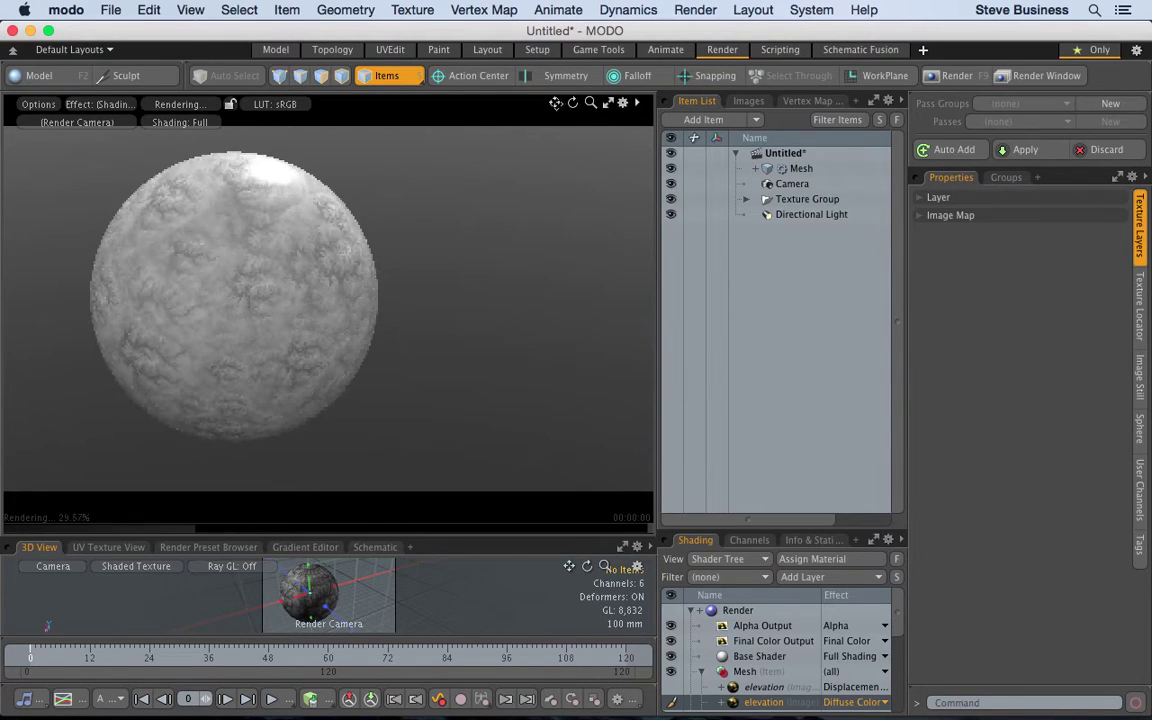
pyautogui.moveTo(310, 595); pyautogui.dragTo(332, 595, button='middle')
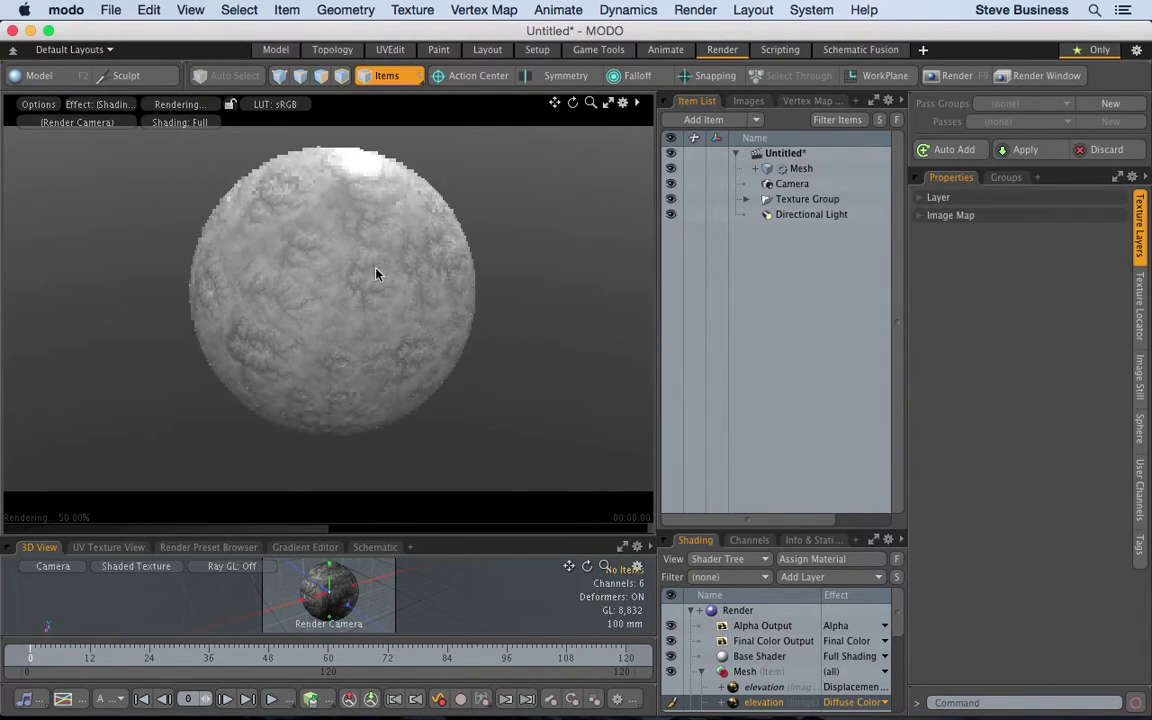
pyautogui.moveTo(295, 329)
pyautogui.keyDown('alt'); pyautogui.mouseDown()
pyautogui.moveTo(380, 335)
pyautogui.moveTo(311, 327)
pyautogui.mouseUp(); pyautogui.keyUp('alt')
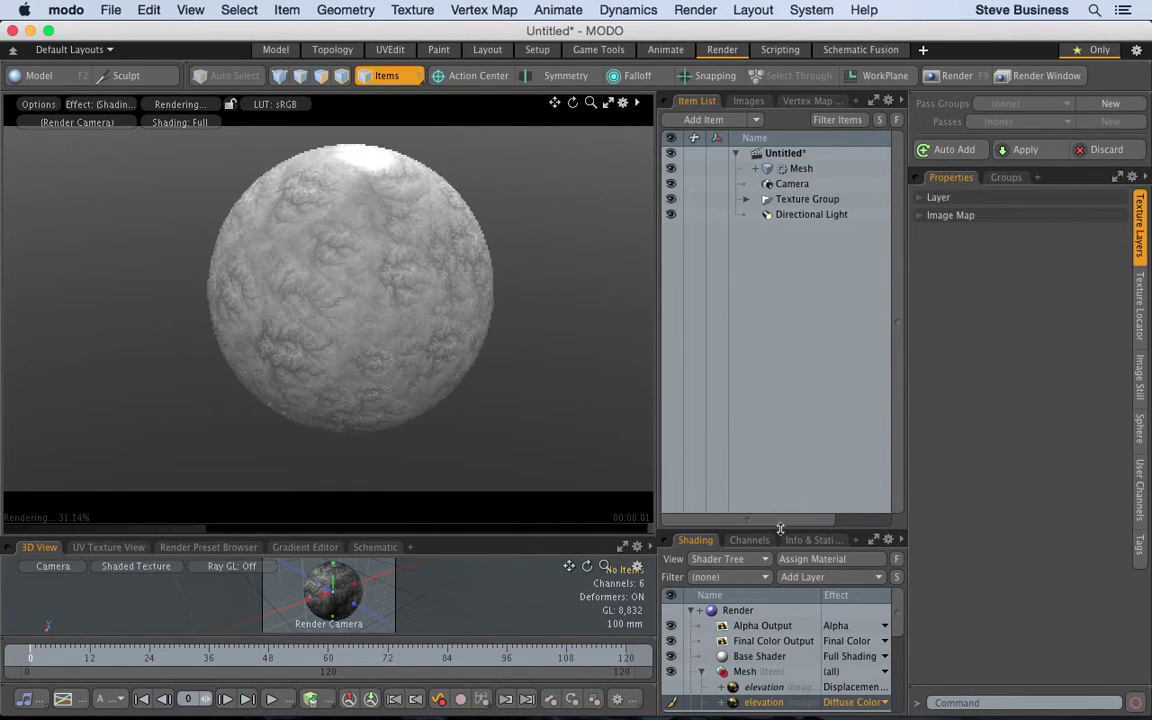
# - Give the shader tree more room, try a replicator particle size of 0.1, and settle on 1.0 while checking the rendered sphere
pyautogui.moveTo(781, 531); pyautogui.dragTo(775, 320)
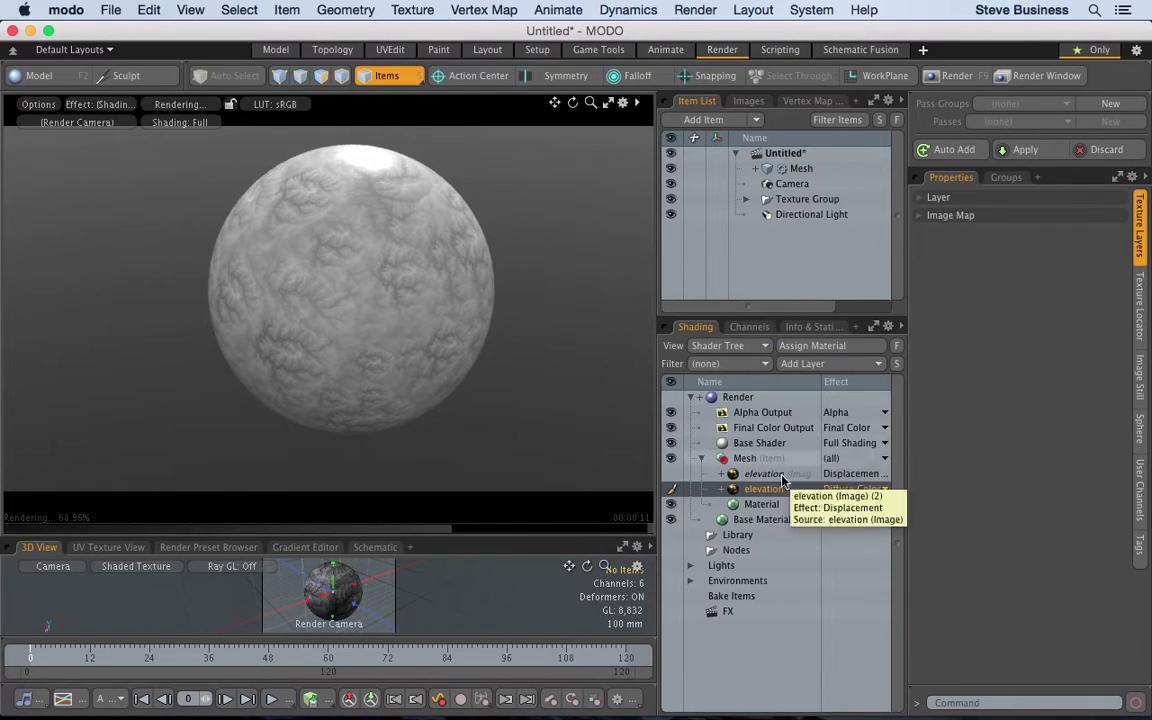
pyautogui.click(1140, 327)
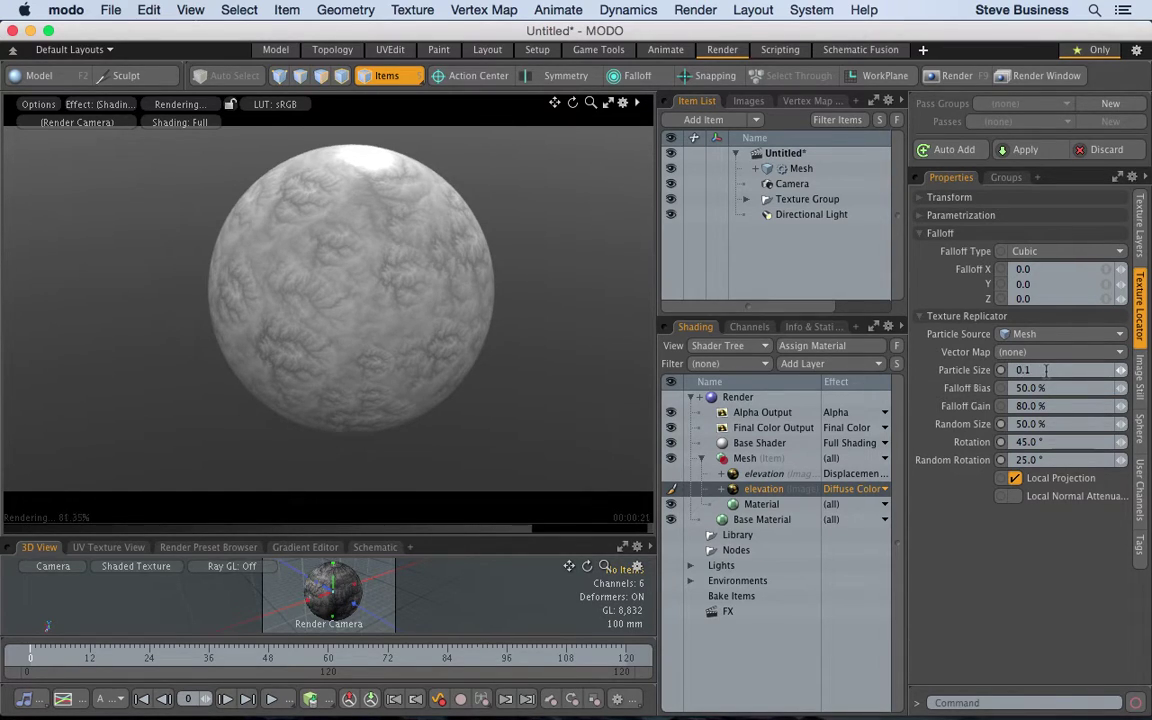
pyautogui.press('Return')
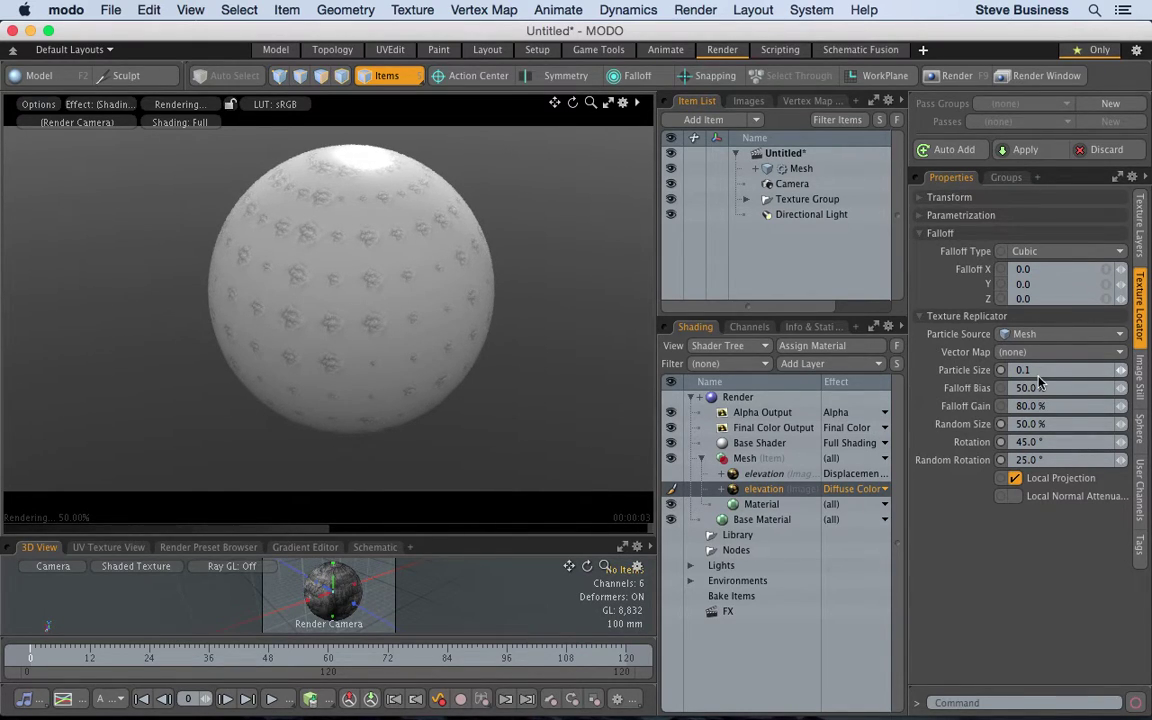
pyautogui.press('Return')
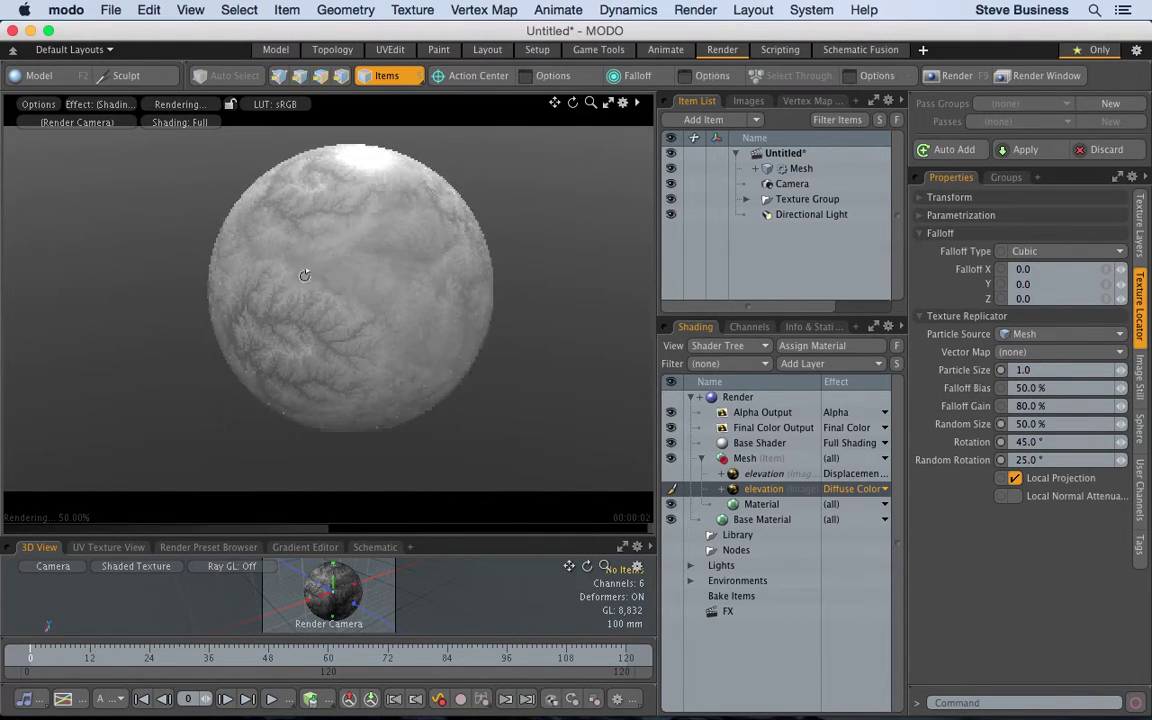
pyautogui.keyDown('alt'); pyautogui.keyDown('shift'); pyautogui.moveTo(239, 285); pyautogui.dragTo(436, 306); pyautogui.keyUp('shift'); pyautogui.keyUp('alt')
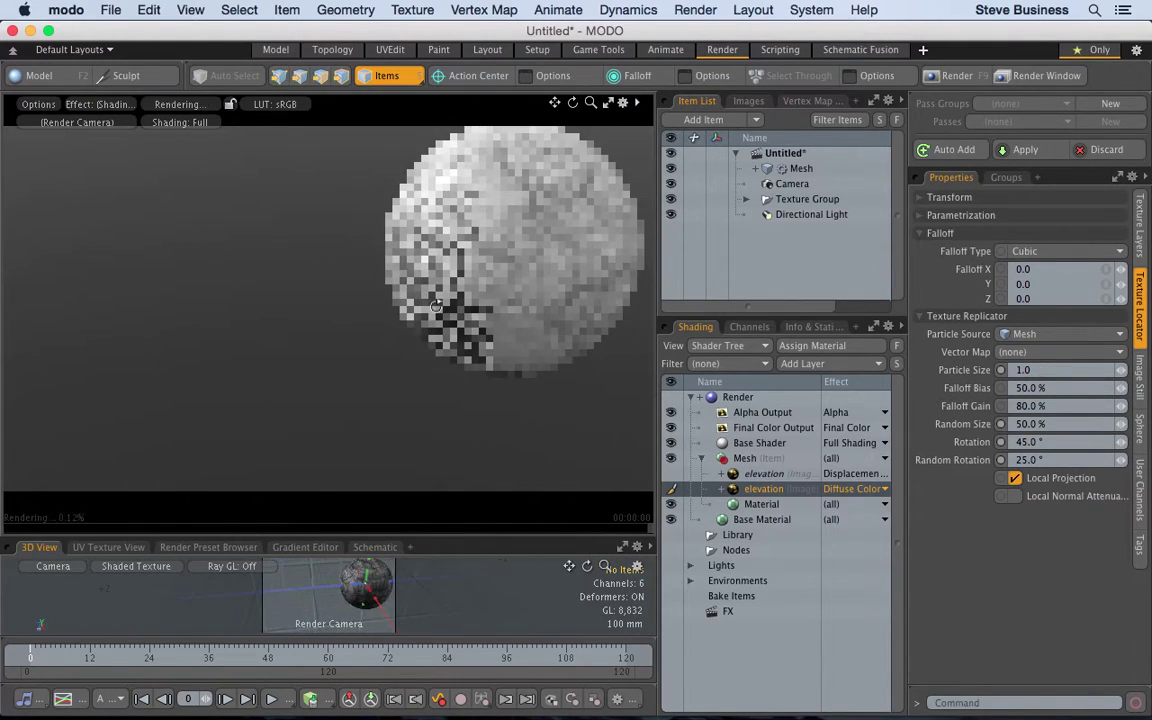
pyautogui.keyDown('alt'); pyautogui.keyDown('shift'); pyautogui.moveTo(574, 250); pyautogui.dragTo(392, 230); pyautogui.keyUp('shift'); pyautogui.keyUp('alt')
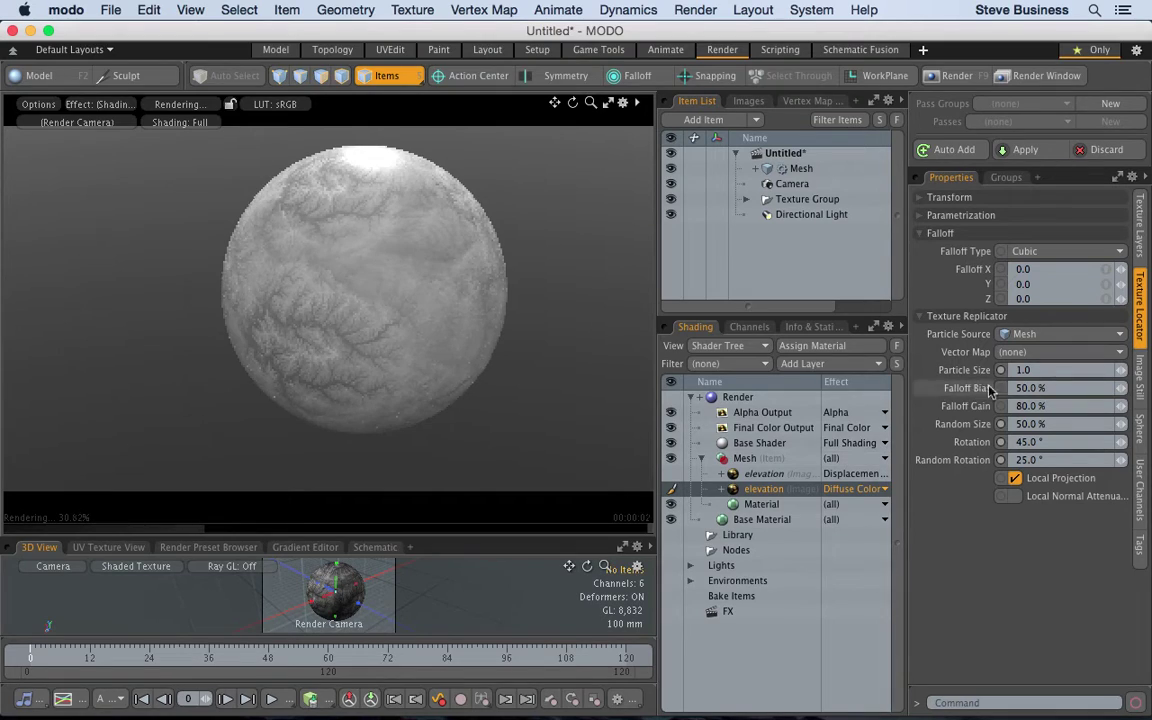
# - Set the texture replicator's falloff bias to 25%
pyautogui.click(1044, 388)
pyautogui.write('25')
pyautogui.press('Return')
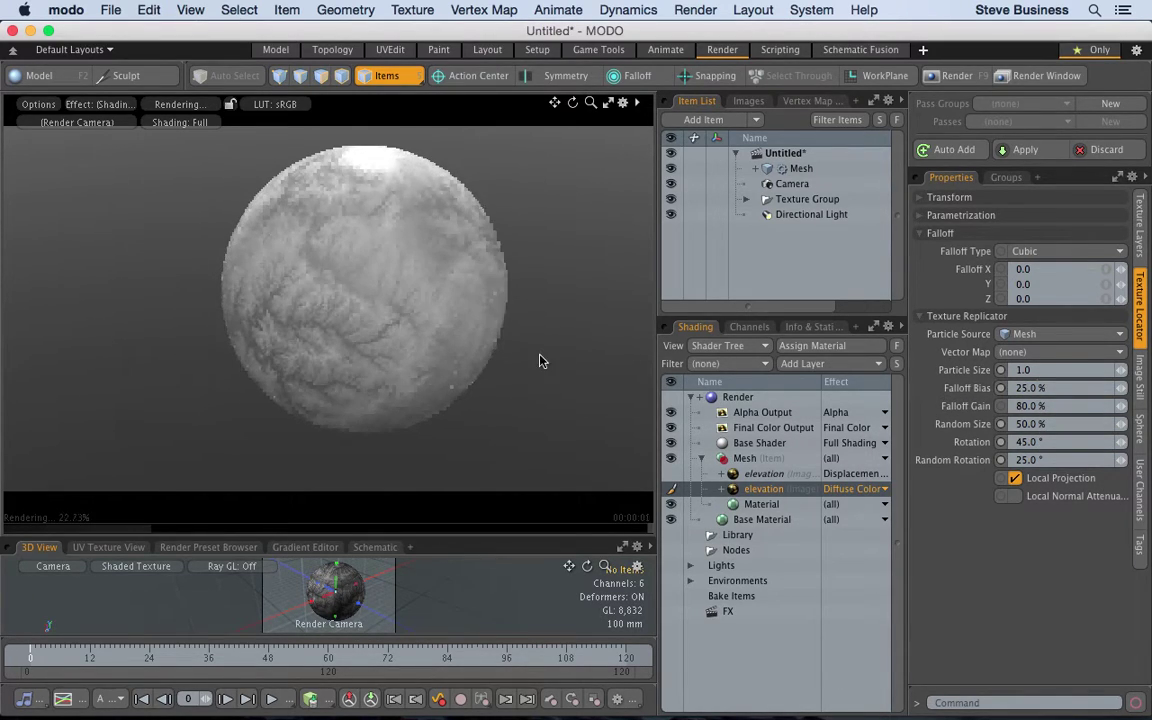
pyautogui.click(1058, 405)
# - Try a replicator random size of 20% and lower it further to 5%
pyautogui.click(1052, 424)
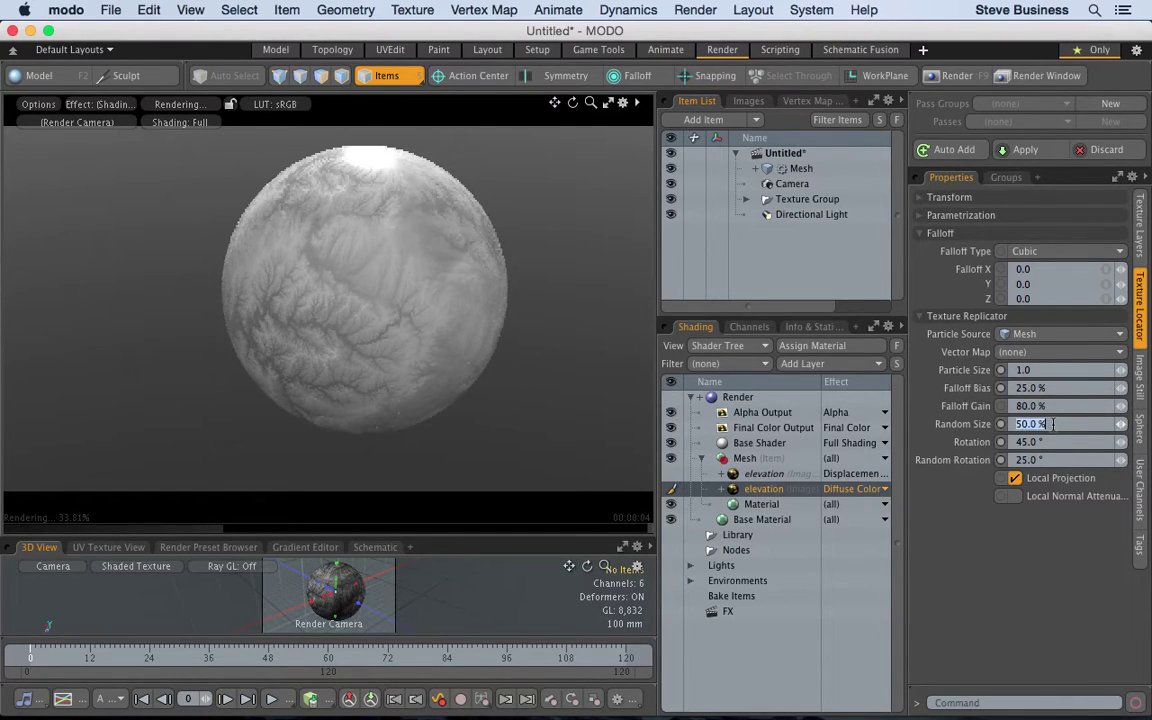
pyautogui.write('20')
pyautogui.press('Return')
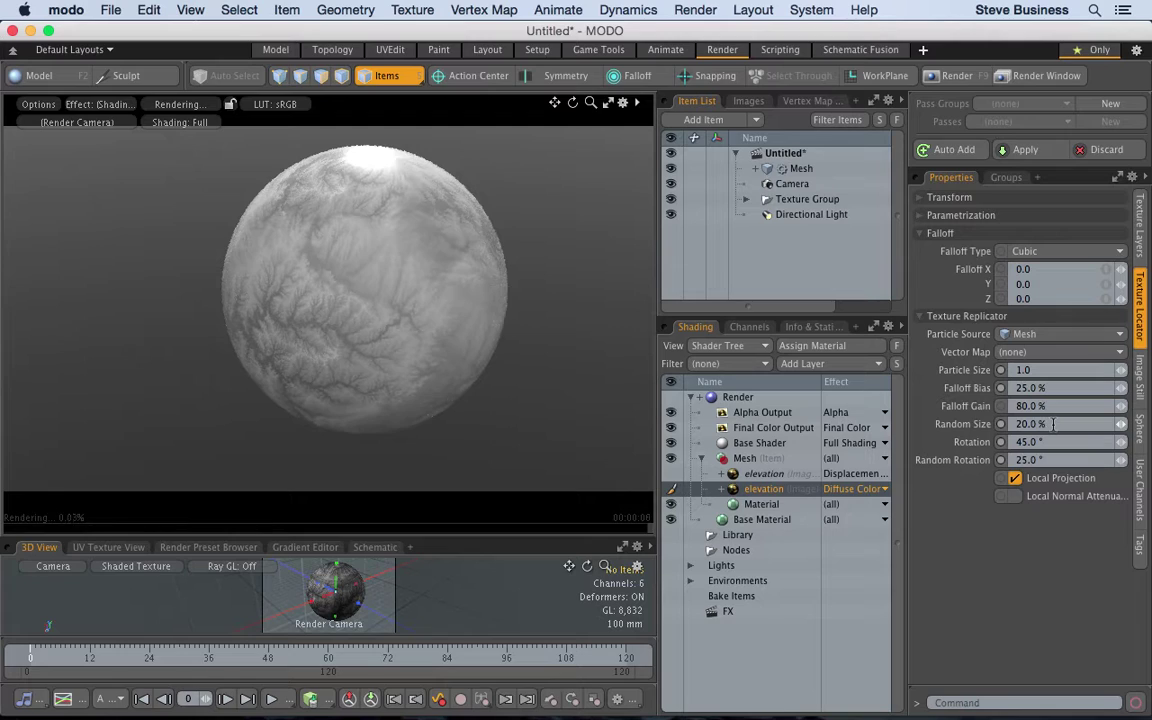
pyautogui.click(1052, 424)
pyautogui.write('5')
pyautogui.press('Return')
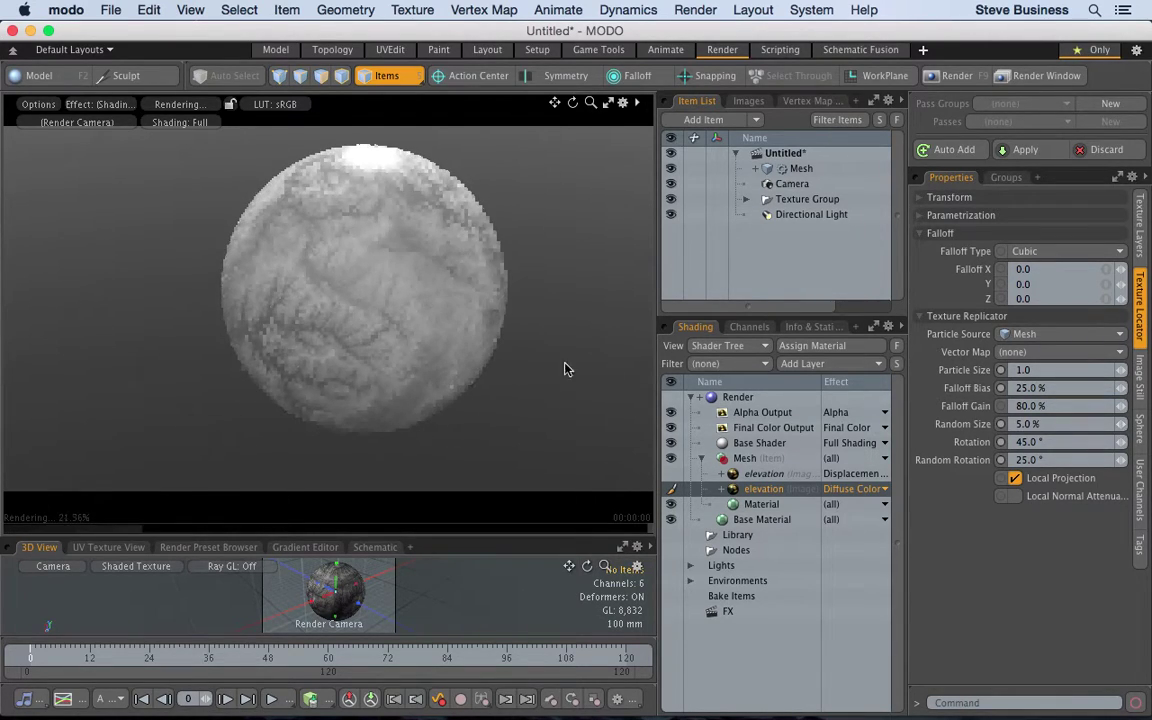
# - Set the texture replicator's rotation to 15° and check the sphere in the render preview
pyautogui.click(1066, 441)
pyautogui.write('15')
pyautogui.press('Return')
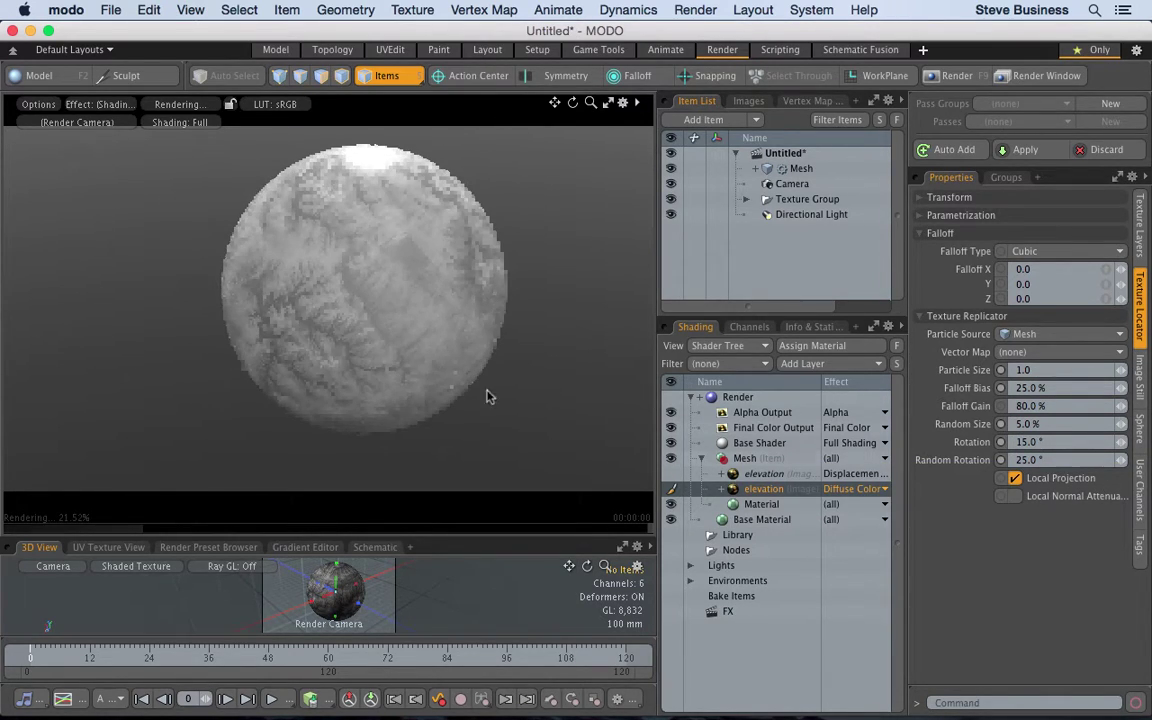
pyautogui.keyDown('alt'); pyautogui.moveTo(451, 368); pyautogui.dragTo(350, 309); pyautogui.keyUp('alt')
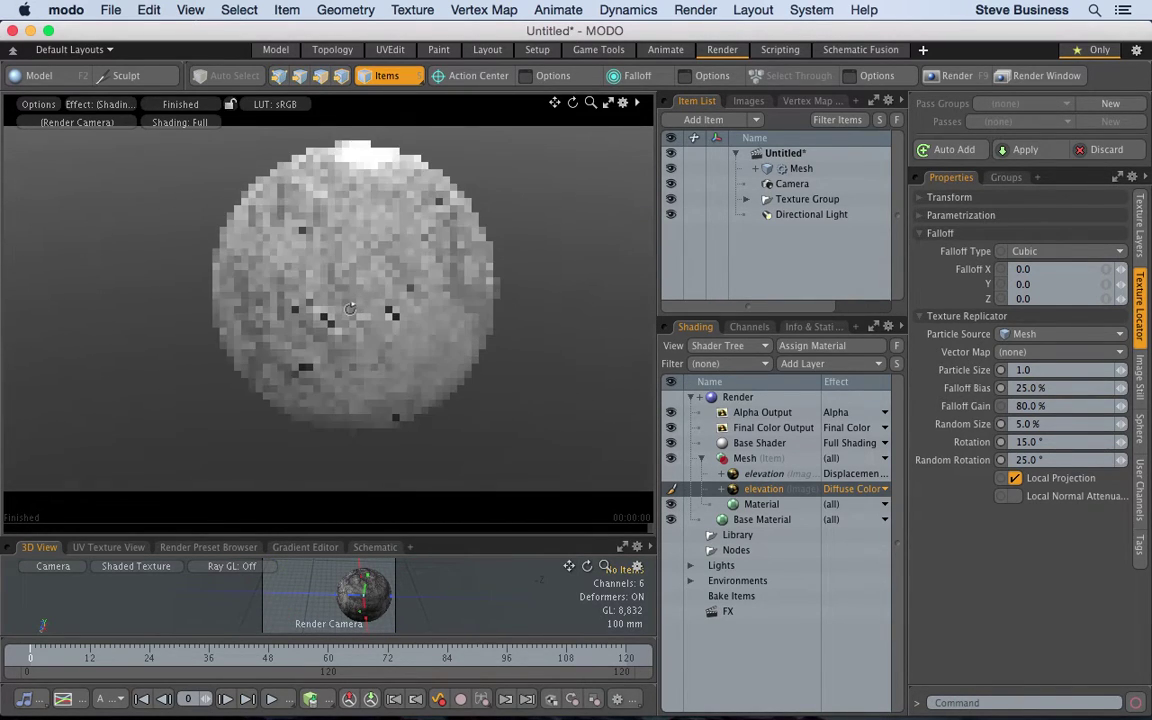
# - Set the texture replicator's random rotation to 50°
pyautogui.click(1051, 457)
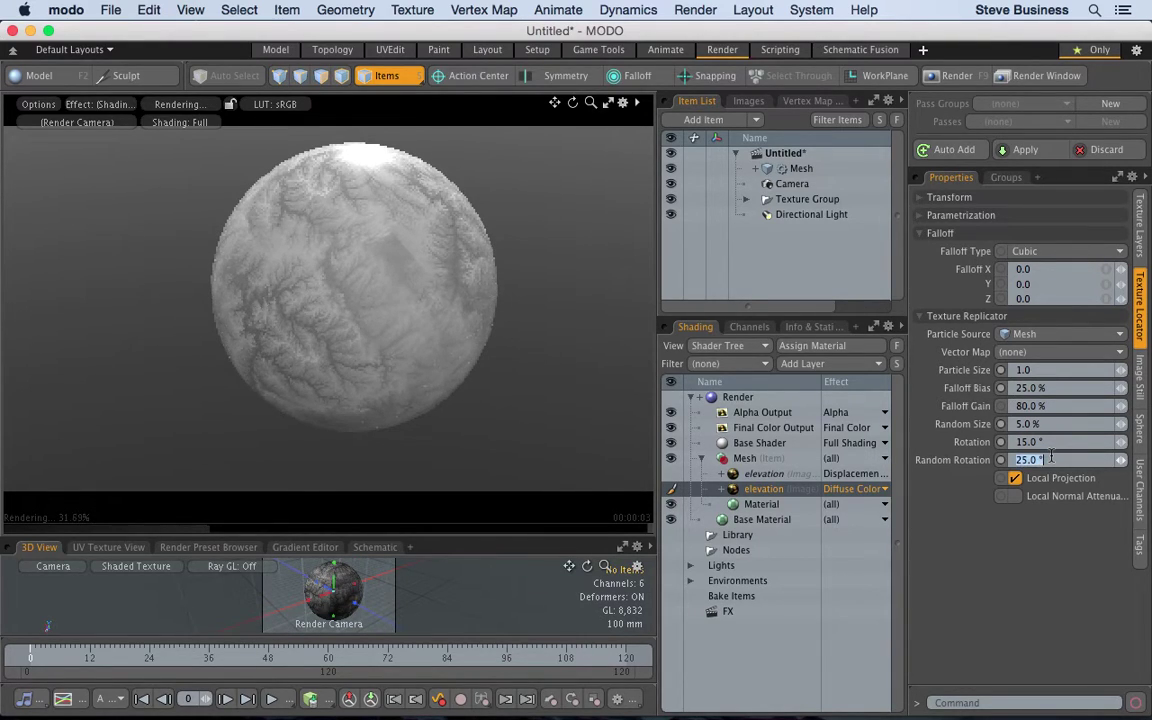
pyautogui.write('5')
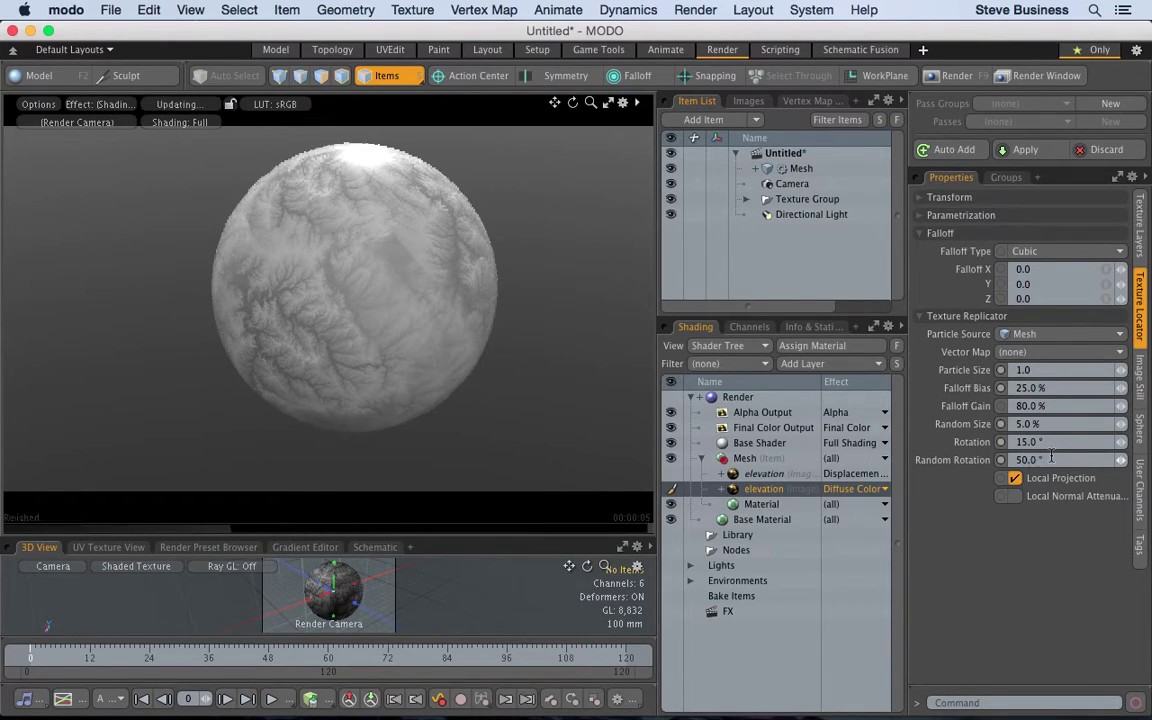
pyautogui.press('Return')
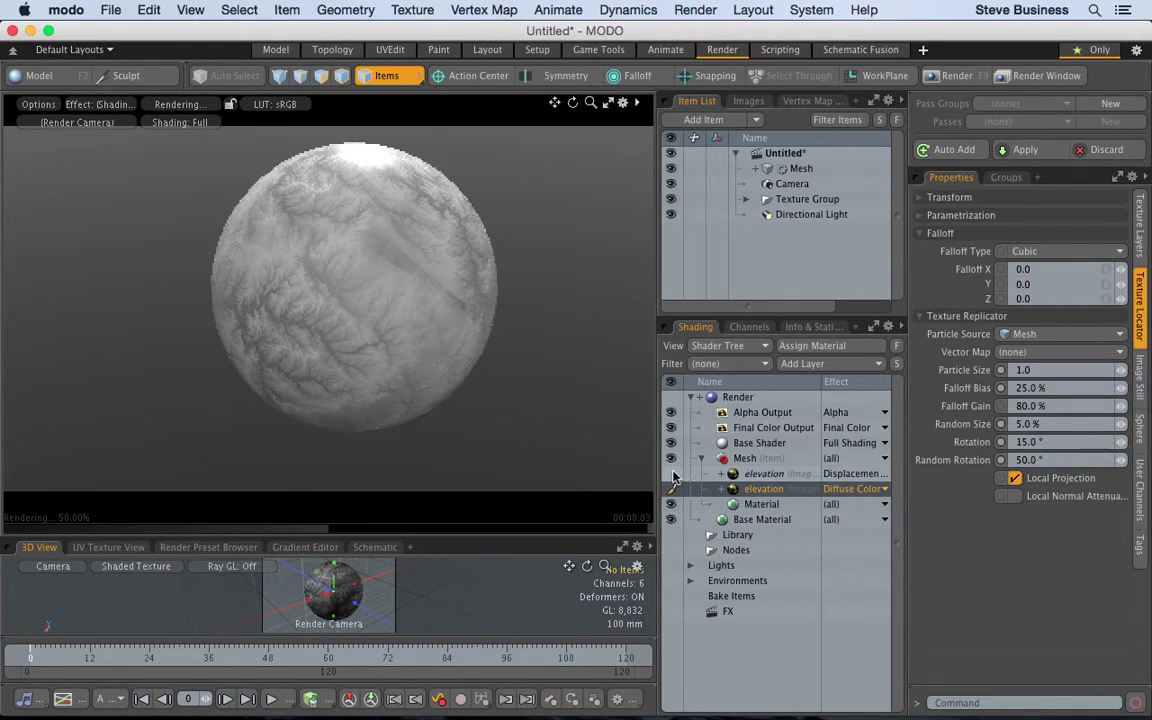
# - Change the effect of the elevation displacement layer to Bump
pyautogui.rightClick(772, 476)
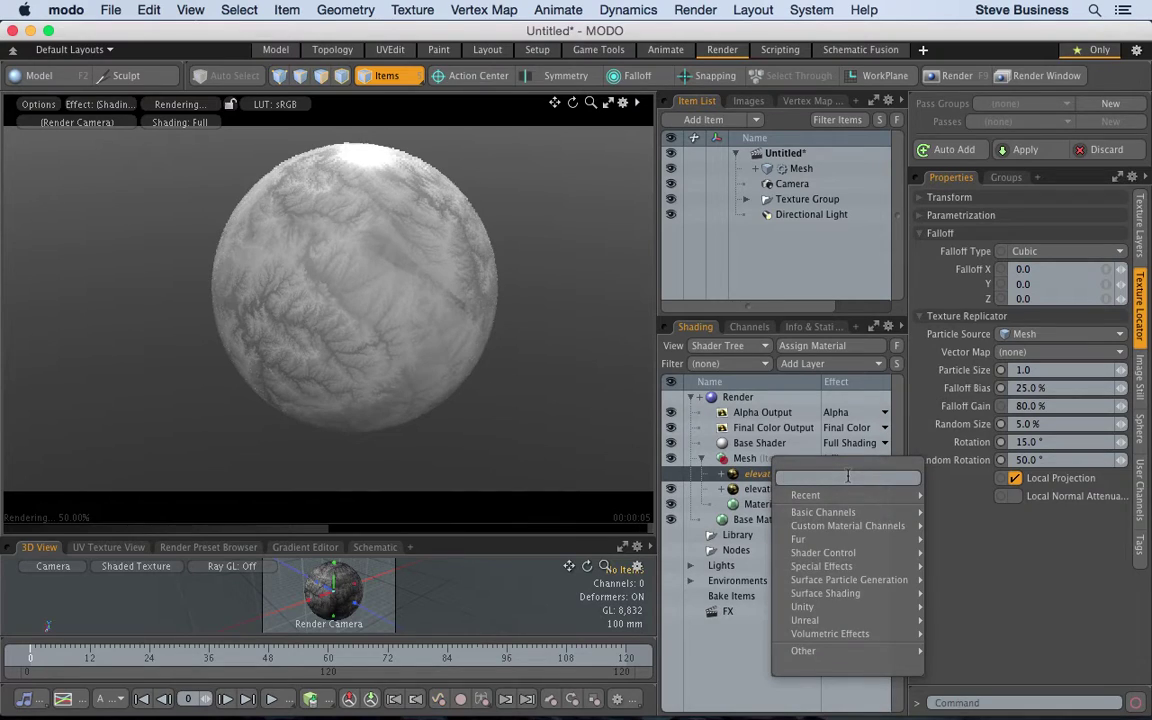
pyautogui.moveTo(841, 497)
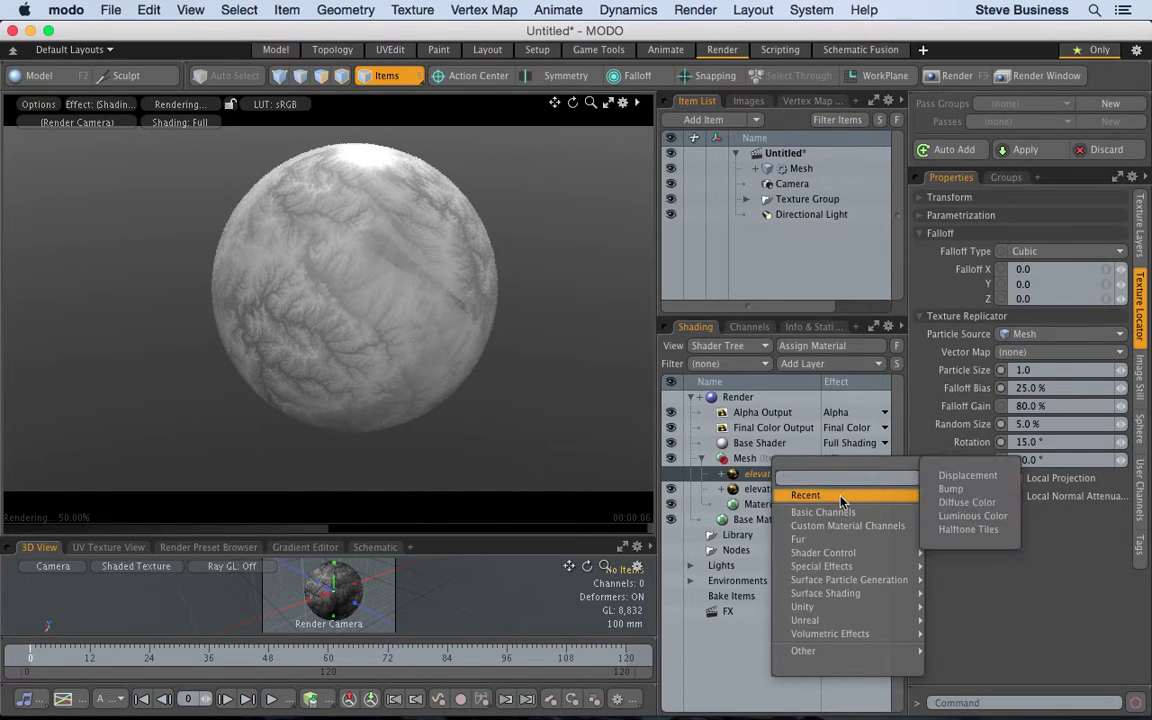
pyautogui.click(965, 492)
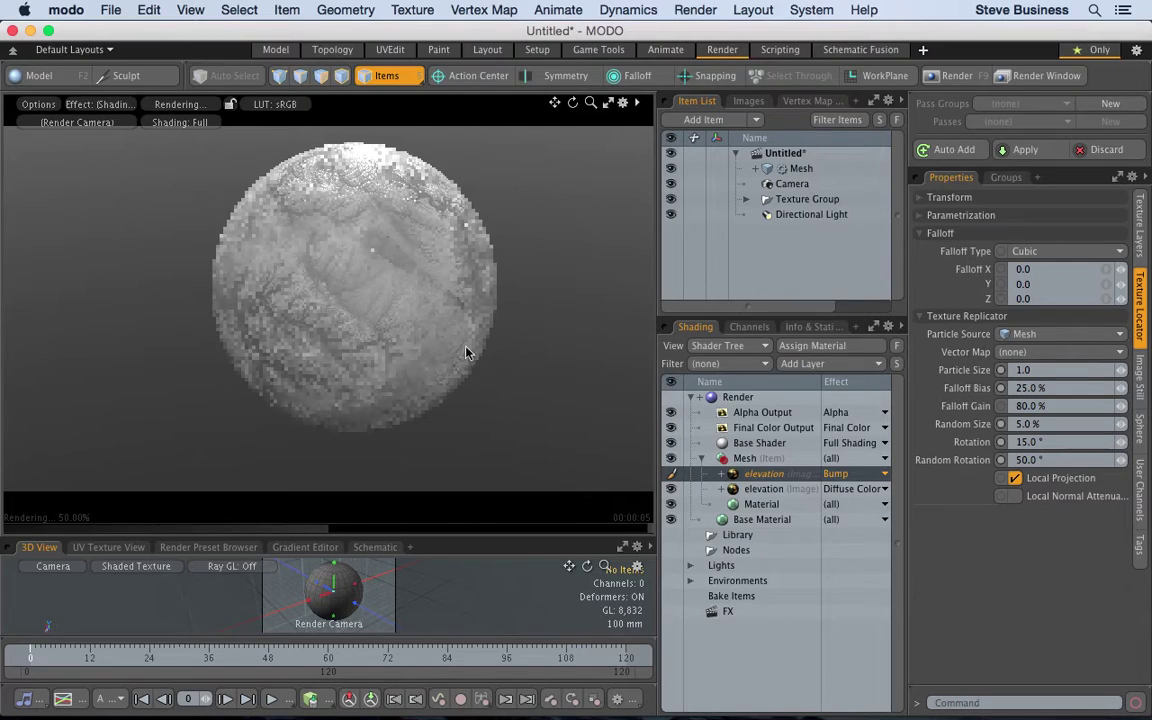
# - Set the mesh material's bump amplitude to 20 mm
pyautogui.click(761, 505)
pyautogui.click(1043, 510)
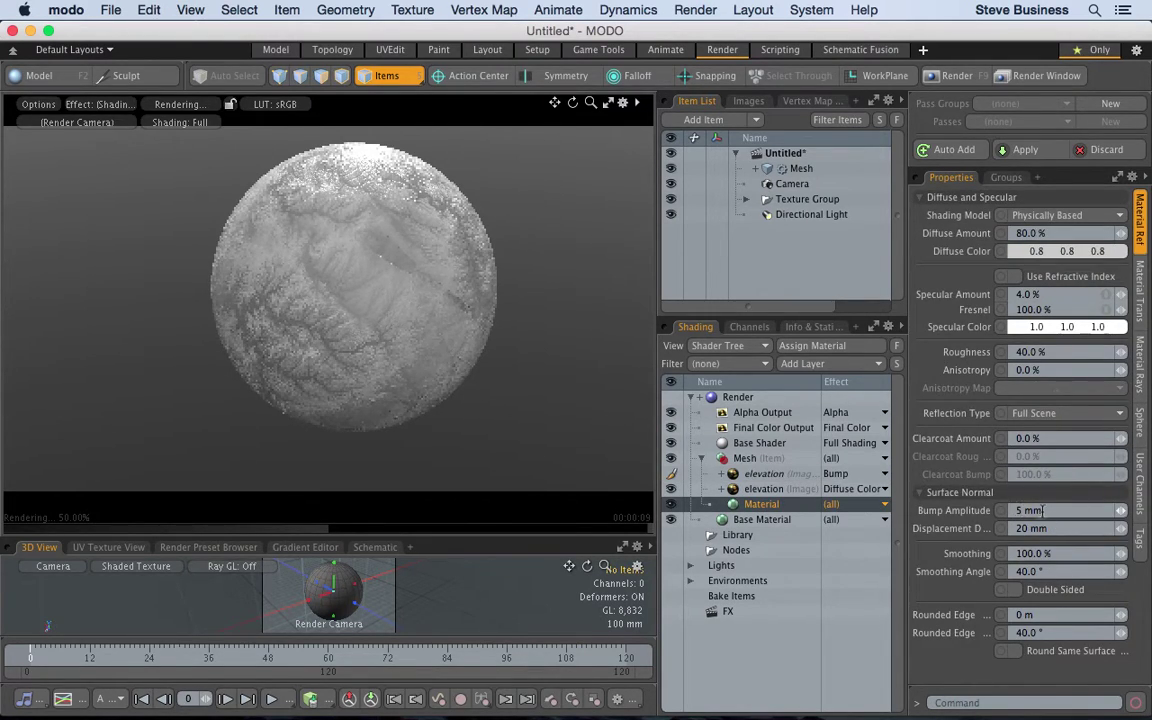
pyautogui.press('BackSpace')
pyautogui.press('BackSpace')
pyautogui.press('BackSpace')
pyautogui.press('BackSpace')
pyautogui.write('20 mm')
pyautogui.press('Return')
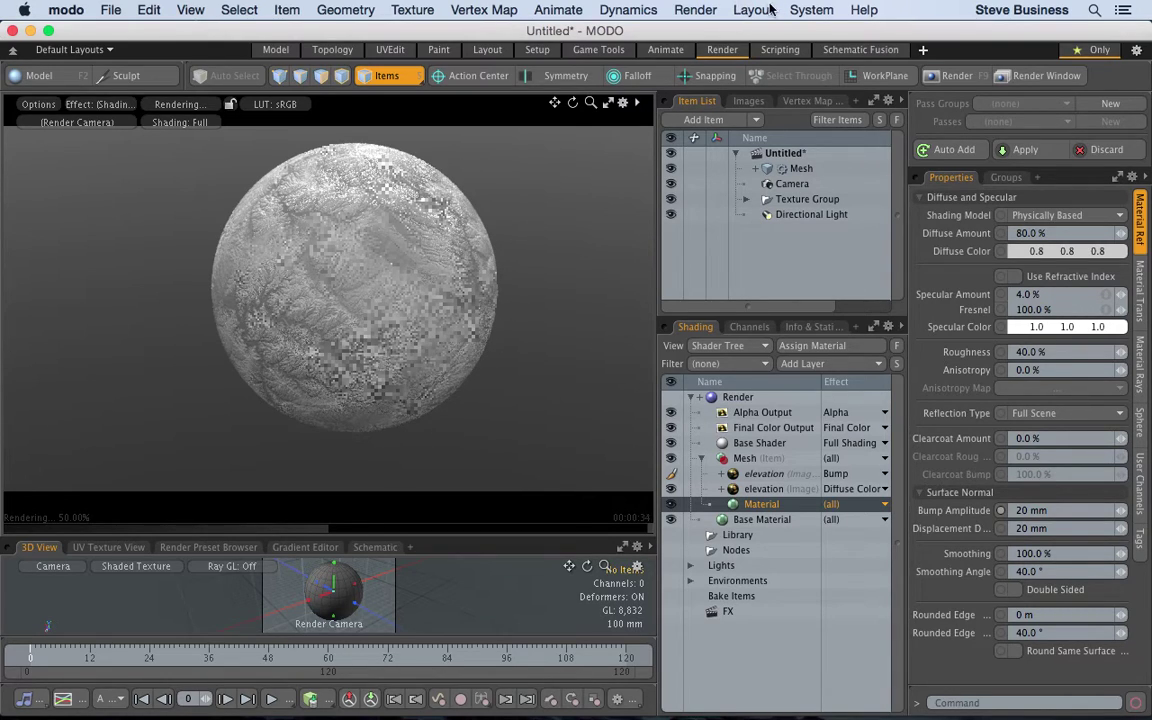
# - Review the two elevation layers and set the material's displacement distance to 1 mm
pyautogui.click(763, 489)
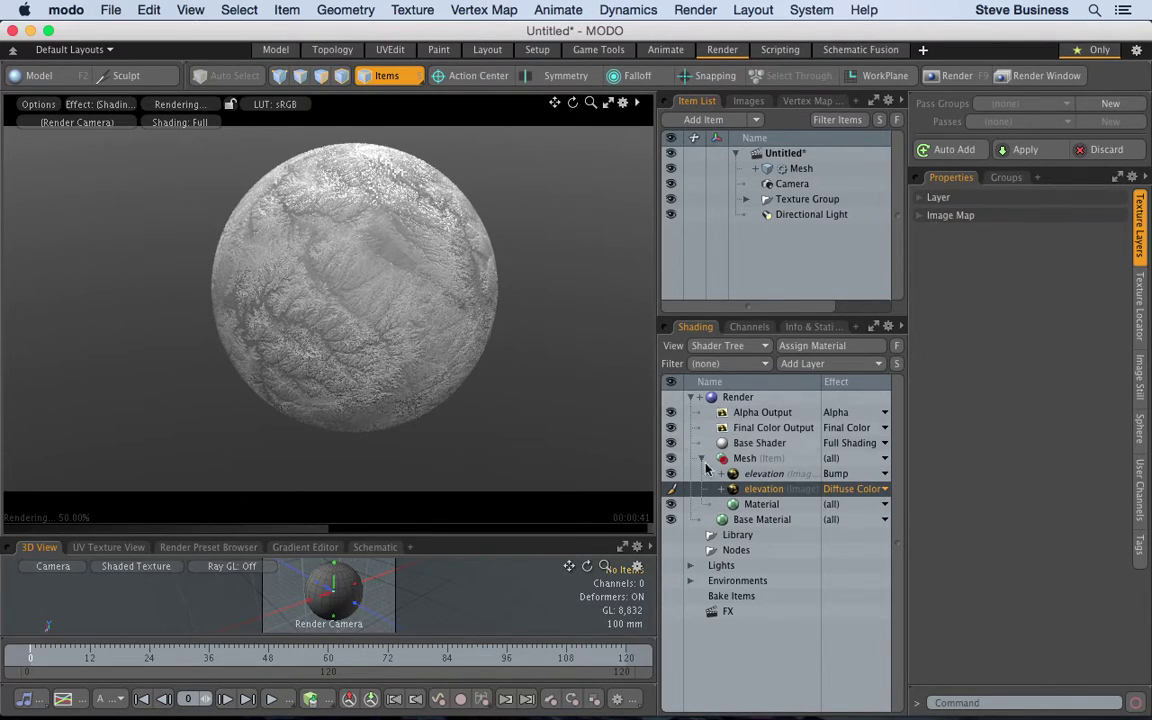
pyautogui.click(760, 475)
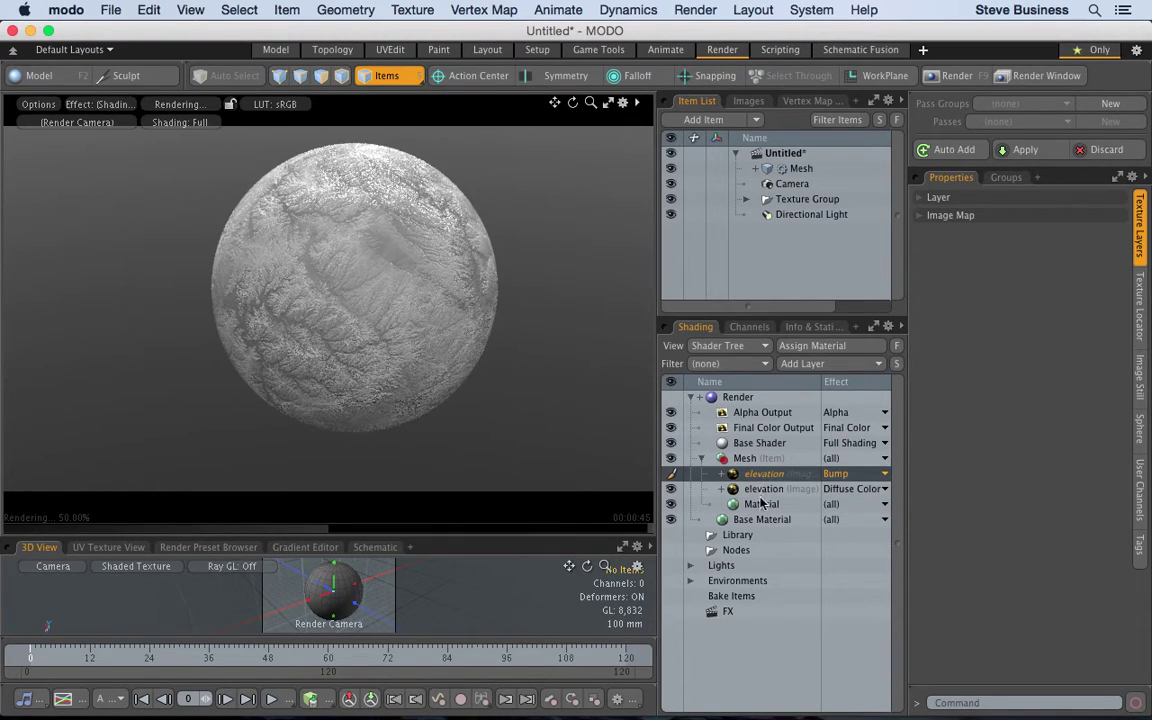
pyautogui.click(760, 505)
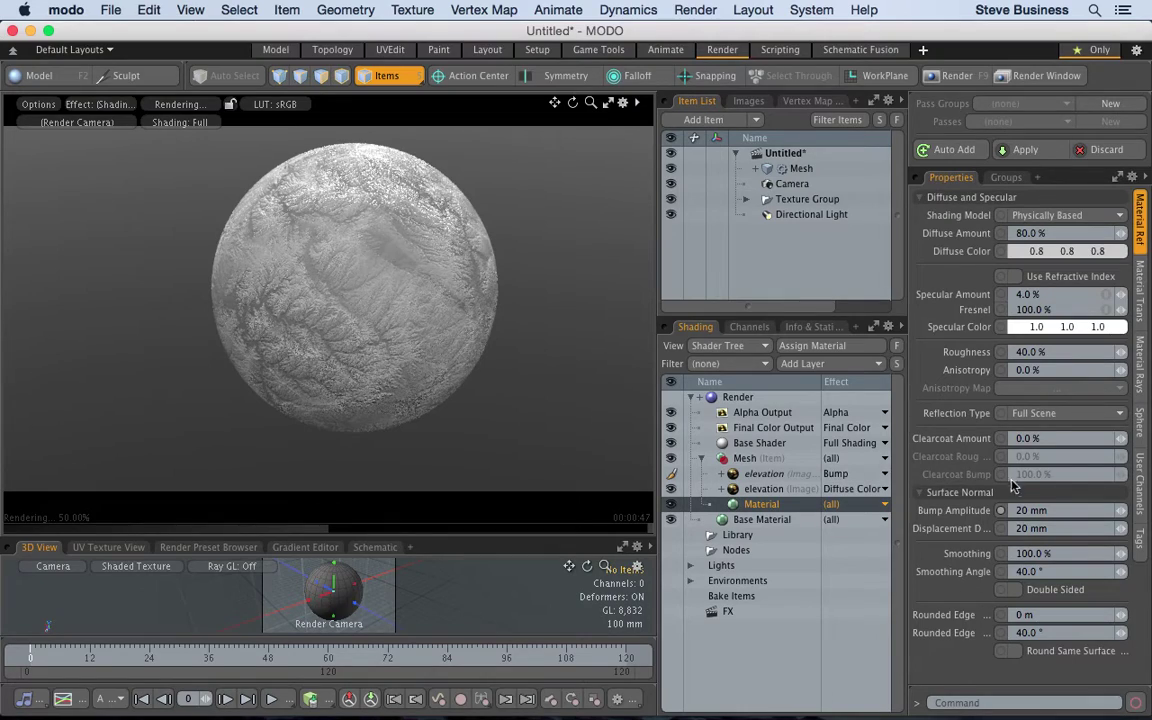
pyautogui.click(1053, 529)
pyautogui.write('1')
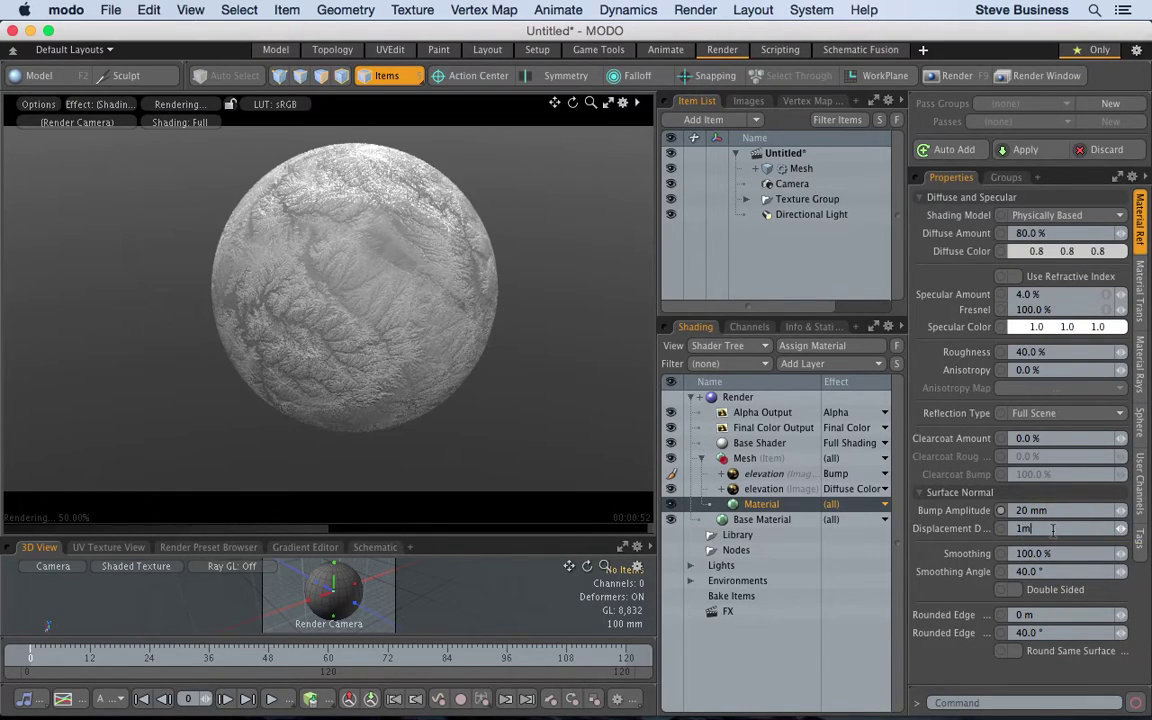
# - Switch the effect of the elevation bump layer back to Displacement
pyautogui.click(785, 475)
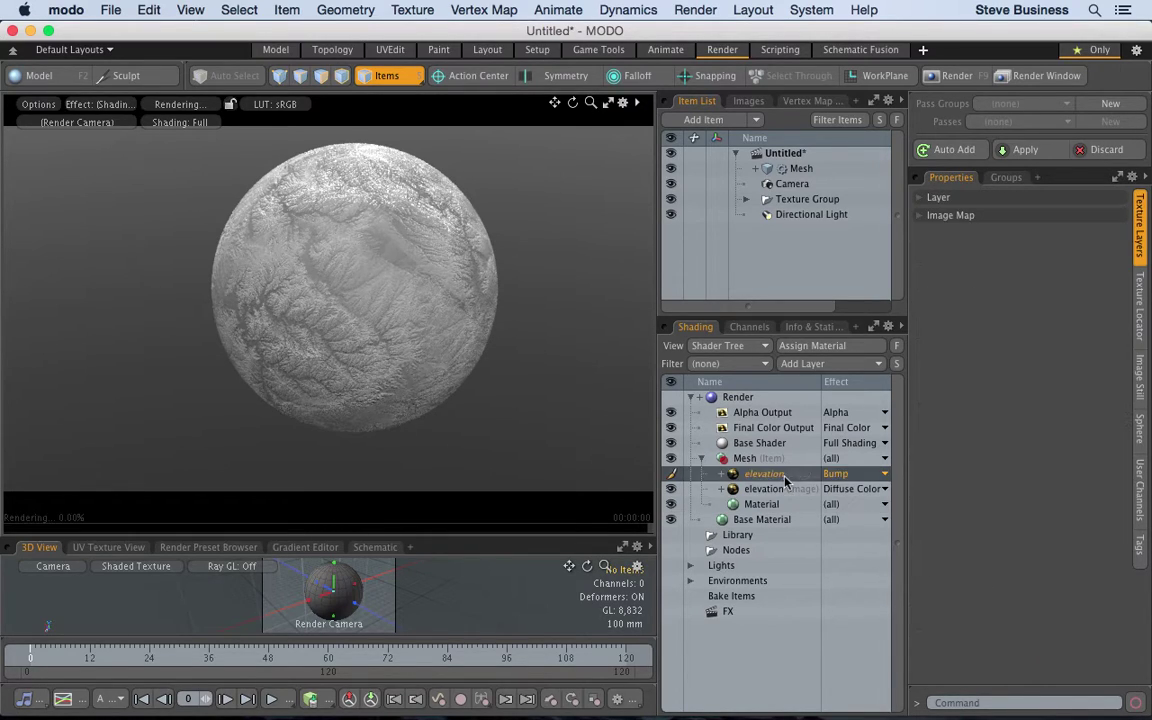
pyautogui.click(881, 479)
pyautogui.moveTo(877, 499)
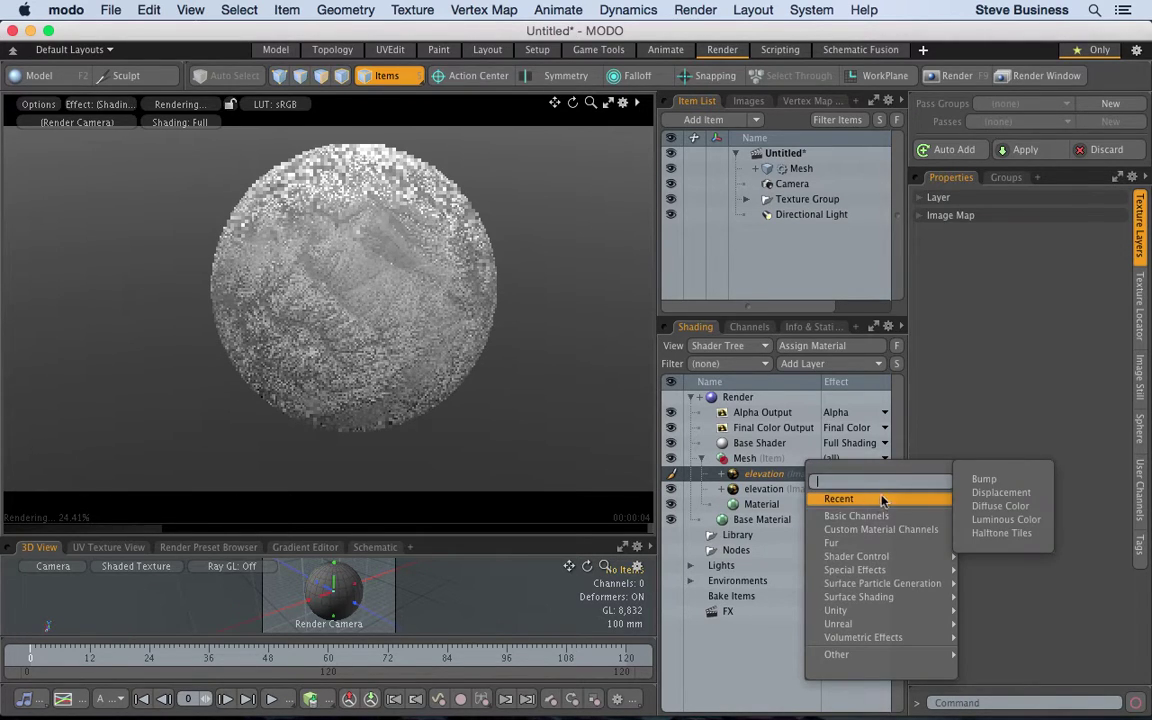
pyautogui.click(990, 493)
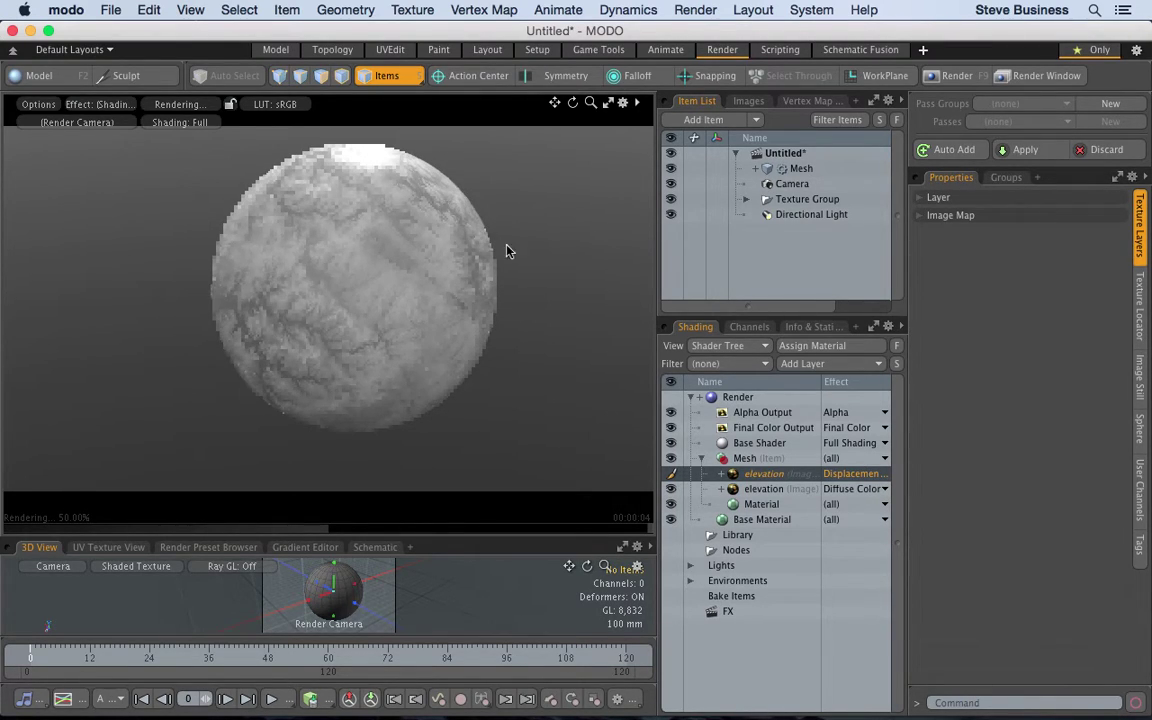
# - Try a material displacement distance of 5 mm and raise it to 20 mm
pyautogui.click(766, 507)
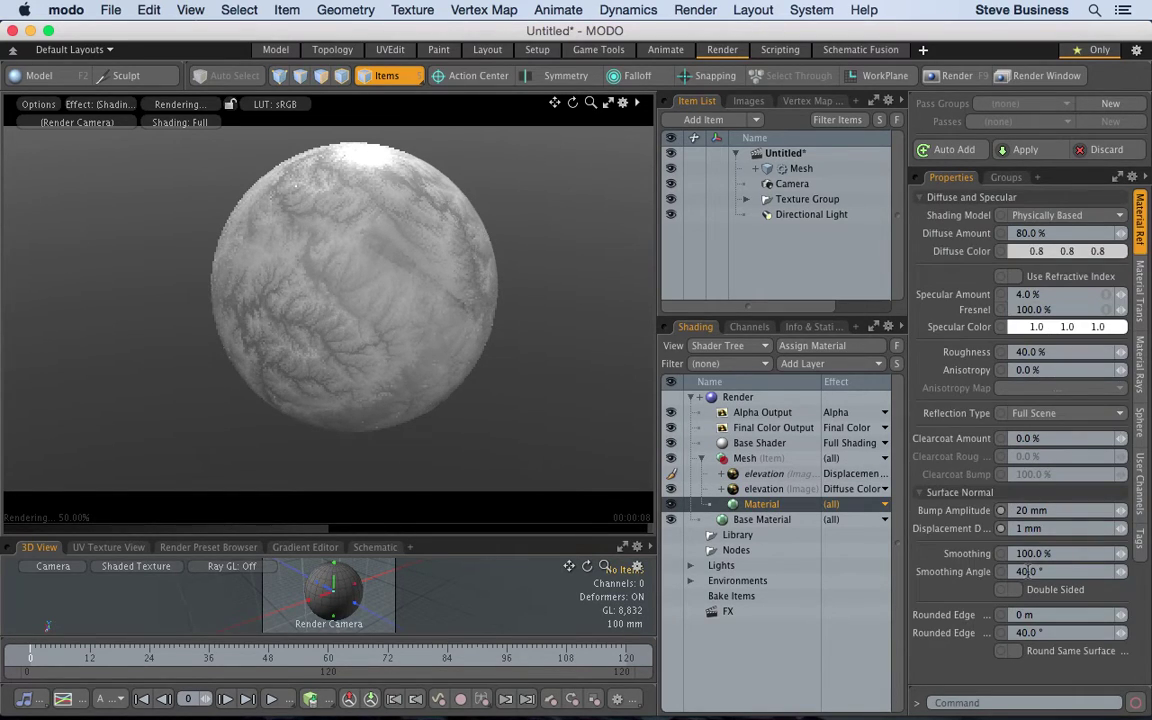
pyautogui.click(1042, 529)
pyautogui.press('Return')
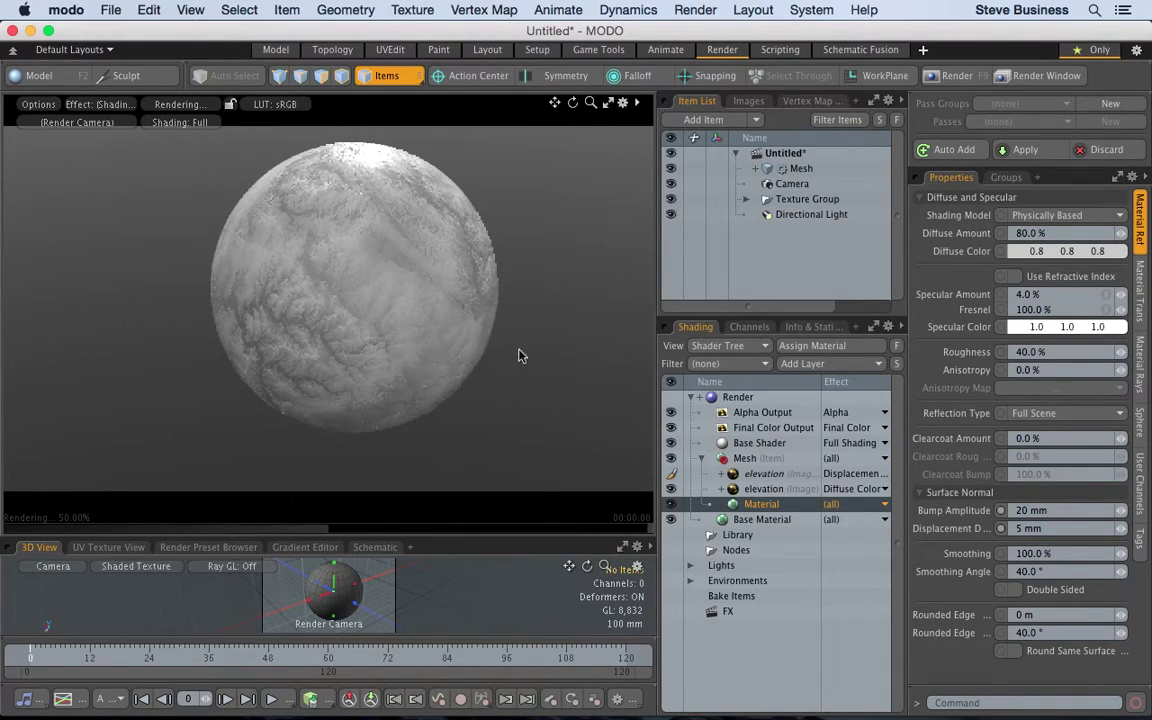
pyautogui.click(1054, 529)
pyautogui.write('20')
pyautogui.press('Return')
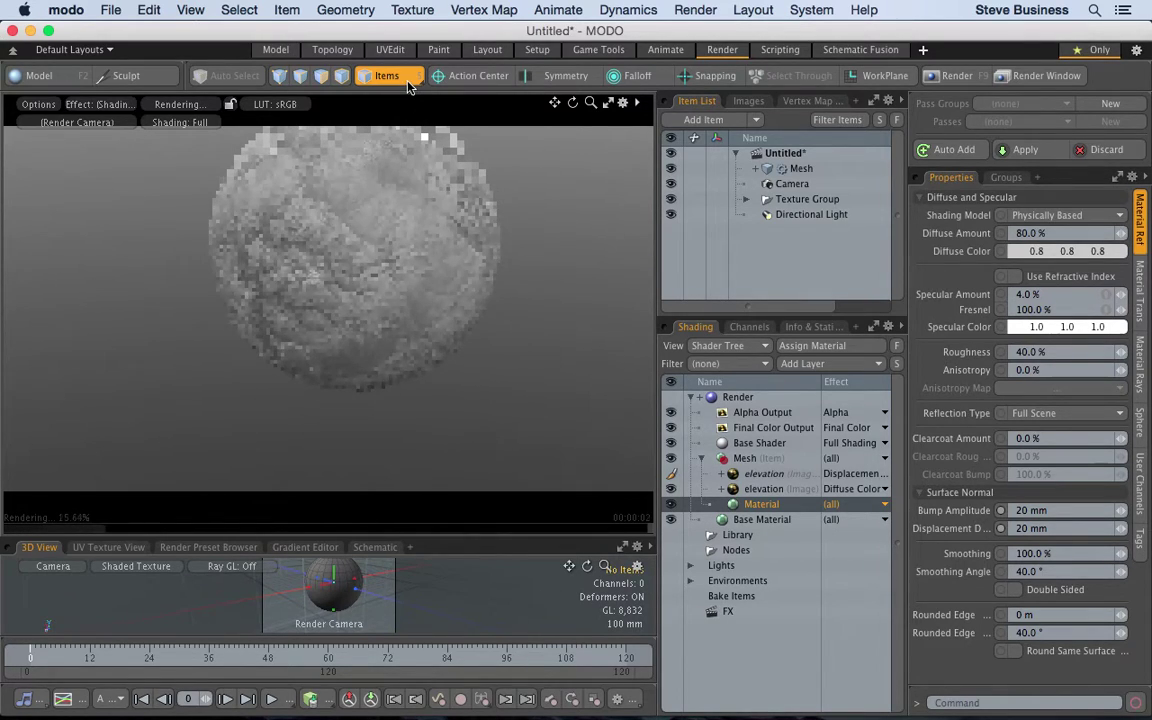
# - Select the sphere mesh and set its material's displacement distance to 50 mm
pyautogui.click(335, 585)
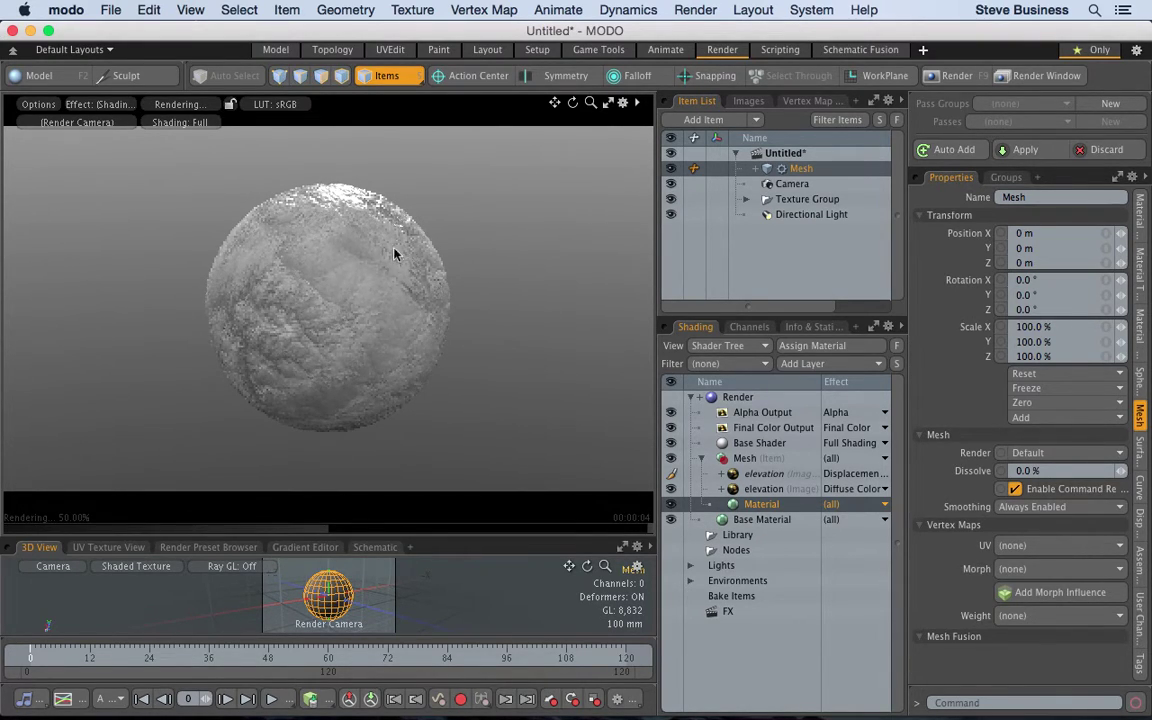
pyautogui.click(770, 489)
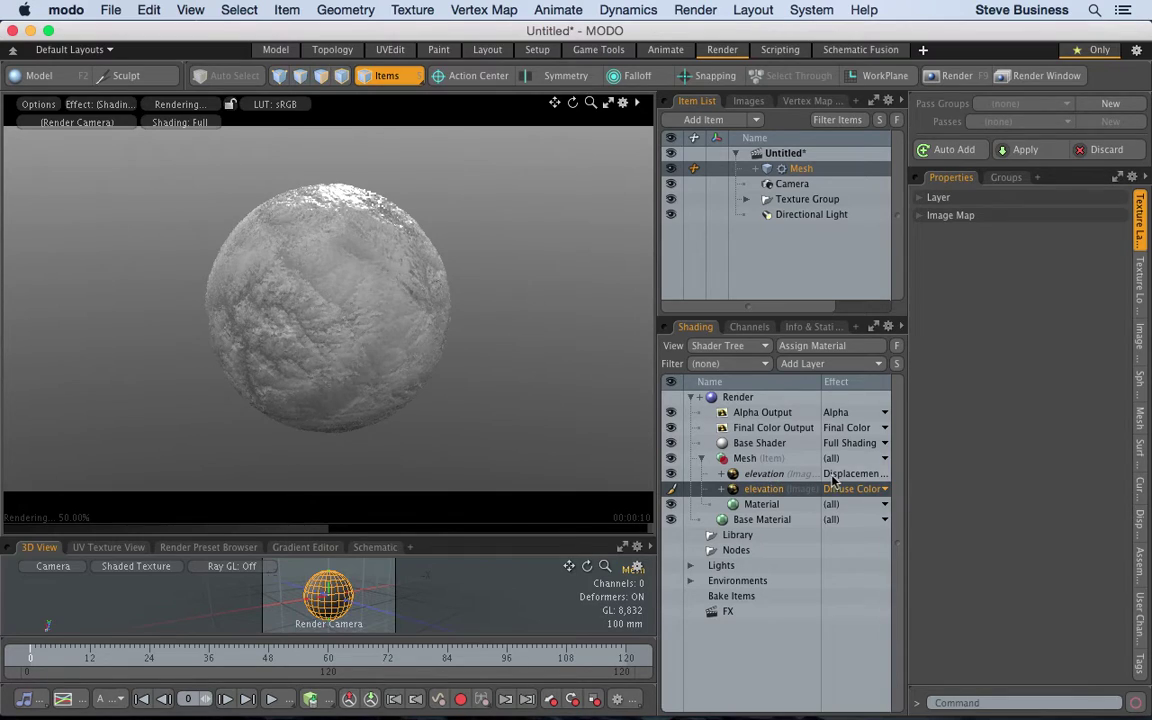
pyautogui.click(787, 507)
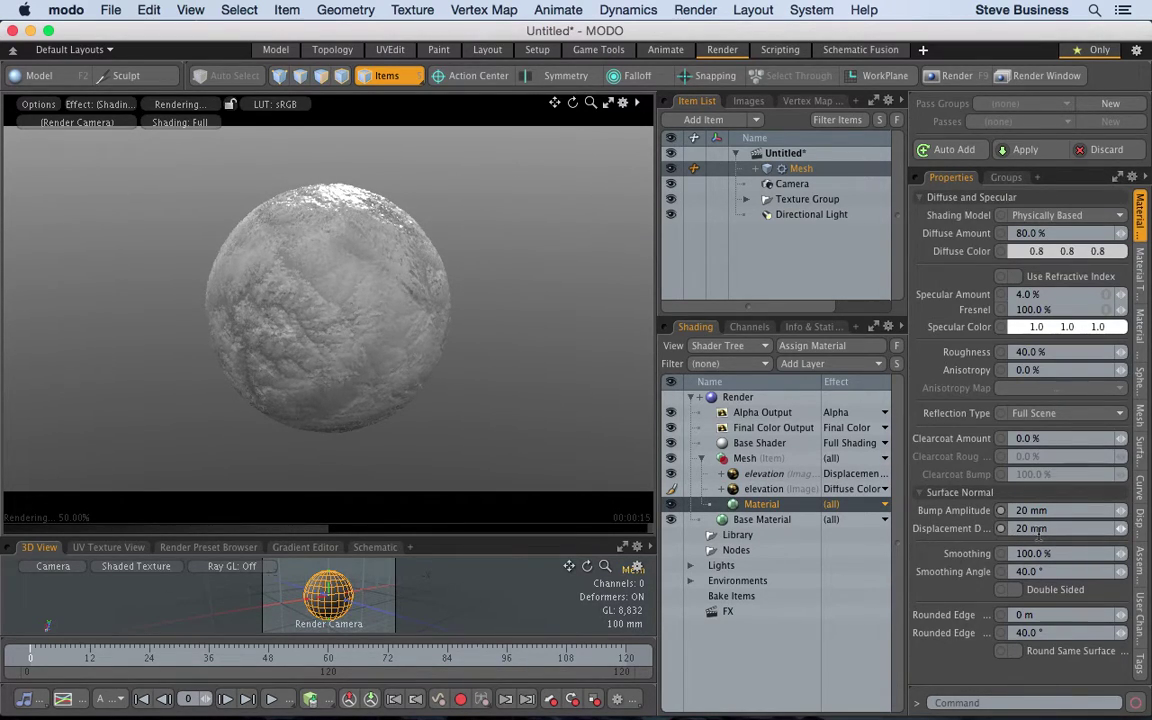
pyautogui.click(1039, 533)
pyautogui.write('50 mm')
pyautogui.press('Return')
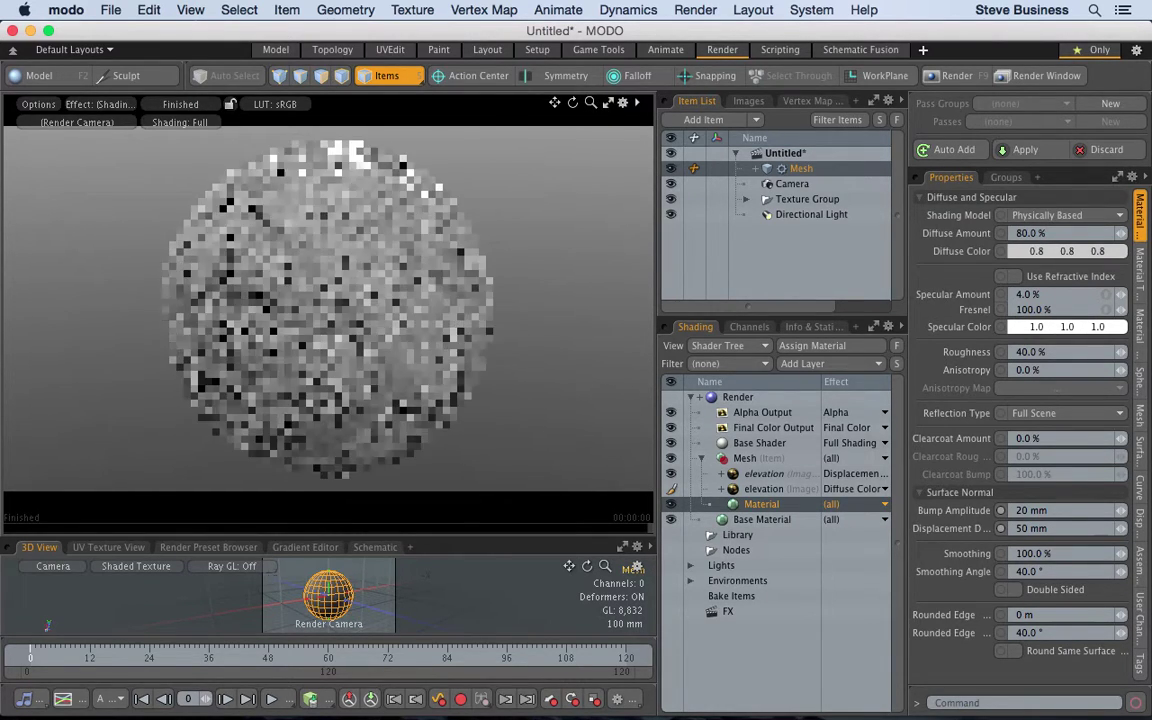
# - Enlarge the 3D viewport and reframe the sphere through the render camera
pyautogui.scroll(3, 328, 305)
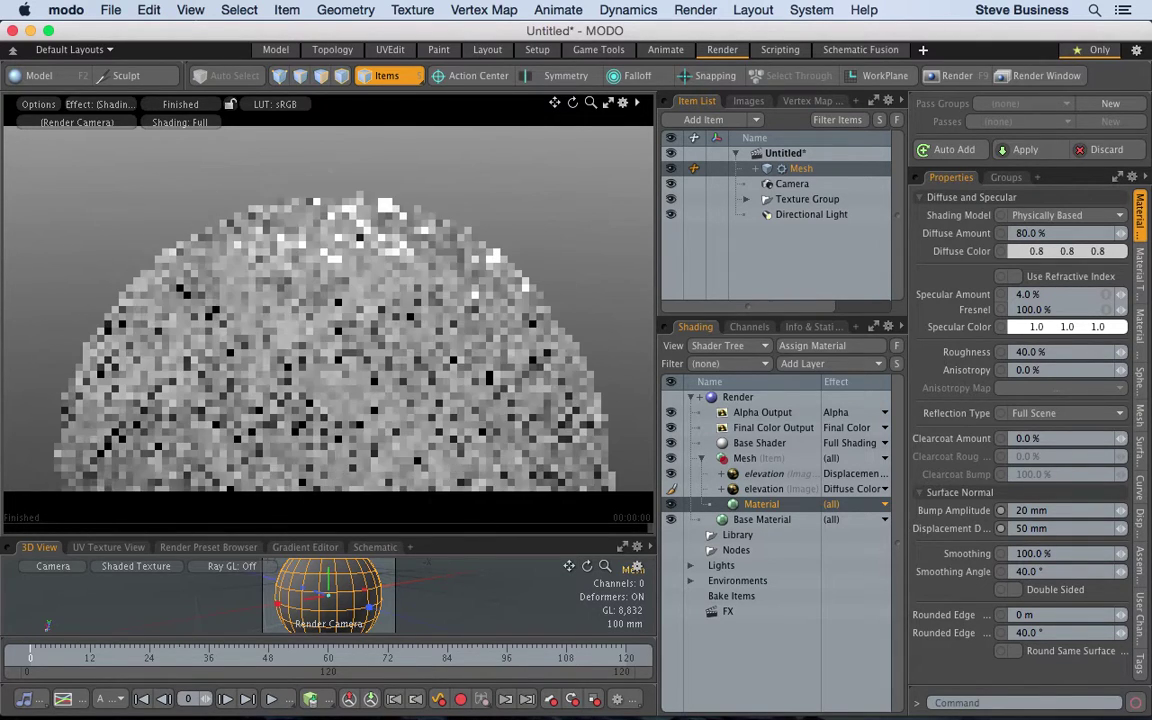
pyautogui.press('super+z')
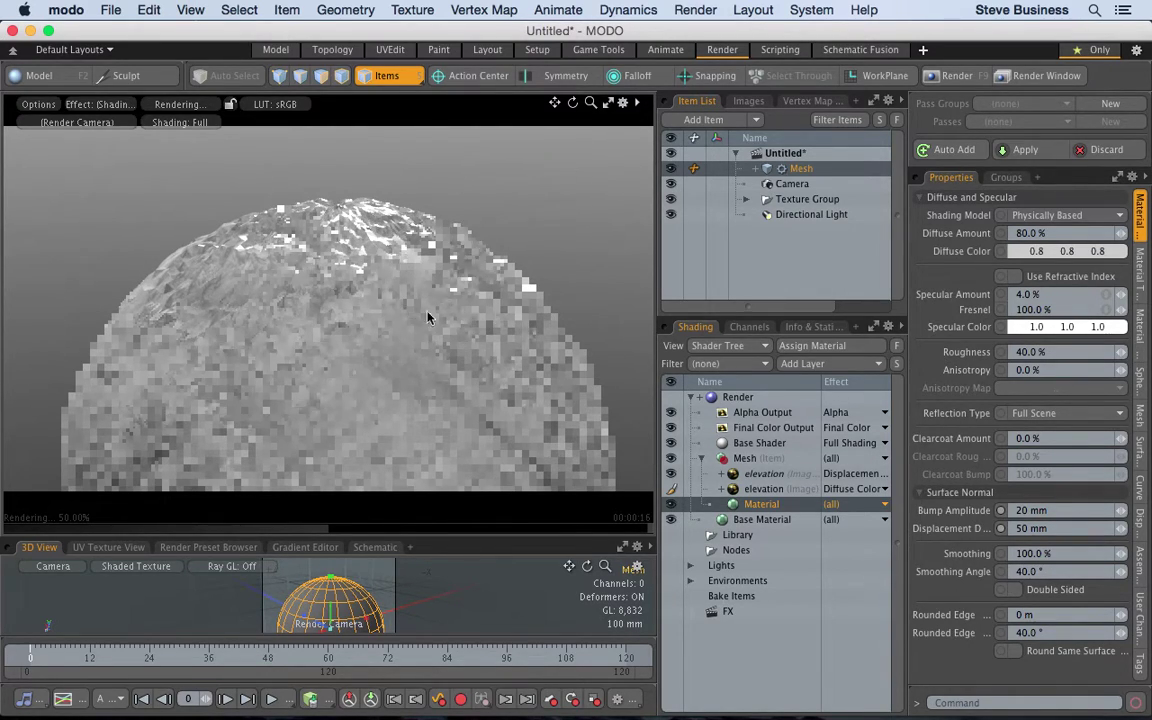
pyautogui.keyDown('alt'); pyautogui.moveTo(366, 330); pyautogui.dragTo(360, 440); pyautogui.keyUp('alt')
pyautogui.moveTo(445, 536); pyautogui.dragTo(450, 372)
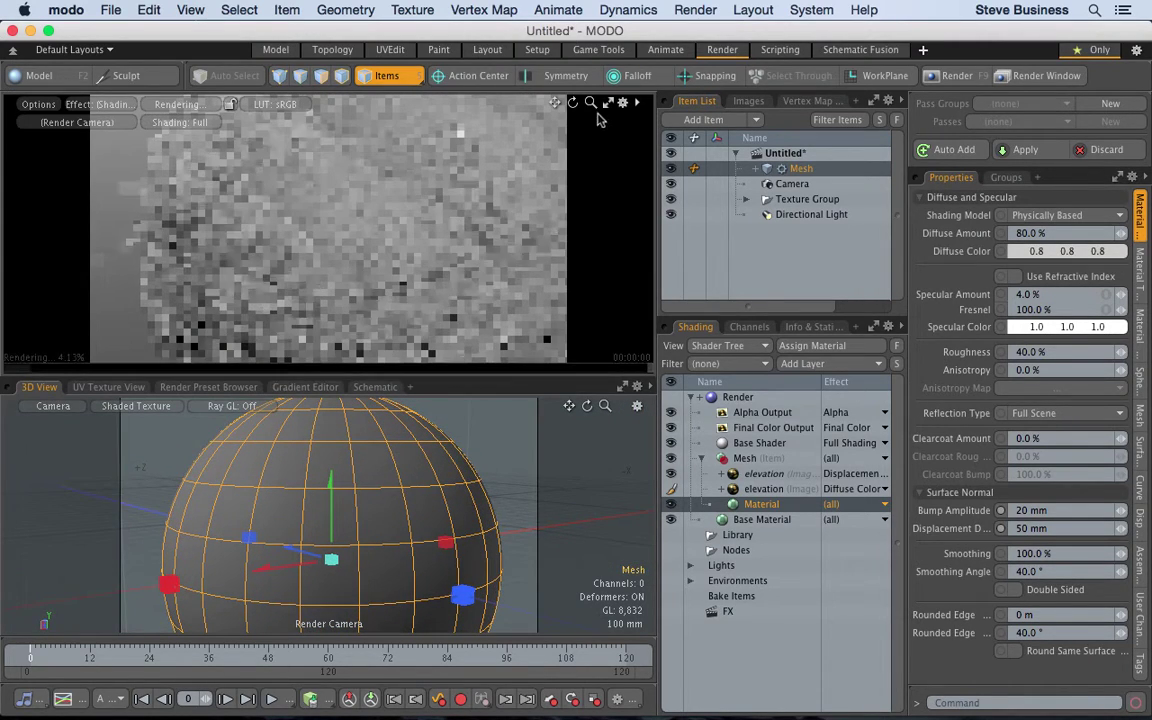
pyautogui.click(592, 104)
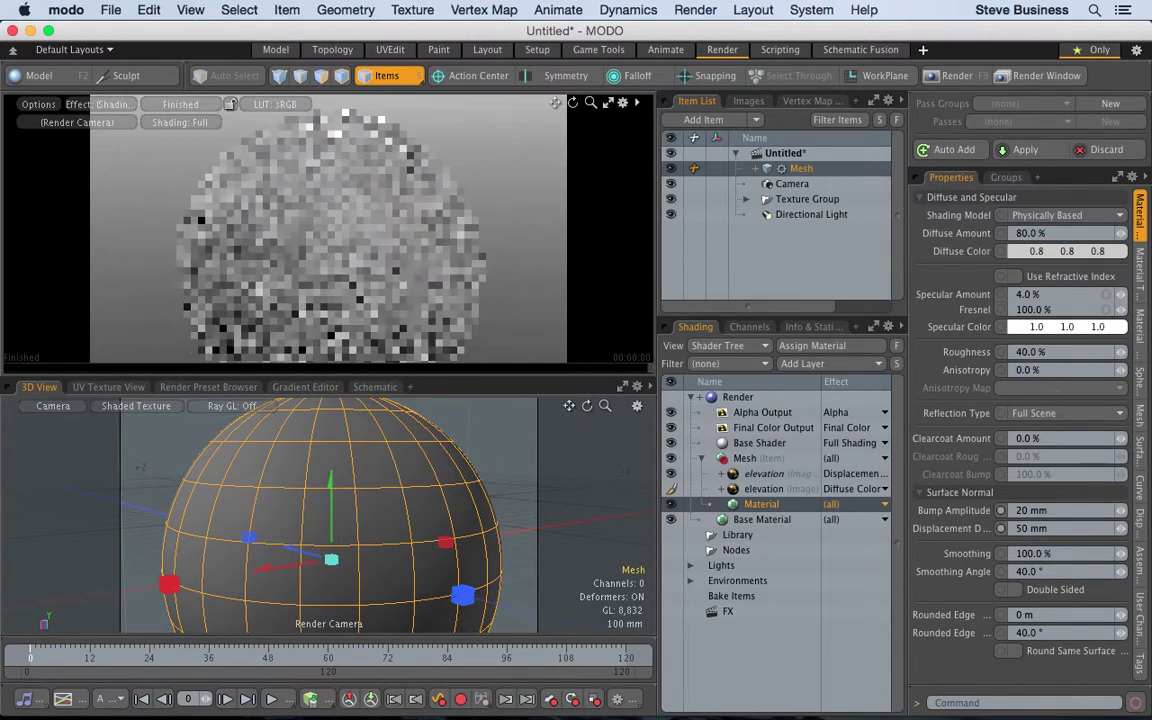
pyautogui.scroll(-3, 172, 450)
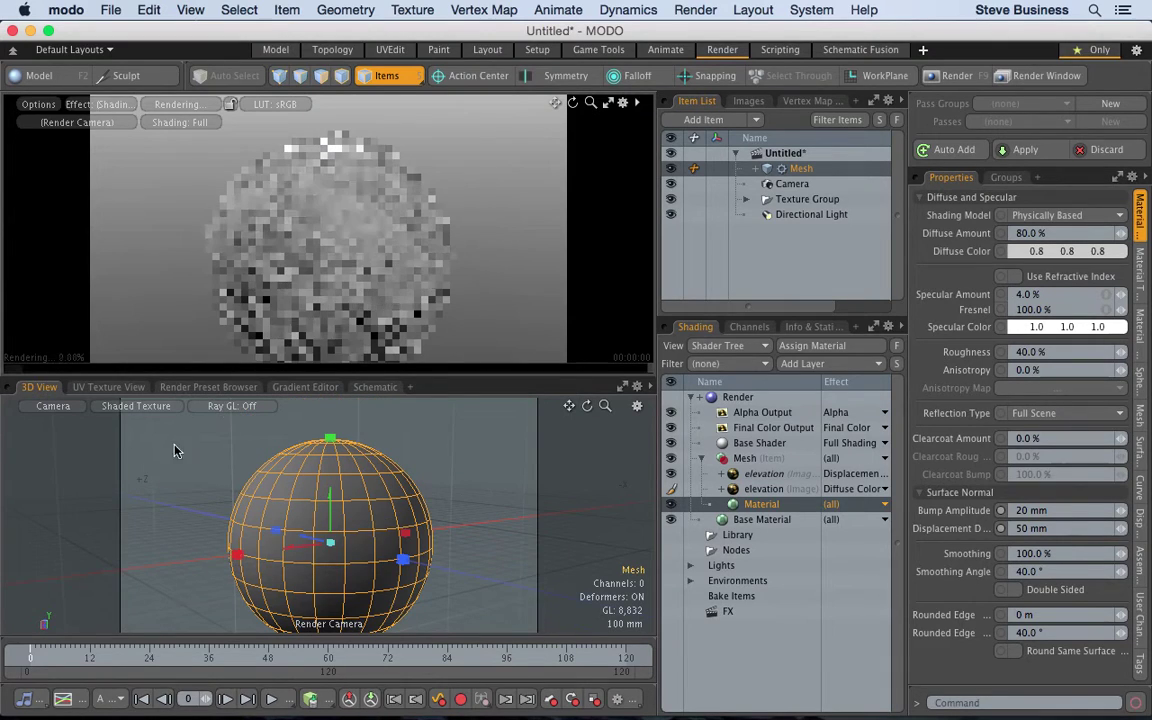
# - Look through the directional light and orbit it around the sphere until the preview surface is lit from a new side
pyautogui.click(69, 412)
pyautogui.moveTo(57, 432)
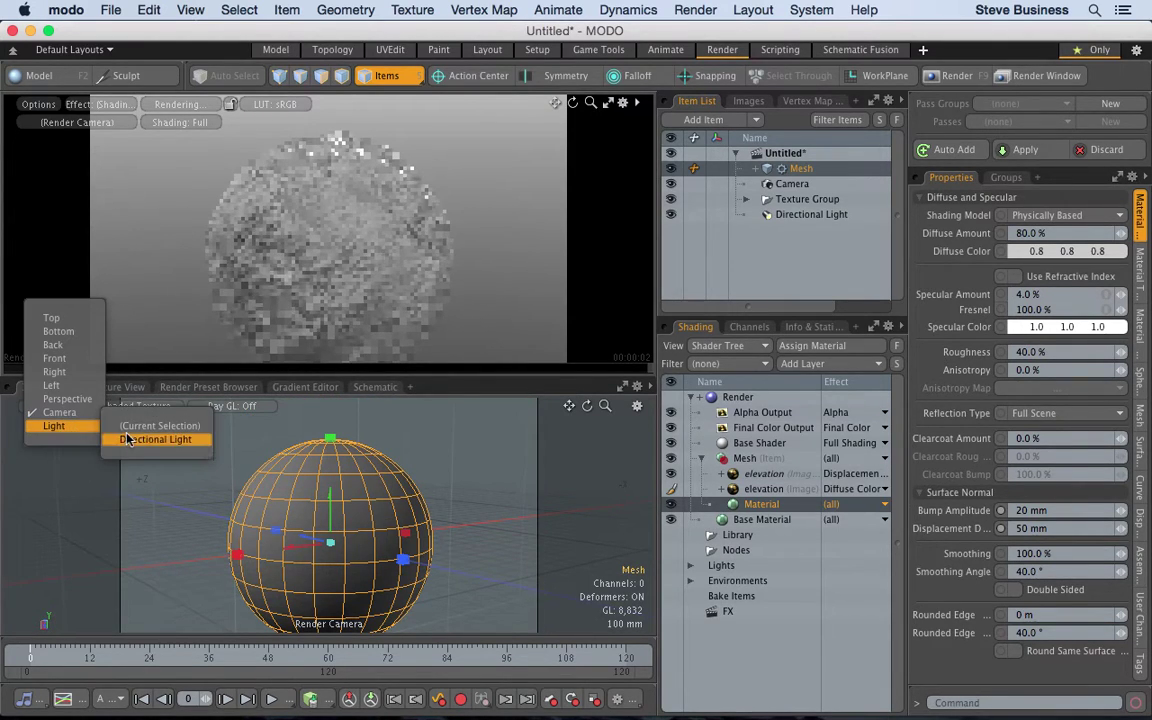
pyautogui.click(127, 441)
pyautogui.keyDown('alt'); pyautogui.moveTo(345, 470); pyautogui.dragTo(448, 492); pyautogui.keyUp('alt')
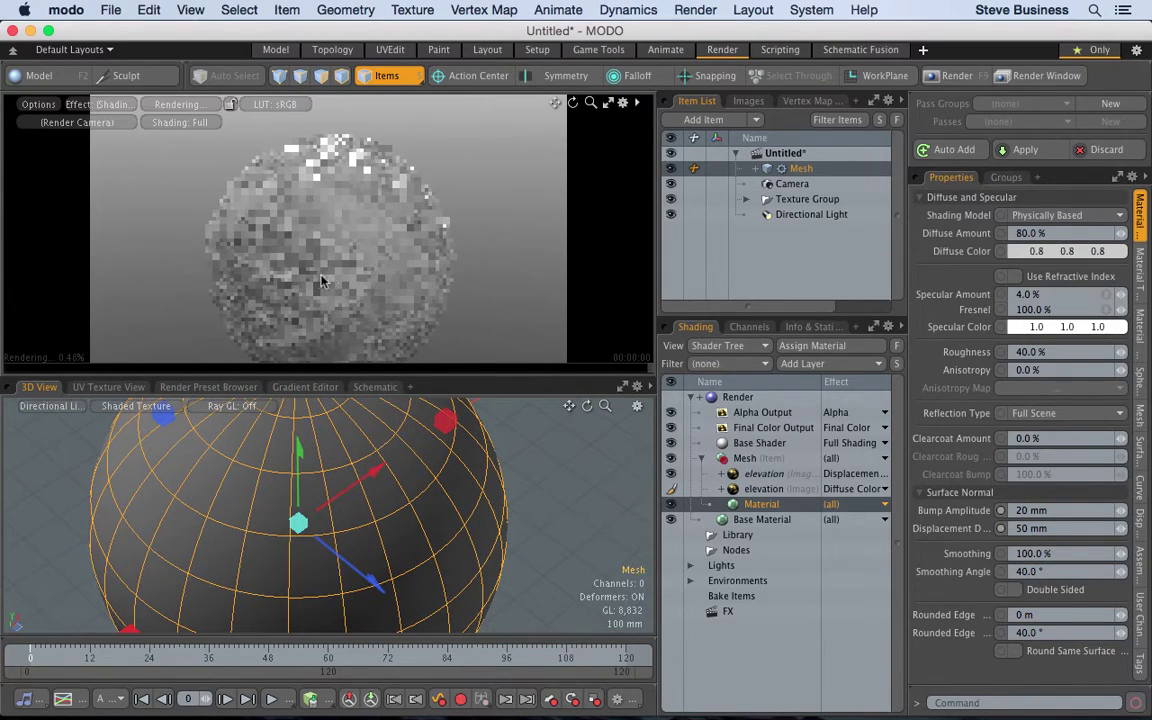
pyautogui.keyDown('alt'); pyautogui.moveTo(230, 588); pyautogui.dragTo(401, 626); pyautogui.keyUp('alt')
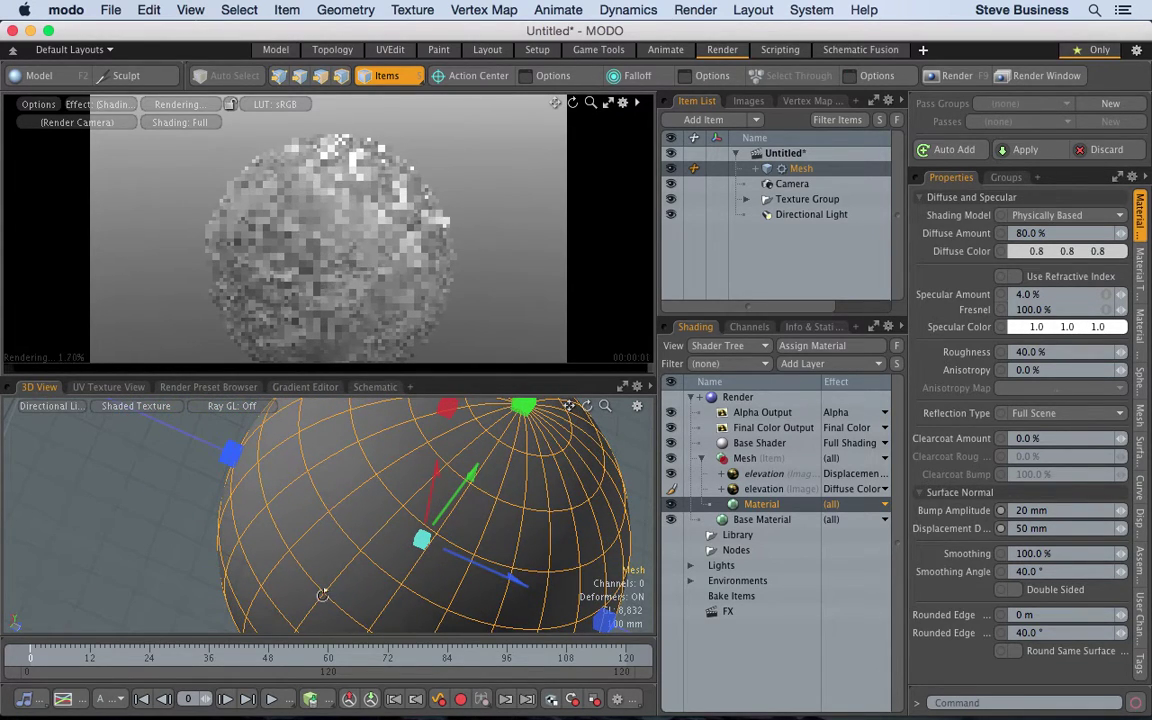
pyautogui.keyDown('alt'); pyautogui.moveTo(378, 488); pyautogui.dragTo(265, 430); pyautogui.keyUp('alt')
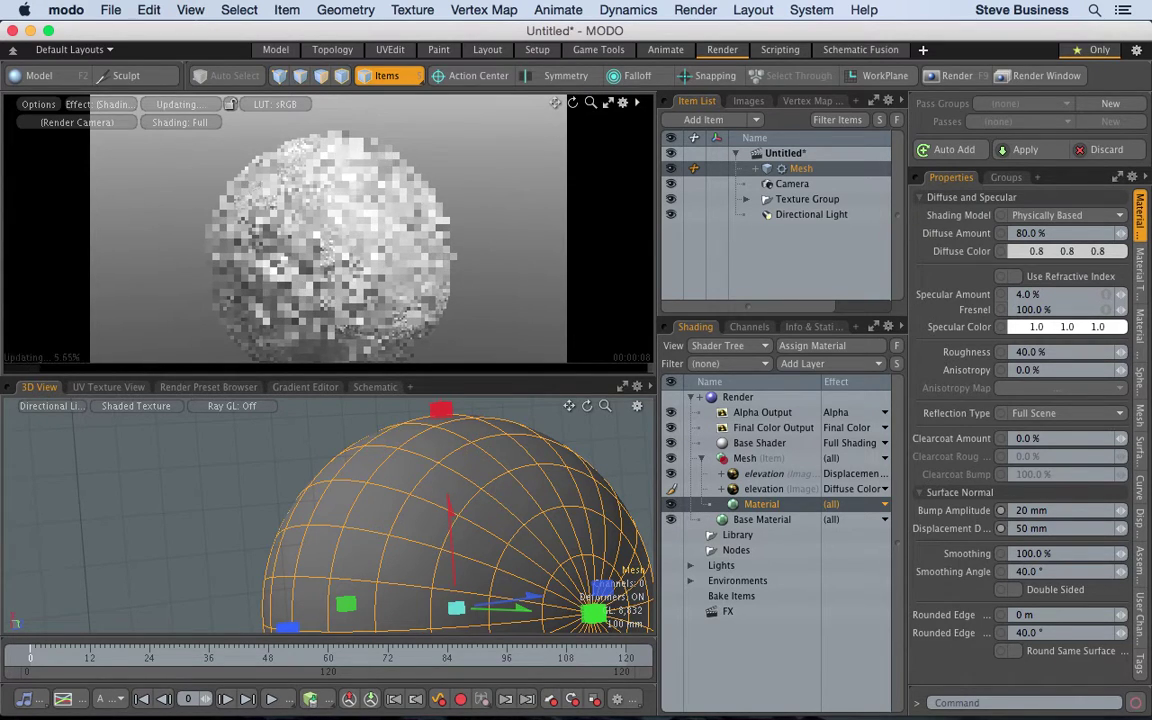
# - Bring the whole sphere into the preview frame and start a full render of the scene
pyautogui.moveTo(556, 103); pyautogui.dragTo(557, 104)
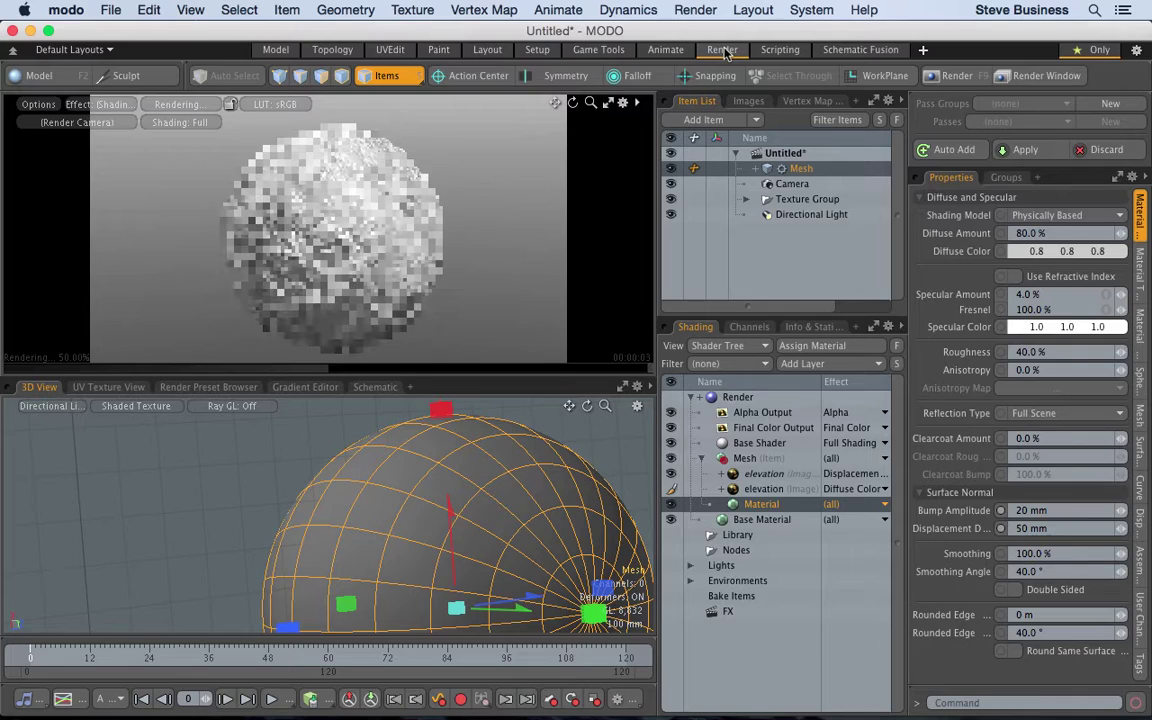
pyautogui.click(695, 10)
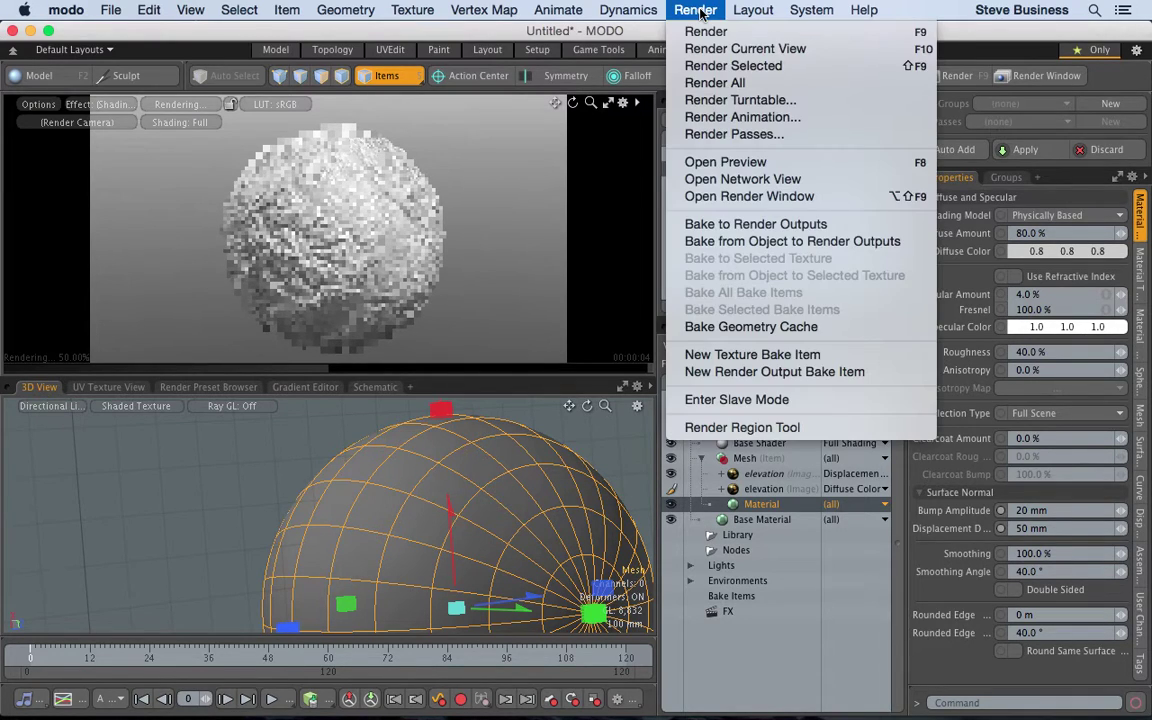
pyautogui.click(702, 31)
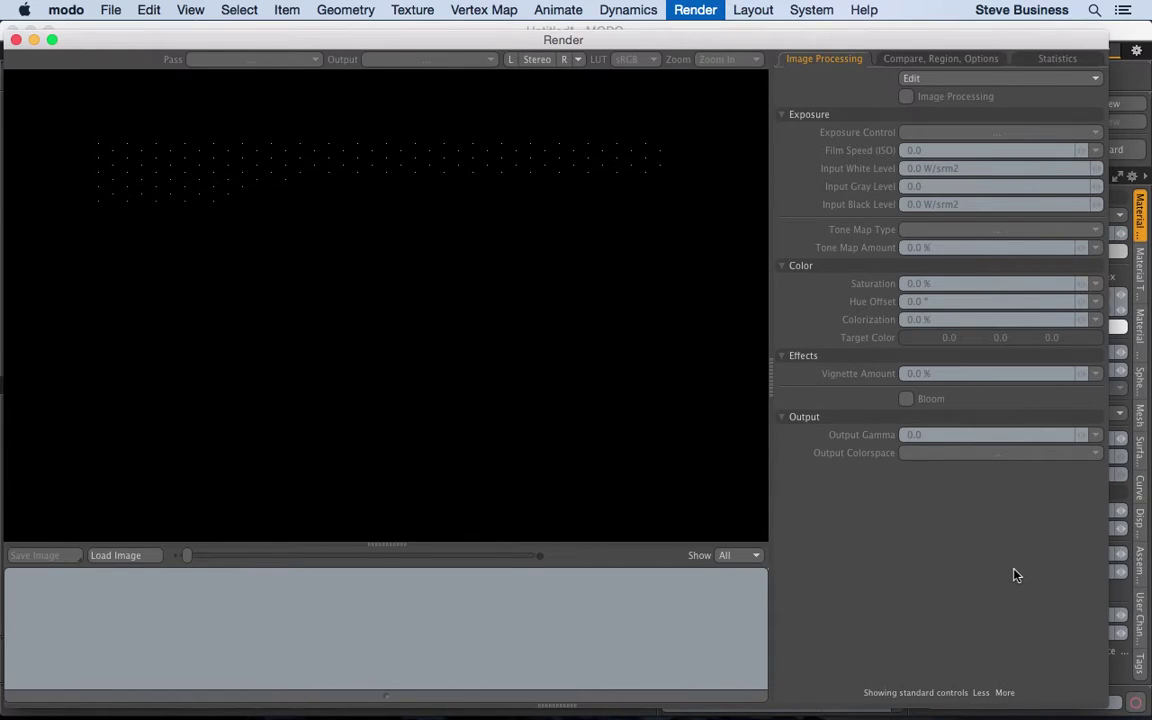
pyautogui.press('F9')
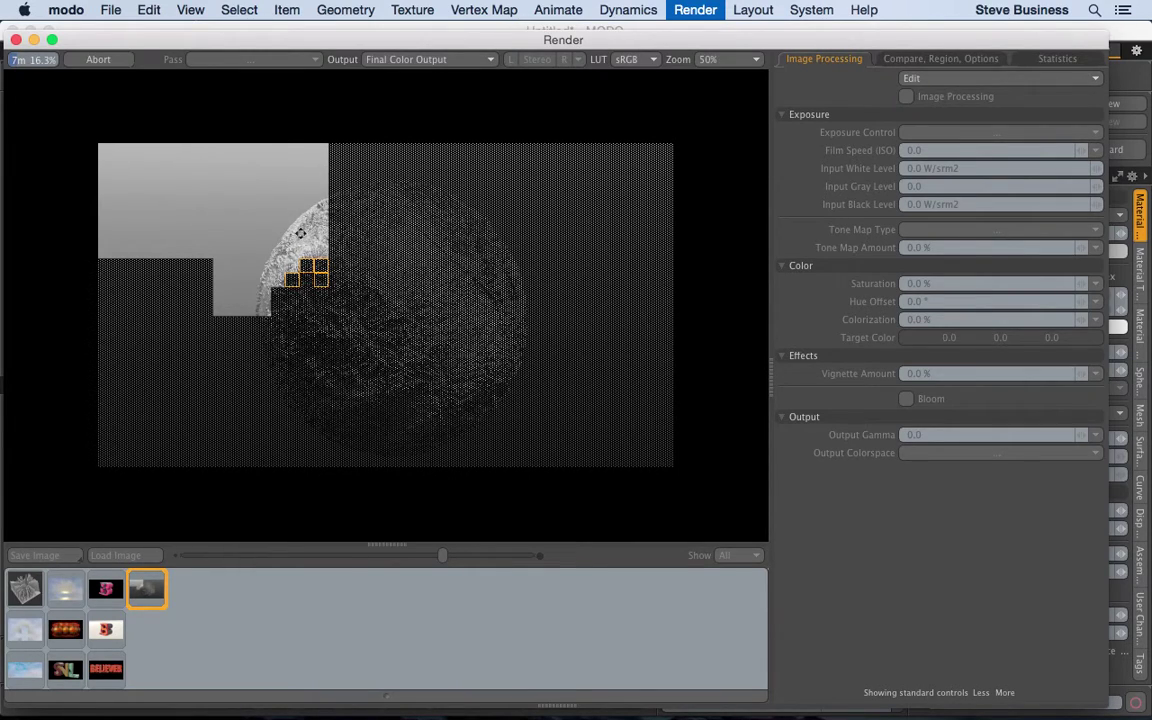
# - Examine the displaced sphere surface in the progressing render, alternating the image zoom between 100% and 50%
pyautogui.click(711, 64)
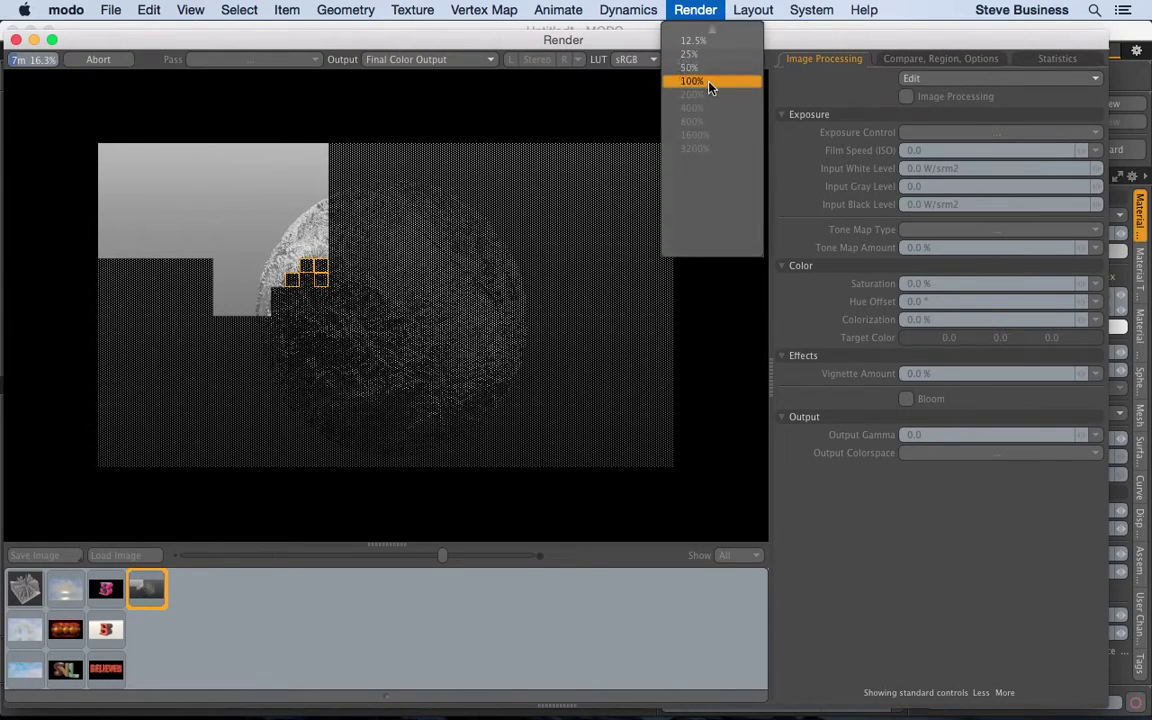
pyautogui.click(709, 83)
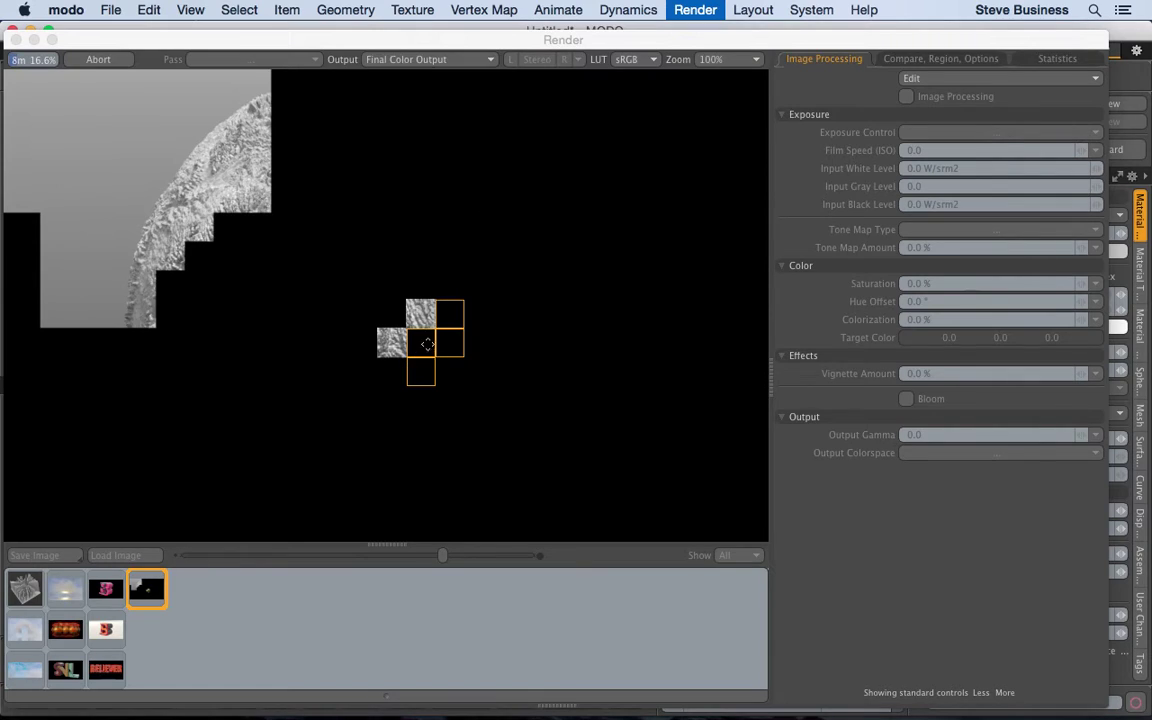
pyautogui.click(729, 64)
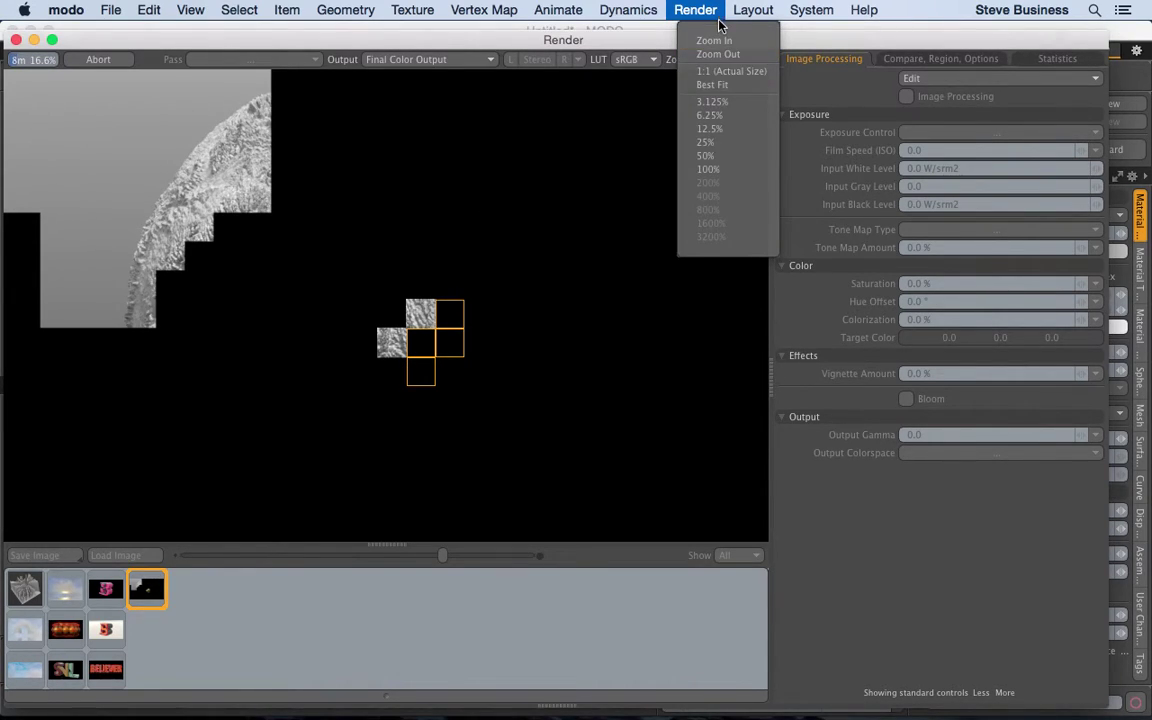
pyautogui.click(727, 85)
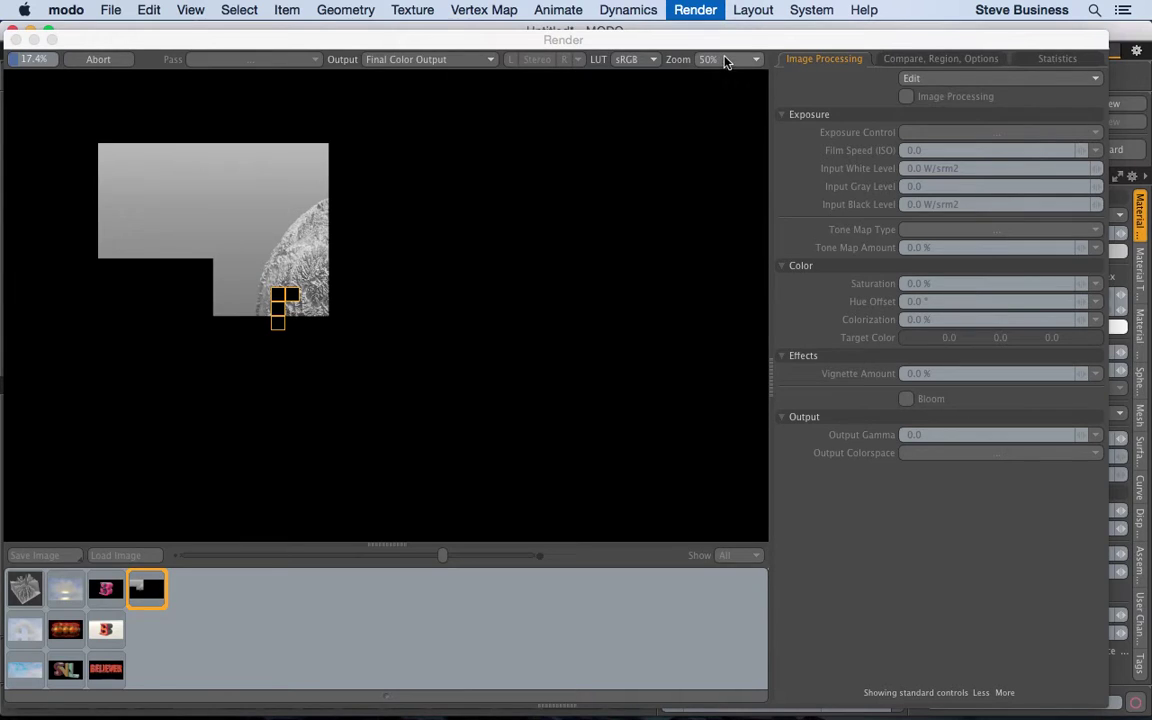
pyautogui.click(725, 59)
pyautogui.click(718, 68)
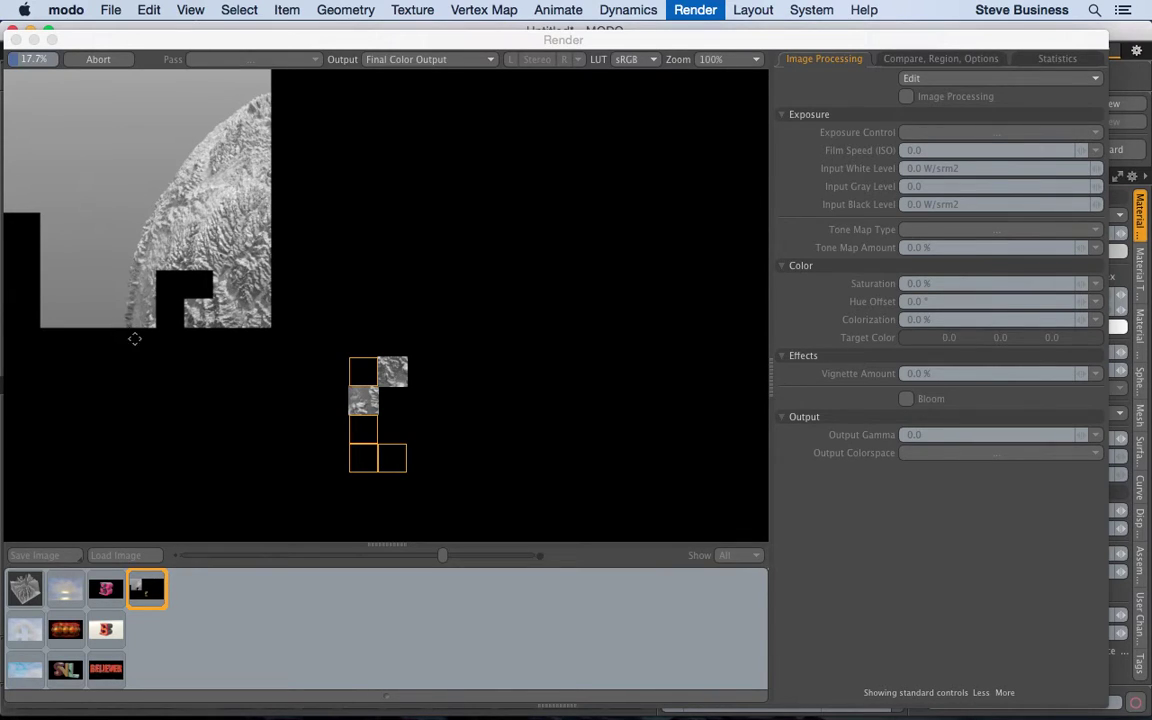
pyautogui.click(735, 60)
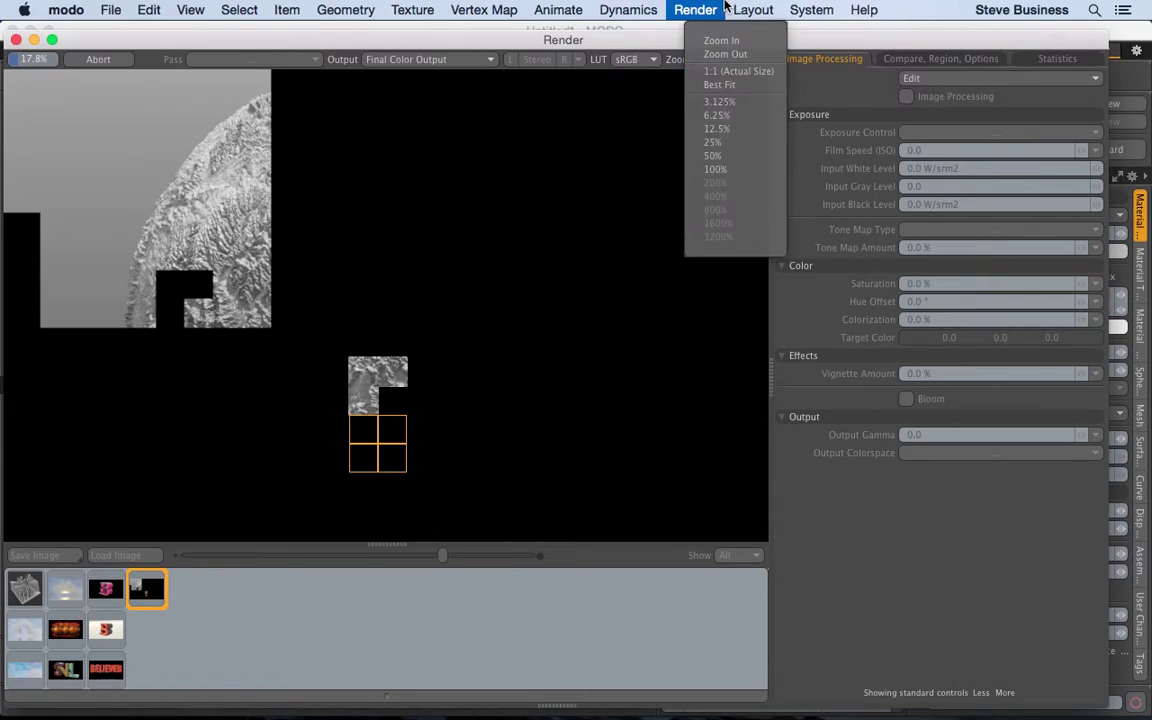
pyautogui.click(721, 85)
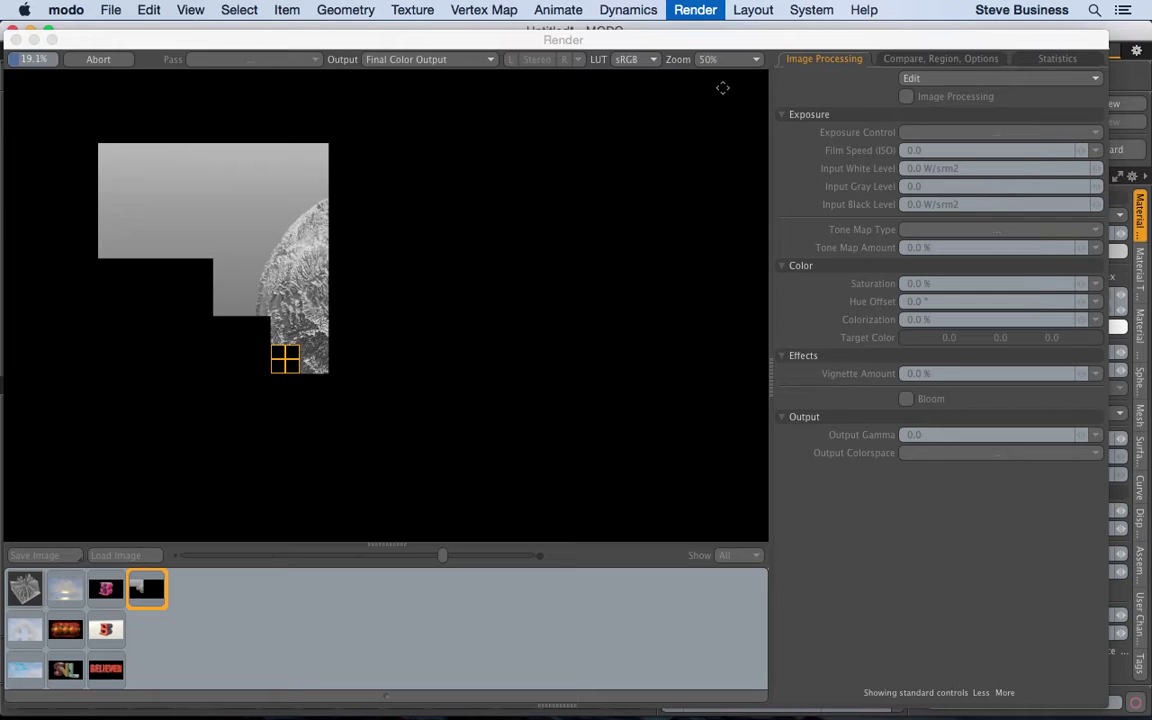
pyautogui.click(731, 59)
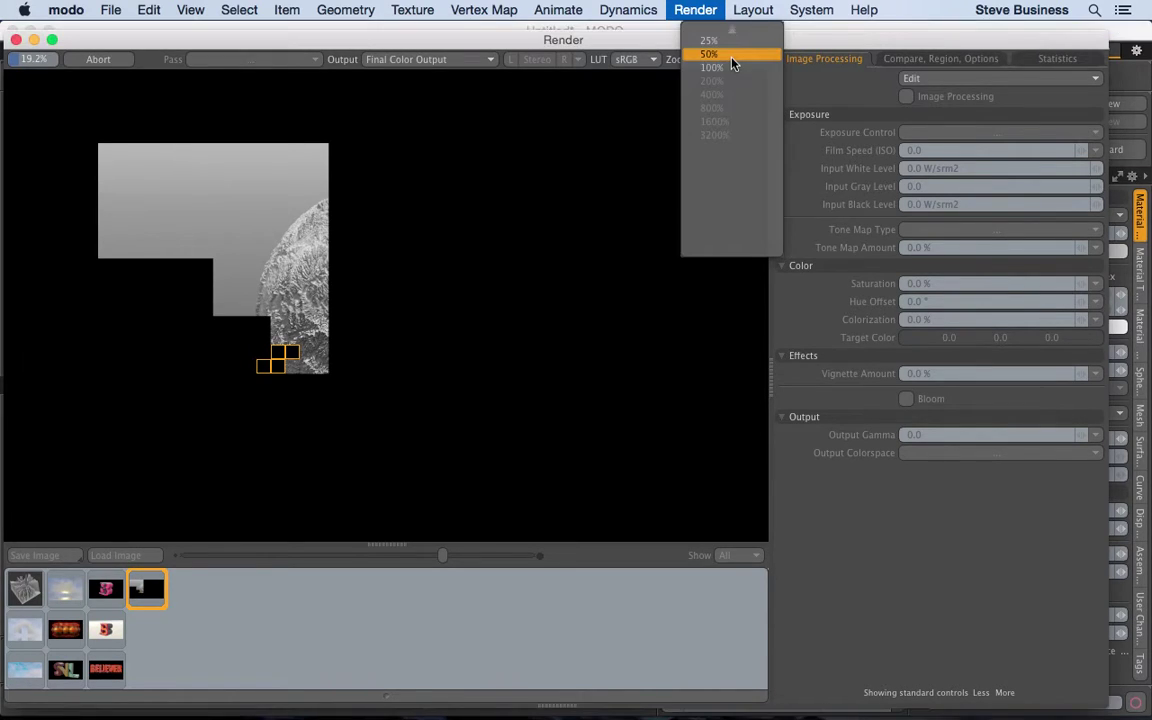
pyautogui.click(729, 68)
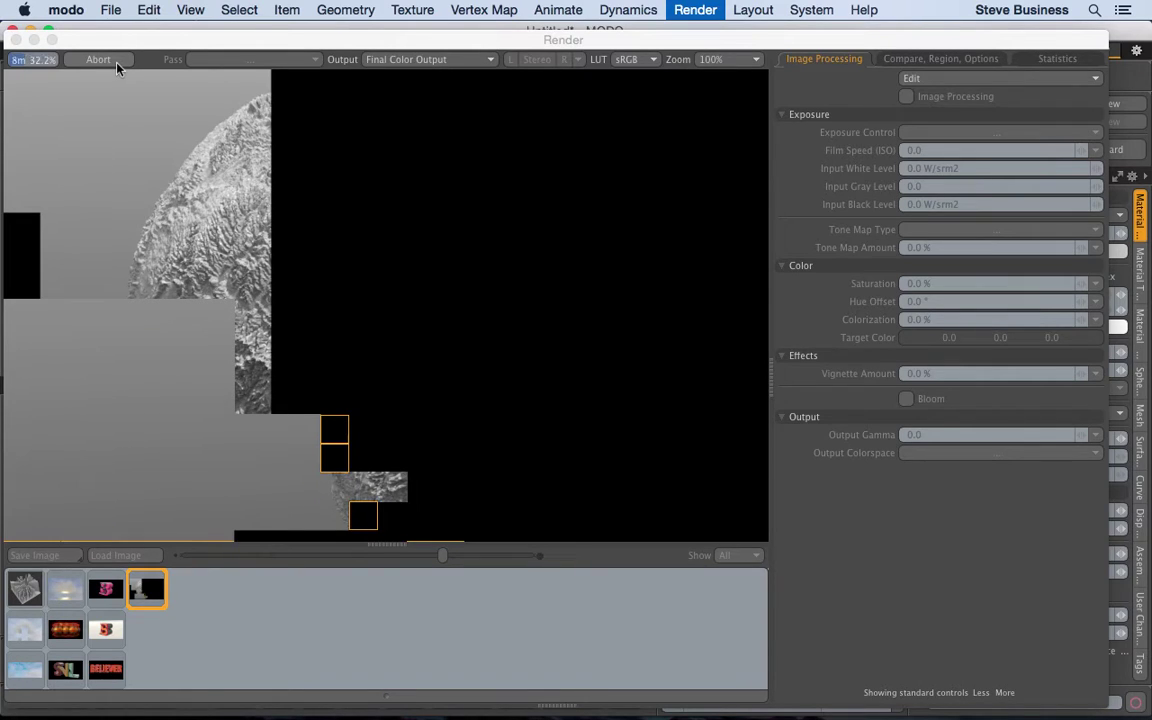
pyautogui.click(733, 58)
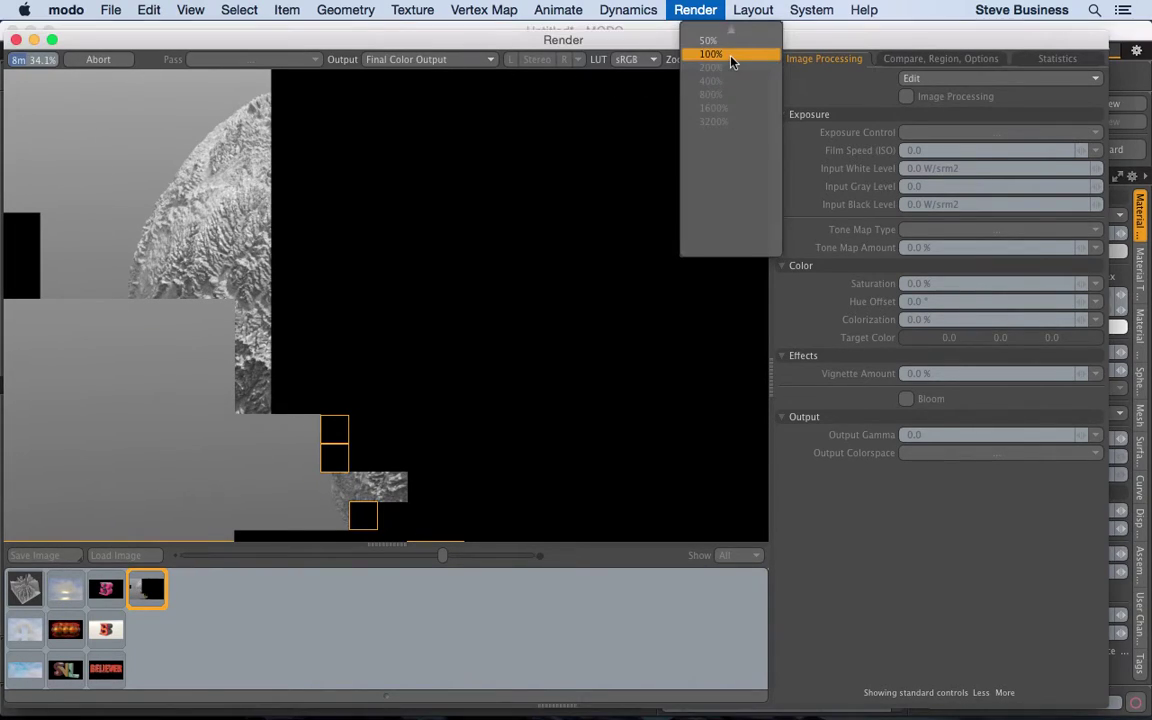
pyautogui.click(723, 84)
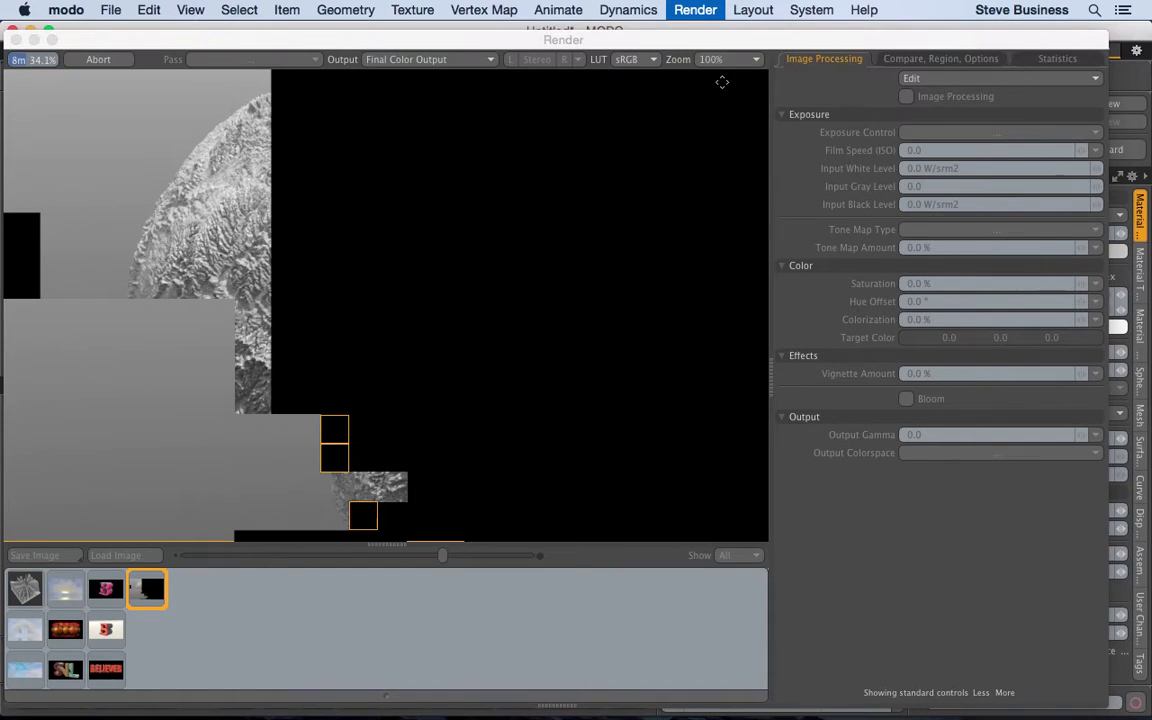
pyautogui.scroll(-1, 722, 82)
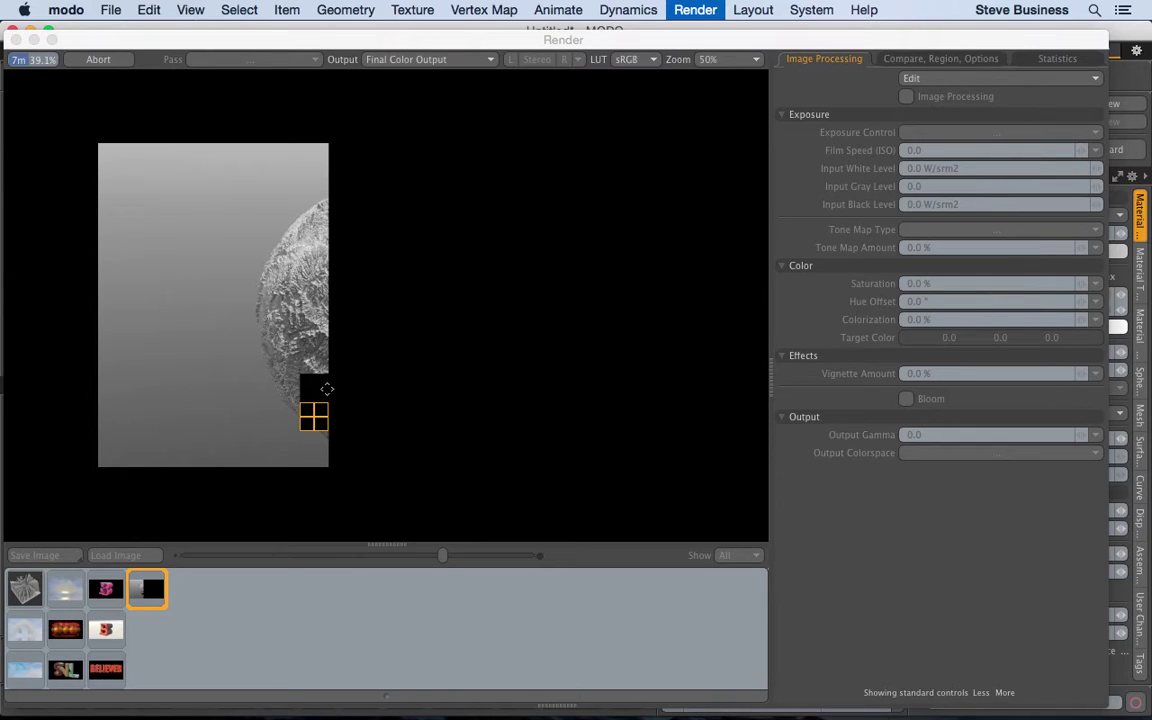
pyautogui.click(720, 63)
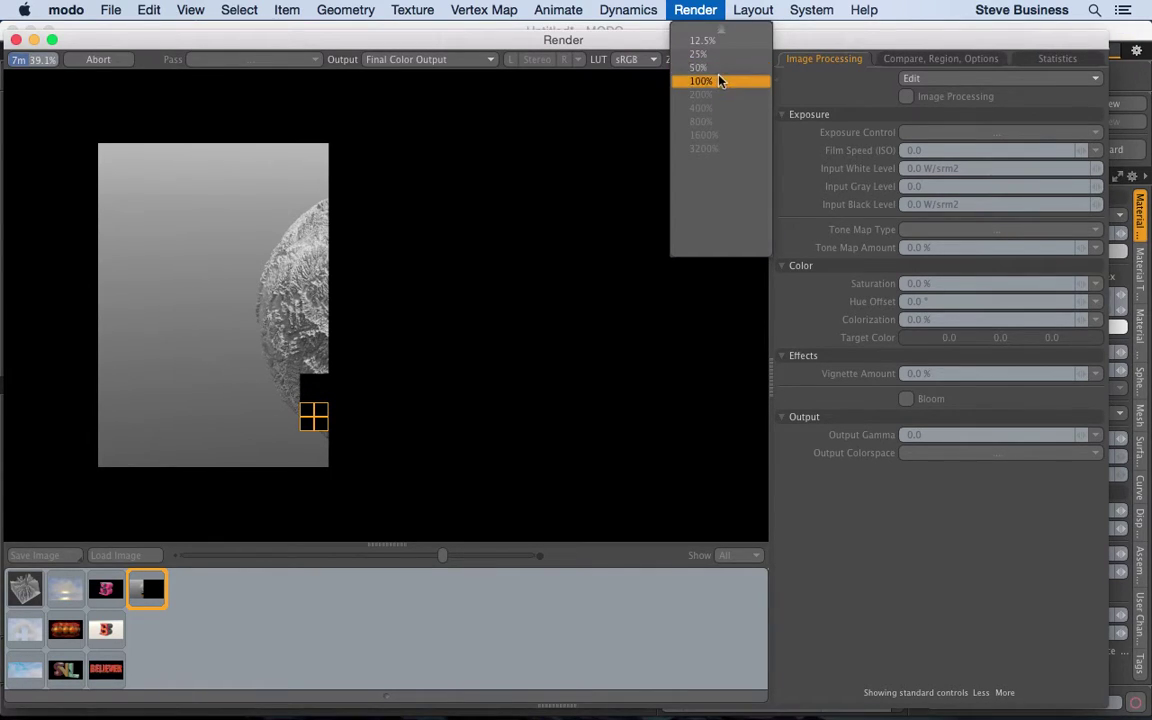
pyautogui.click(720, 80)
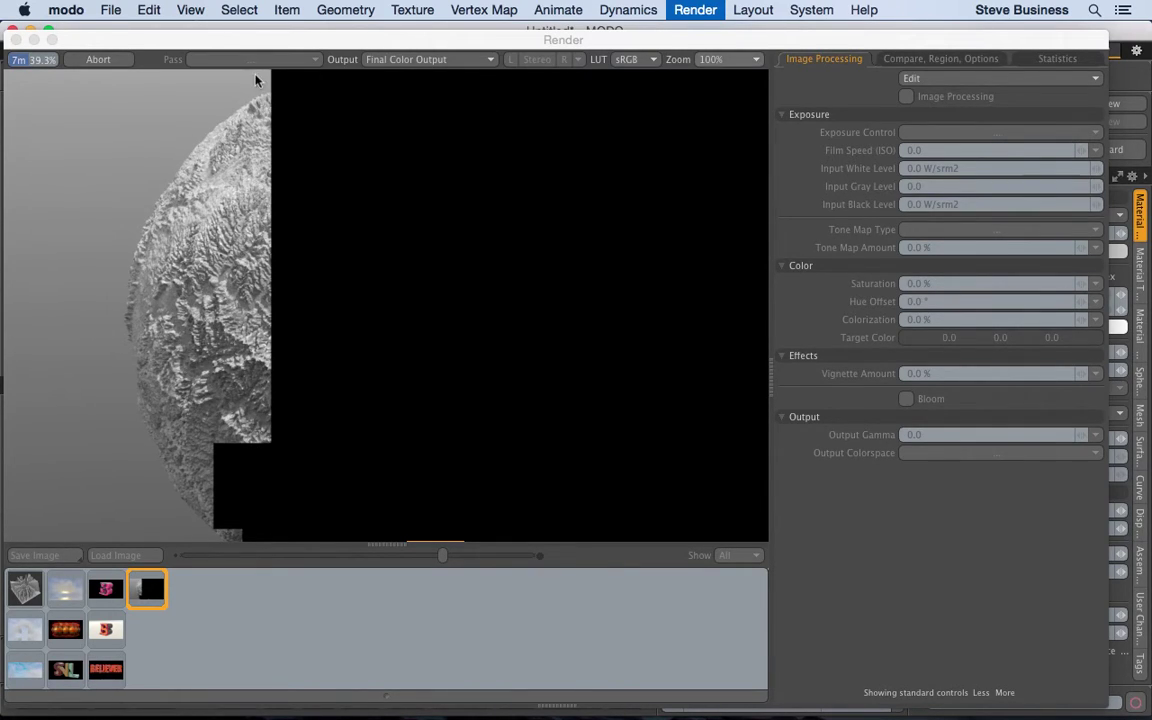
# - Abort the running render and close the render window
pyautogui.click(98, 60)
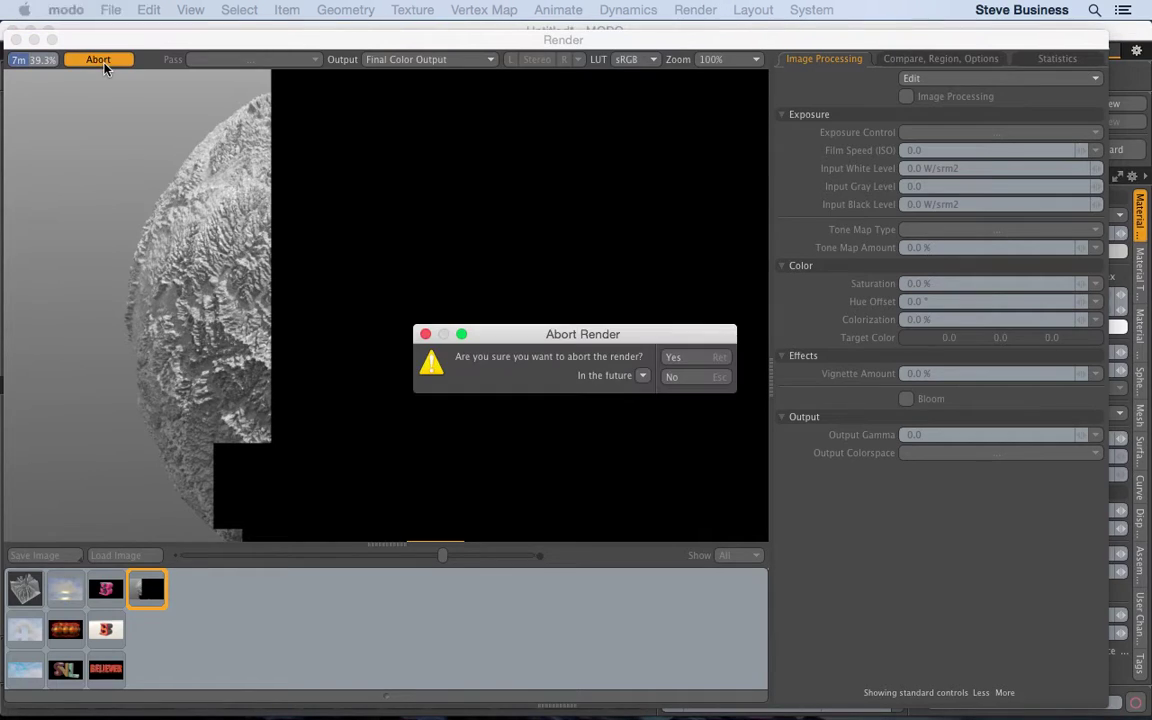
pyautogui.click(700, 358)
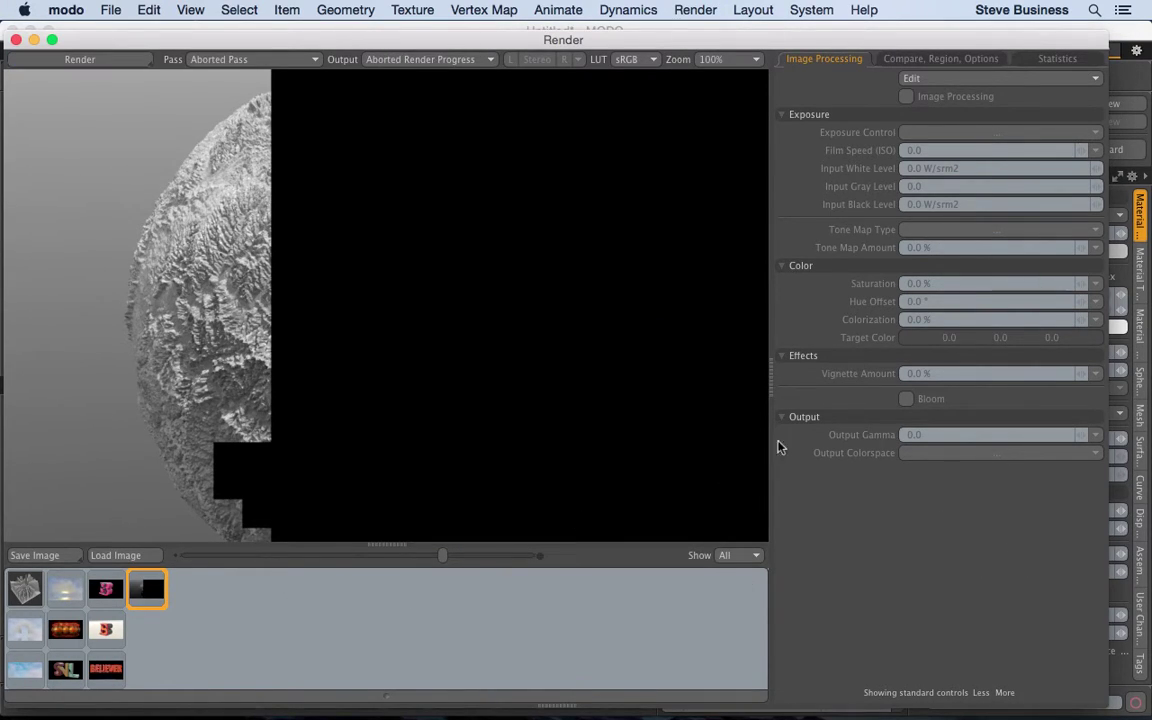
pyautogui.click(16, 39)
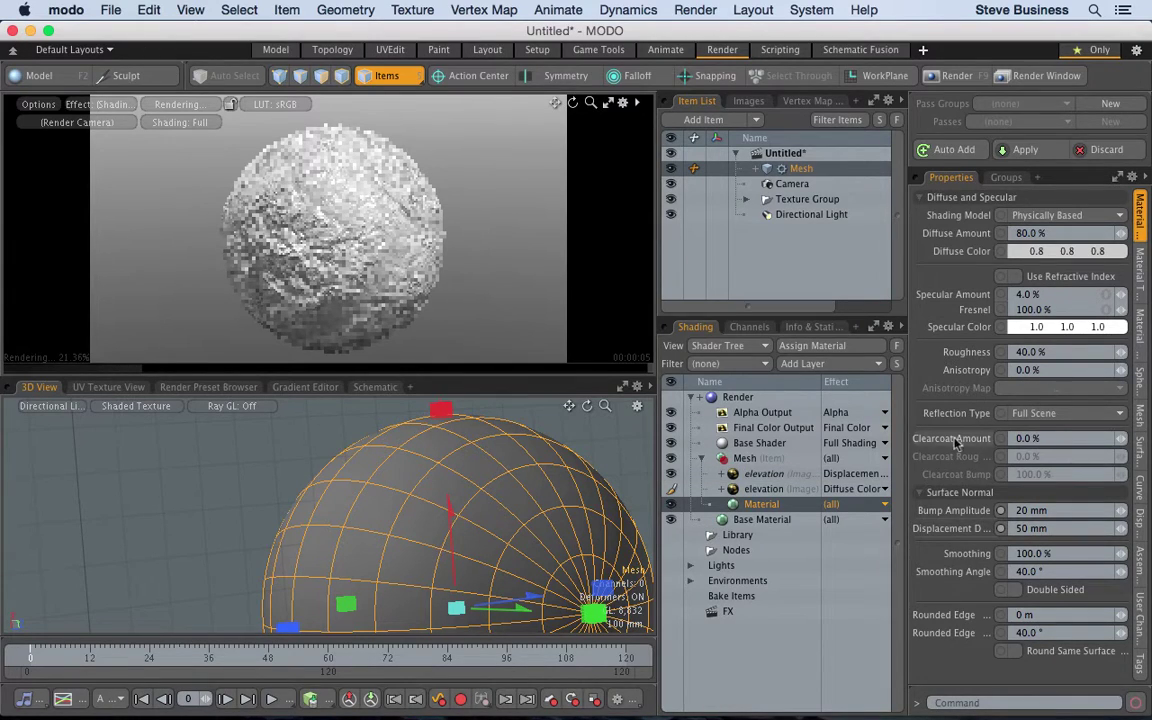
# - Disable the Alpha Output and set the render frame width to 720 pixels
pyautogui.click(670, 412)
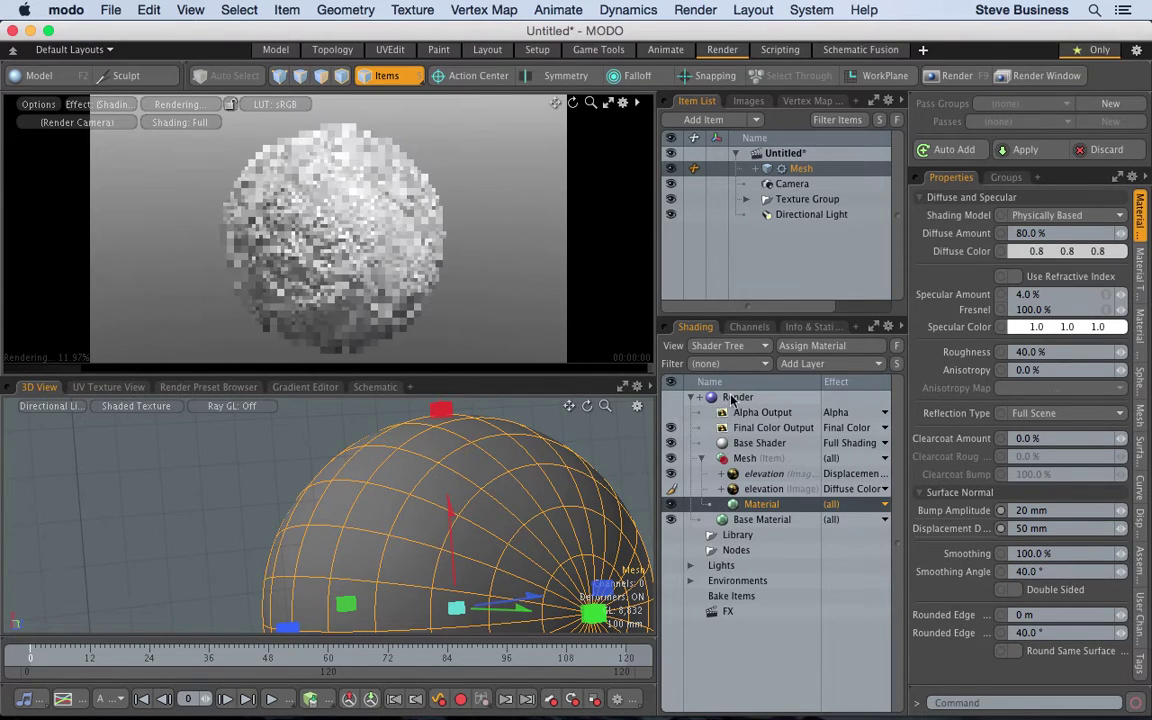
pyautogui.click(770, 427)
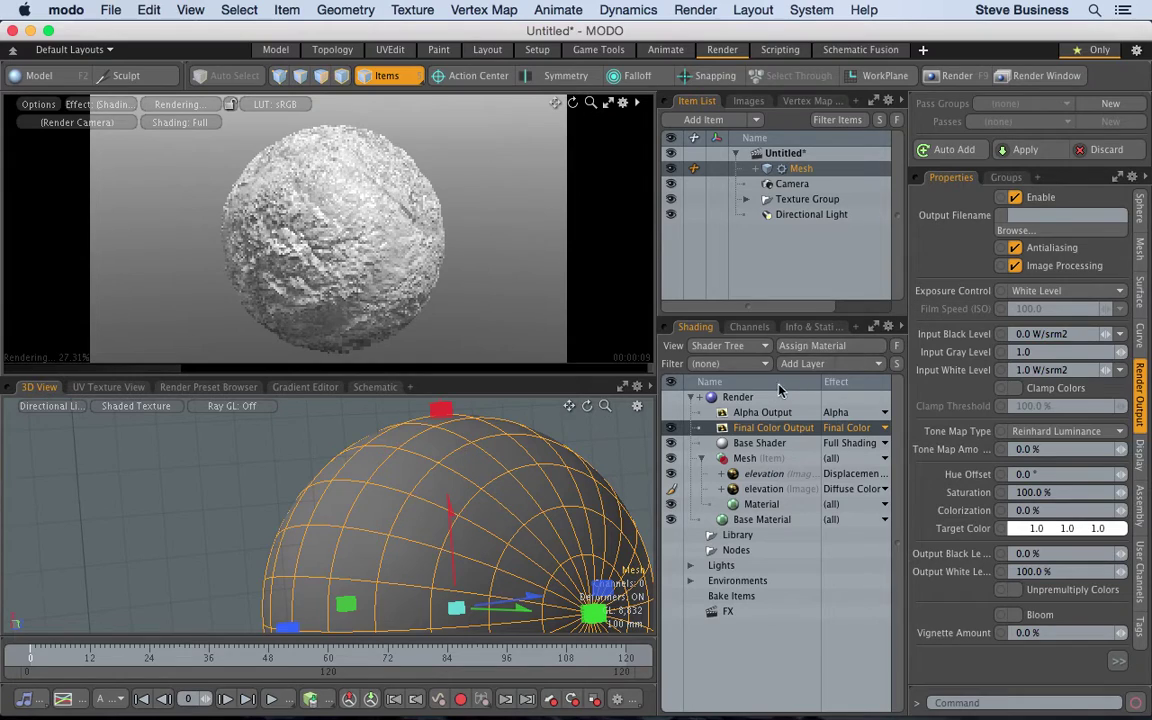
pyautogui.click(738, 397)
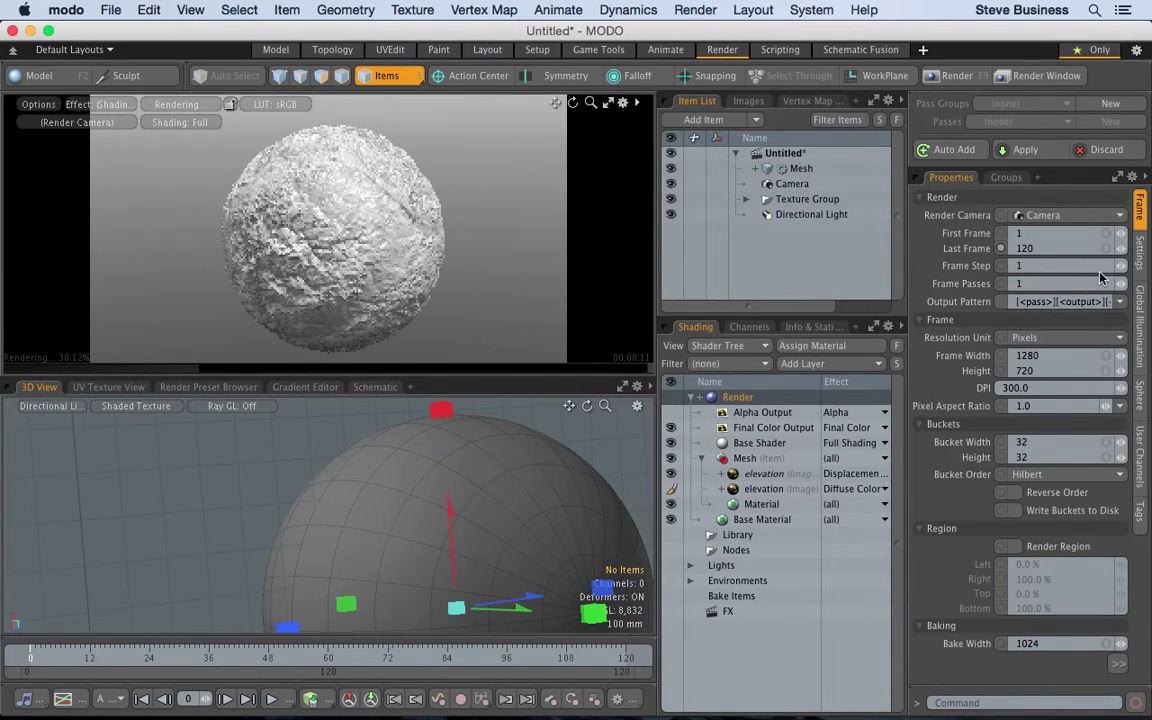
pyautogui.click(1040, 355)
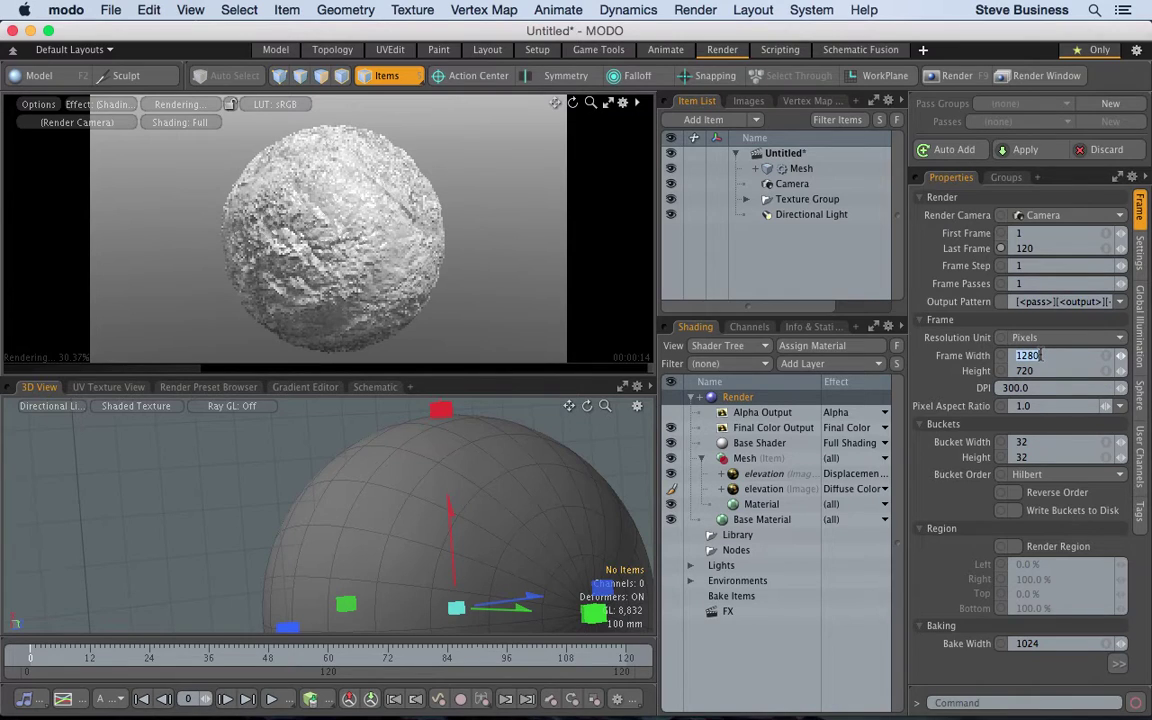
pyautogui.write('720')
pyautogui.press('Return')
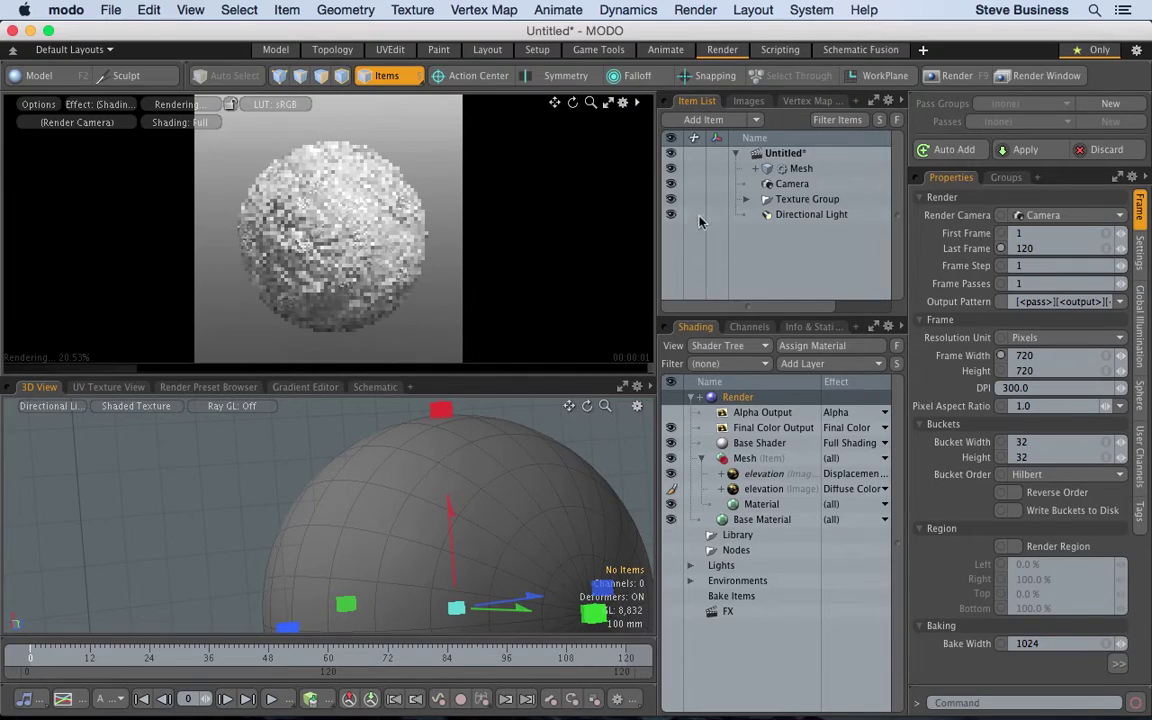
# - Set the render frame to 500 by 500 pixels with width and height changing together, and start a new render
pyautogui.click(1105, 357)
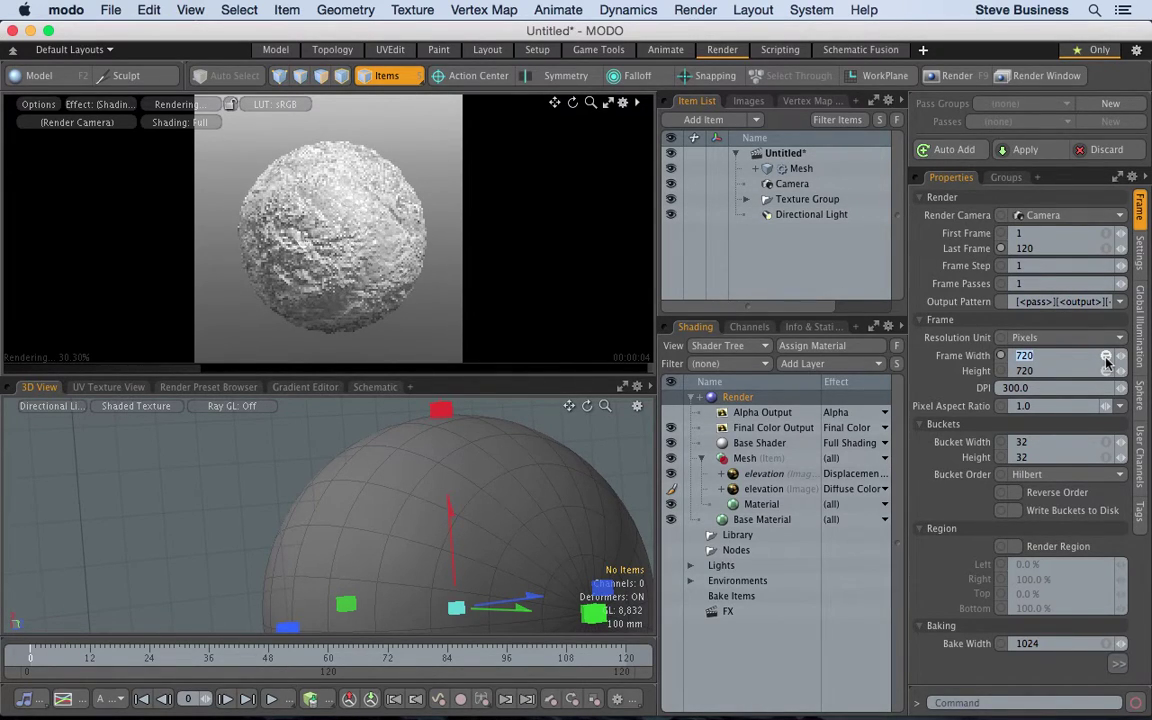
pyautogui.write('500')
pyautogui.press('Return')
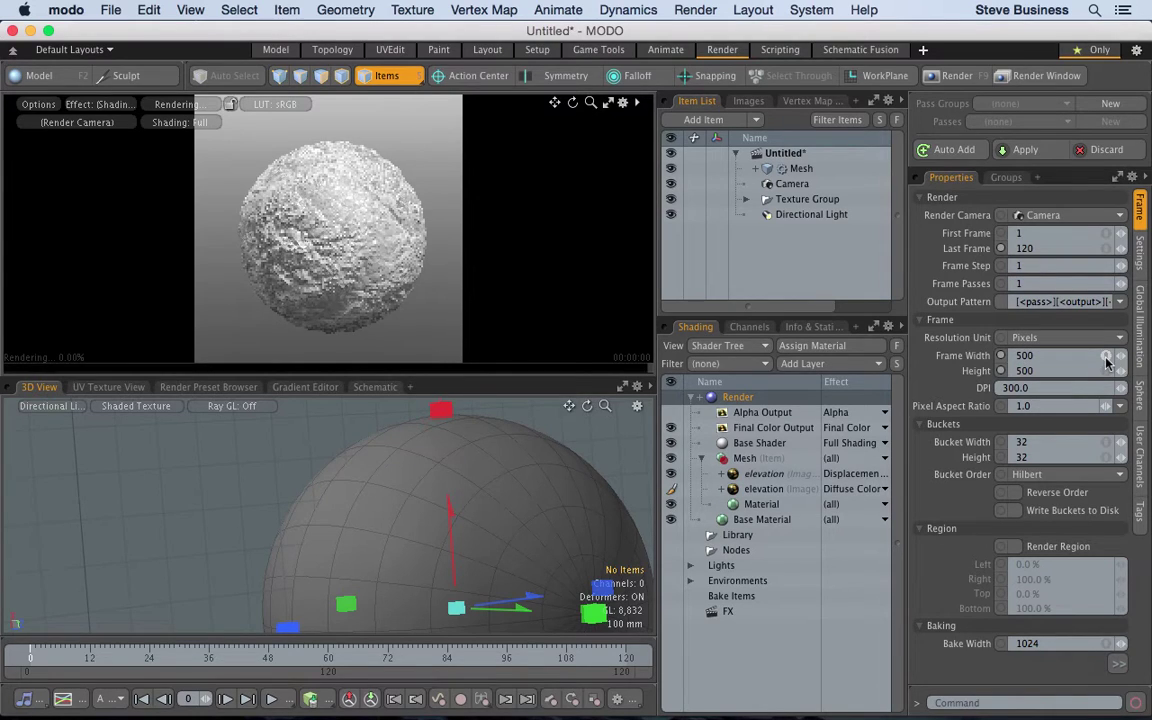
pyautogui.click(695, 12)
pyautogui.click(705, 32)
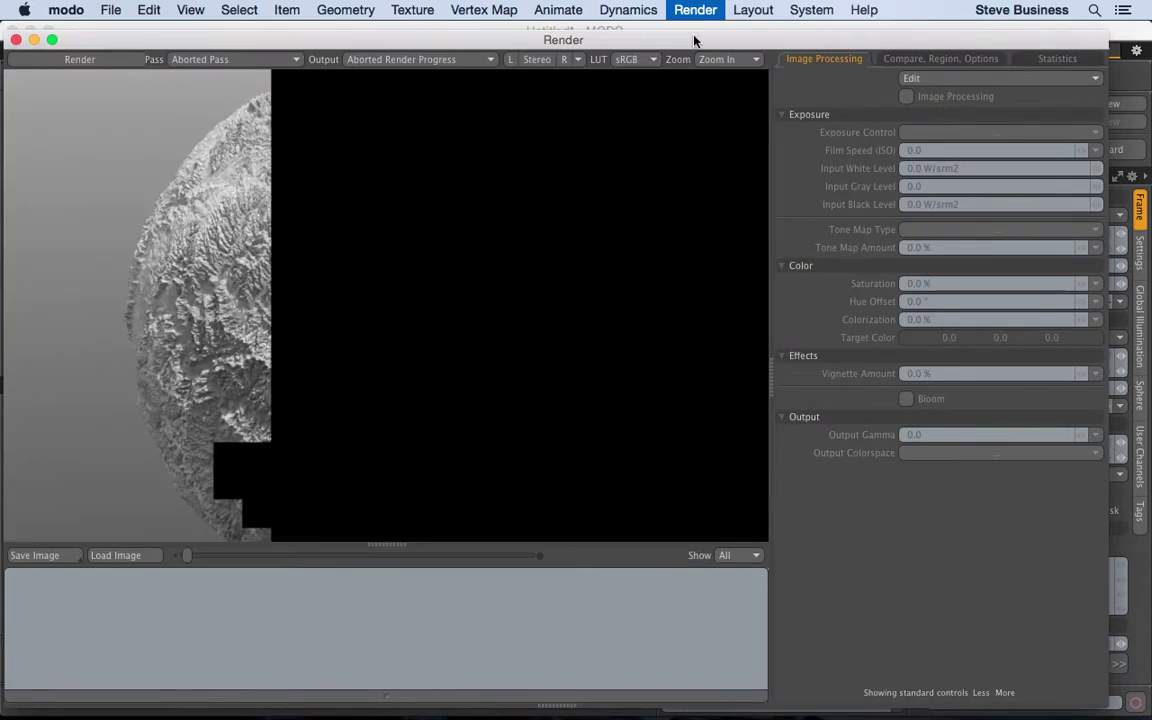
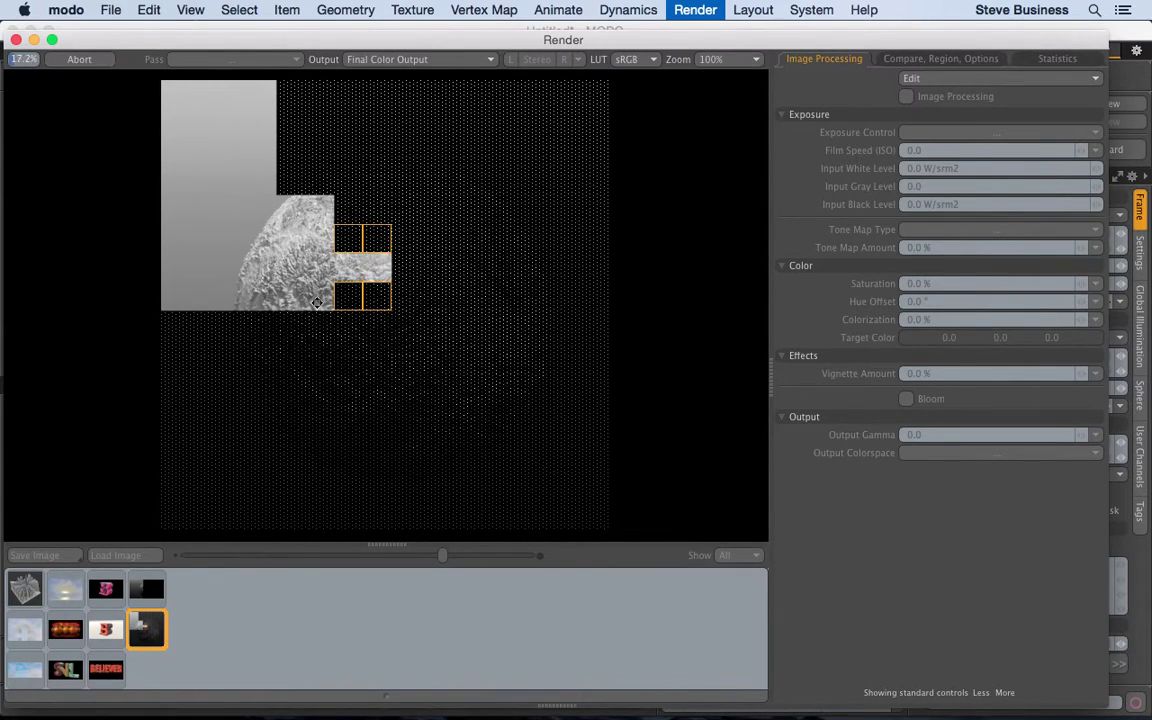
# - Abort the second render, close its window, and return the 3D viewport to the Perspective view
pyautogui.click(76, 58)
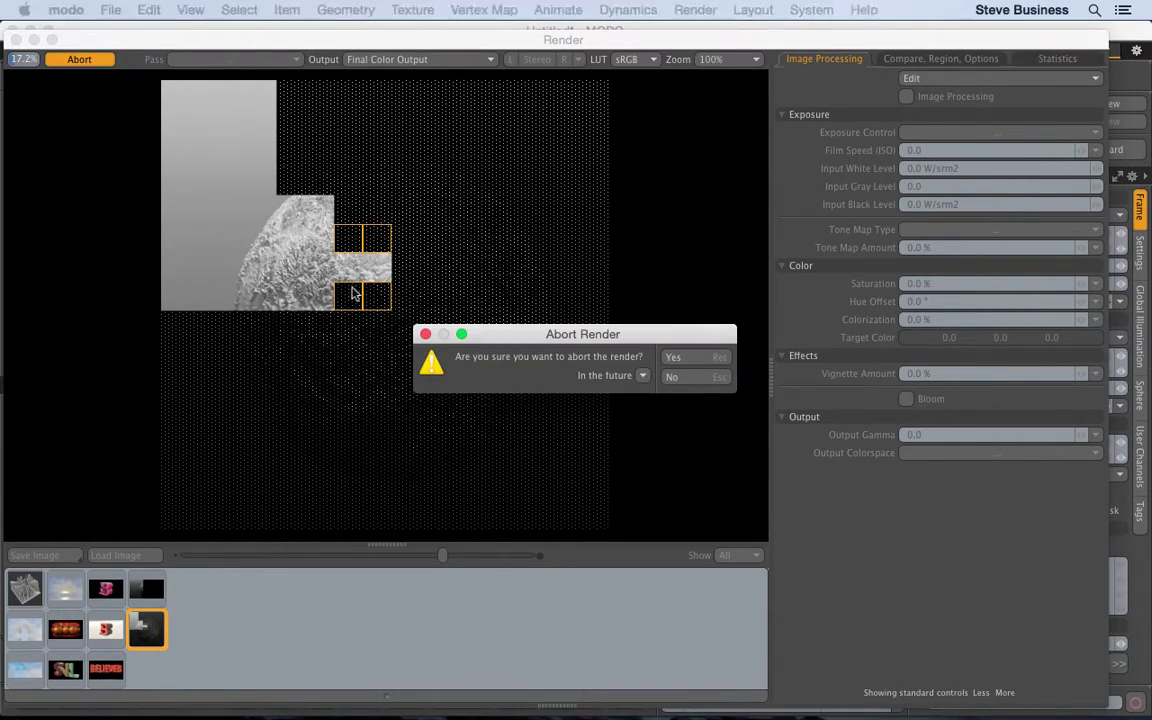
pyautogui.click(677, 357)
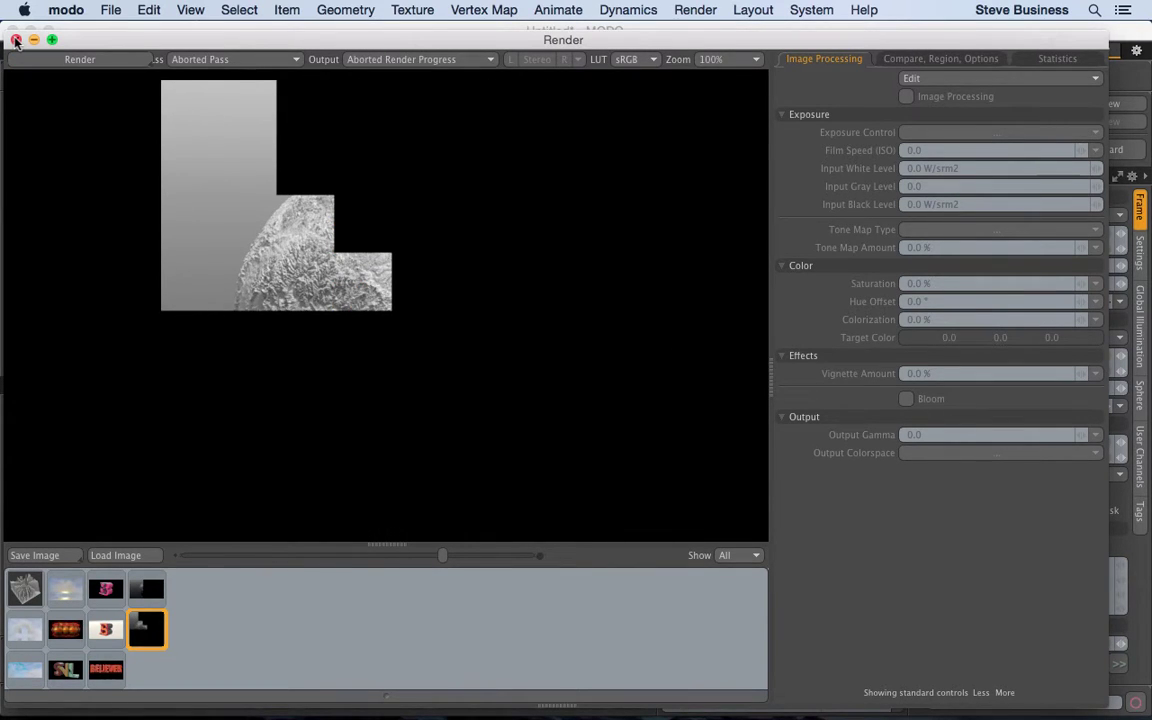
pyautogui.click(16, 40)
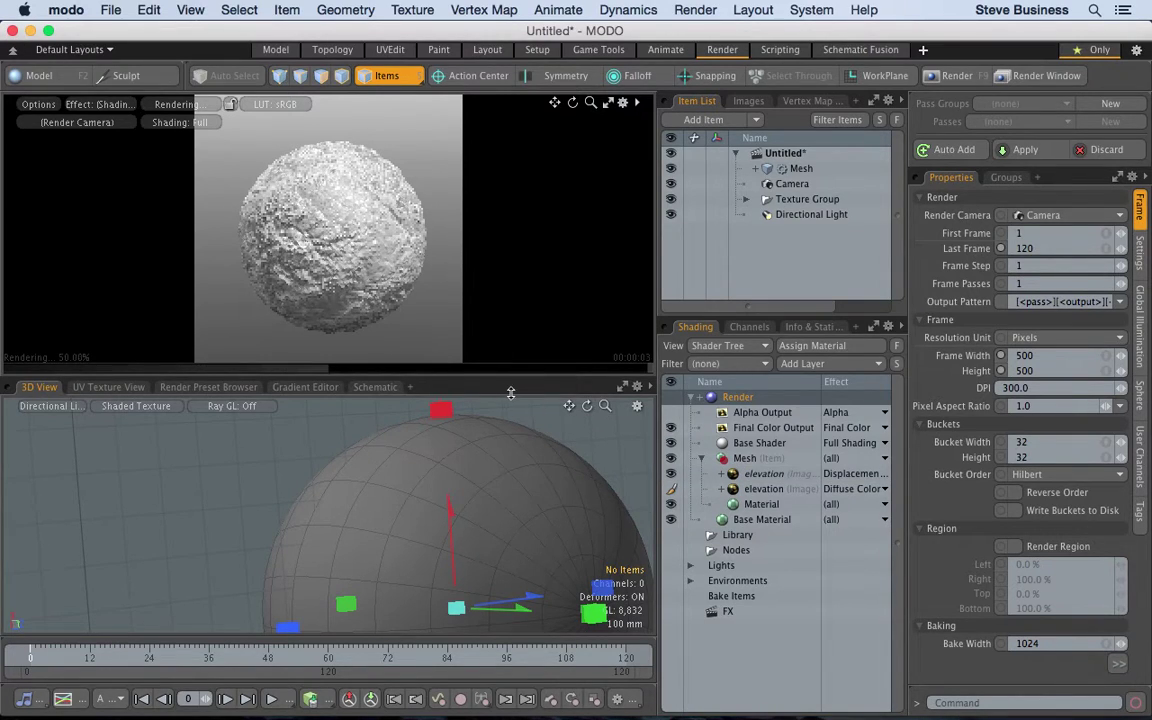
pyautogui.click(50, 406)
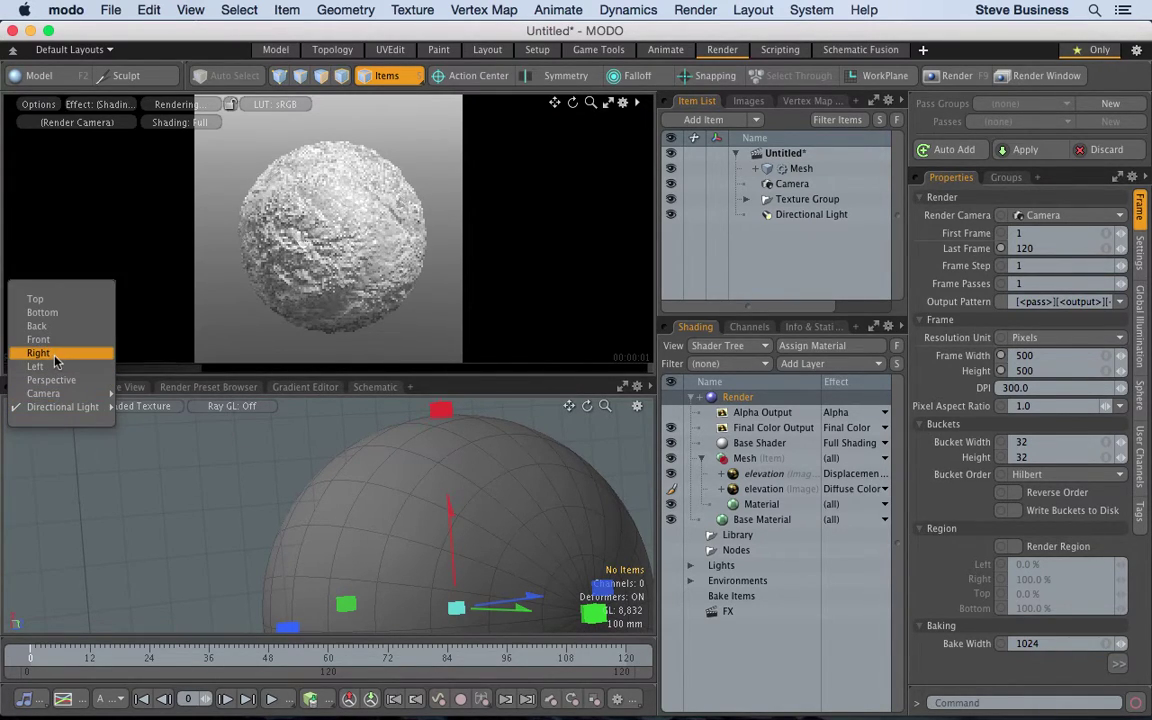
pyautogui.click(50, 380)
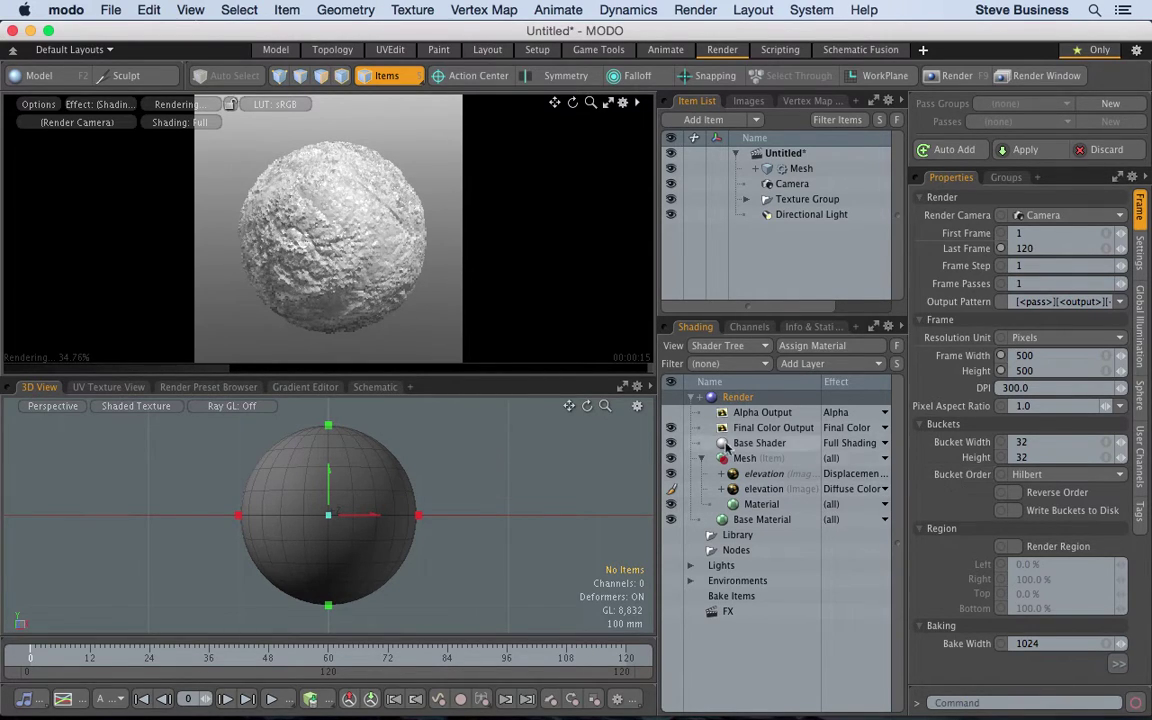
# - Switch to the Model layout, enlarge the shader tree area, and display the mesh operations of the sphere
pyautogui.click(280, 51)
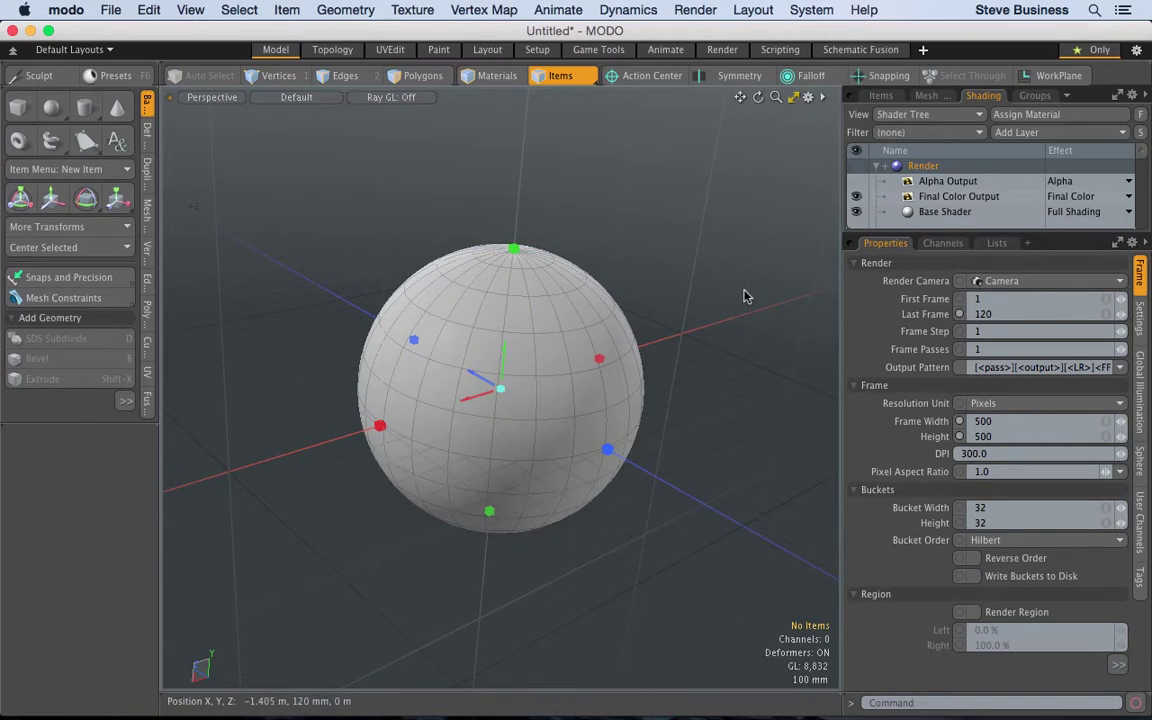
pyautogui.moveTo(841, 327)
pyautogui.mouseDown()
pyautogui.moveTo(727, 318)
pyautogui.moveTo(738, 316)
pyautogui.mouseUp()
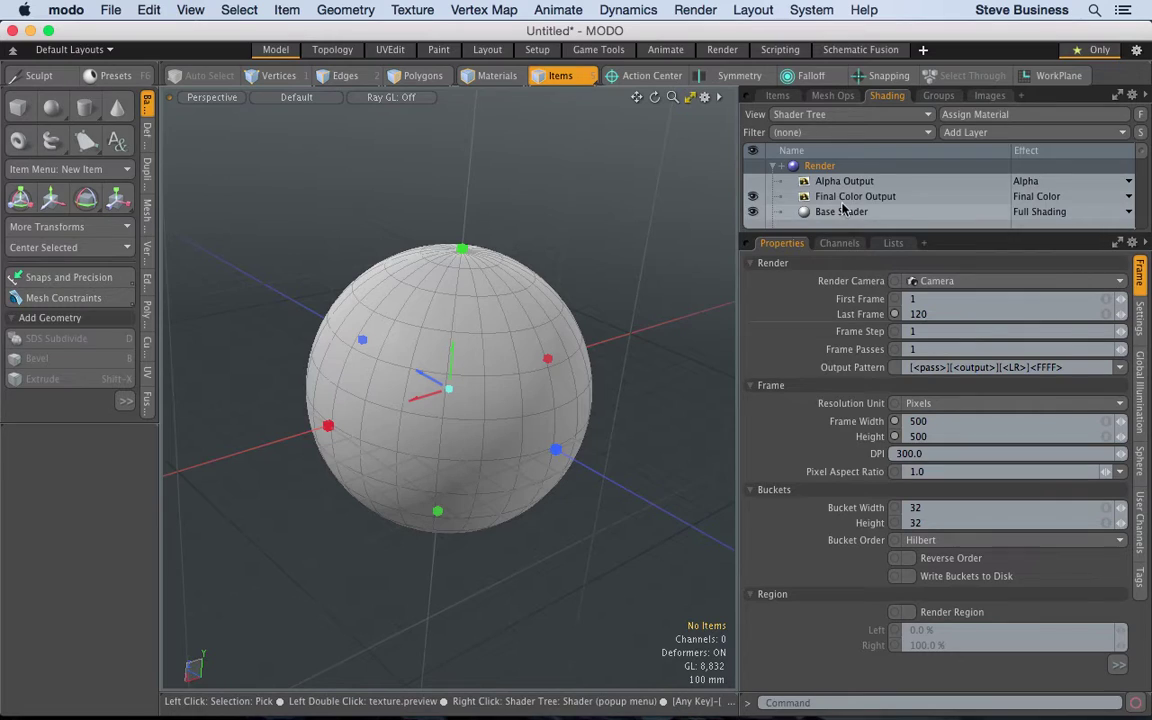
pyautogui.moveTo(845, 234); pyautogui.dragTo(845, 307)
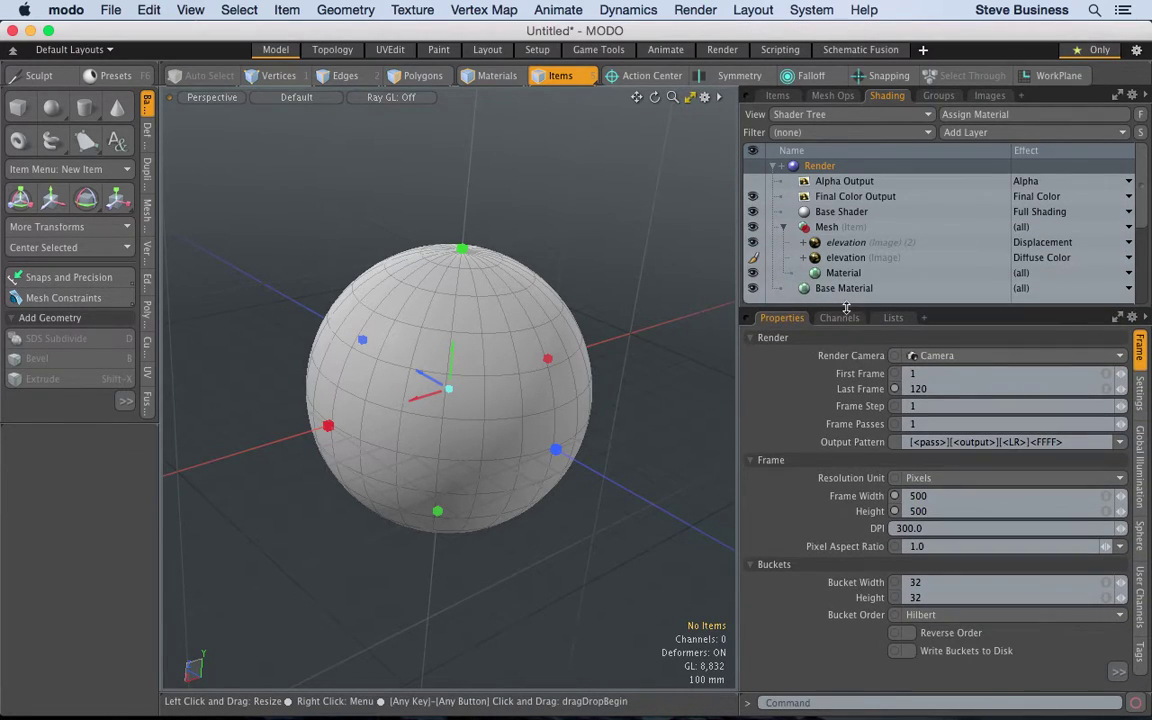
pyautogui.click(836, 96)
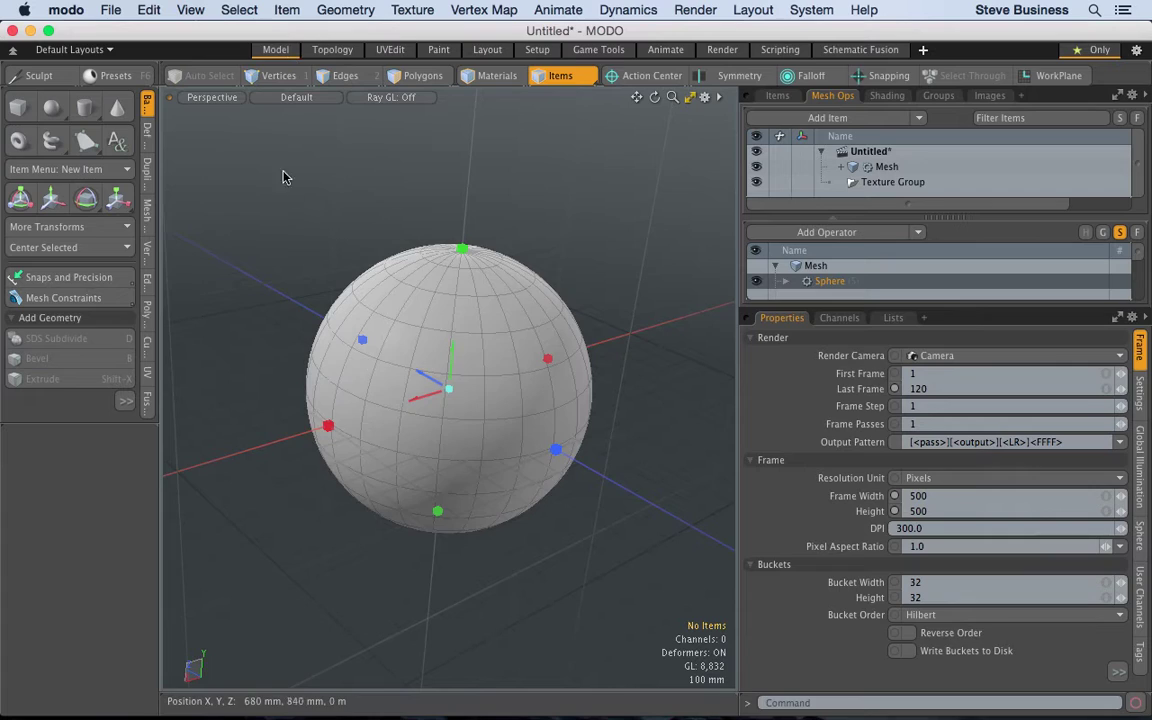
# - Switch to the Render layout, start the paused preview of the sphere, and enlarge the preview area
pyautogui.click(722, 50)
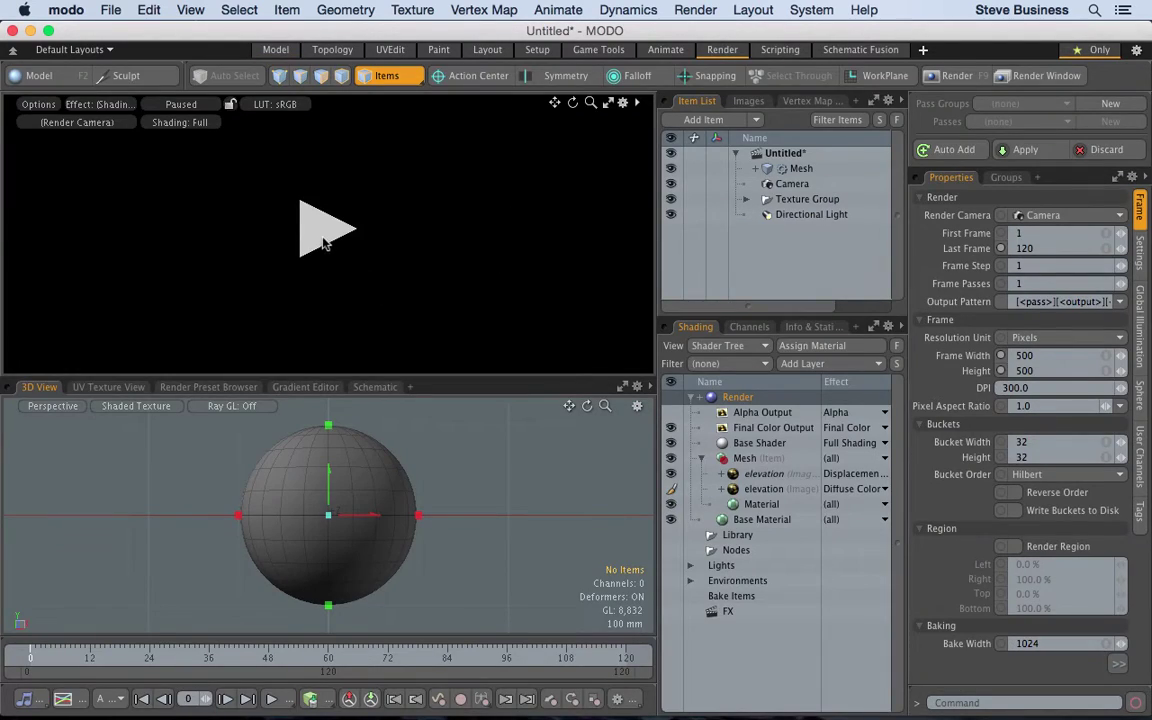
pyautogui.click(322, 242)
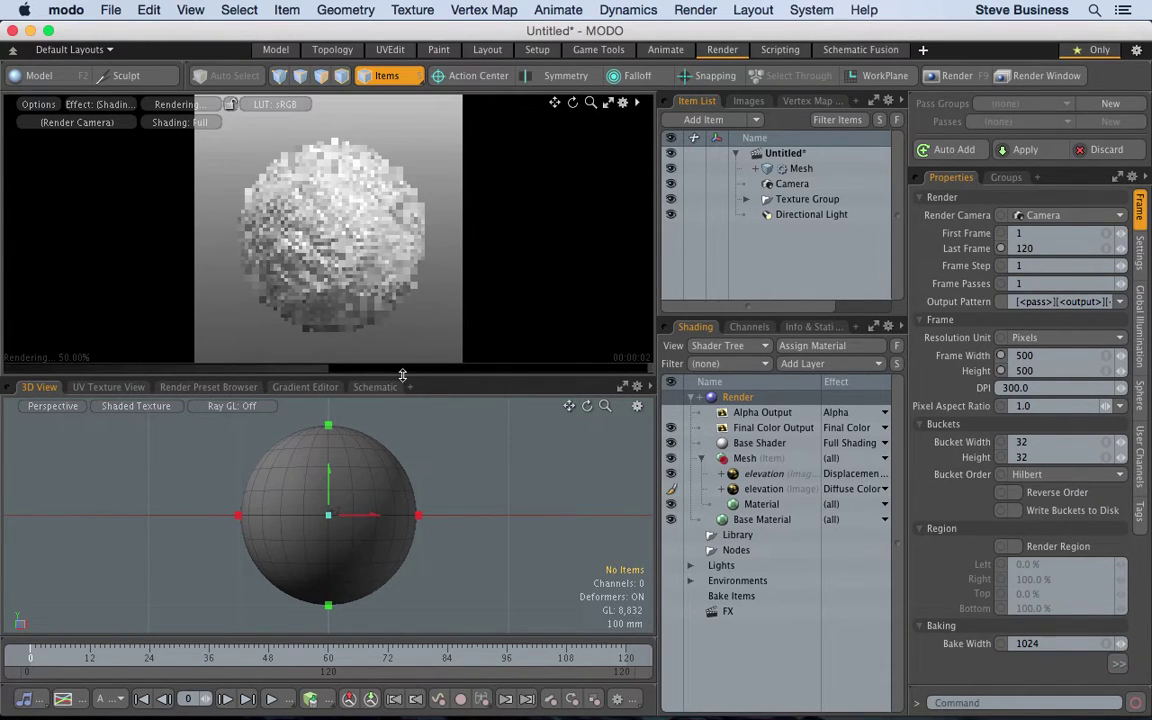
pyautogui.moveTo(402, 375); pyautogui.dragTo(387, 475)
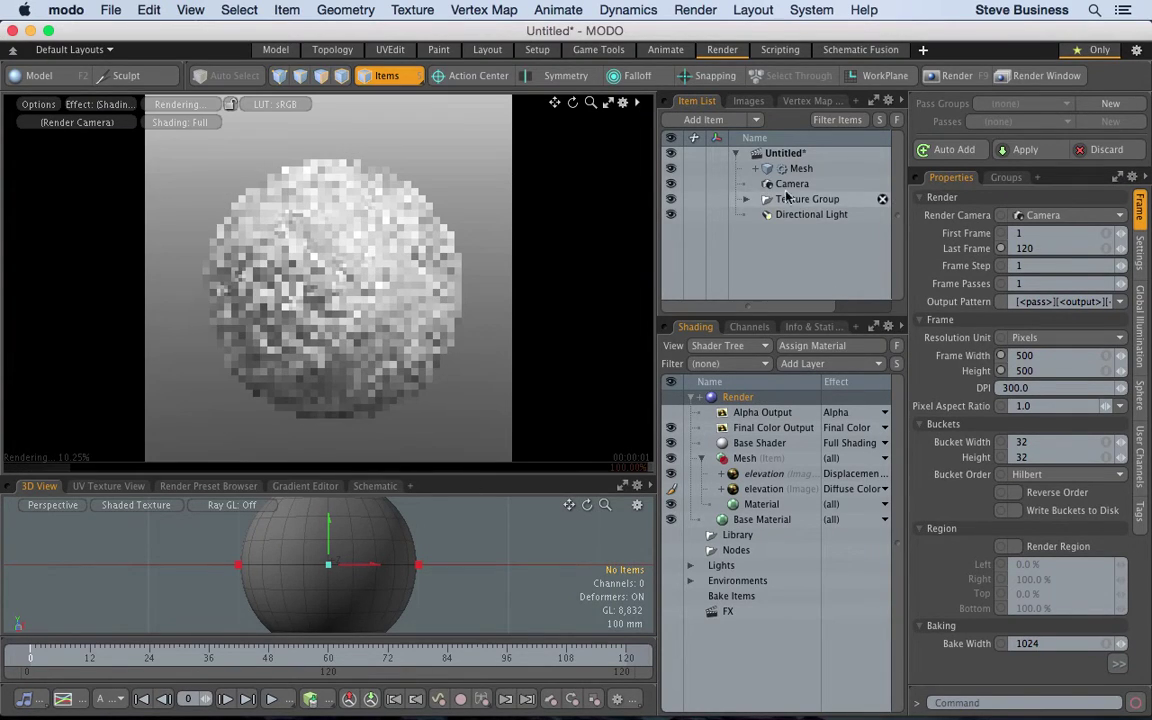
# - Add a Mesh Ops list beside the item list and heighten its area to show the sphere's operations
pyautogui.moveTo(762, 170); pyautogui.dragTo(730, 155)
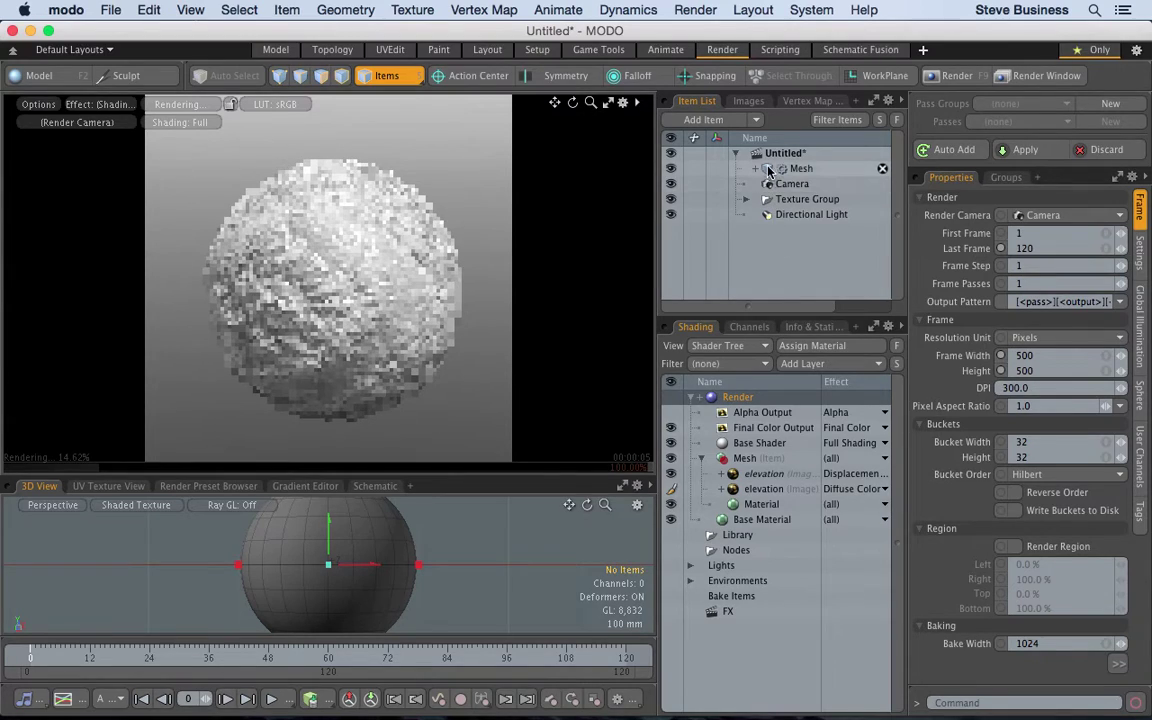
pyautogui.click(855, 102)
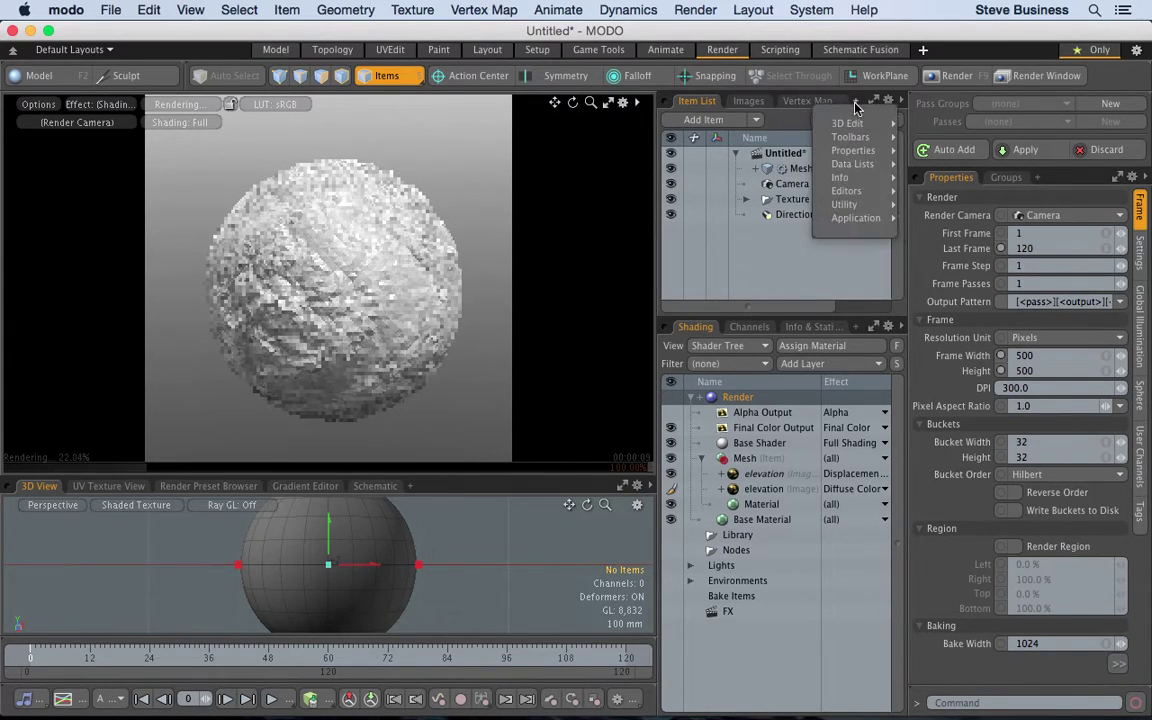
pyautogui.moveTo(857, 137)
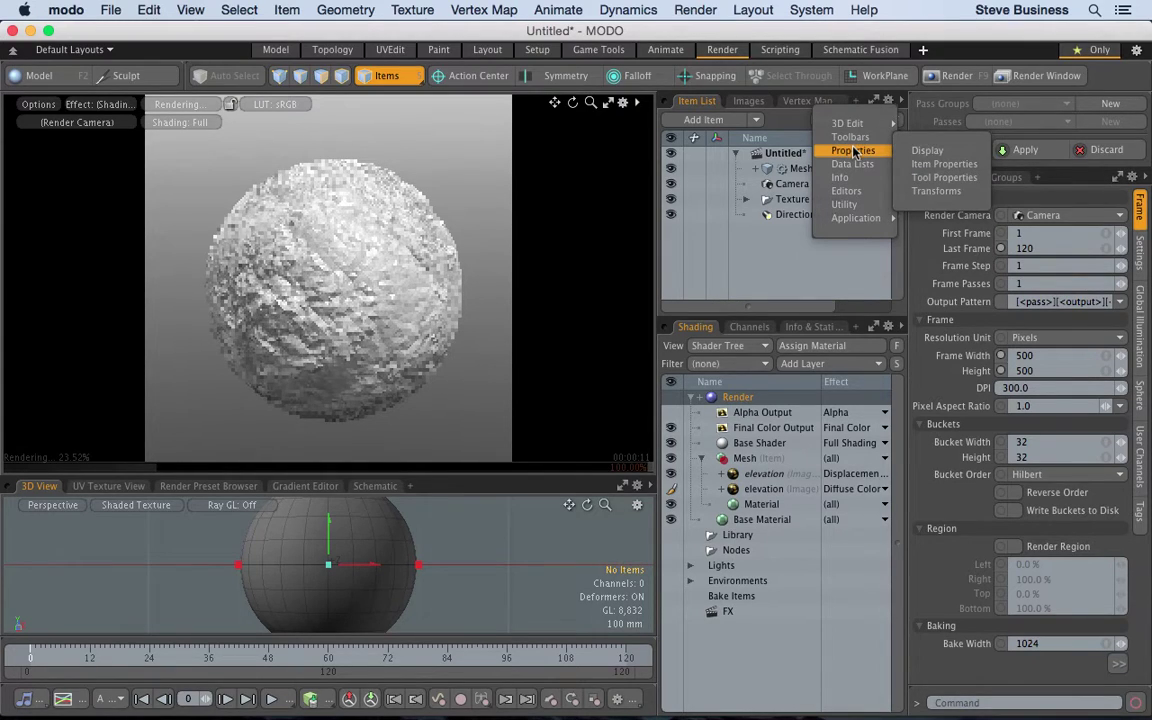
pyautogui.moveTo(855, 166)
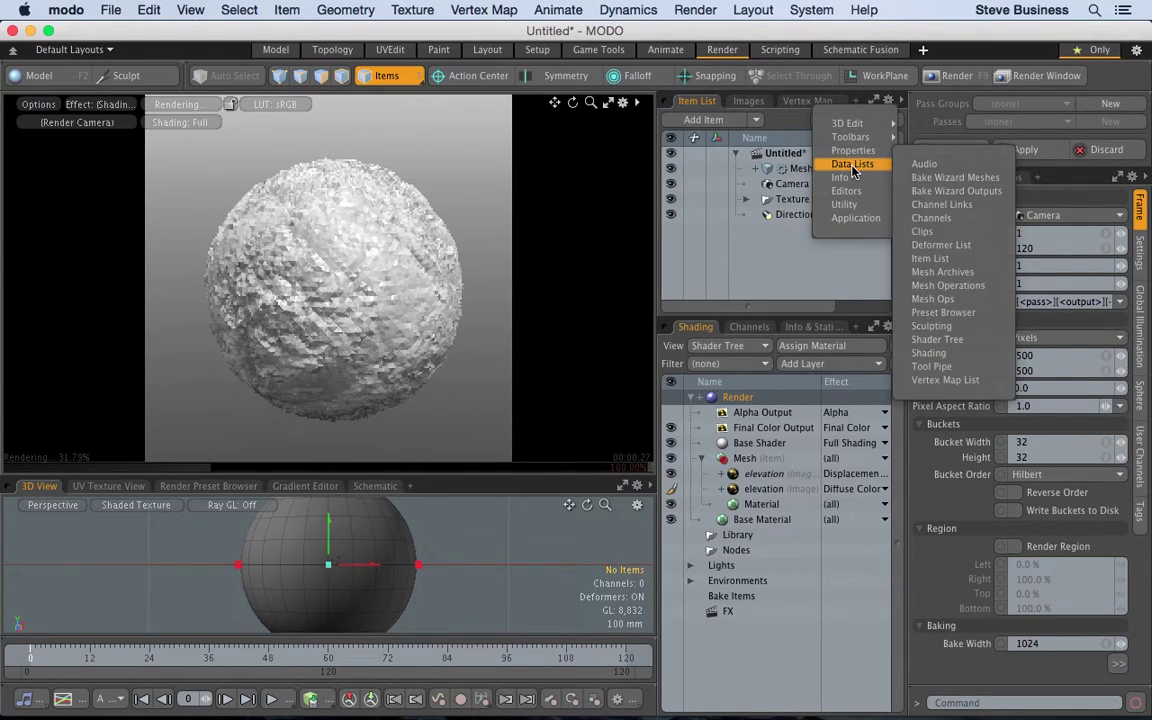
pyautogui.click(930, 300)
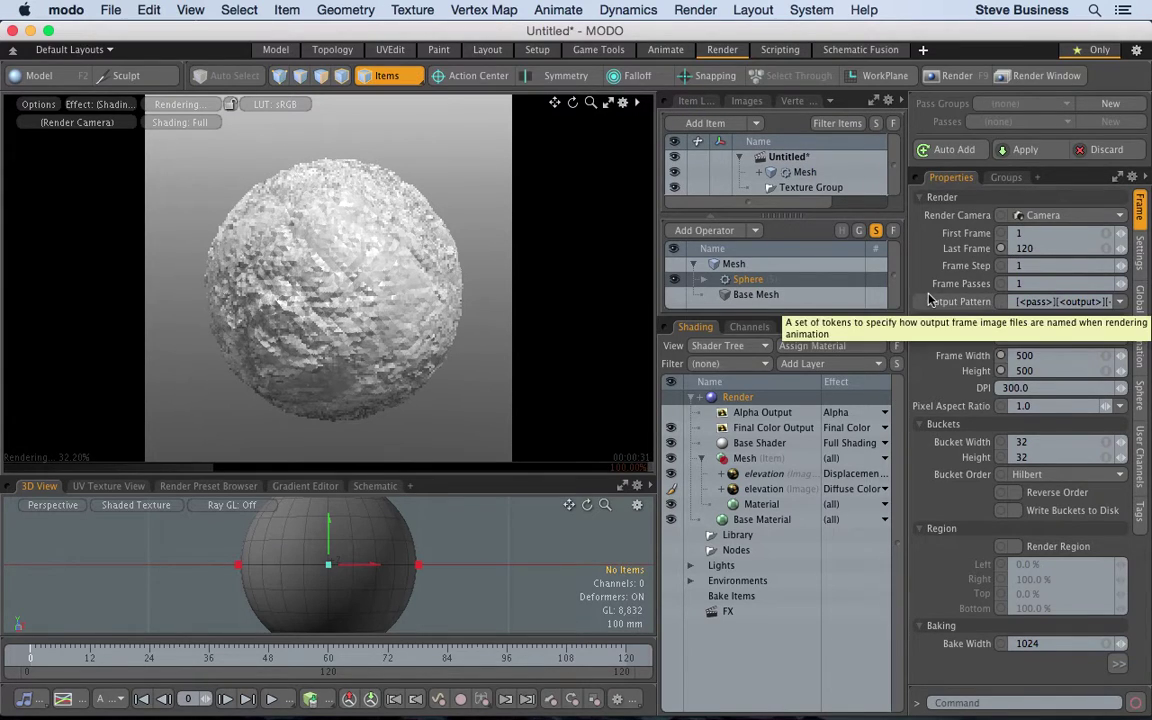
pyautogui.moveTo(805, 316); pyautogui.dragTo(805, 388)
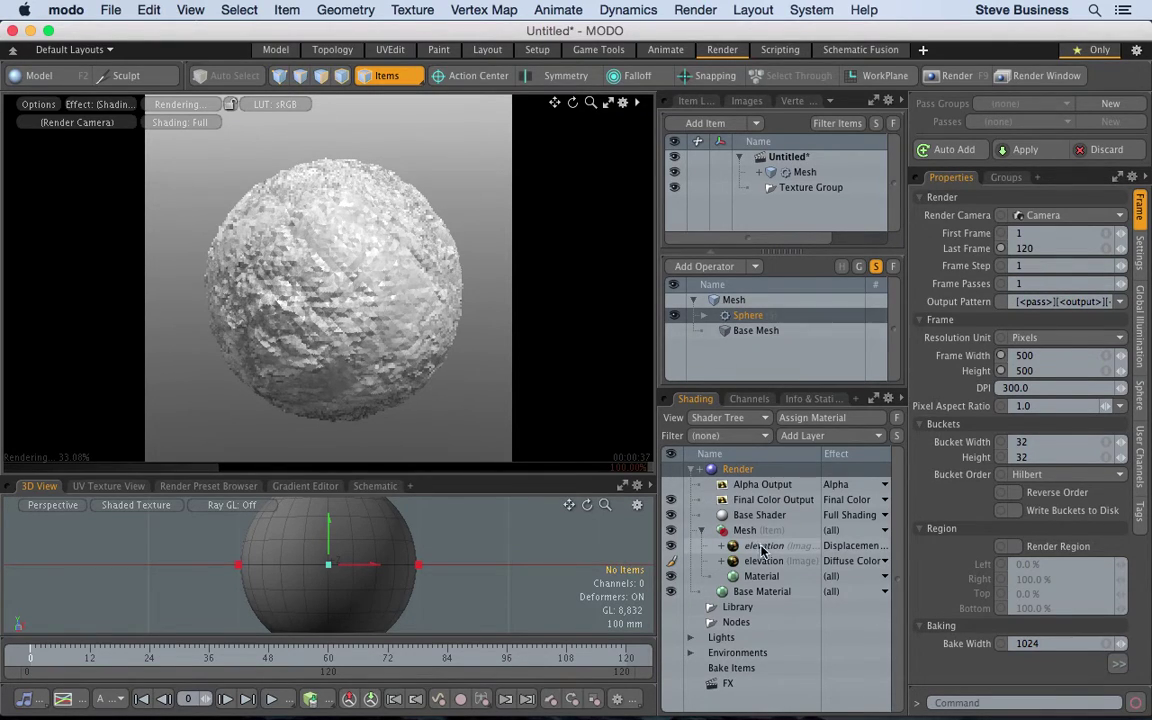
# - Change the effect of the elevation image layer used for displacement to Bump
pyautogui.click(842, 546)
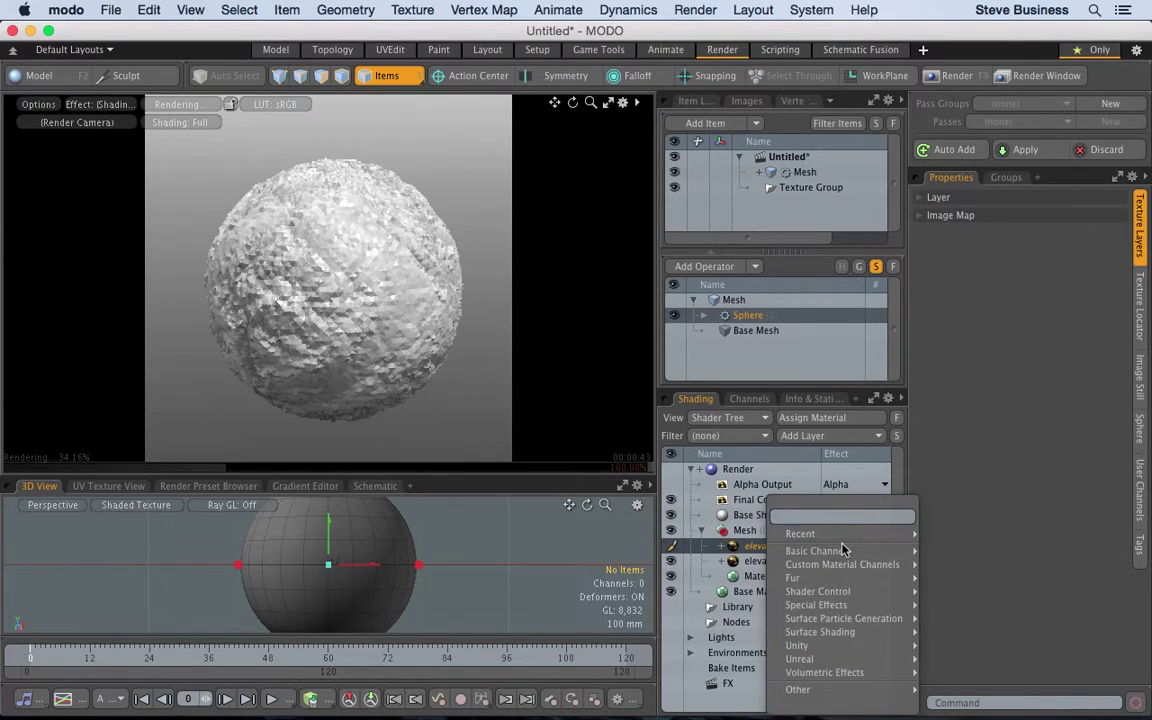
pyautogui.moveTo(840, 553)
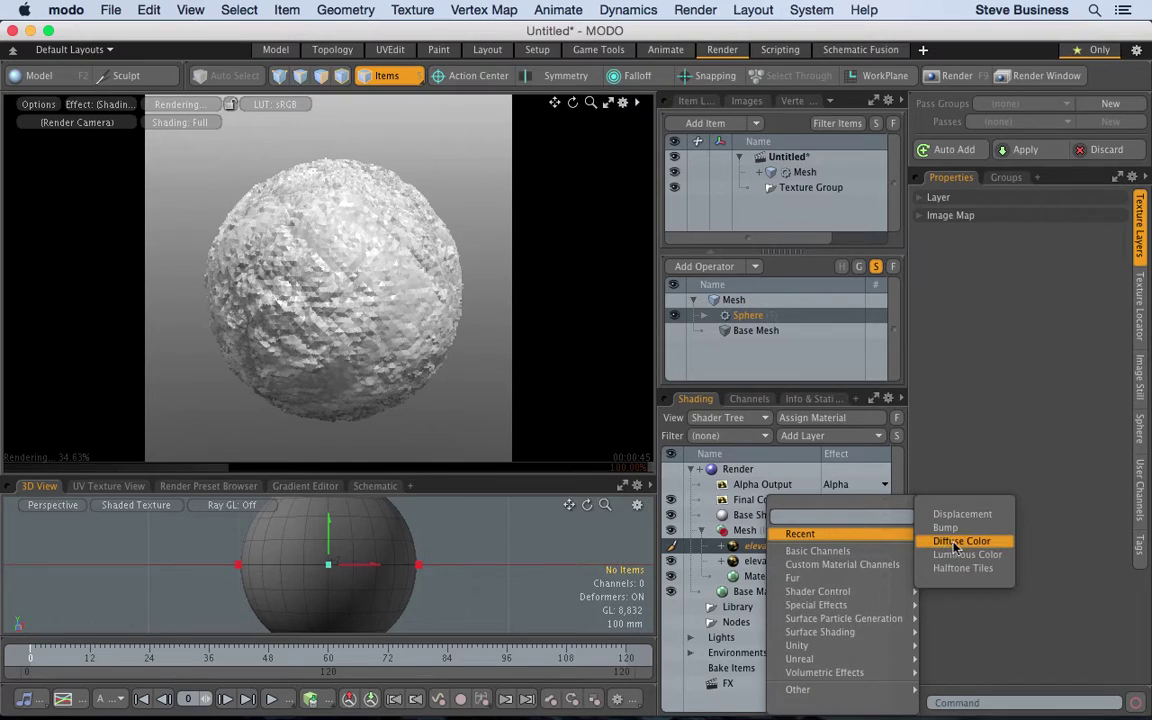
pyautogui.click(955, 530)
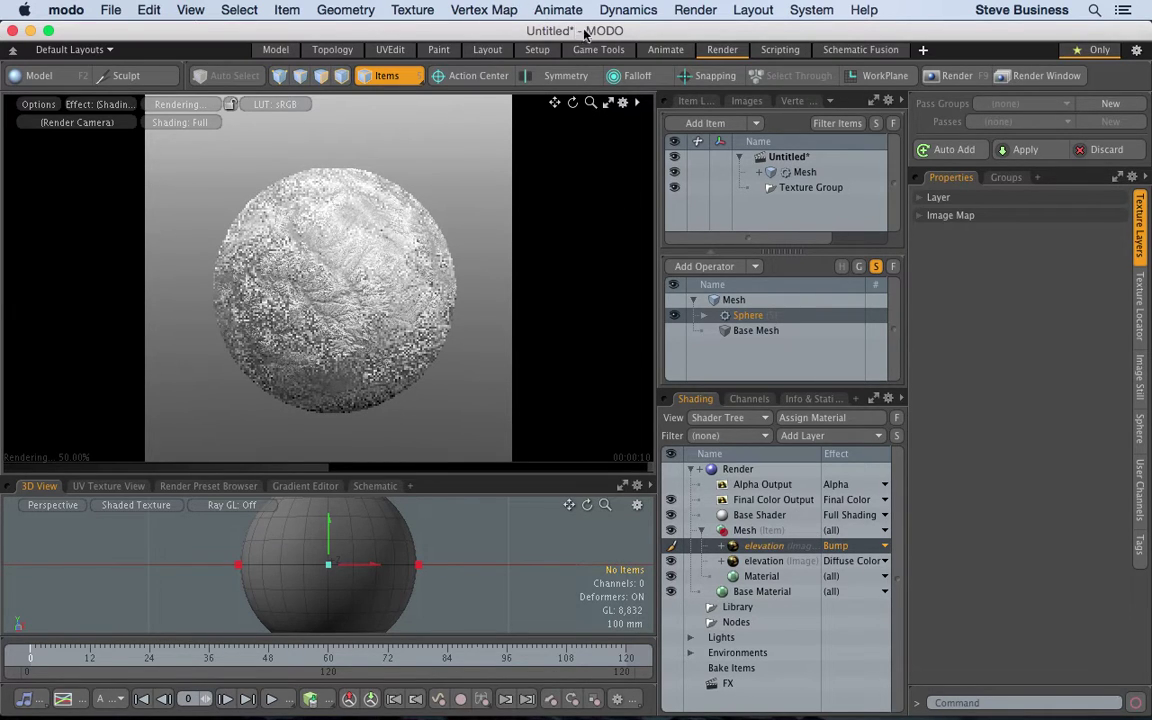
# - Render the bump-mapped sphere, view the result at 100% zoom, and close the render window
pyautogui.click(680, 10)
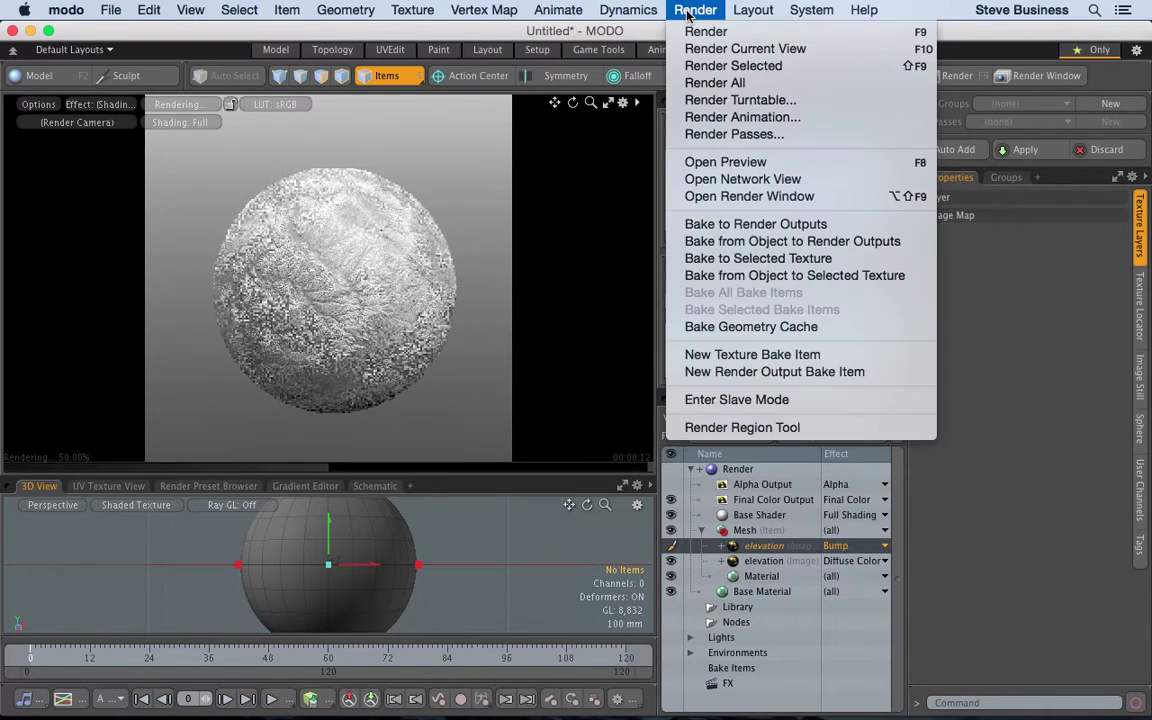
pyautogui.click(705, 32)
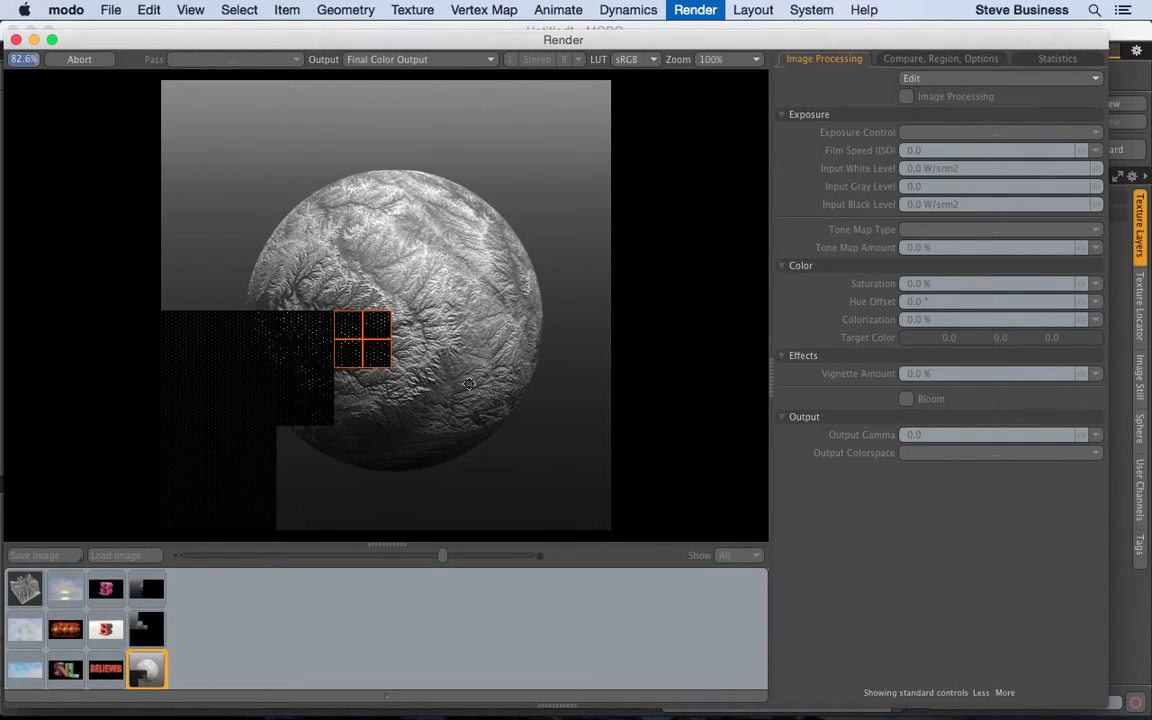
pyautogui.click(727, 62)
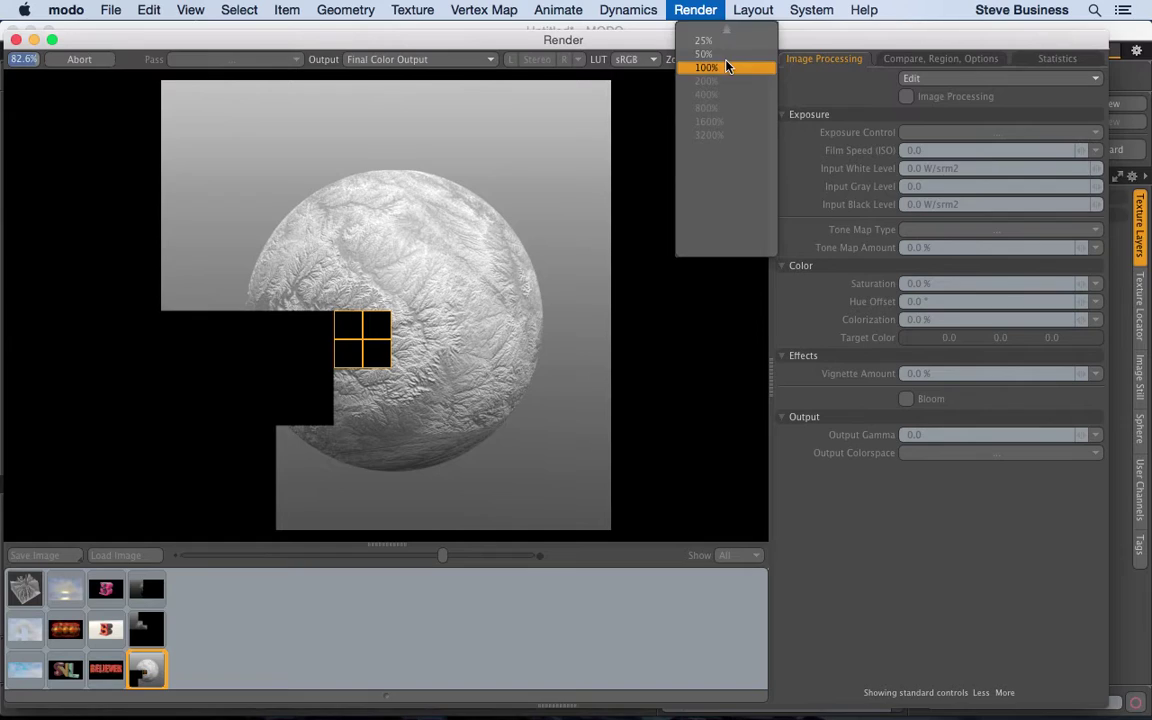
pyautogui.click(727, 67)
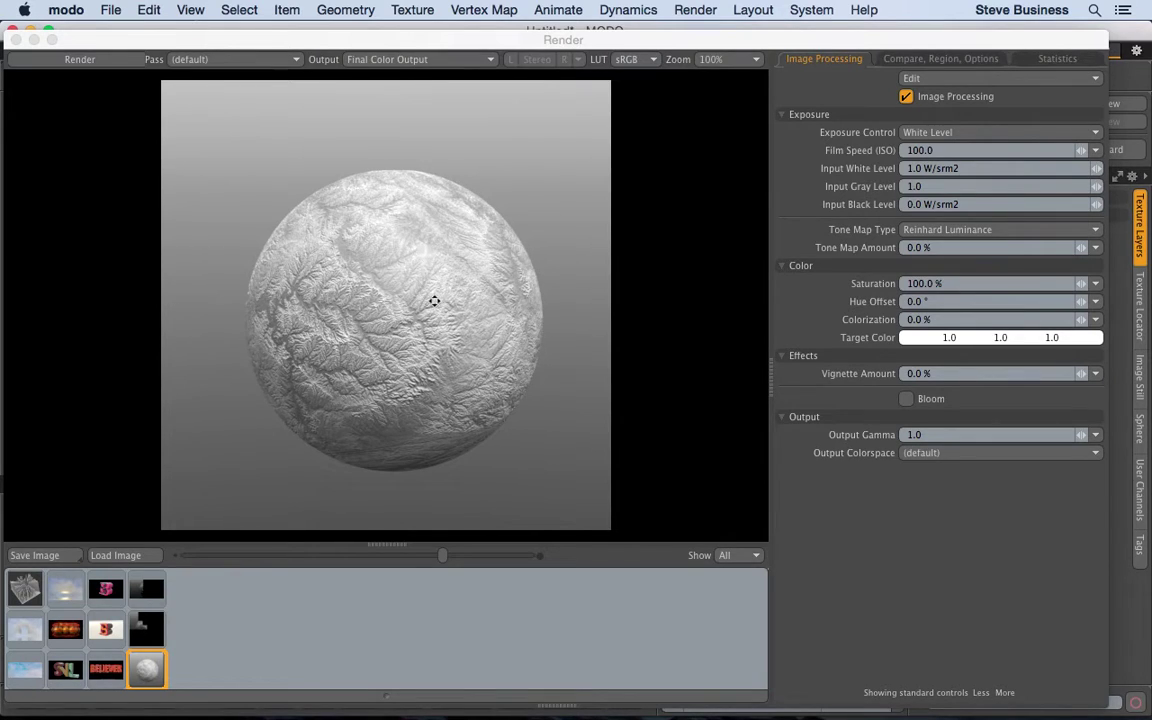
pyautogui.click(16, 40)
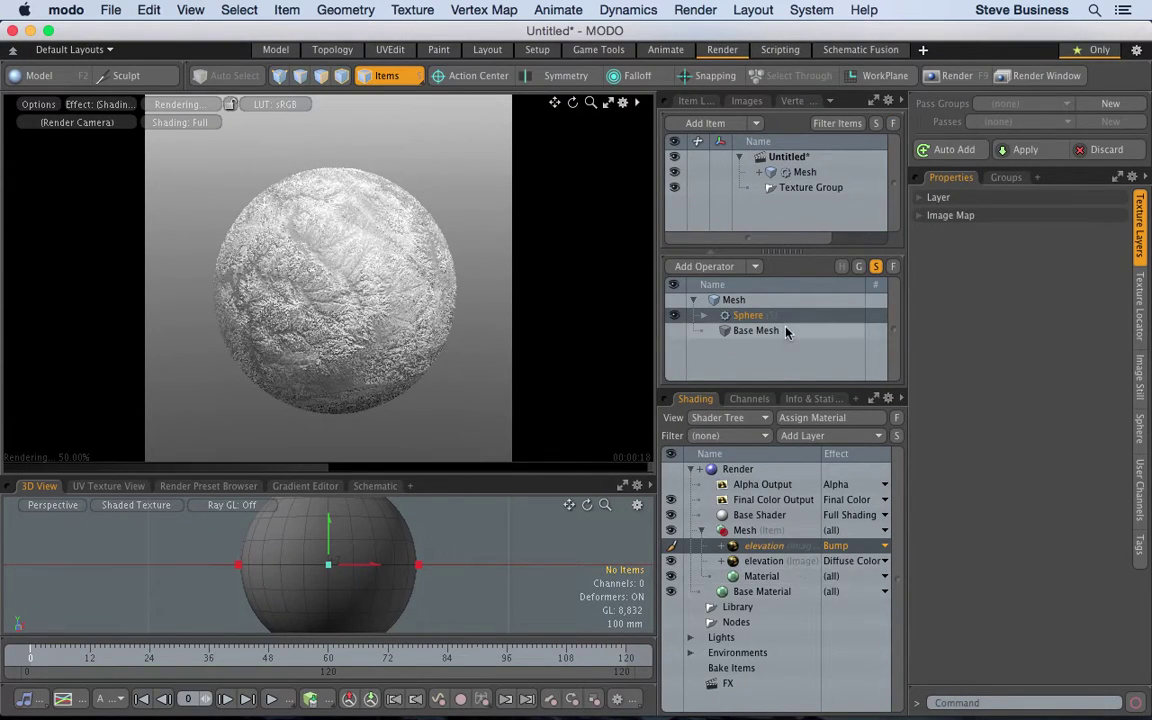
# - Display the properties of the Sphere mesh operation and enlarge the 3D view below the preview
pyautogui.click(704, 315)
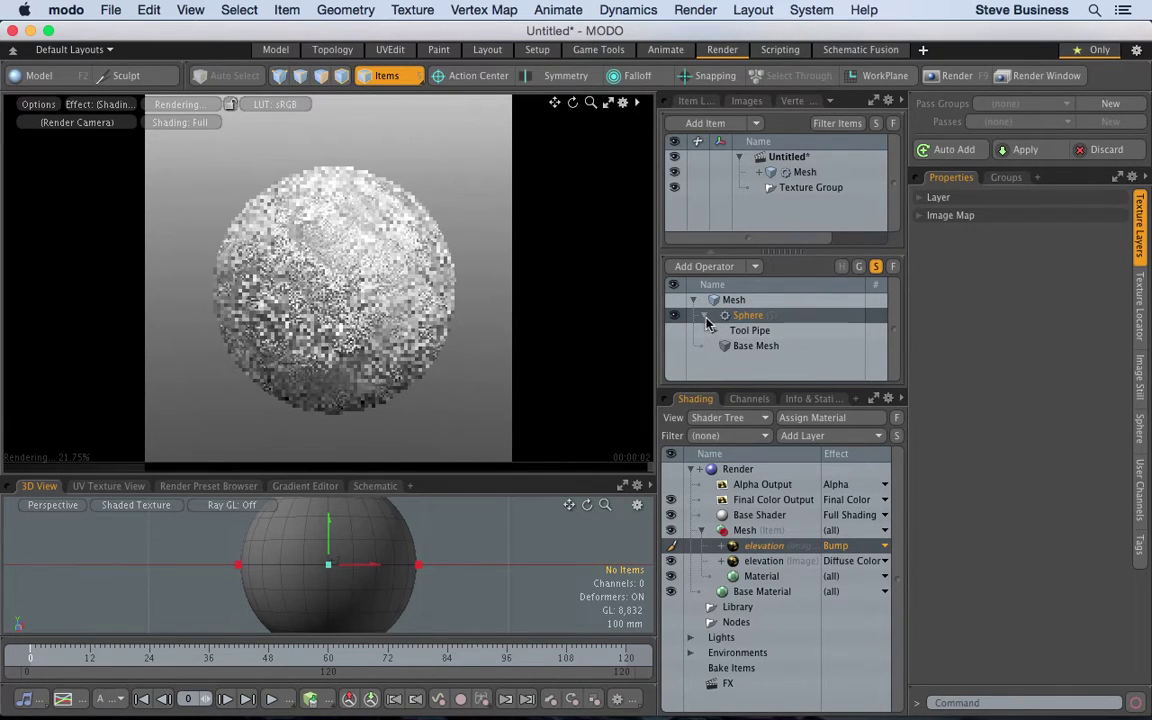
pyautogui.click(705, 316)
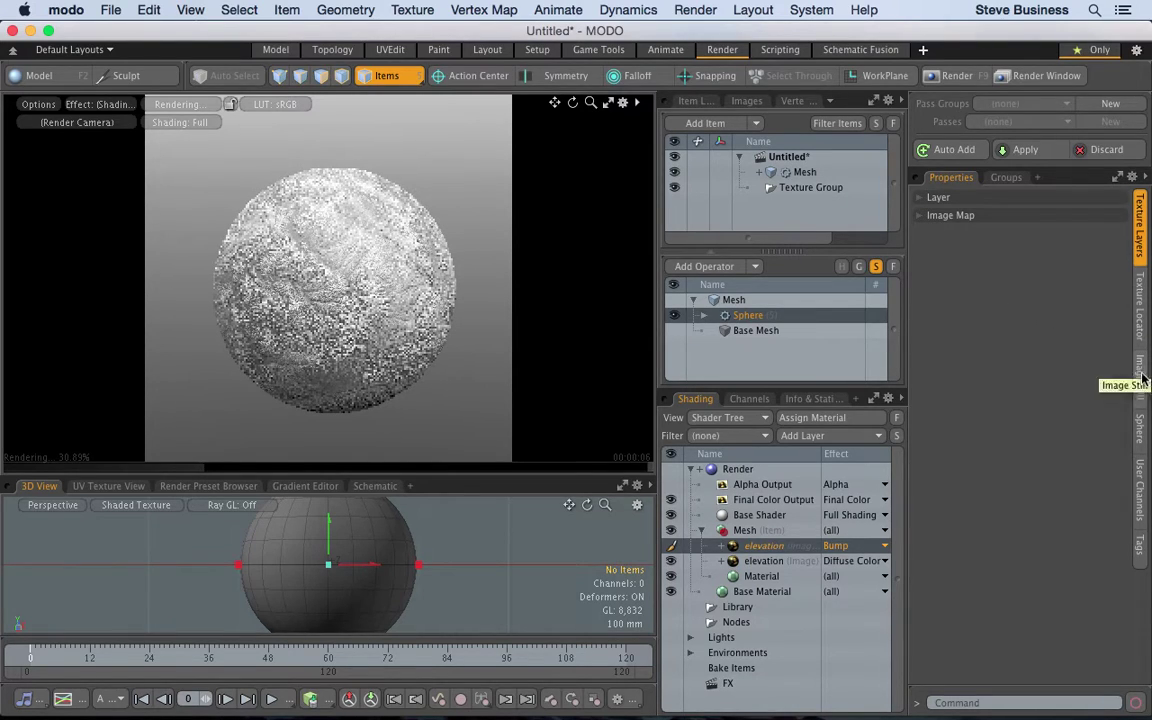
pyautogui.click(1143, 430)
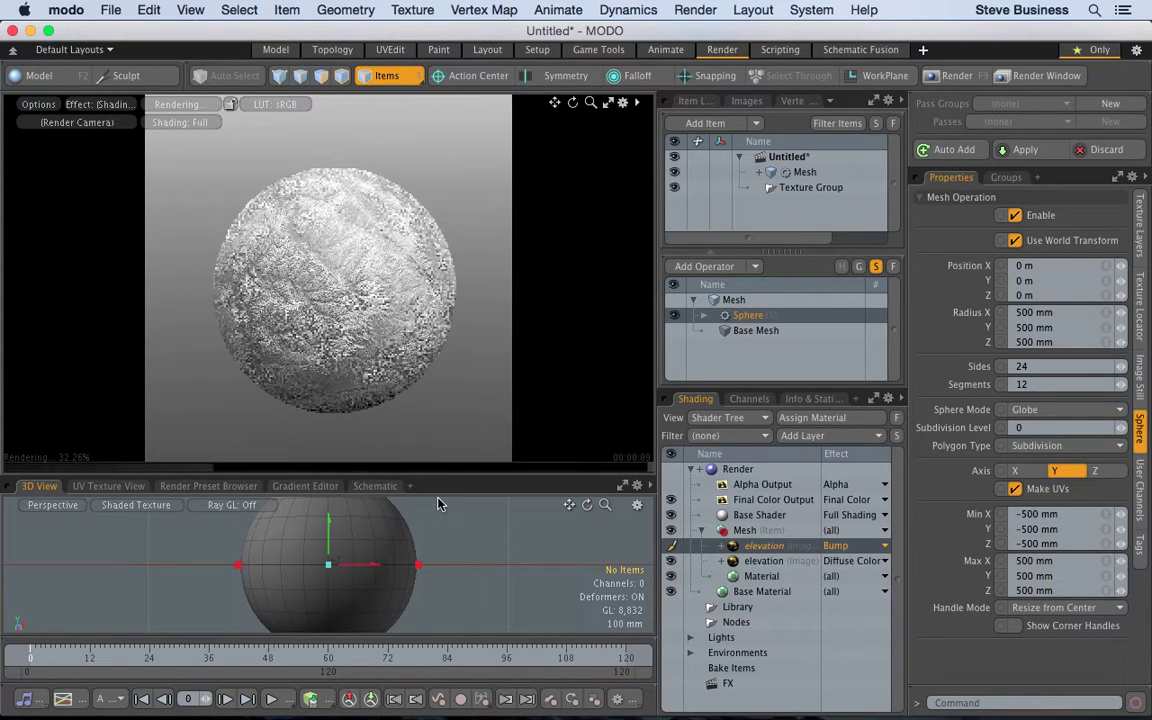
pyautogui.moveTo(438, 496); pyautogui.dragTo(436, 418)
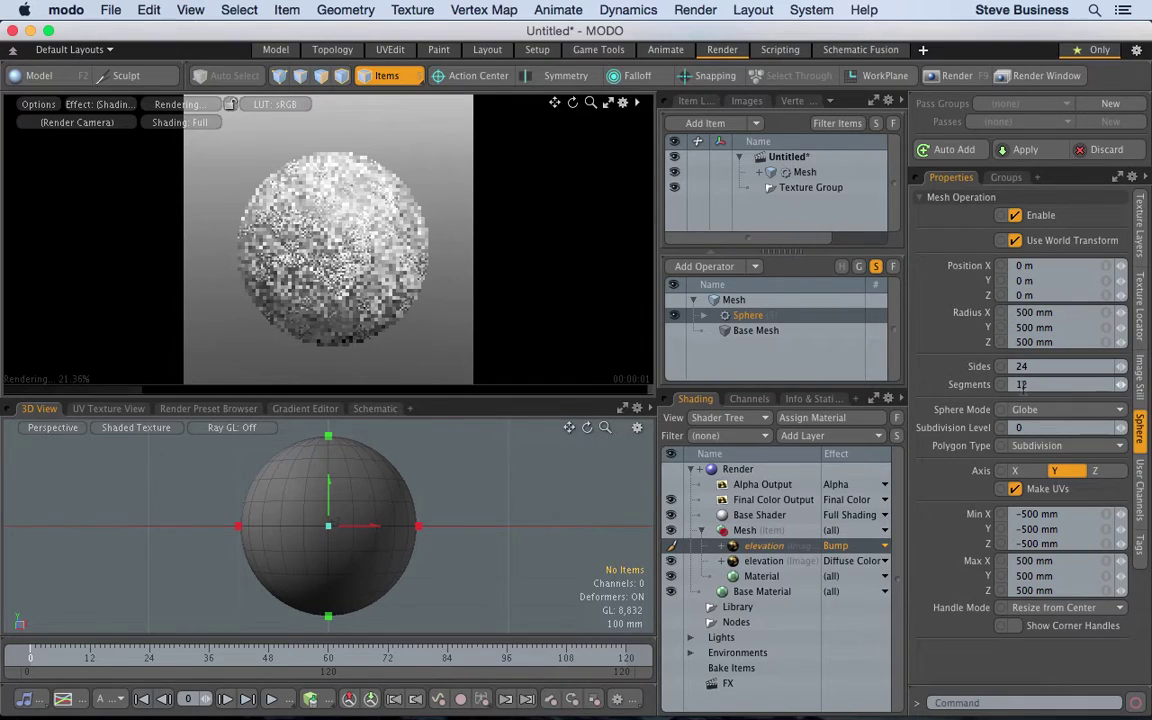
# - Try the Globe sphere with 6 sides and 6 segments, and reduce both values to 3
pyautogui.click(1030, 367)
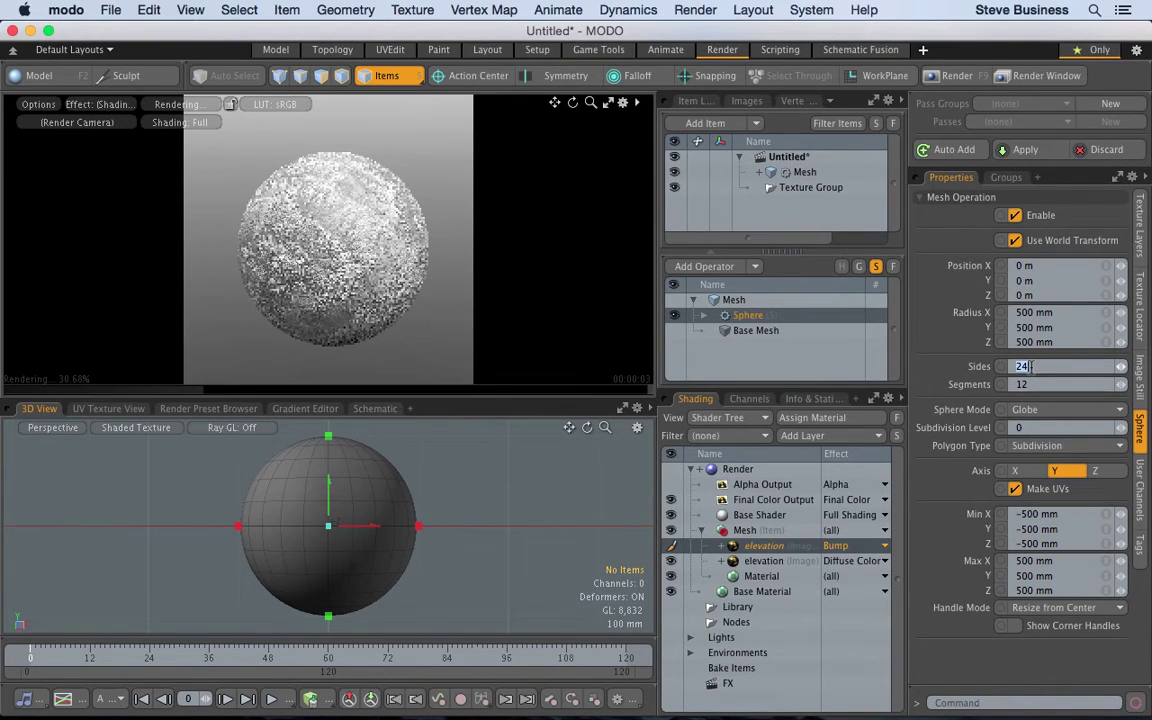
pyautogui.write('6')
pyautogui.press('Tab')
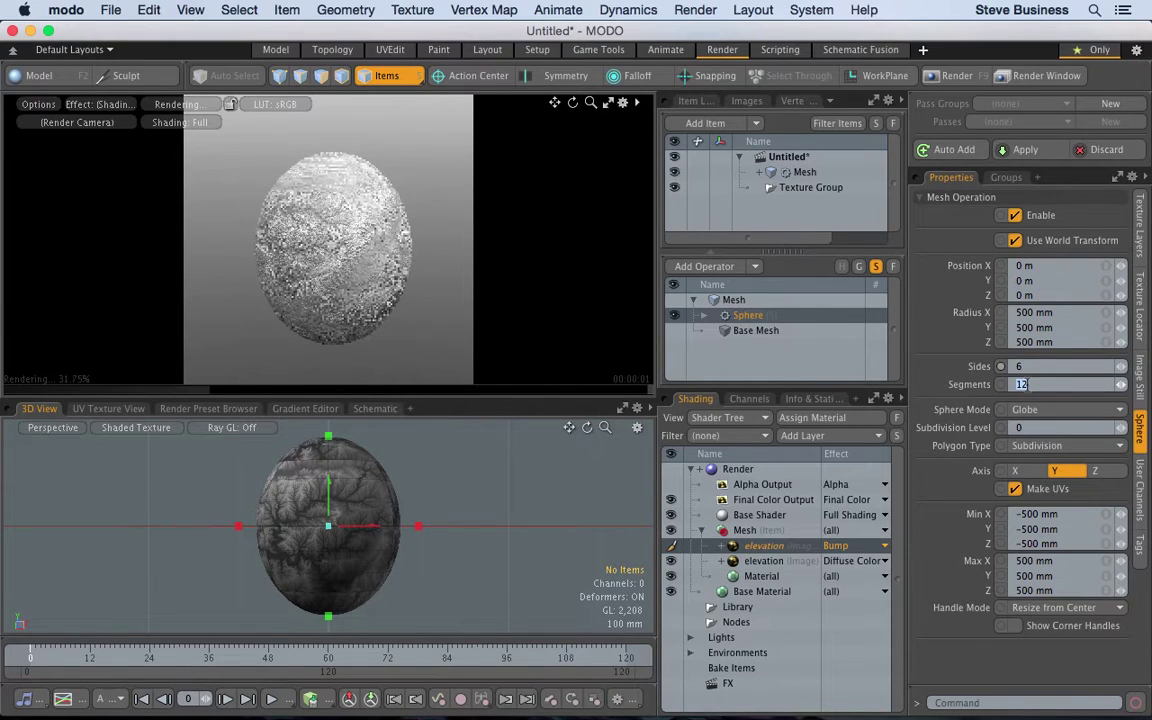
pyautogui.write('6')
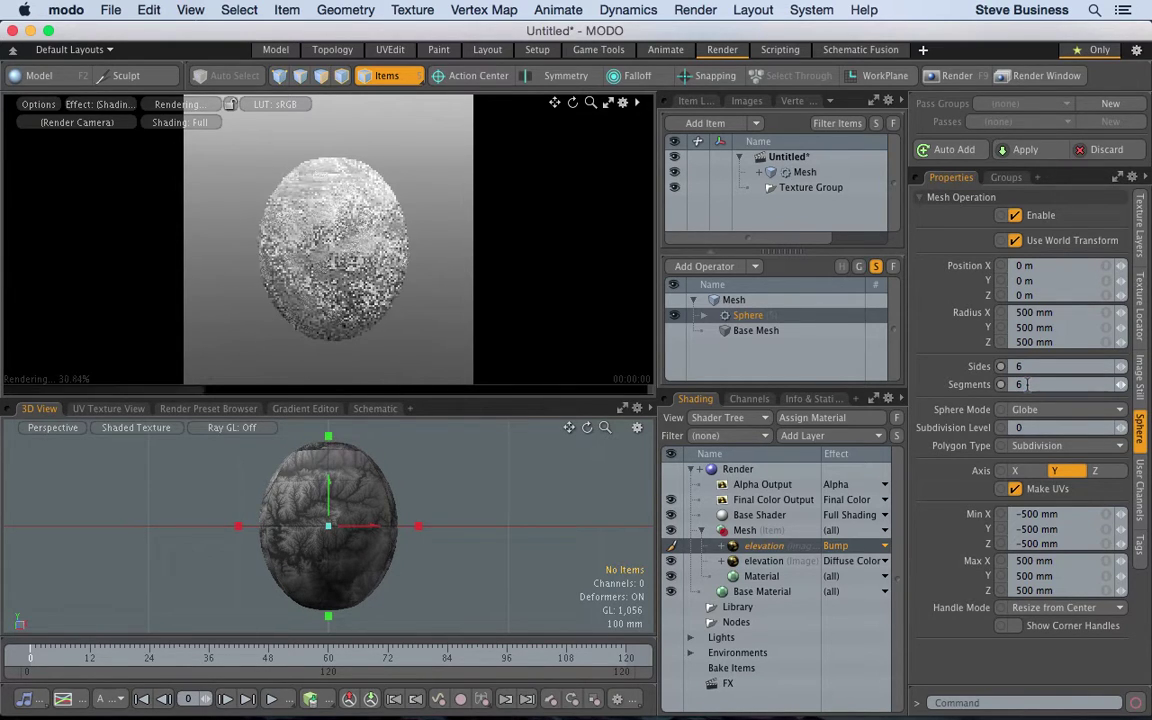
pyautogui.press('BackSpace')
pyautogui.write('3')
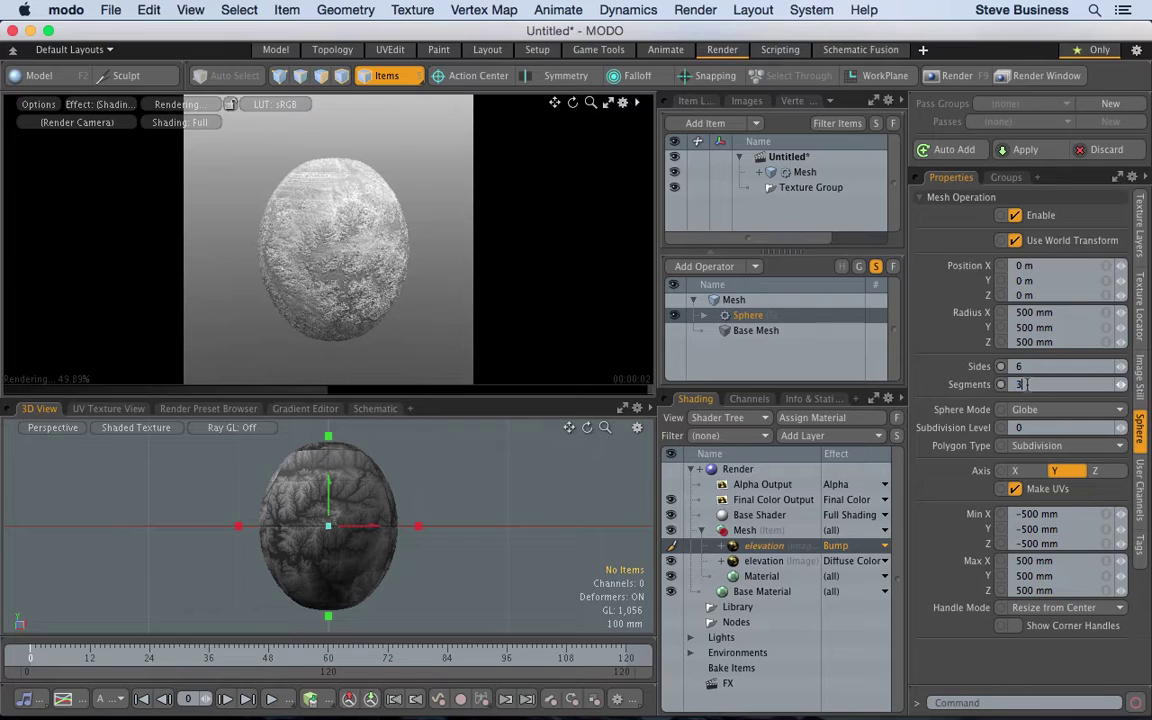
pyautogui.click(1025, 367)
pyautogui.write('3')
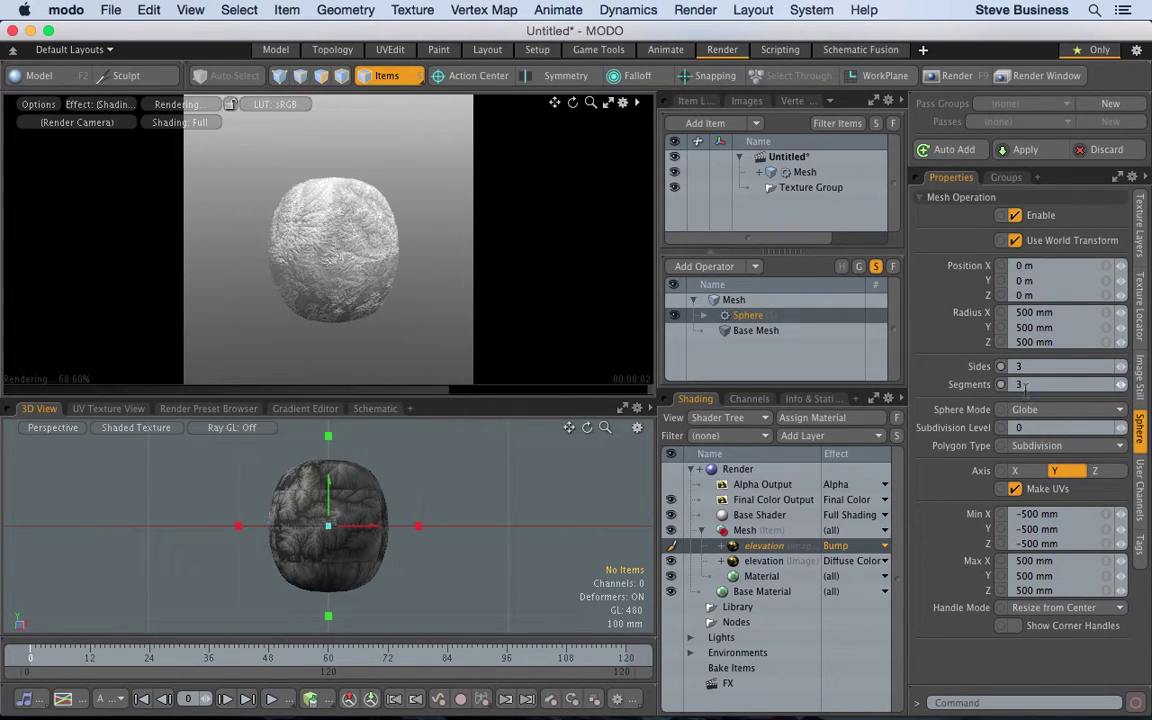
pyautogui.click(1026, 385)
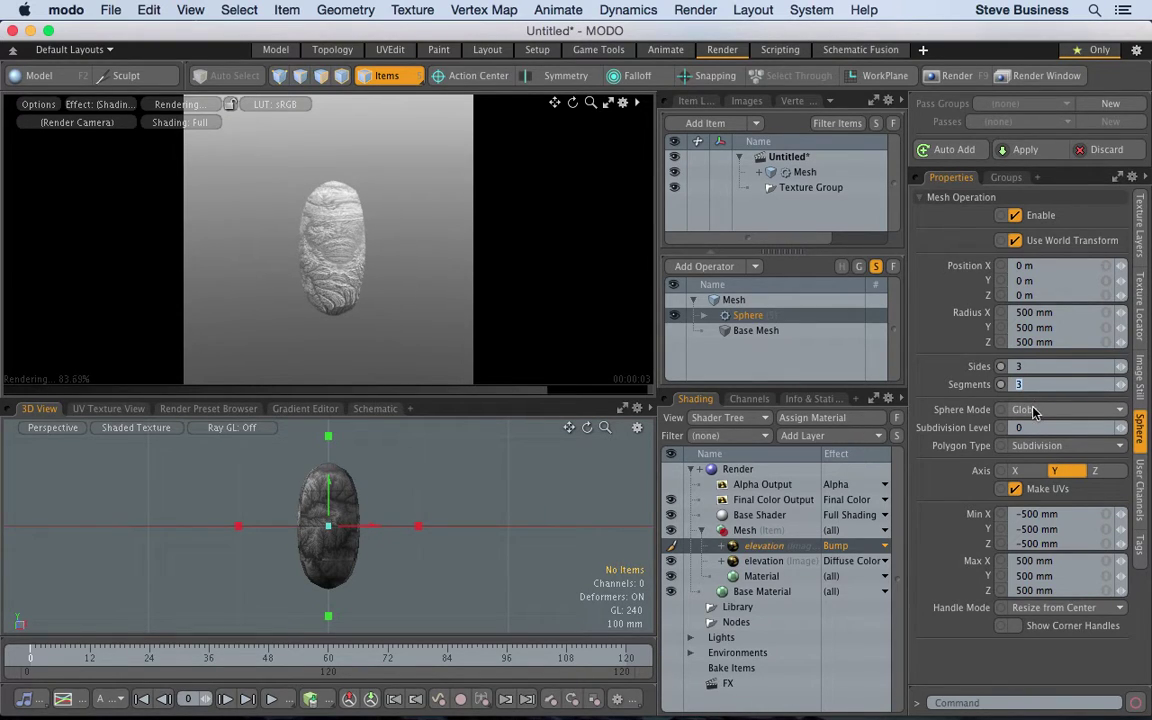
# - Set the sphere mode to Quadball and both the sides and segments to 5
pyautogui.click(1033, 410)
pyautogui.click(1032, 422)
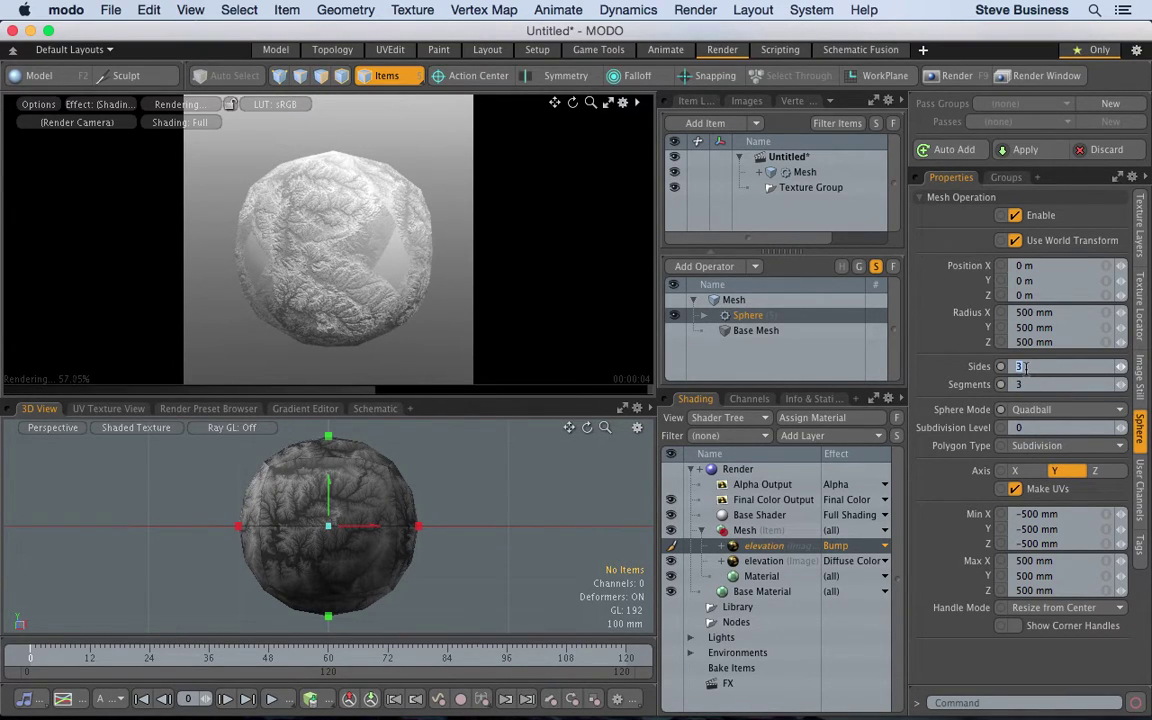
pyautogui.write('5')
pyautogui.click(1021, 384)
pyautogui.write('5')
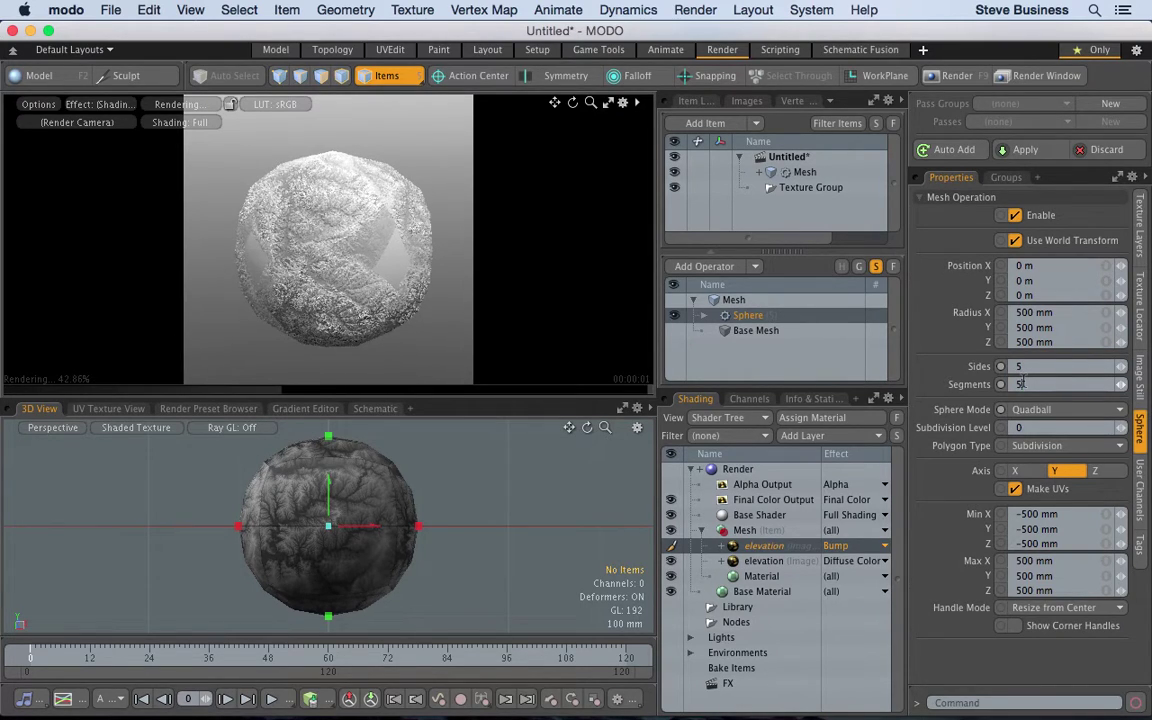
pyautogui.press('Return')
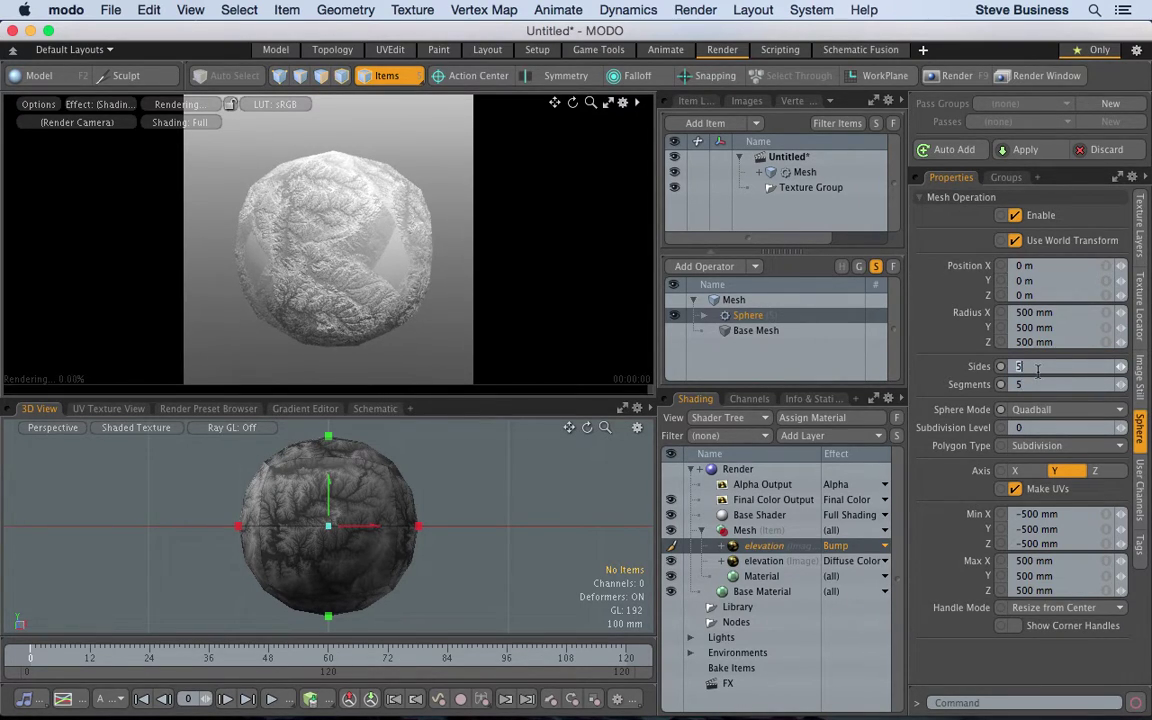
# - Set the sphere's subdivision level to 2 and change its mode to Tesselation
pyautogui.click(1023, 427)
pyautogui.write('2')
pyautogui.press('Return')
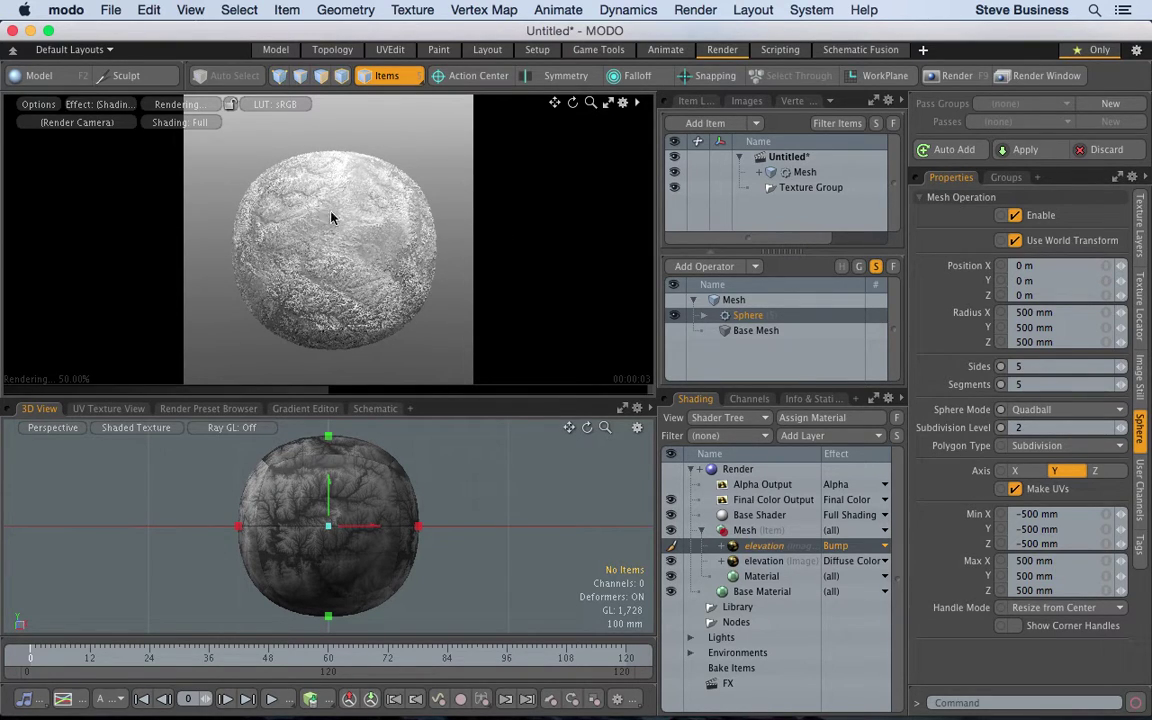
pyautogui.click(1064, 409)
pyautogui.click(1068, 417)
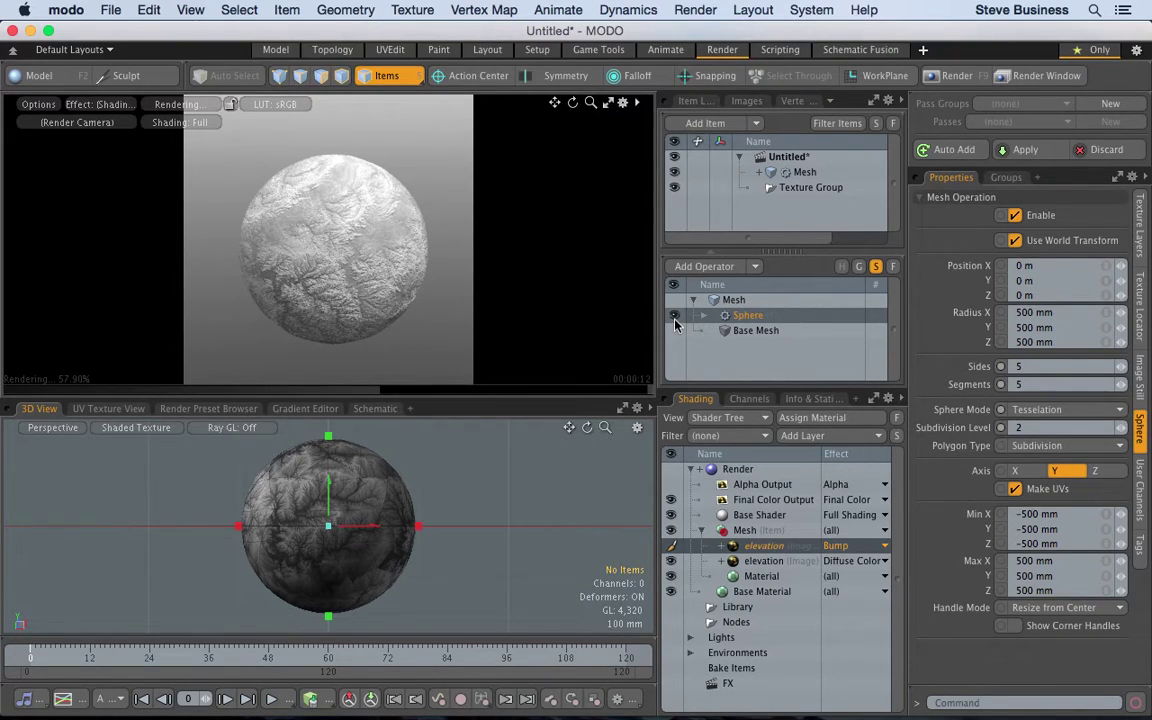
# - Try to toggle the Sphere operation's visibility, dismiss the alert, and select the parent Mesh item
pyautogui.click(675, 322)
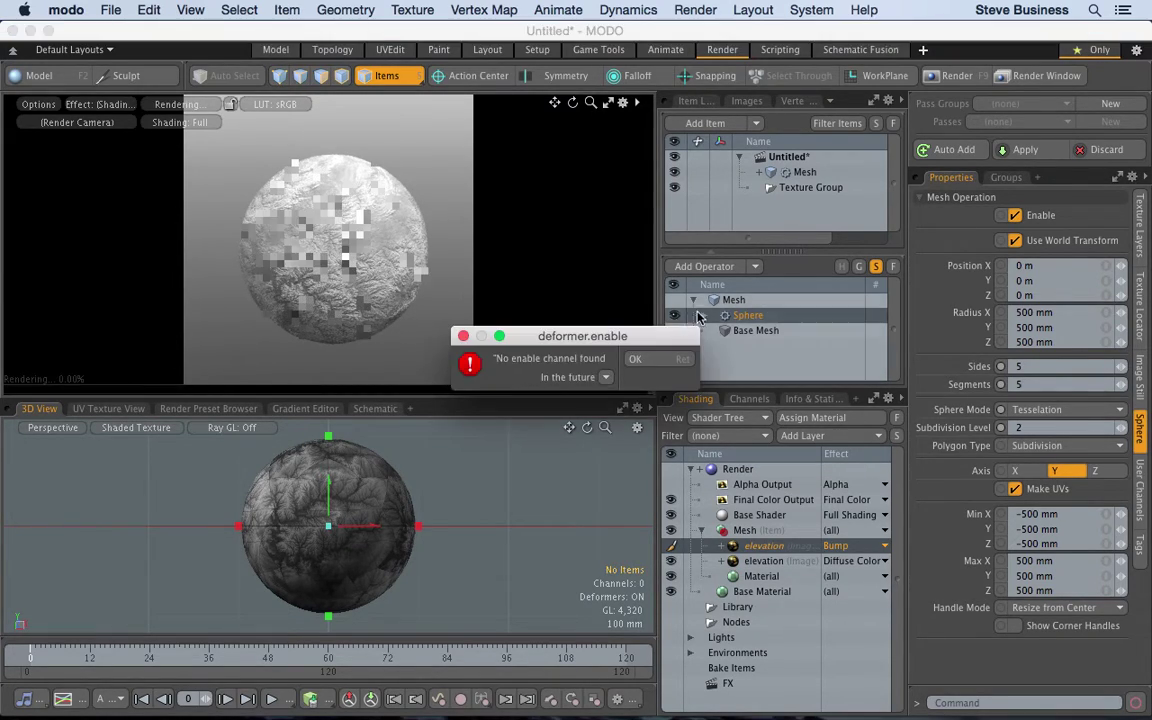
pyautogui.click(657, 355)
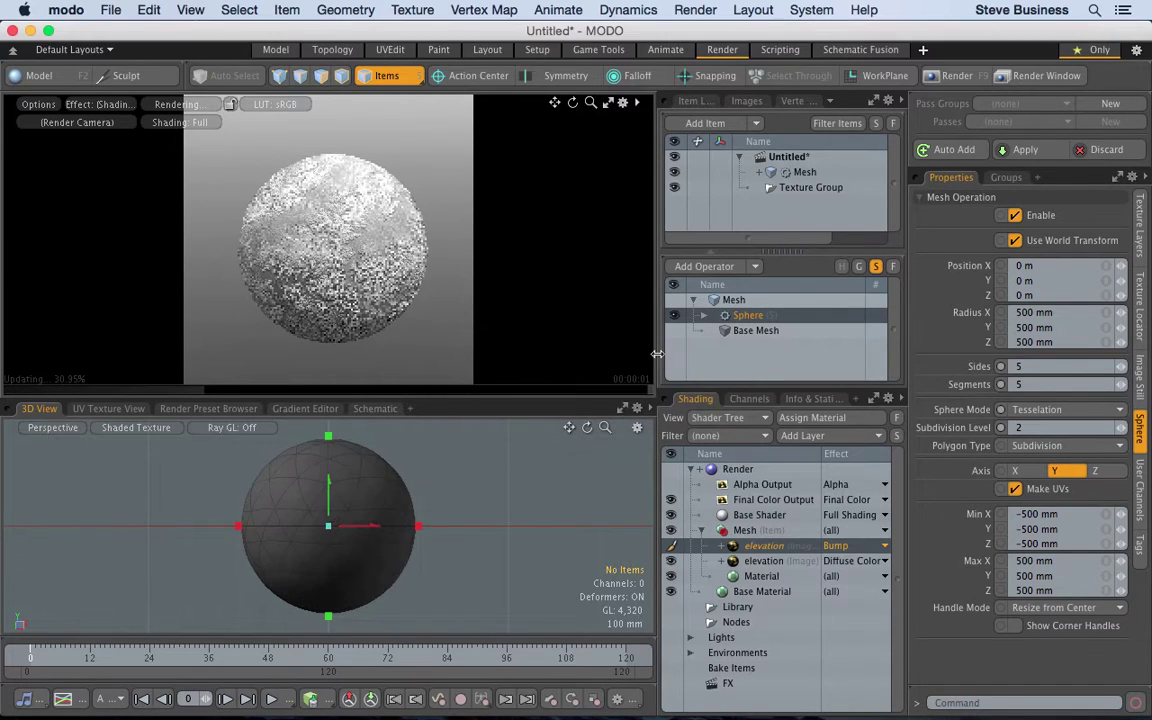
pyautogui.click(734, 300)
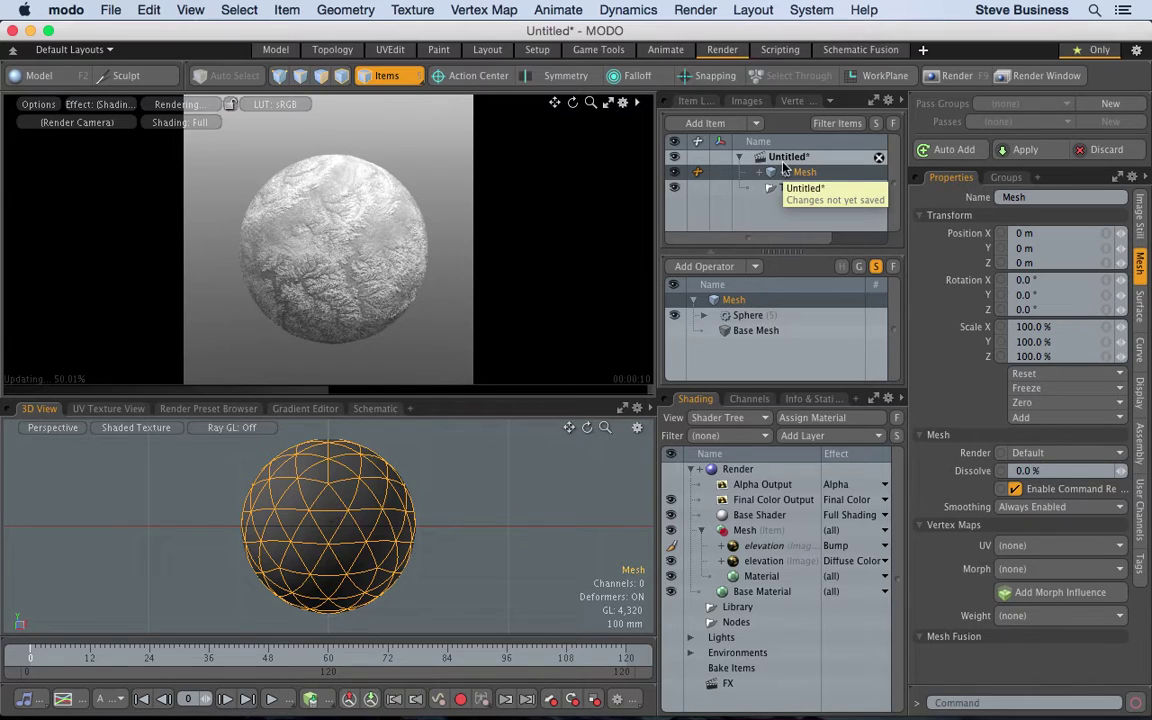
# - Save the untitled scene under the file name 1
pyautogui.click(786, 160)
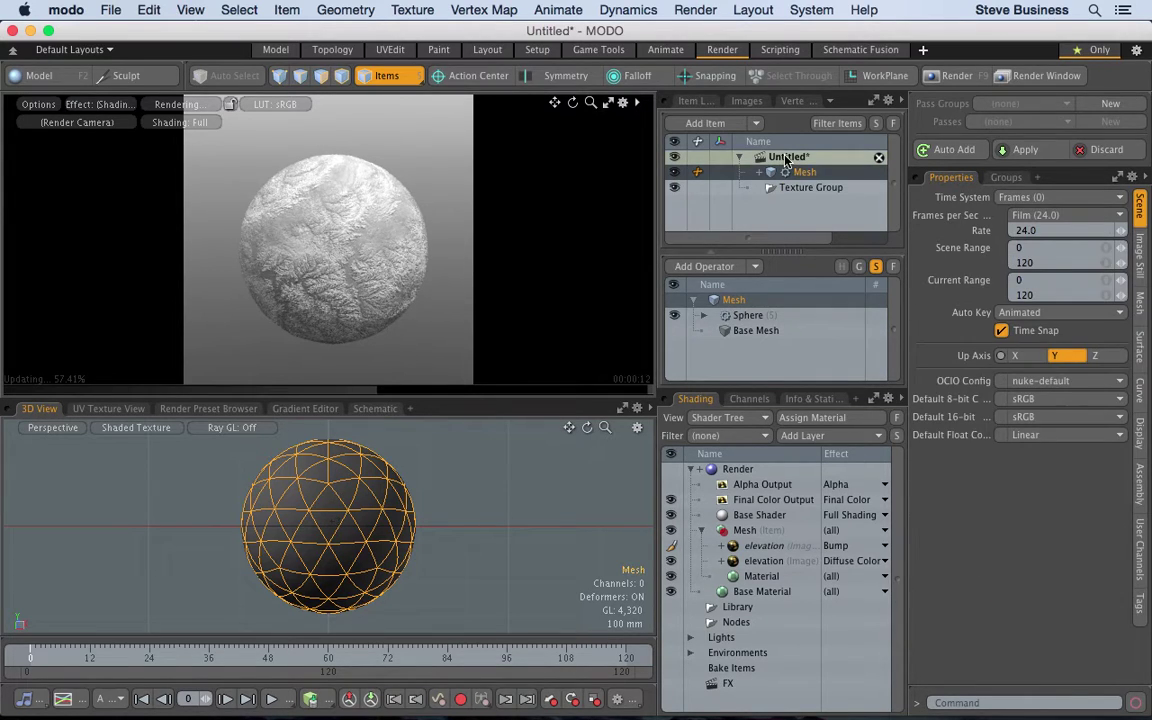
pyautogui.press('super+s')
pyautogui.write('1')
pyautogui.press('super+shift+d')
pyautogui.press('Return')
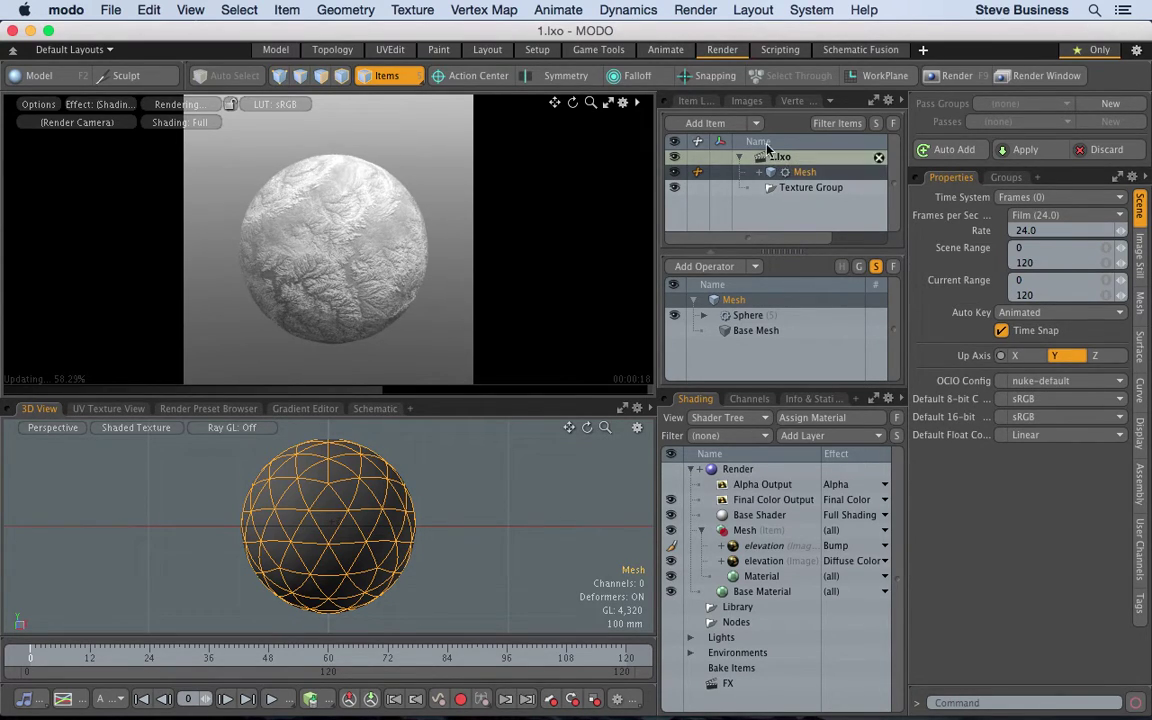
# - Add a second mesh item to the scene and hide the original Mesh
pyautogui.moveTo(761, 255); pyautogui.dragTo(761, 289)
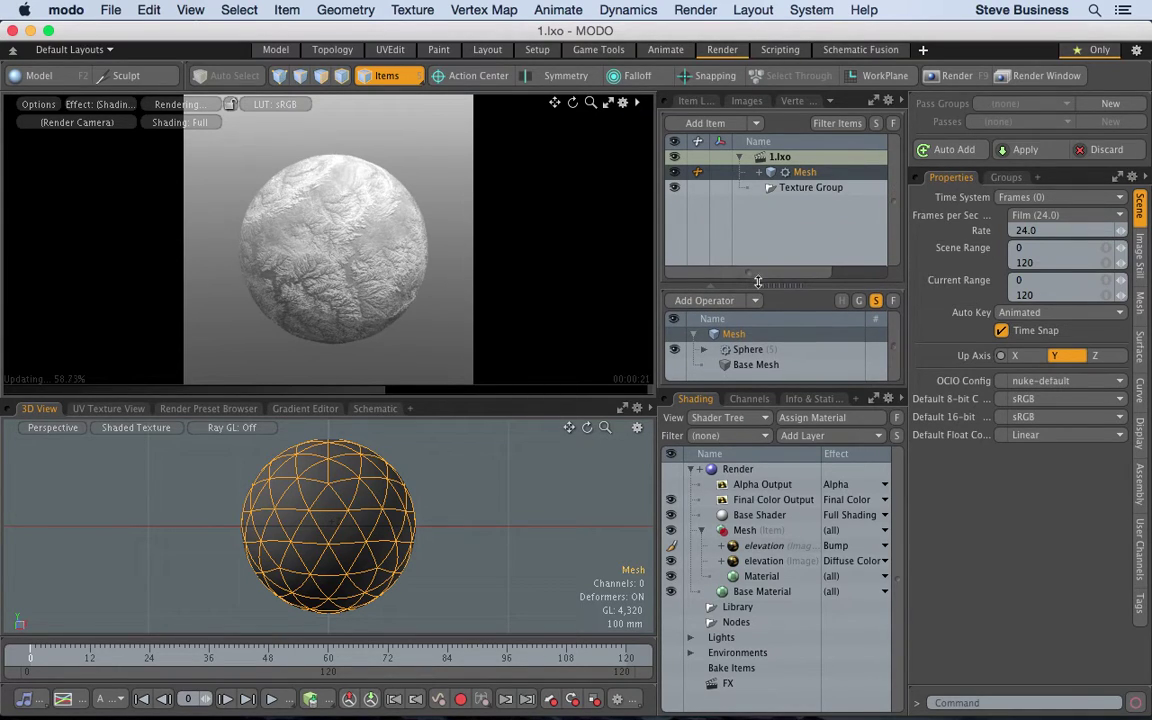
pyautogui.click(756, 124)
pyautogui.moveTo(757, 144)
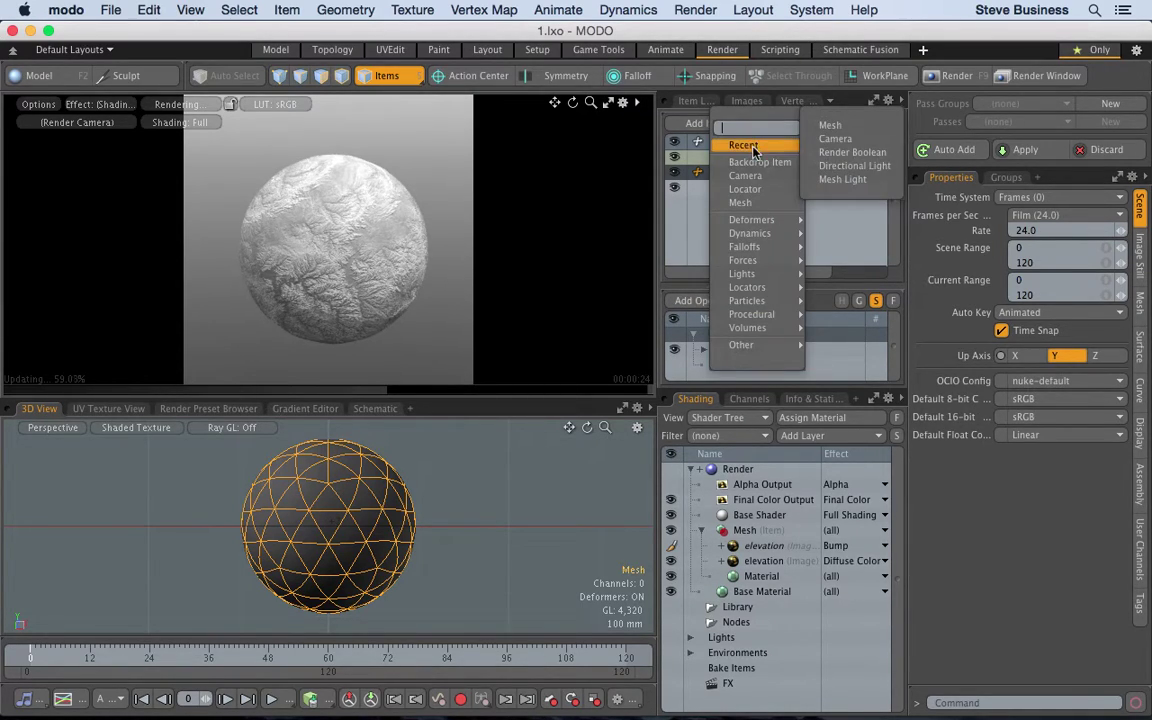
pyautogui.click(828, 126)
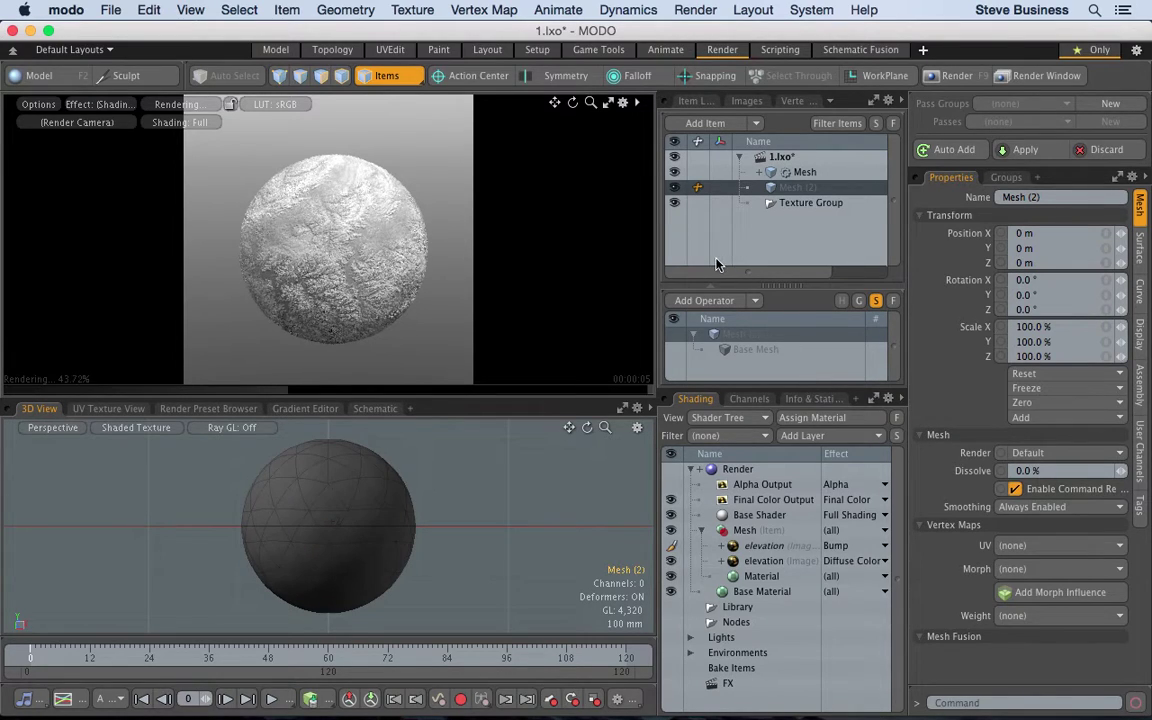
pyautogui.click(674, 172)
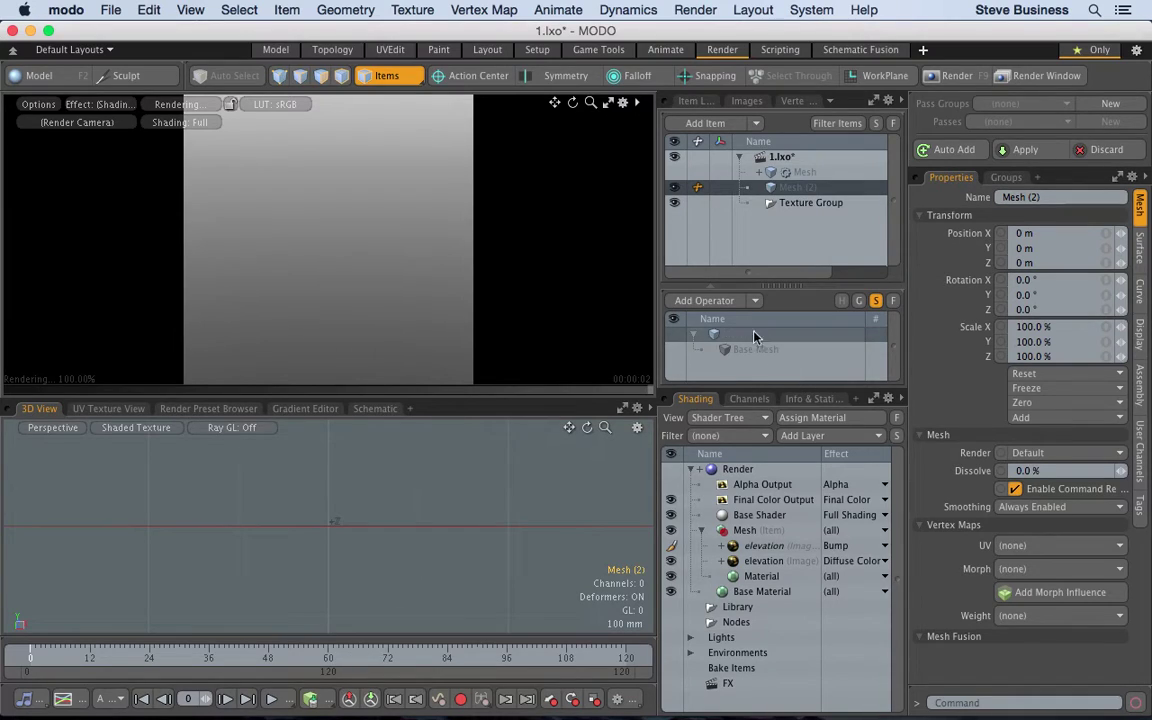
# - Add a procedural Ellipsoid primitive to the new mesh item
pyautogui.click(756, 301)
pyautogui.moveTo(757, 318)
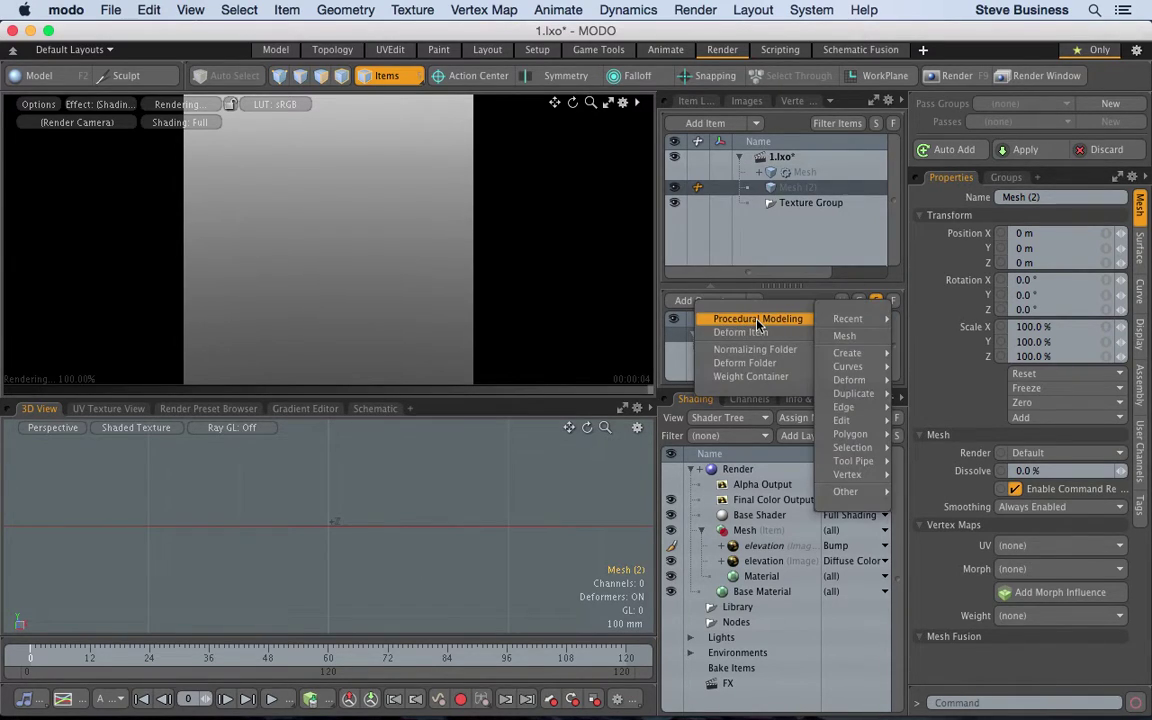
pyautogui.moveTo(842, 369)
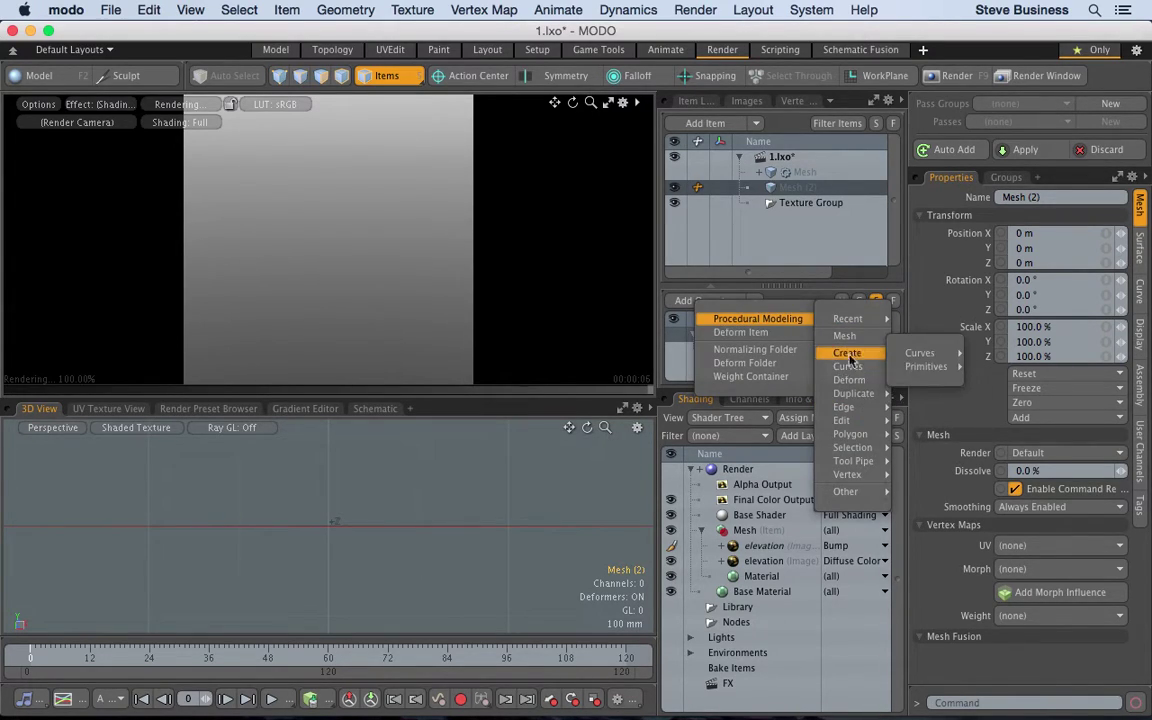
pyautogui.moveTo(915, 368)
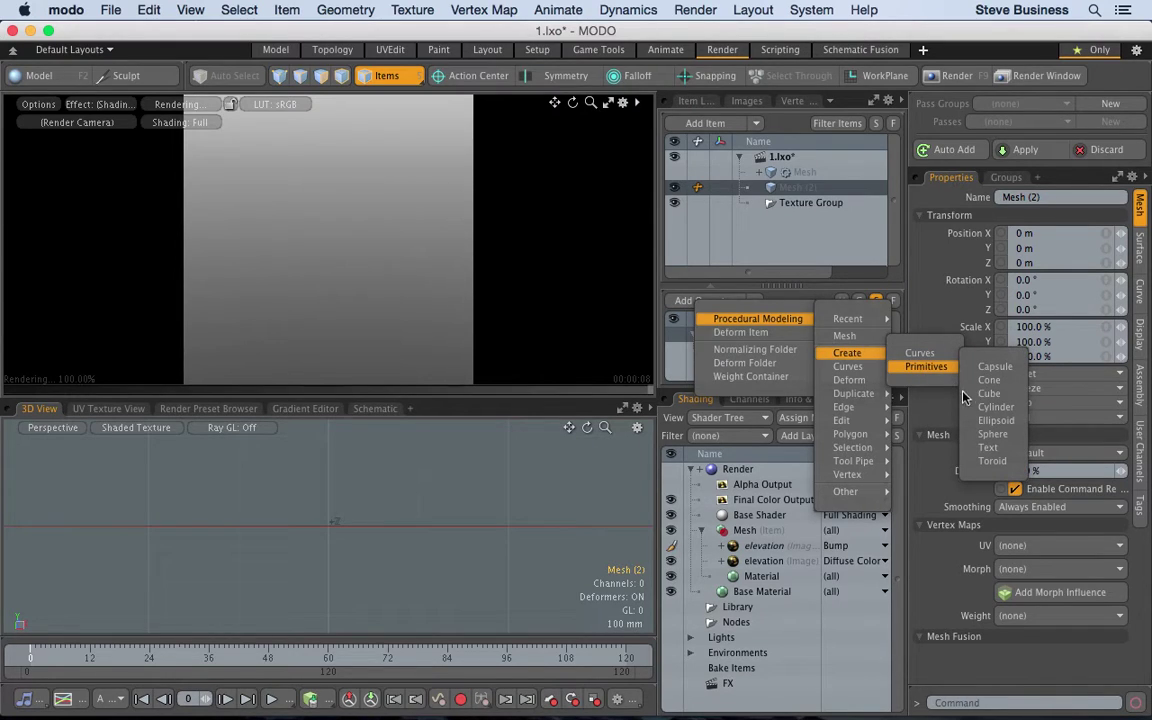
pyautogui.click(990, 421)
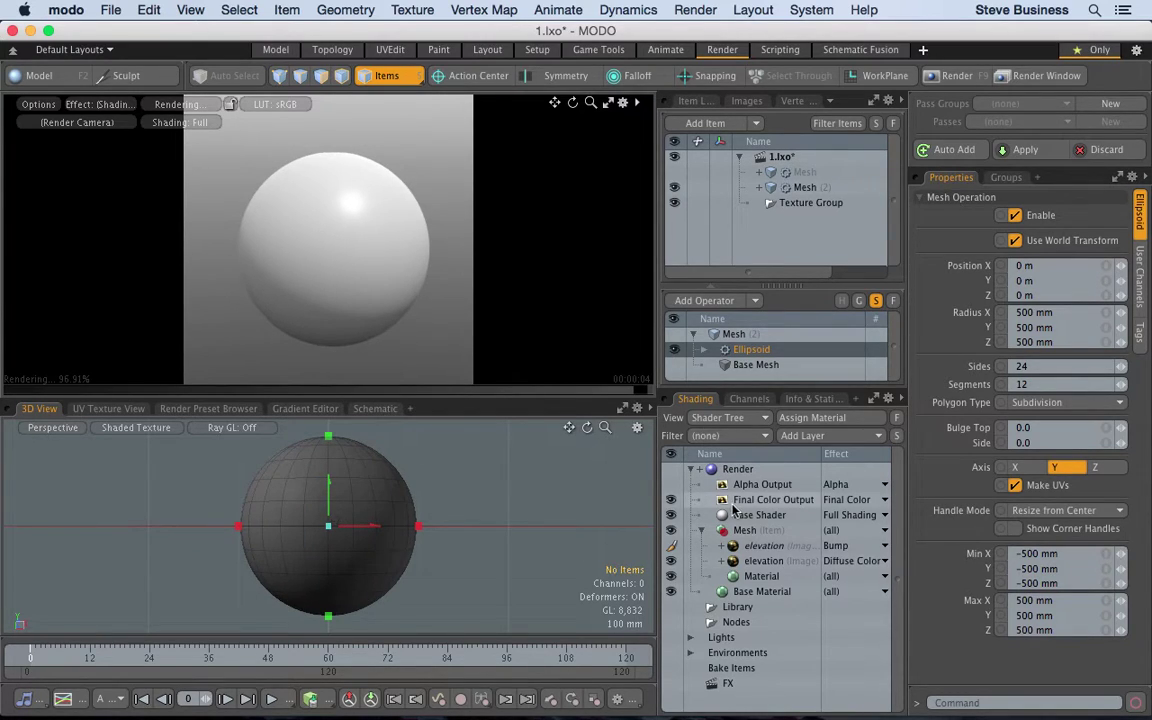
# - Select the ellipsoid mesh in the 3D view and create an item mask for it
pyautogui.rightClick(386, 500)
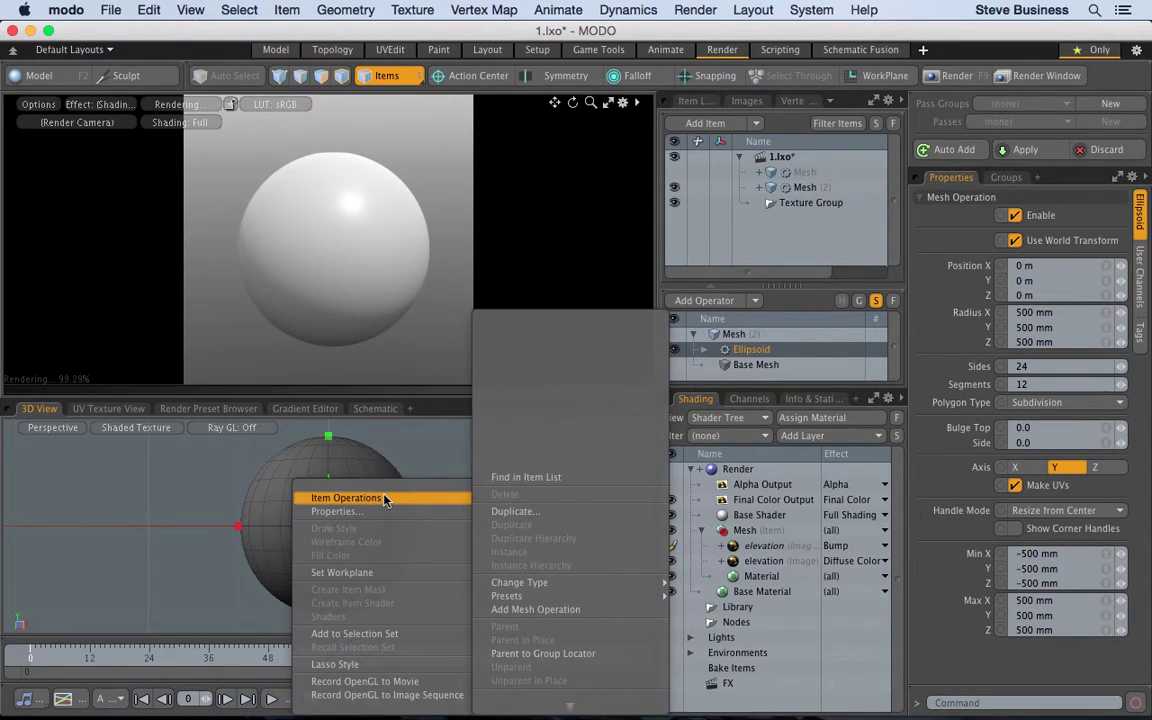
pyautogui.press('Escape')
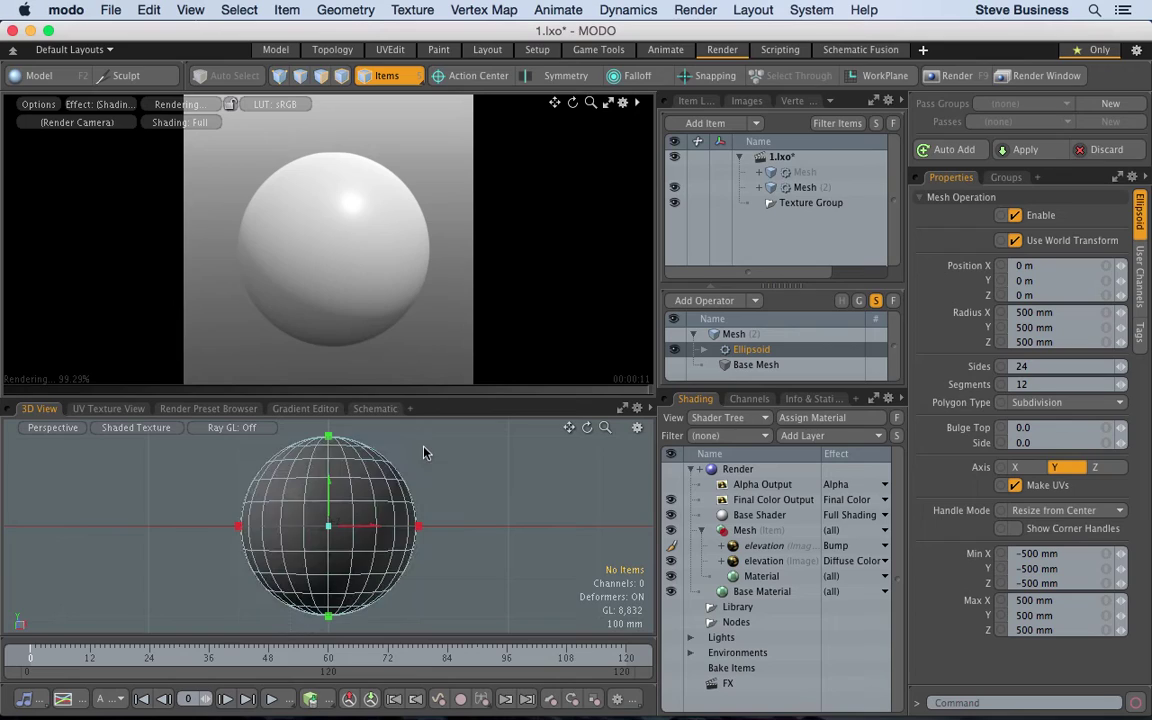
pyautogui.click(386, 489)
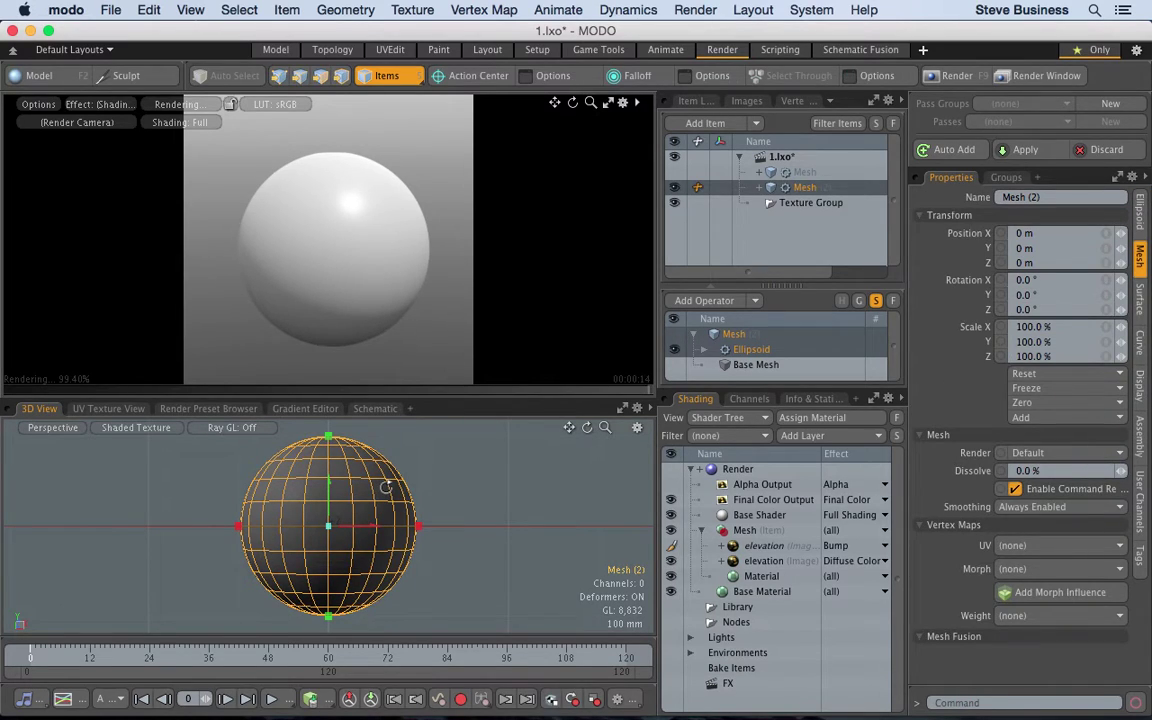
pyautogui.rightClick(383, 500)
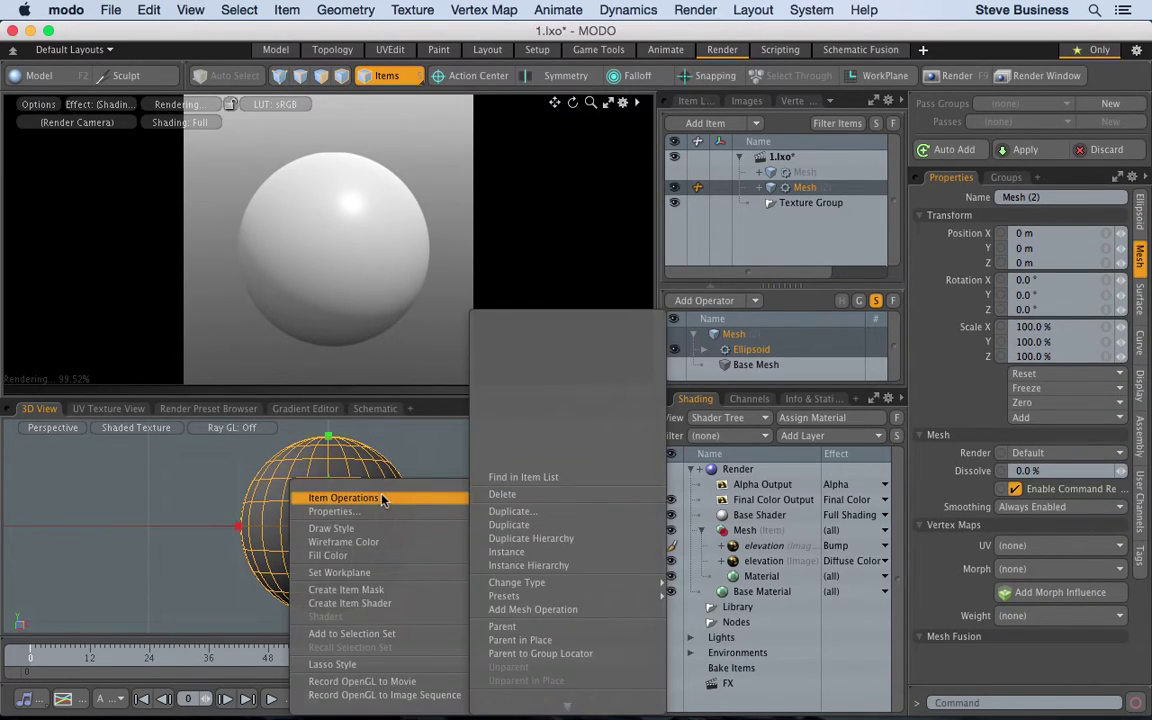
pyautogui.click(368, 591)
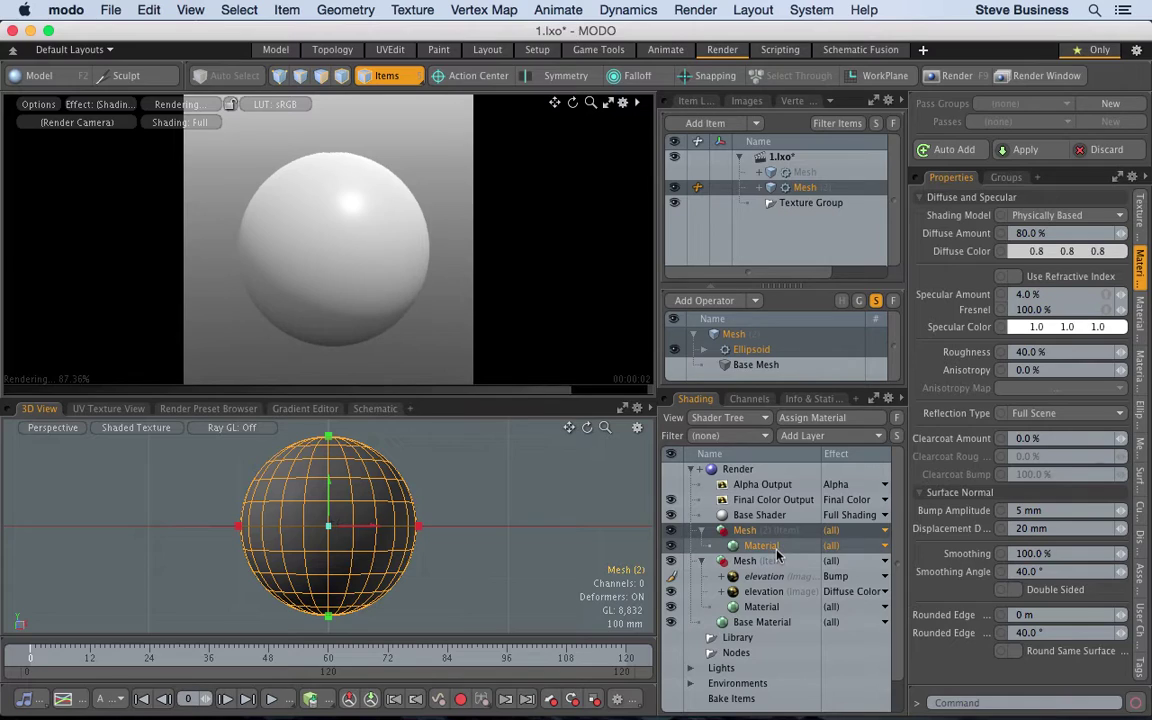
# - Rename the new mesh's mask group in the Shader Tree to Ellipsoid
pyautogui.click(750, 532)
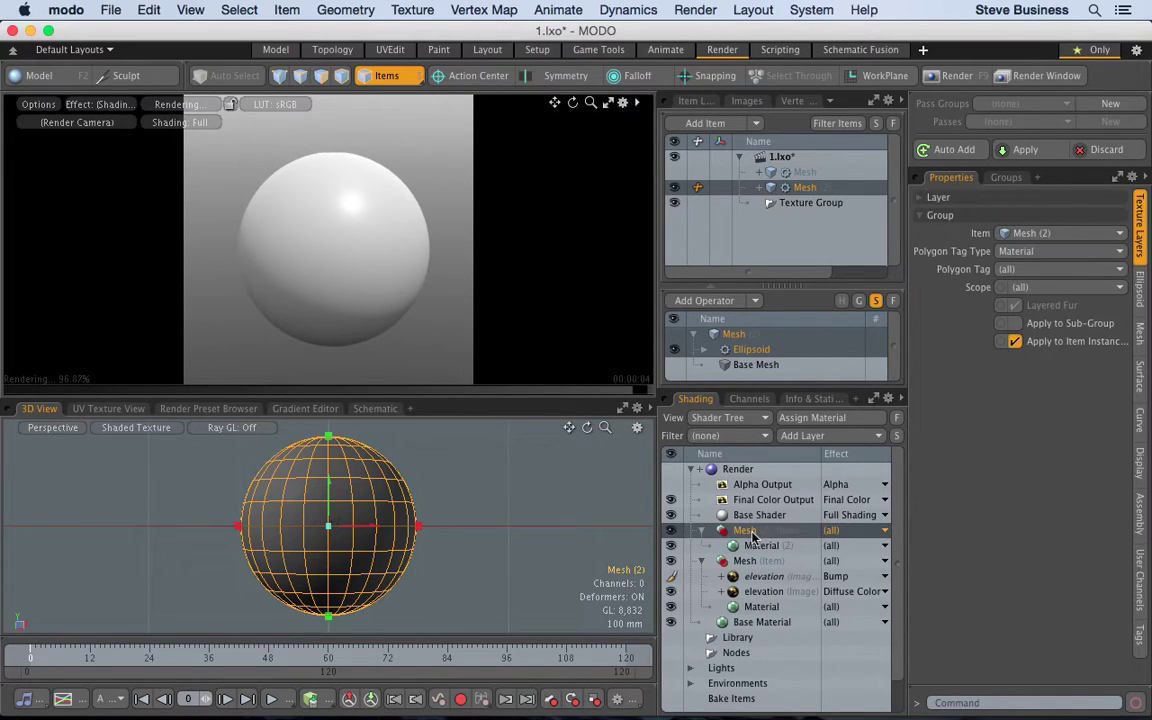
pyautogui.doubleClick(752, 533)
pyautogui.write('Ellipsoid')
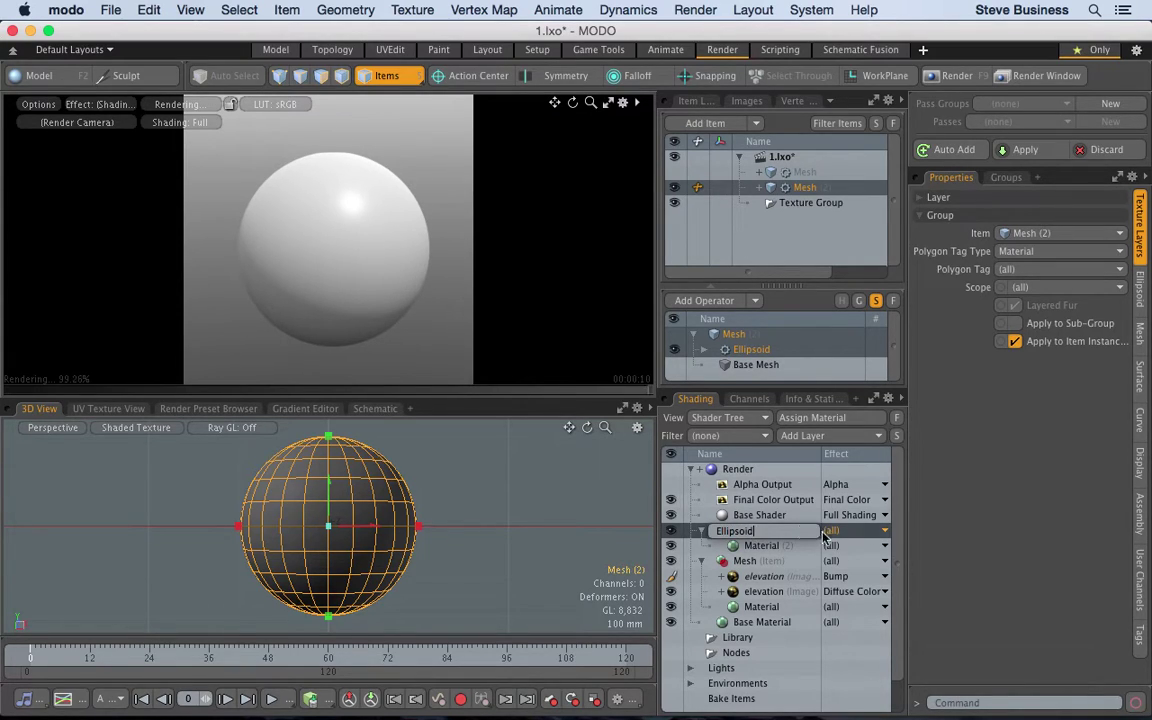
pyautogui.press('Return')
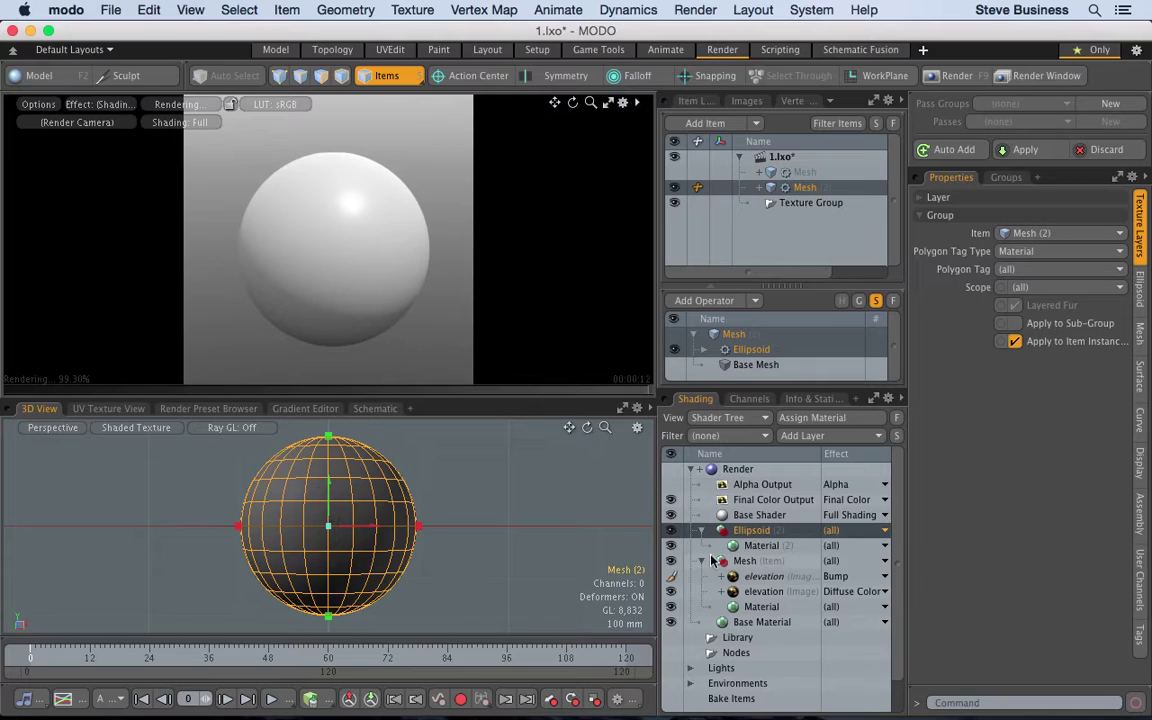
# - Copy the original Mesh group's Material and select the Ellipsoid group's material
pyautogui.click(757, 607)
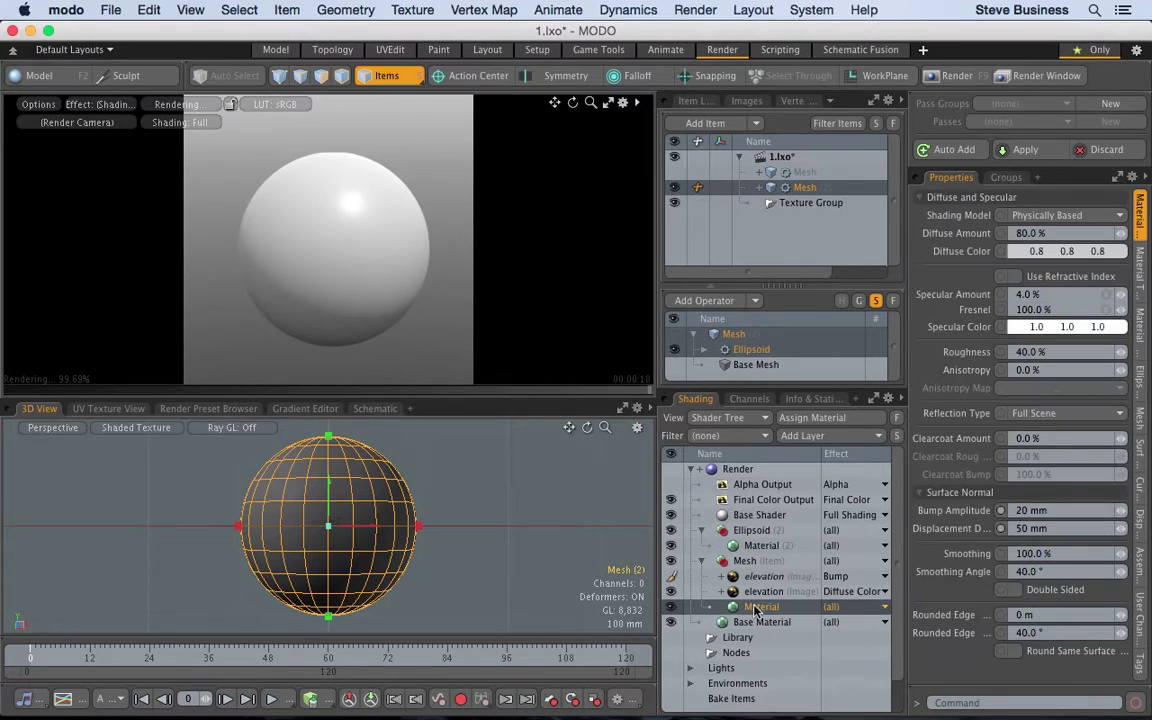
pyautogui.rightClick(757, 608)
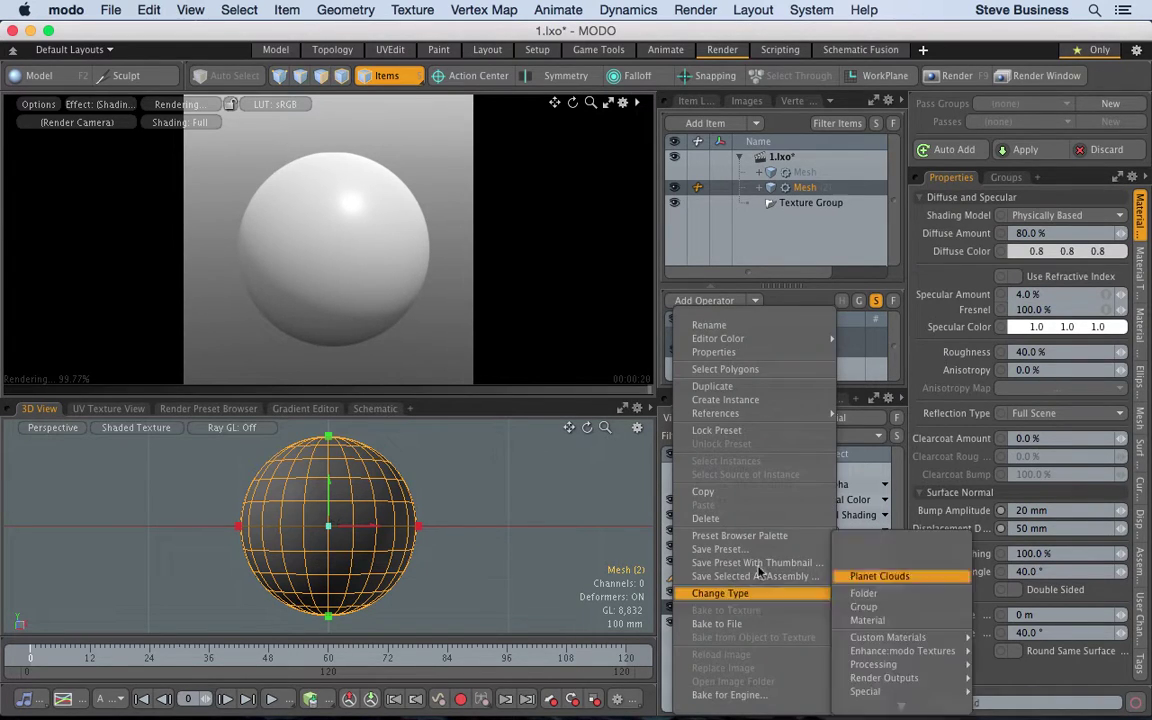
pyautogui.click(718, 491)
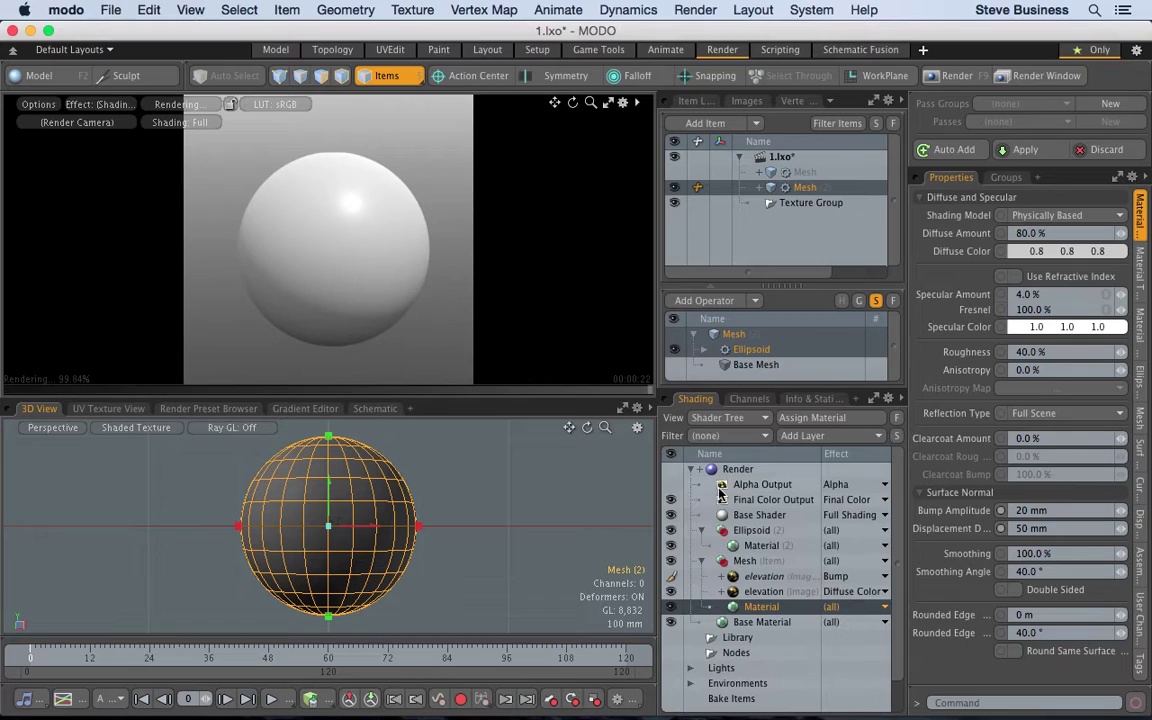
pyautogui.click(757, 546)
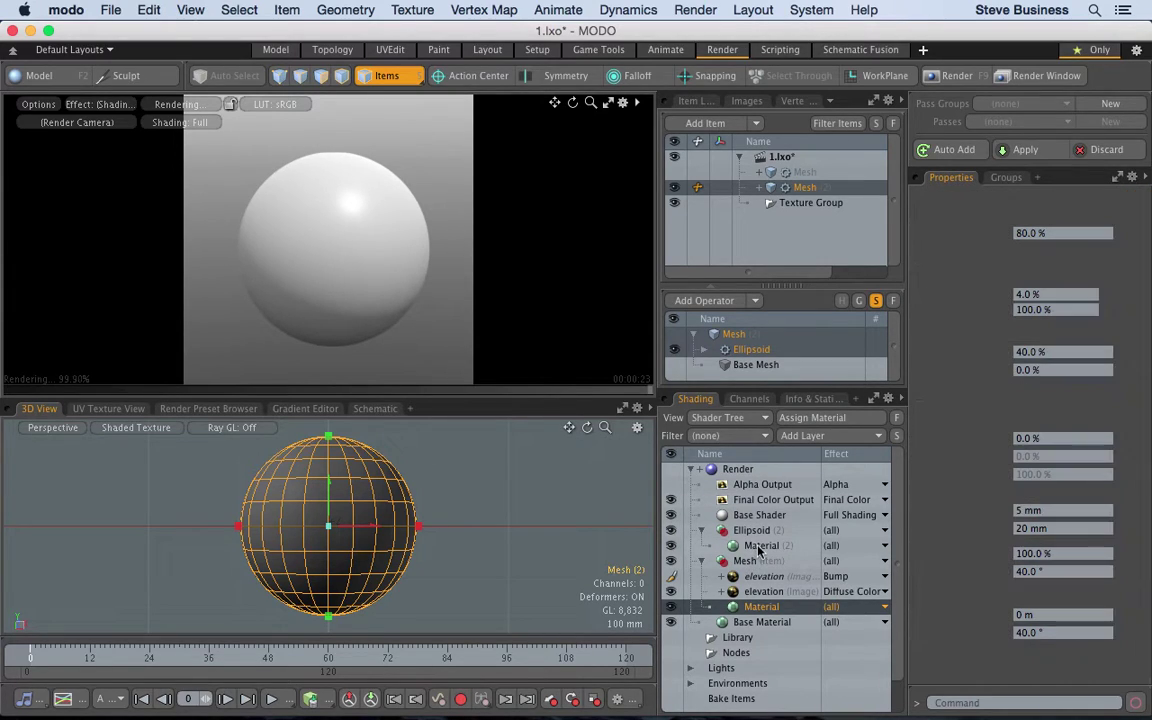
# - Paste the copied settings onto the Ellipsoid group's material and place duplicates of both elevation image layers in that group
pyautogui.rightClick(757, 548)
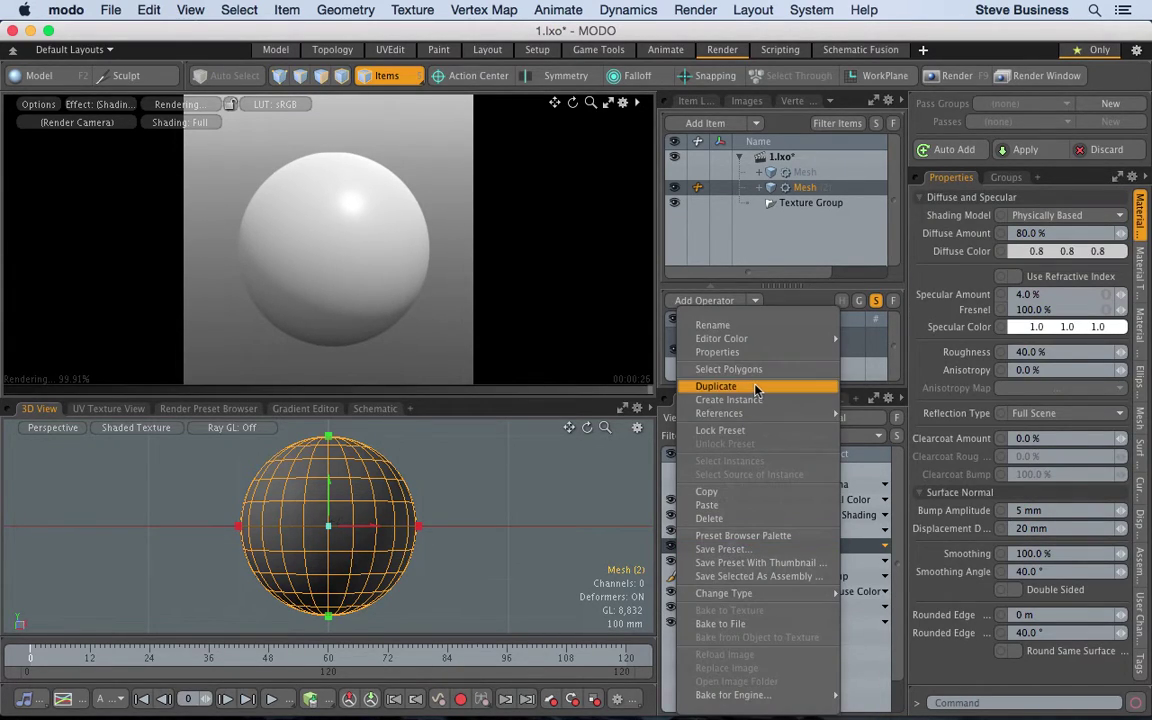
pyautogui.click(726, 505)
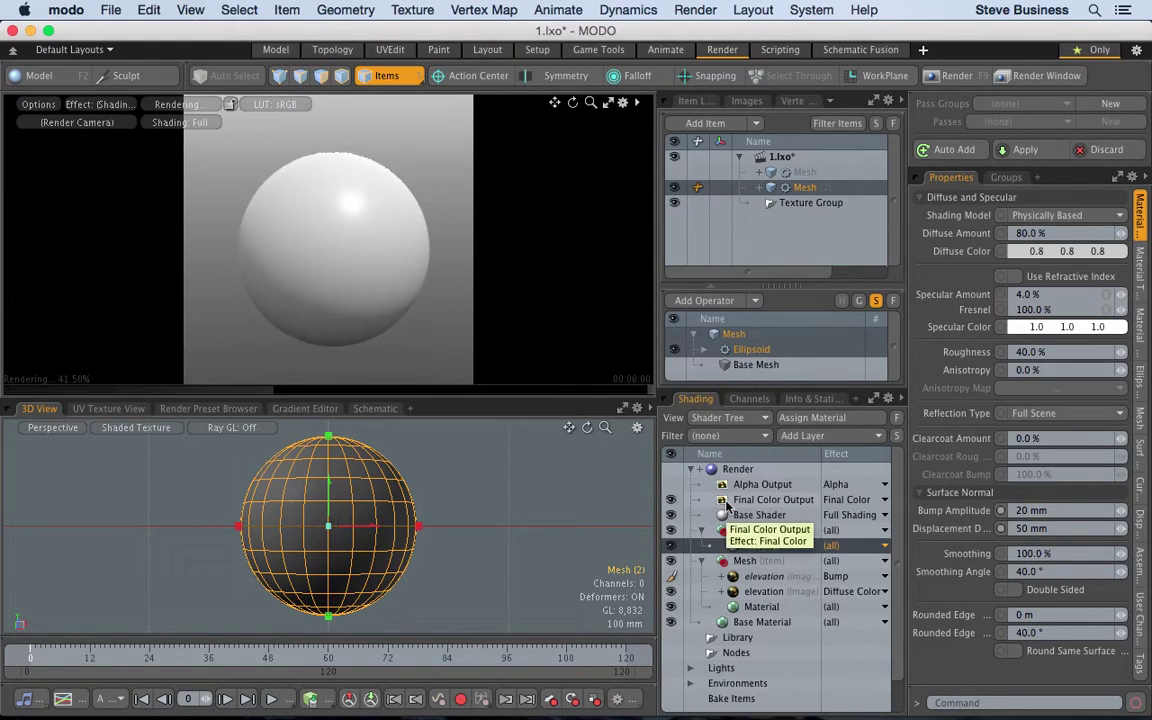
pyautogui.click(762, 592)
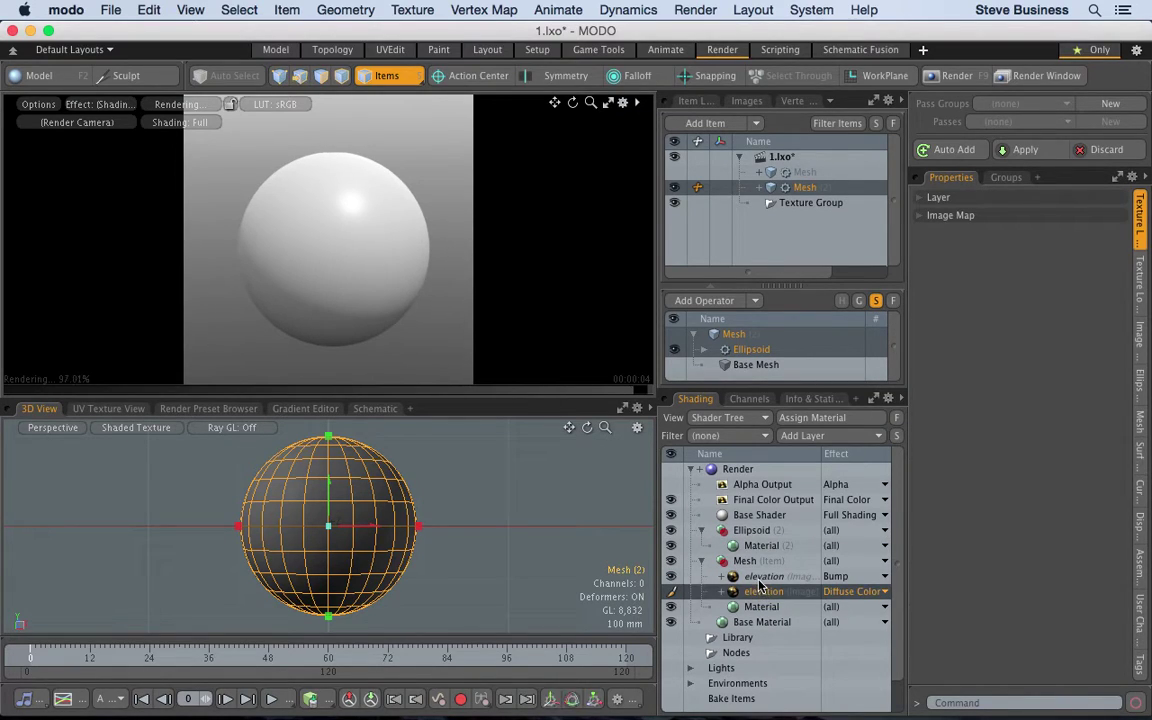
pyautogui.keyDown('shift'); pyautogui.click(758, 578); pyautogui.keyUp('shift')
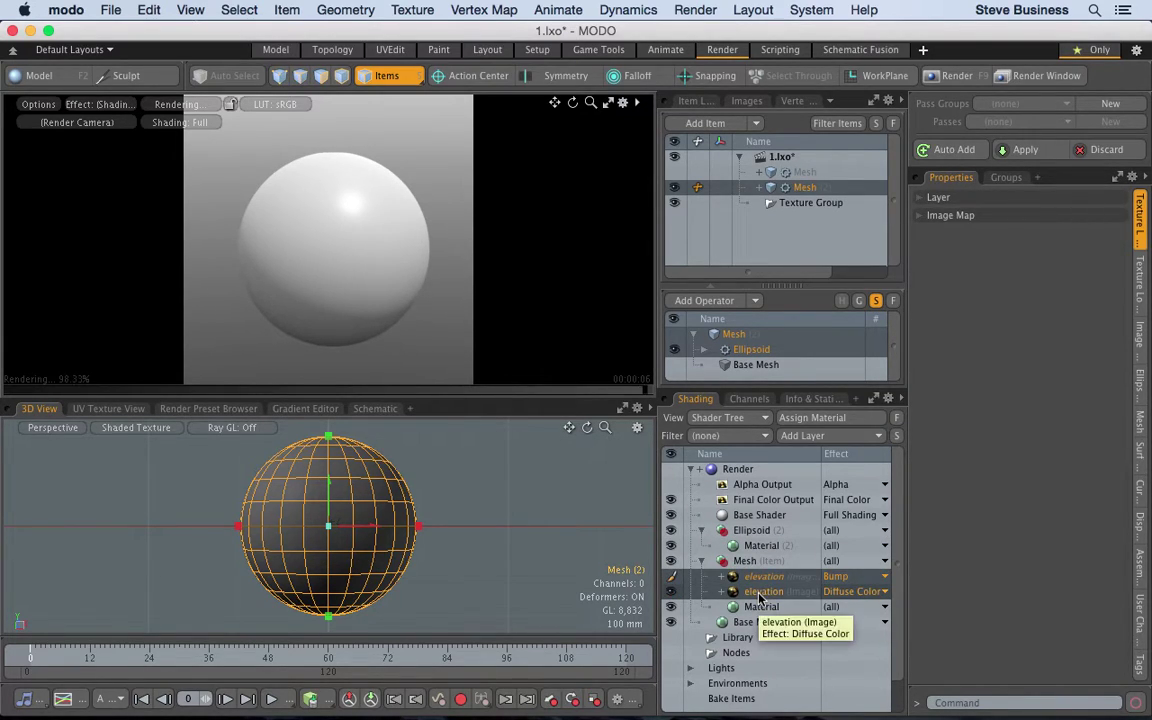
pyautogui.rightClick(760, 598)
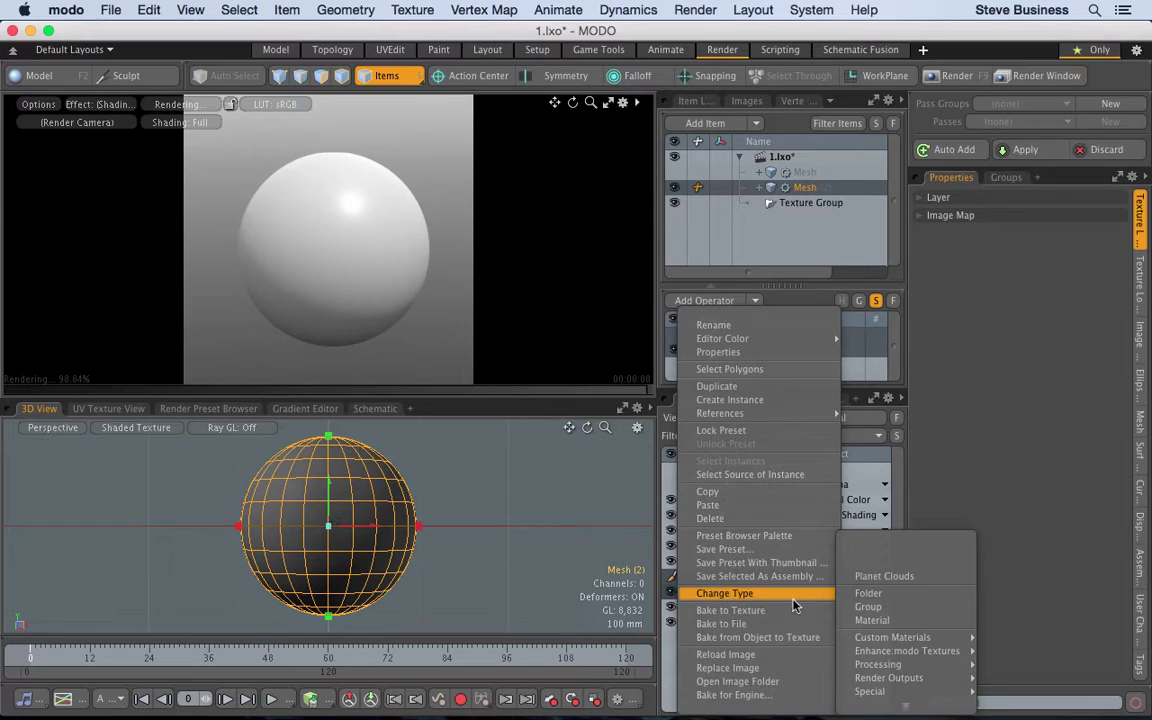
pyautogui.click(735, 387)
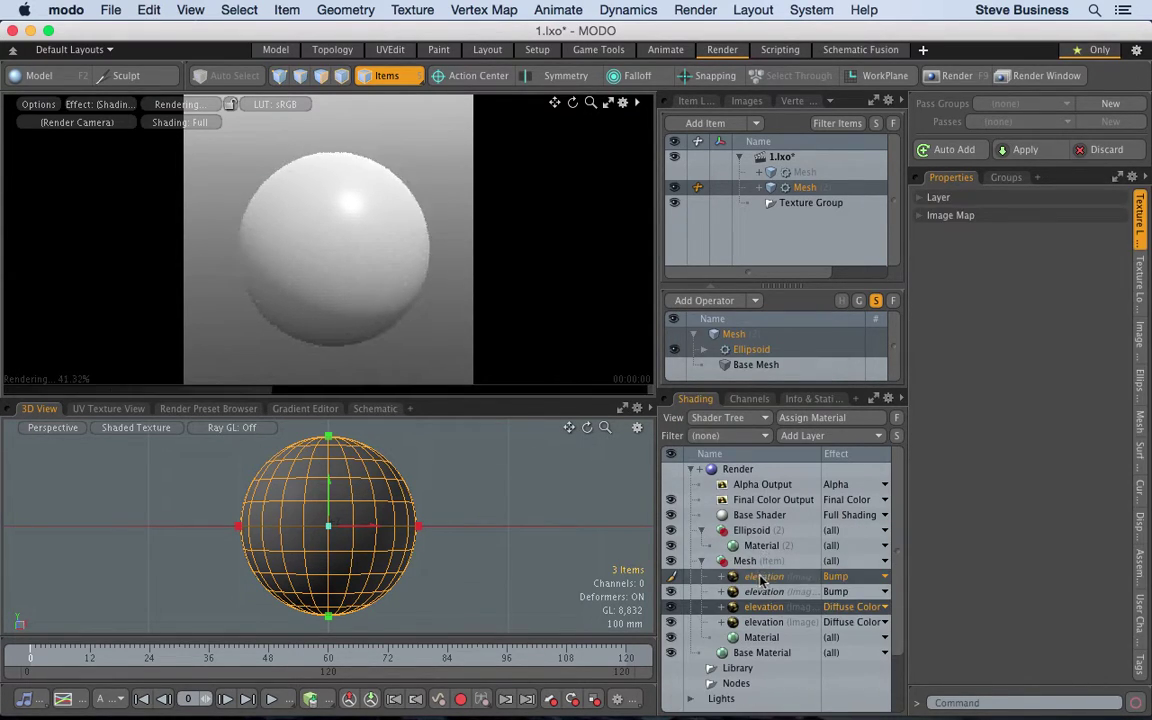
pyautogui.moveTo(745, 590); pyautogui.dragTo(755, 537)
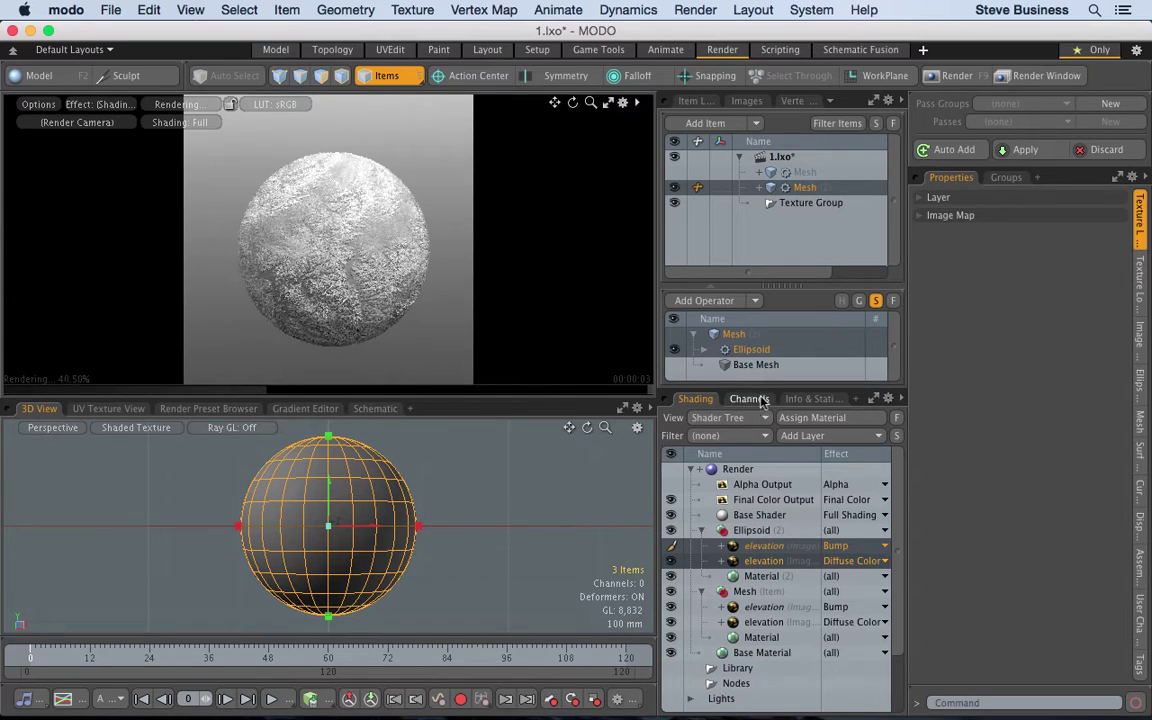
# - Set the Ellipsoid mesh operation of the second mesh to 3 sides and 3 segments
pyautogui.moveTo(764, 389); pyautogui.dragTo(756, 439)
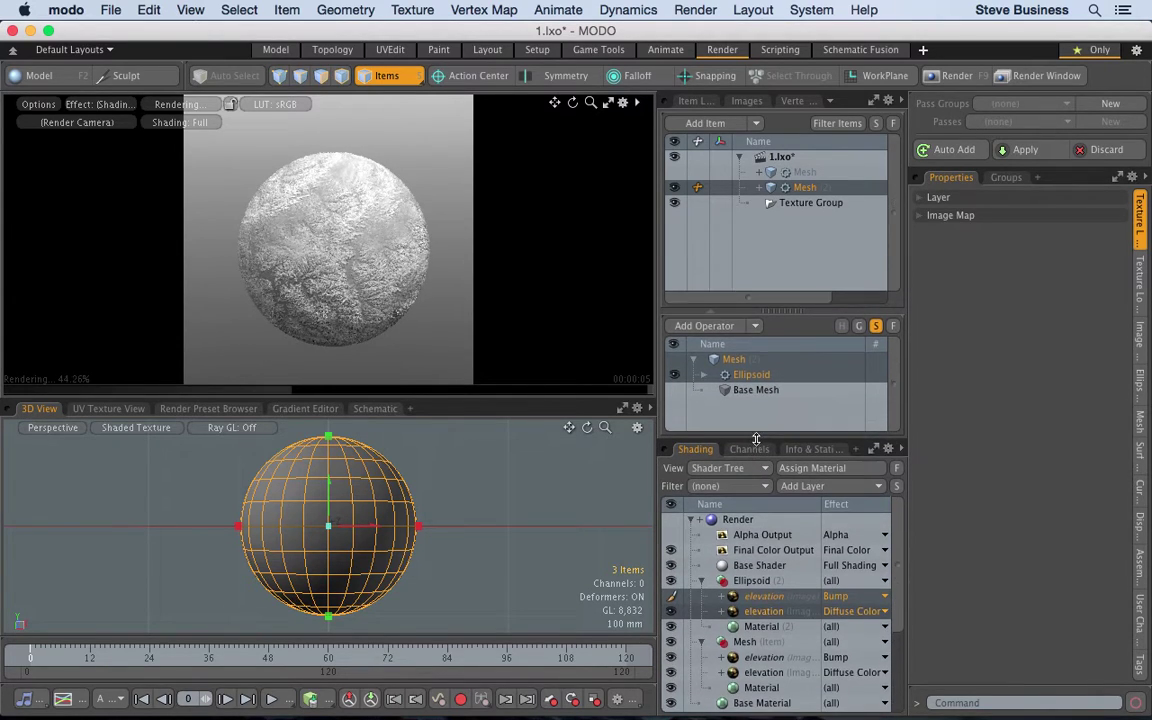
pyautogui.click(704, 374)
pyautogui.click(745, 374)
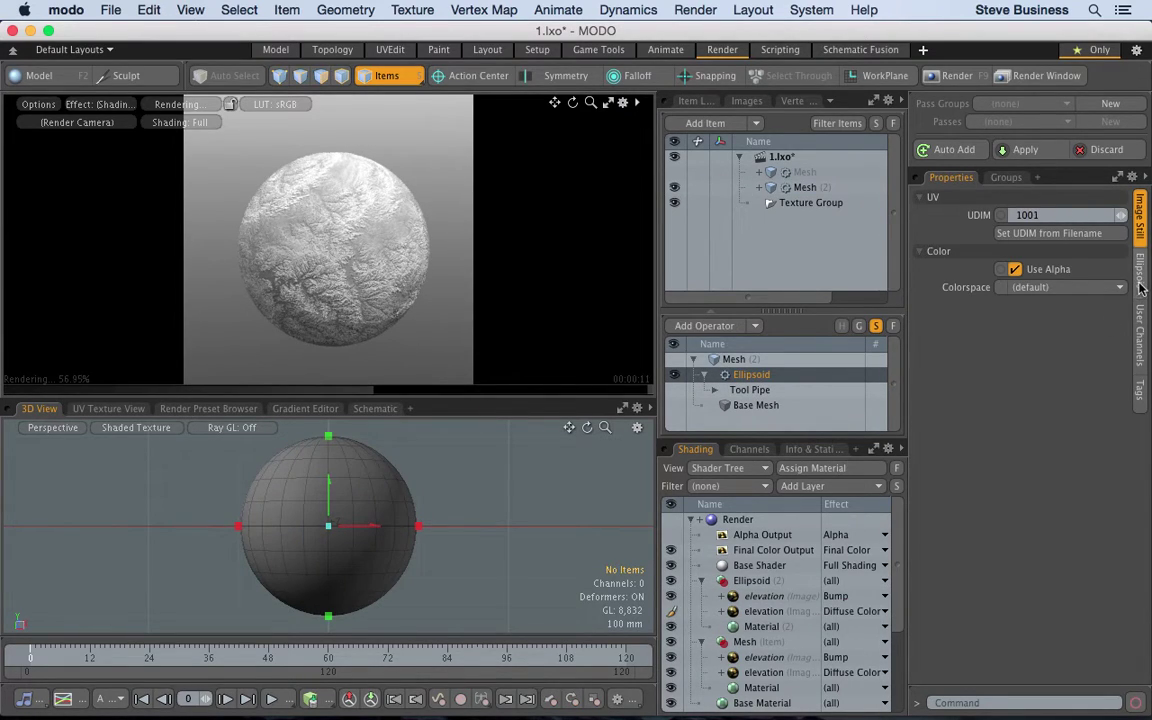
pyautogui.click(1140, 270)
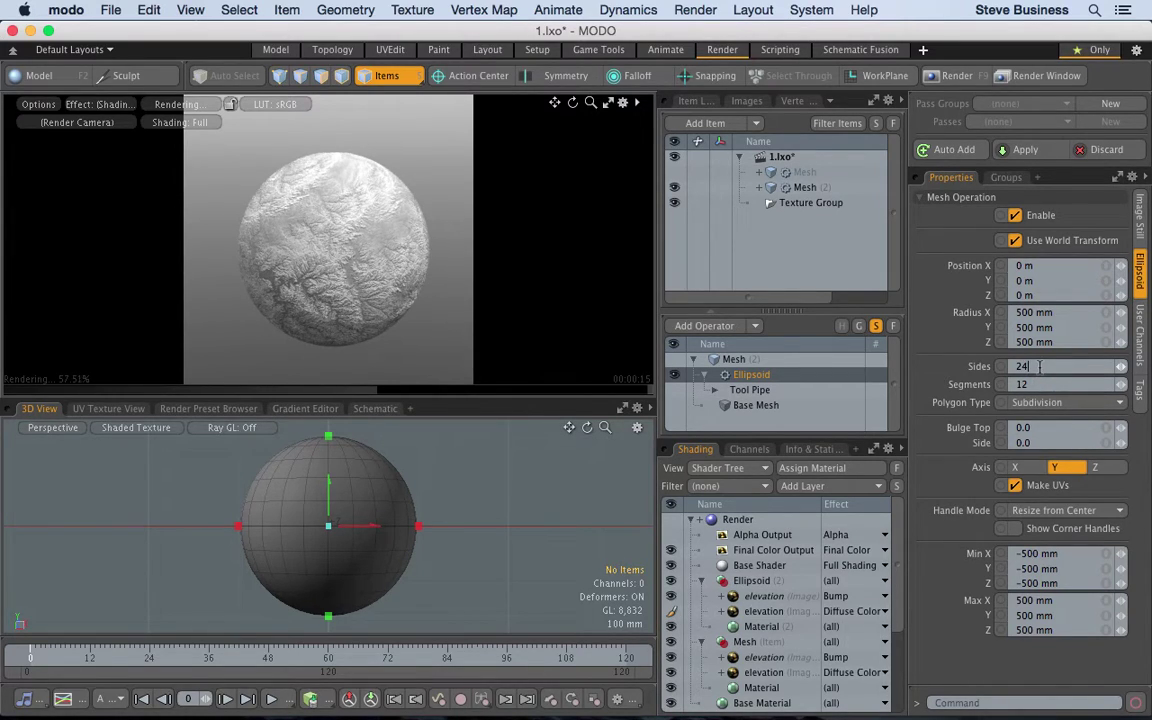
pyautogui.write('3')
pyautogui.click(1024, 384)
pyautogui.write('3')
pyautogui.press('Return')
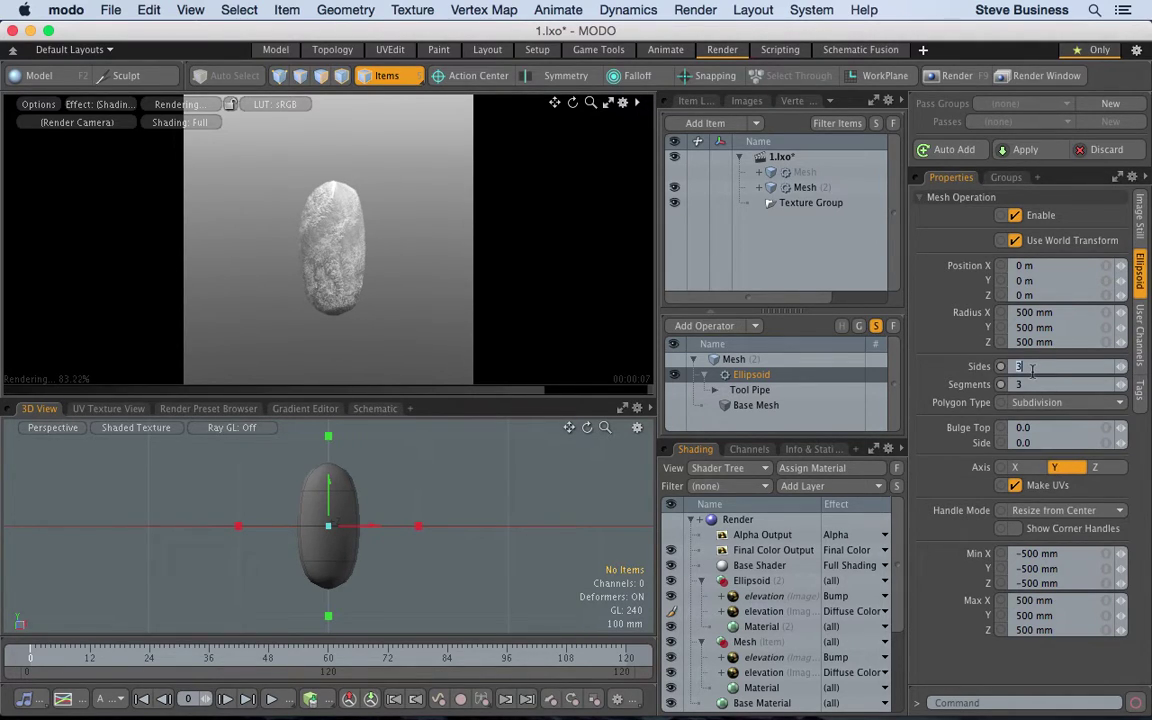
# - Set the ellipsoid's sides and segments to 4 and its polygon type to Face
pyautogui.press('Tab')
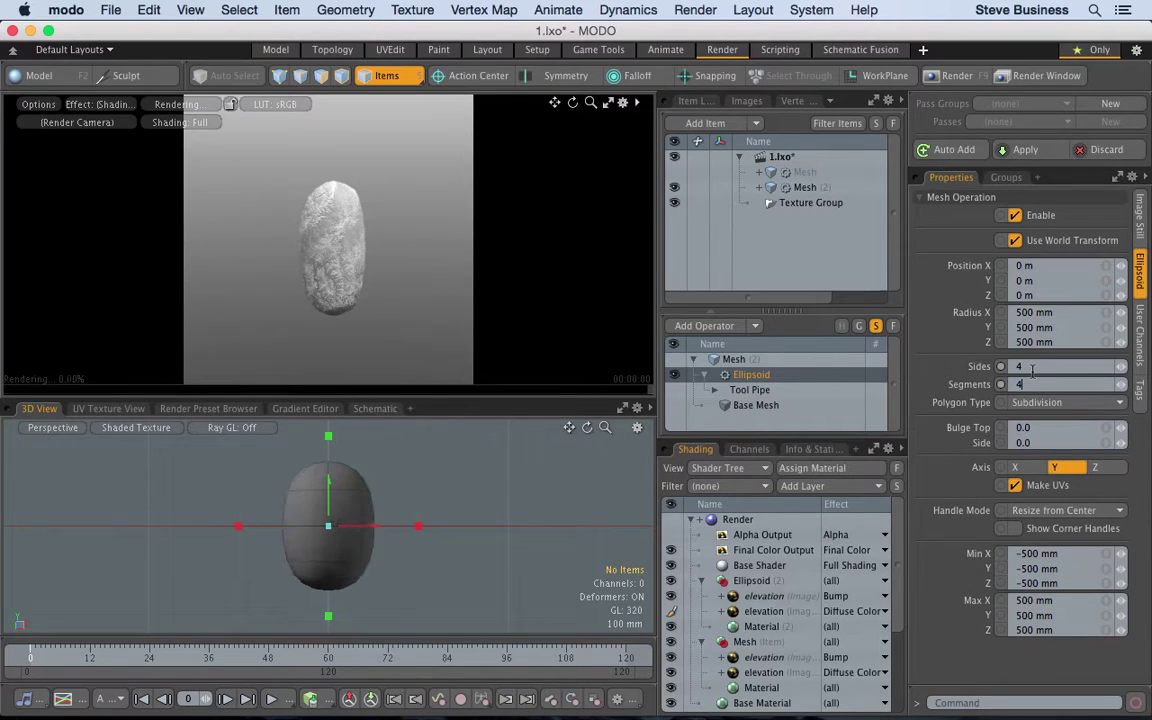
pyautogui.write('4')
pyautogui.press('Tab')
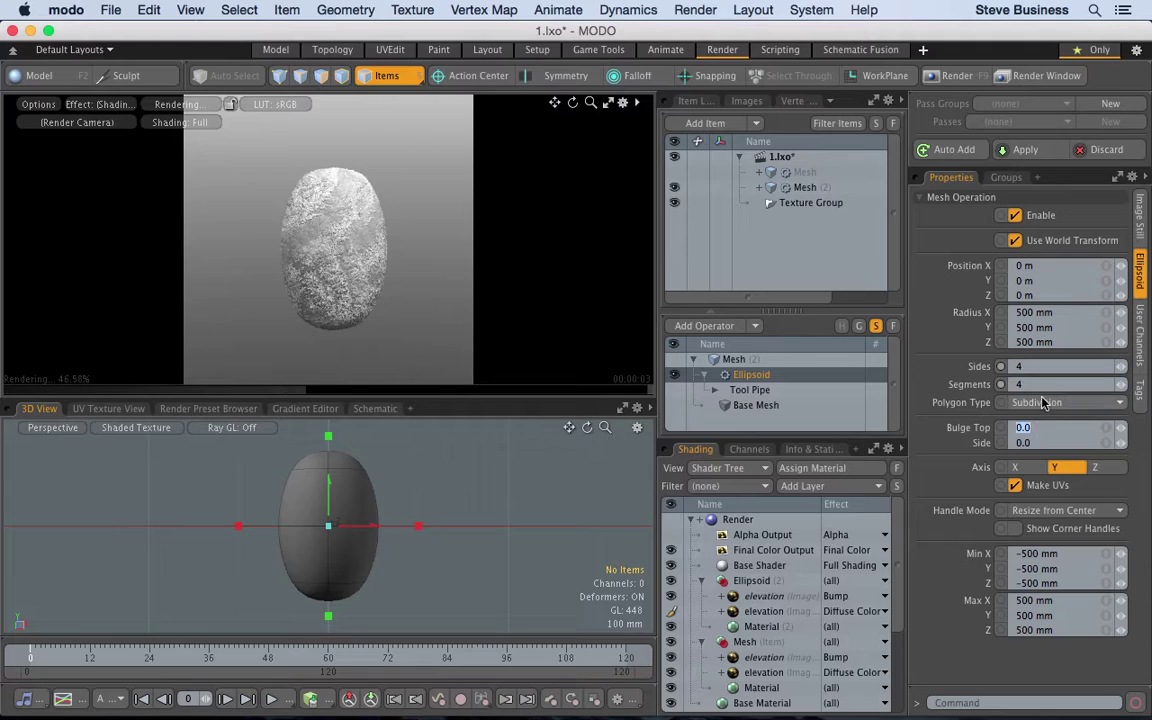
pyautogui.click(1040, 403)
pyautogui.click(1040, 398)
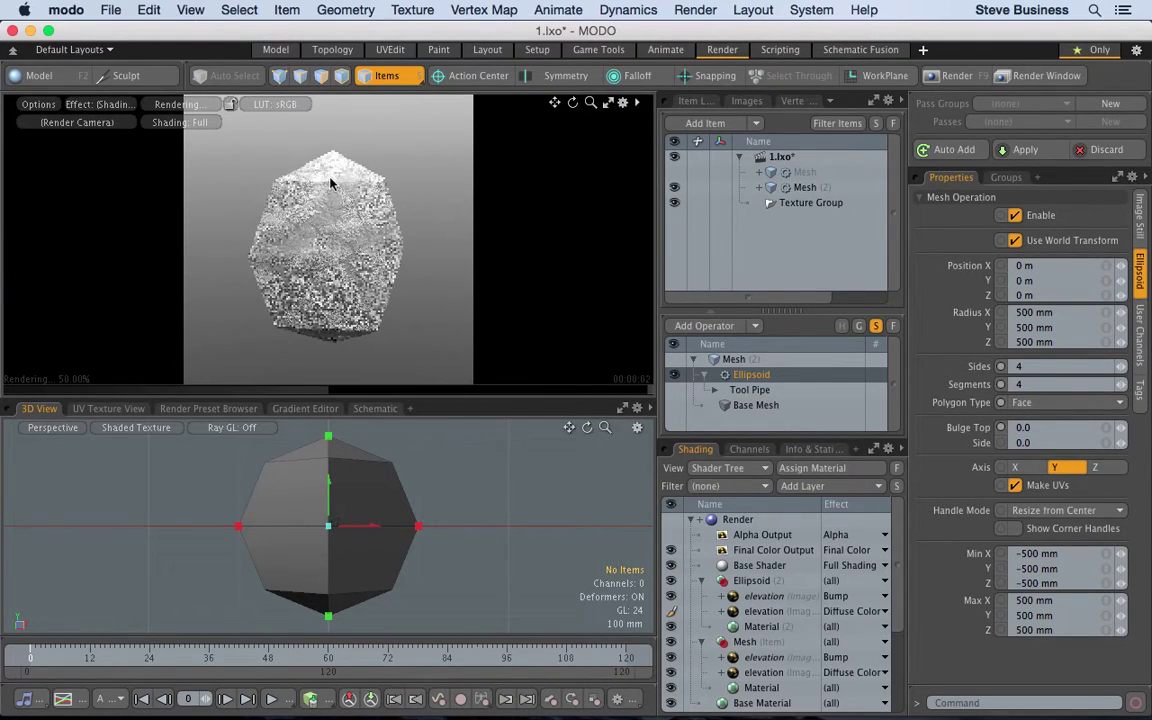
# - Reduce the faceted ellipsoid to 3 sides and 3 segments
pyautogui.click(1030, 367)
pyautogui.write('3')
pyautogui.press('Tab')
pyautogui.write('3')
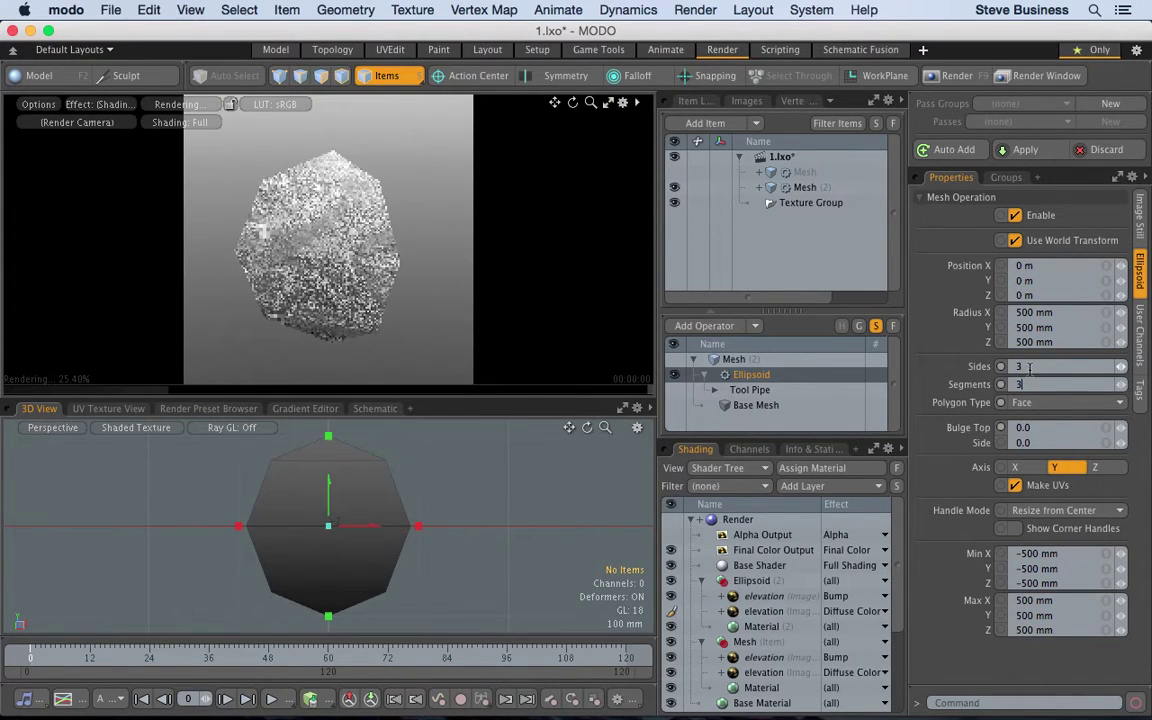
pyautogui.press('Return')
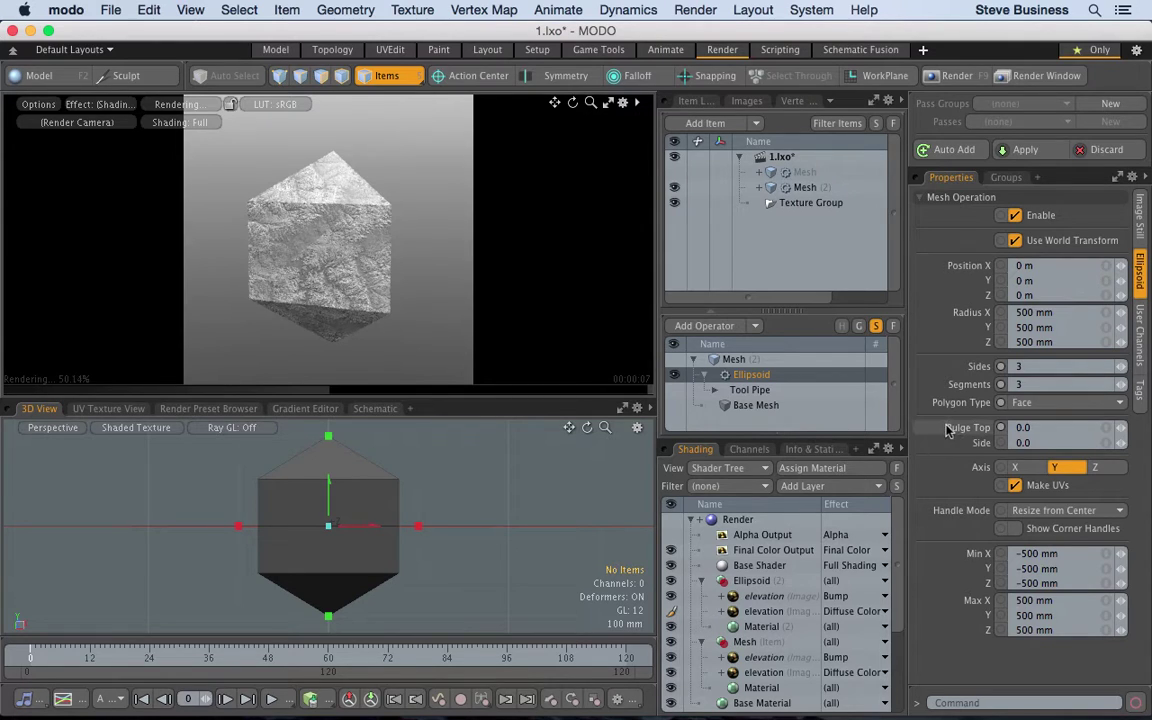
# - Set the ellipsoid's number of sides to 6
pyautogui.moveTo(429, 291)
pyautogui.keyDown('alt'); pyautogui.mouseDown()
pyautogui.moveTo(360, 334)
pyautogui.moveTo(353, 309)
pyautogui.moveTo(411, 262)
pyautogui.moveTo(442, 273)
pyautogui.mouseUp(); pyautogui.keyUp('alt')
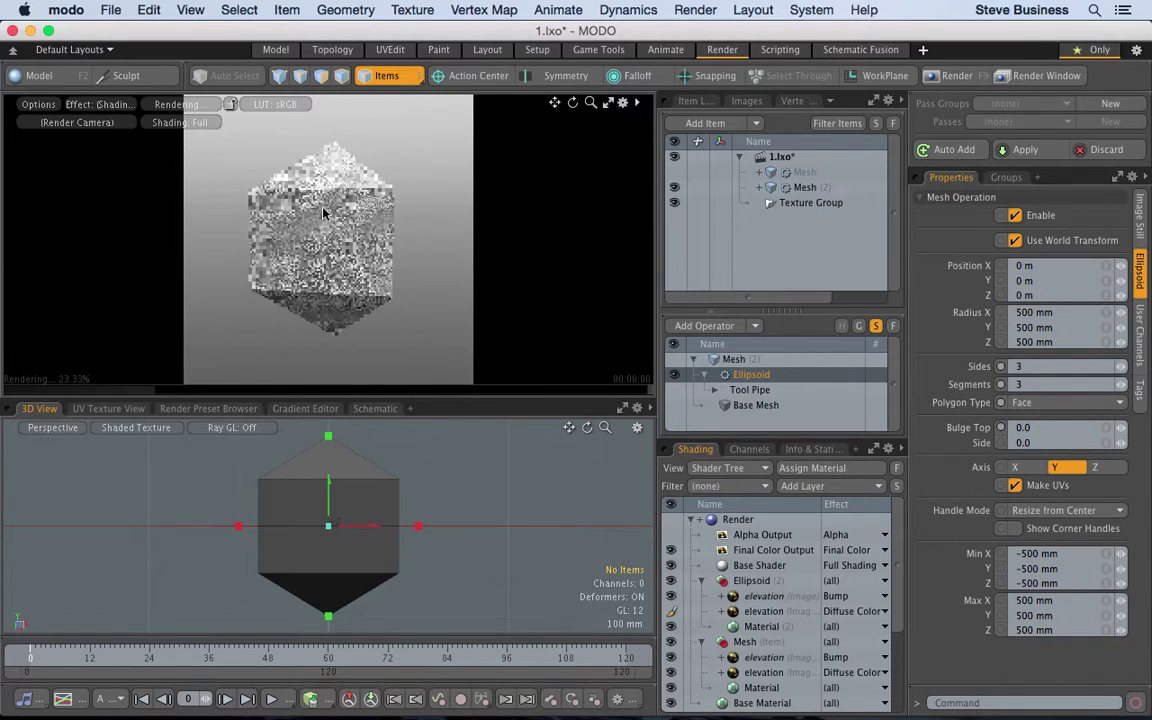
pyautogui.click(1032, 368)
pyautogui.write('6')
pyautogui.press('Return')
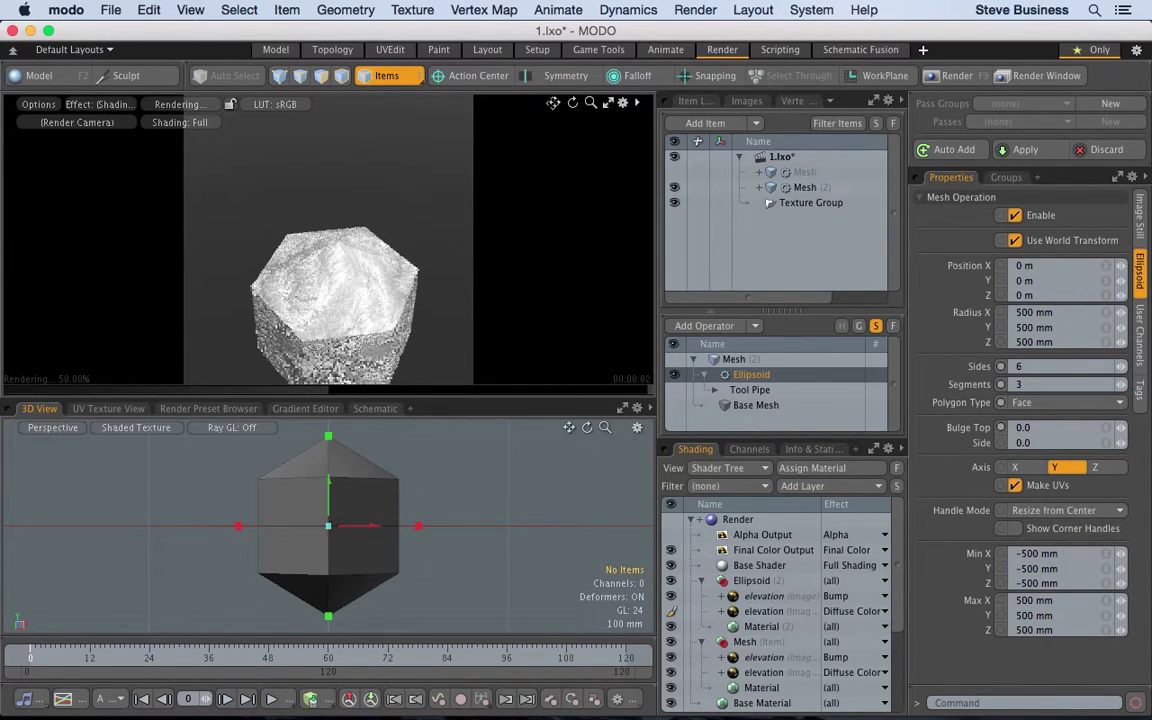
# - Change the effect of the Ellipsoid group's elevation layer from Bump to Displacement
pyautogui.moveTo(554, 102); pyautogui.dragTo(592, 83)
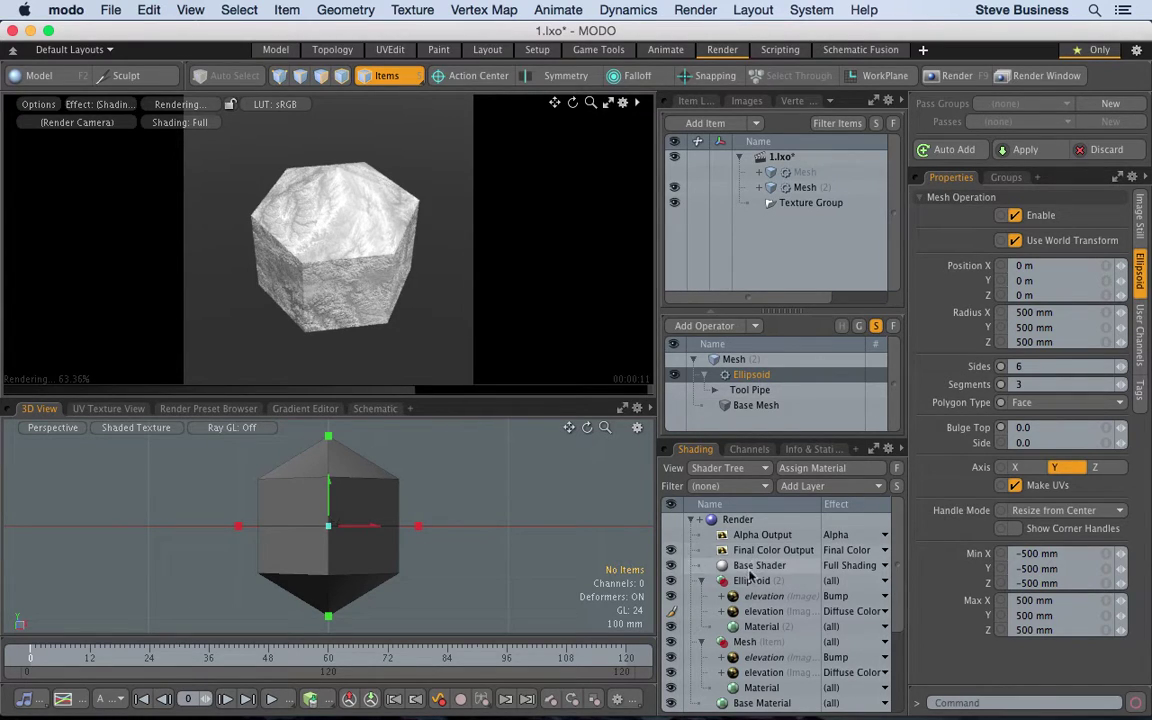
pyautogui.rightClick(842, 598)
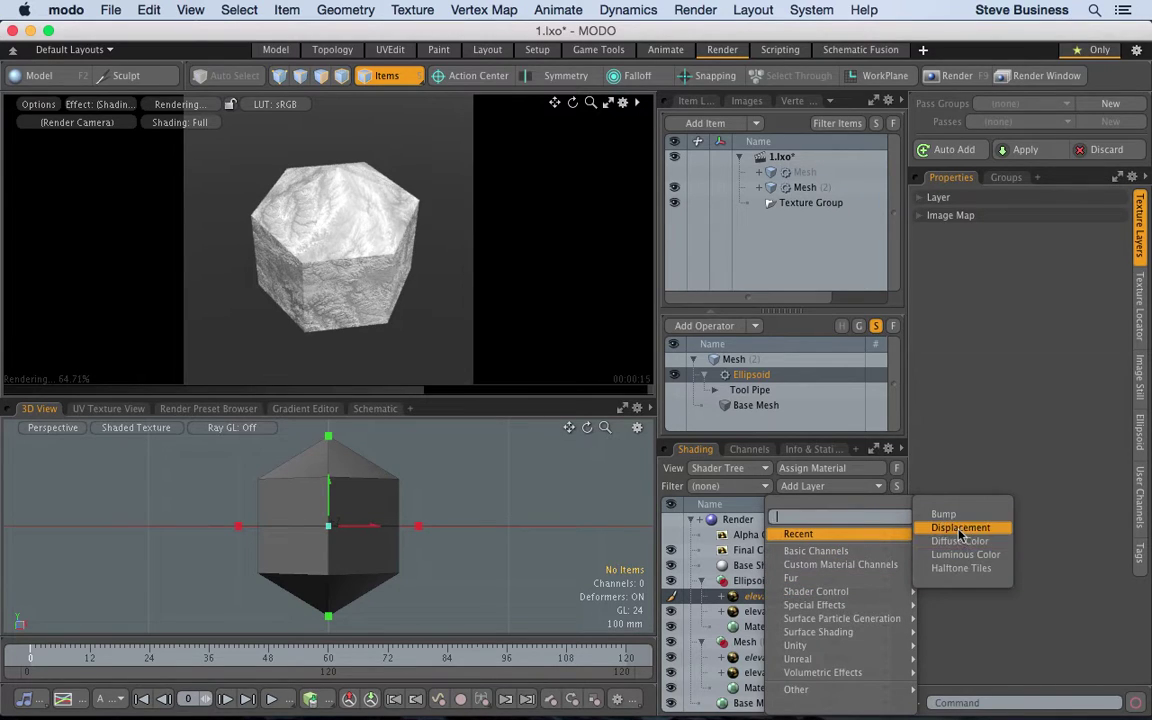
pyautogui.press('Escape')
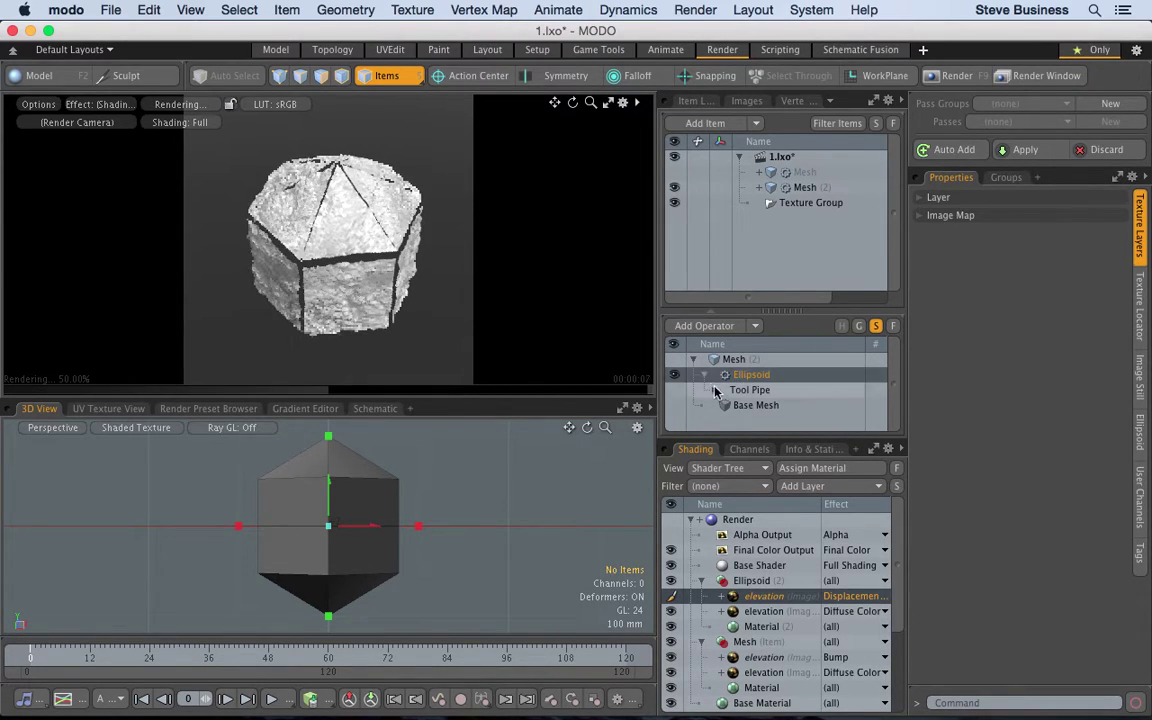
# - Try the Subdivision polygon type on the ellipsoid and set it to Catmull Clark
pyautogui.doubleClick(751, 376)
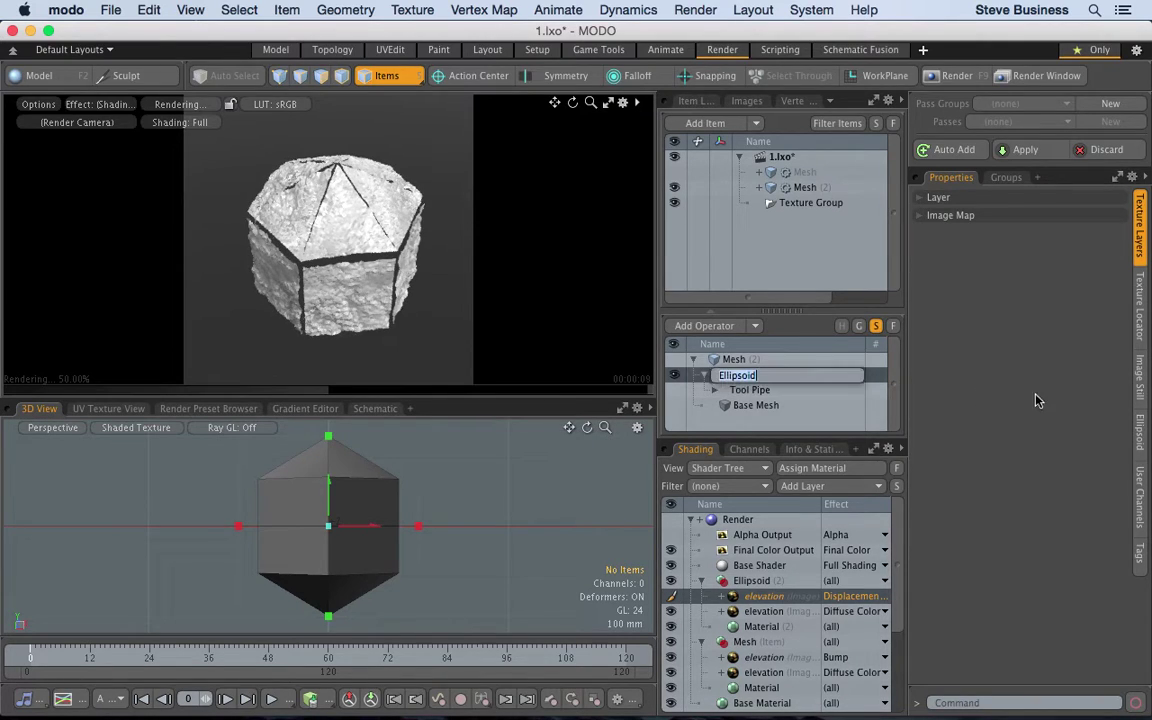
pyautogui.click(965, 311)
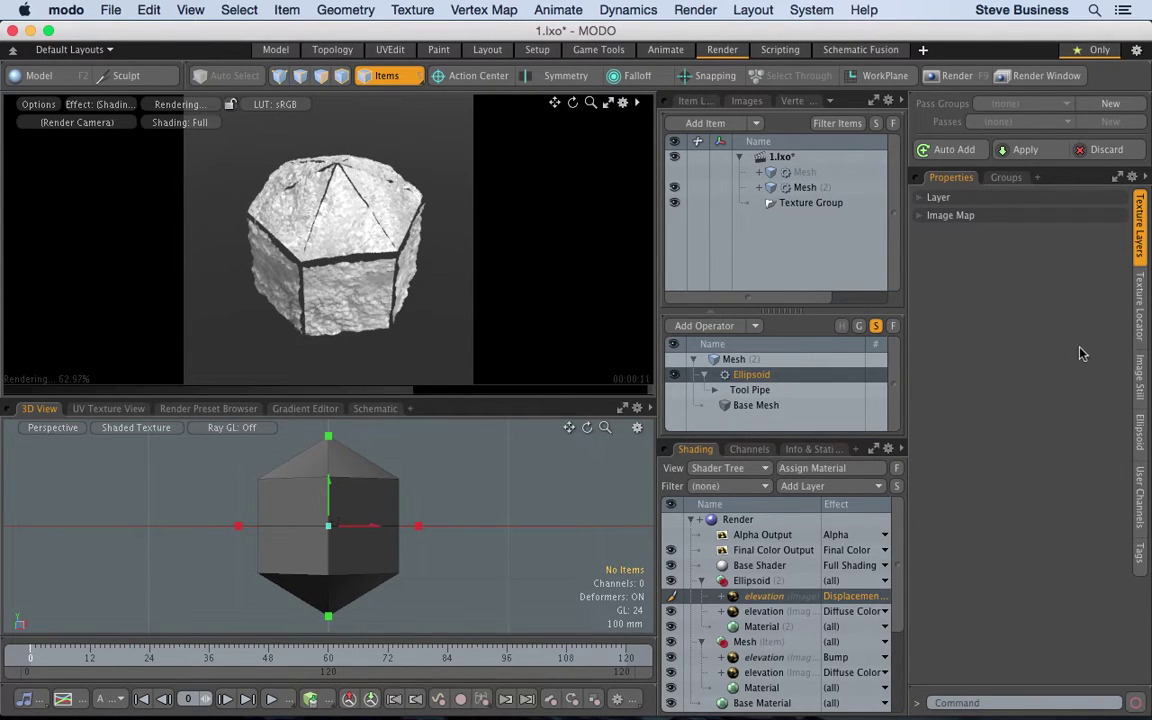
pyautogui.click(1140, 432)
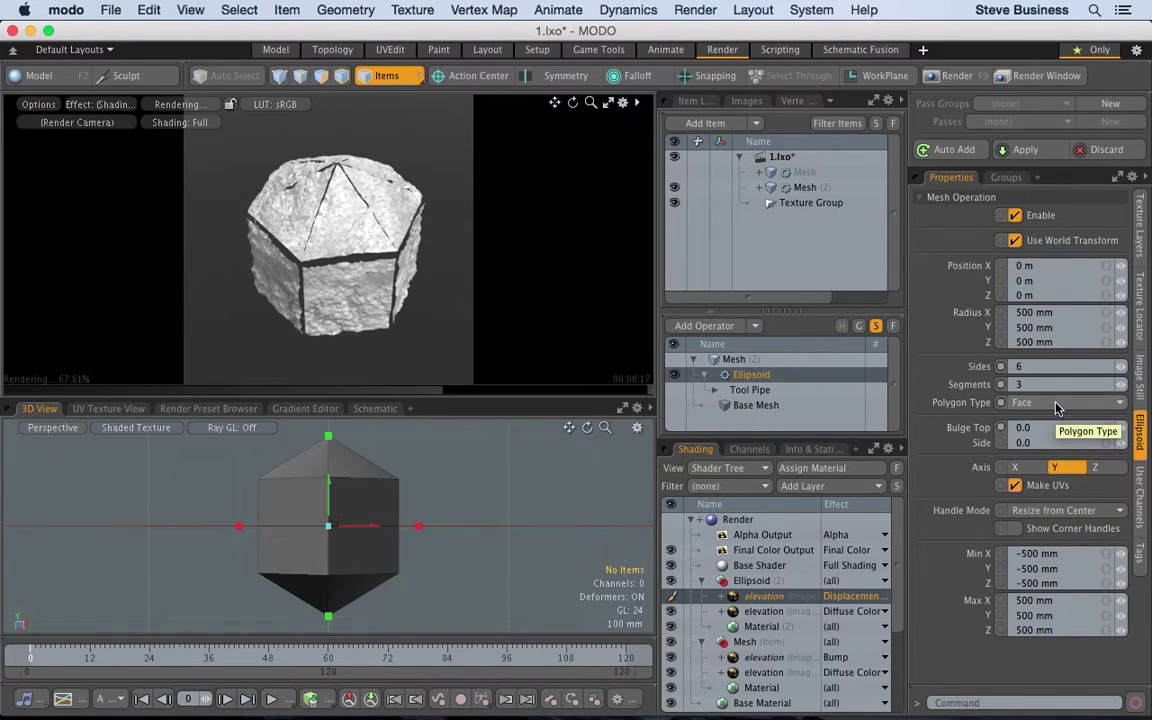
pyautogui.click(1057, 406)
pyautogui.click(1055, 416)
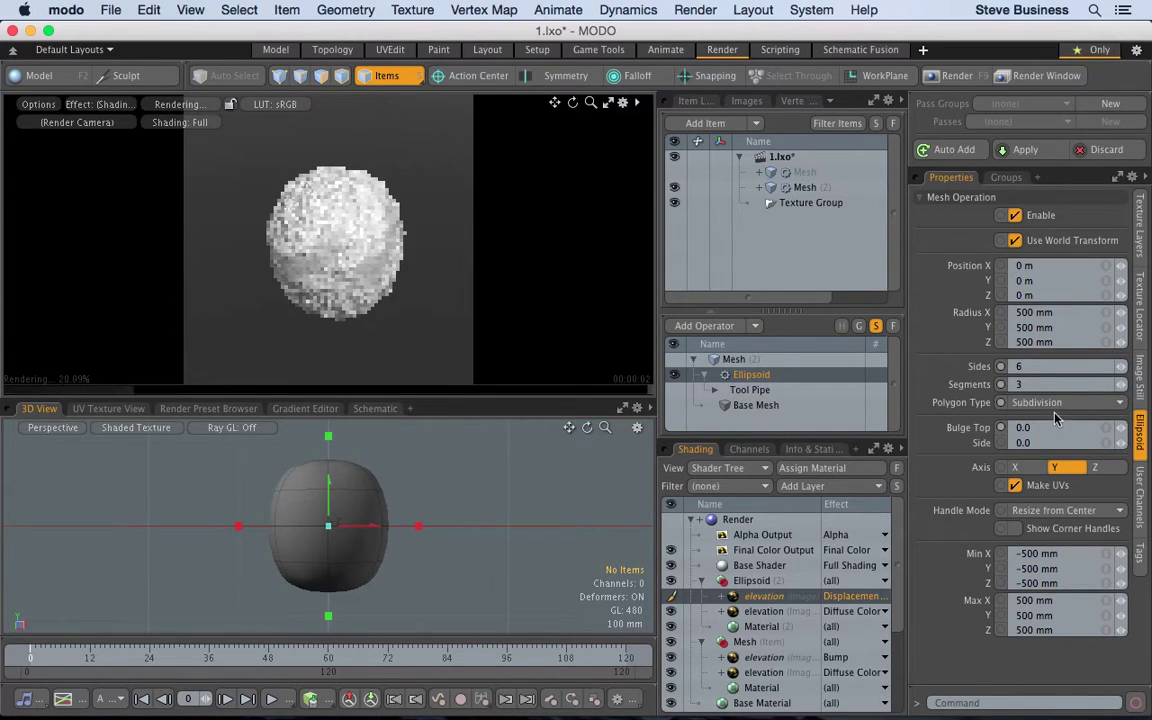
pyautogui.click(1053, 405)
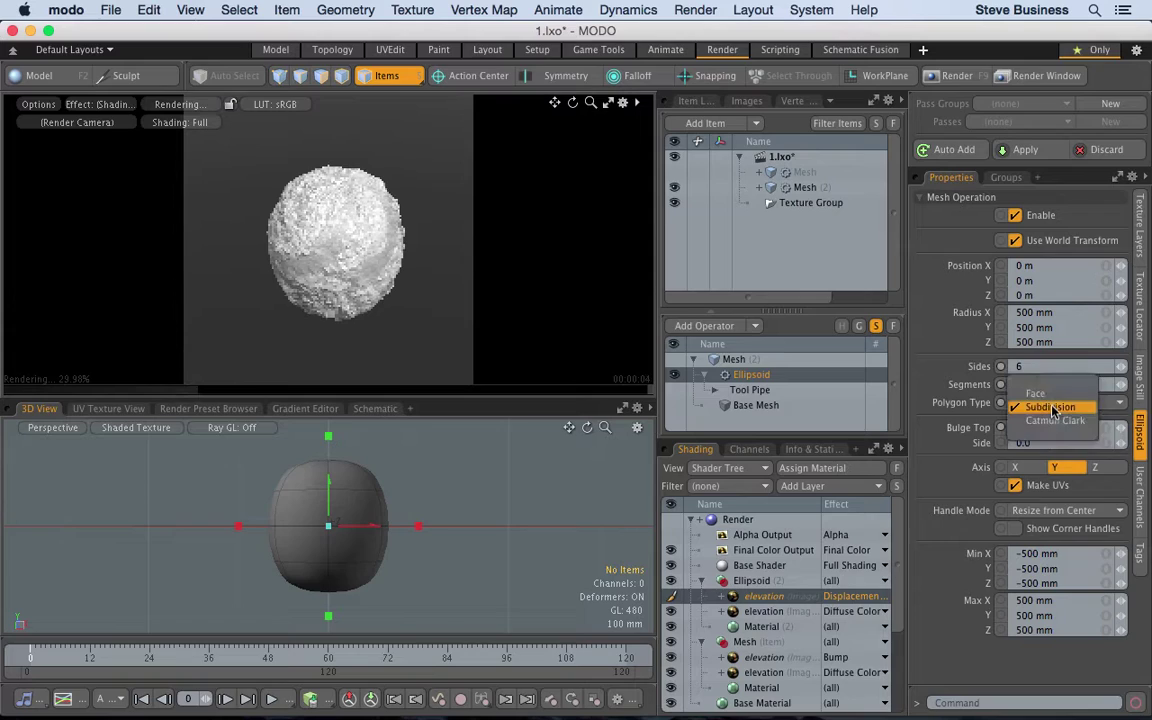
pyautogui.click(1054, 420)
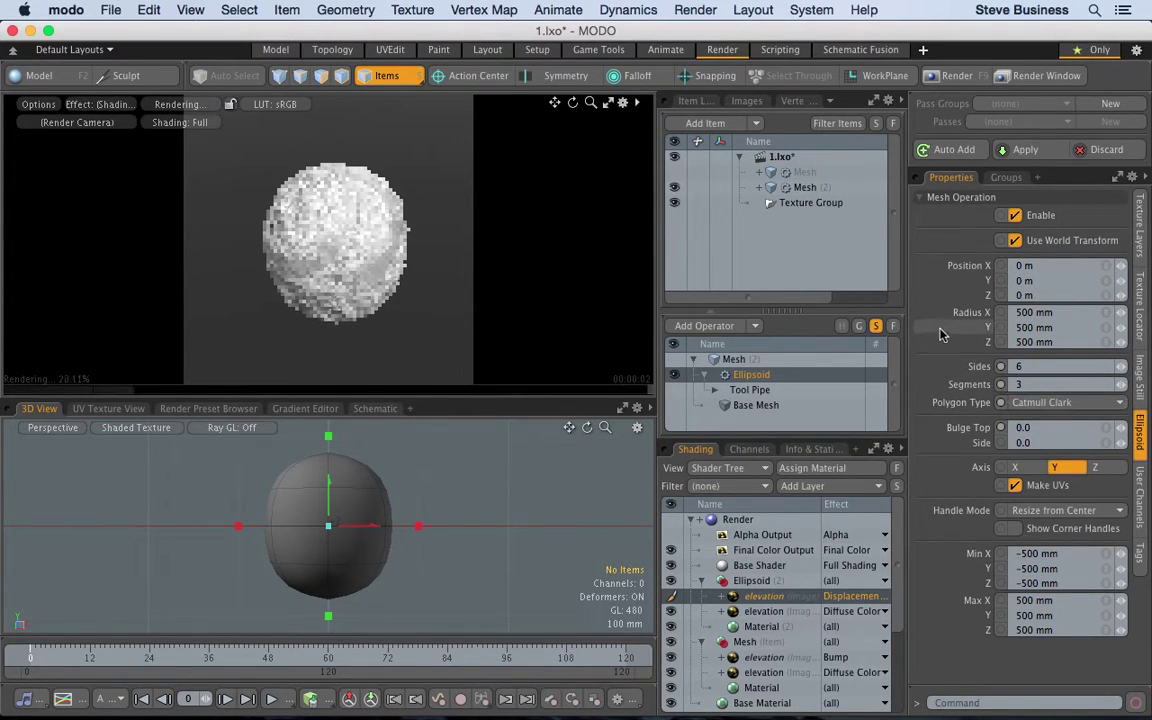
# - Try Bulge Top values of 2.0 and 5.0 on the ellipsoid and set it to 10.0
pyautogui.click(1053, 427)
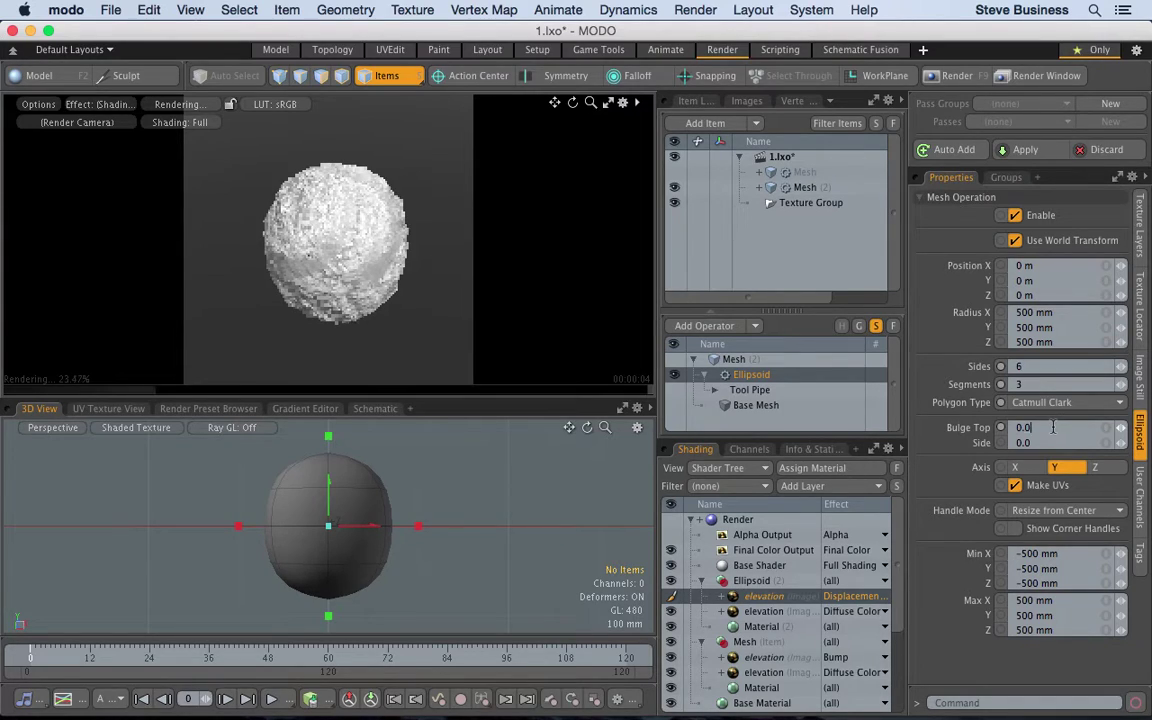
pyautogui.write('2.0')
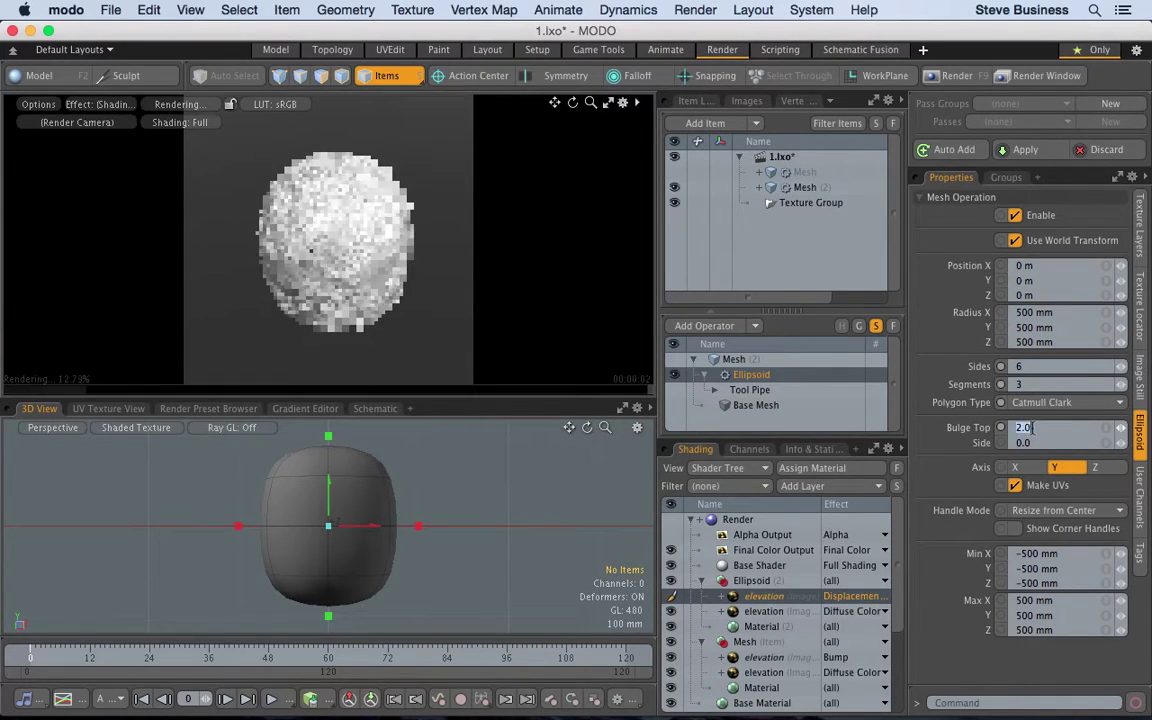
pyautogui.press('BackSpace')
pyautogui.press('BackSpace')
pyautogui.press('BackSpace')
pyautogui.write('5.0')
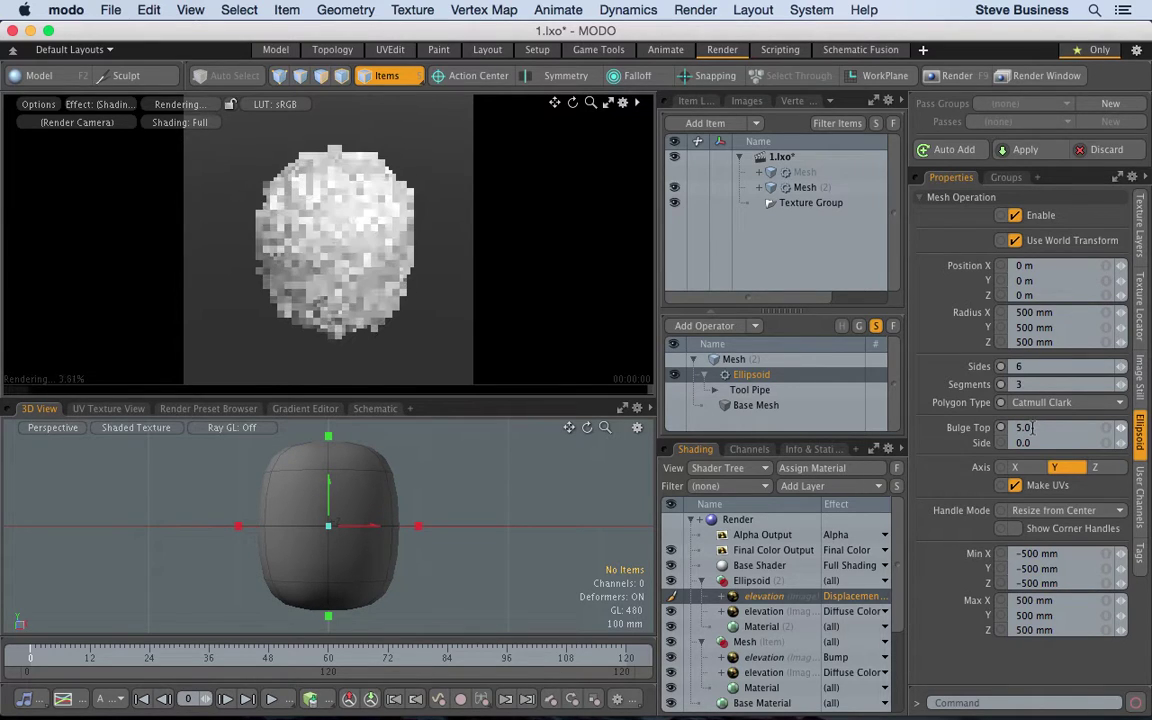
pyautogui.press('BackSpace')
pyautogui.press('BackSpace')
pyautogui.press('BackSpace')
pyautogui.write('10')
pyautogui.press('Return')
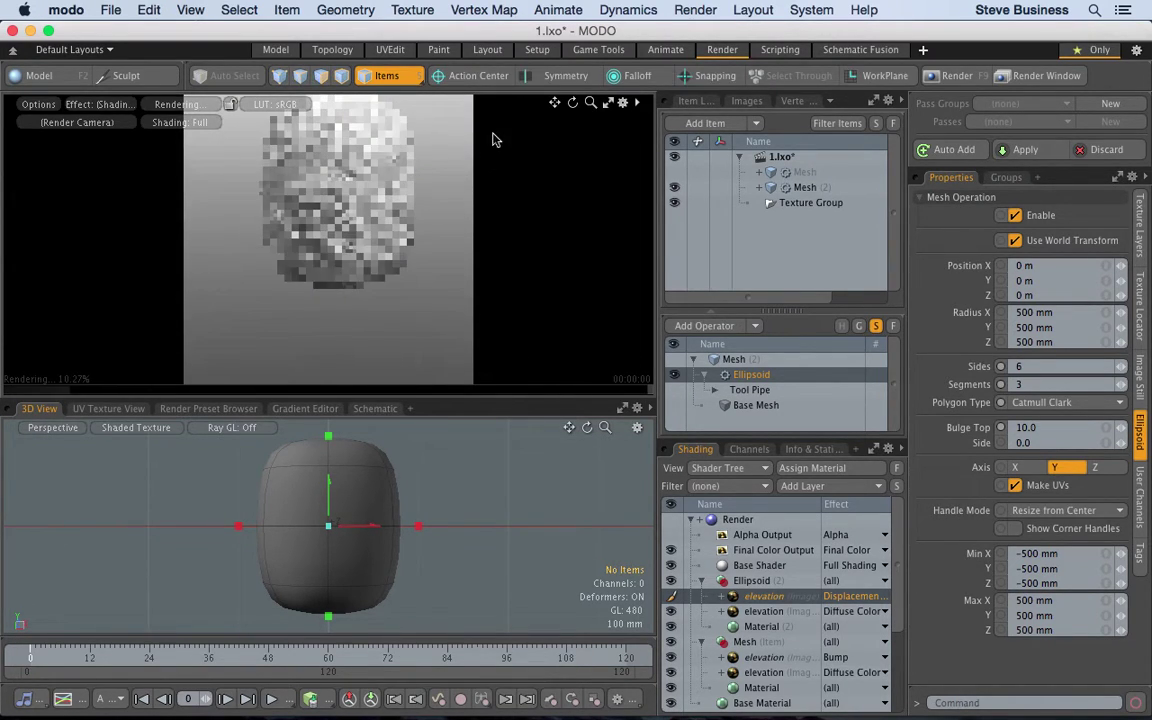
# - Set the ellipsoid's number of segments to 6
pyautogui.moveTo(556, 102); pyautogui.dragTo(561, 142)
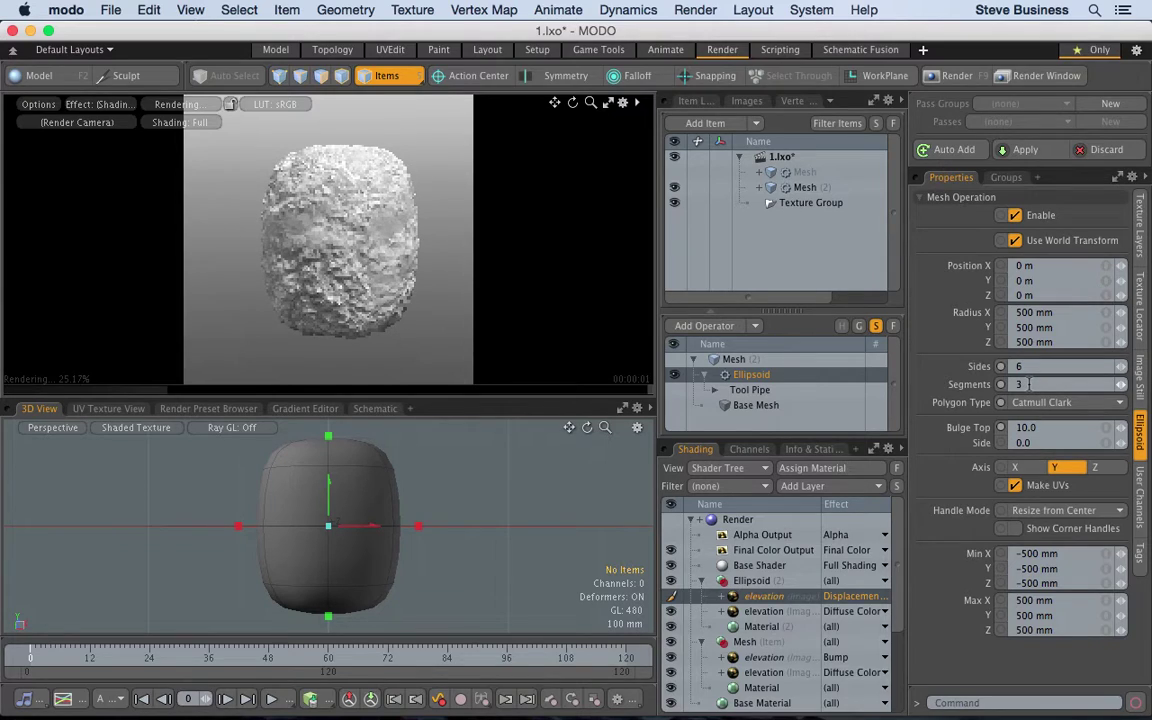
pyautogui.write('6')
pyautogui.press('Return')
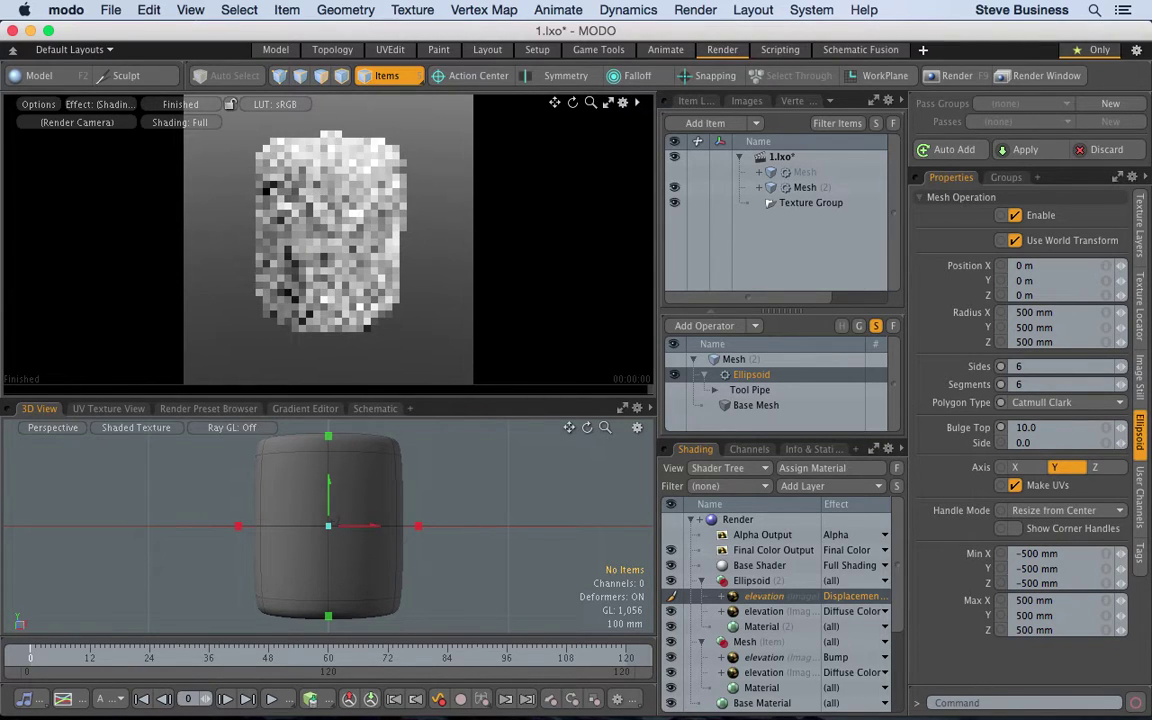
# - Set the displacement distance of the Ellipsoid group's material to 100 mm
pyautogui.click(777, 611)
pyautogui.click(773, 625)
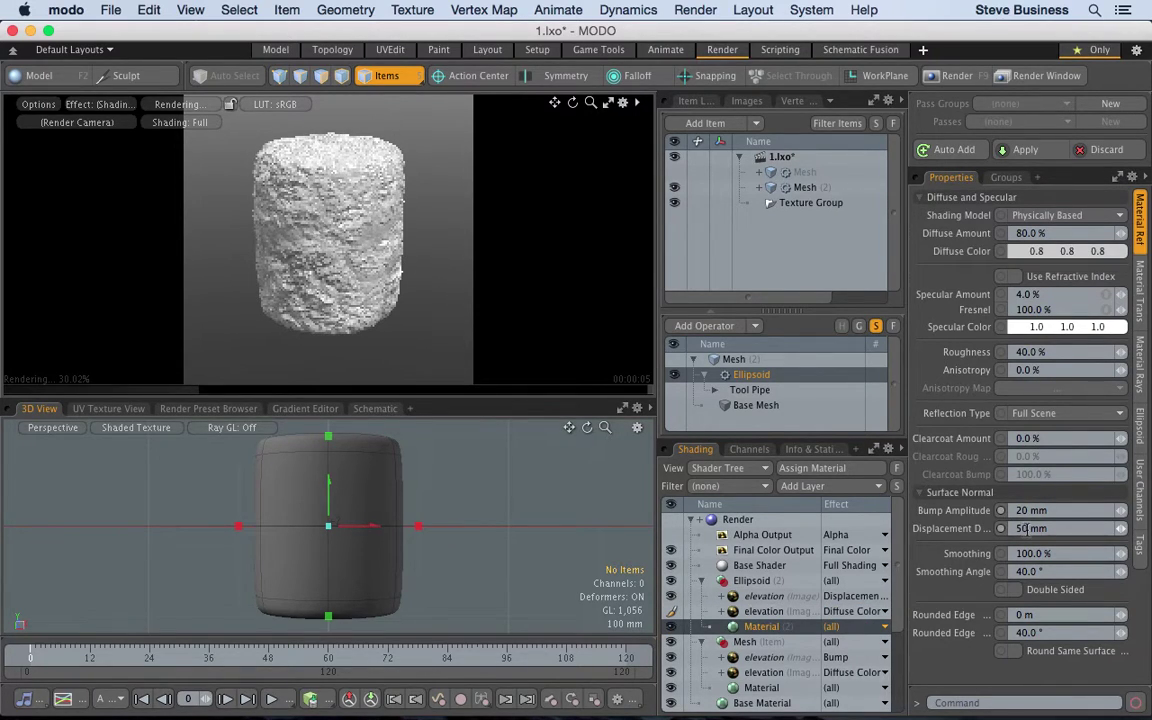
pyautogui.click(1032, 528)
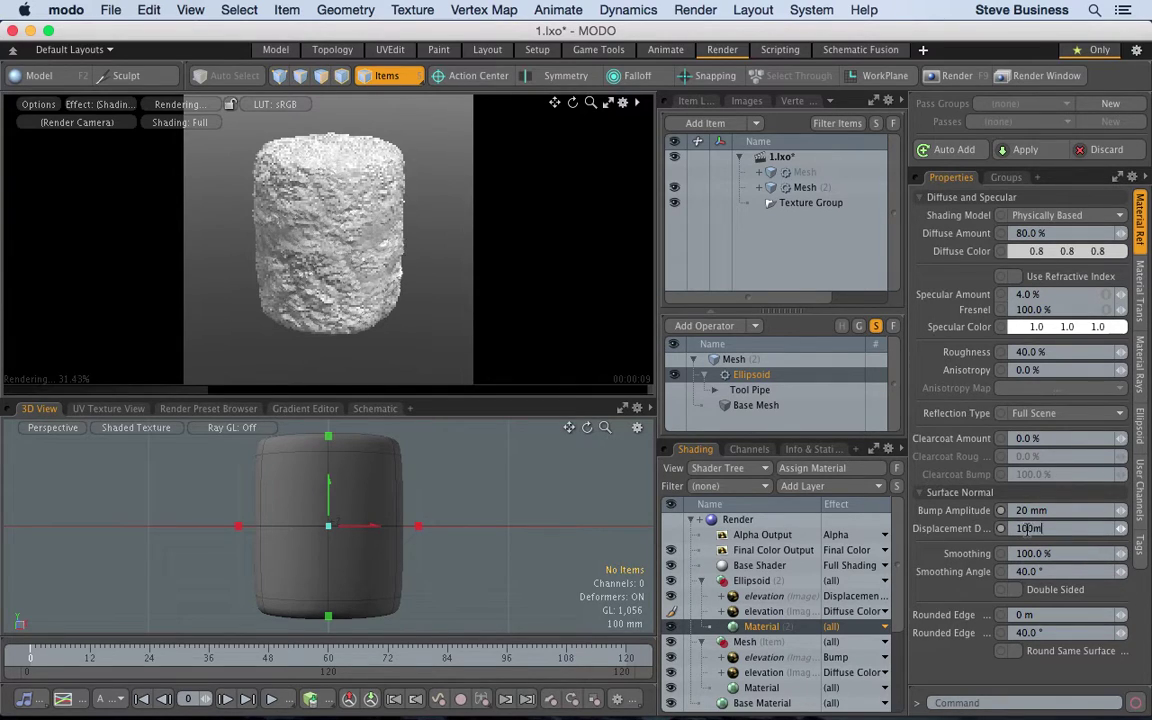
pyautogui.write('100')
pyautogui.press('Return')
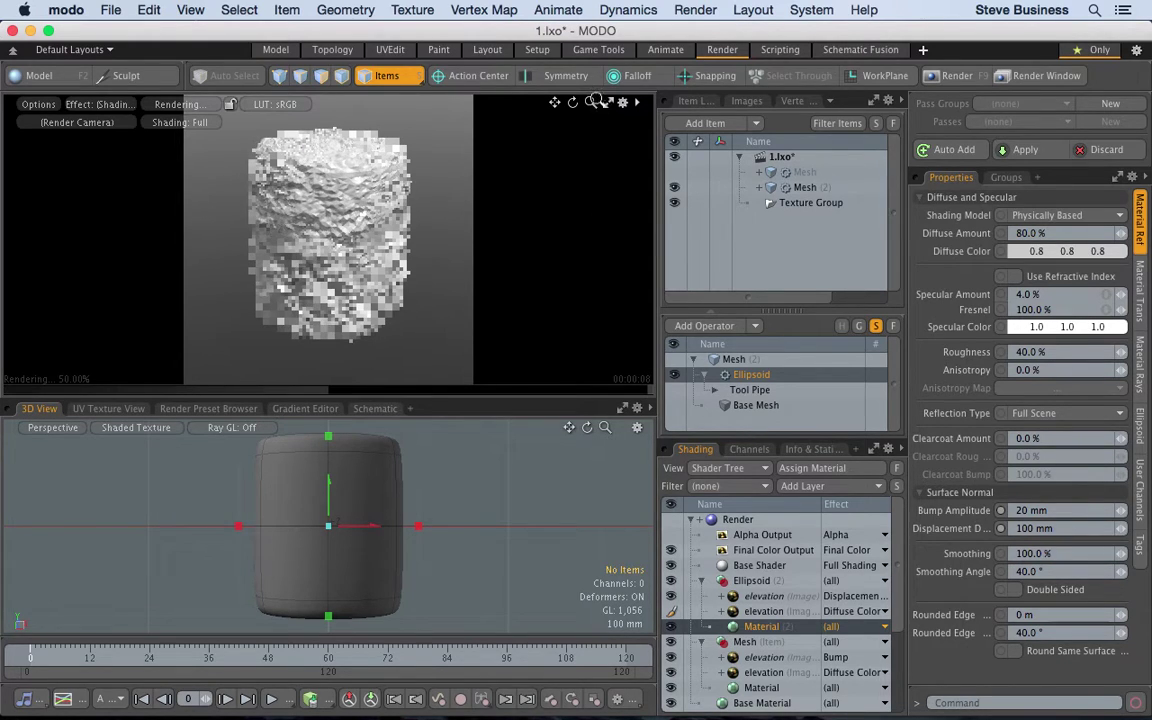
pyautogui.moveTo(592, 102); pyautogui.dragTo(584, 106)
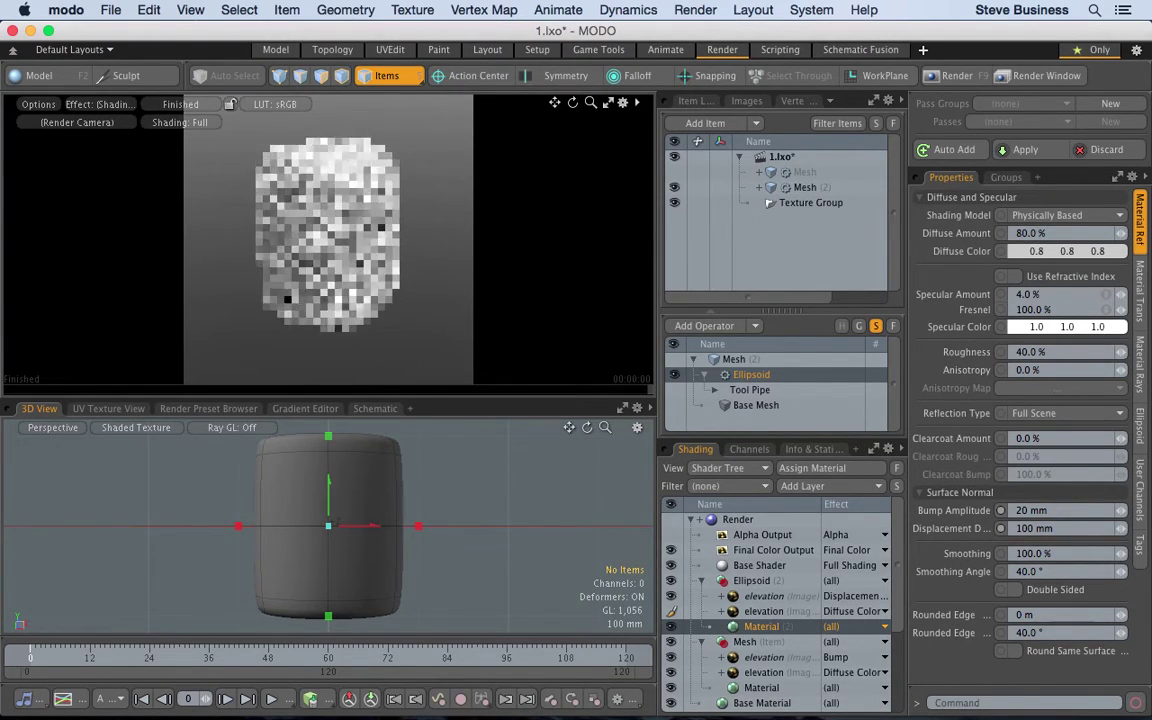
# - Try displacement distances of 500 mm and 200 mm on the ellipsoid's material and return it to 100 mm
pyautogui.click(1062, 528)
pyautogui.write('500mm')
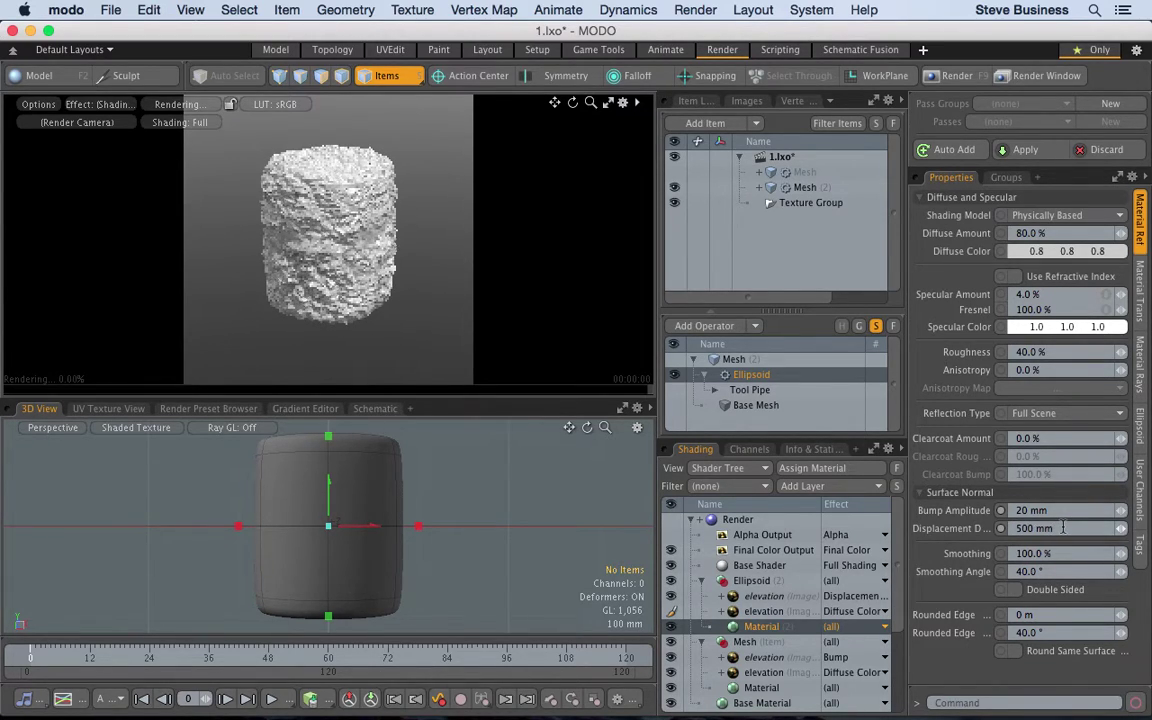
pyautogui.press('Return')
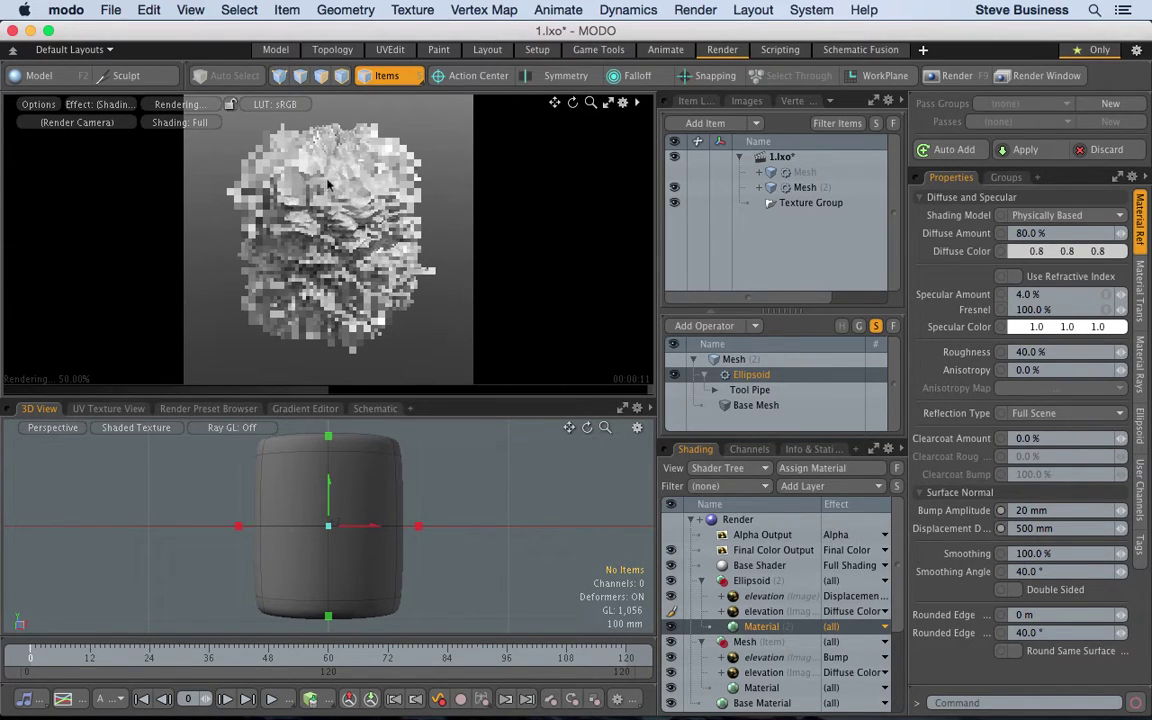
pyautogui.click(1060, 529)
pyautogui.write('200')
pyautogui.press('Return')
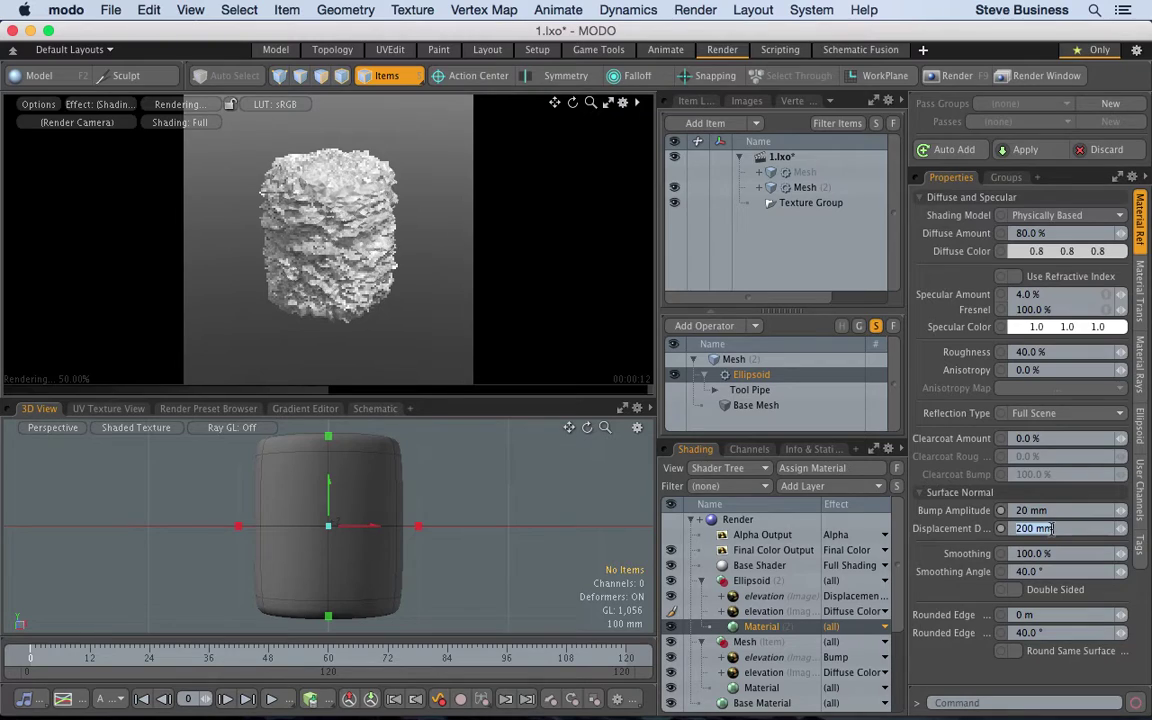
pyautogui.click(1051, 528)
pyautogui.write('100 m')
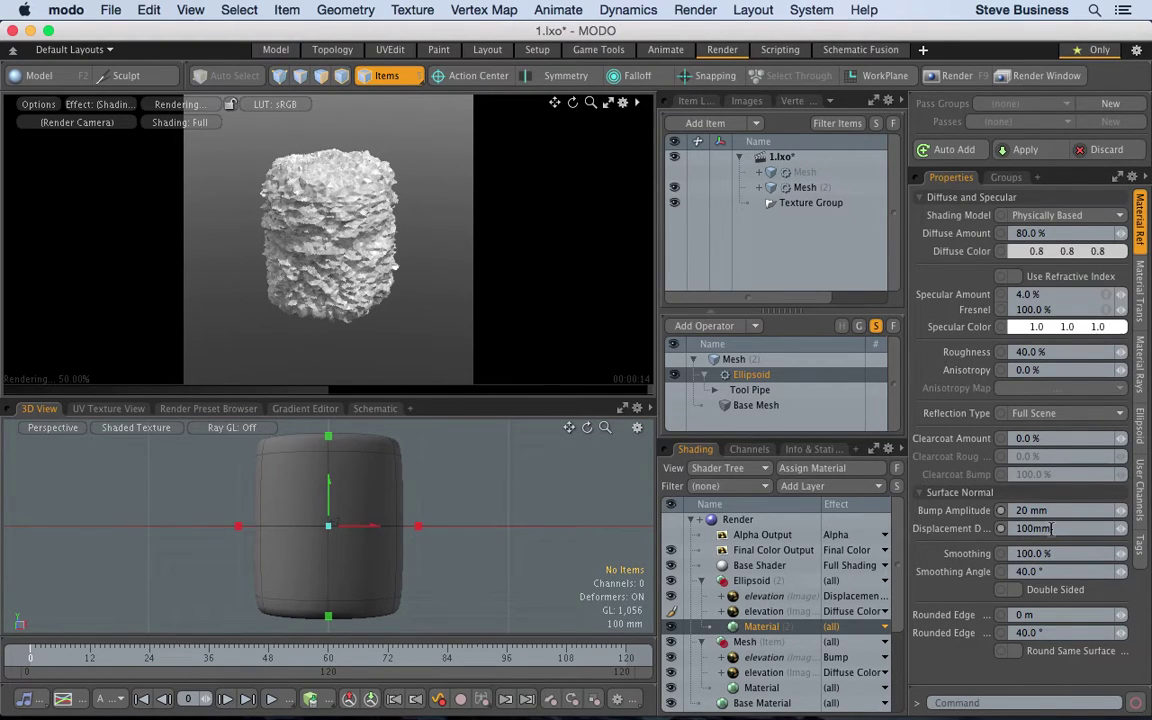
pyautogui.write('m')
pyautogui.press('Return')
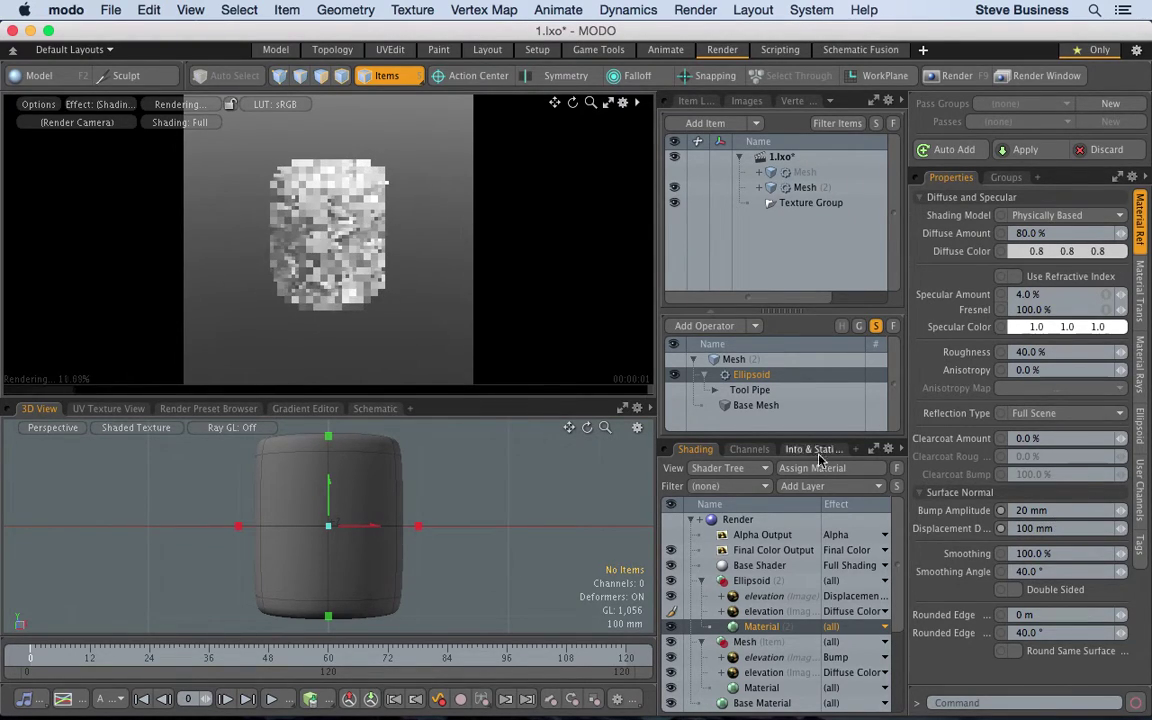
# - Enable Invert in the layer settings of the ellipsoid's material
pyautogui.click(1141, 300)
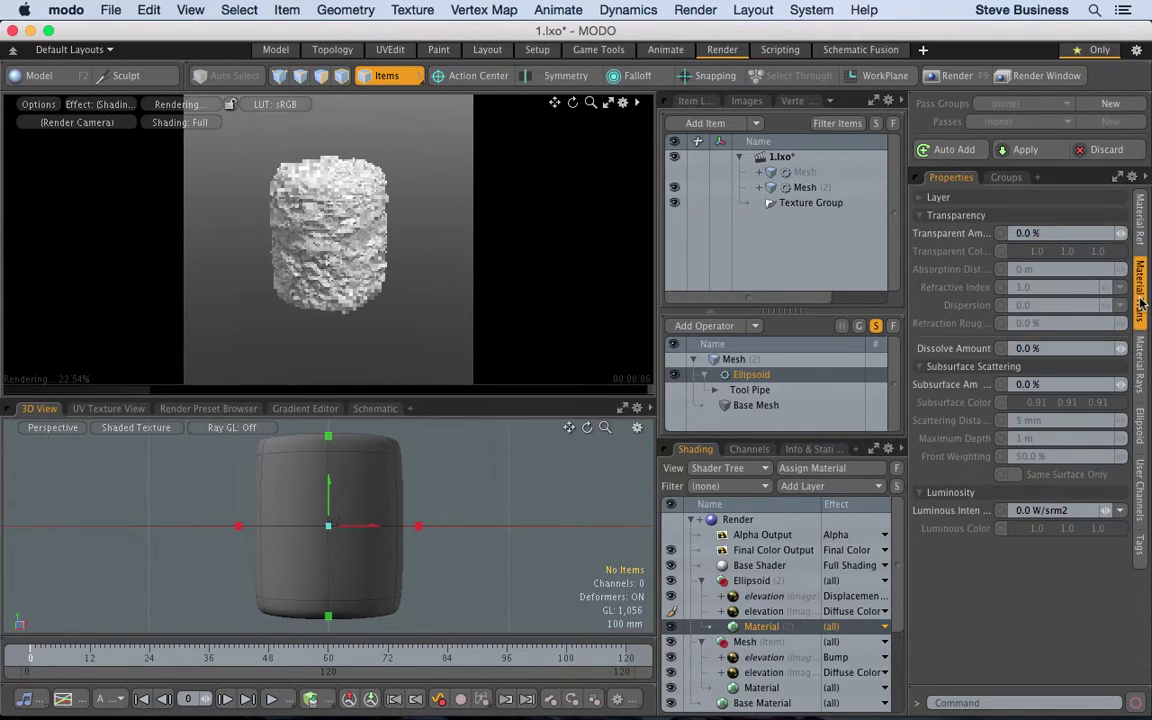
pyautogui.click(920, 199)
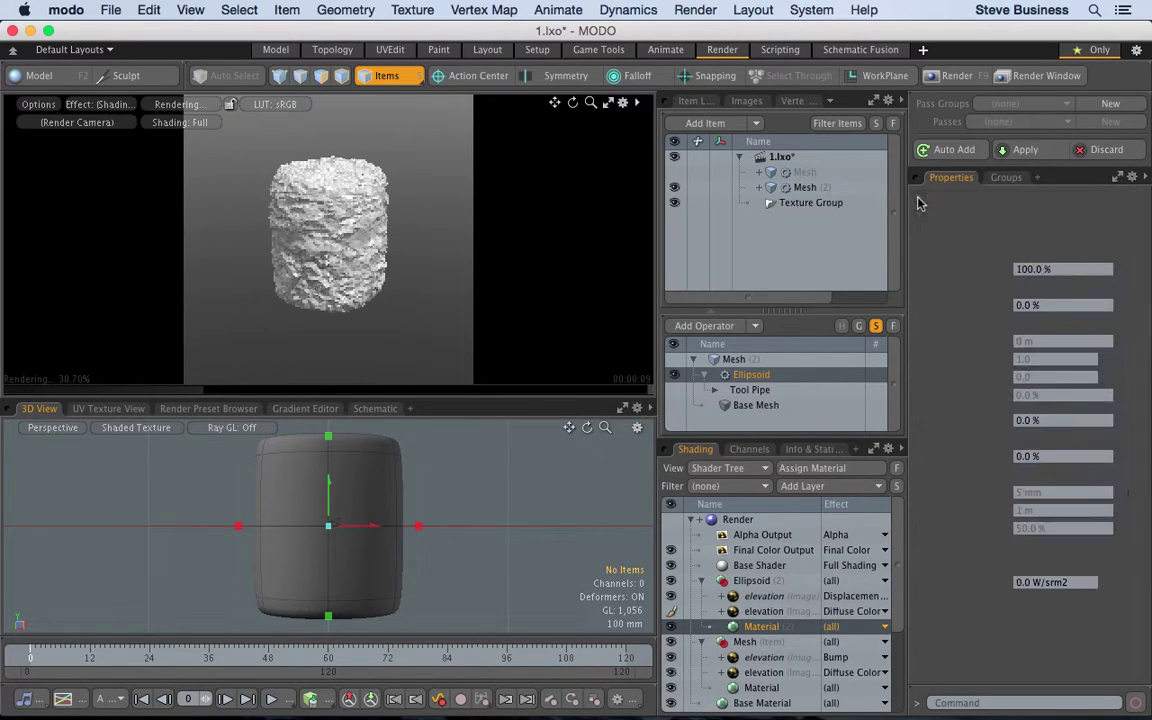
pyautogui.click(1015, 233)
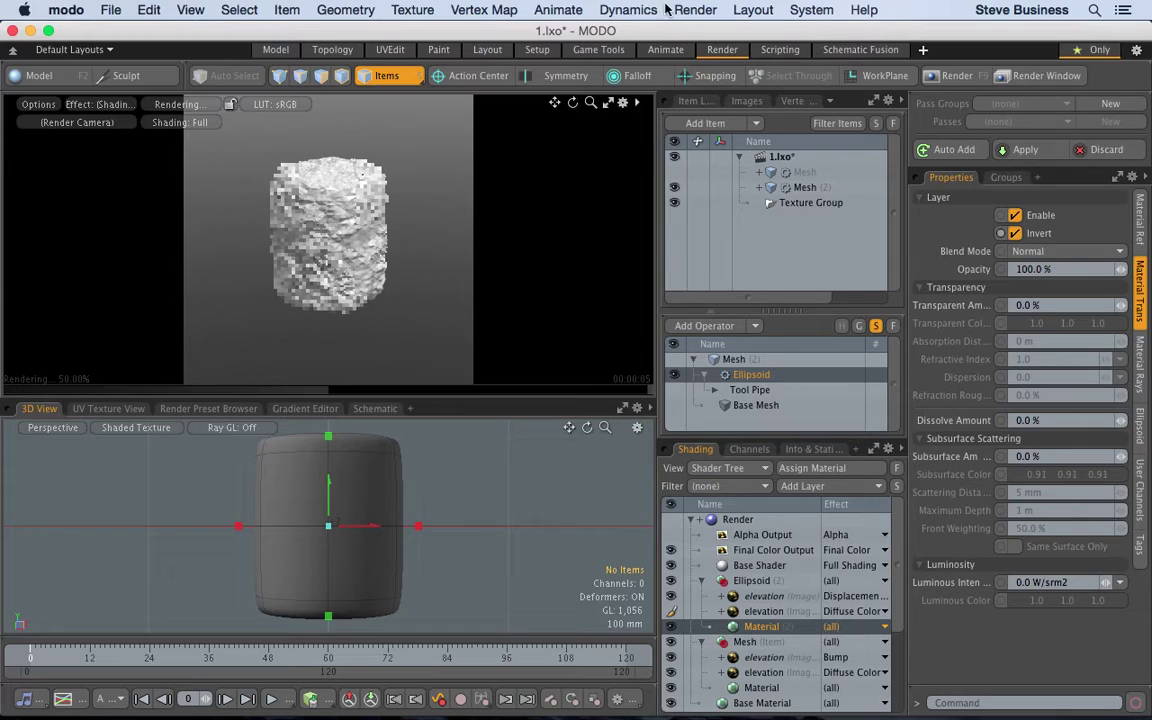
# - Render the scene to inspect the displaced ellipsoid and close the finished render
pyautogui.click(697, 12)
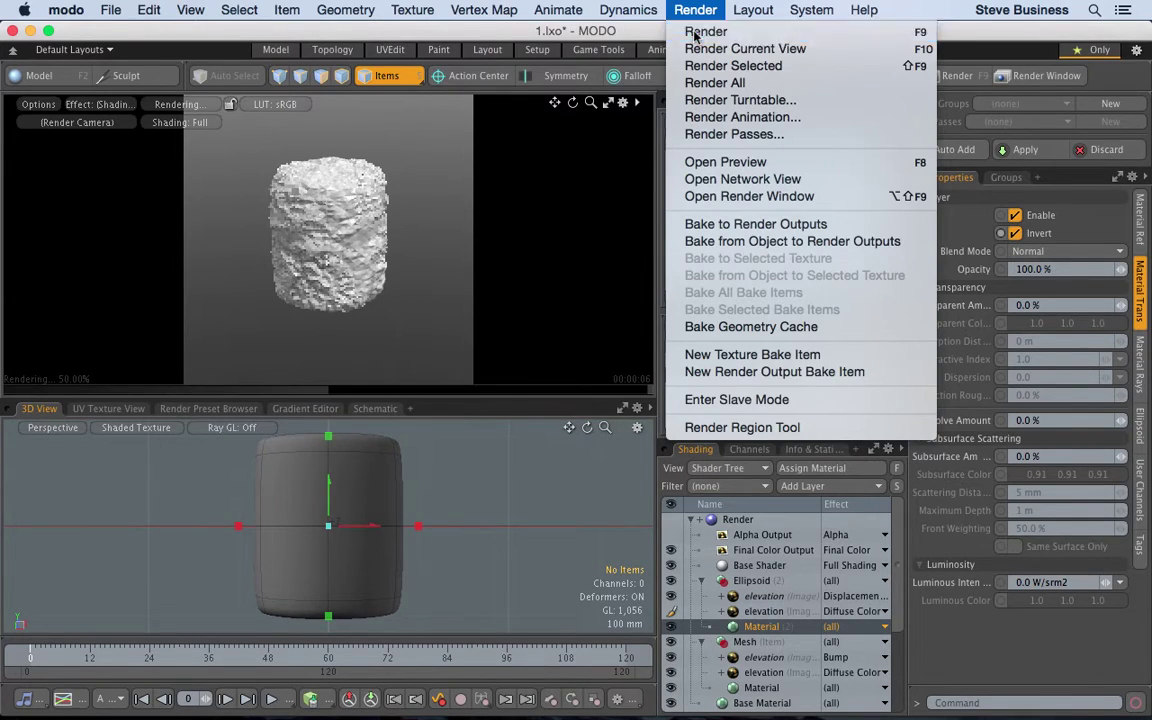
pyautogui.click(697, 28)
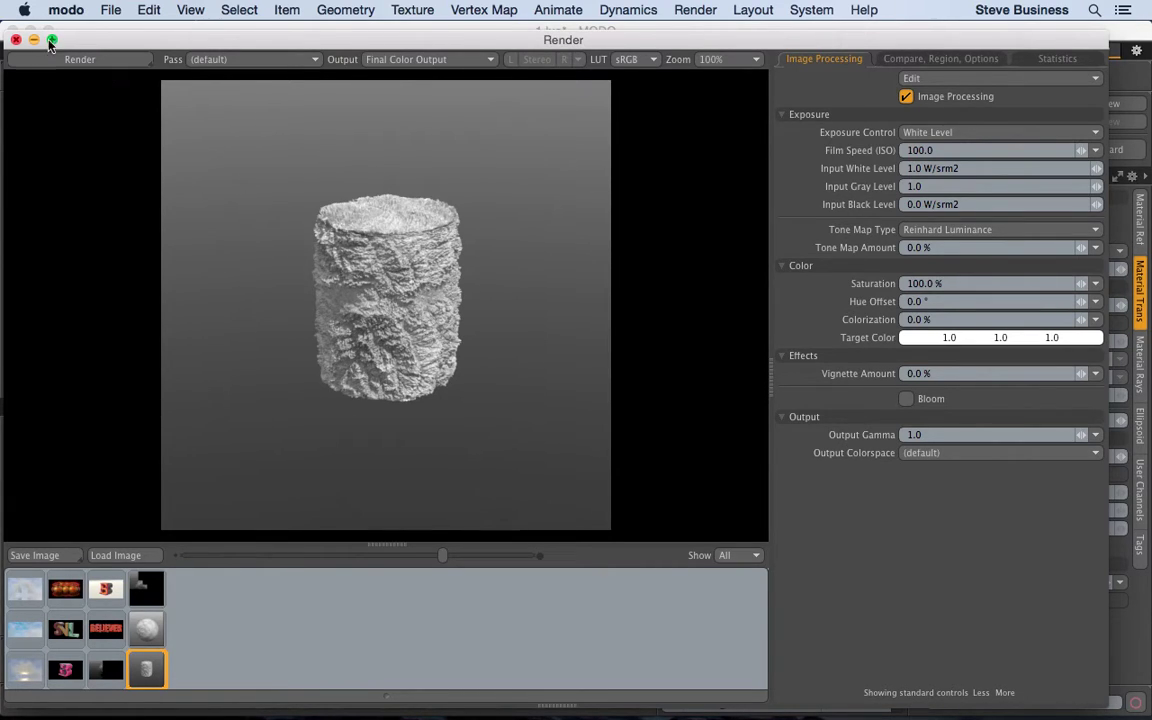
pyautogui.click(16, 41)
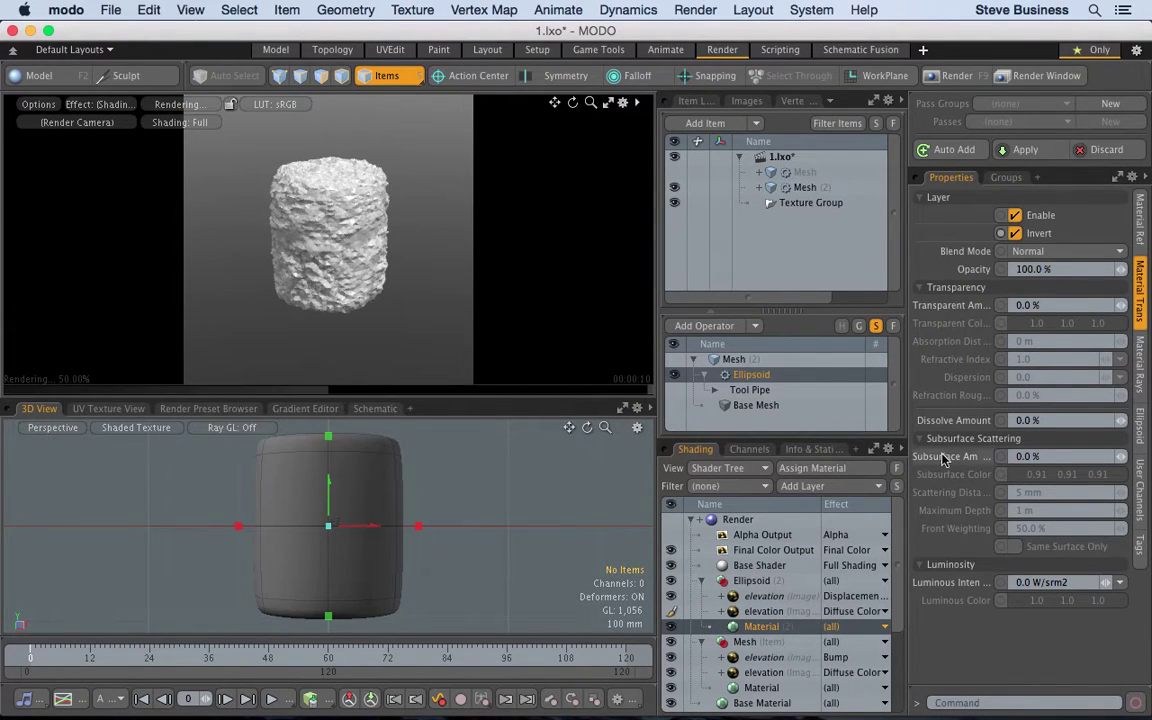
# - Set the ellipsoid's number of sides to 3
pyautogui.doubleClick(757, 374)
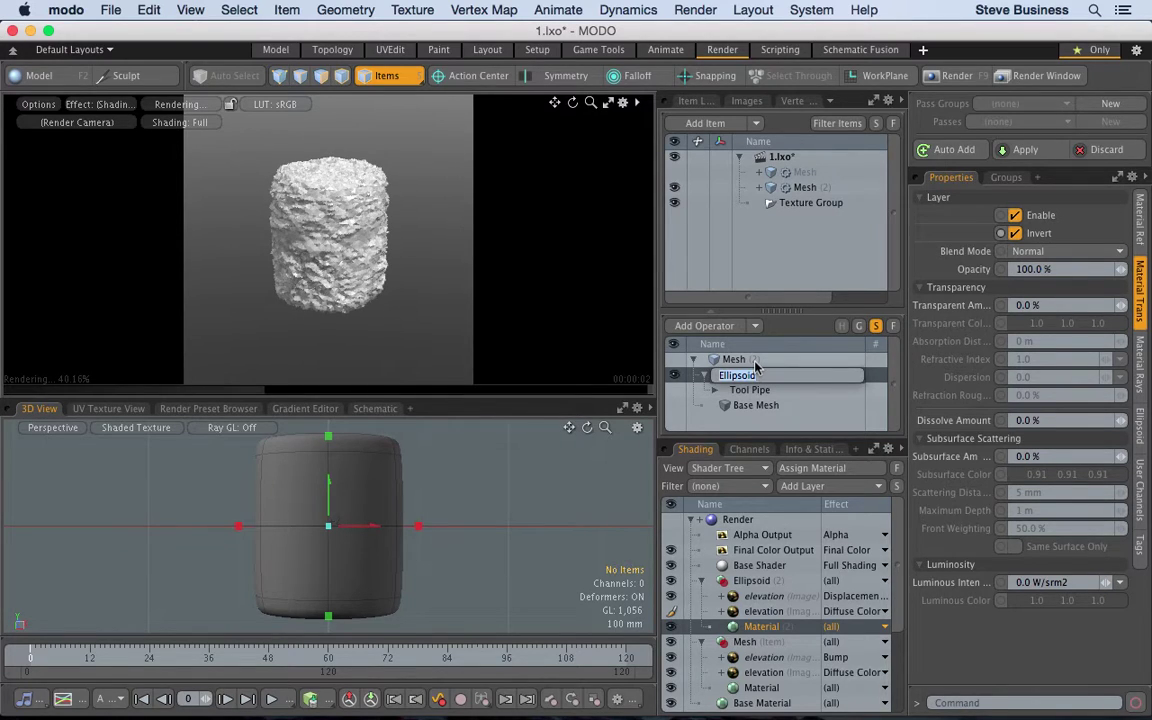
pyautogui.press('Return')
pyautogui.doubleClick(752, 376)
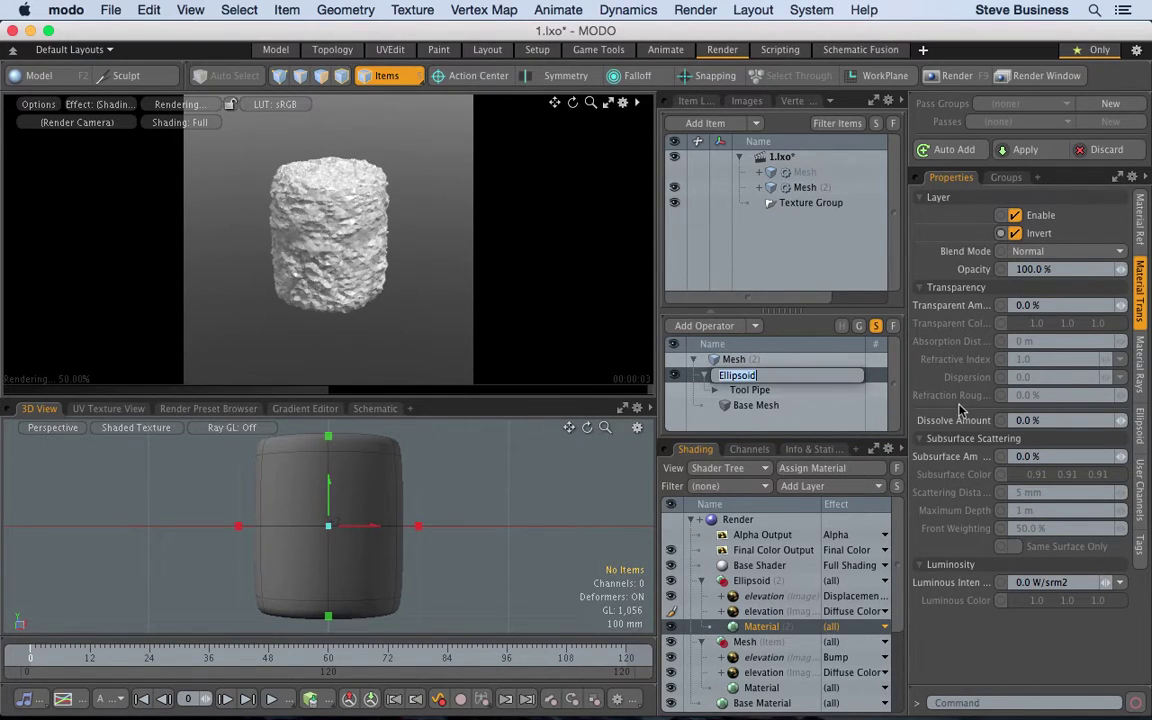
pyautogui.press('Return')
pyautogui.click(1140, 425)
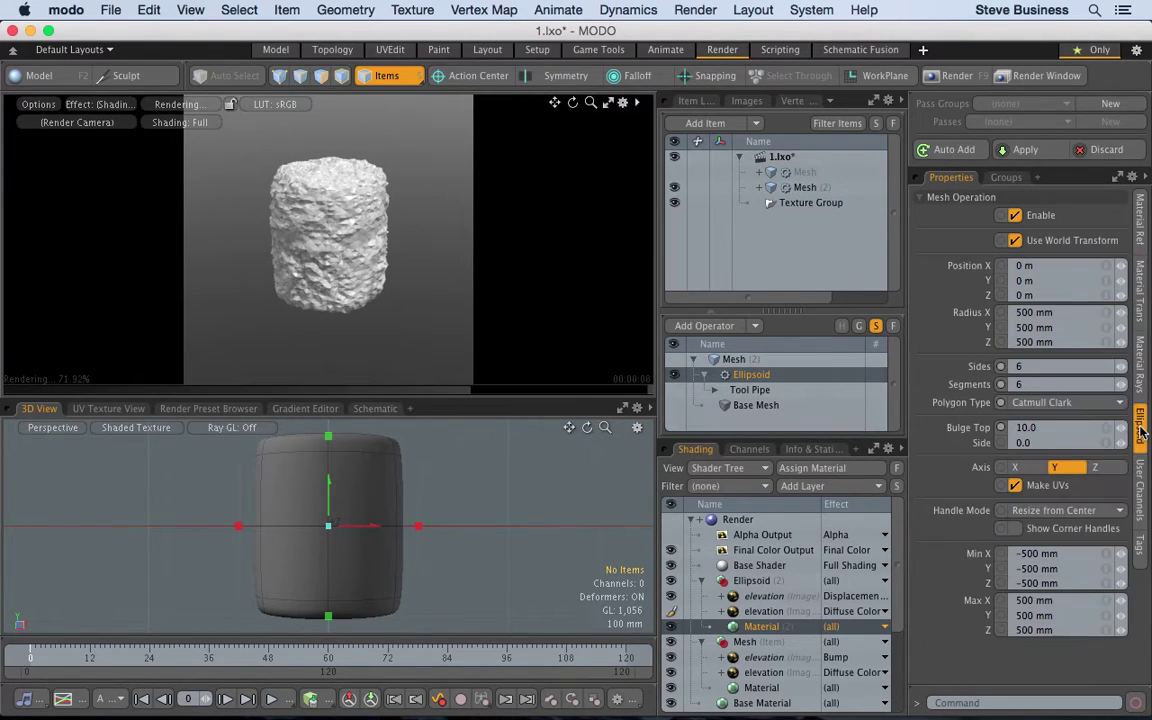
pyautogui.click(1037, 444)
pyautogui.click(1030, 367)
pyautogui.write('3')
pyautogui.press('Return')
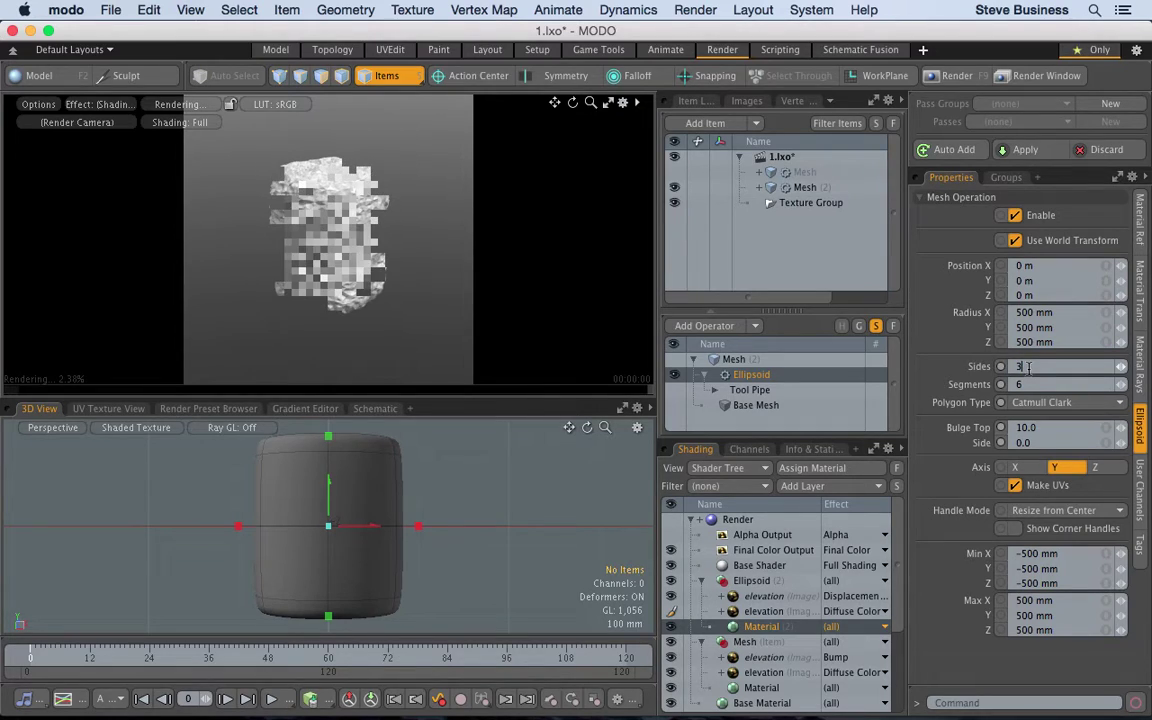
# - Try 3 segments on the ellipsoid and set the number of segments back to 6
pyautogui.click(1026, 383)
pyautogui.write('3')
pyautogui.press('Return')
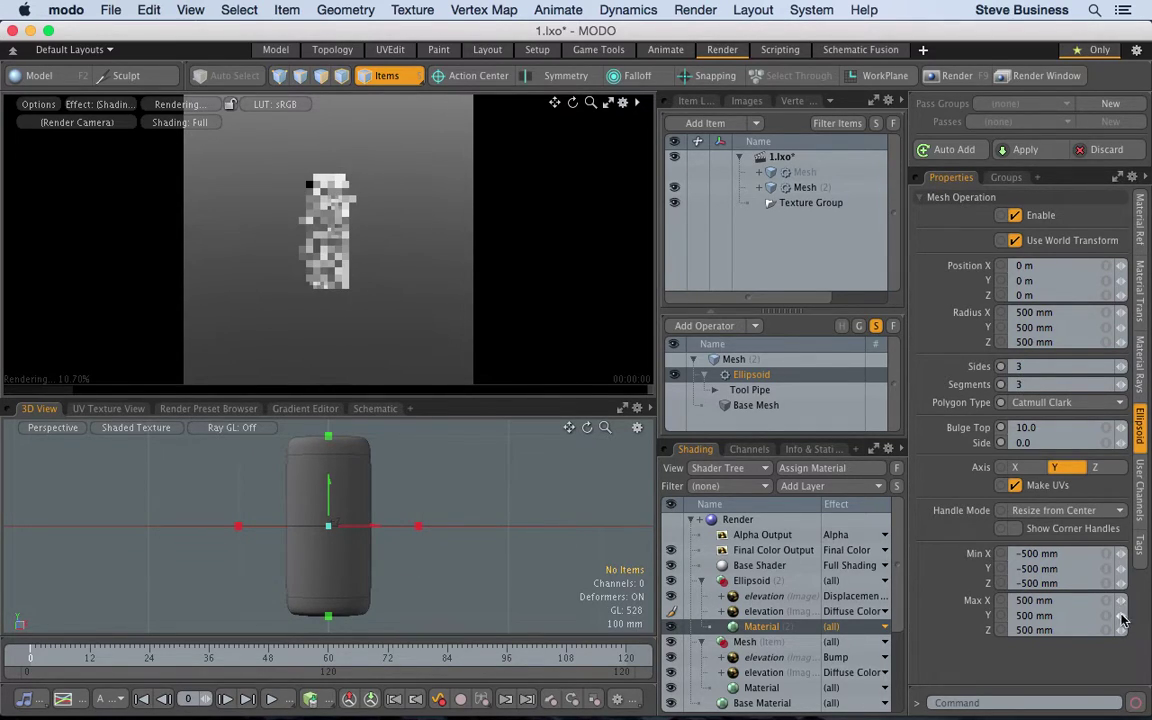
pyautogui.press('Return')
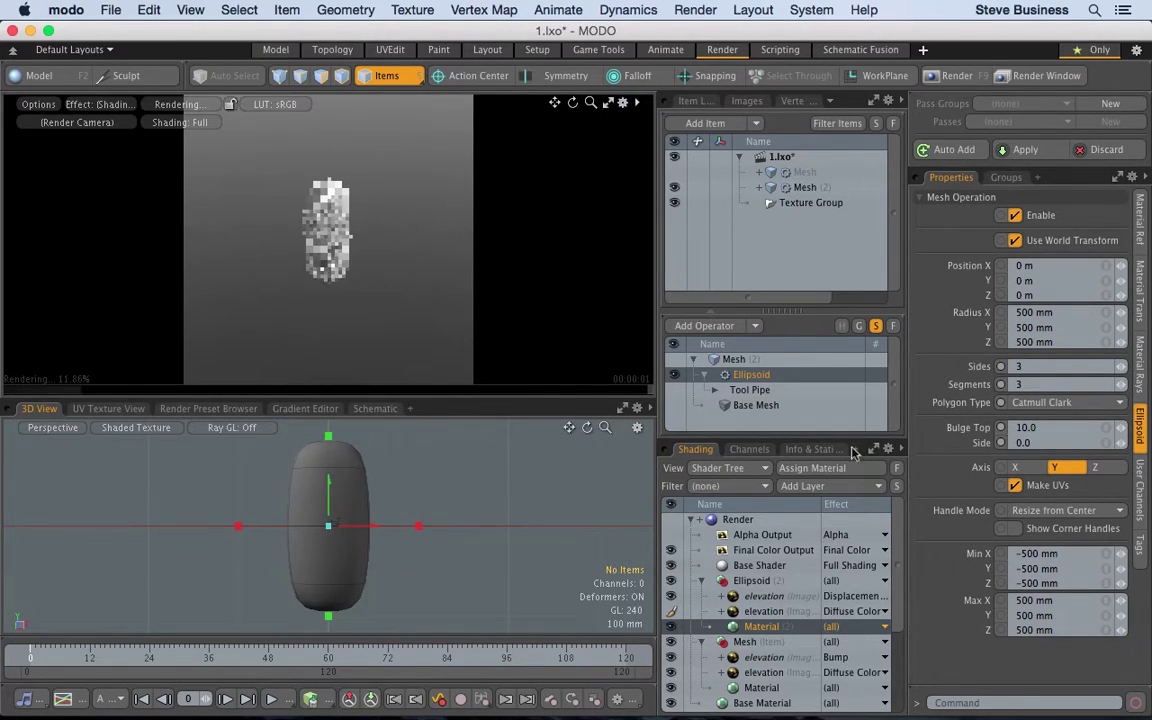
pyautogui.click(1027, 384)
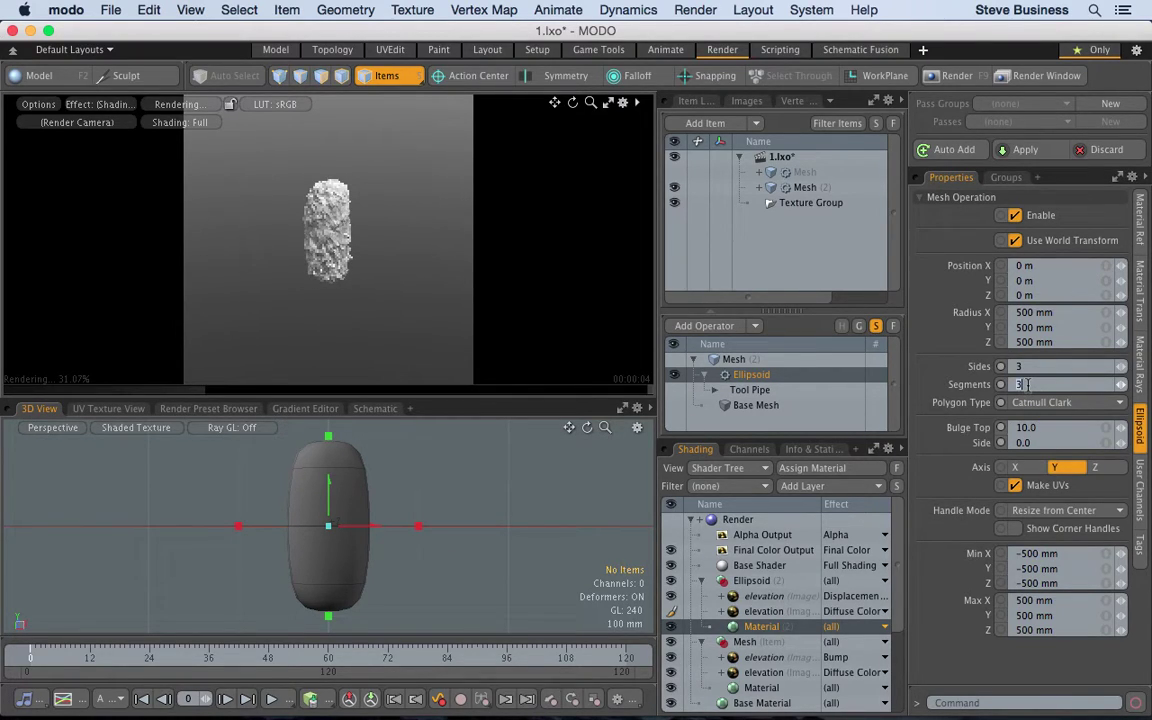
pyautogui.write('6')
pyautogui.press('Return')
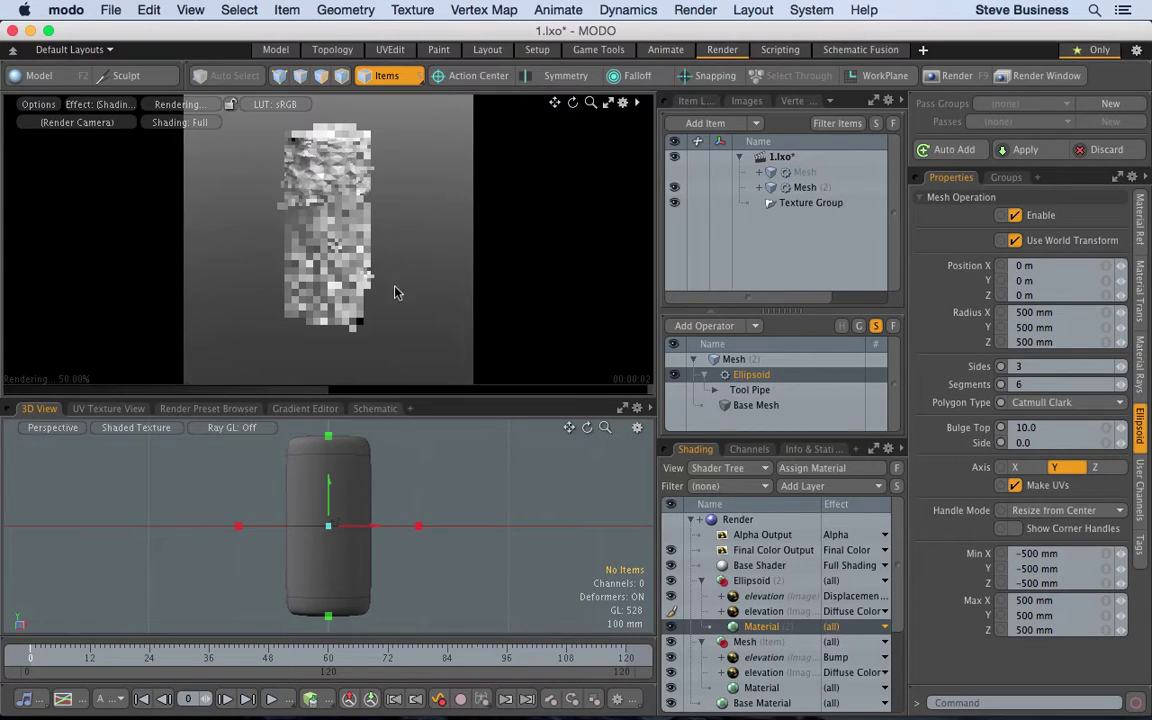
# - Set the ellipsoid's side bulge to 10.0 and its number of sides to 6
pyautogui.click(1025, 441)
pyautogui.write('10')
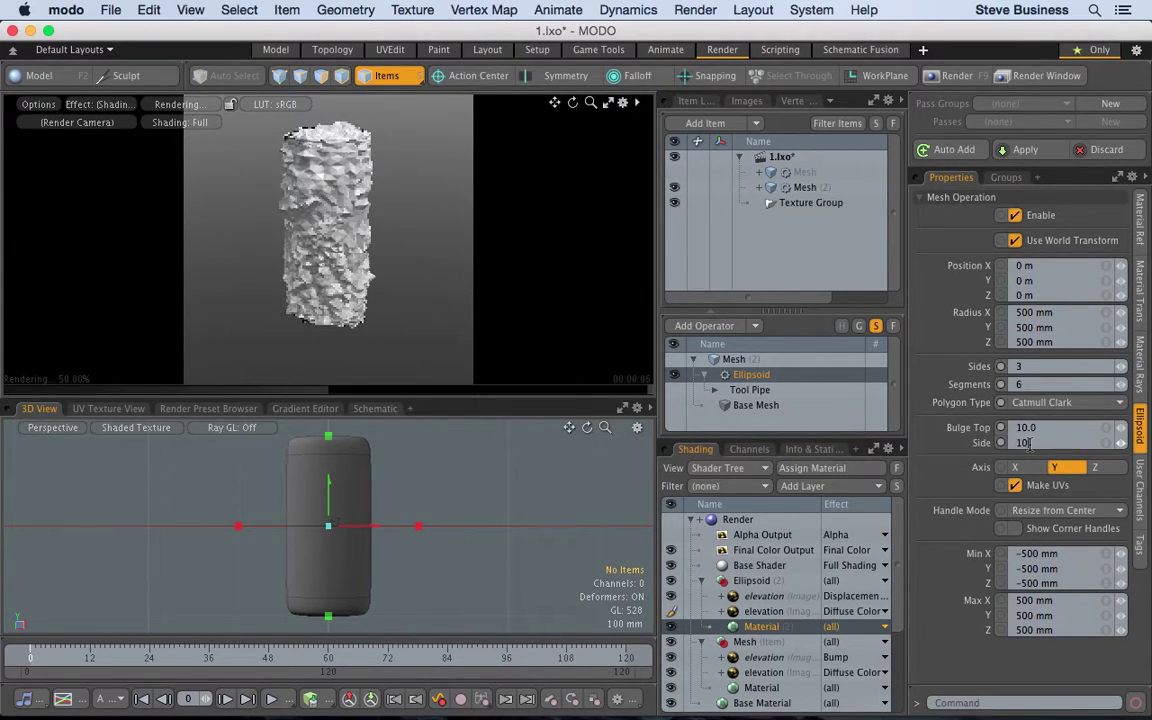
pyautogui.press('Return')
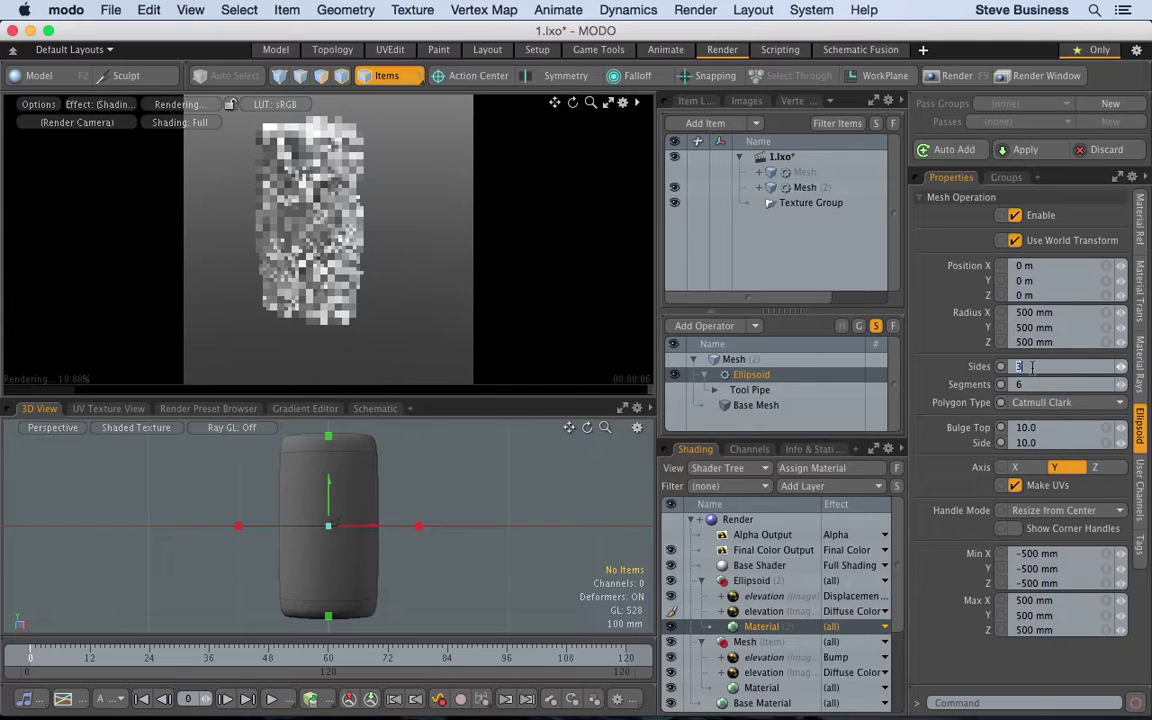
pyautogui.write('6')
pyautogui.press('Return')
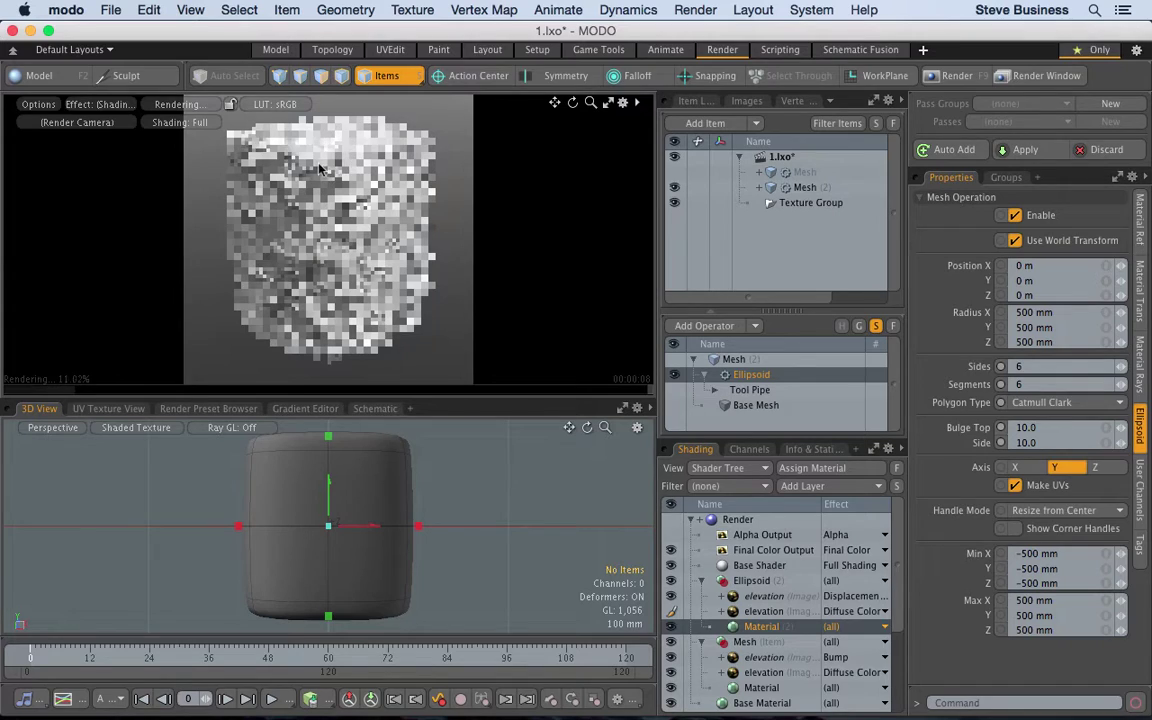
# - Change the effect of the Ellipsoid group's displacement elevation layer to Bump and invert that layer
pyautogui.click(843, 598)
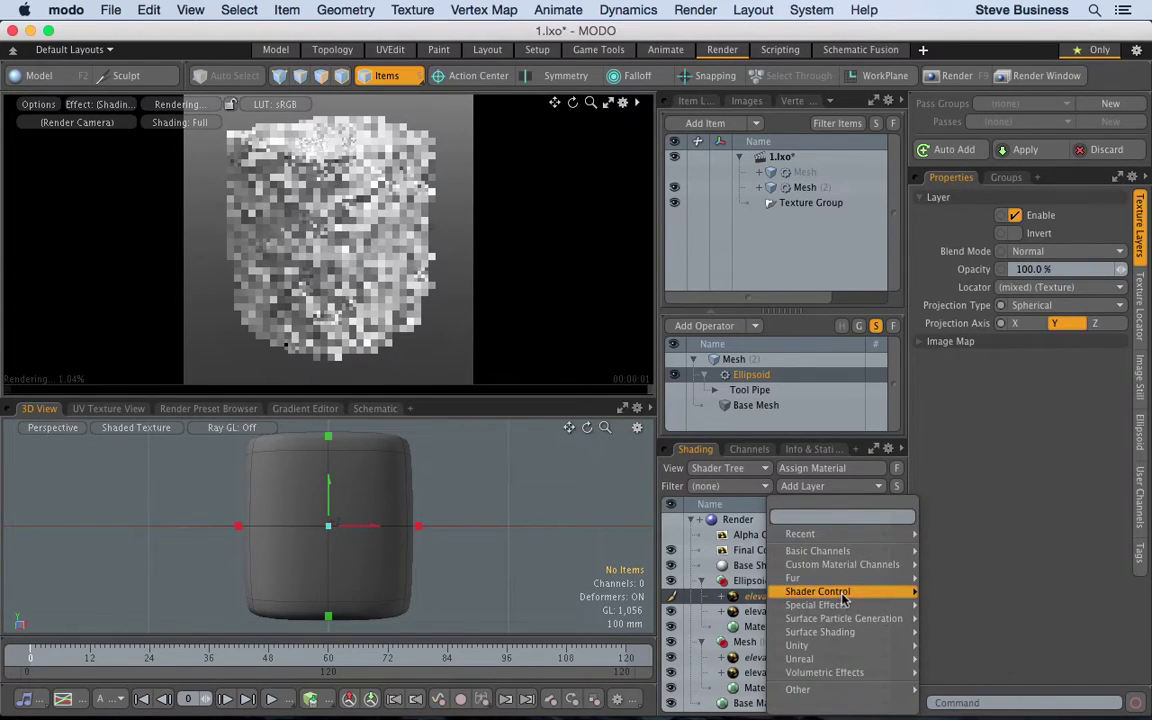
pyautogui.moveTo(835, 538)
pyautogui.click(930, 520)
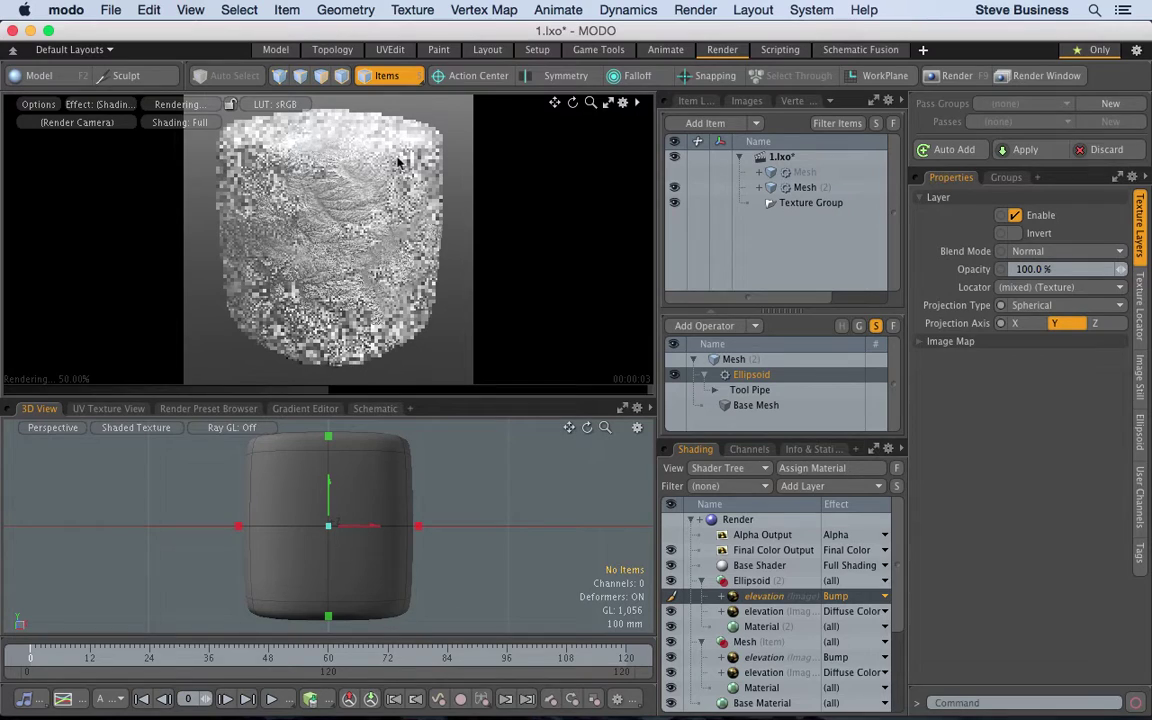
pyautogui.click(1014, 233)
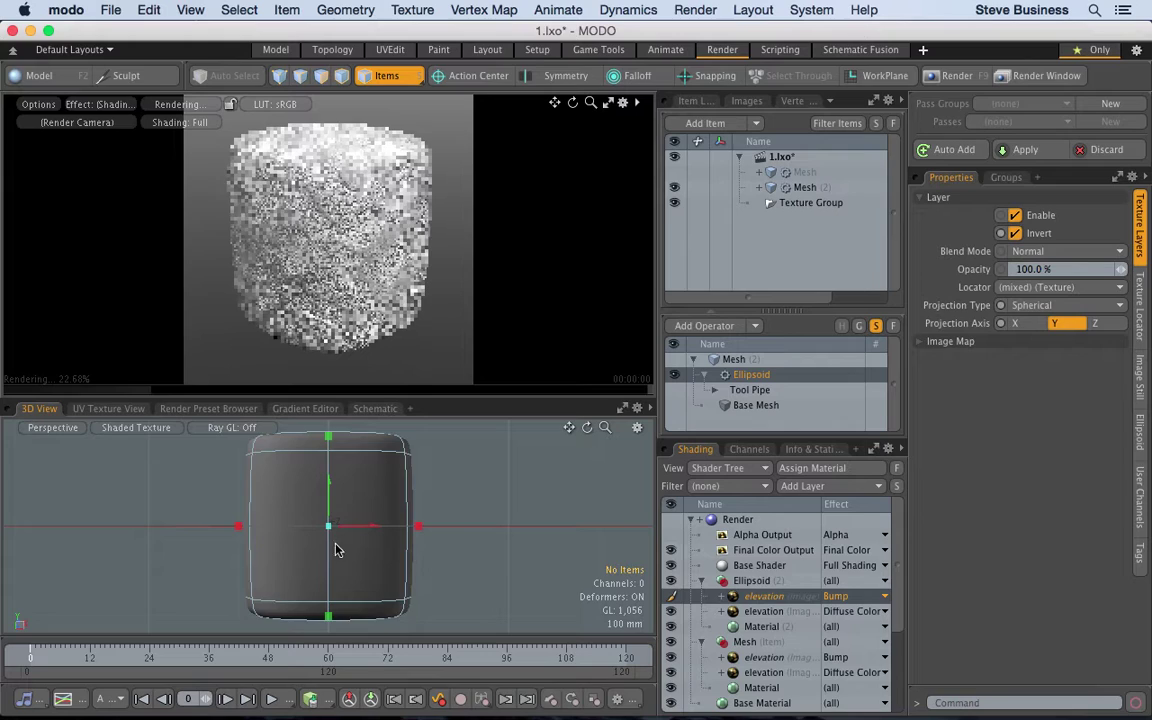
# - Change the ellipsoid's polygon type to Face and set its number of sides to 24
pyautogui.keyDown('alt'); pyautogui.moveTo(280, 460); pyautogui.dragTo(340, 597); pyautogui.keyUp('alt')
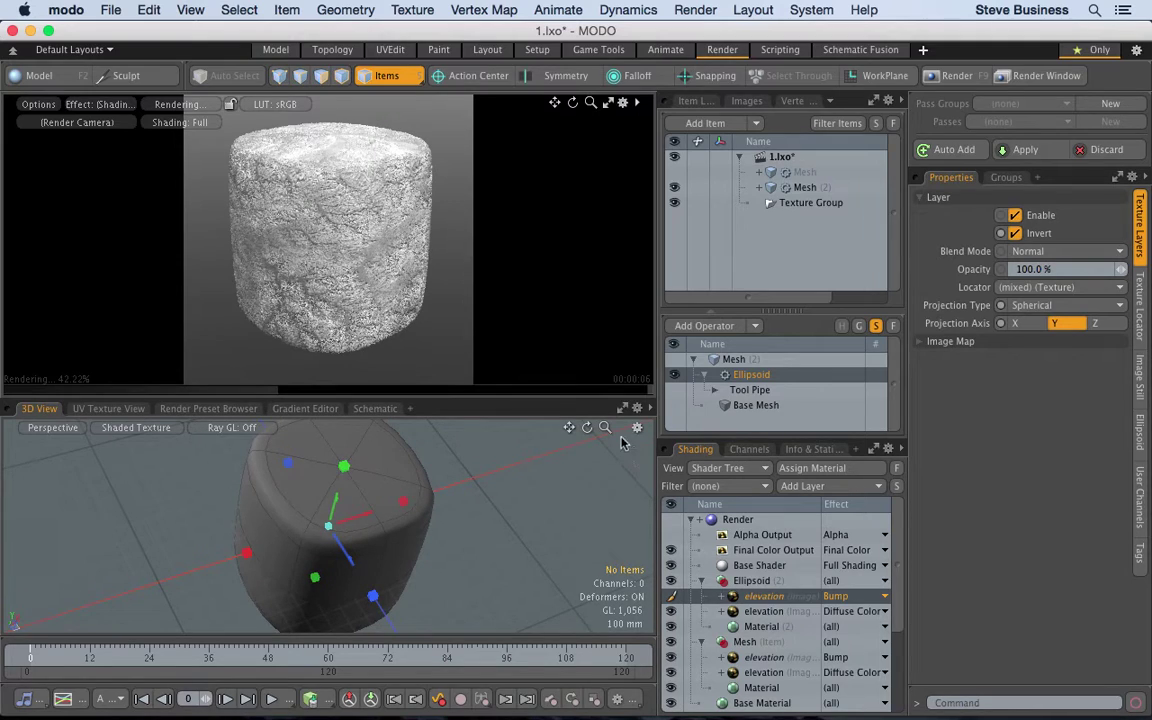
pyautogui.scroll(-3, 330, 525)
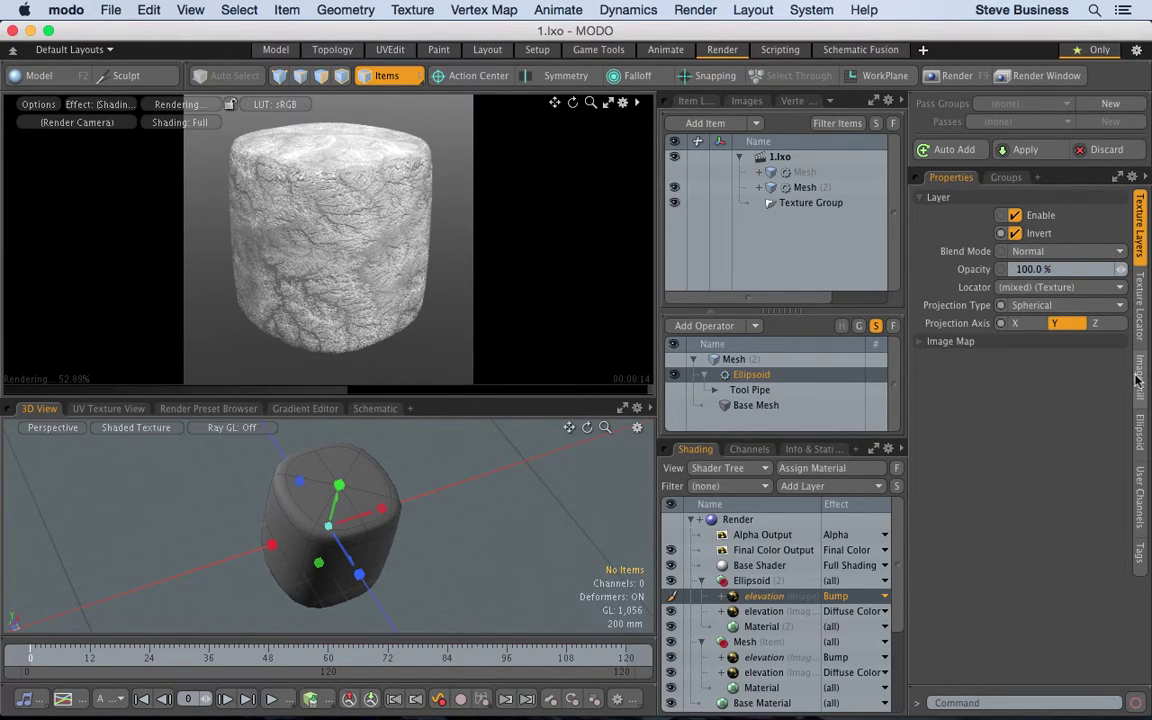
pyautogui.moveTo(751, 374)
pyautogui.mouseDown()
pyautogui.moveTo(666, 346)
pyautogui.moveTo(745, 377)
pyautogui.mouseUp()
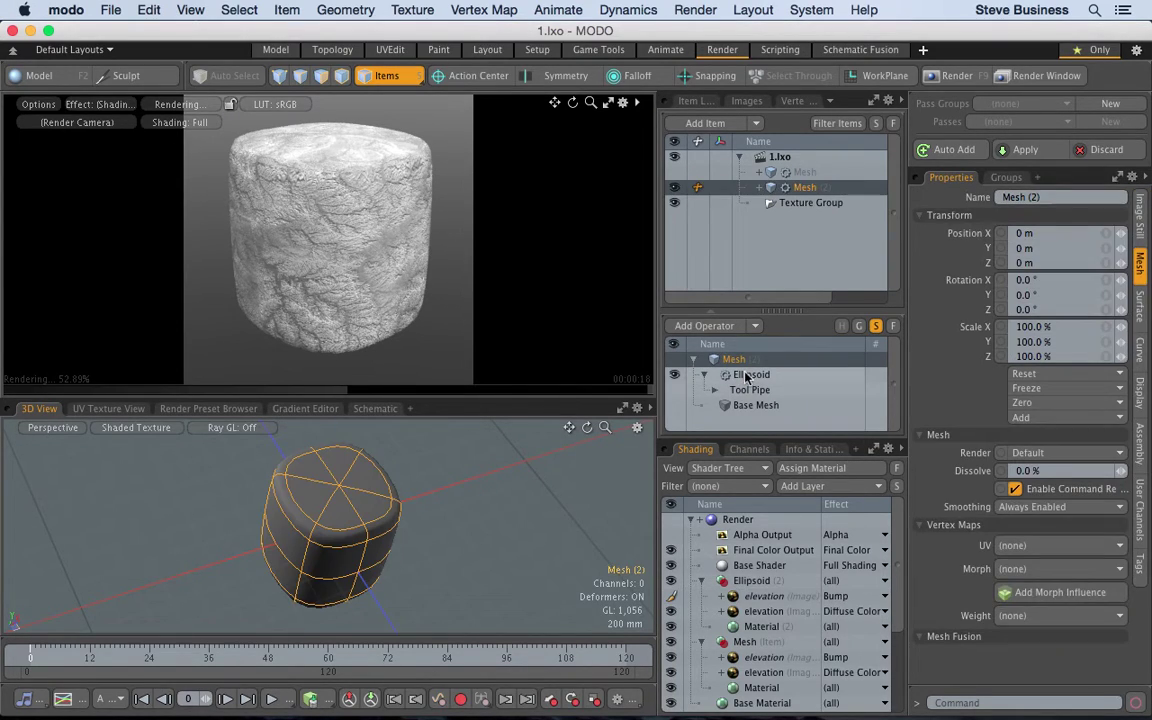
pyautogui.click(748, 375)
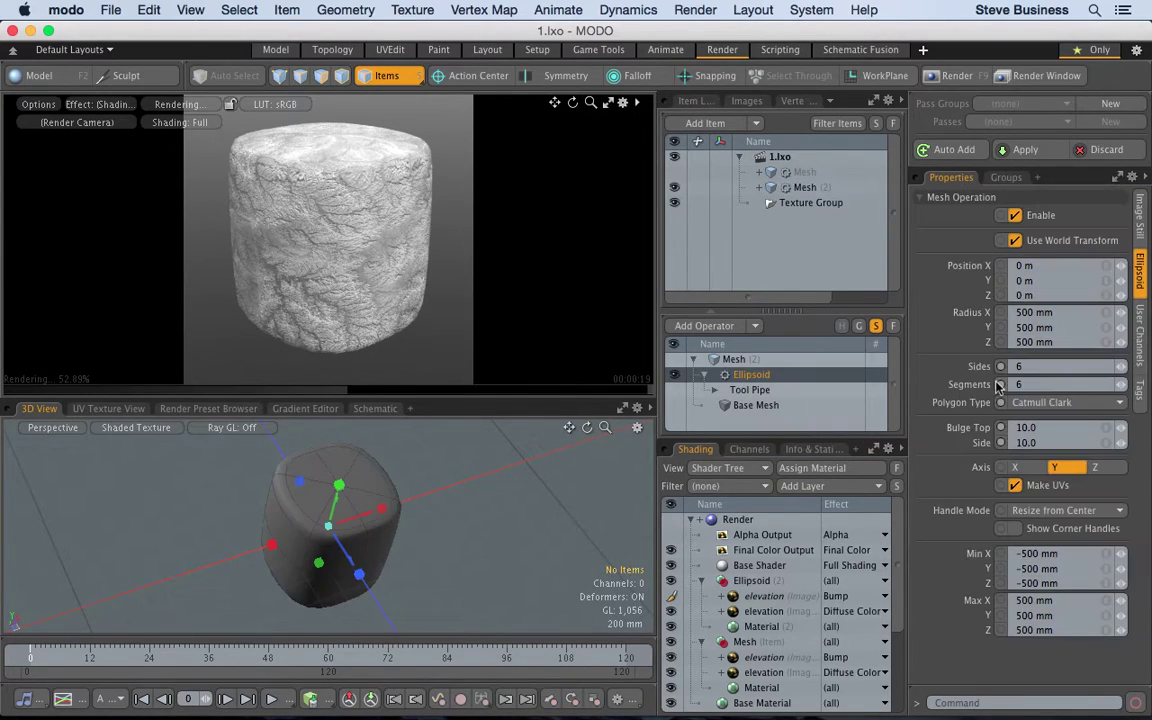
pyautogui.click(1073, 404)
pyautogui.click(1061, 381)
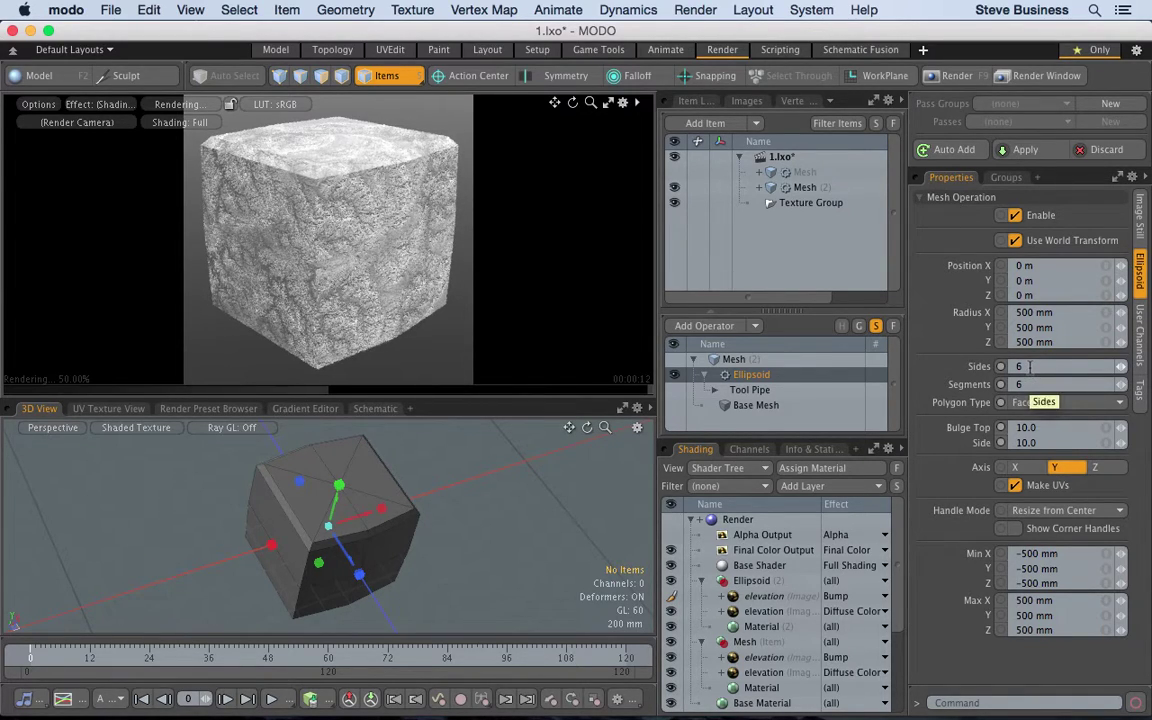
pyautogui.press('Return')
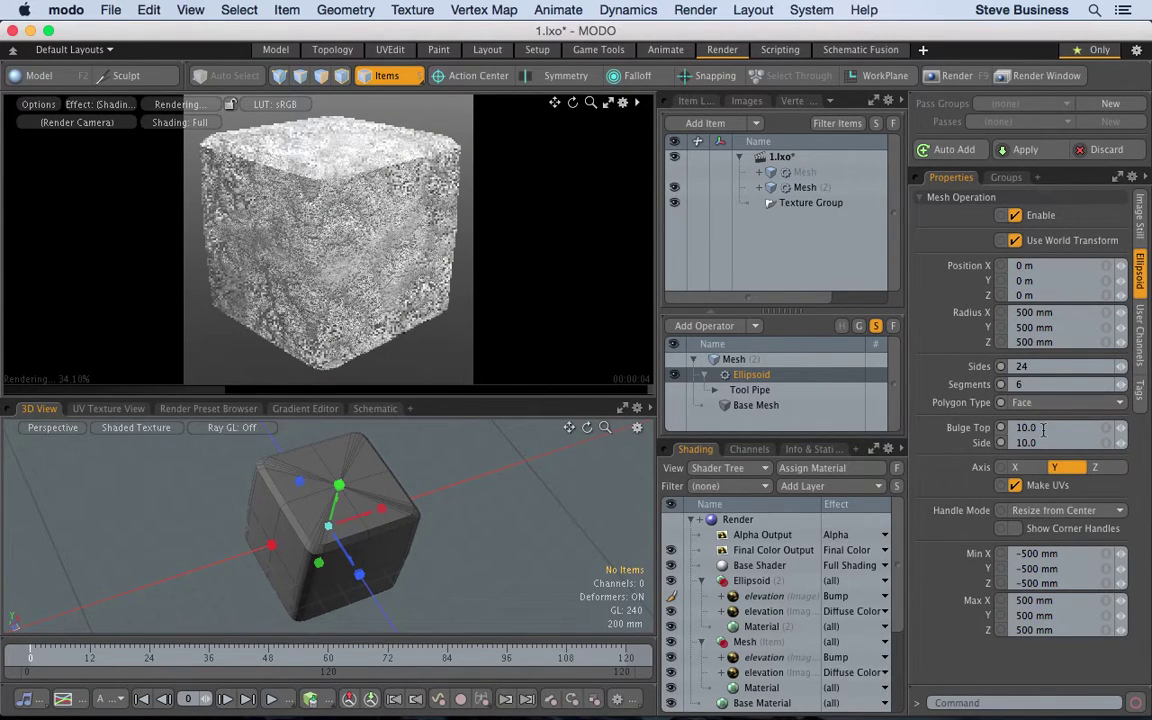
# - Set the ellipsoid's top bulge and side bulge to 0.0
pyautogui.click(1043, 428)
pyautogui.write('0')
pyautogui.press('Return')
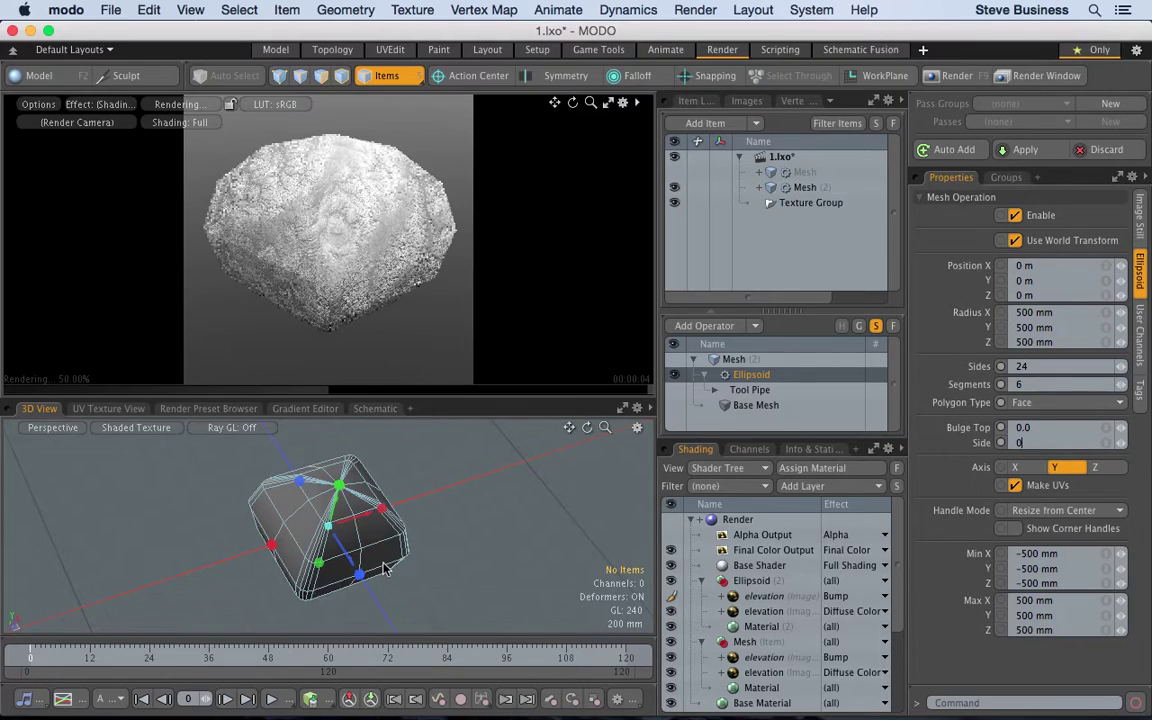
pyautogui.press('Return')
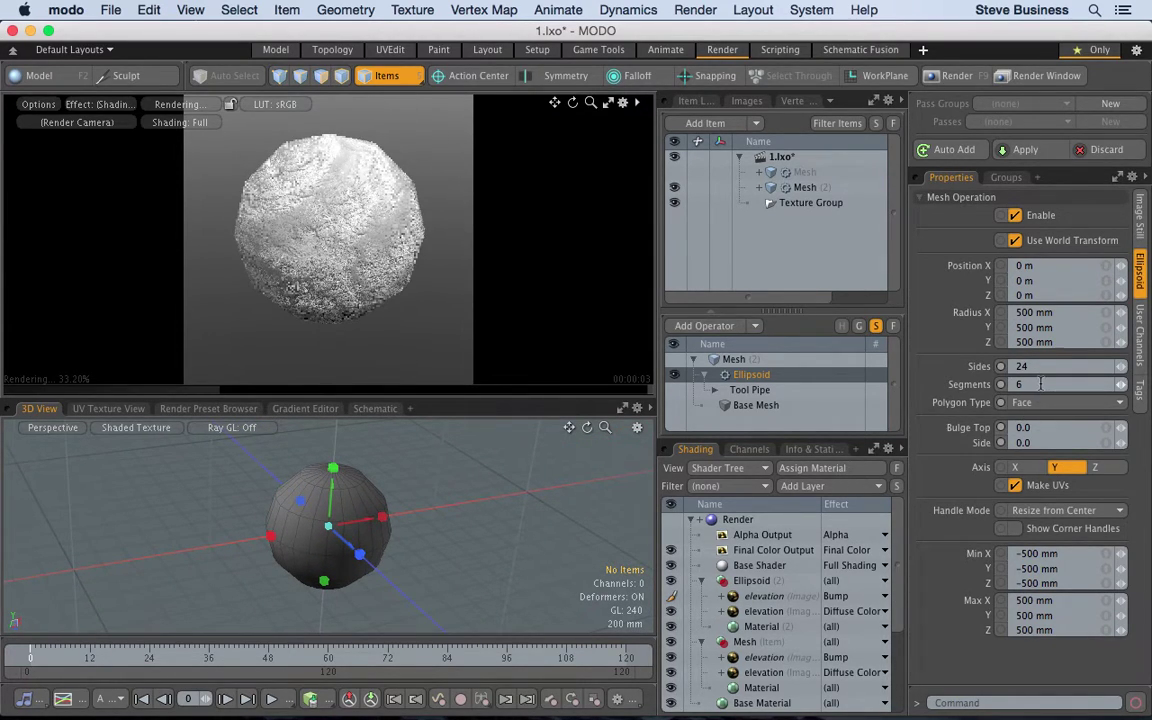
pyautogui.press('super+z')
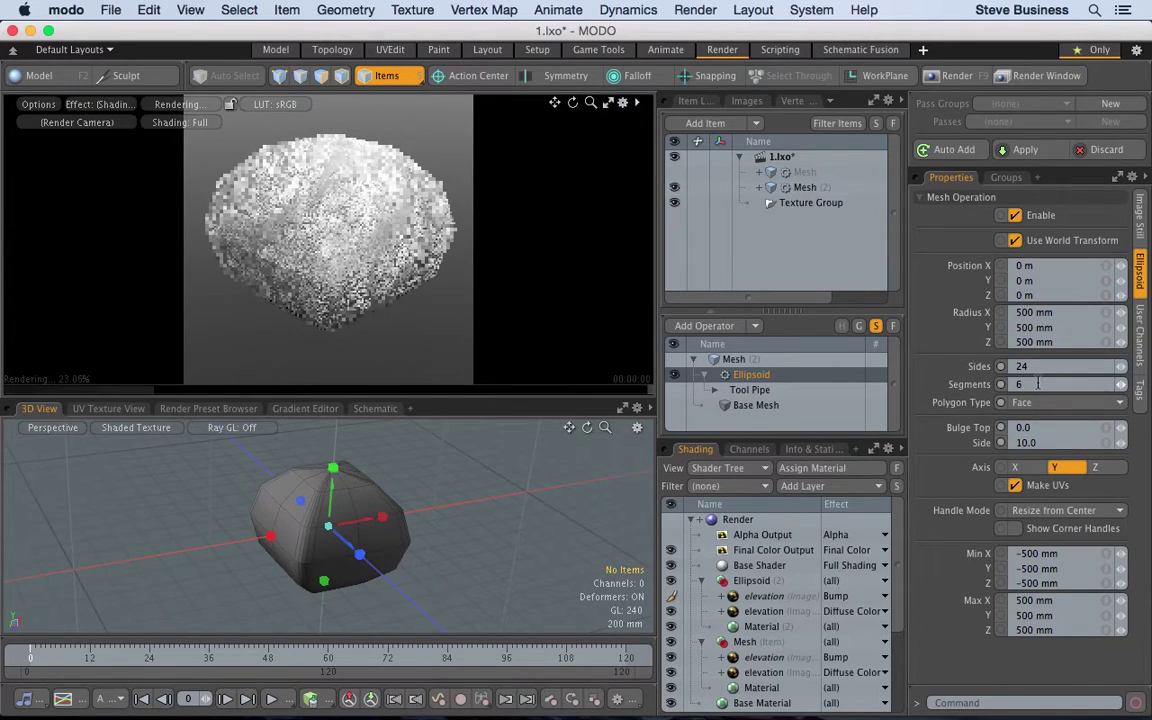
pyautogui.click(1047, 442)
pyautogui.write('0')
pyautogui.press('Return')
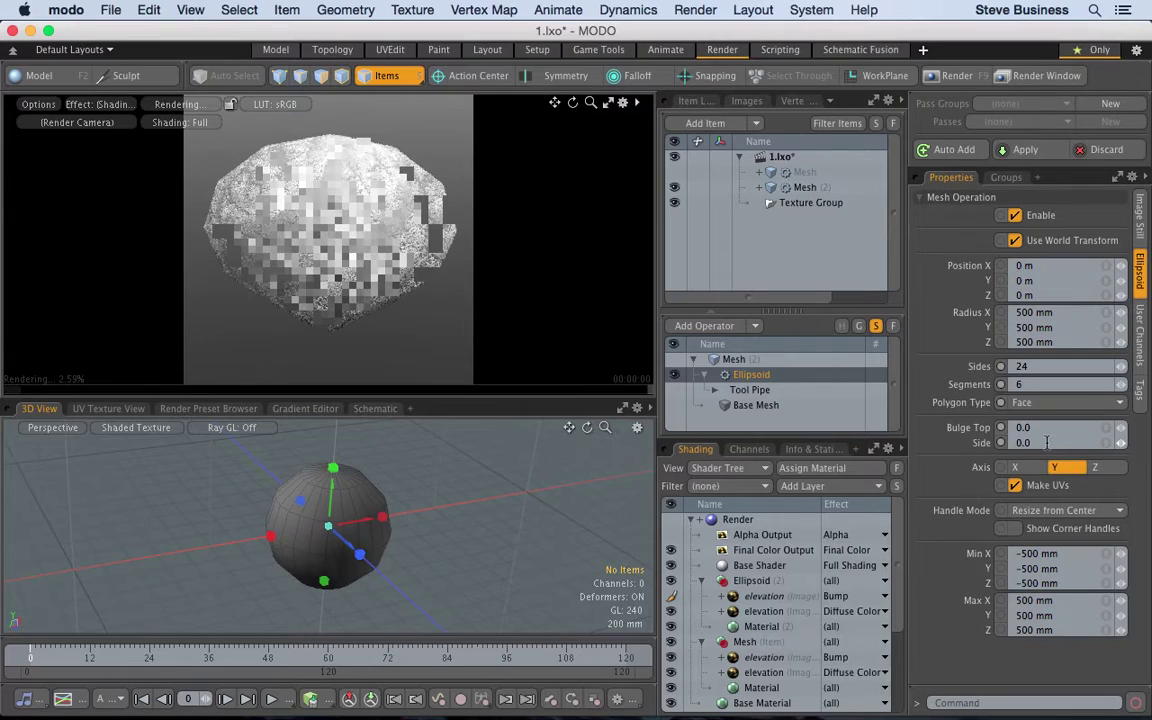
# - Try 12 sides with the Subdivision polygon type on the ellipsoid and return the polygon type to Face
pyautogui.click(1025, 367)
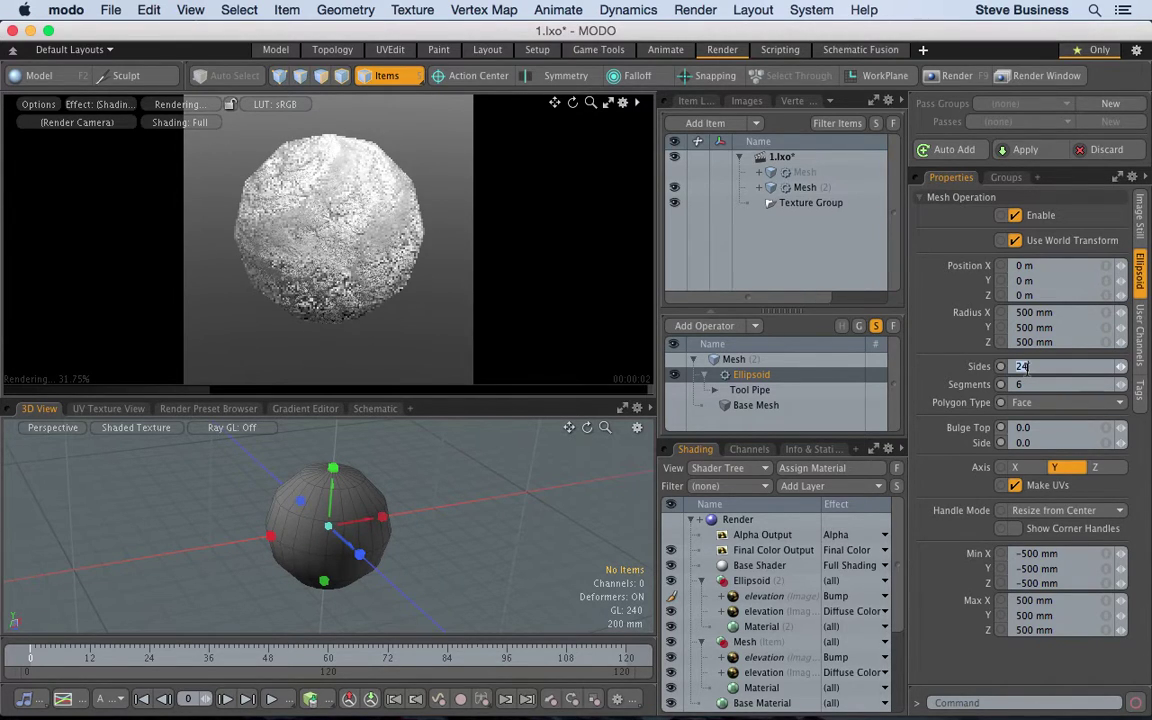
pyautogui.write('12')
pyautogui.press('Return')
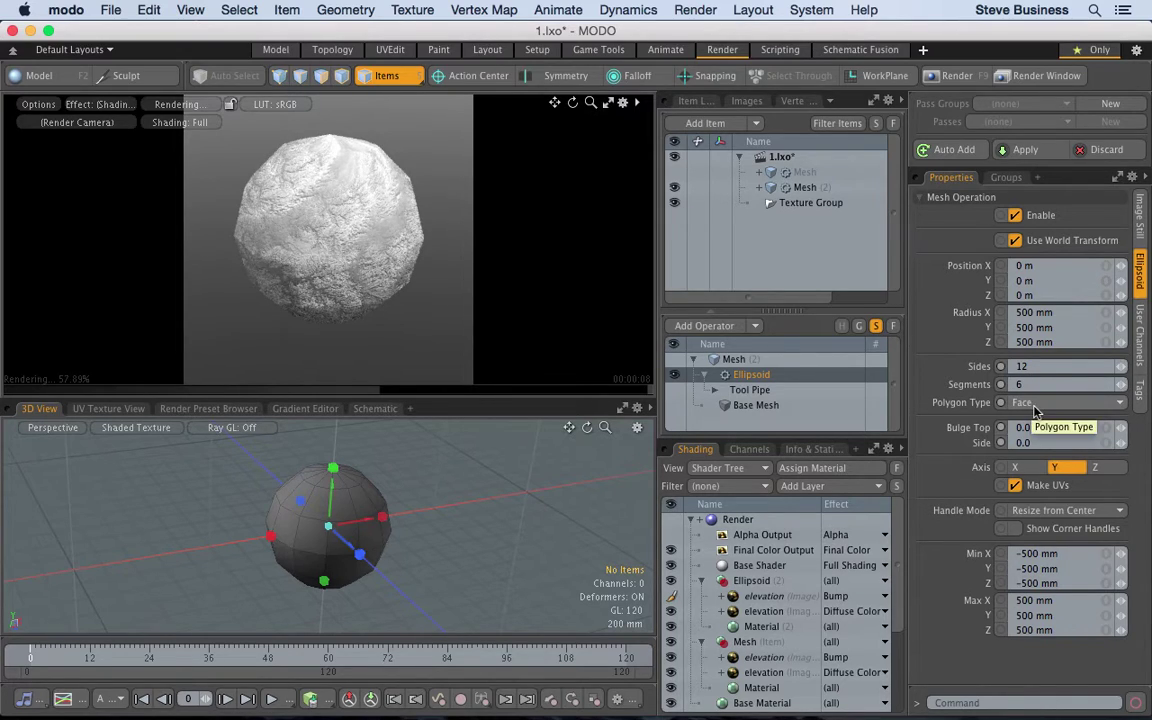
pyautogui.click(1032, 401)
pyautogui.click(1032, 418)
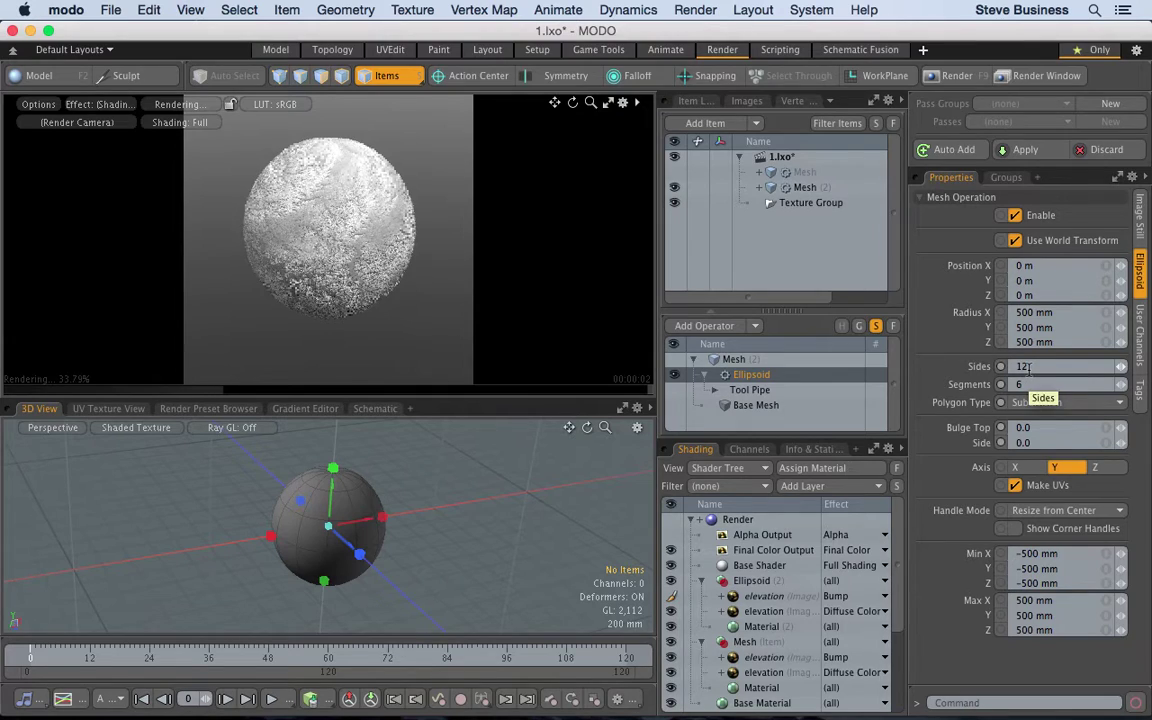
pyautogui.click(1021, 386)
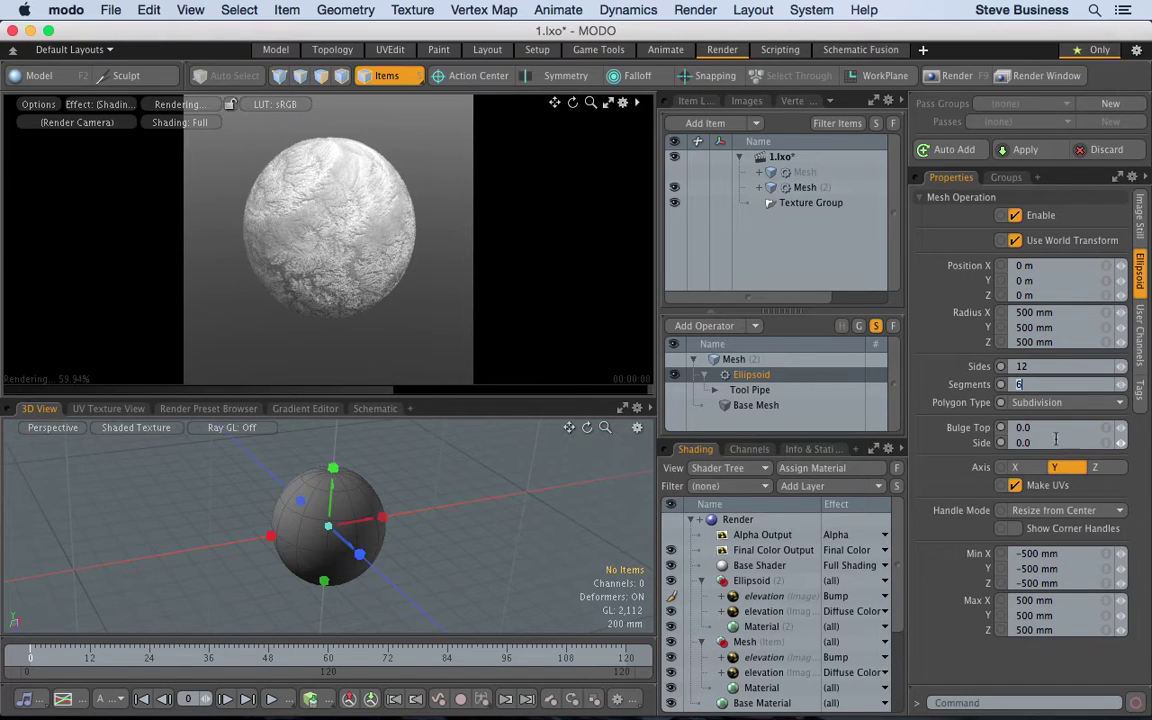
pyautogui.click(1045, 402)
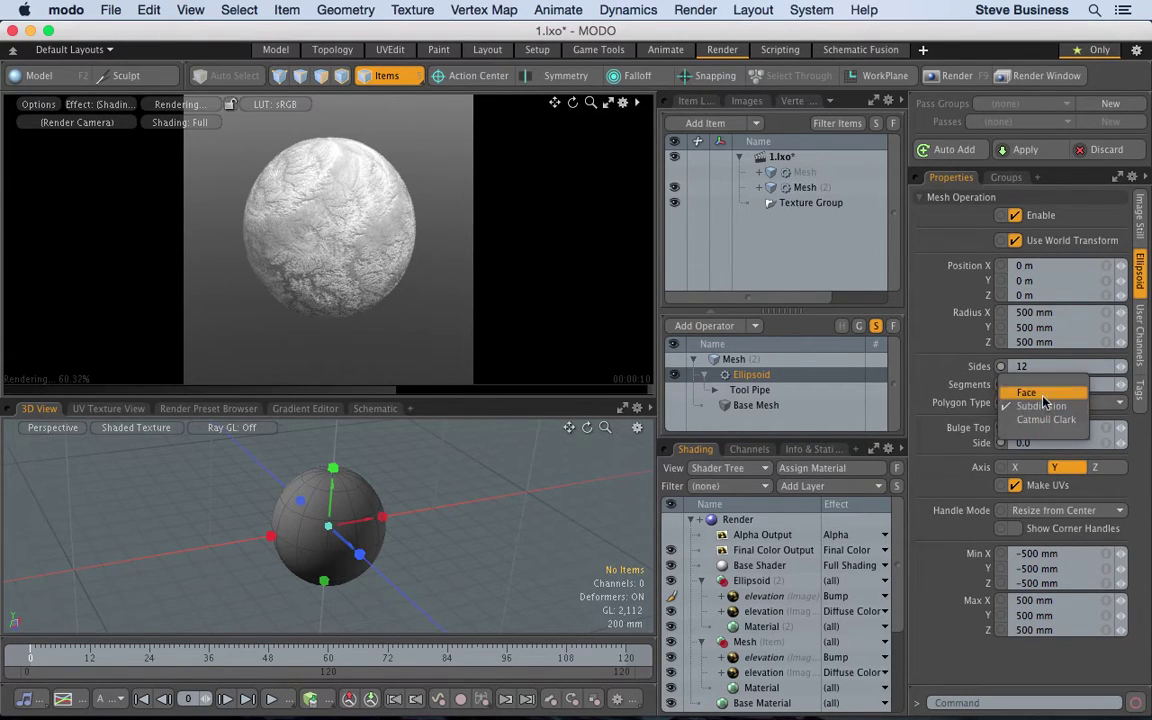
pyautogui.click(1040, 392)
# - Set the ellipsoid's number of sides to 3 and its number of segments to 3
pyautogui.click(1028, 366)
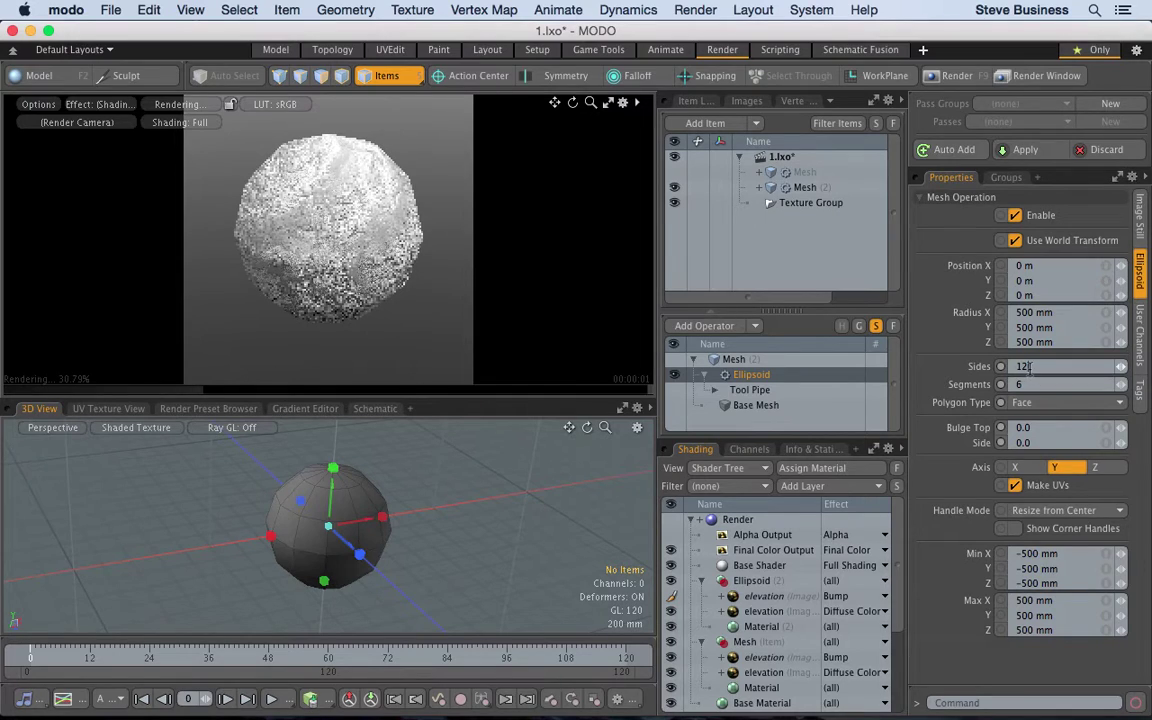
pyautogui.write('3')
pyautogui.press('Tab')
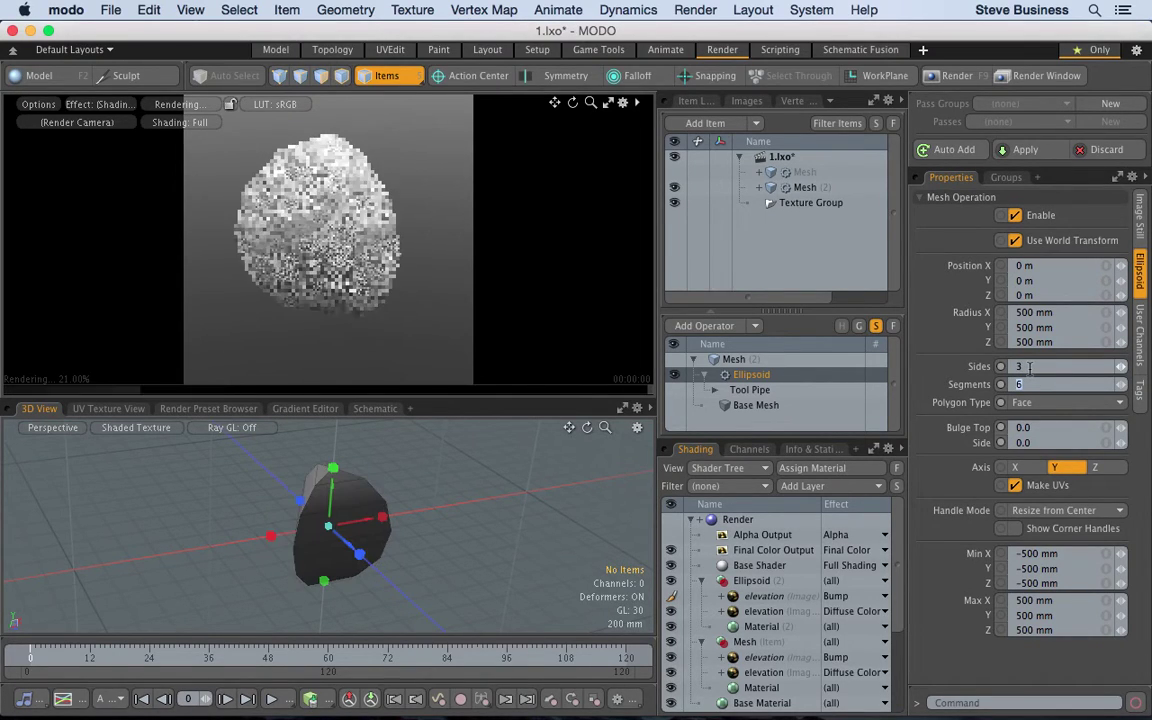
pyautogui.write('3')
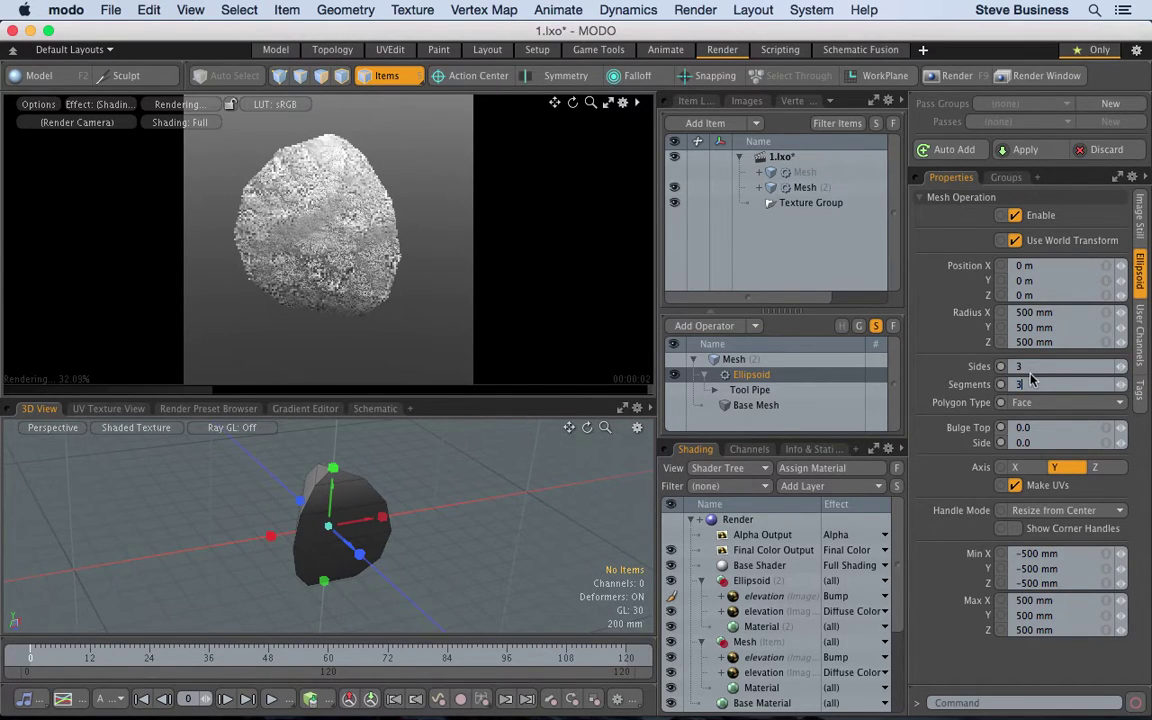
pyautogui.press('Tab')
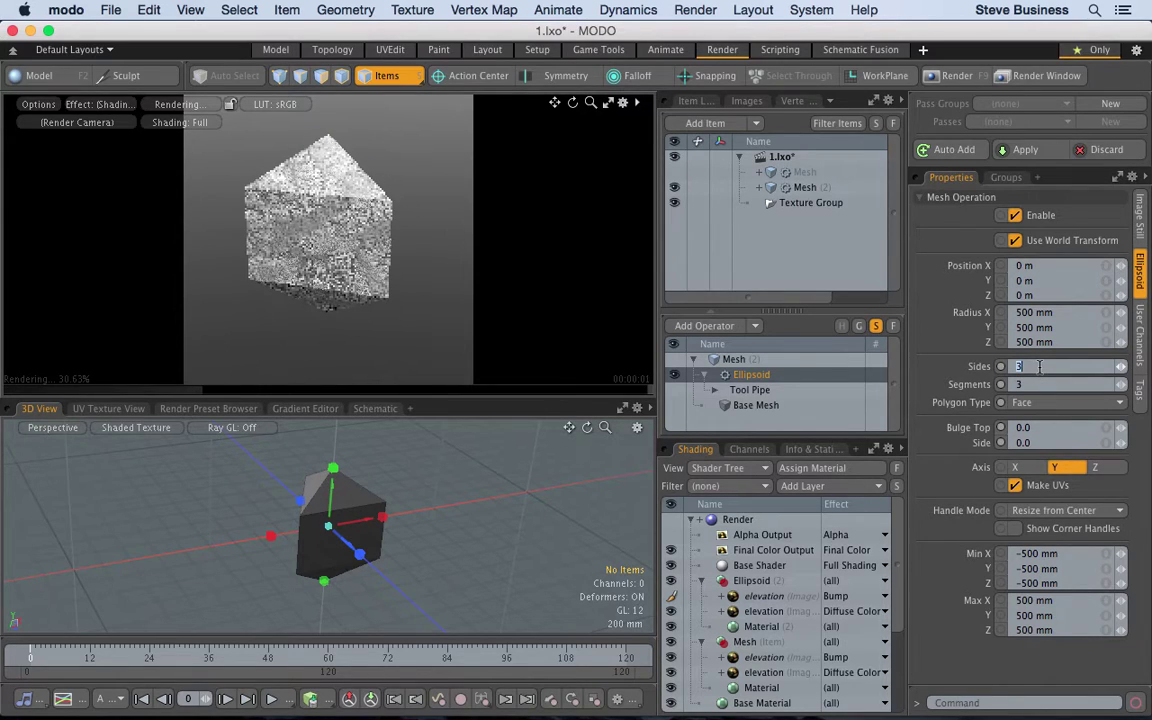
pyautogui.click(273, 276)
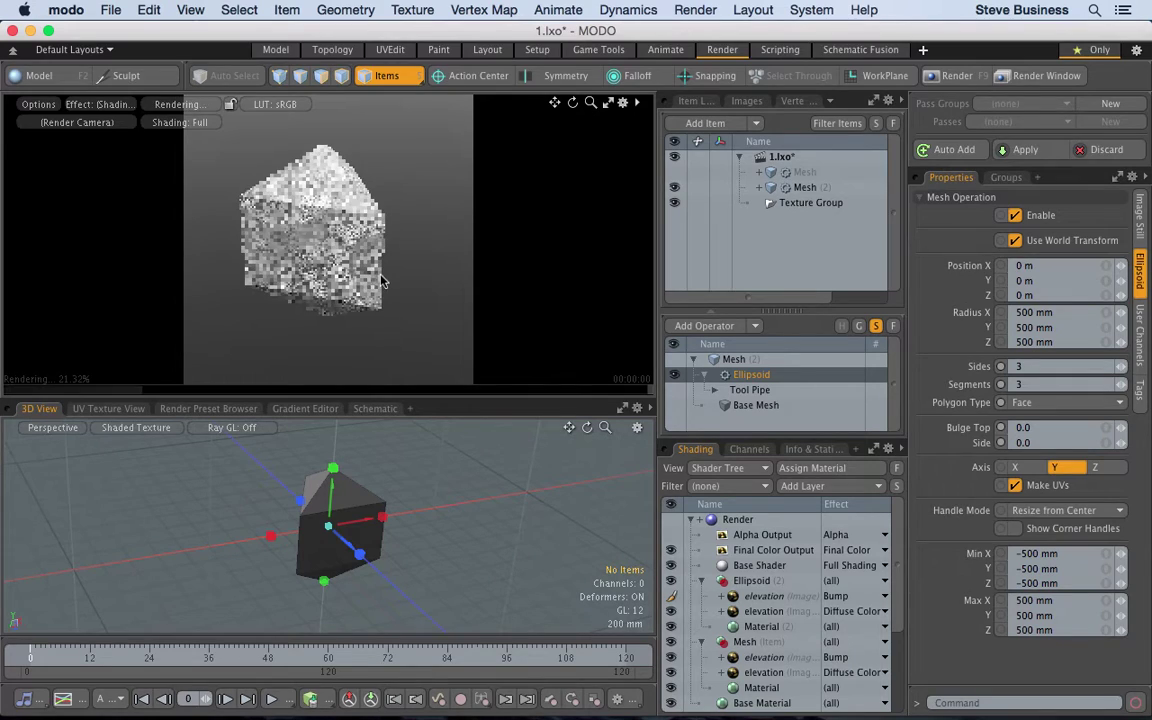
# - Add a Subdivide mesh operation to Mesh (2) above the ellipsoid and set its subdivision method to Faceted
pyautogui.click(760, 360)
pyautogui.click(753, 326)
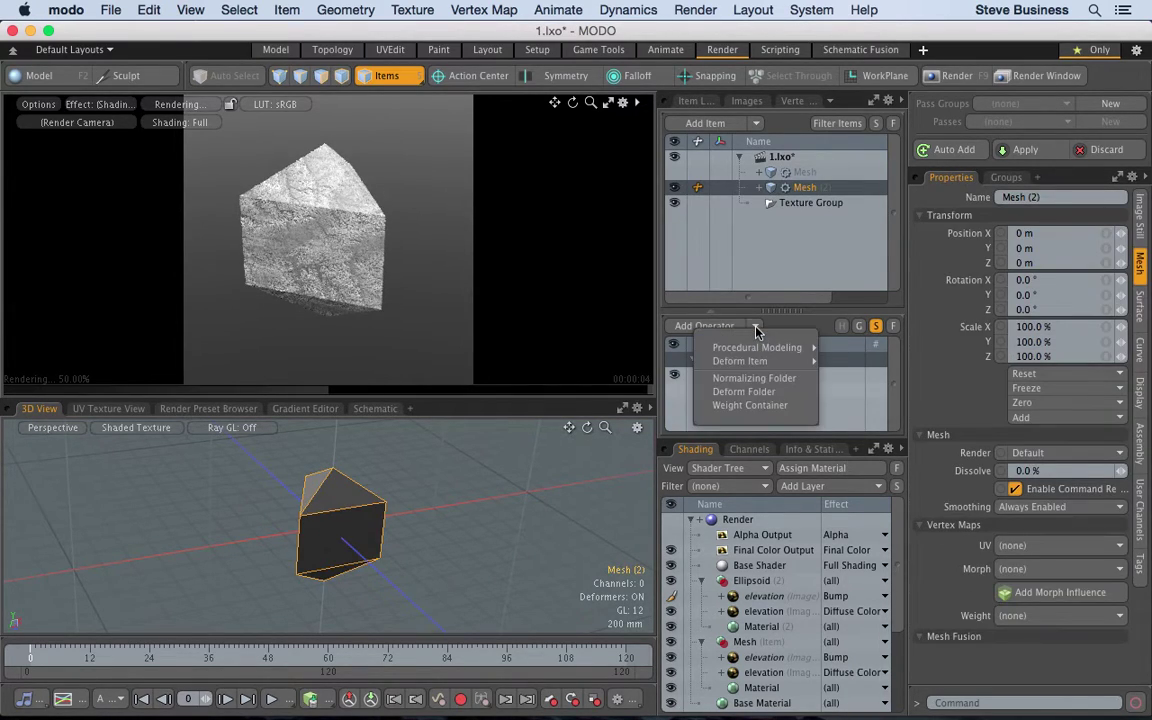
pyautogui.moveTo(756, 347)
pyautogui.moveTo(841, 465)
pyautogui.click(926, 545)
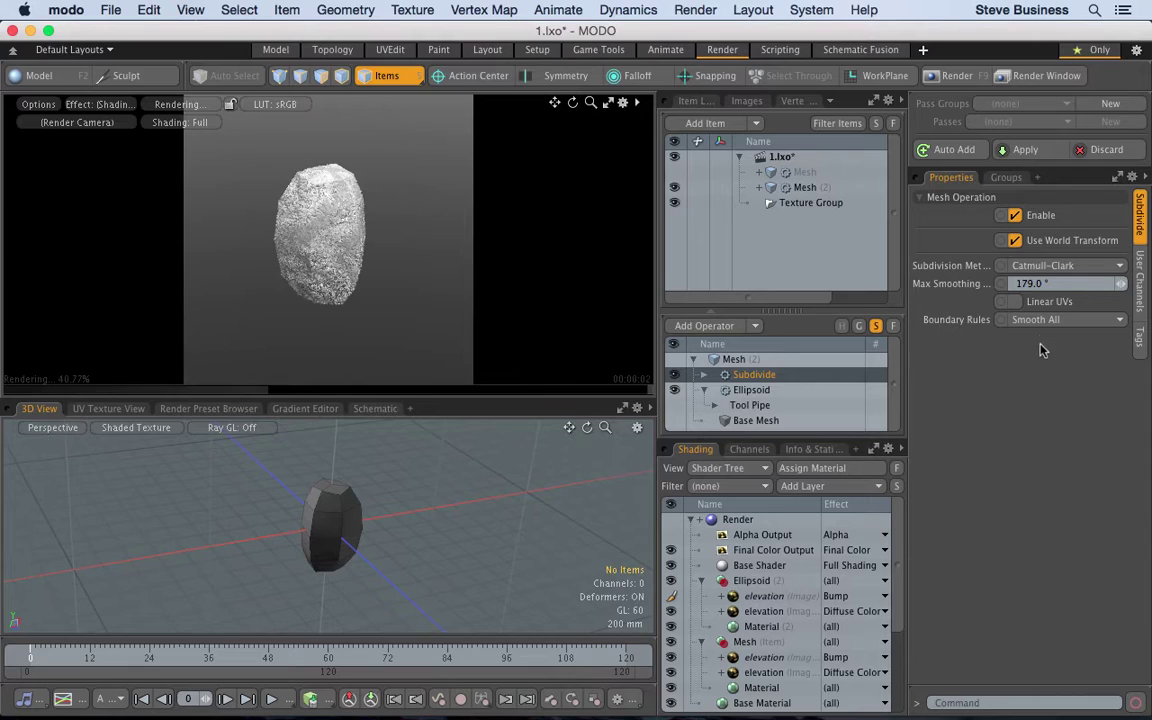
pyautogui.click(1049, 265)
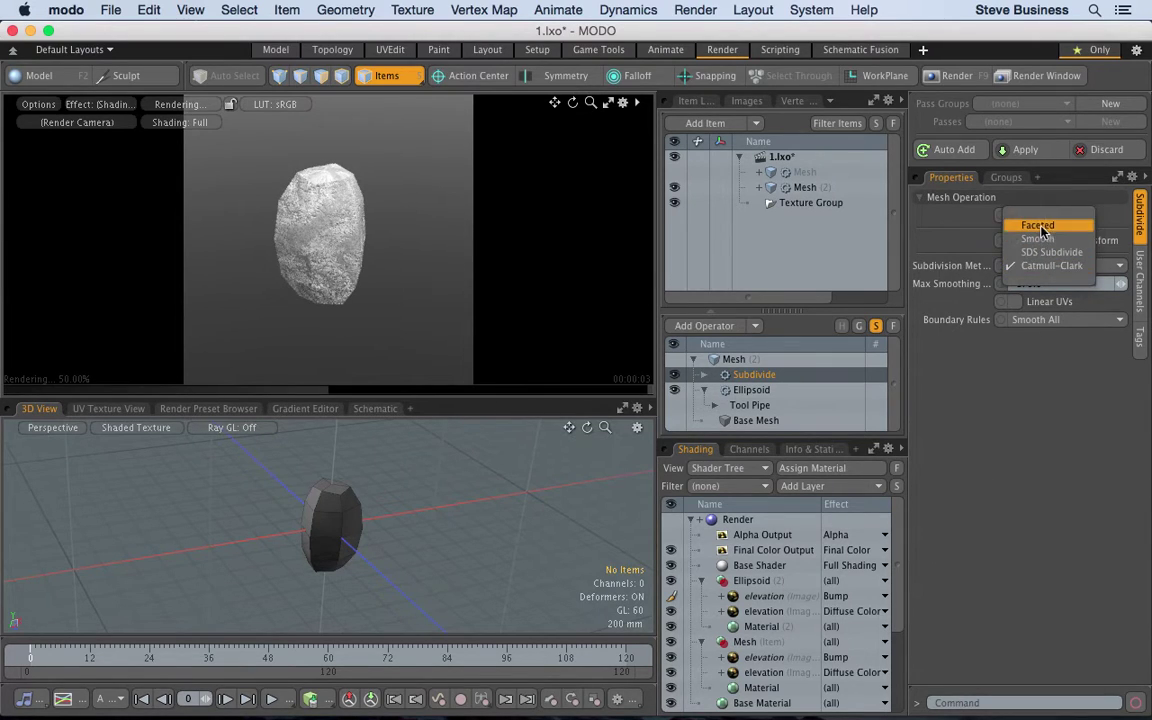
pyautogui.click(1040, 226)
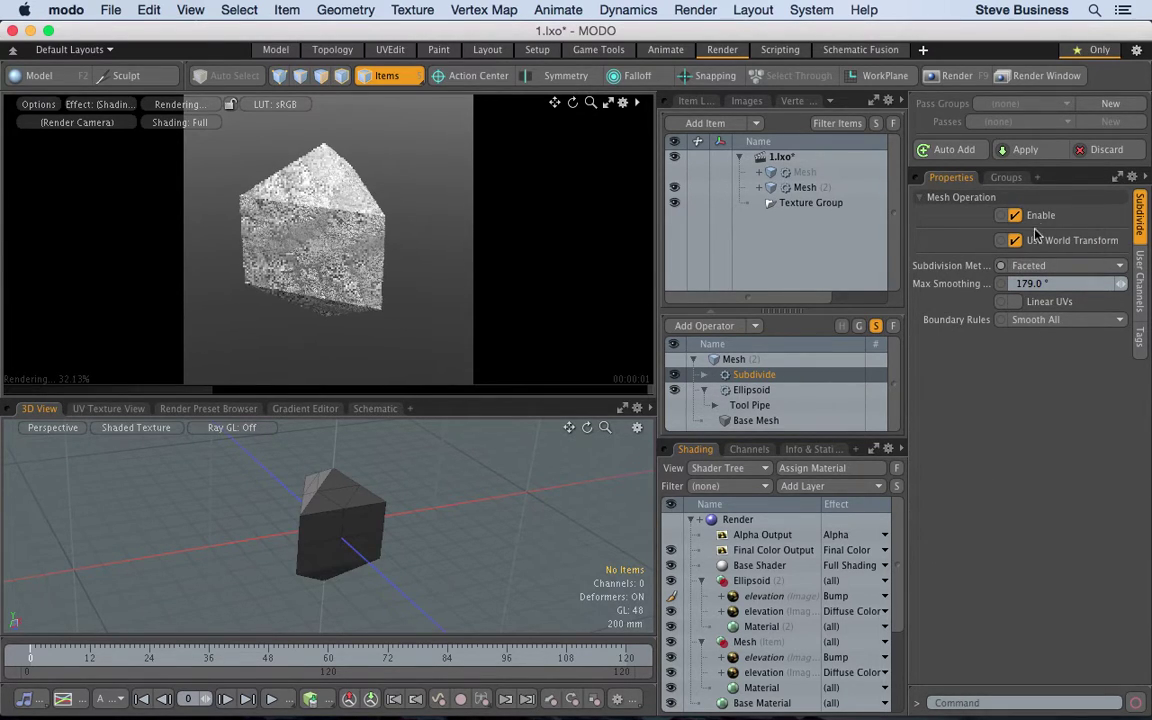
pyautogui.click(1048, 268)
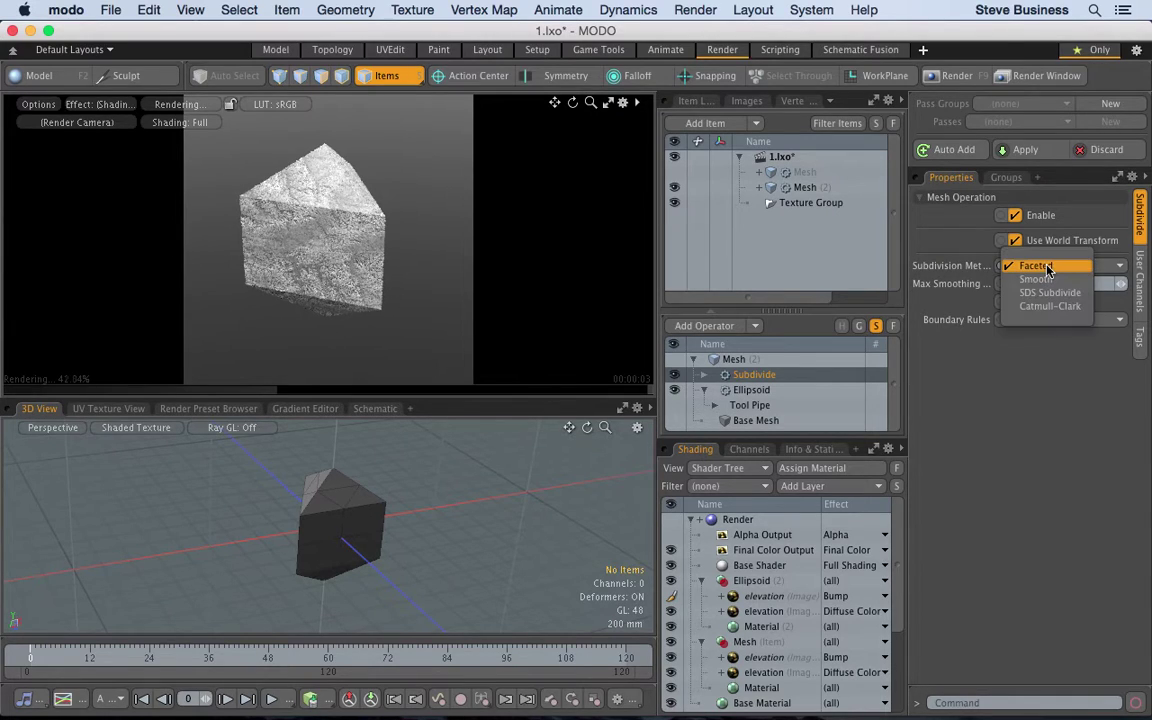
pyautogui.click(1047, 266)
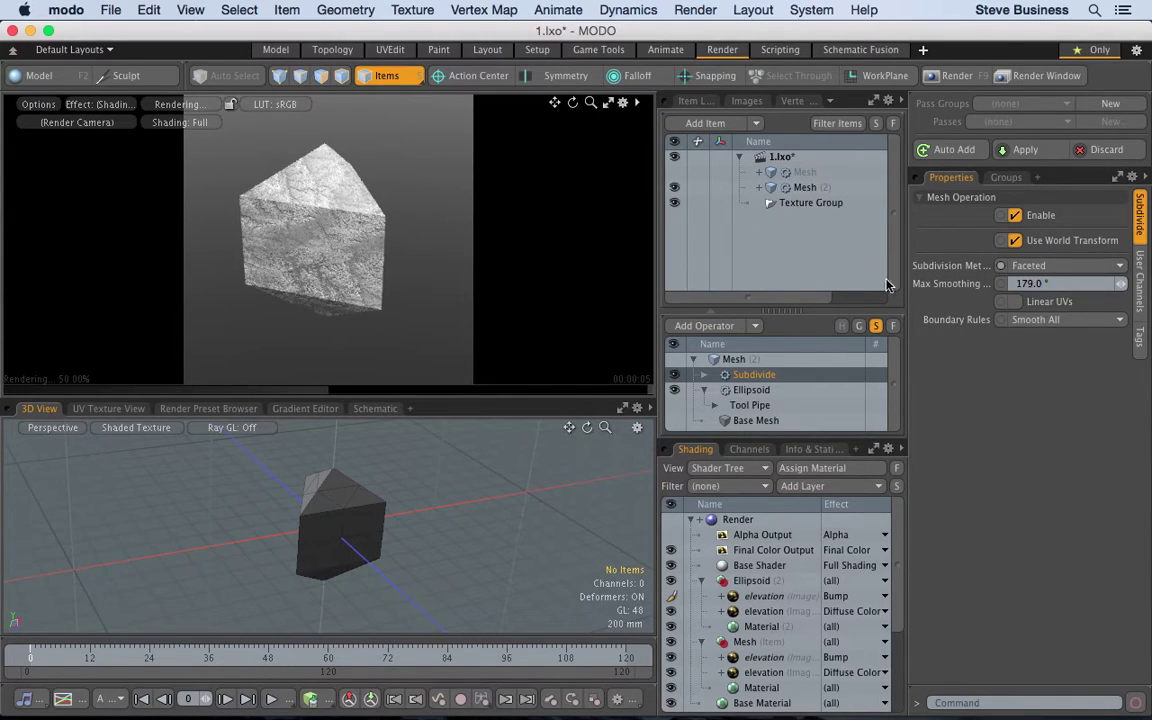
# - Add a second Subdivide mesh operation to Mesh (2) and set its subdivision method to Faceted
pyautogui.click(740, 325)
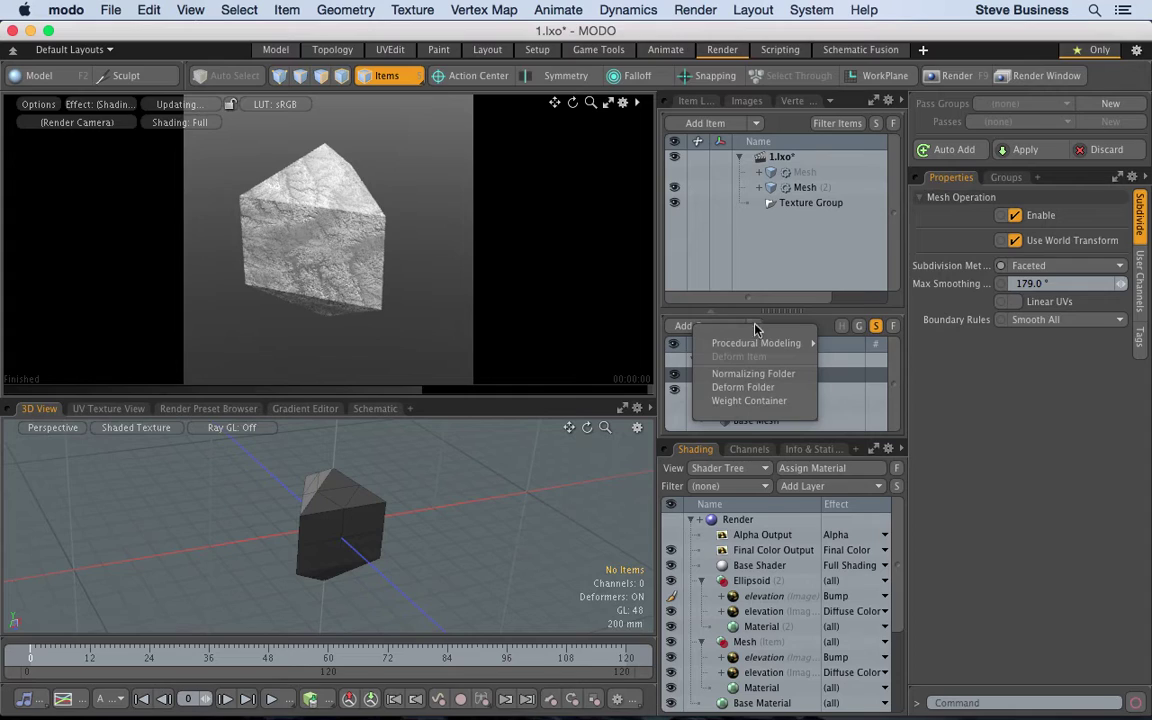
pyautogui.moveTo(755, 345)
pyautogui.moveTo(852, 345)
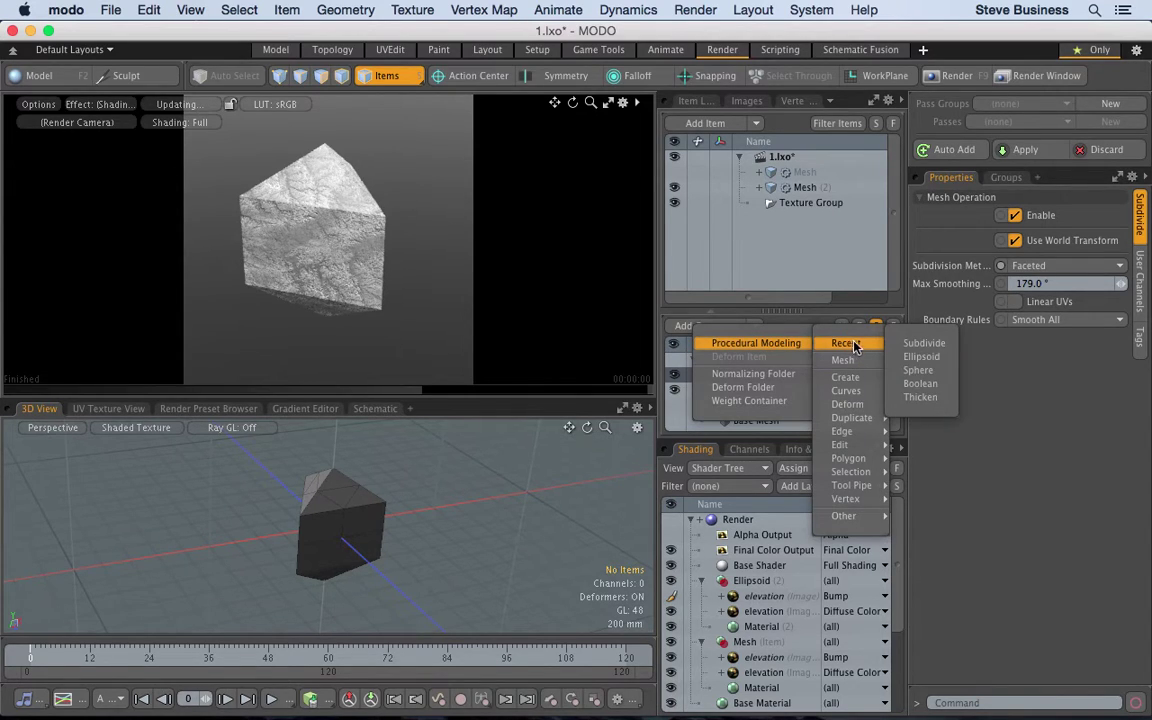
pyautogui.click(916, 345)
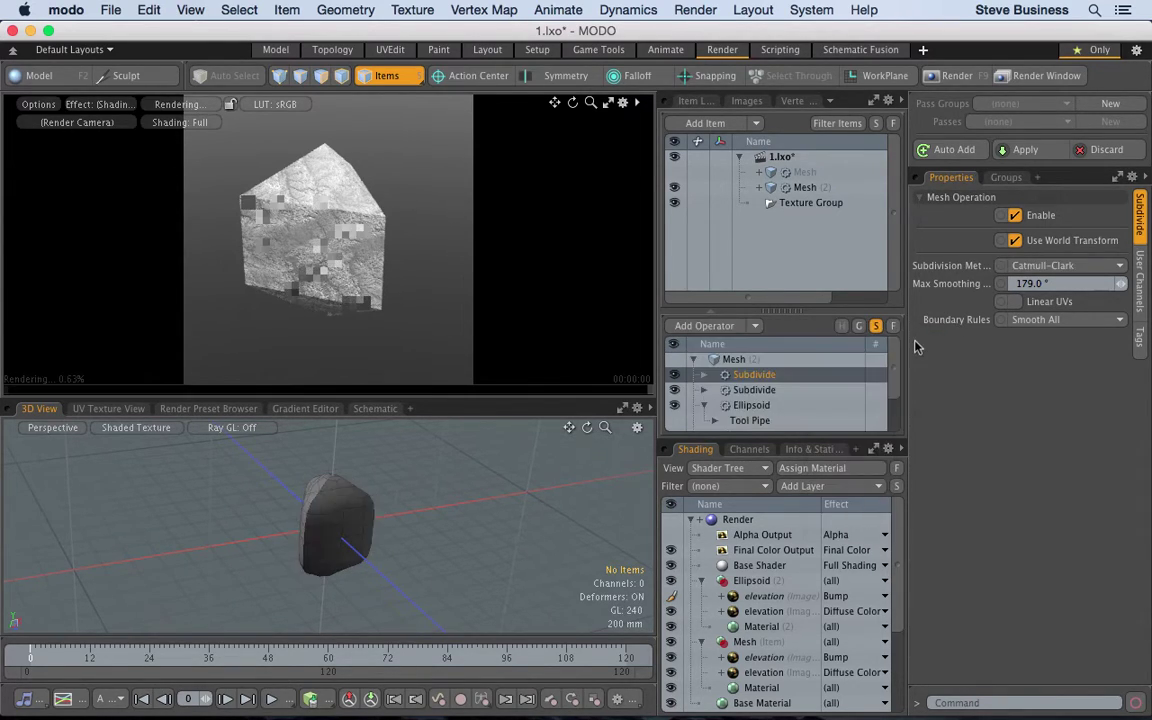
pyautogui.click(1045, 268)
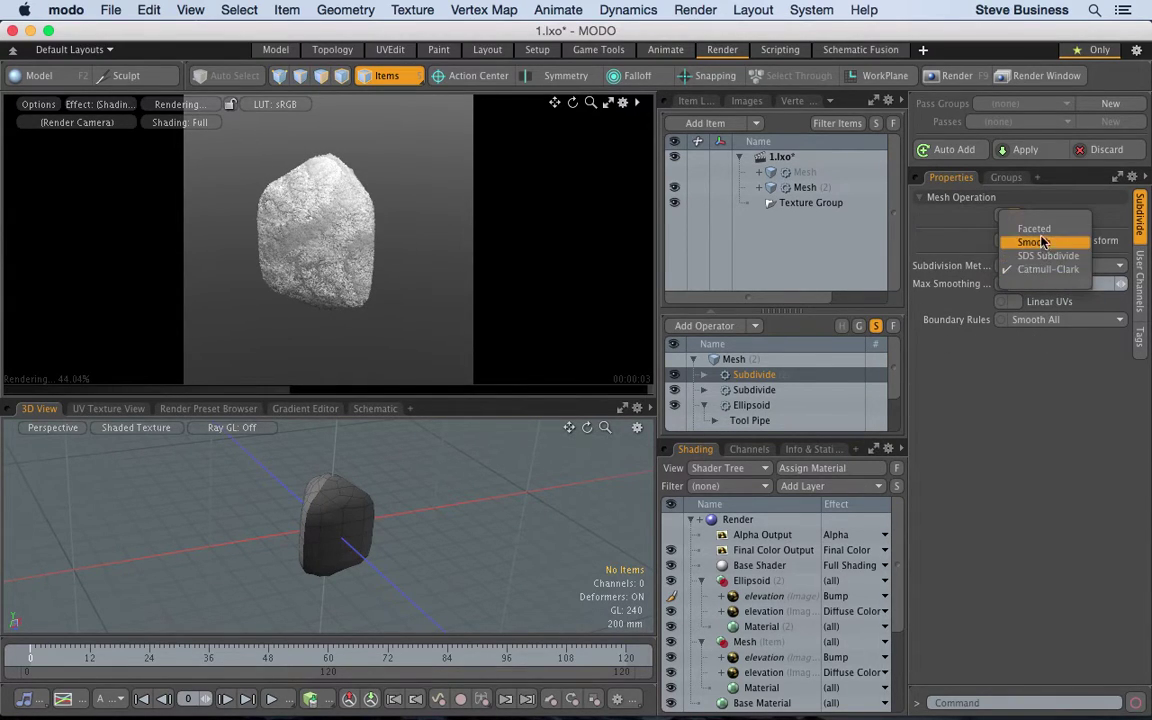
pyautogui.click(1040, 237)
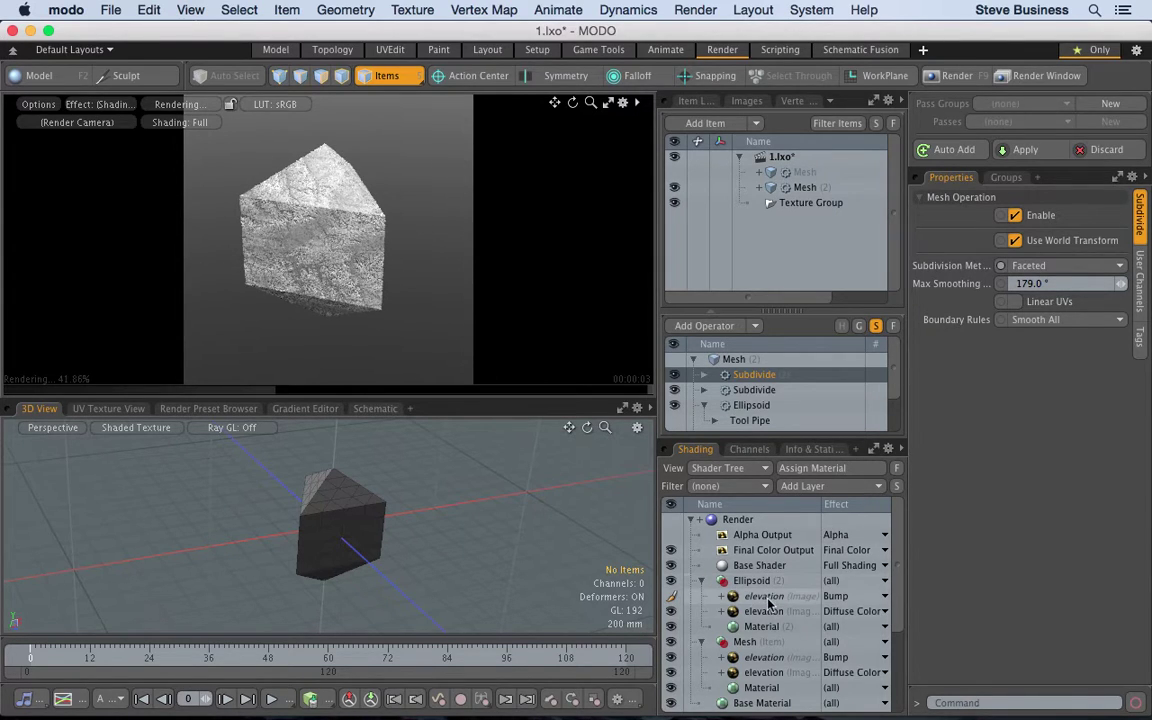
# - Change the effect of the Ellipsoid group's inverted elevation layer from Bump to Displacement
pyautogui.click(835, 600)
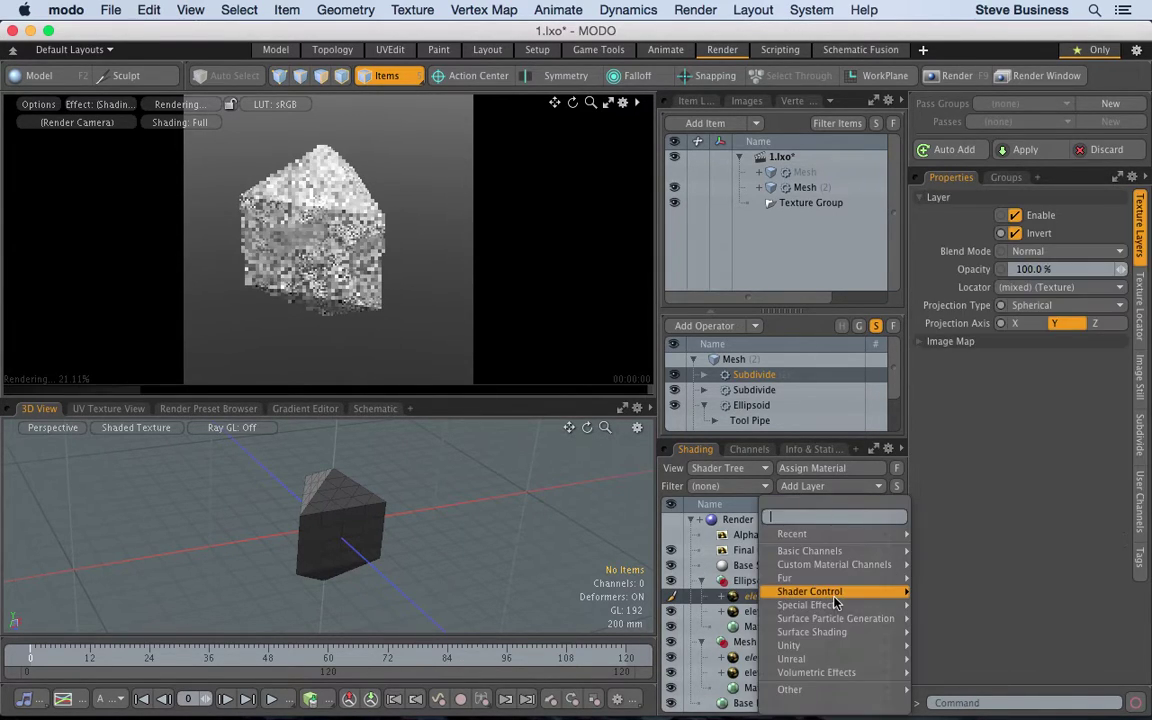
pyautogui.moveTo(826, 541)
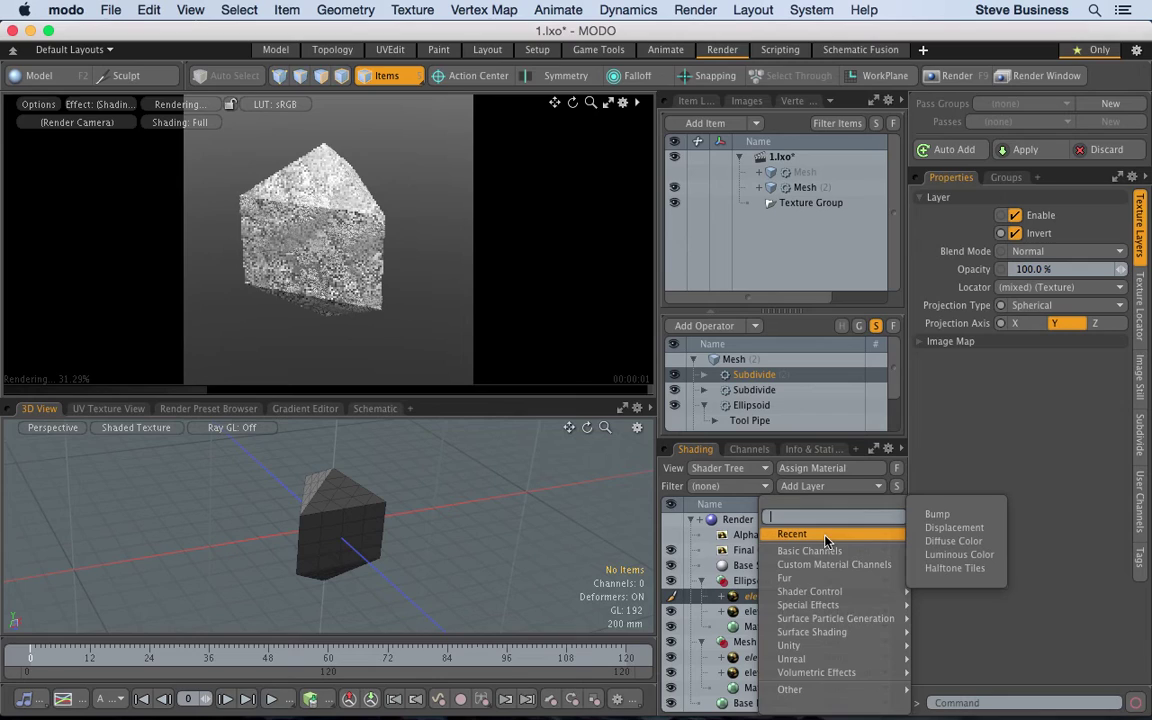
pyautogui.click(966, 529)
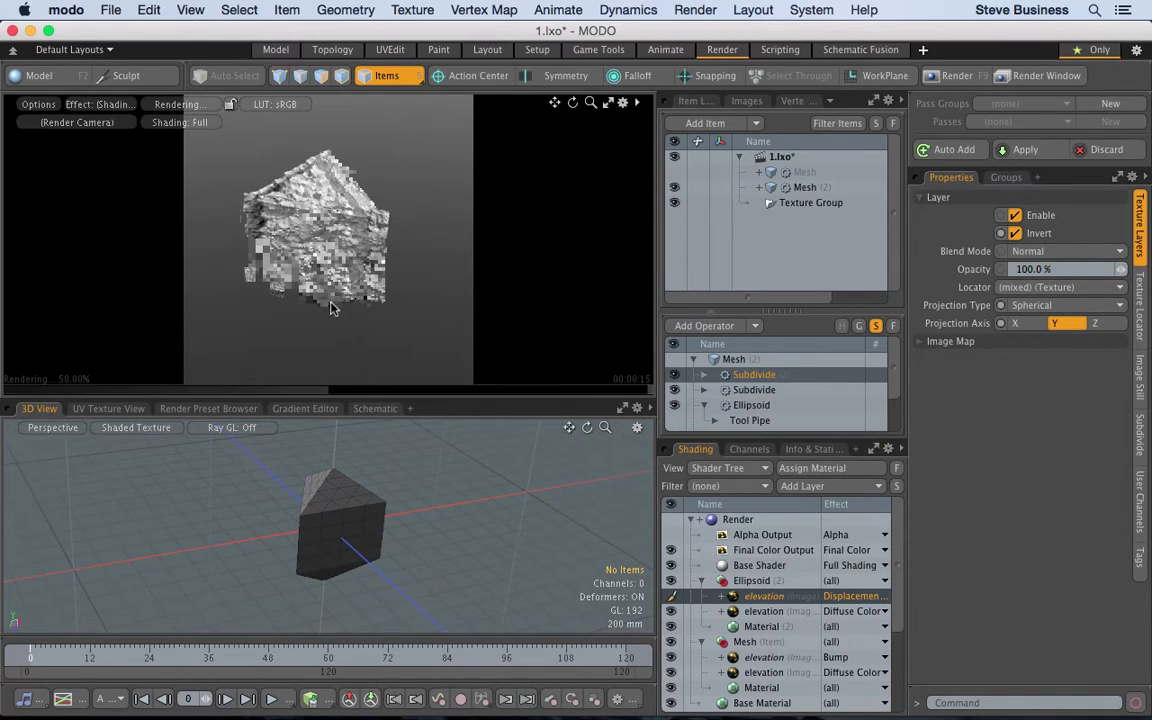
pyautogui.click(1067, 312)
pyautogui.click(1067, 312)
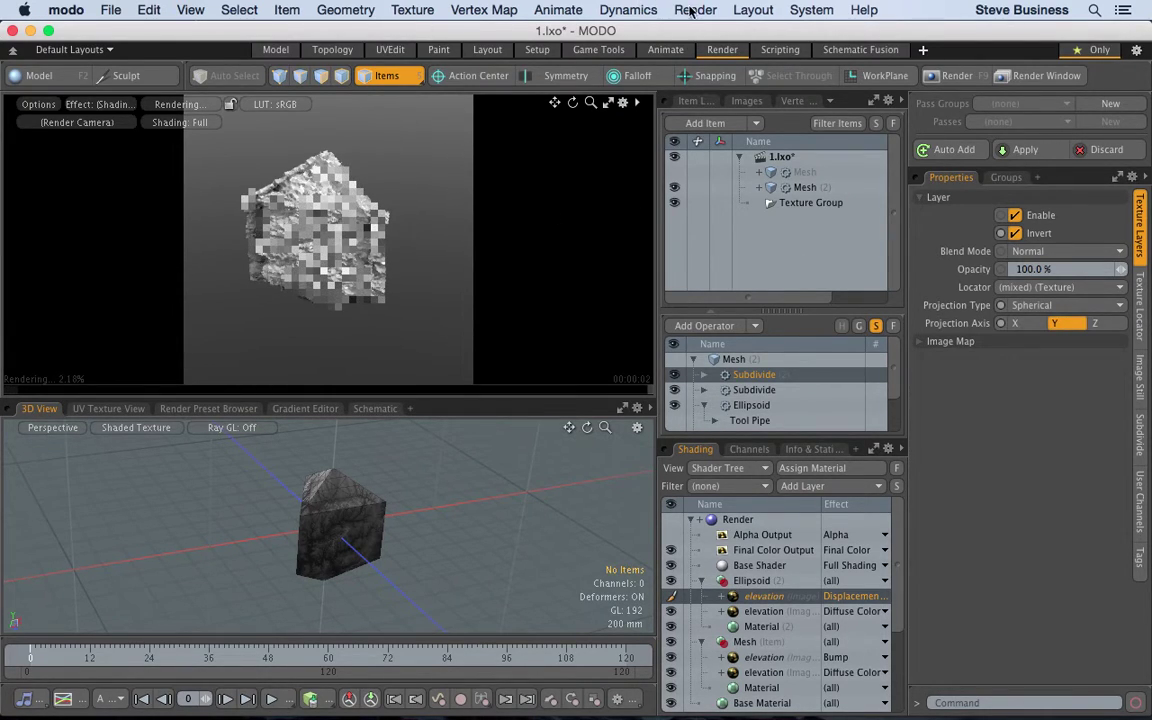
# - Render the displaced three-sided mesh, inspect the full-size image and close the render window
pyautogui.keyDown('alt'); pyautogui.moveTo(325, 537); pyautogui.dragTo(197, 554); pyautogui.keyUp('alt')
pyautogui.keyDown('alt'); pyautogui.moveTo(480, 521); pyautogui.dragTo(269, 557); pyautogui.keyUp('alt')
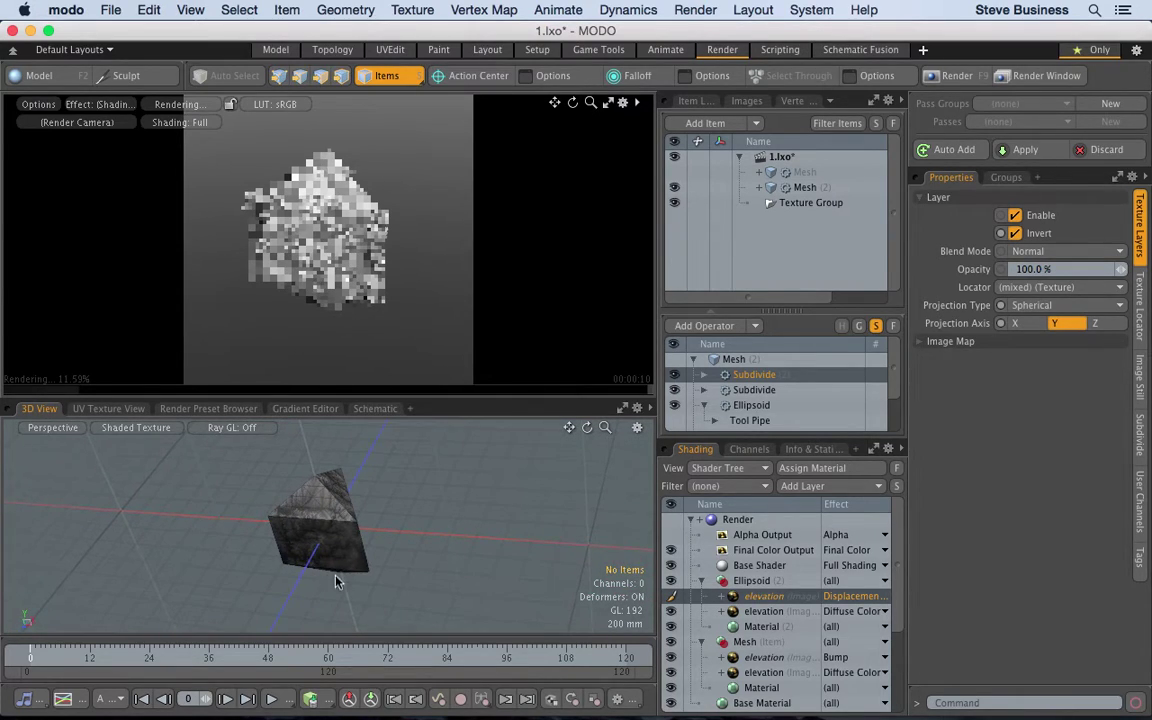
pyautogui.click(695, 10)
pyautogui.click(680, 31)
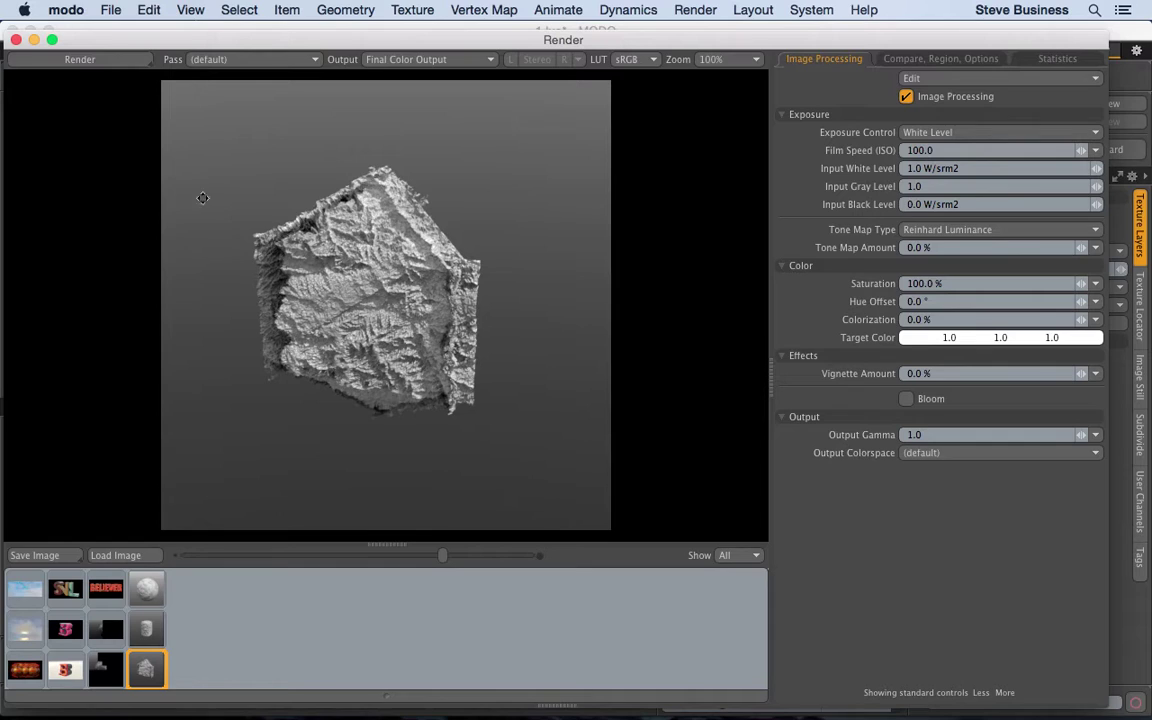
pyautogui.click(16, 40)
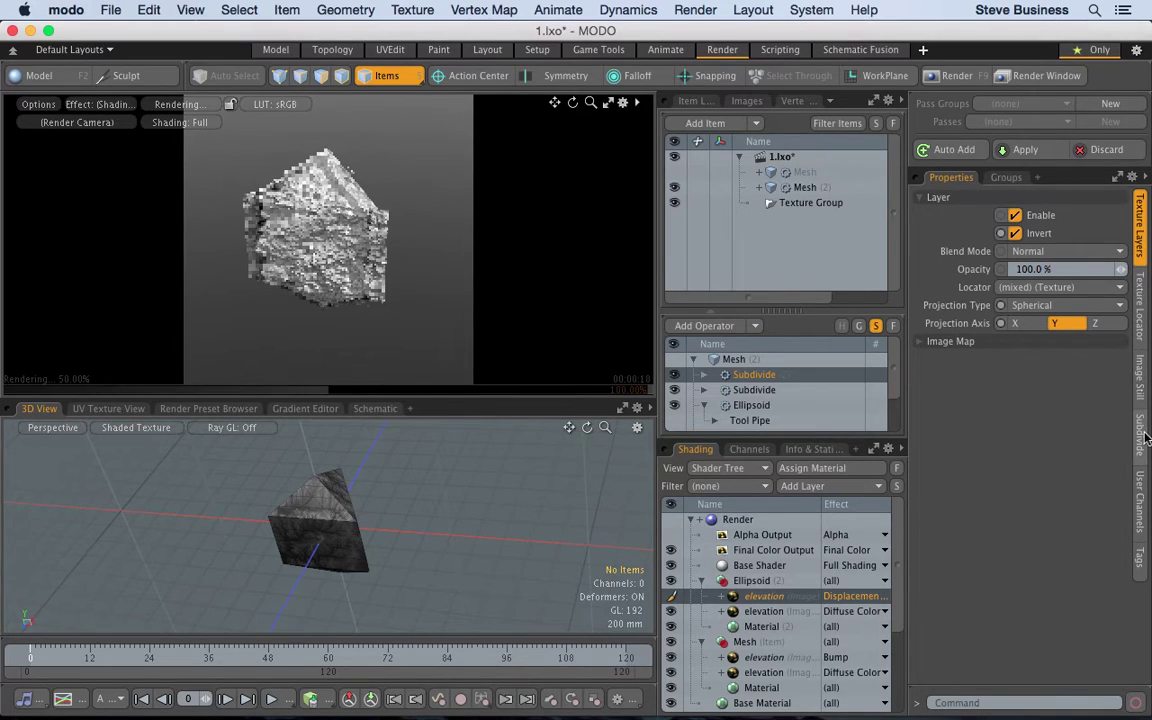
# - Set the ellipsoid's number of sides to 6
pyautogui.click(752, 406)
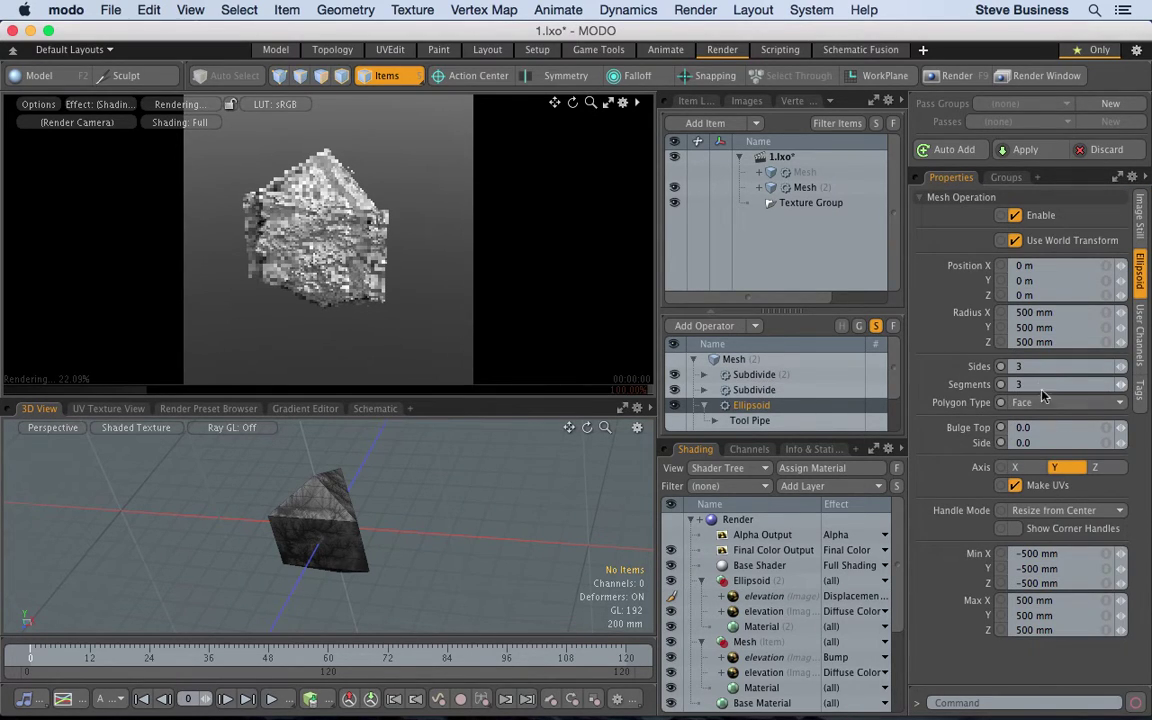
pyautogui.click(1022, 367)
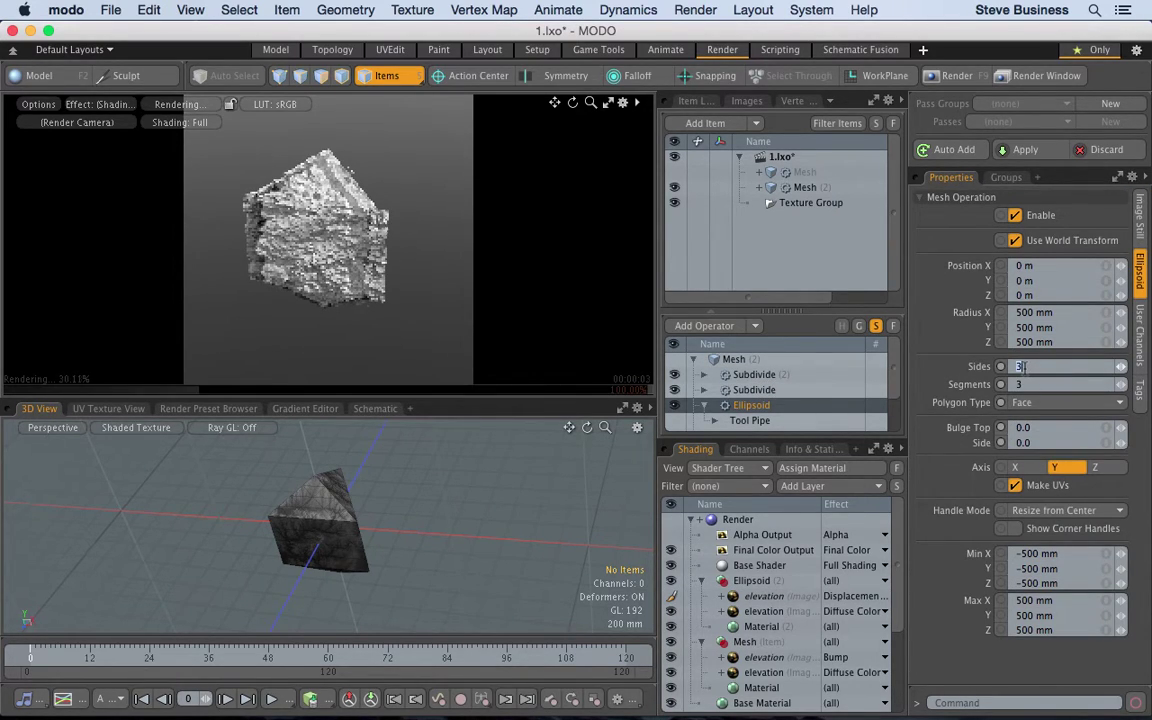
pyautogui.press('Return')
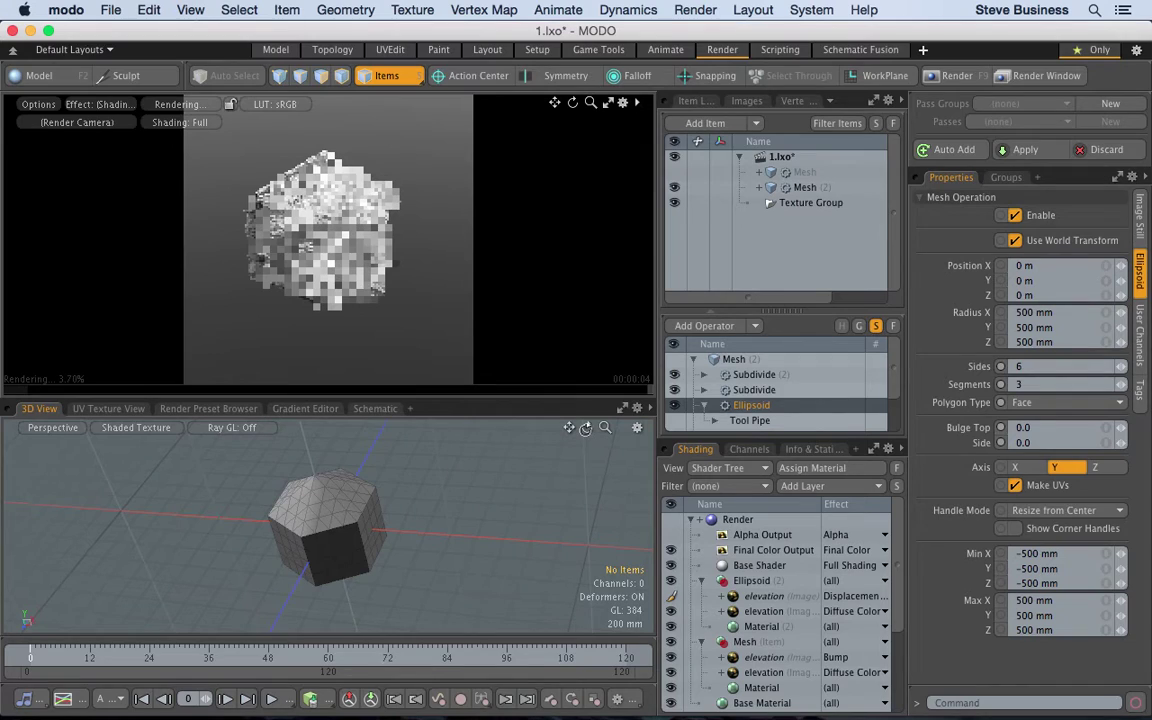
# - Increase the ellipsoid's number of segments to 6 and finally to 12
pyautogui.moveTo(587, 427); pyautogui.dragTo(630, 434)
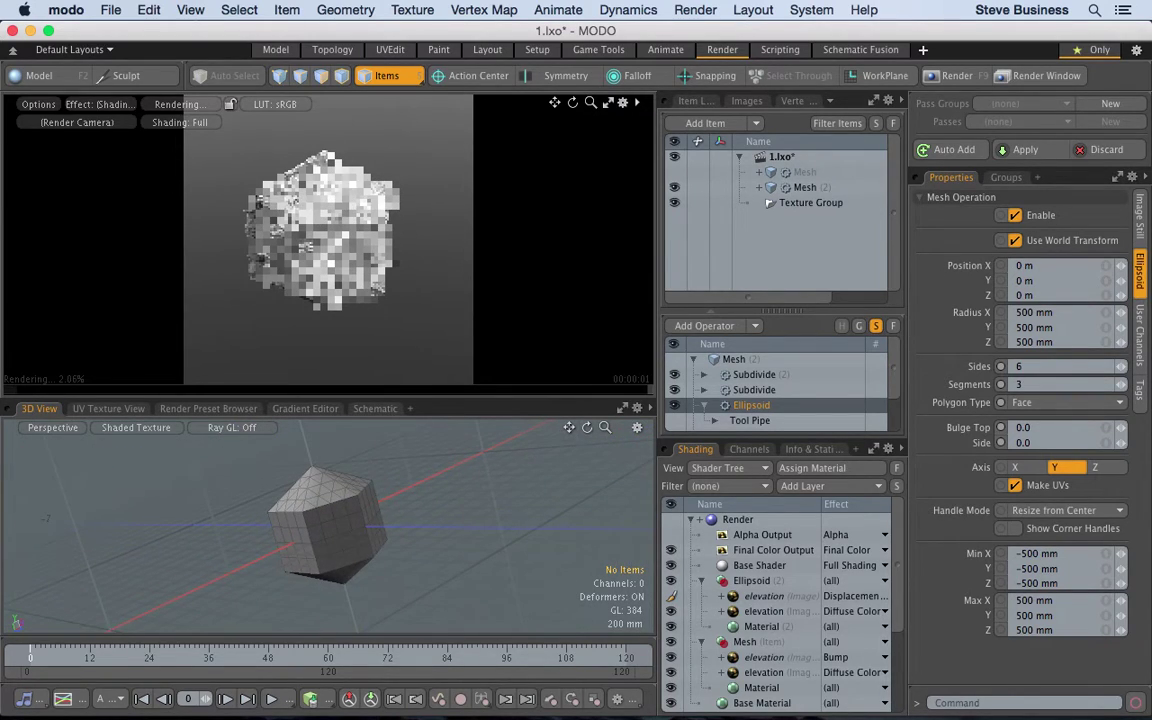
pyautogui.click(1026, 386)
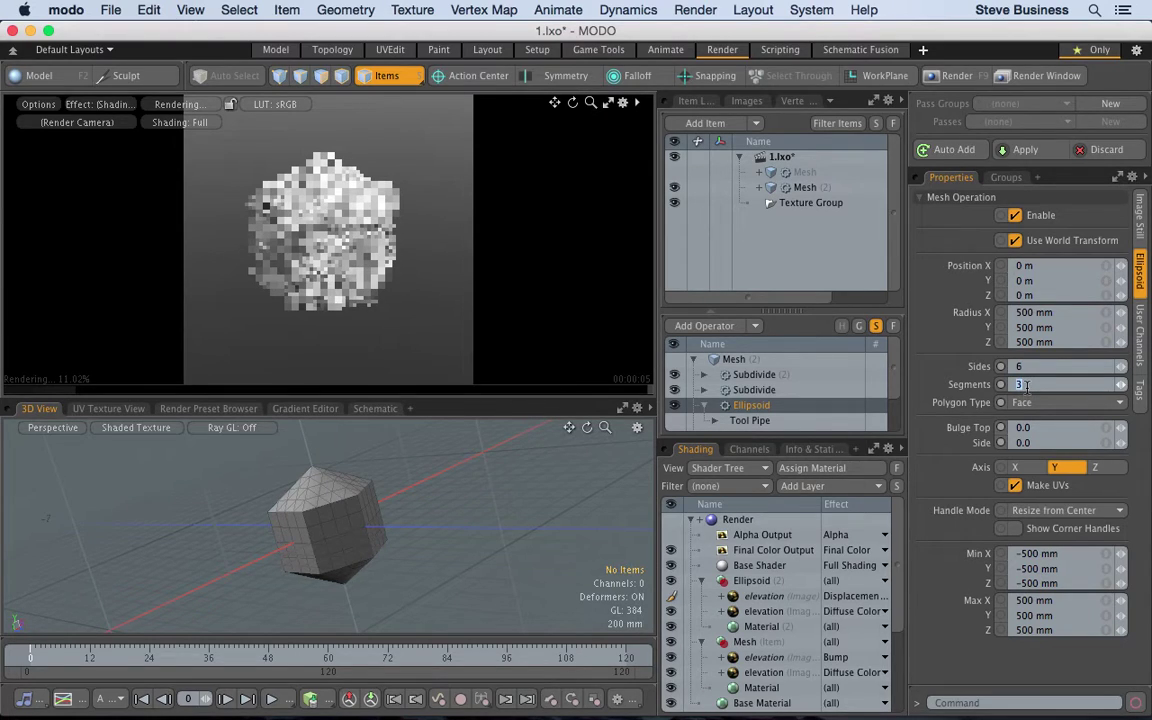
pyautogui.press('Return')
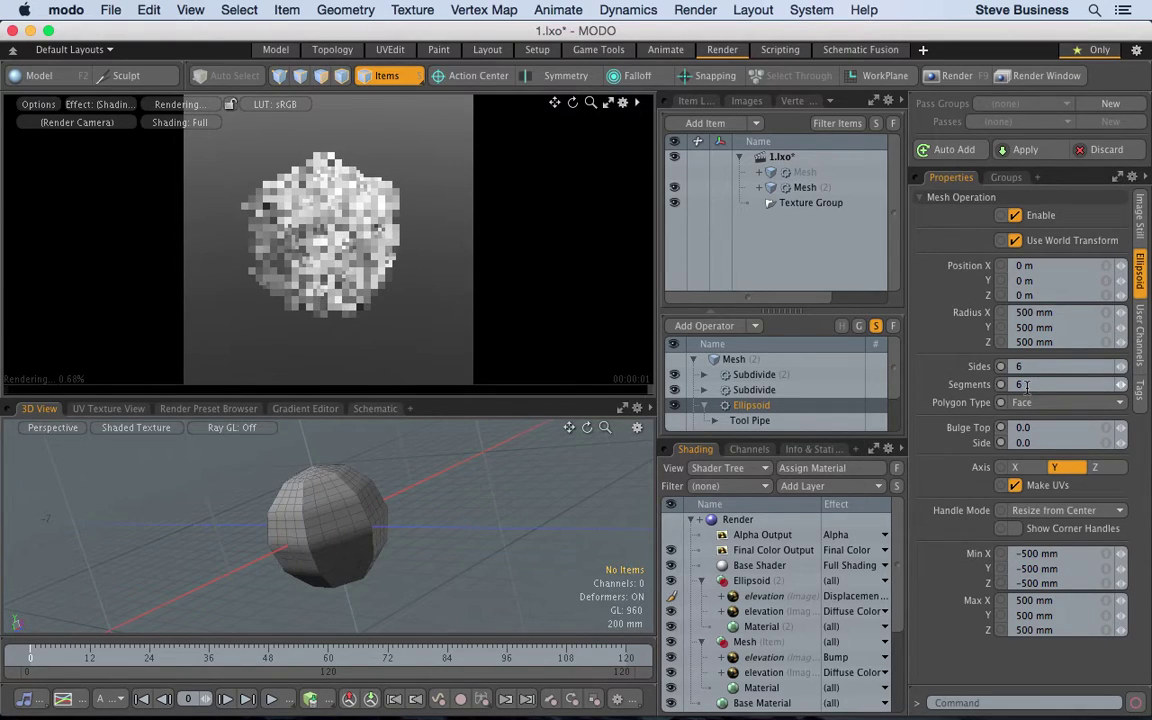
pyautogui.write('12')
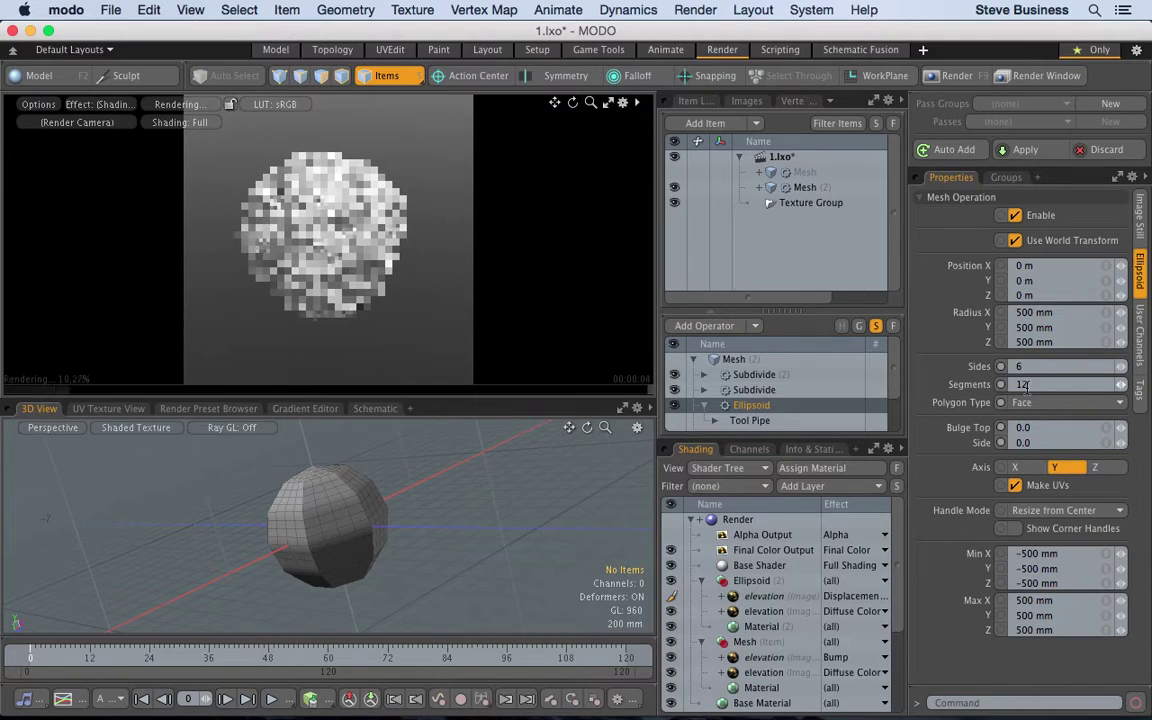
pyautogui.press('Return')
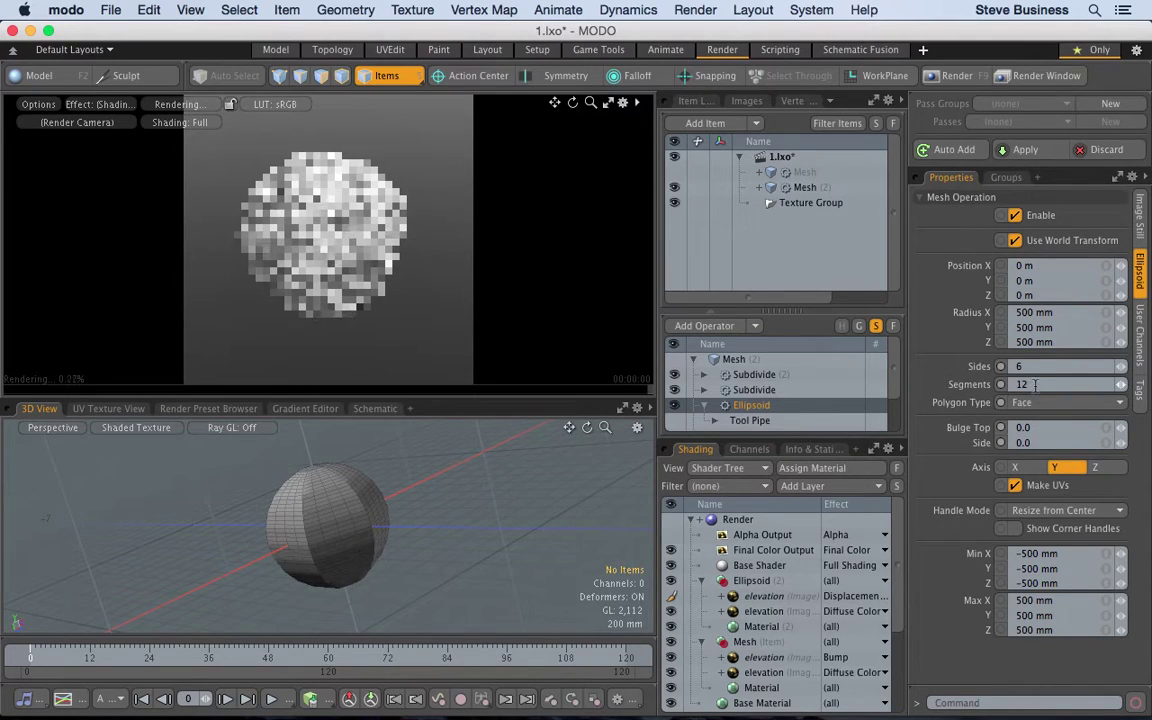
# - Set the ellipsoid's number of sides to 3
pyautogui.click(1031, 367)
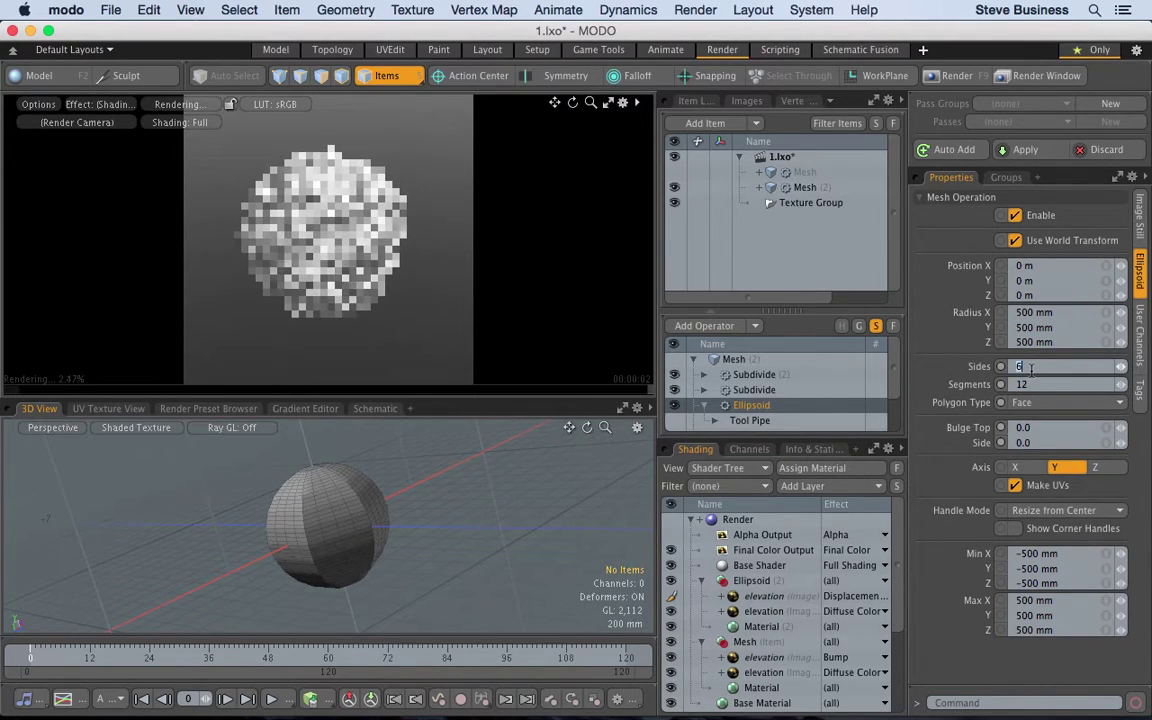
pyautogui.write('3')
pyautogui.press('Return')
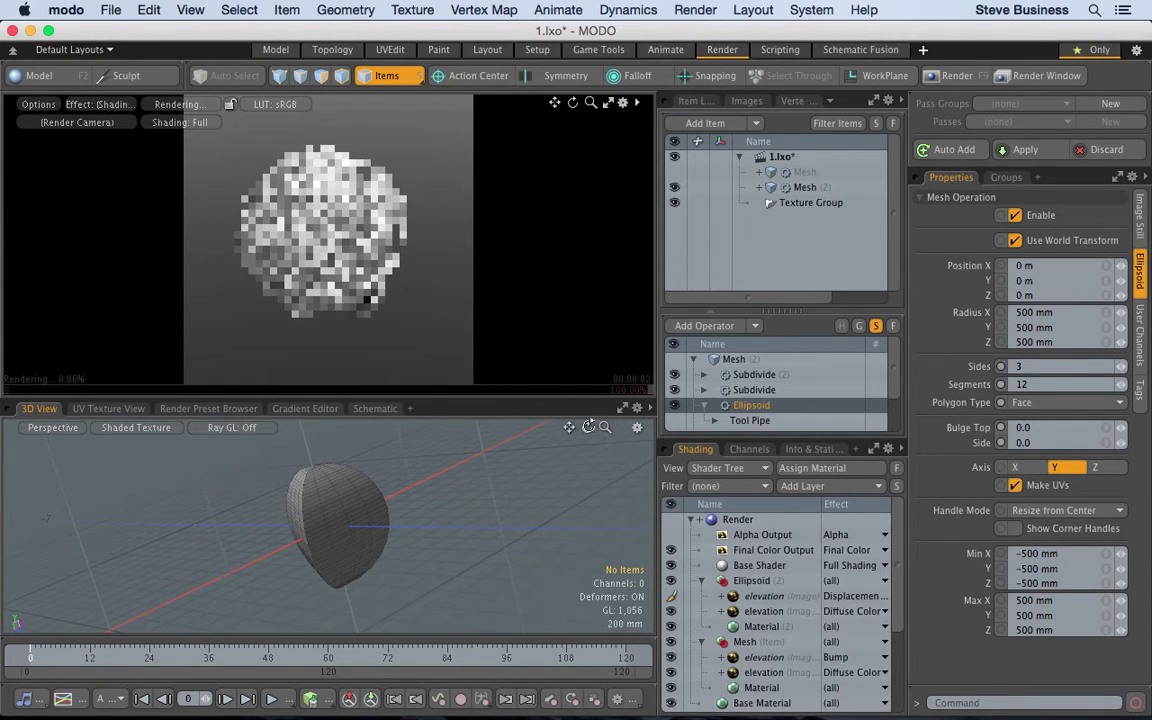
# - Set the ellipsoid's bulge to 8.0 for both the top and the side
pyautogui.moveTo(588, 427)
pyautogui.mouseDown()
pyautogui.moveTo(630, 438)
pyautogui.moveTo(580, 440)
pyautogui.moveTo(575, 465)
pyautogui.moveTo(560, 460)
pyautogui.moveTo(570, 470)
pyautogui.moveTo(604, 428)
pyautogui.moveTo(588, 444)
pyautogui.mouseUp()
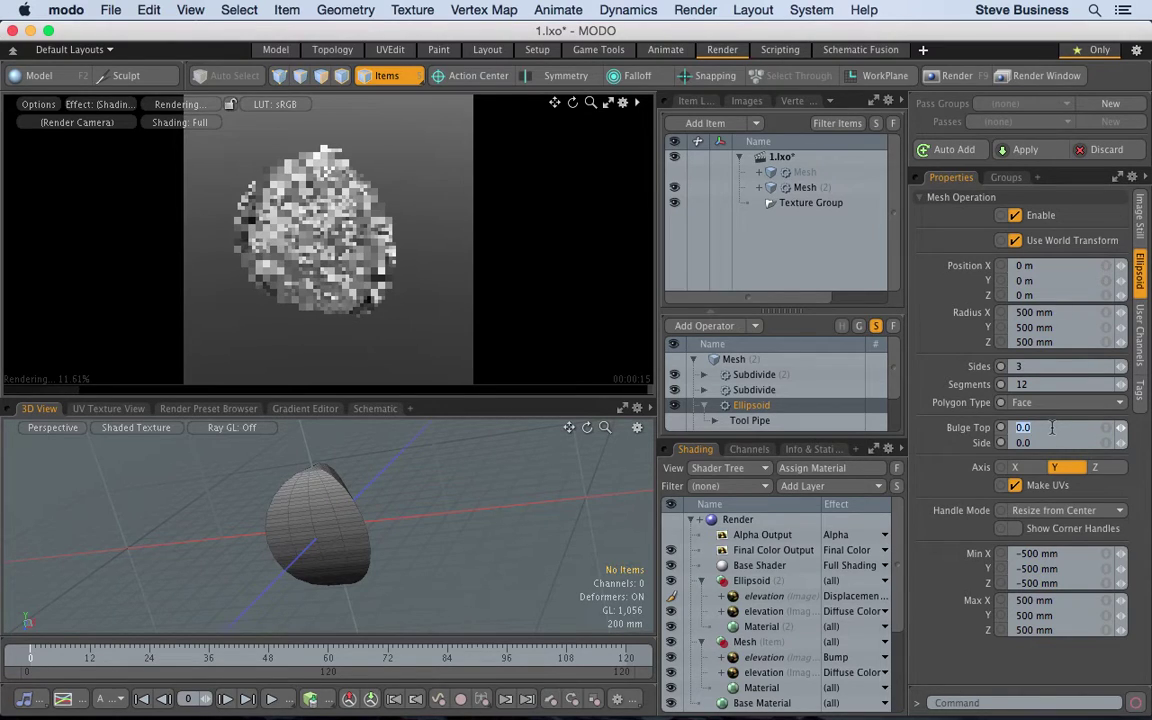
pyautogui.press('Return')
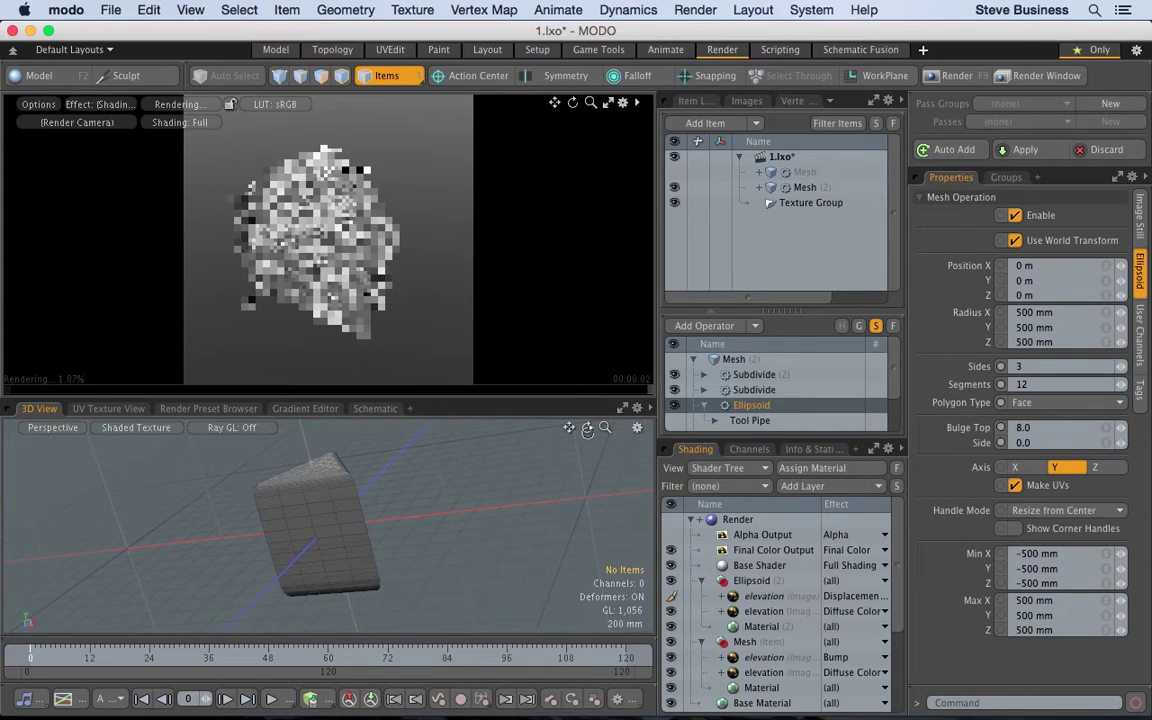
pyautogui.moveTo(587, 428)
pyautogui.mouseDown()
pyautogui.moveTo(575, 440)
pyautogui.moveTo(588, 430)
pyautogui.mouseUp()
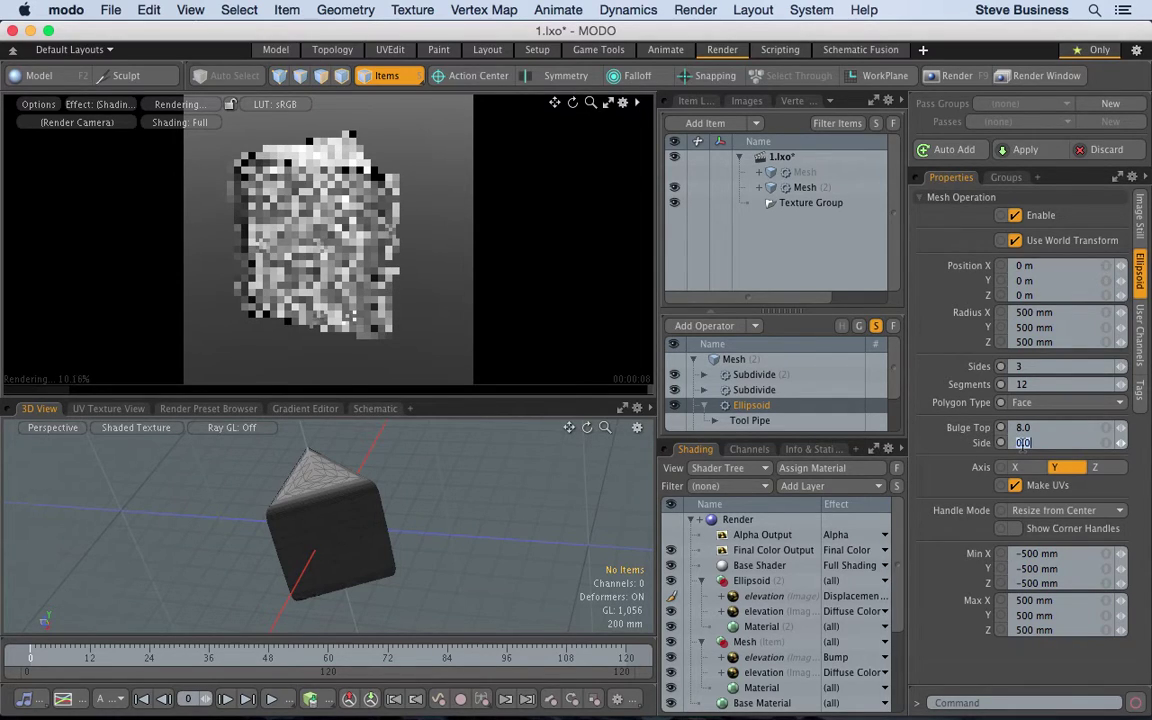
pyautogui.write('8')
pyautogui.press('Return')
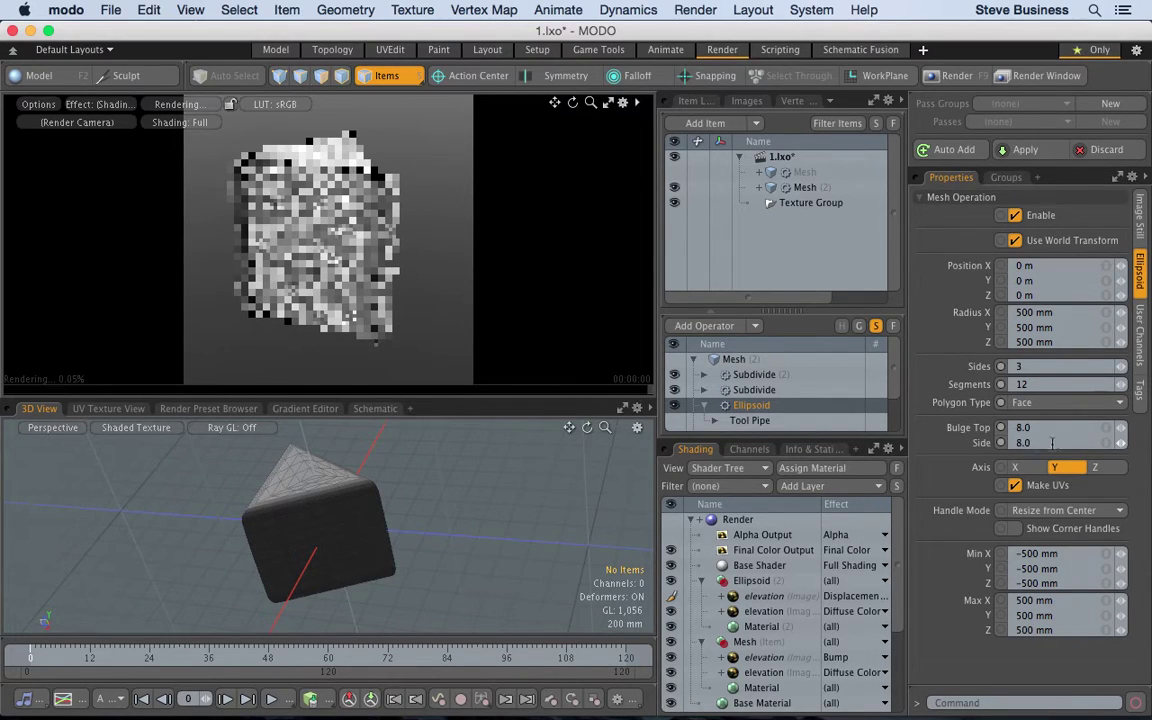
# - Try the ellipsoid with 12 sides and return it to 3 sides
pyautogui.click(1028, 367)
pyautogui.write('12')
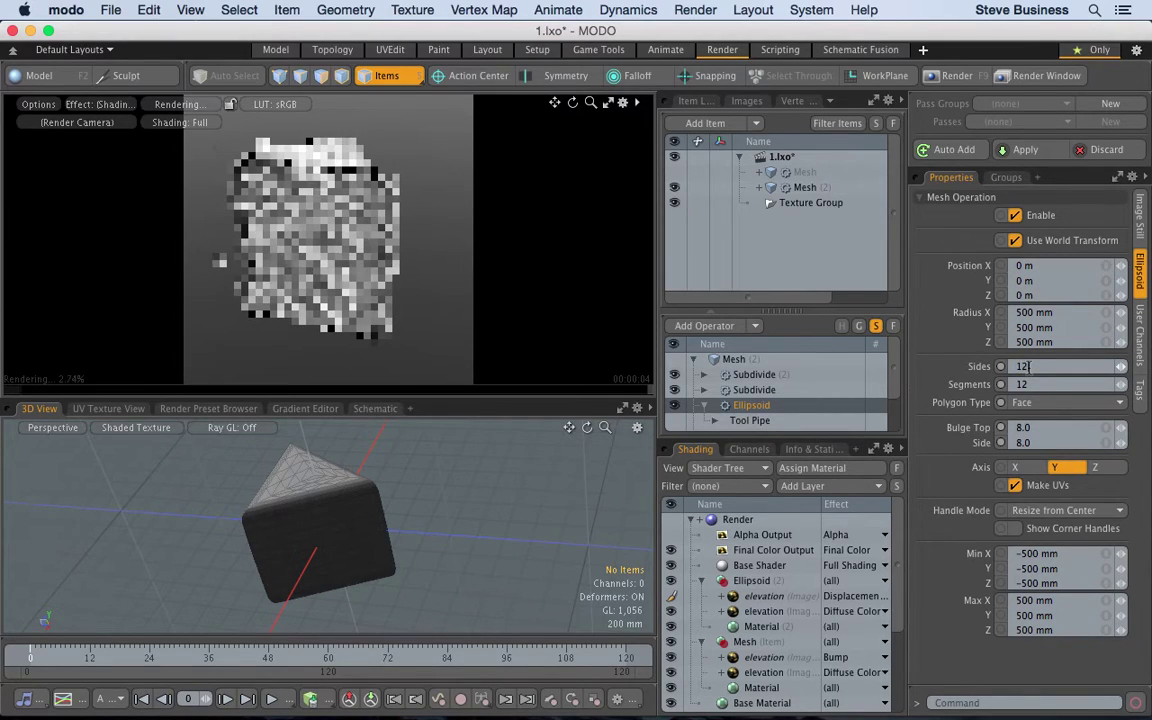
pyautogui.press('Return')
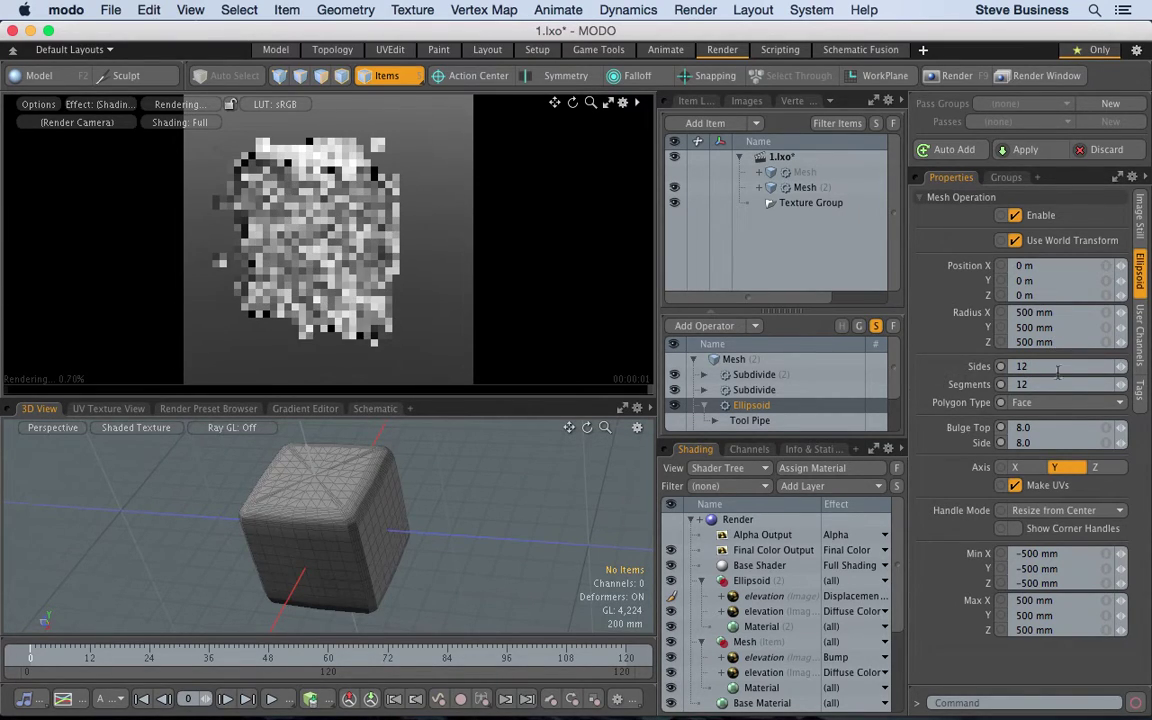
pyautogui.click(1034, 367)
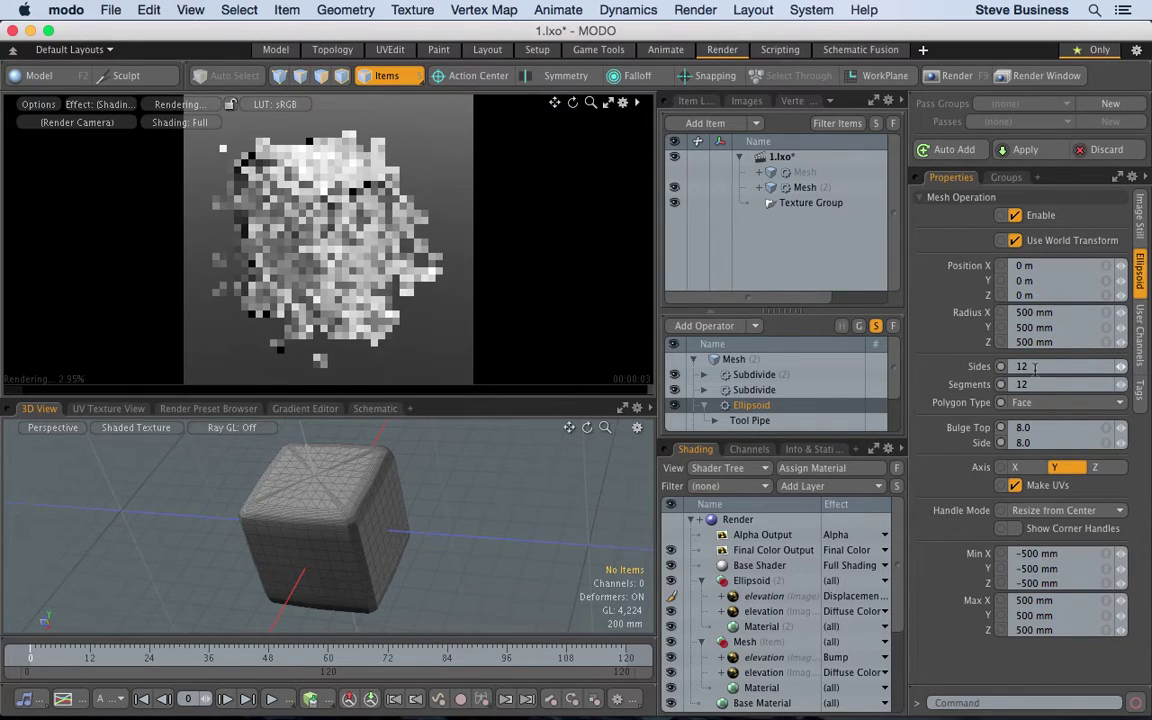
pyautogui.write('3')
pyautogui.press('Return')
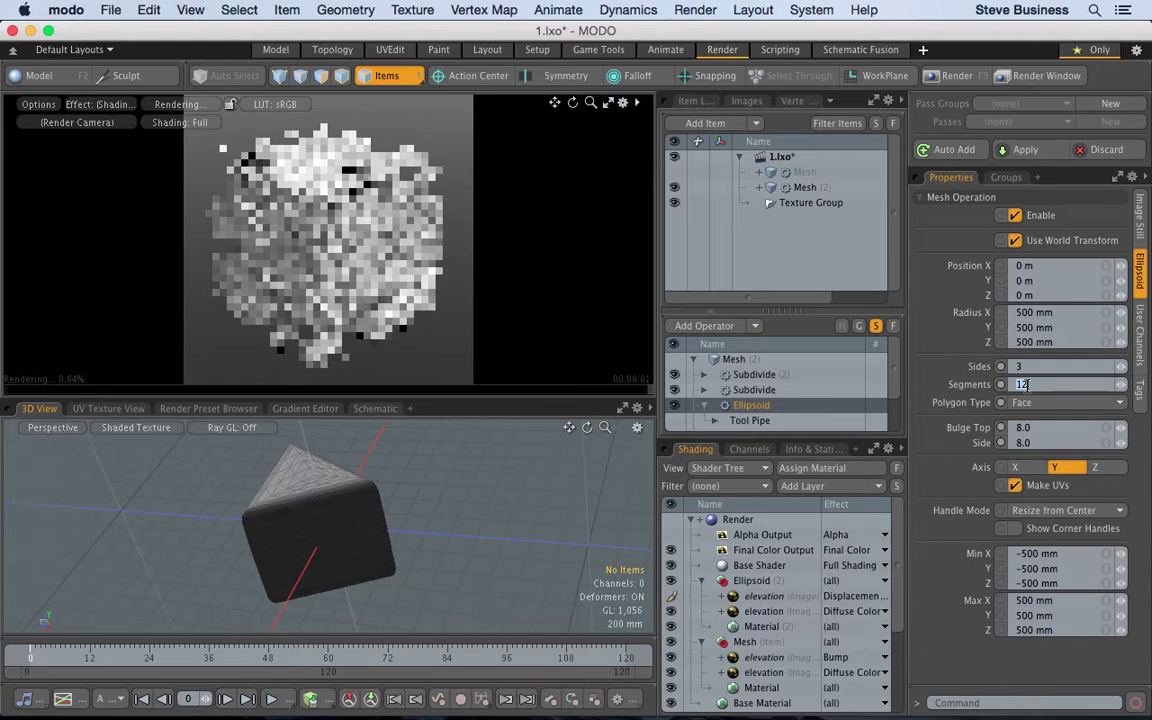
# - Set both the segments and the sides of the ellipsoid to 9
pyautogui.click(1024, 385)
pyautogui.write('9')
pyautogui.press('Return')
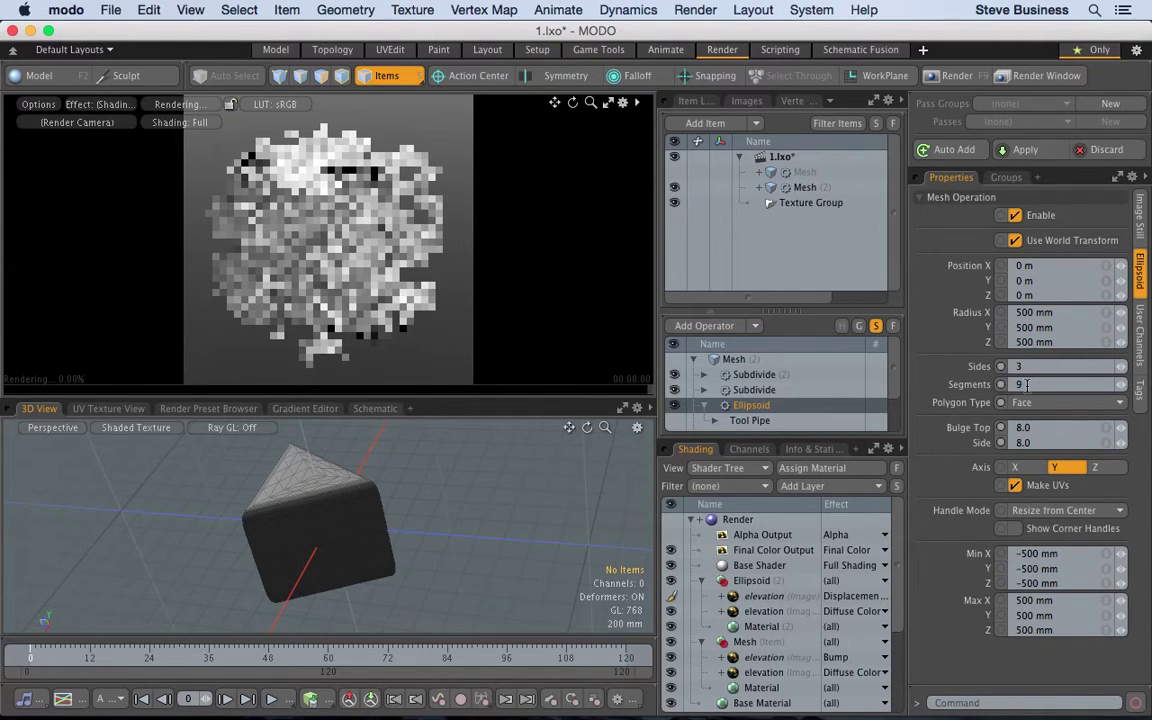
pyautogui.click(1024, 366)
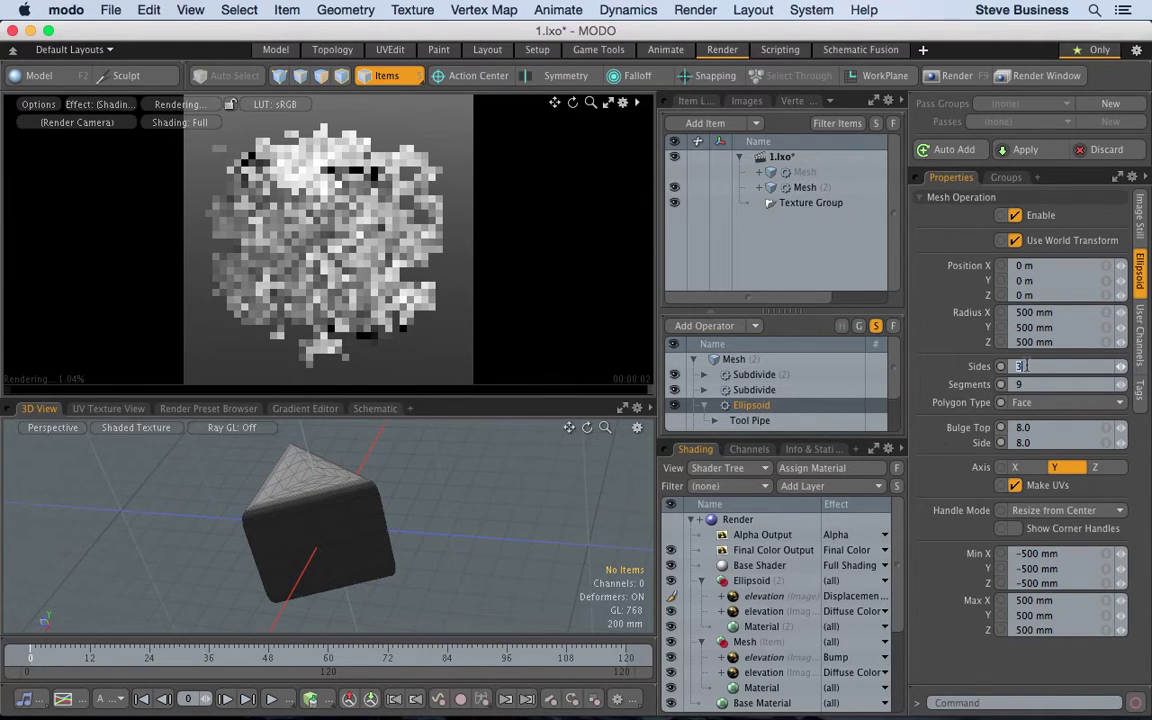
pyautogui.write('9')
pyautogui.press('Return')
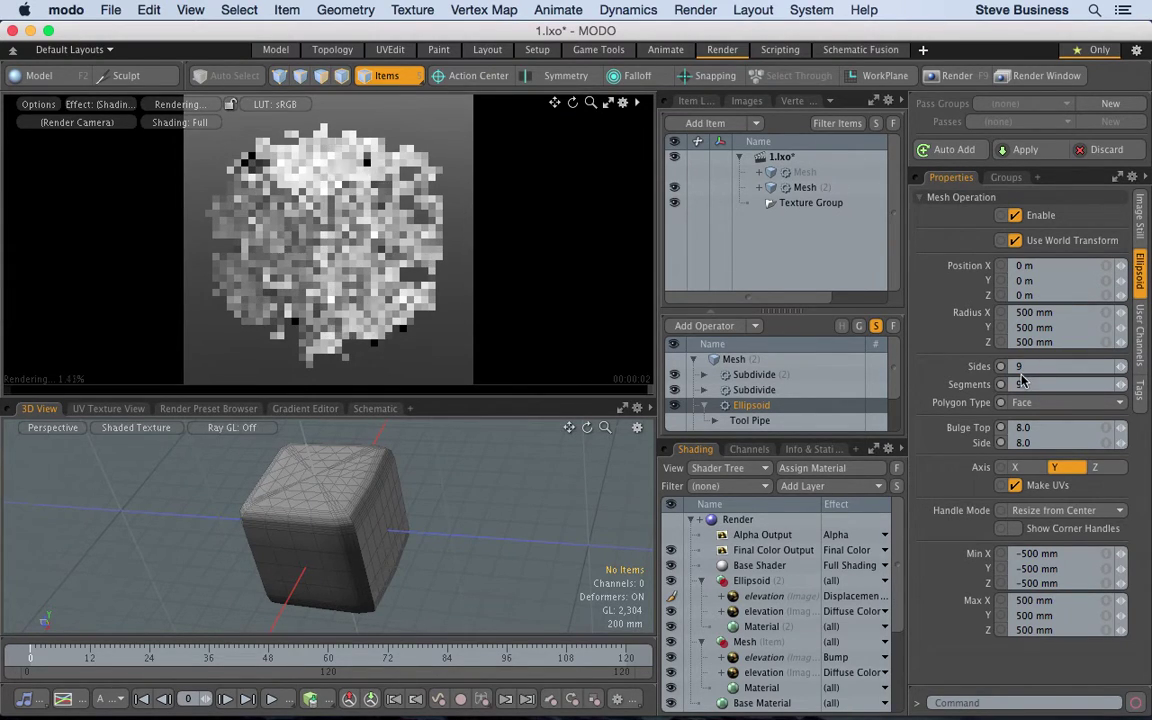
# - Set the ellipsoid's top bulge to 2.0 and its side bulge to 1.0
pyautogui.click(1028, 427)
pyautogui.press('BackSpace')
pyautogui.press('BackSpace')
pyautogui.press('BackSpace')
pyautogui.write('2')
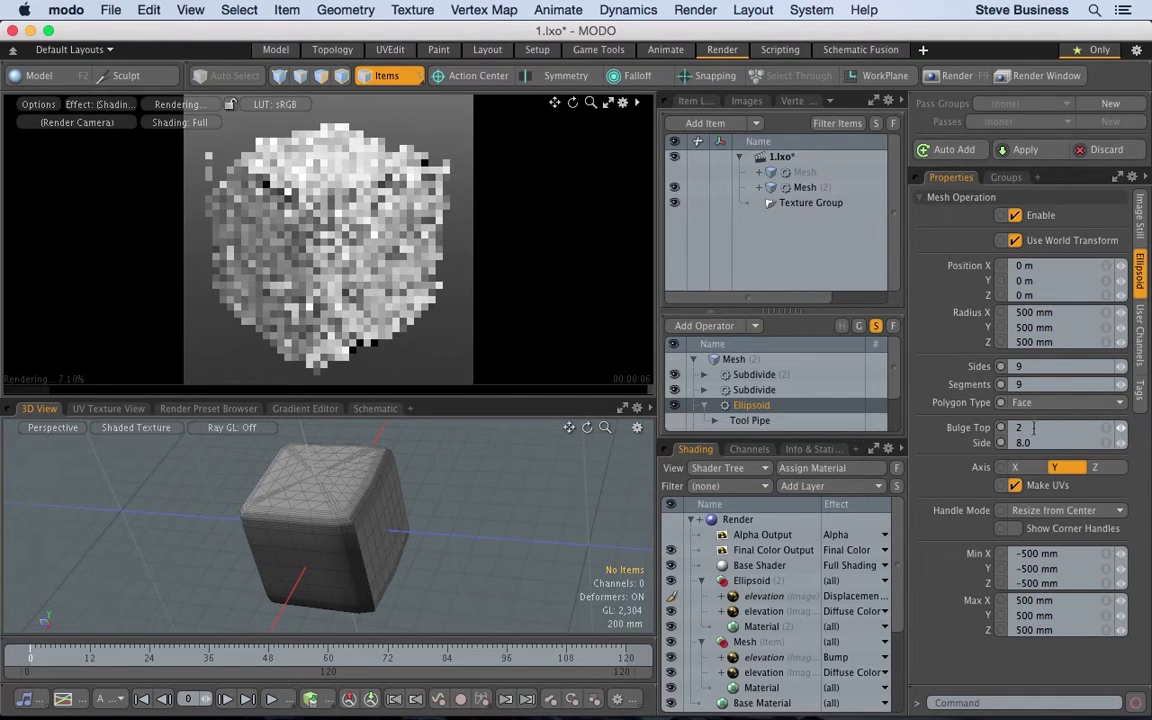
pyautogui.press('Tab')
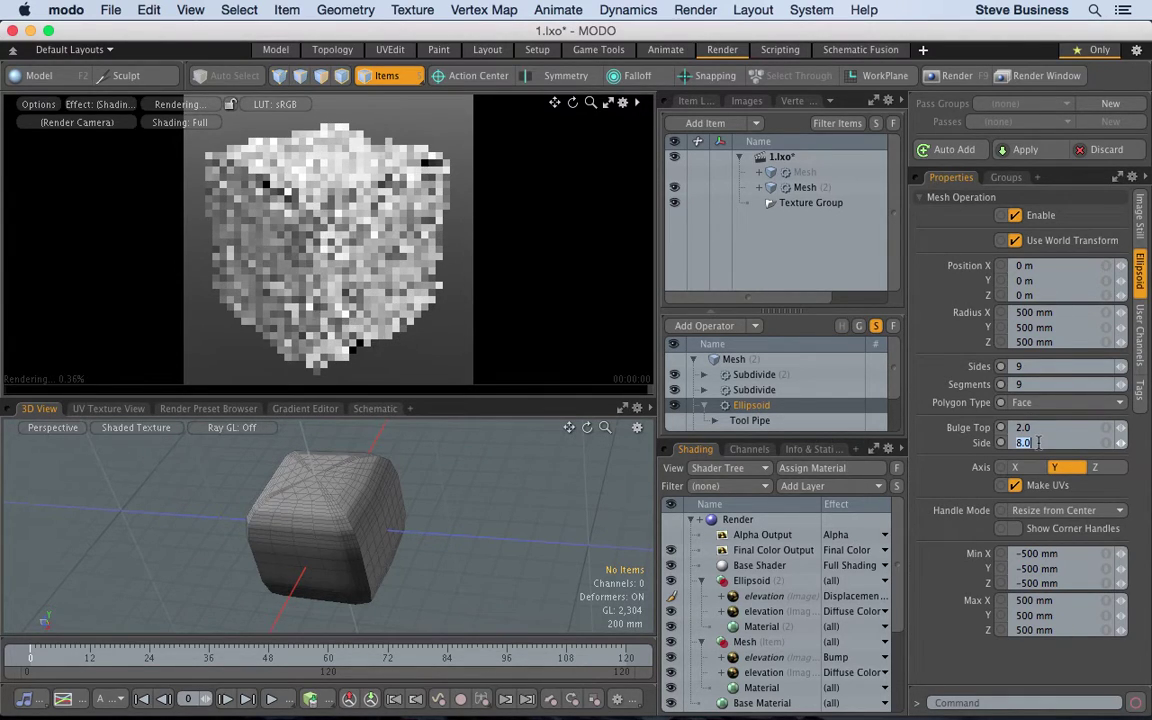
pyautogui.write('1')
pyautogui.press('Return')
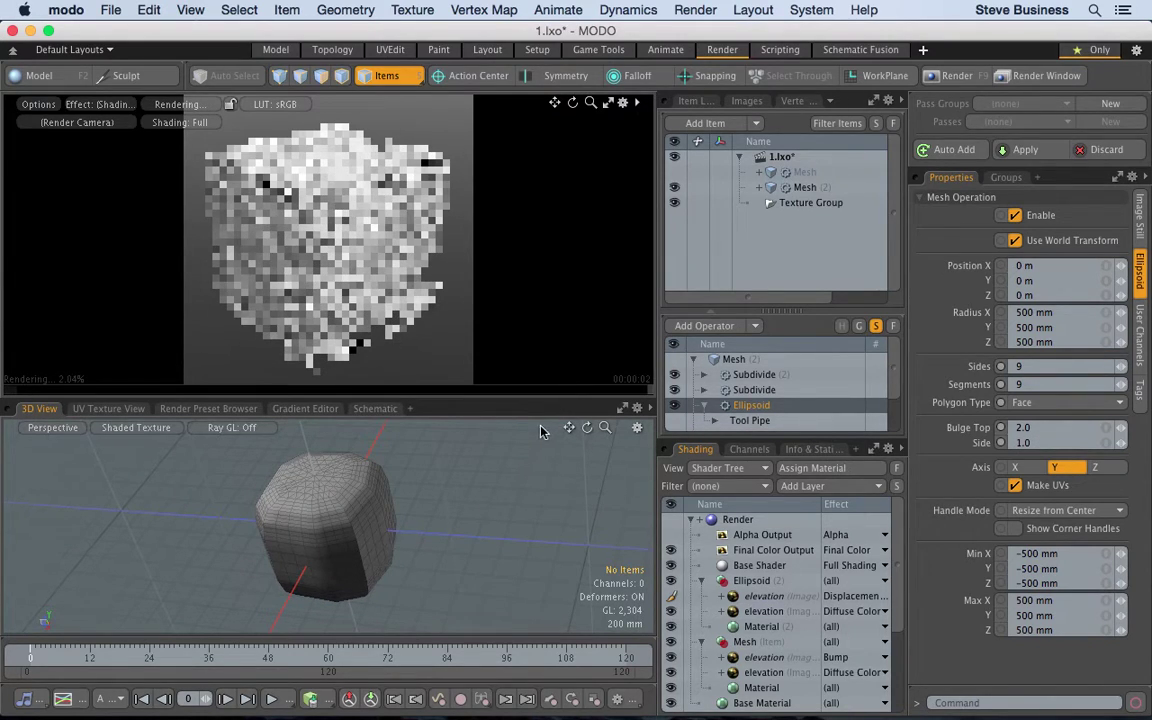
# - Disable both Subdivide operations in the Mesh (2) operation stack
pyautogui.moveTo(545, 399); pyautogui.dragTo(552, 333)
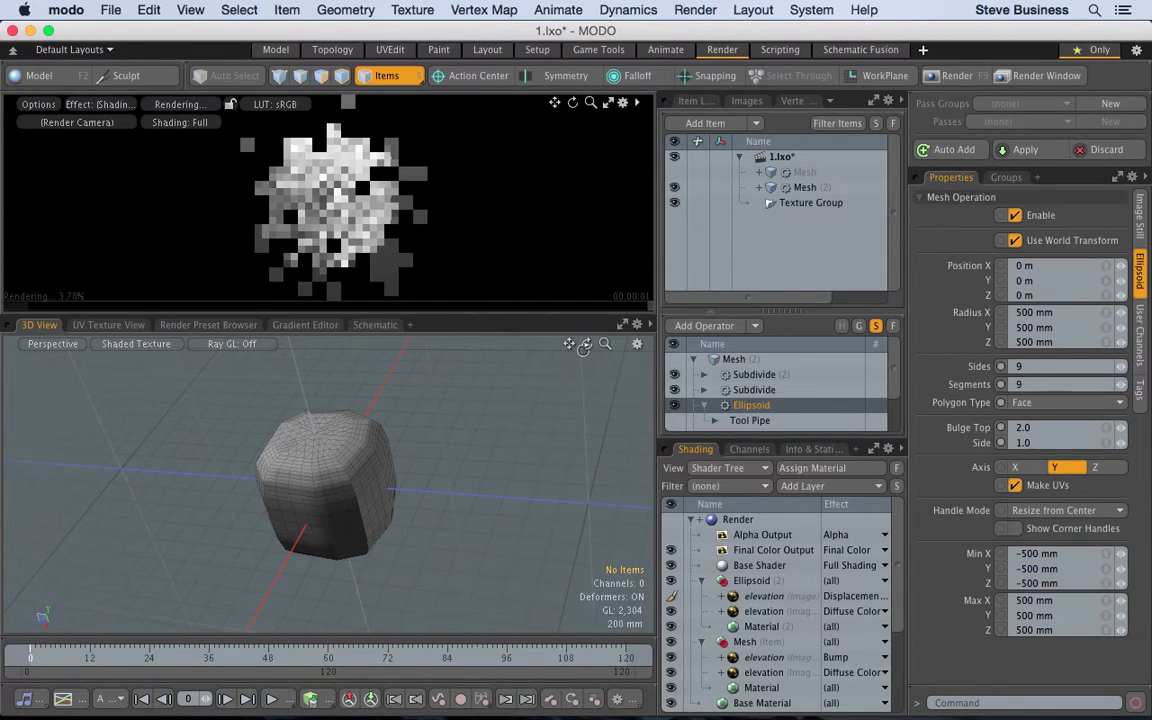
pyautogui.moveTo(586, 344); pyautogui.dragTo(476, 353)
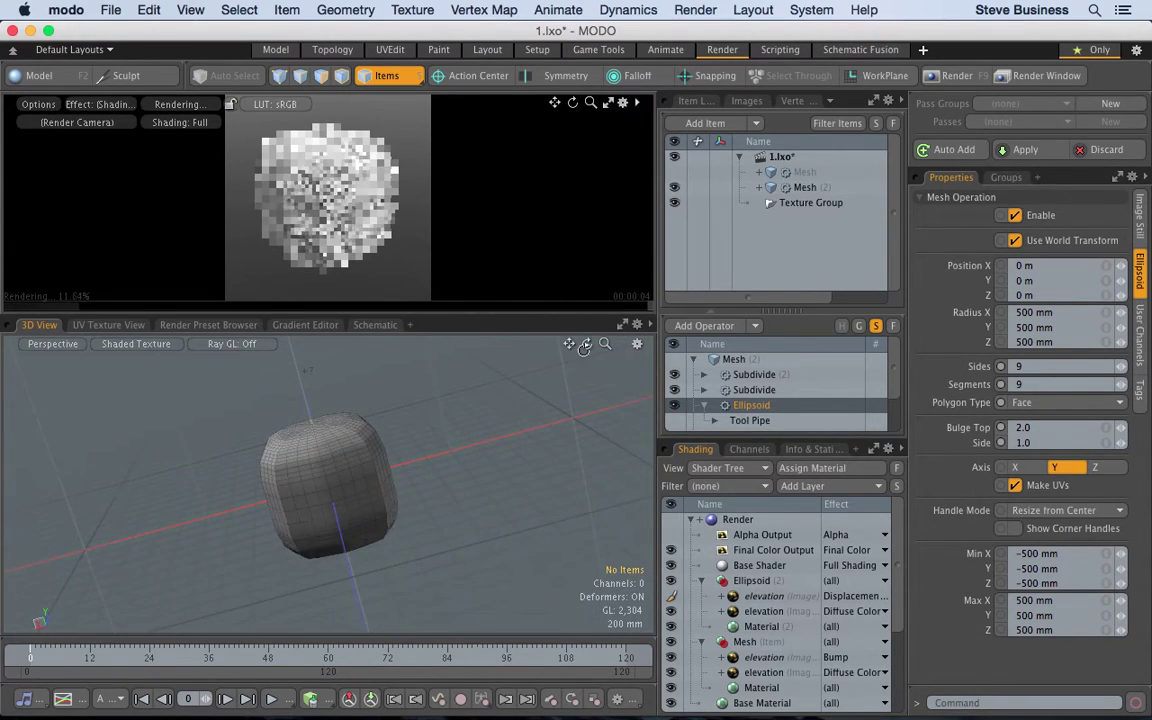
pyautogui.click(674, 376)
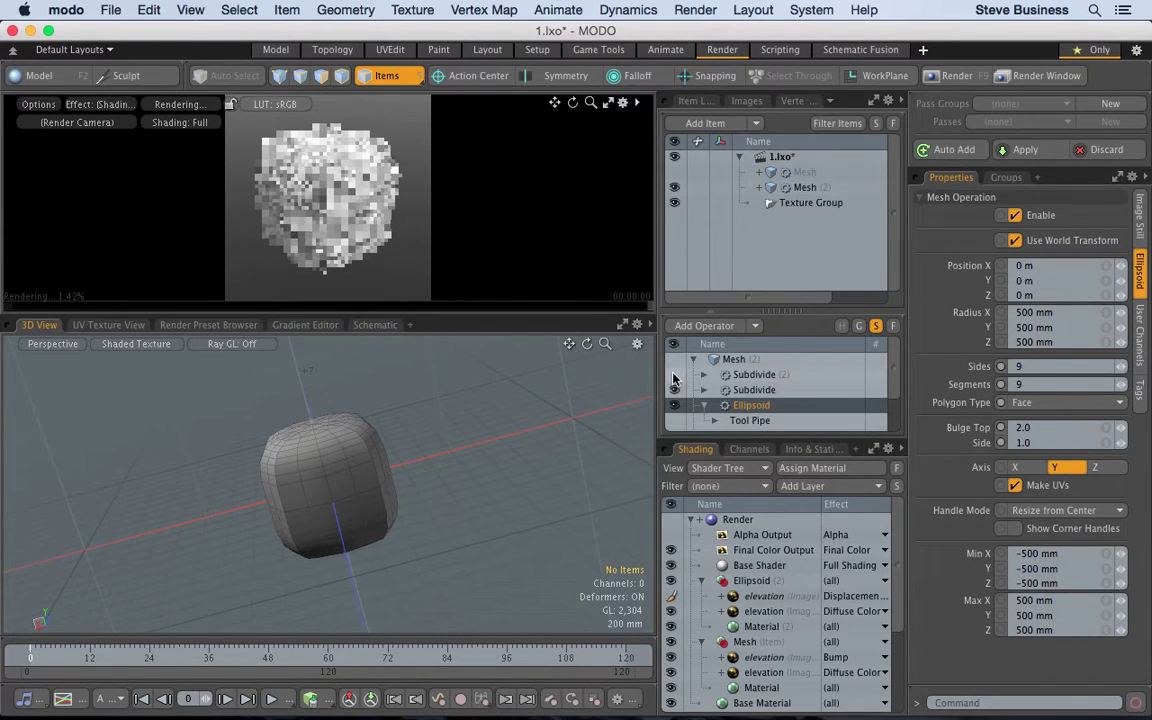
pyautogui.click(675, 390)
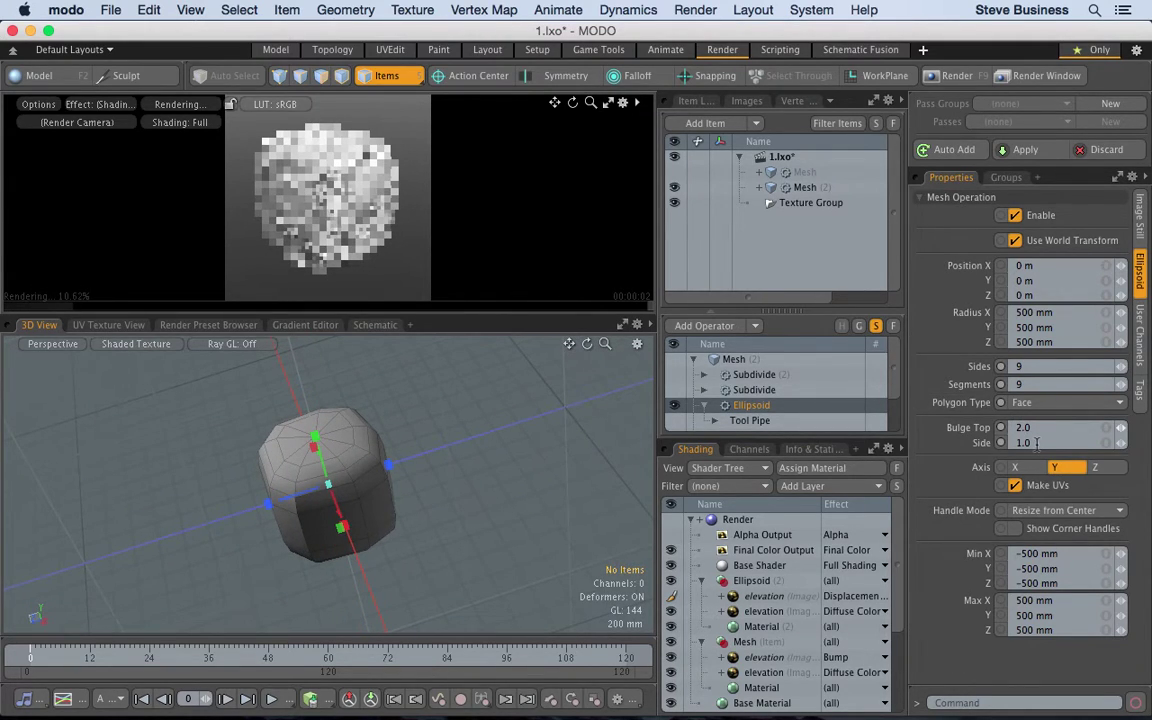
# - Set both the segments and the sides of the ellipsoid to 12
pyautogui.click(1029, 385)
pyautogui.write('12')
pyautogui.press('Return')
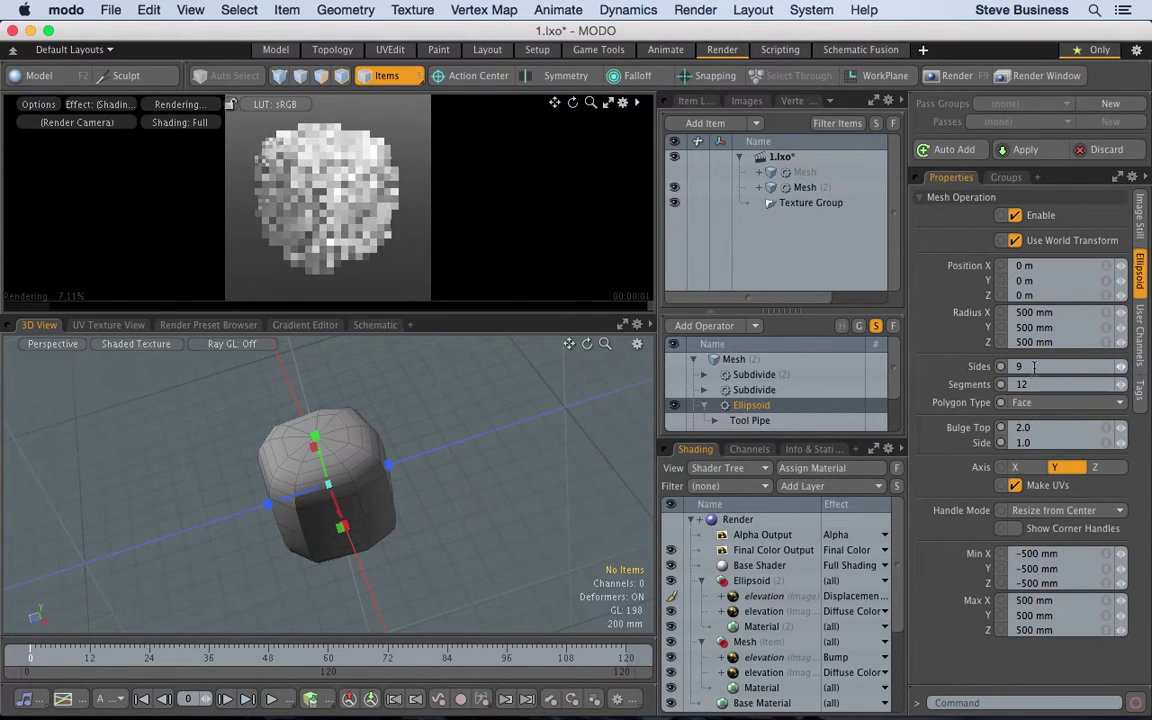
pyautogui.click(1034, 367)
pyautogui.write('12')
pyautogui.press('Return')
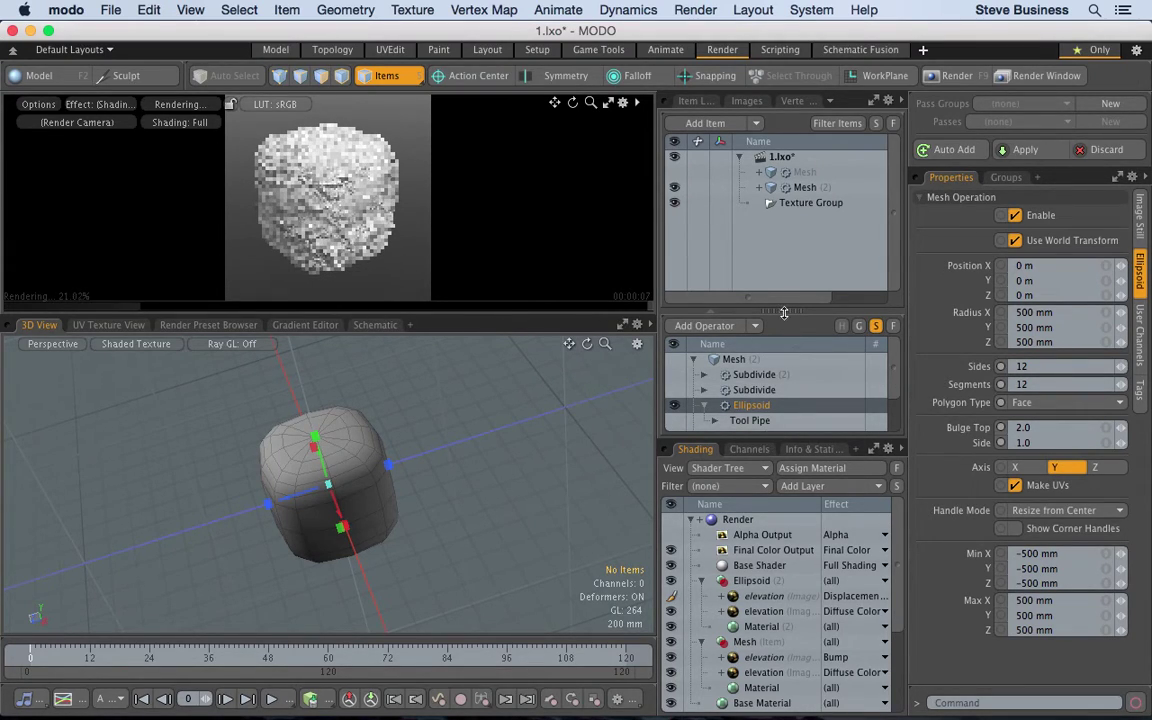
# - Make the material in the Ellipsoid group of the shader tree double sided
pyautogui.moveTo(783, 309); pyautogui.dragTo(783, 245)
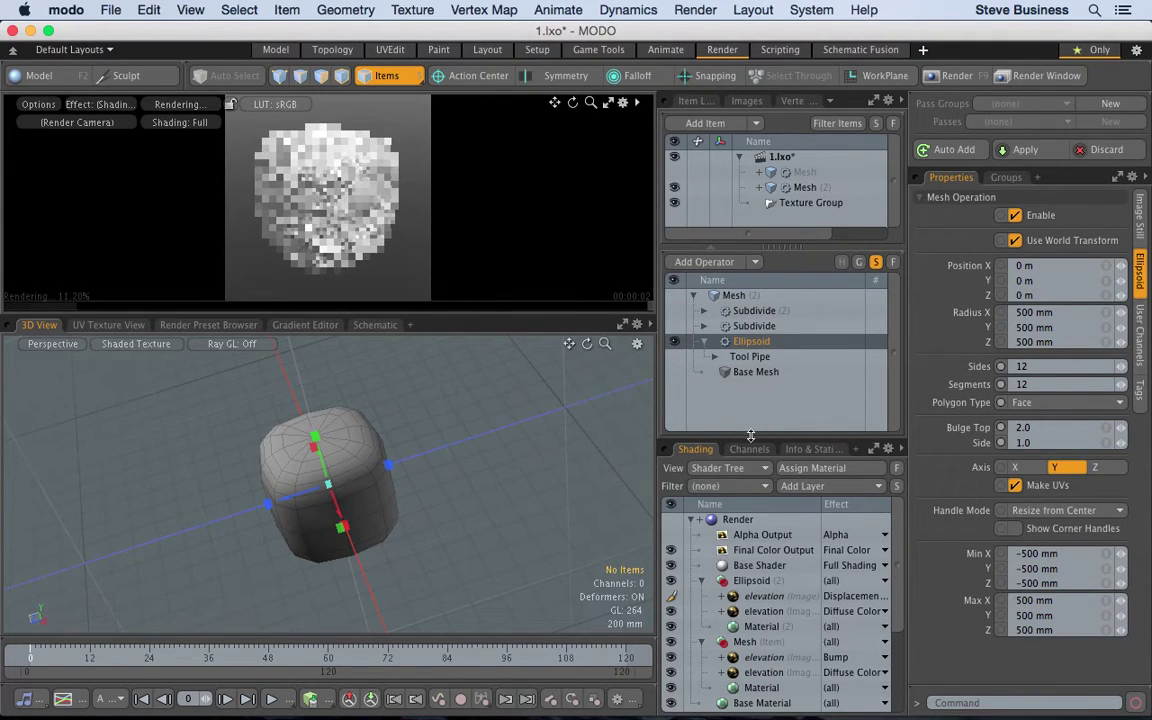
pyautogui.moveTo(754, 432); pyautogui.dragTo(745, 349)
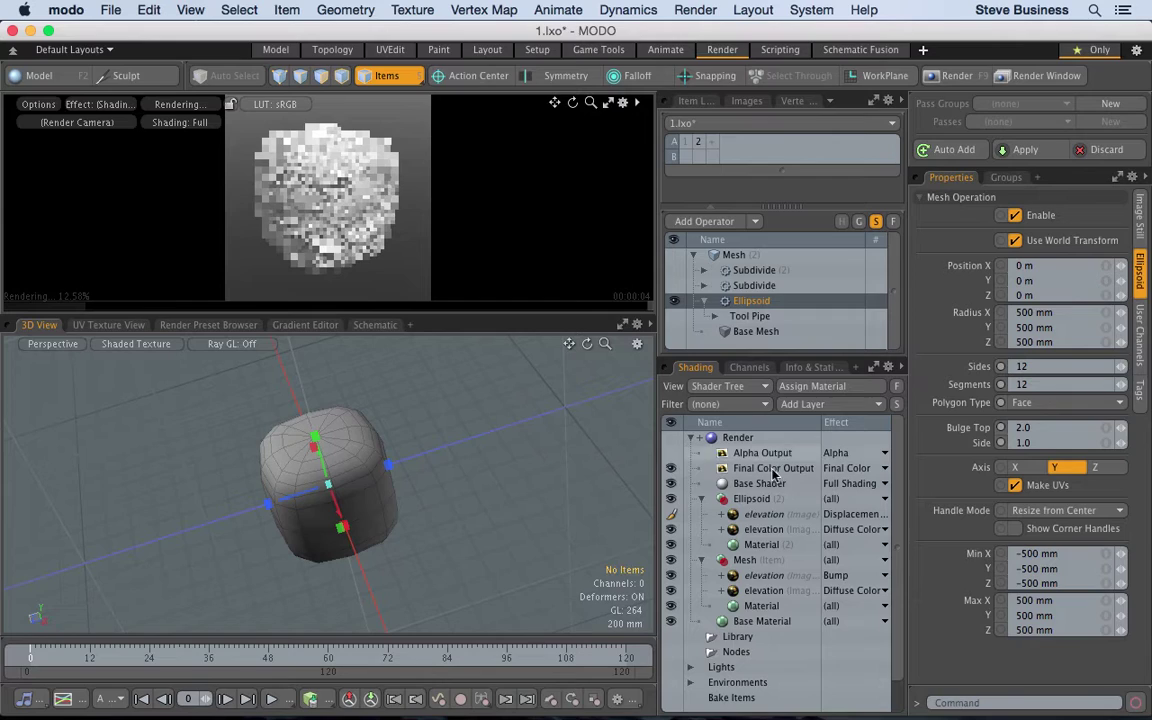
pyautogui.click(763, 545)
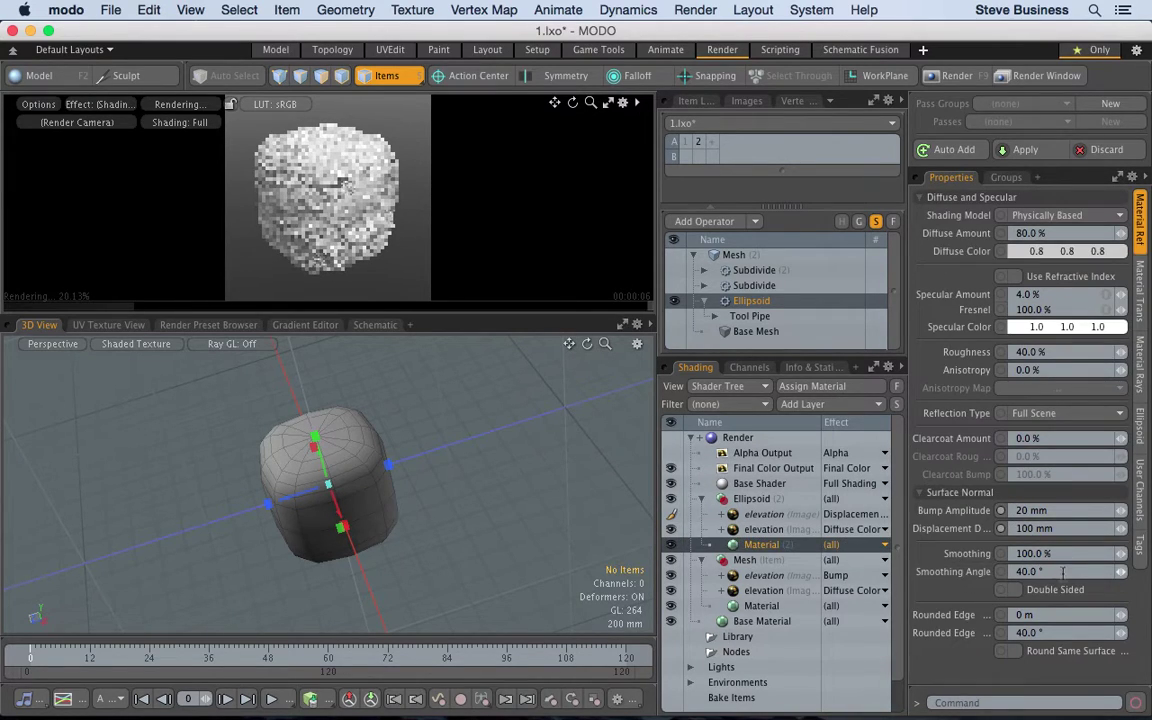
pyautogui.click(1015, 591)
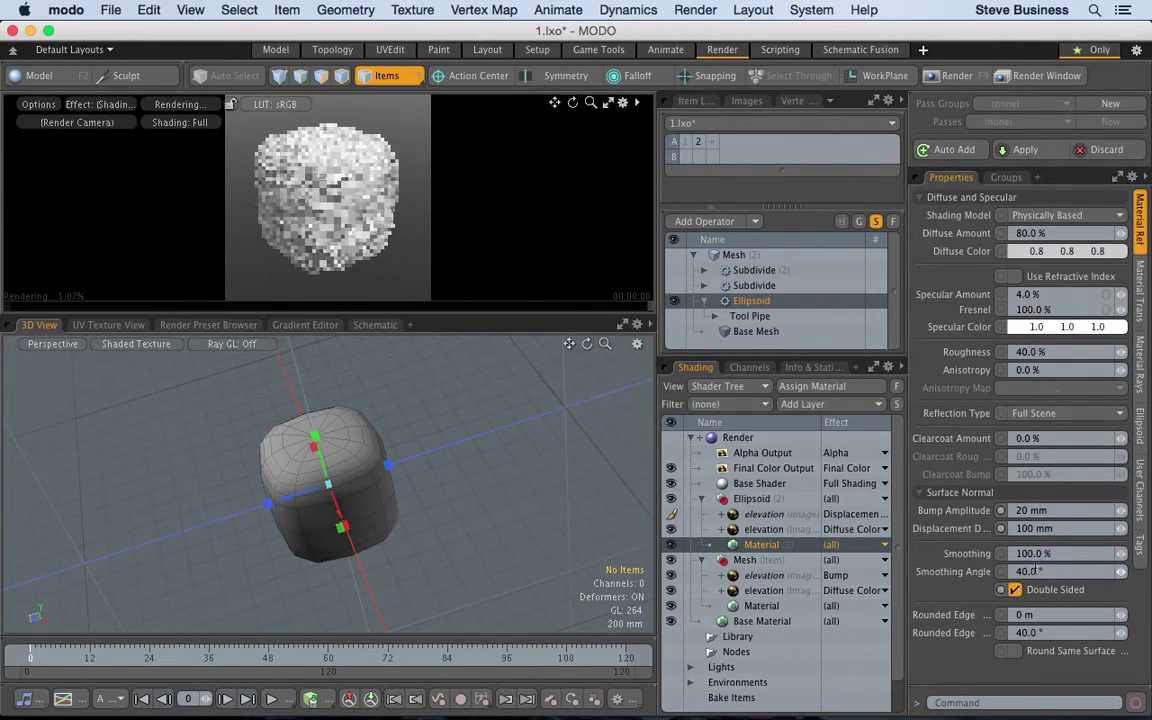
# - Set the Ellipsoid material's displacement distance to 1 m and open its layer and transparency properties
pyautogui.click(1050, 529)
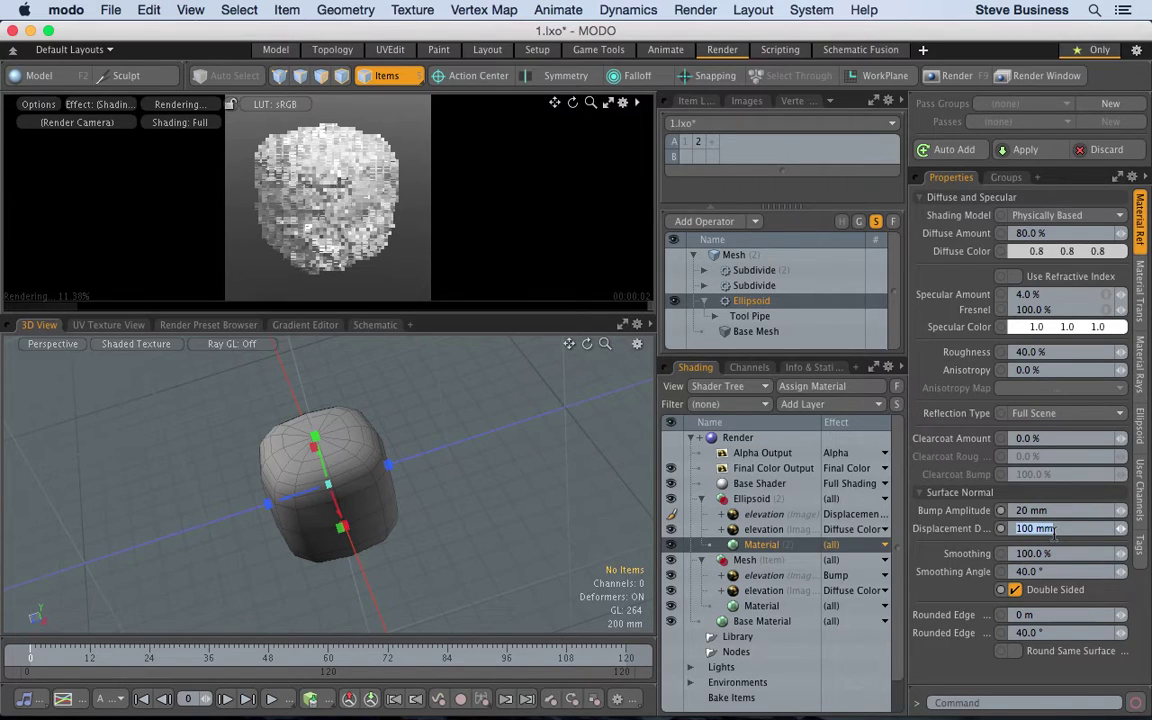
pyautogui.write('1')
pyautogui.press('Return')
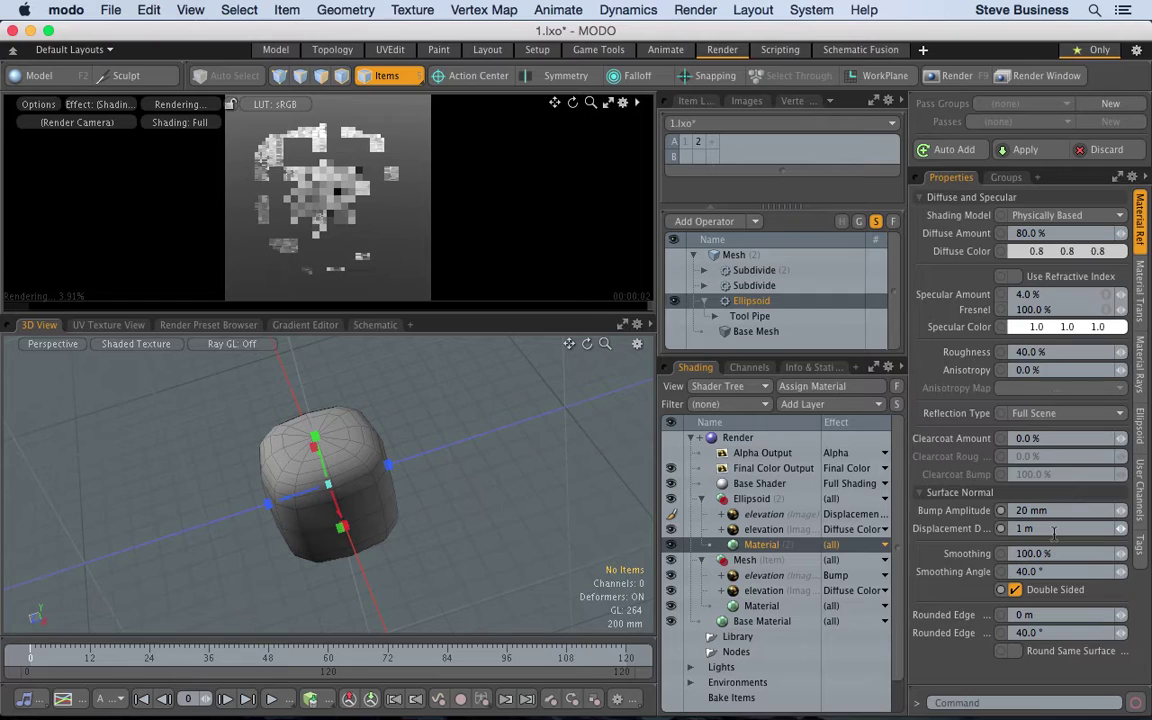
pyautogui.click(1047, 529)
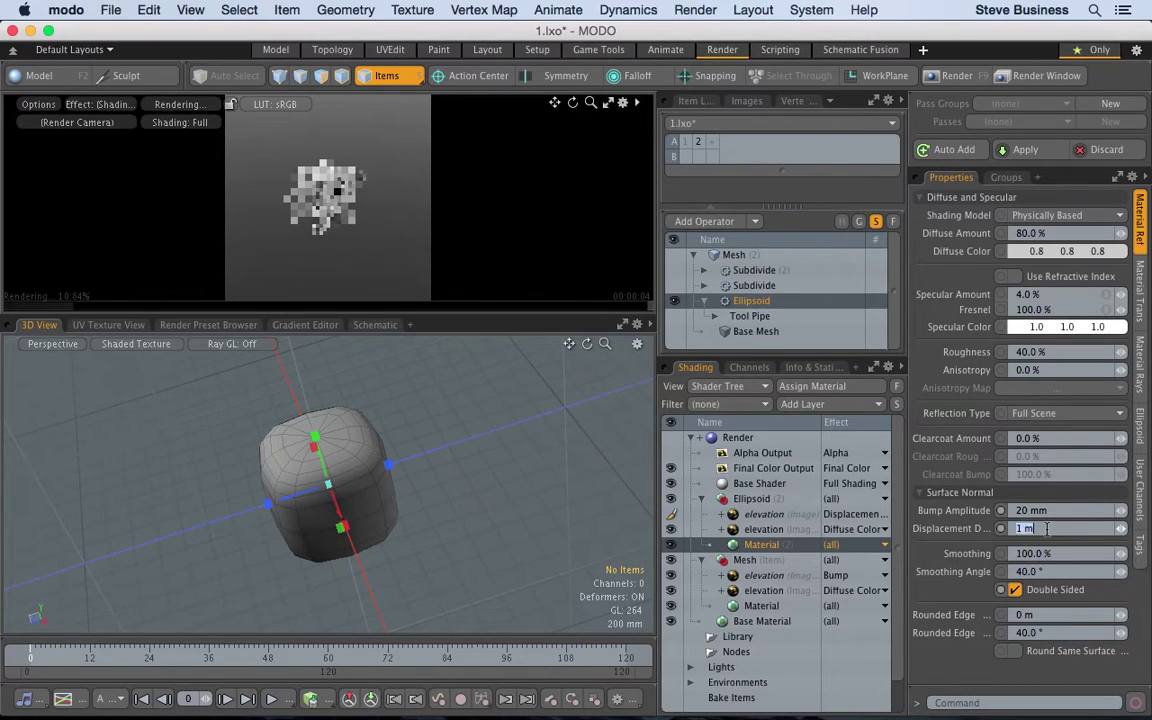
pyautogui.click(1145, 285)
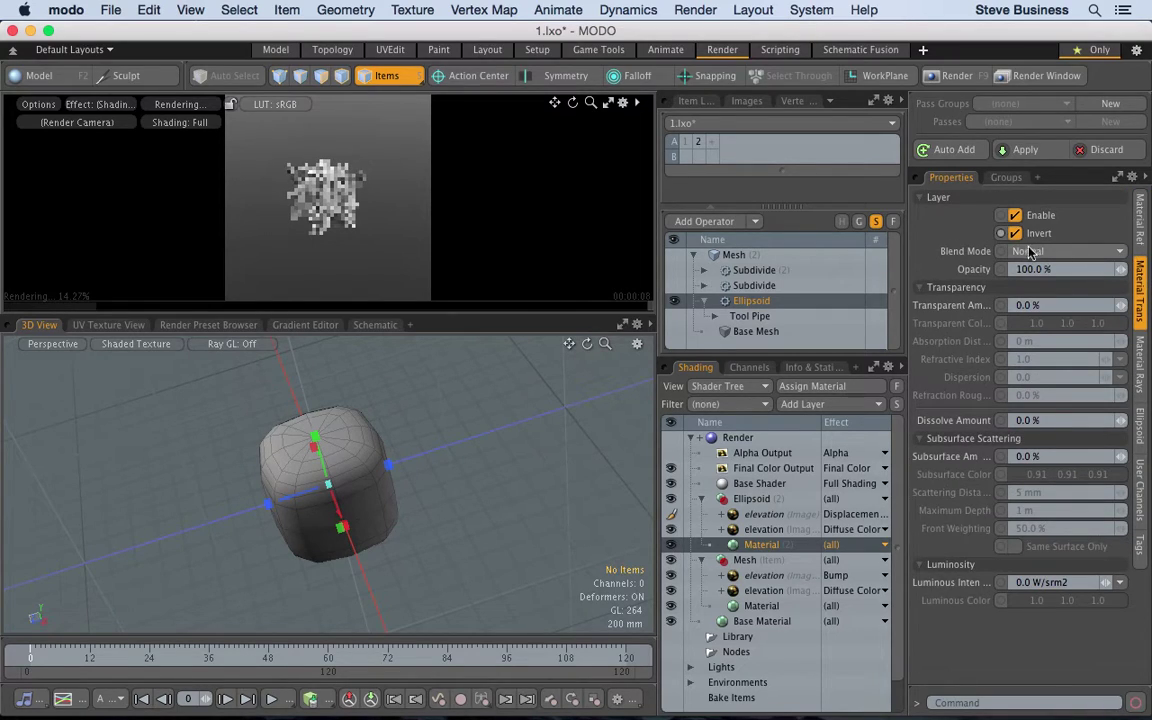
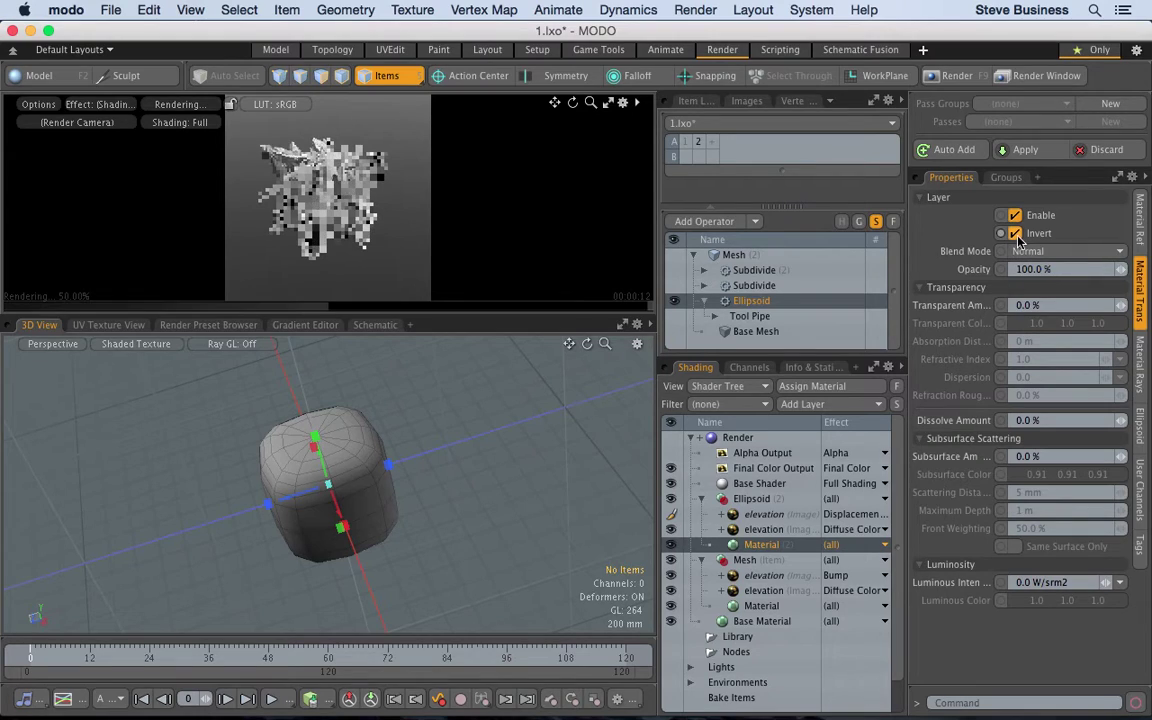
# - Turn off layer inversion for the Ellipsoid group's material and set its displacement distance to 100 mm
pyautogui.click(1016, 236)
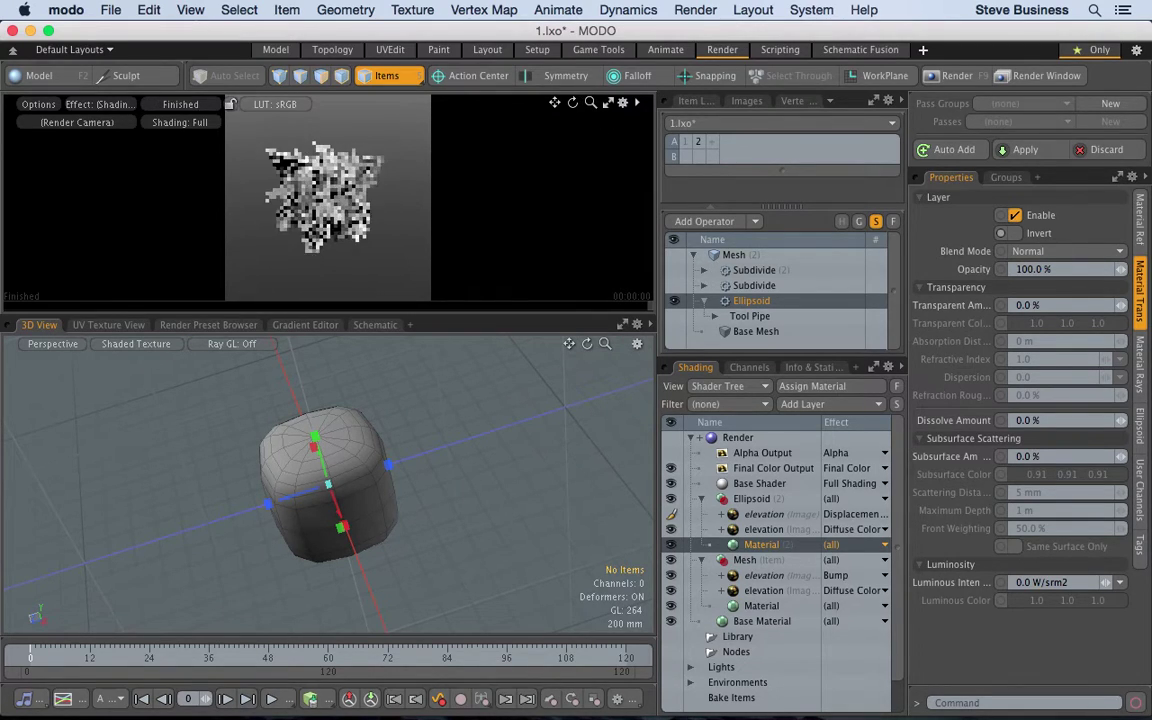
pyautogui.moveTo(590, 102); pyautogui.dragTo(590, 101)
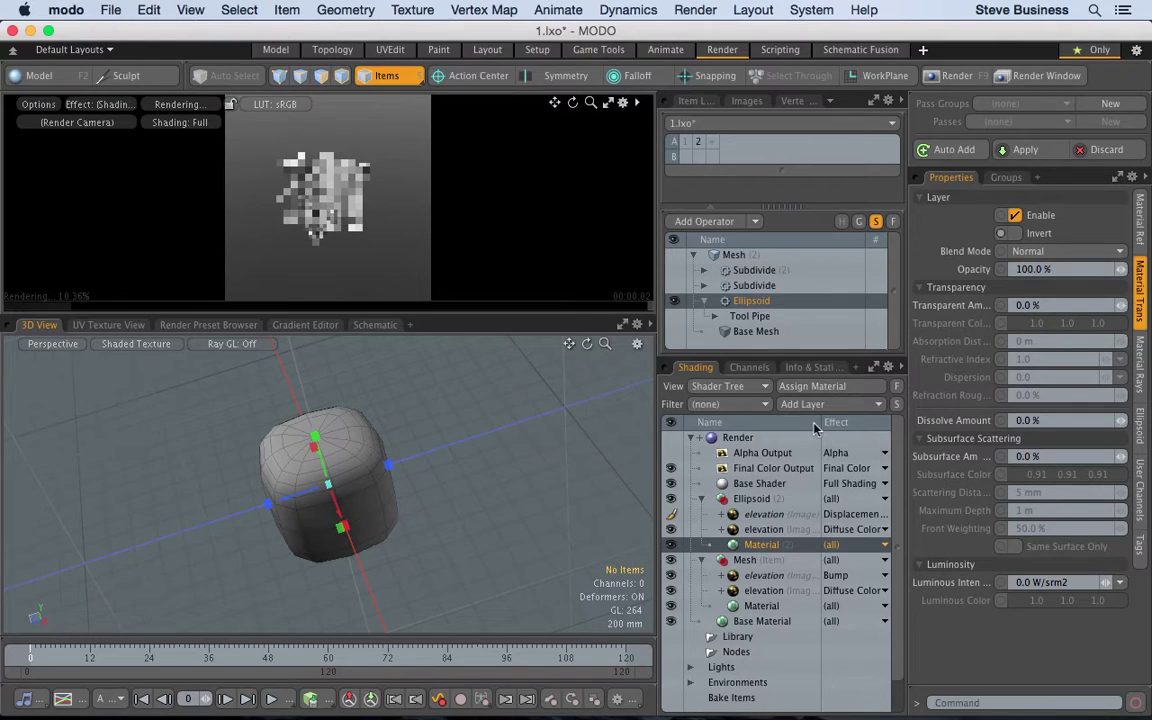
pyautogui.click(766, 530)
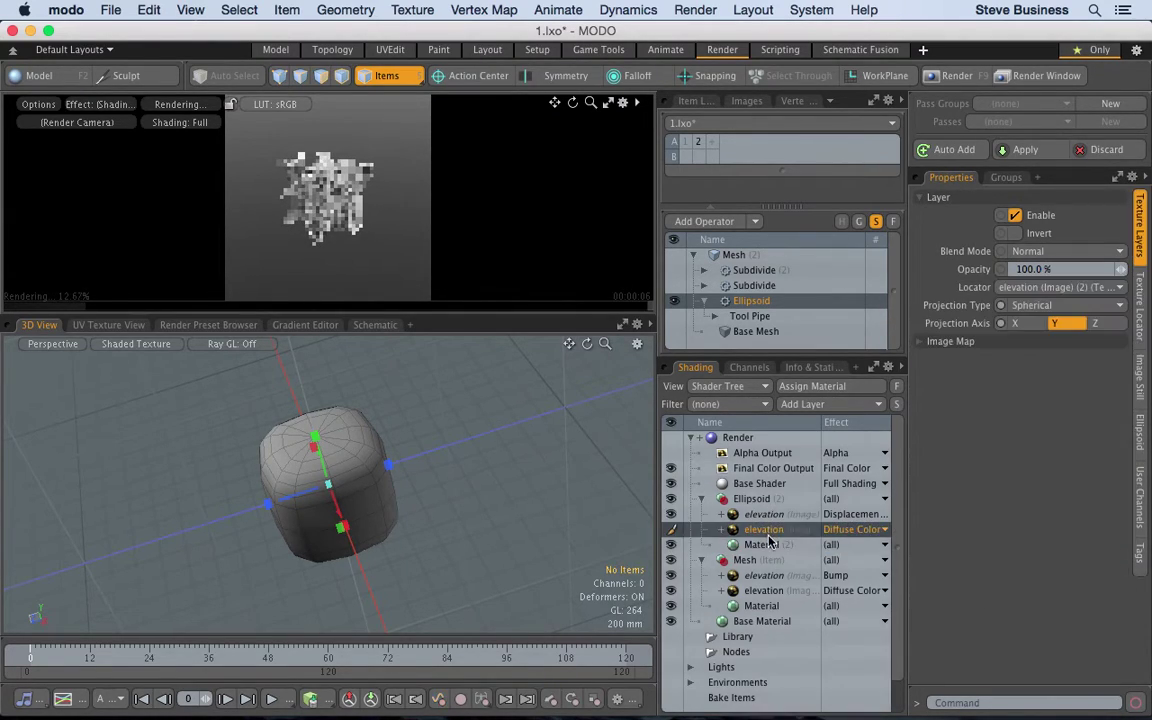
pyautogui.click(765, 545)
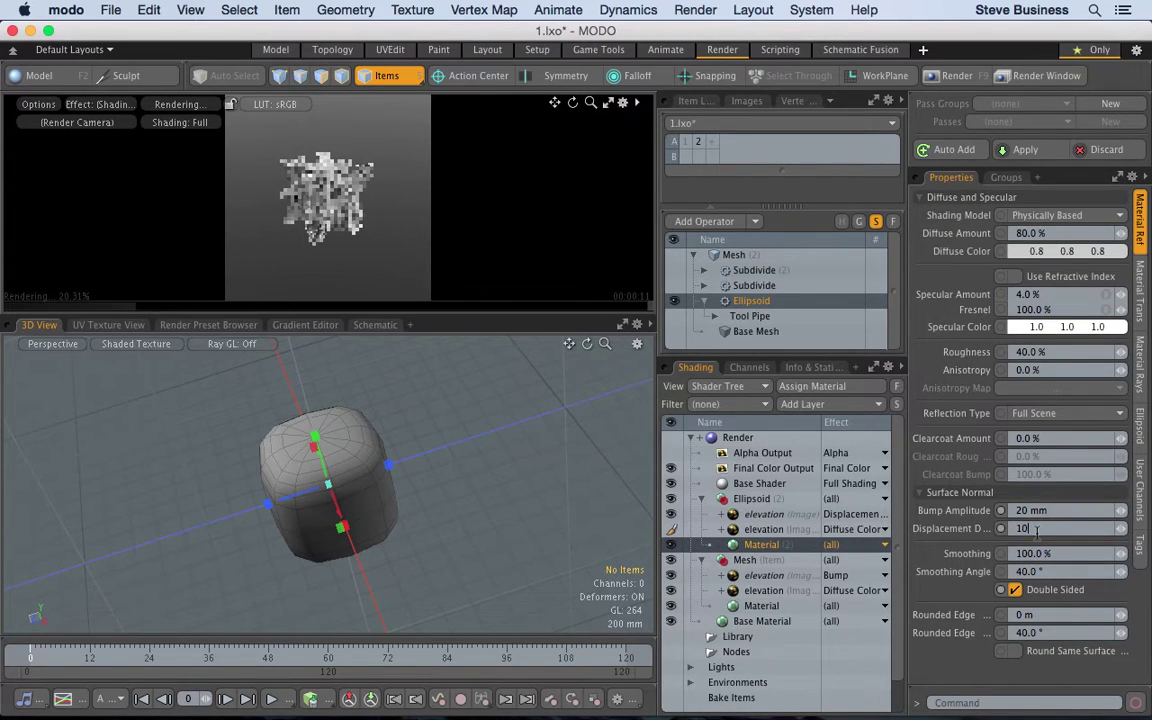
pyautogui.click(1036, 536)
pyautogui.write('100mm')
pyautogui.press('Return')
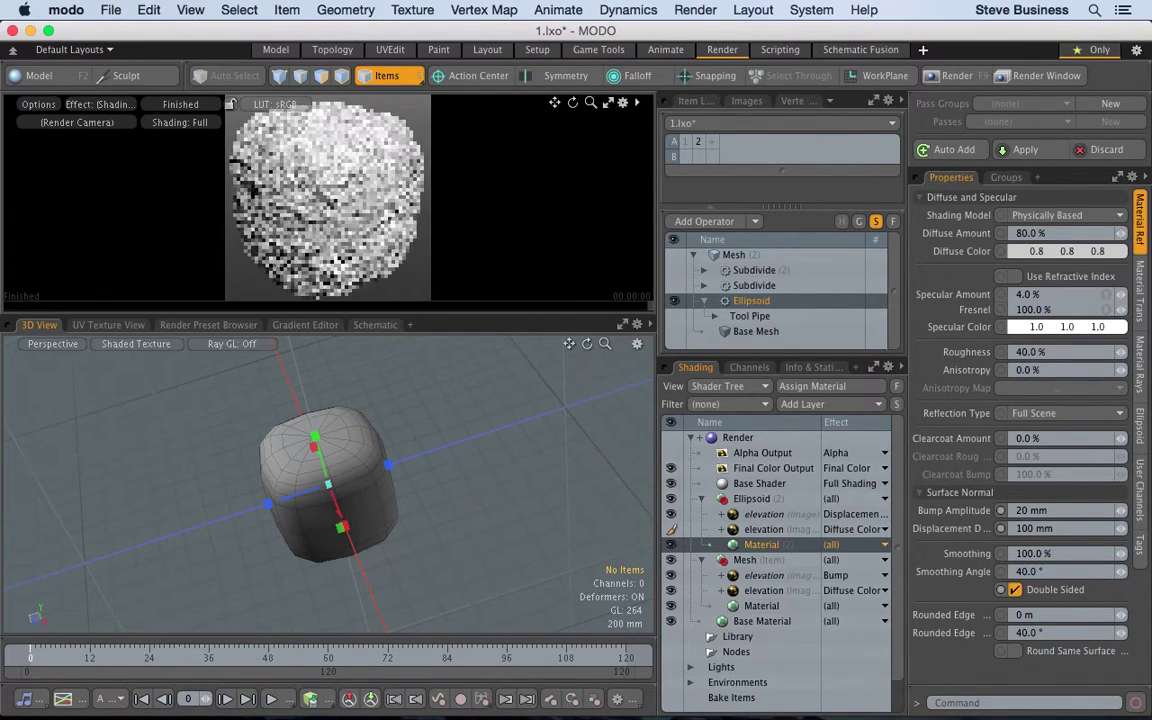
pyautogui.click(591, 104)
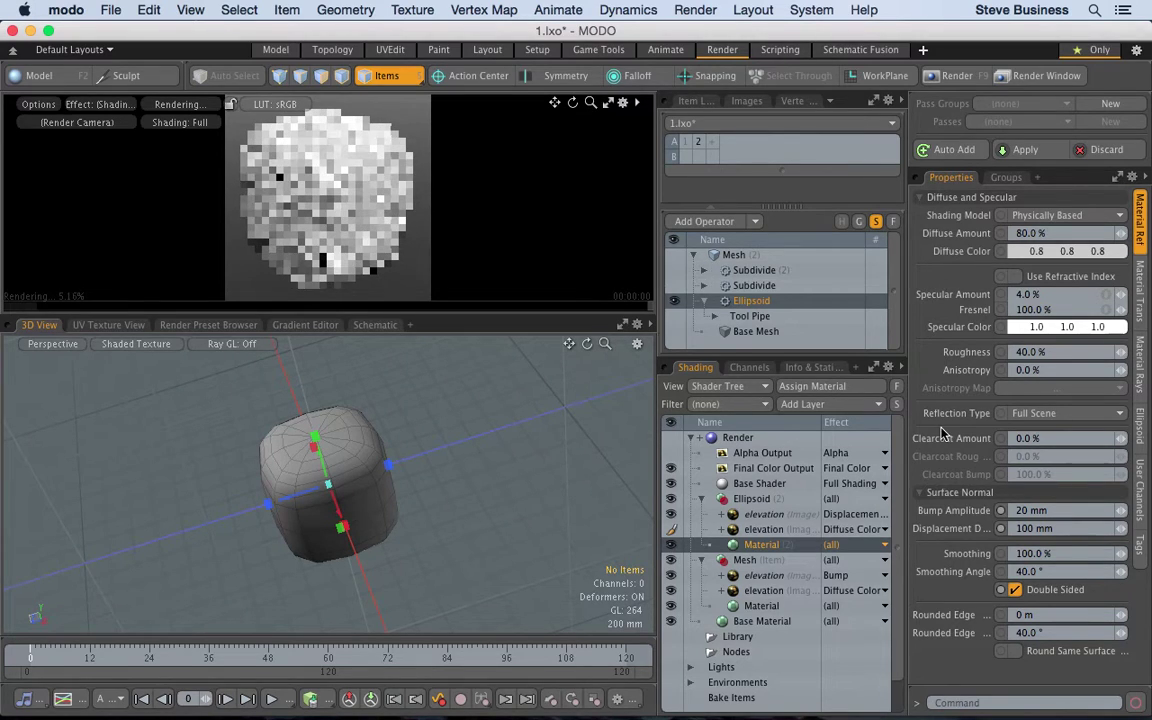
# - Try a rounded edge width of 100 mm on the Ellipsoid group's material, and set it back to 0
pyautogui.click(1041, 615)
pyautogui.write('100 m')
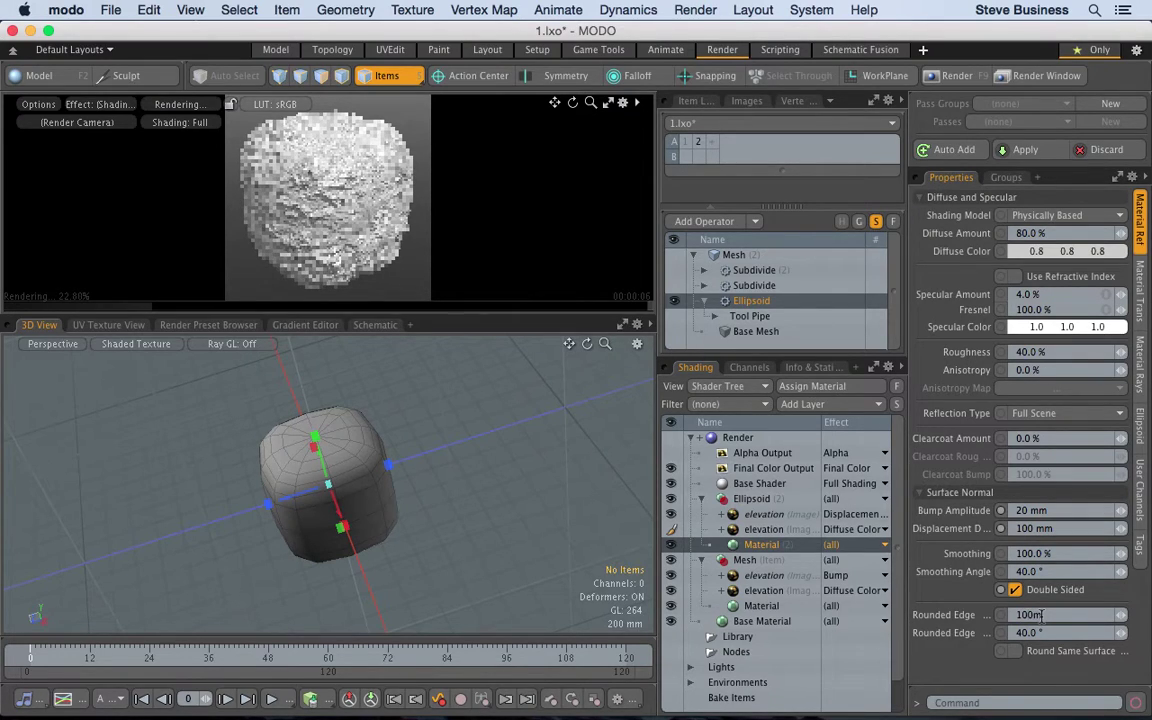
pyautogui.write('m')
pyautogui.press('Return')
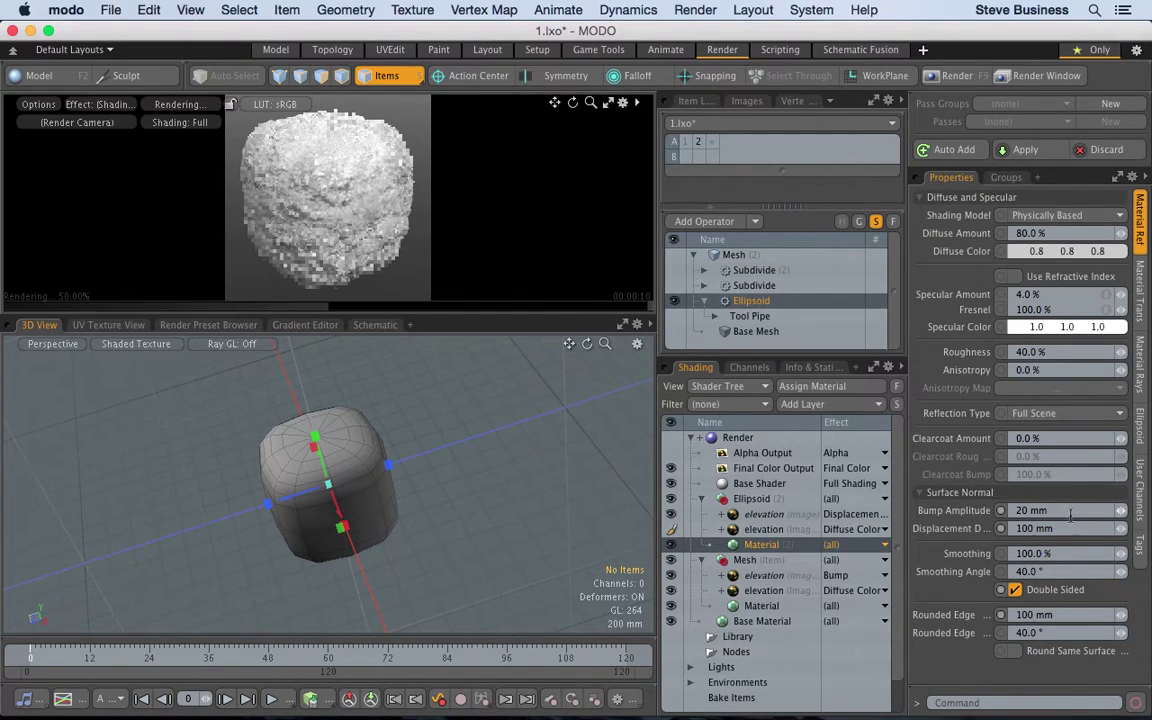
pyautogui.click(1060, 614)
pyautogui.write('0')
pyautogui.press('Return')
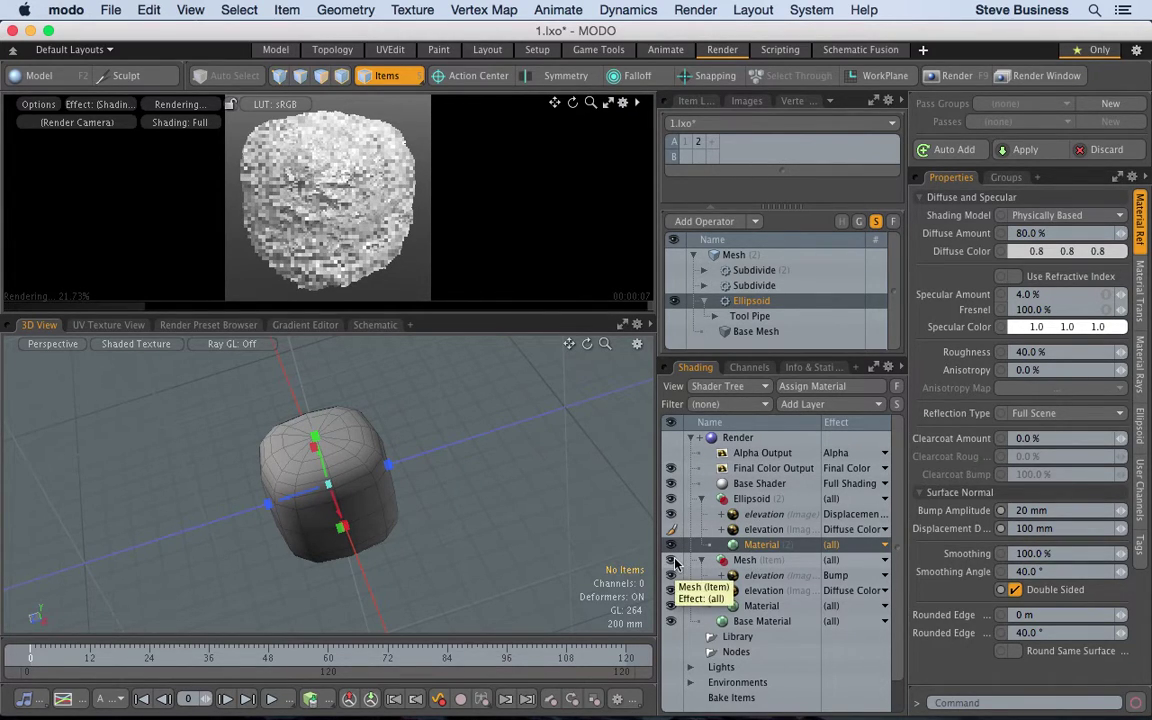
# - Set the texture replicator's particle source to (none) for the Ellipsoid group's diffuse color elevation texture and update the render preview
pyautogui.click(762, 529)
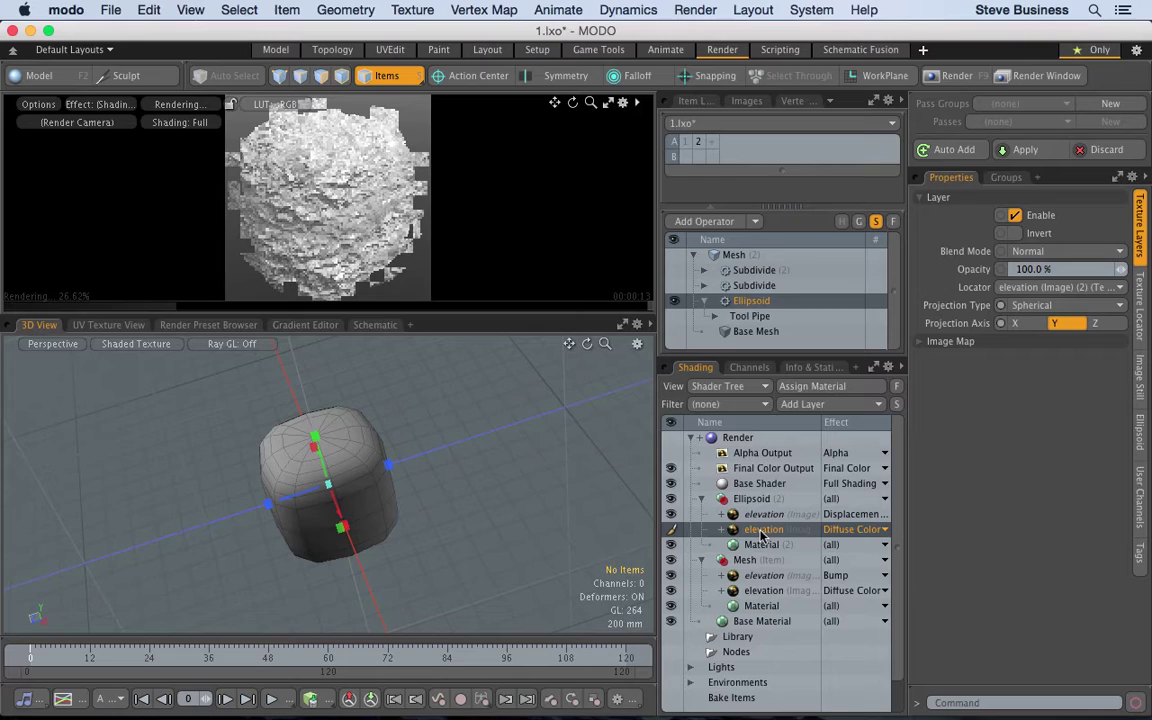
pyautogui.click(1143, 312)
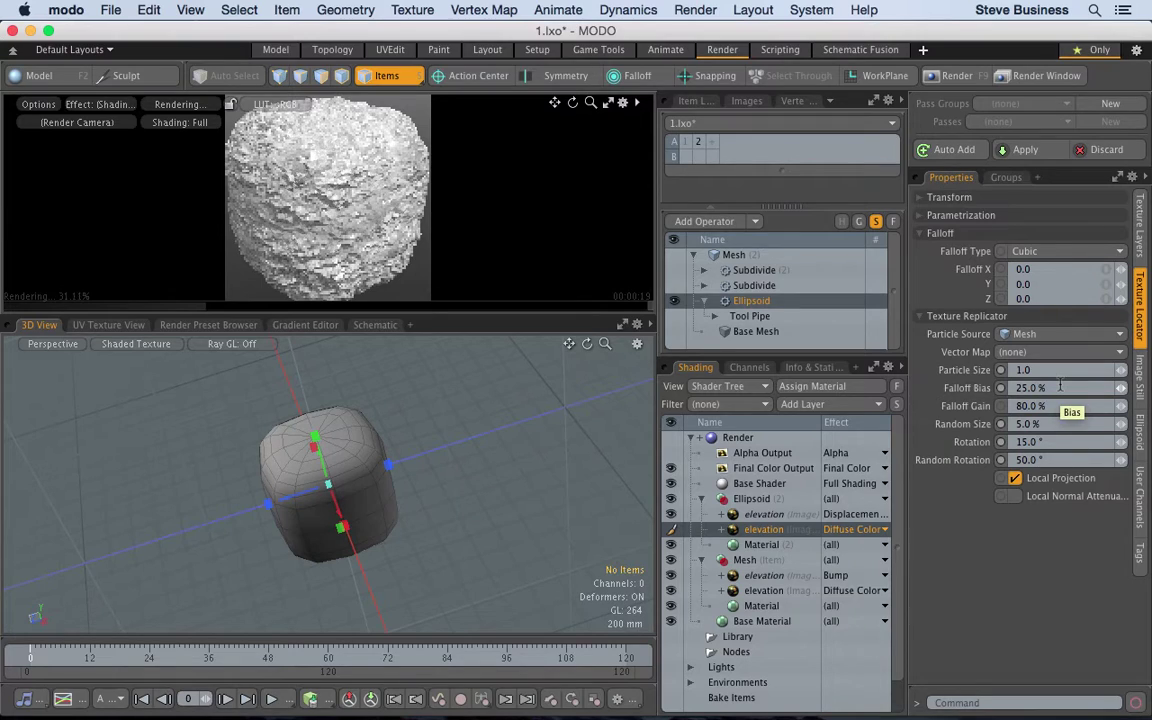
pyautogui.click(1048, 334)
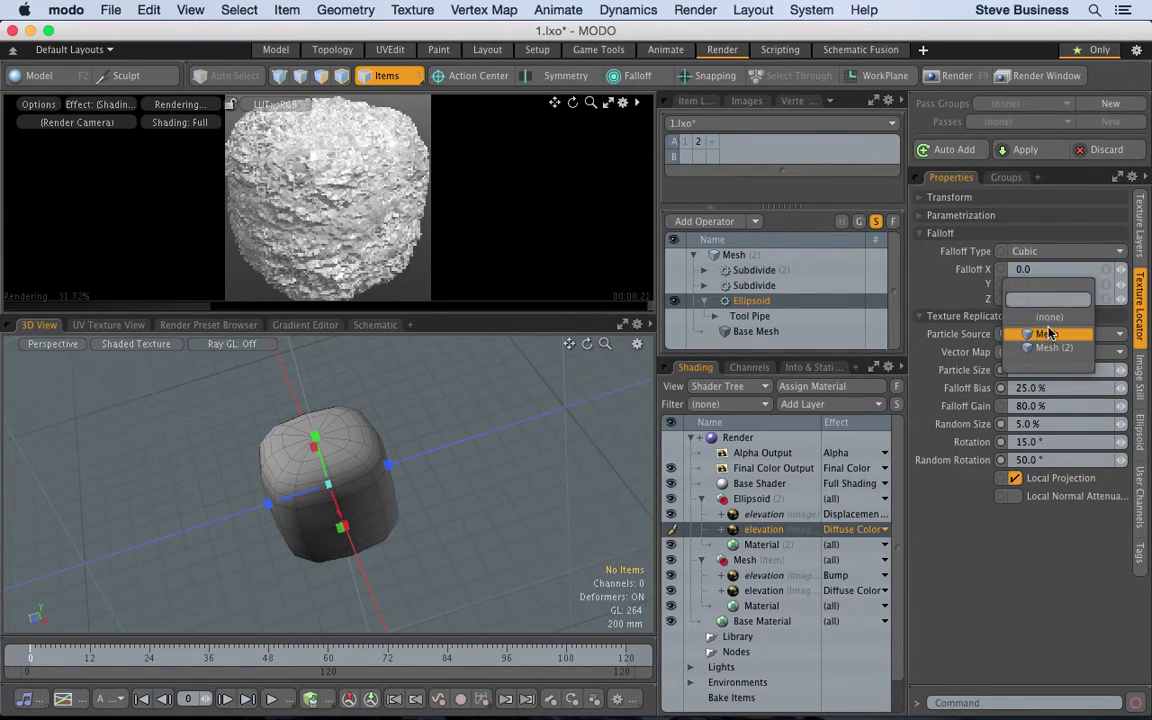
pyautogui.click(1048, 334)
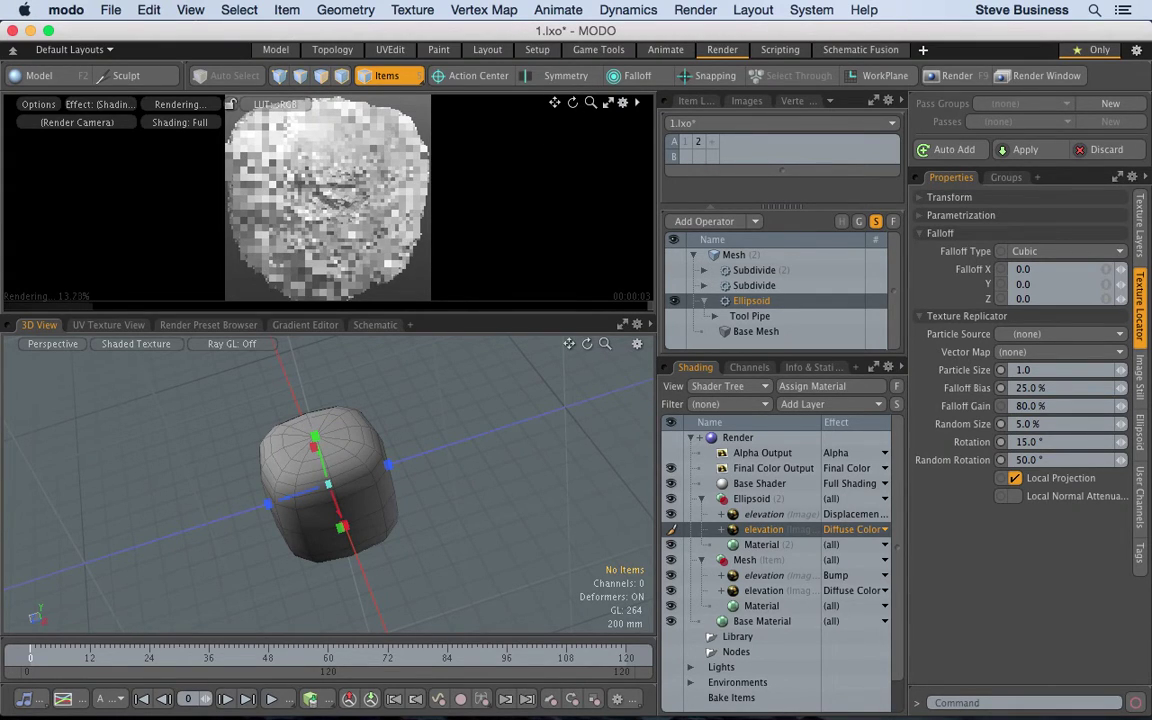
pyautogui.click(573, 102)
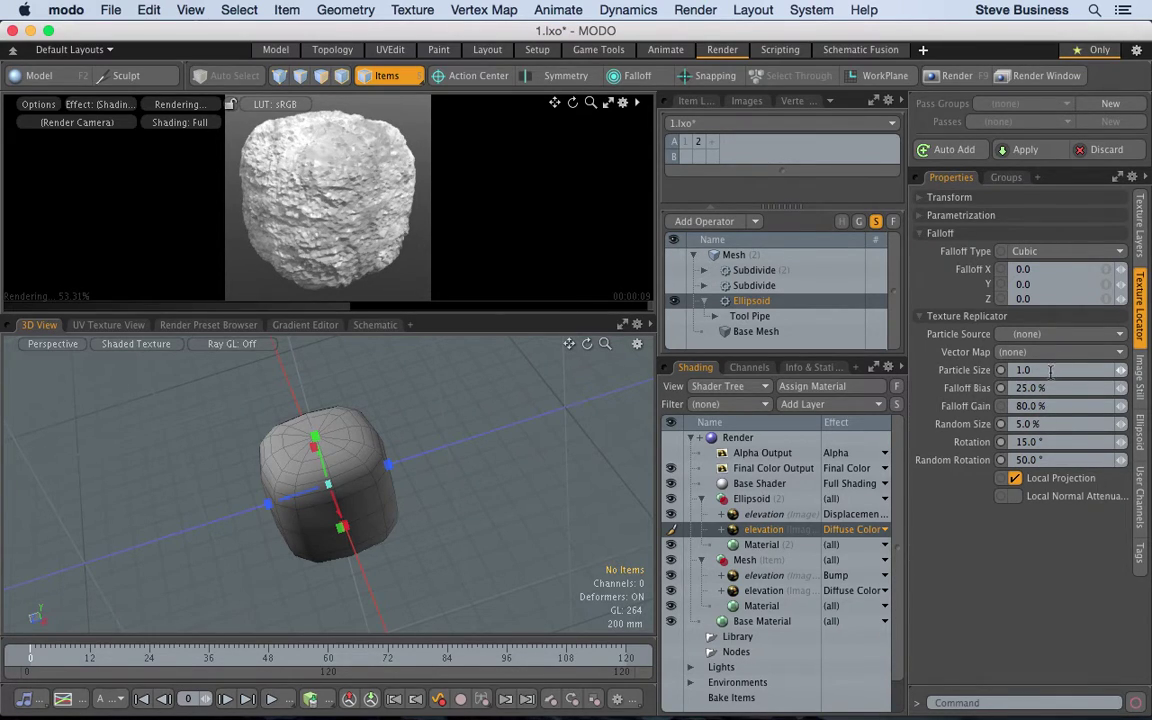
# - Set the diffuse color elevation texture's particle source to Mesh and its particle size to 3
pyautogui.click(1043, 335)
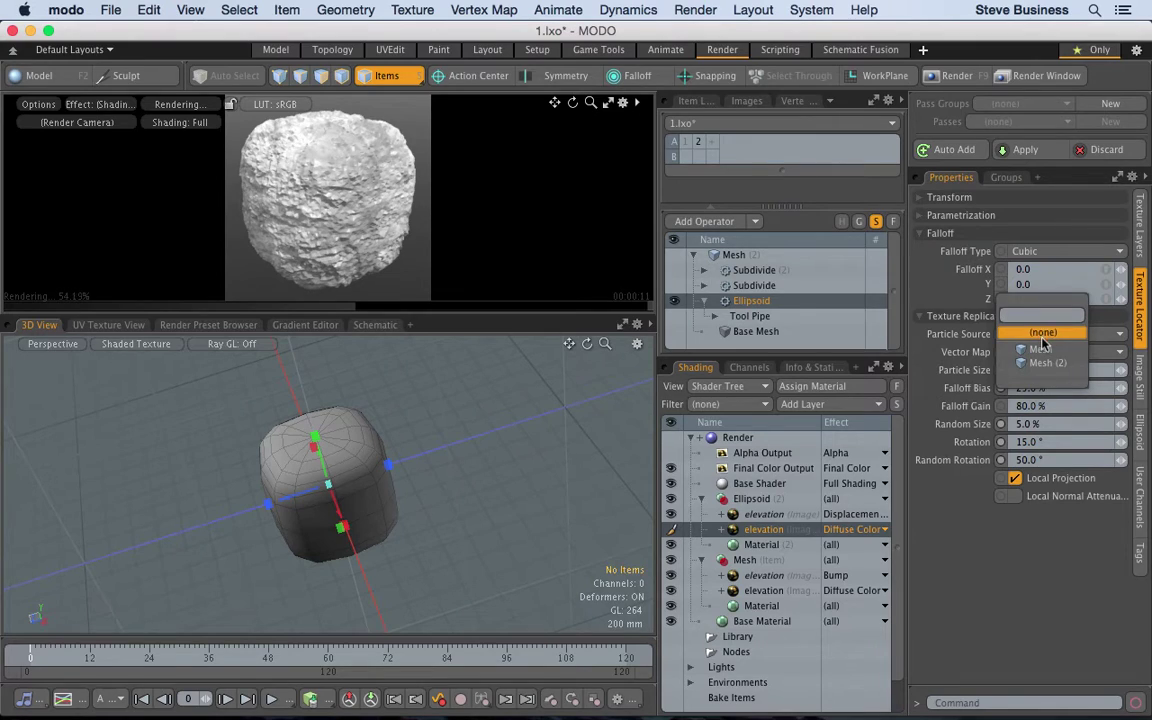
pyautogui.click(1043, 352)
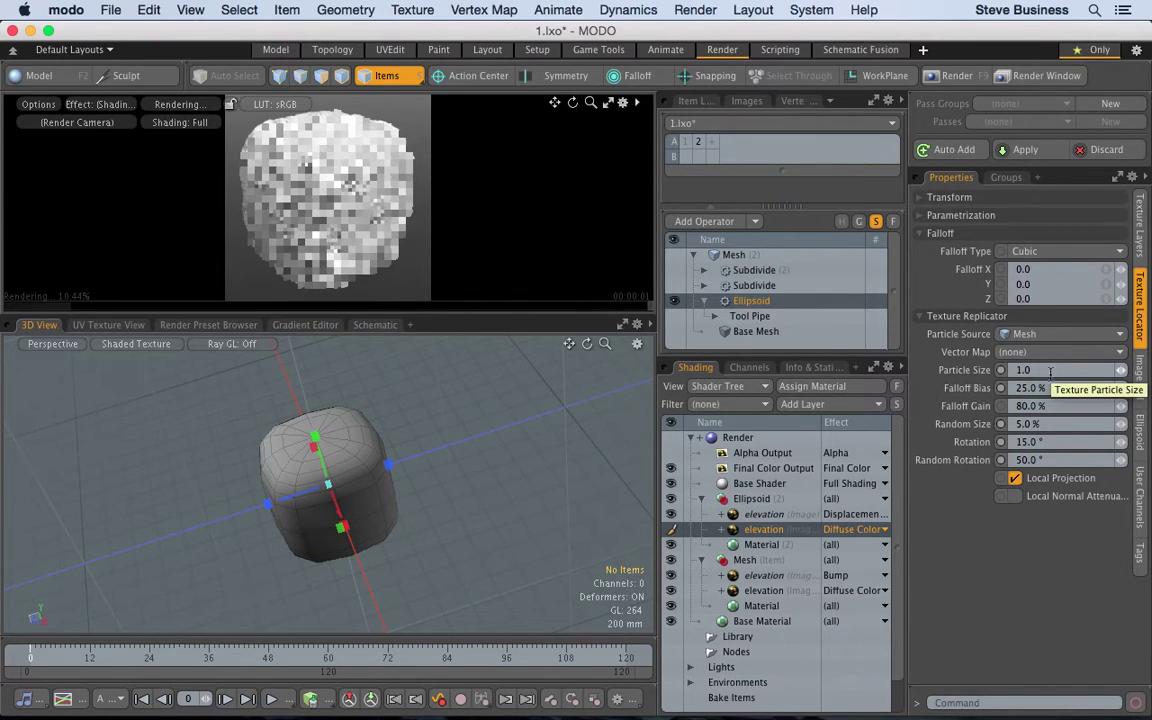
pyautogui.click(1046, 370)
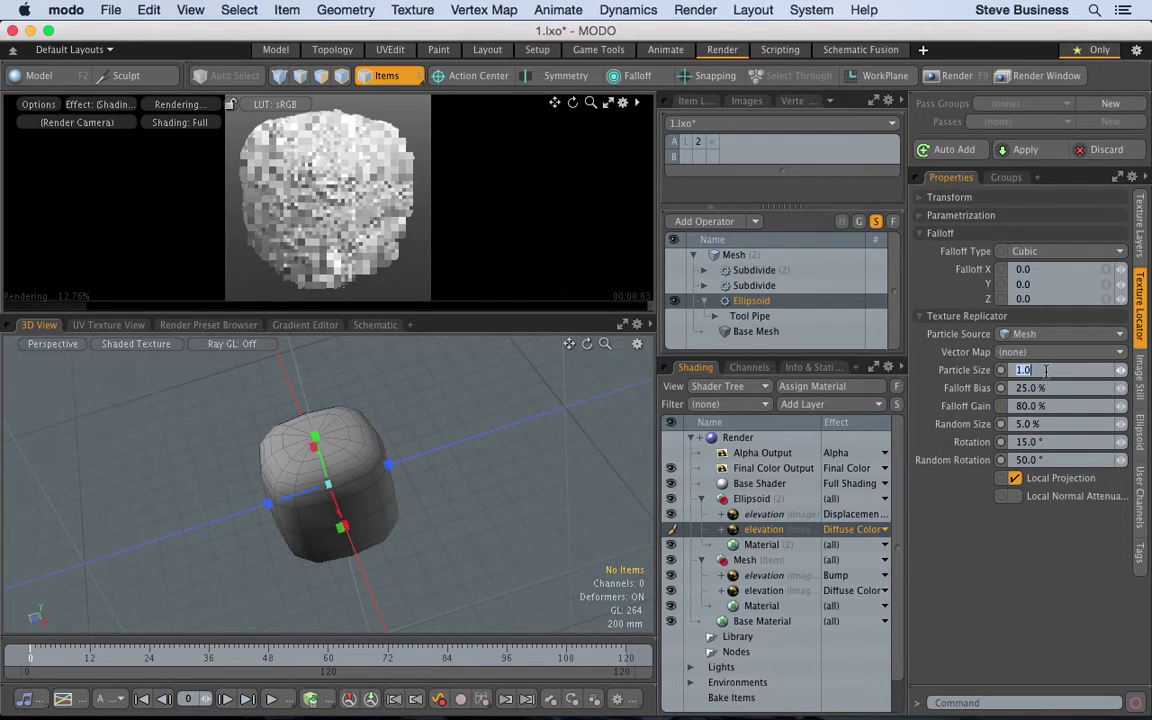
pyautogui.write('3')
pyautogui.press('Return')
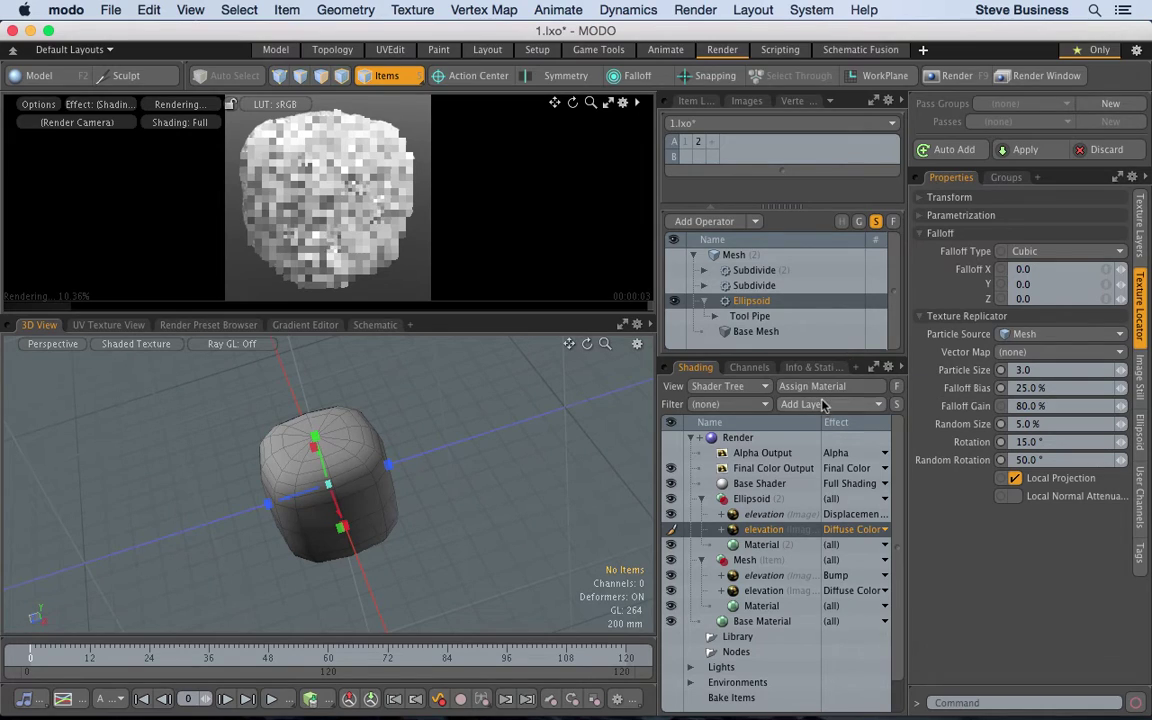
# - Change the effect of the Ellipsoid group's displacement elevation texture to Bump
pyautogui.click(862, 514)
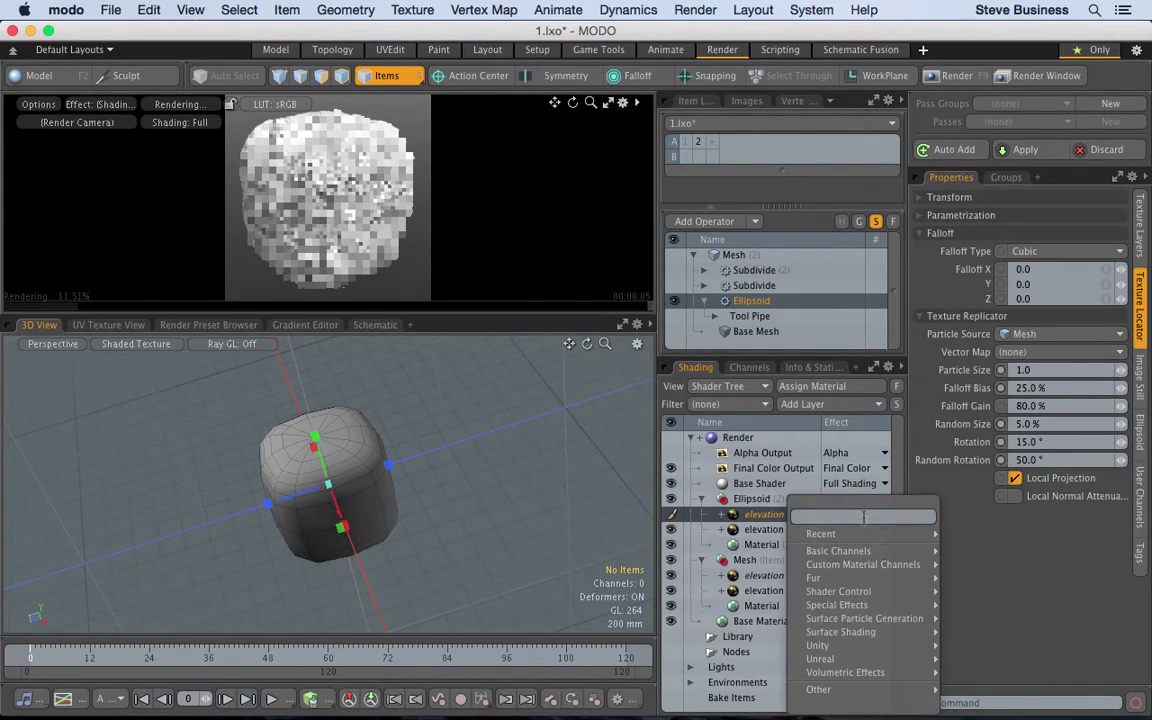
pyautogui.moveTo(825, 534)
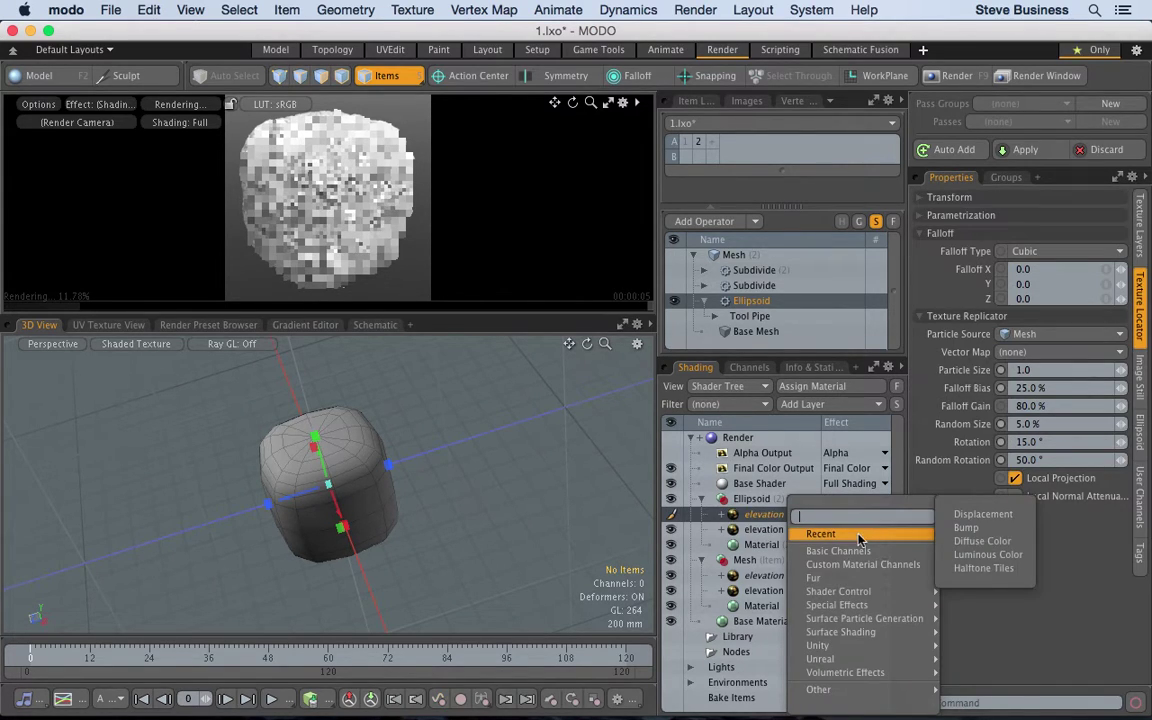
pyautogui.click(966, 527)
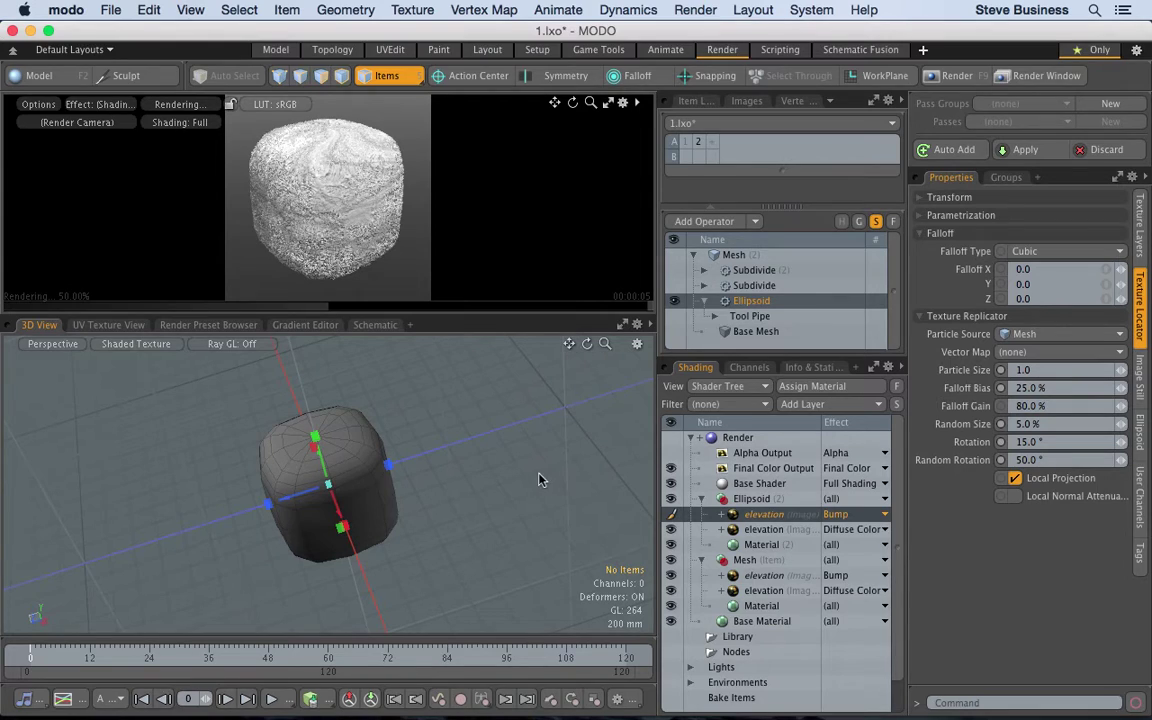
# - Set the Y radius of the Ellipsoid mesh operation to 1 m
pyautogui.moveTo(605, 344)
pyautogui.mouseDown()
pyautogui.moveTo(565, 355)
pyautogui.moveTo(605, 344)
pyautogui.mouseUp()
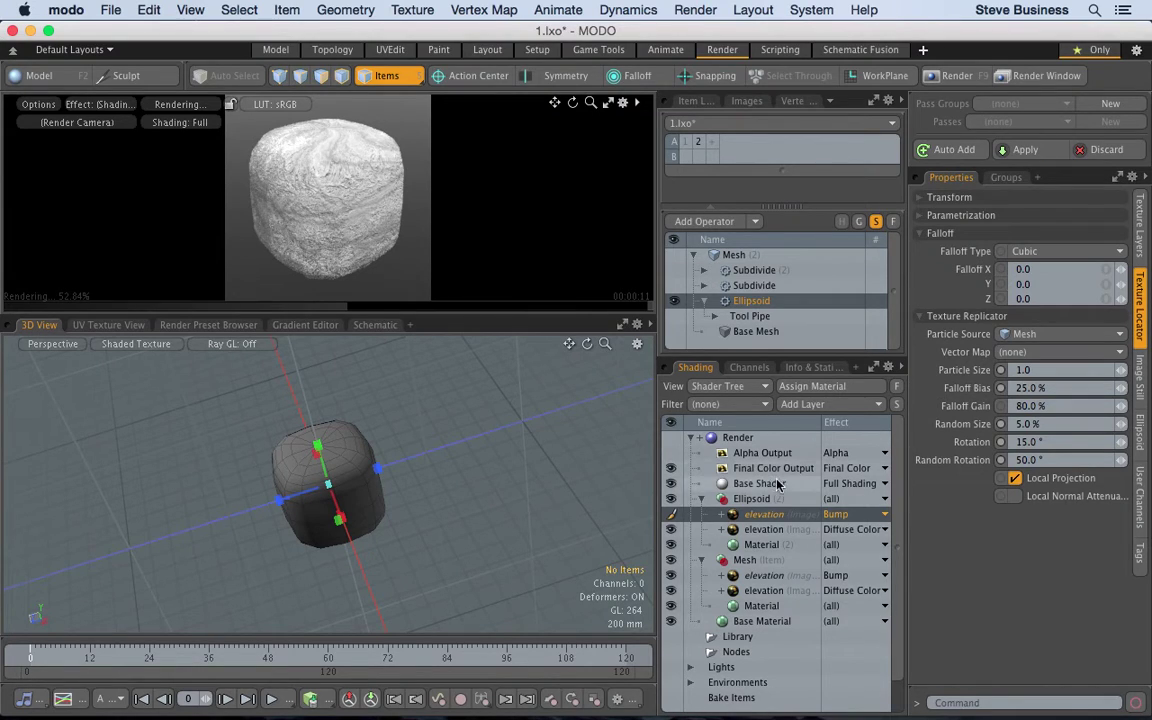
pyautogui.doubleClick(757, 298)
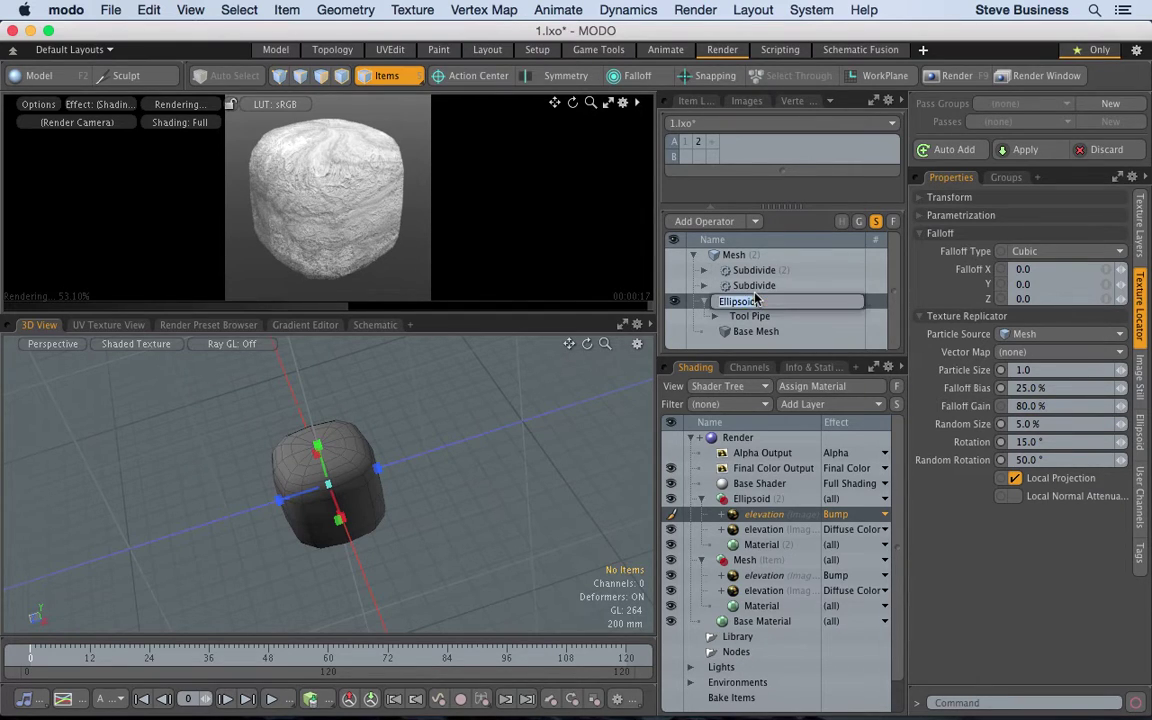
pyautogui.press('Escape')
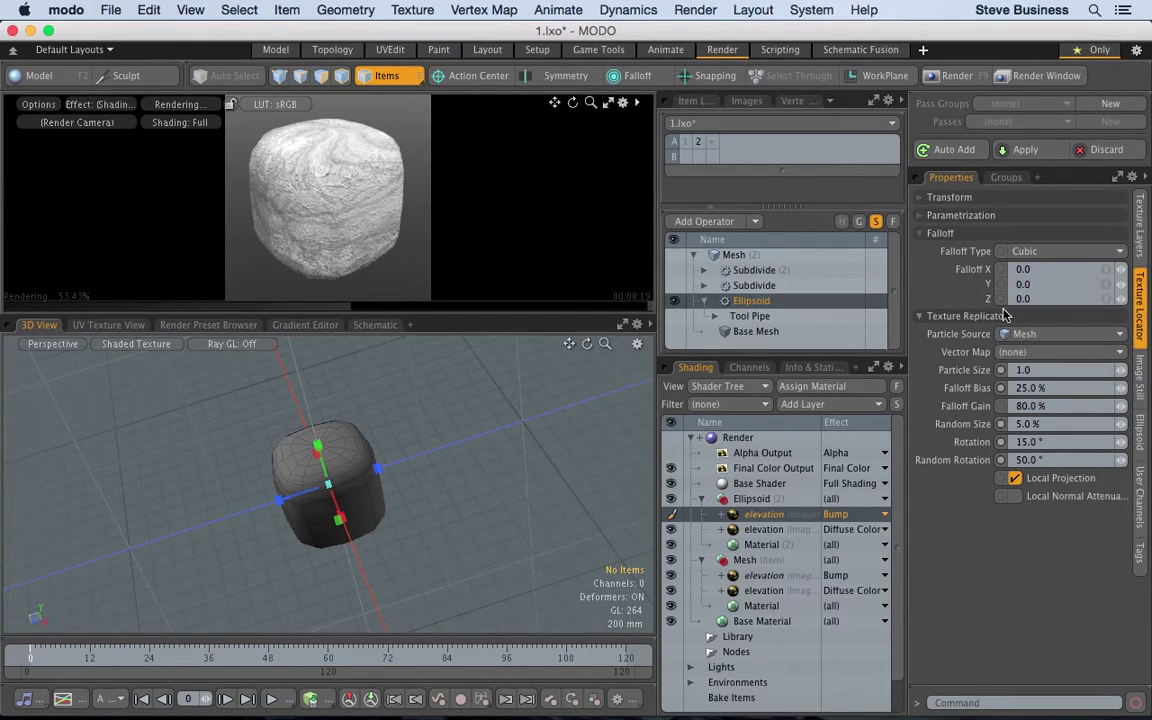
pyautogui.click(1141, 448)
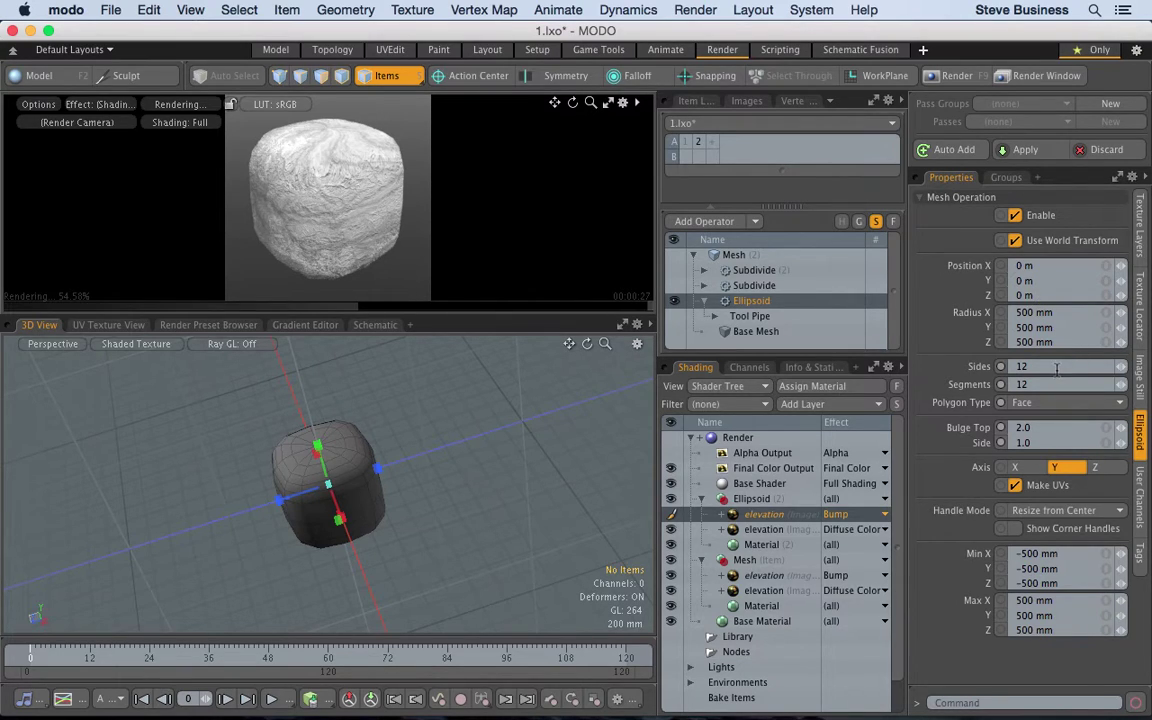
pyautogui.click(1055, 328)
pyautogui.write('1')
pyautogui.press('Return')
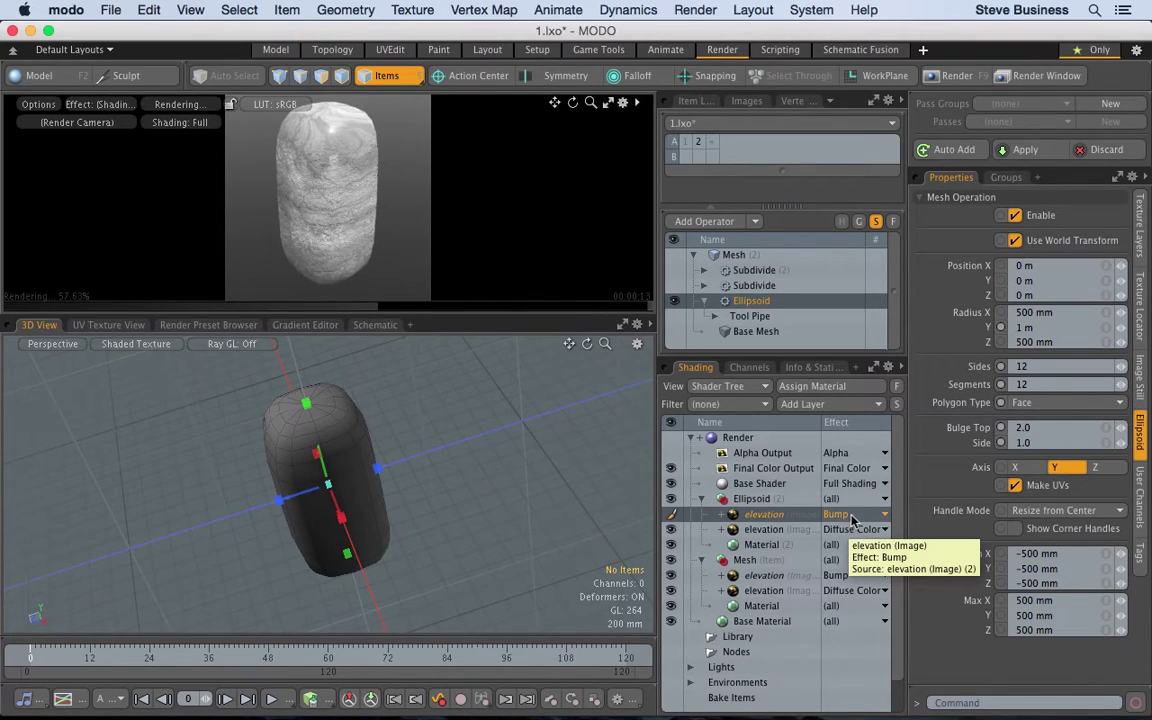
# - Hide both the bump and diffuse color elevation textures in the Ellipsoid group of the shader tree
pyautogui.click(670, 514)
pyautogui.click(670, 530)
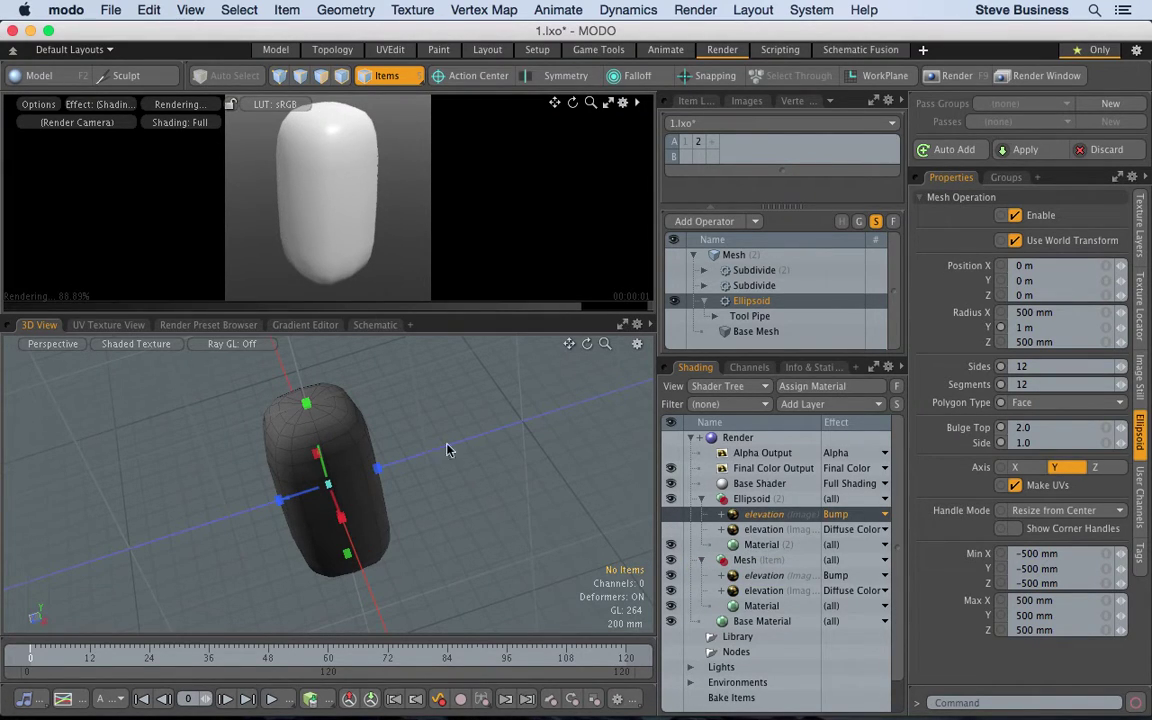
pyautogui.keyDown('alt'); pyautogui.moveTo(409, 424); pyautogui.dragTo(497, 400); pyautogui.keyUp('alt')
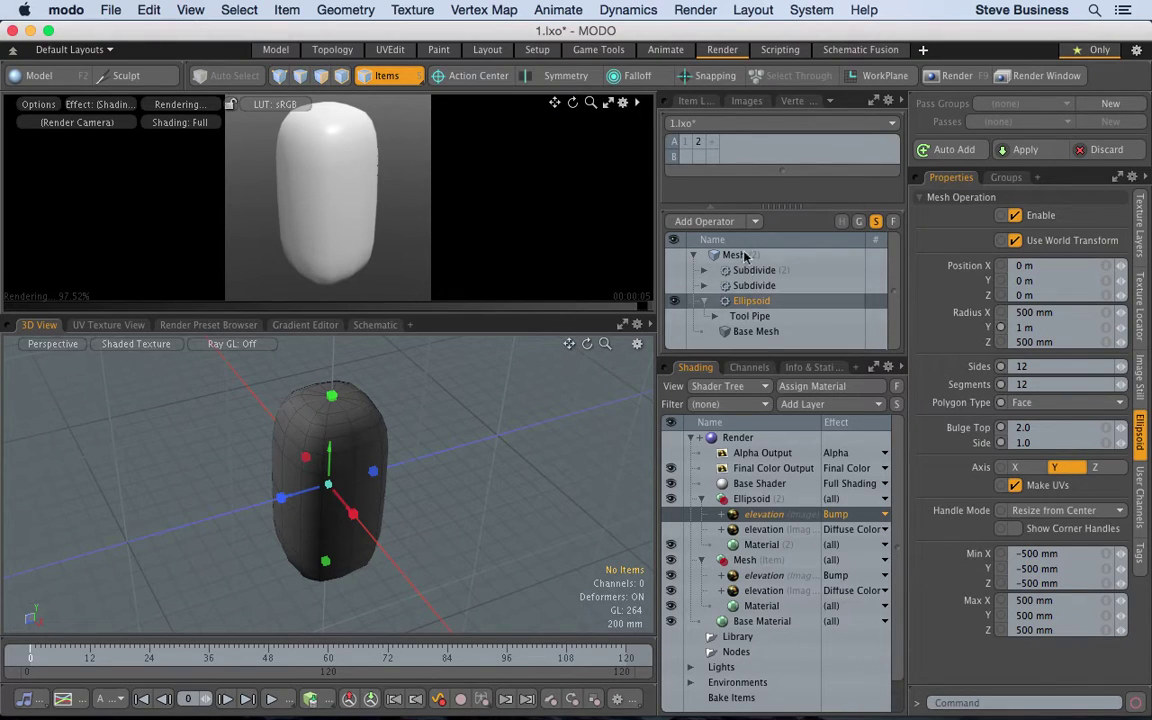
# - Enlarge the item and mesh operation lists and expand Mesh (2) to show its operations
pyautogui.moveTo(760, 210); pyautogui.dragTo(756, 243)
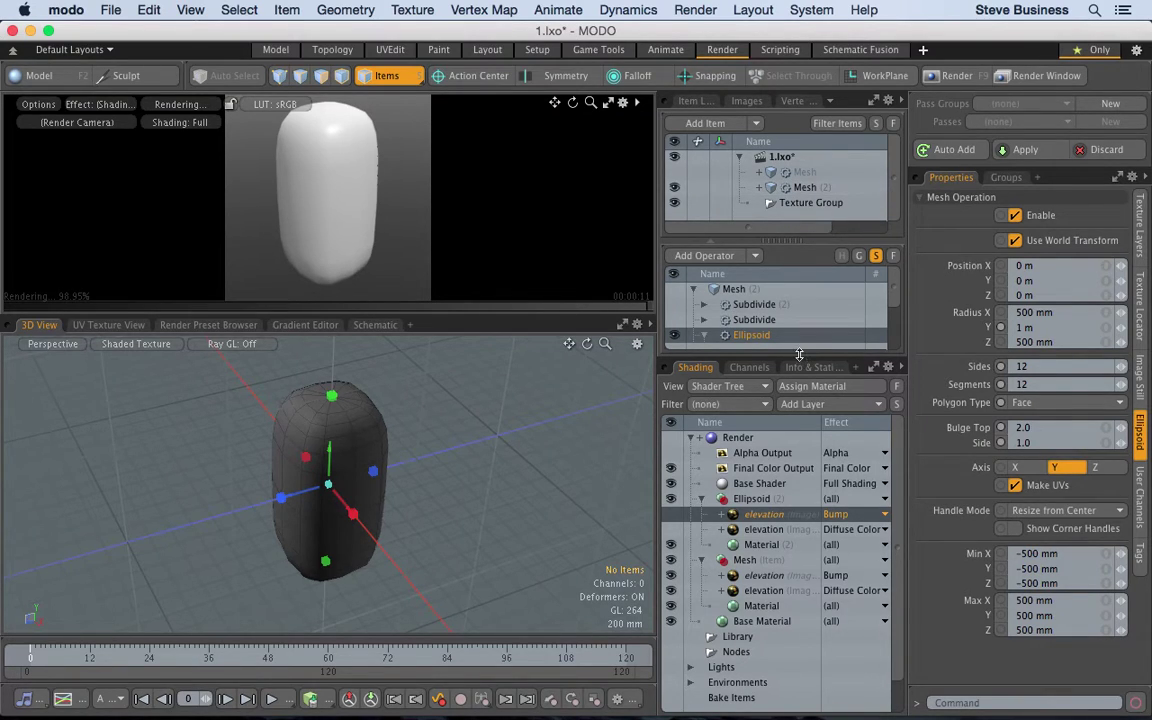
pyautogui.moveTo(798, 355); pyautogui.dragTo(784, 444)
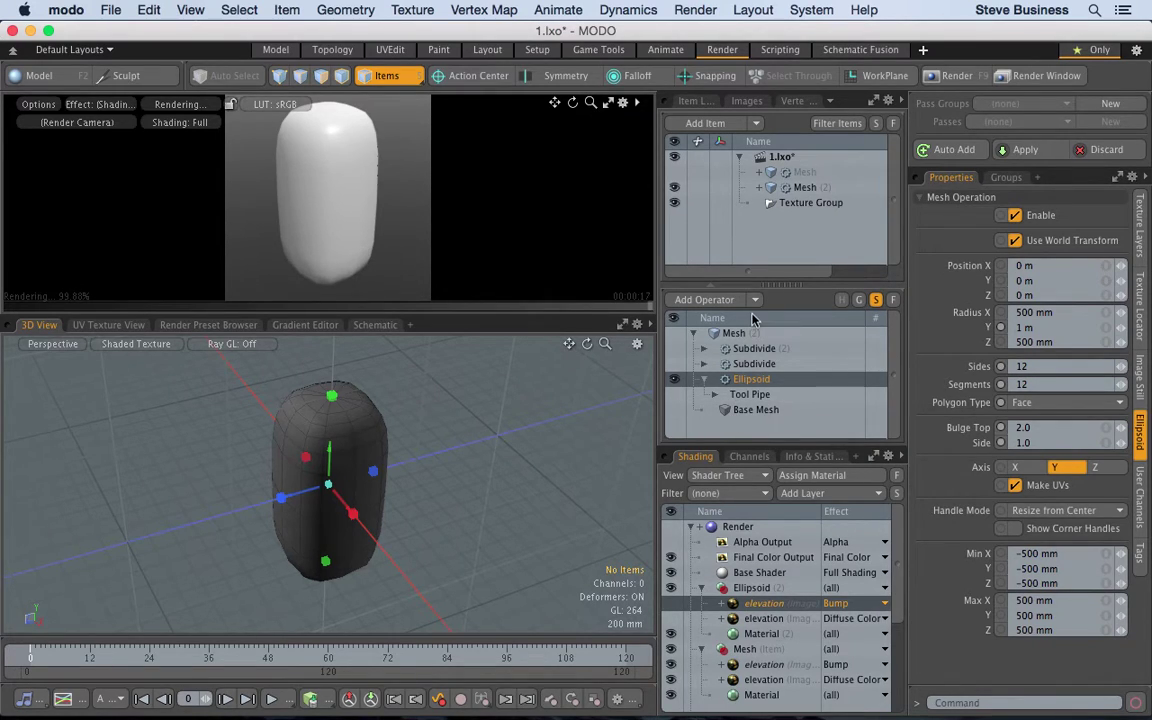
pyautogui.click(759, 188)
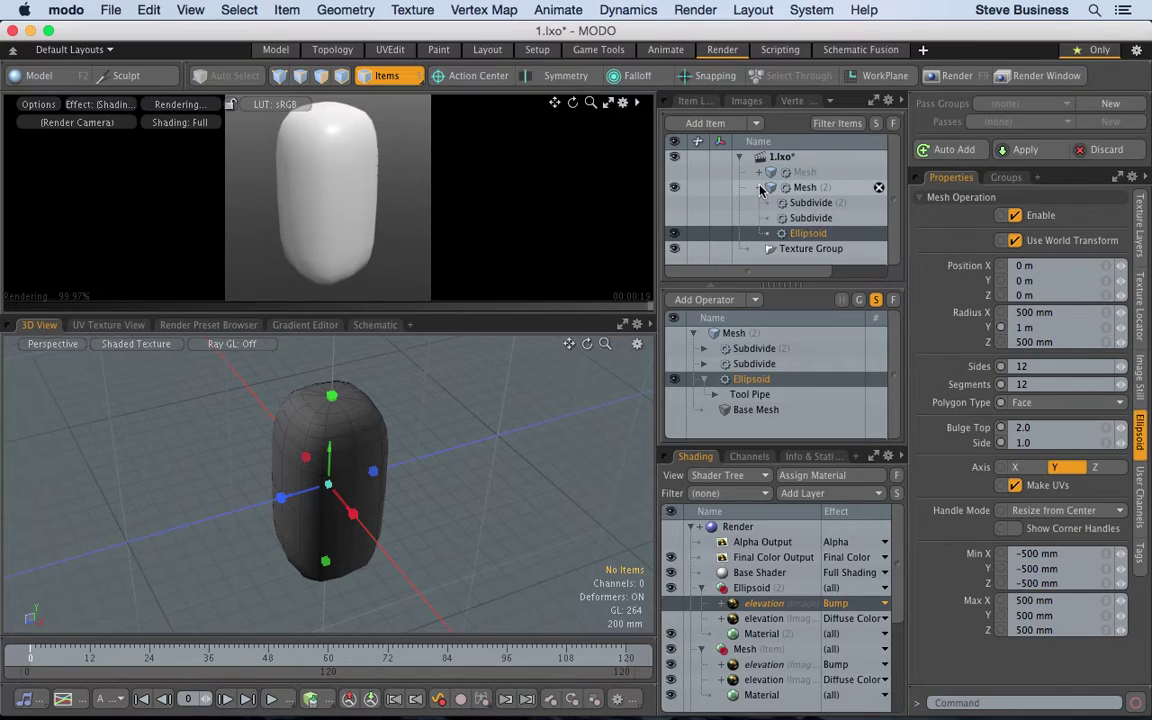
pyautogui.doubleClick(822, 234)
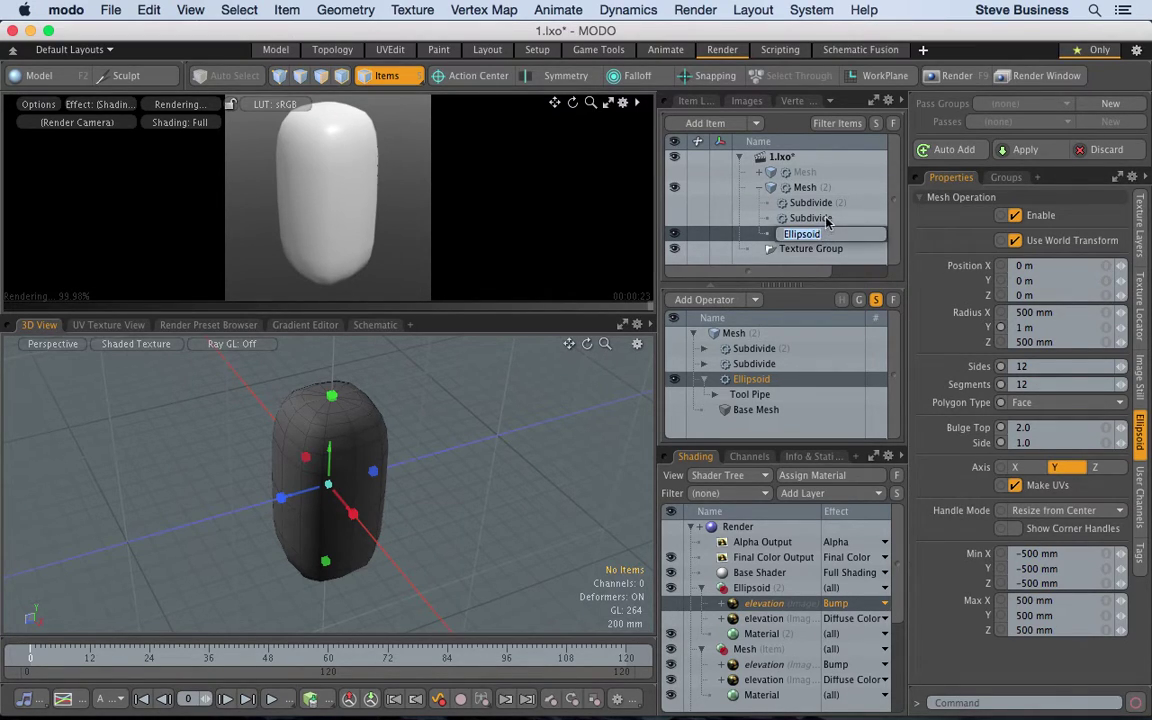
pyautogui.press('Return')
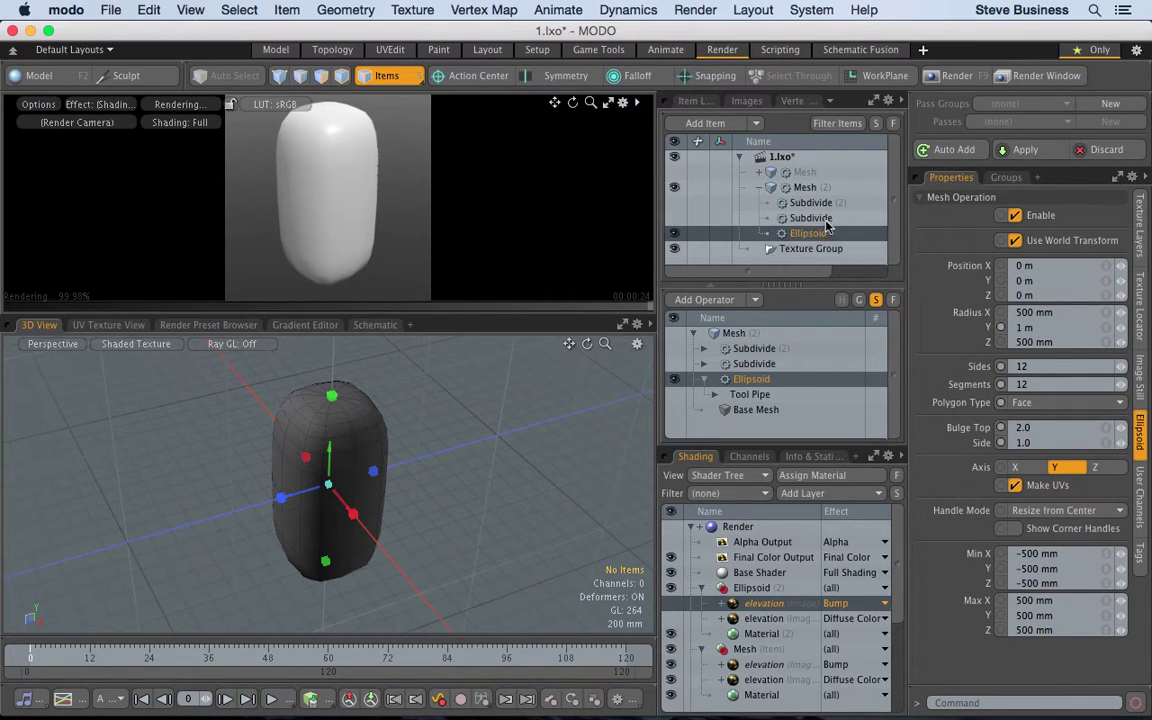
# - Set the side bulge of the ellipsoid to 0
pyautogui.click(1035, 442)
pyautogui.write('0')
pyautogui.press('Return')
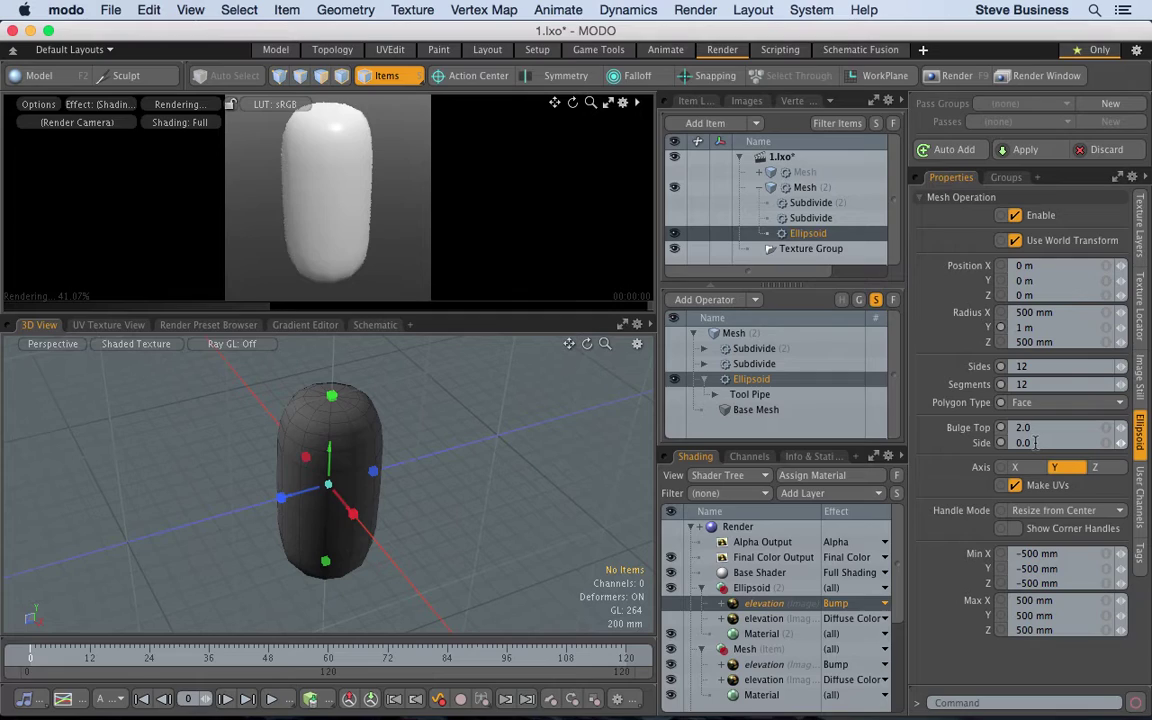
# - Set the top bulge of the ellipsoid to 10
pyautogui.click(1031, 428)
pyautogui.write('10')
pyautogui.press('Return')
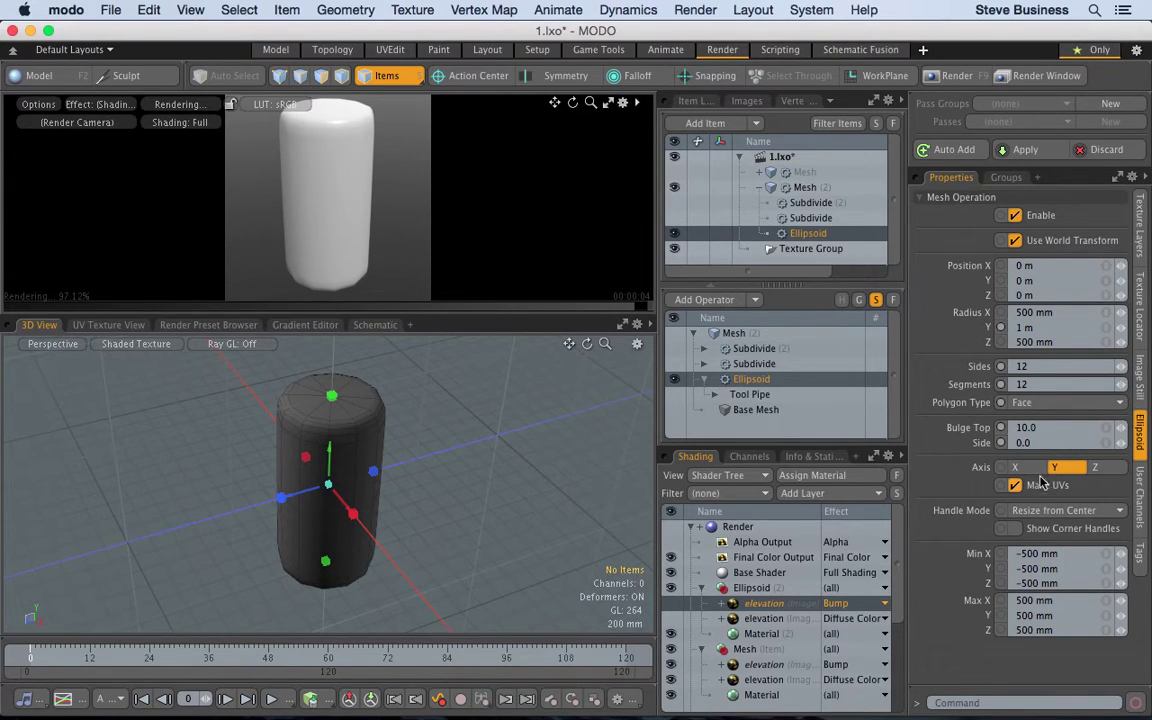
# - Reduce the ellipsoid to 3 sides and 2 segments
pyautogui.click(1040, 366)
pyautogui.write('2')
pyautogui.write('2')
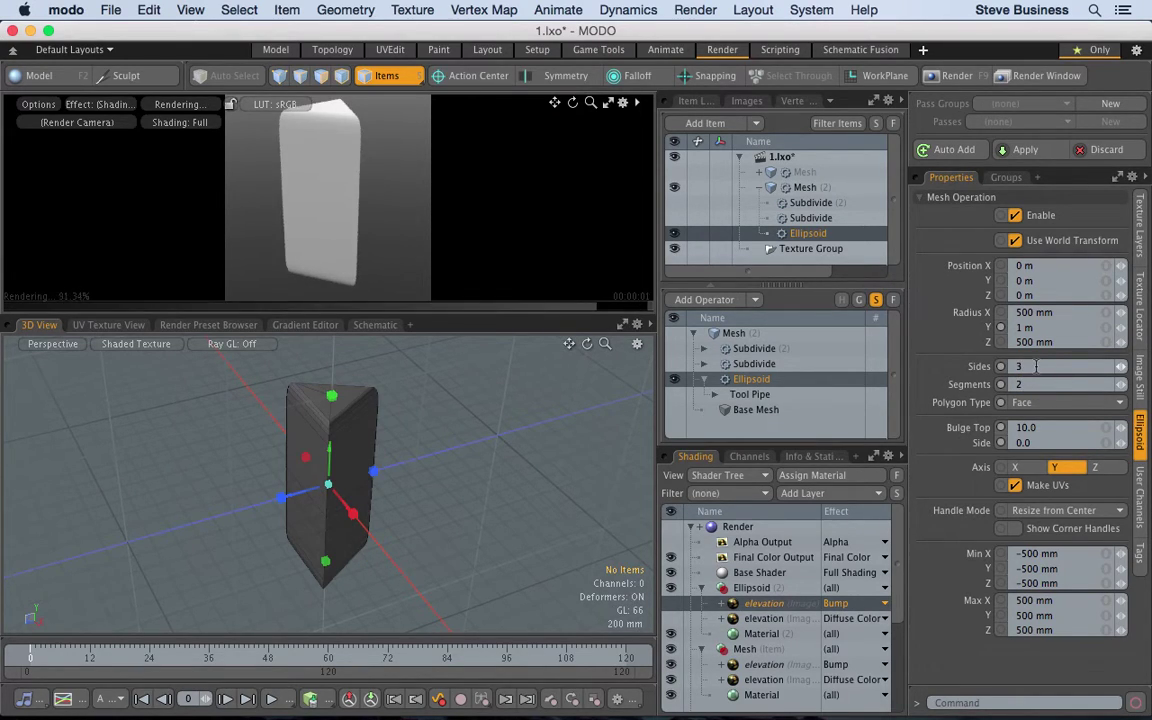
pyautogui.click(1036, 366)
pyautogui.press('Return')
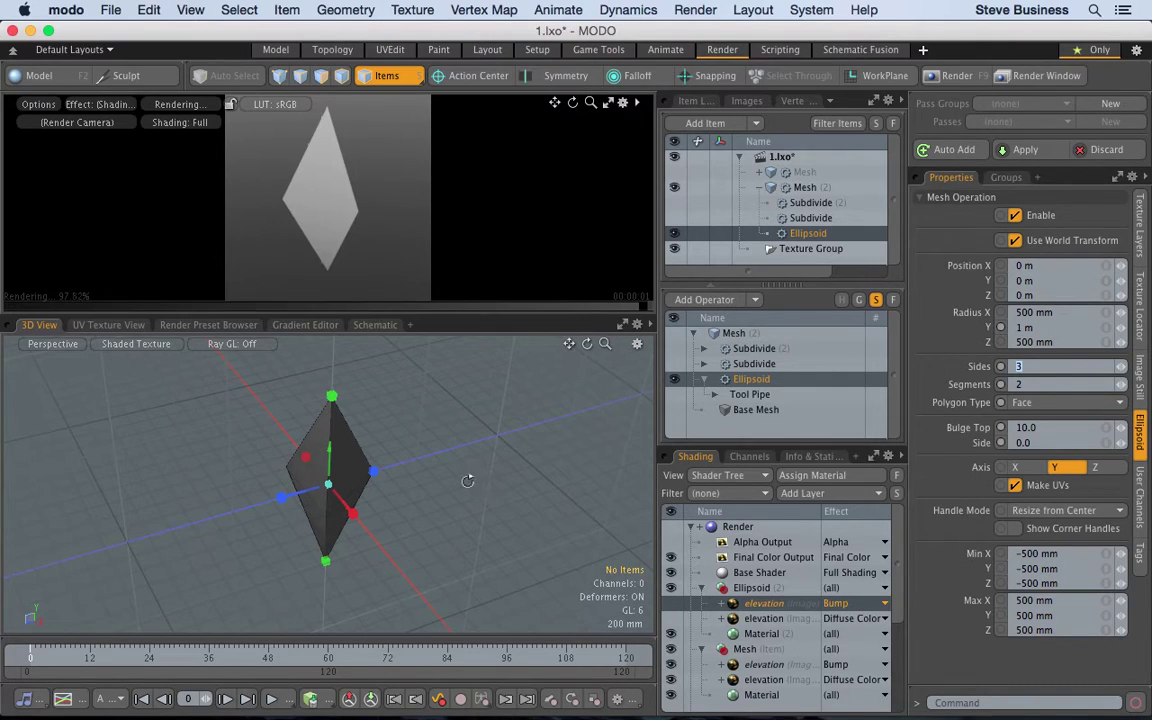
# - Set the Y radius of the ellipsoid to 2 m
pyautogui.moveTo(443, 472)
pyautogui.keyDown('alt'); pyautogui.mouseDown()
pyautogui.moveTo(237, 489)
pyautogui.moveTo(481, 417)
pyautogui.mouseUp(); pyautogui.keyUp('alt')
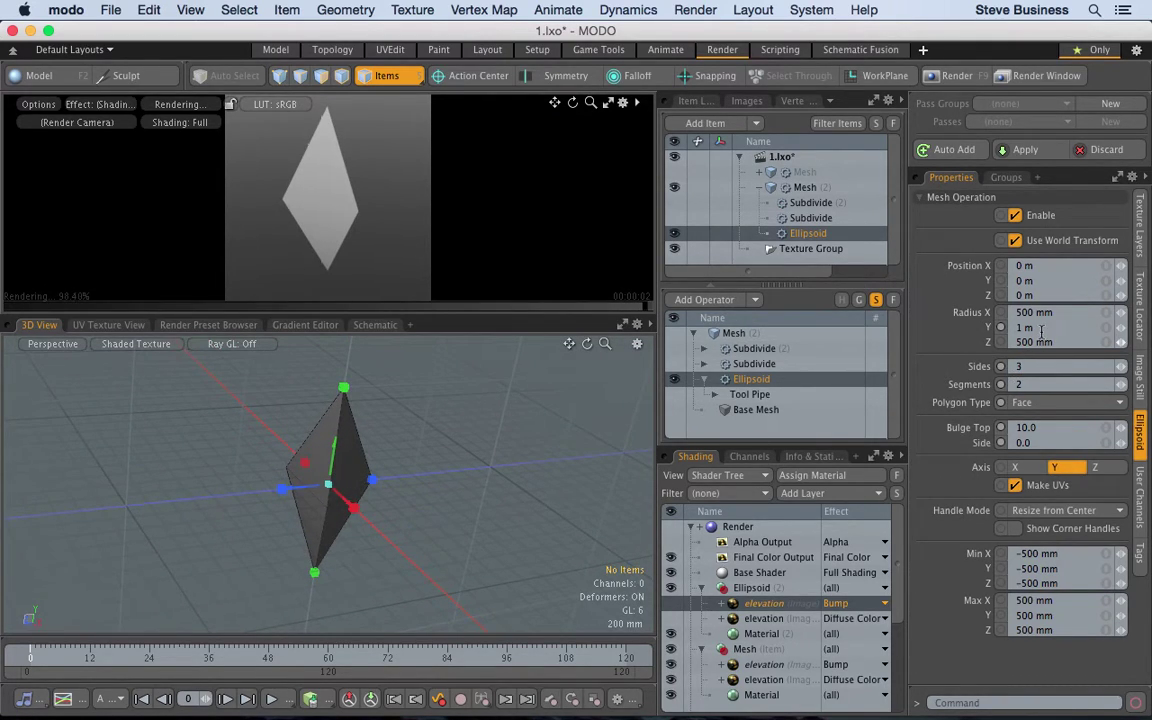
pyautogui.press('Return')
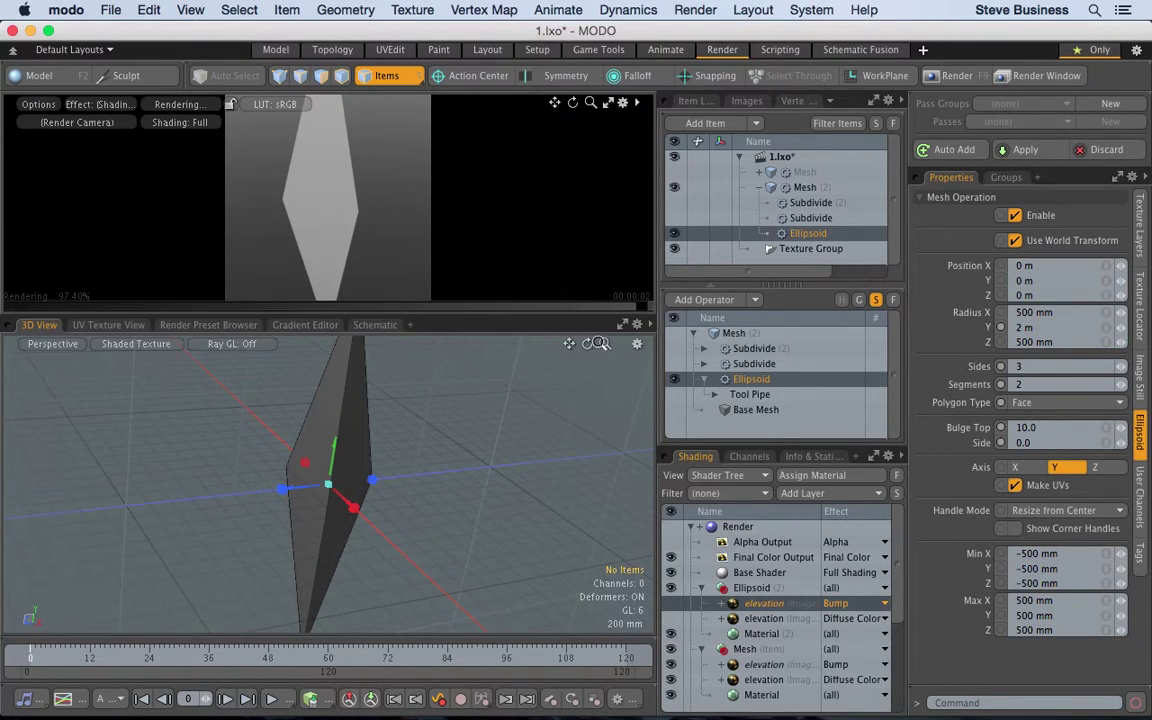
pyautogui.scroll(-5, 602, 343)
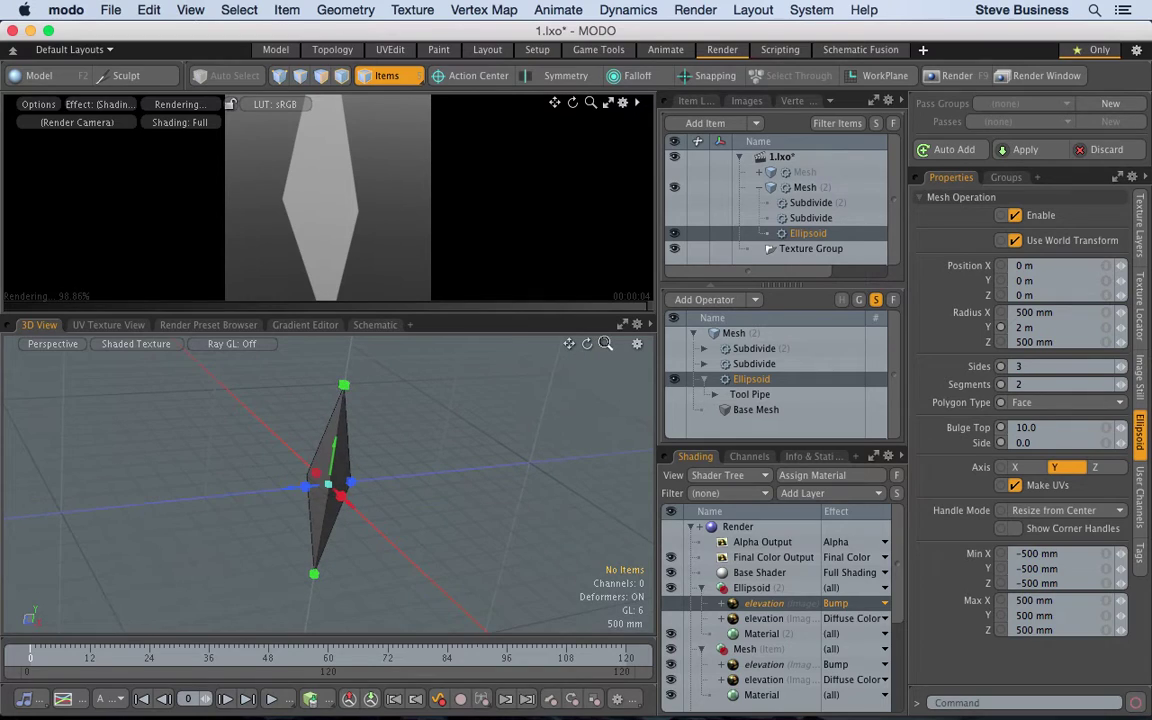
# - Show both elevation textures in the Ellipsoid group again and change the bump texture's effect to Displacement
pyautogui.click(671, 619)
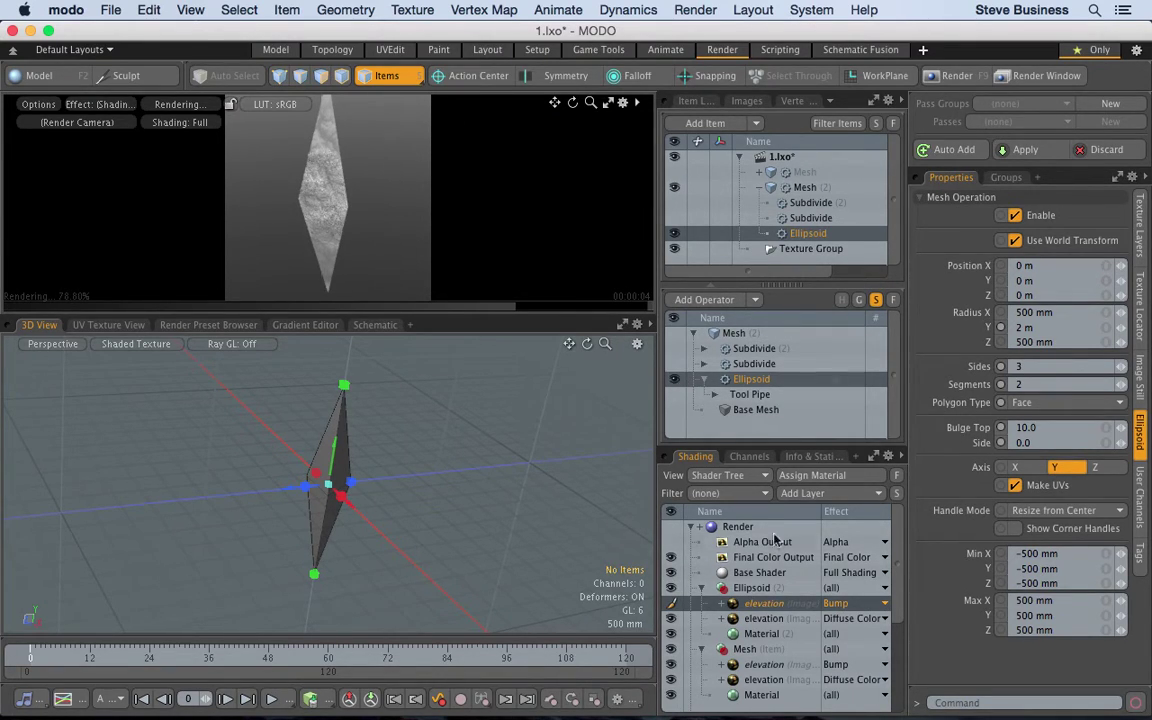
pyautogui.click(864, 606)
pyautogui.moveTo(822, 533)
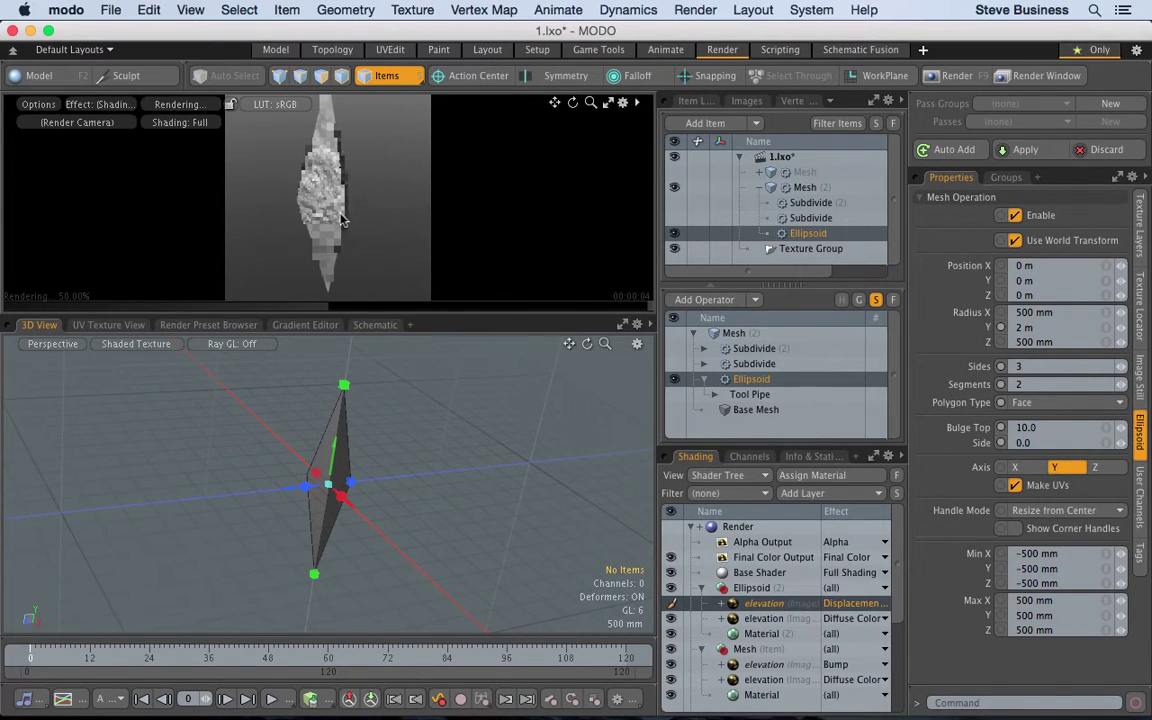
# - Enable both Subdivide operations of Mesh (2), enlarge the render preview to inspect the displaced shape, and select the mesh
pyautogui.click(673, 363)
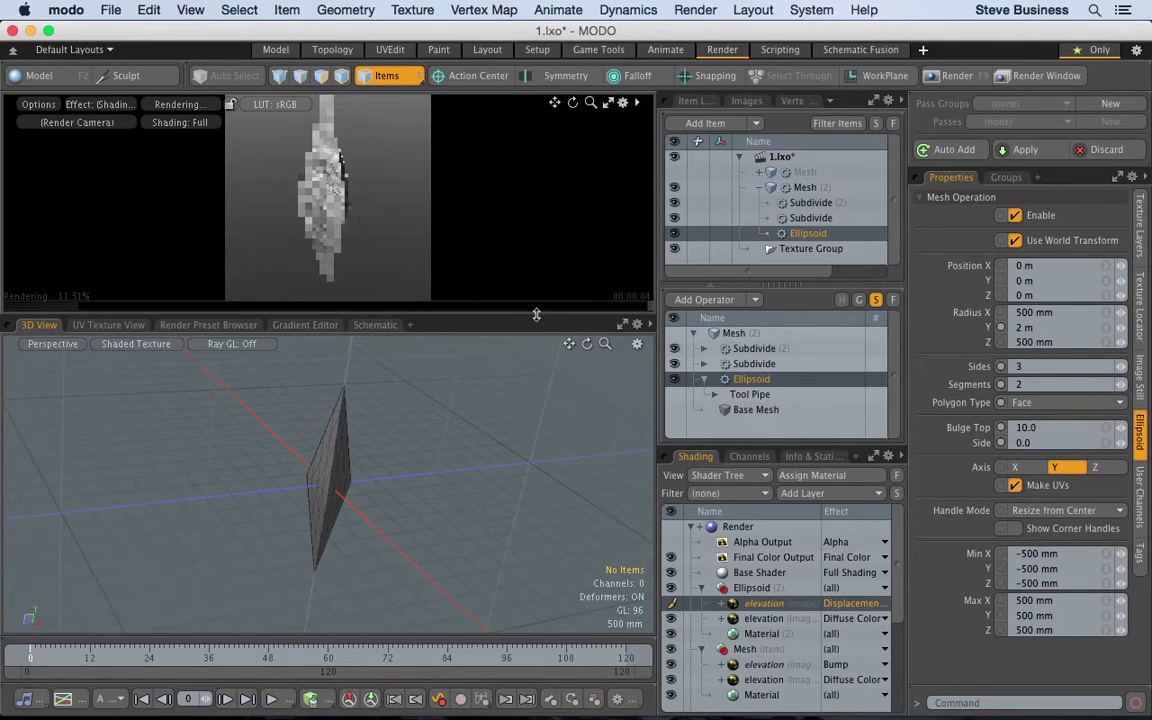
pyautogui.moveTo(508, 319); pyautogui.dragTo(511, 449)
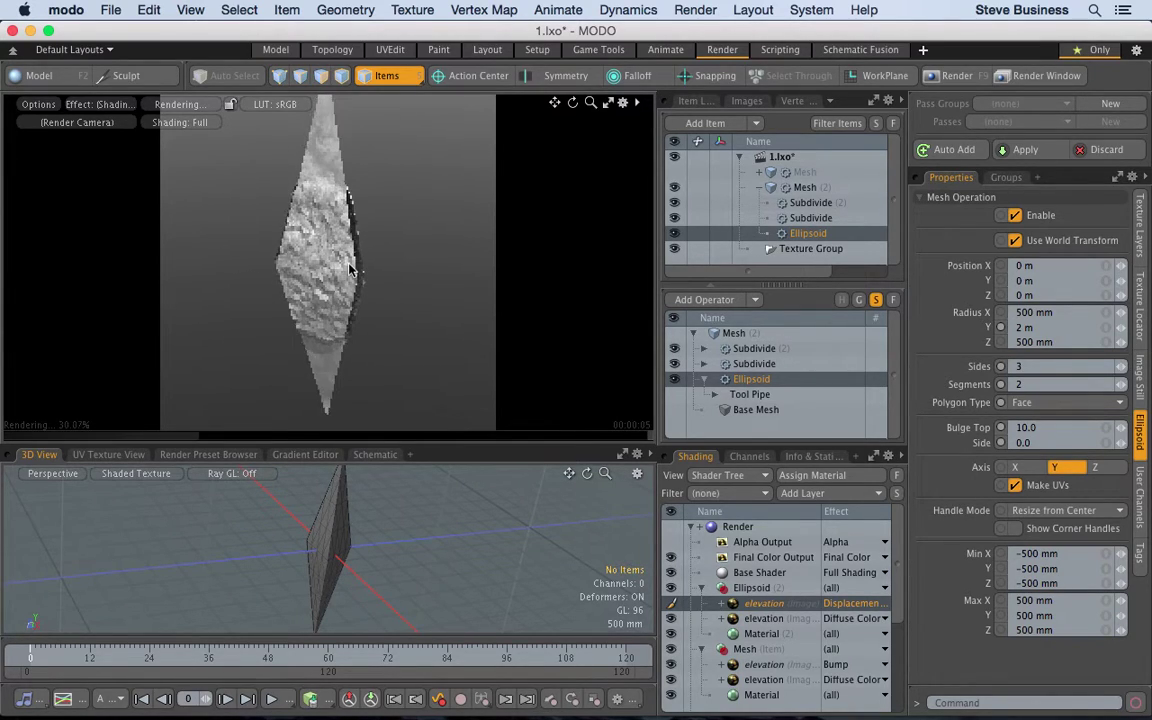
pyautogui.keyDown('alt'); pyautogui.moveTo(345, 268); pyautogui.dragTo(295, 326); pyautogui.keyUp('alt')
pyautogui.click(340, 530)
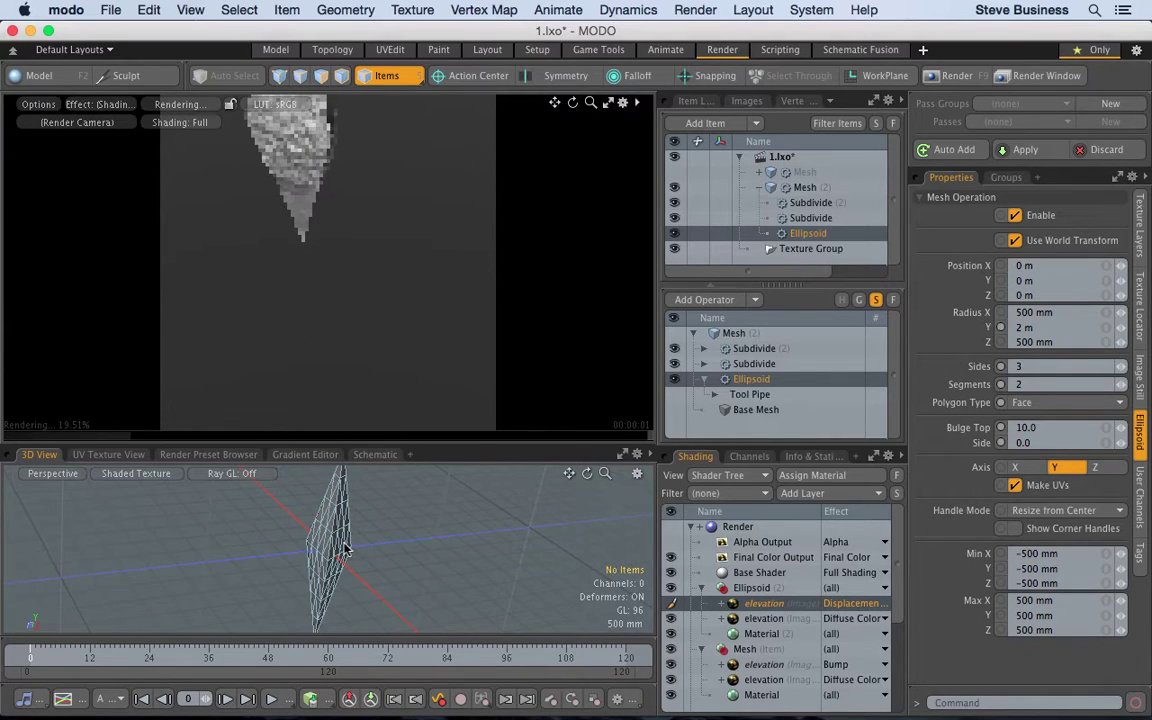
pyautogui.keyDown('alt'); pyautogui.moveTo(342, 247); pyautogui.dragTo(337, 244); pyautogui.keyUp('alt')
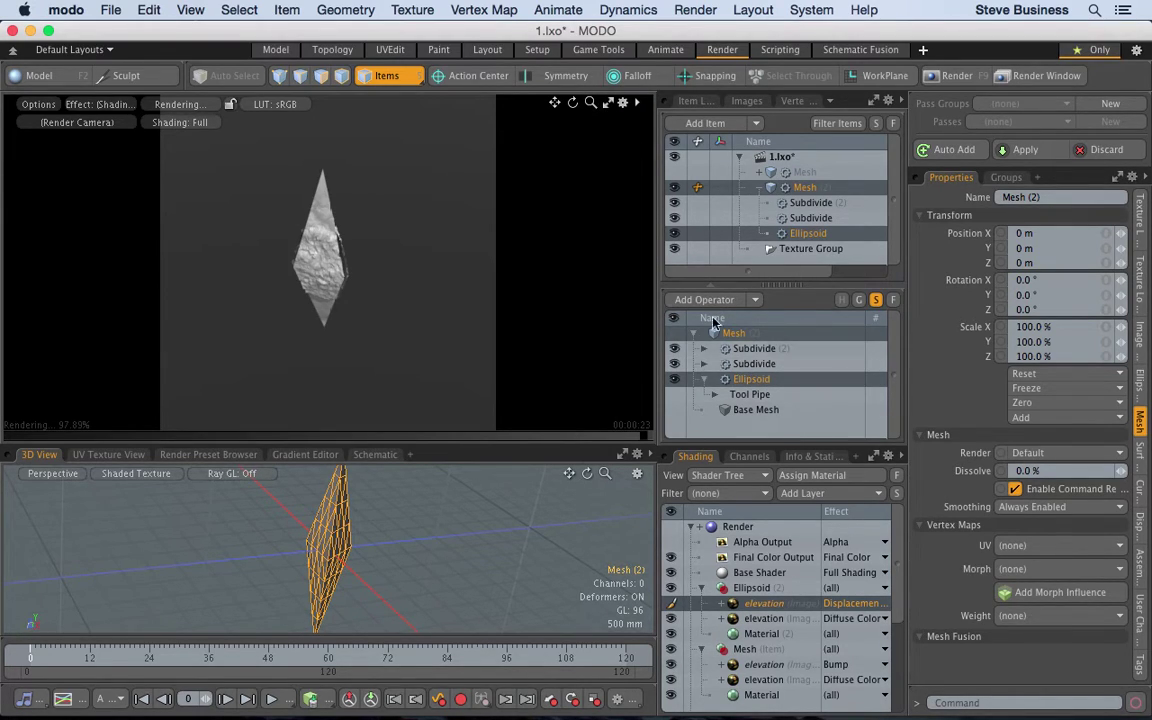
# - Change the effect of the displacement elevation texture in the Ellipsoid group back to Bump
pyautogui.click(855, 606)
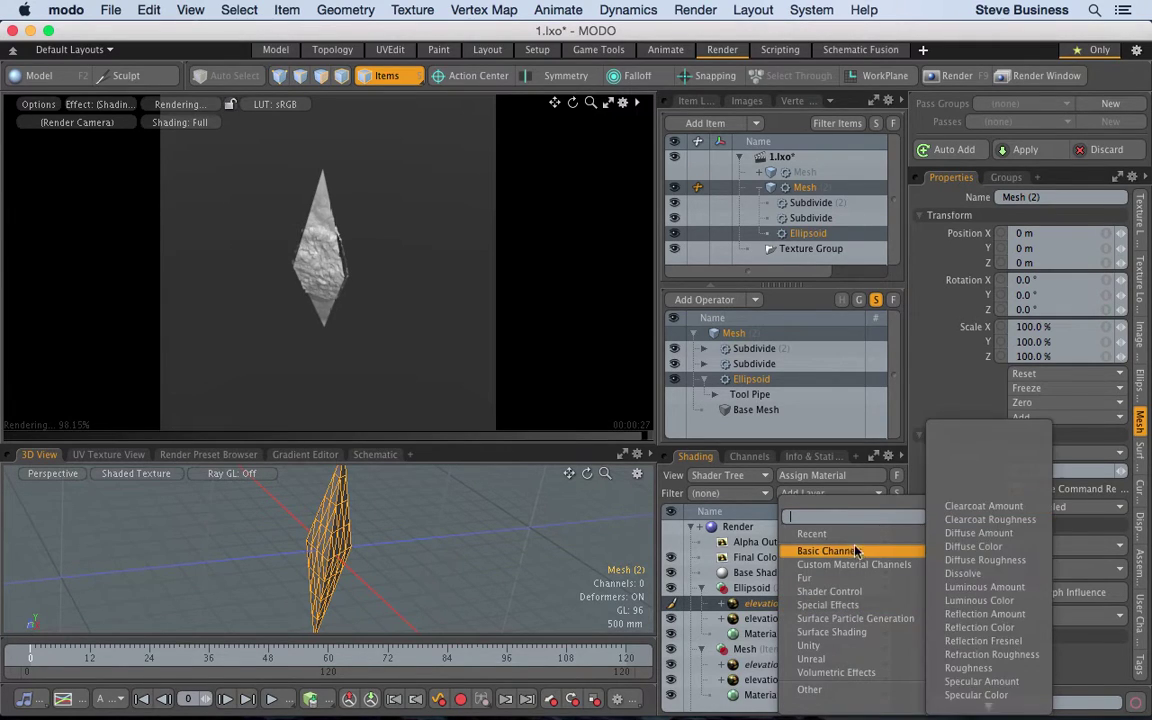
pyautogui.moveTo(830, 534)
pyautogui.click(953, 528)
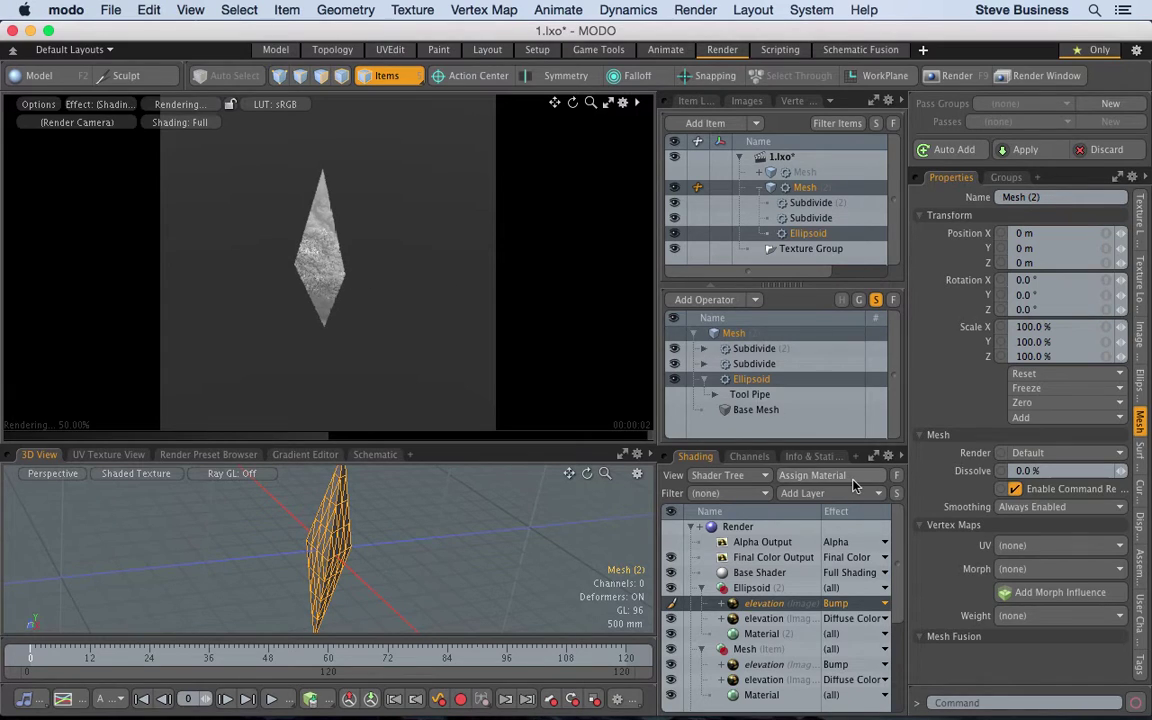
# - Switch to the Model layout and display the ellipsoid operation's properties for Mesh (2)
pyautogui.click(276, 50)
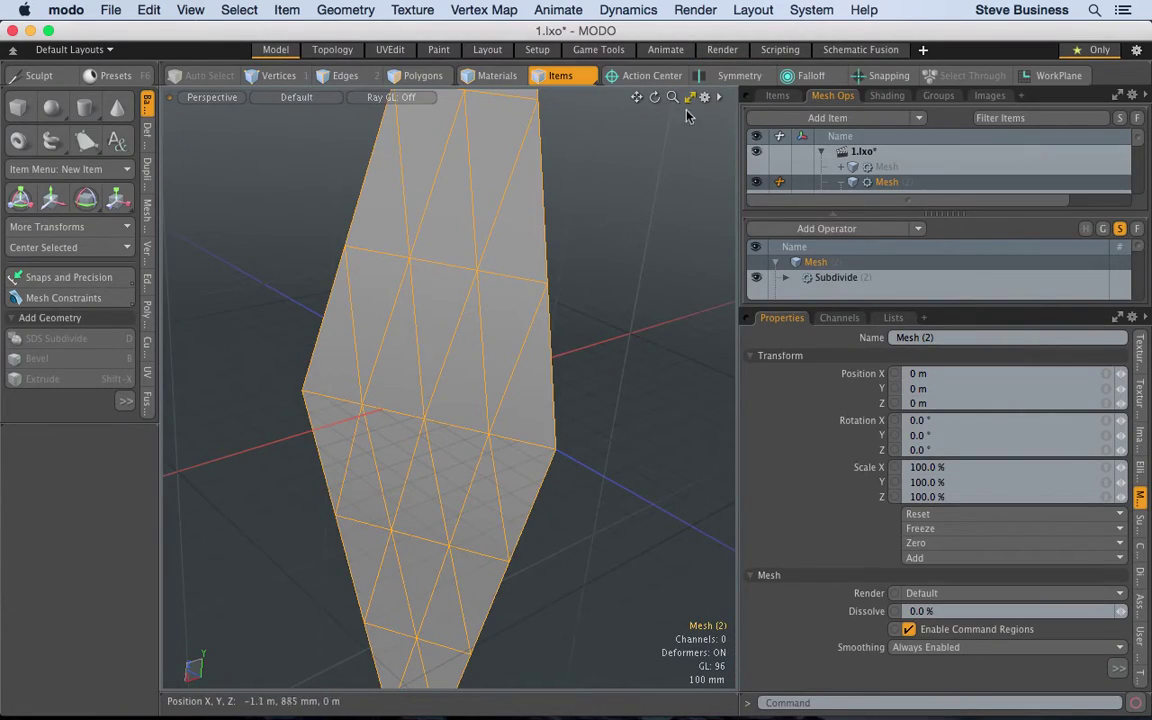
pyautogui.moveTo(672, 97); pyautogui.dragTo(606, 87)
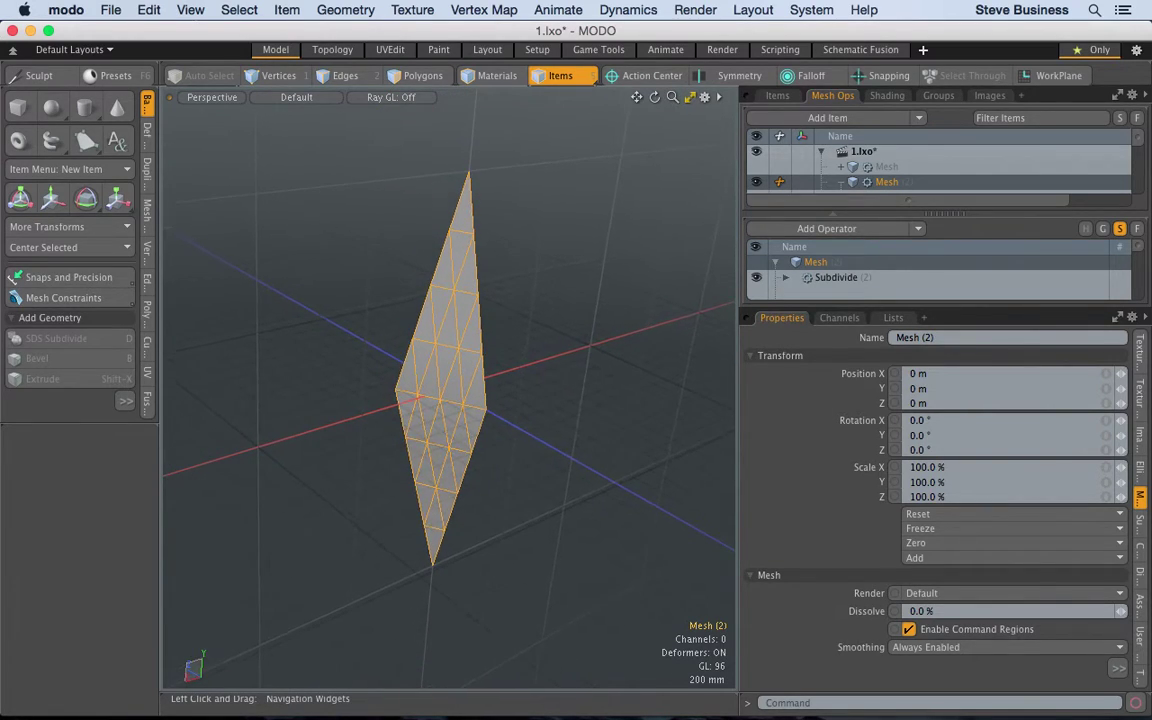
pyautogui.click(751, 356)
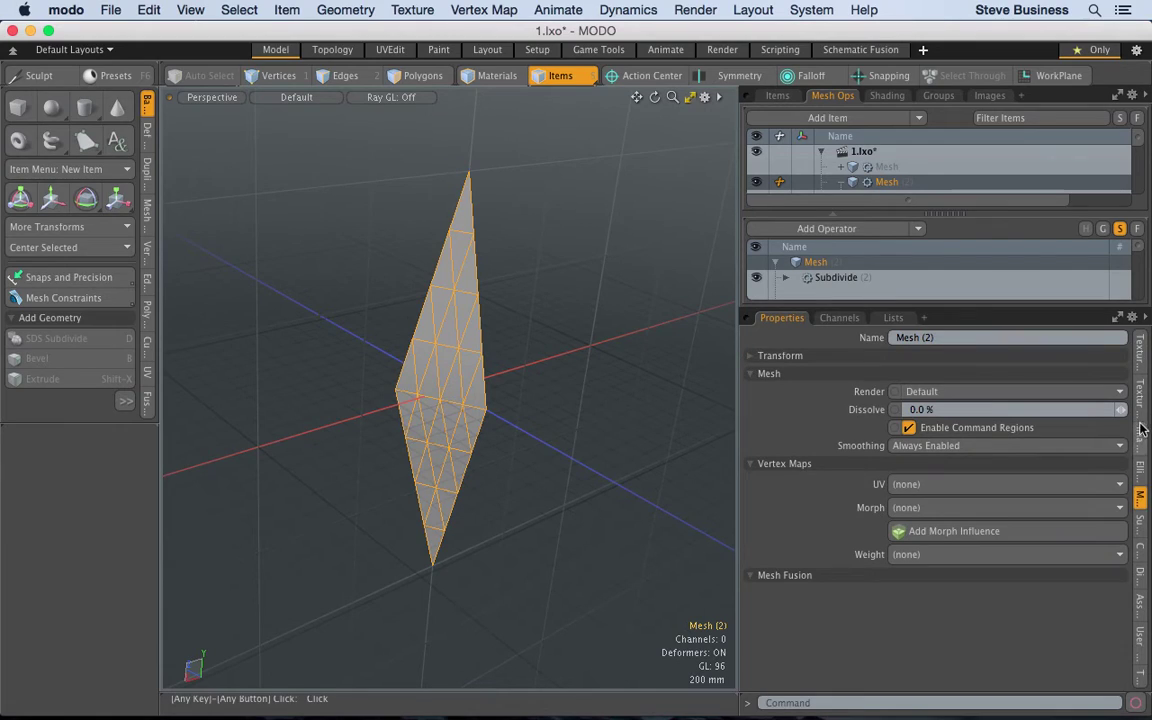
pyautogui.click(1144, 472)
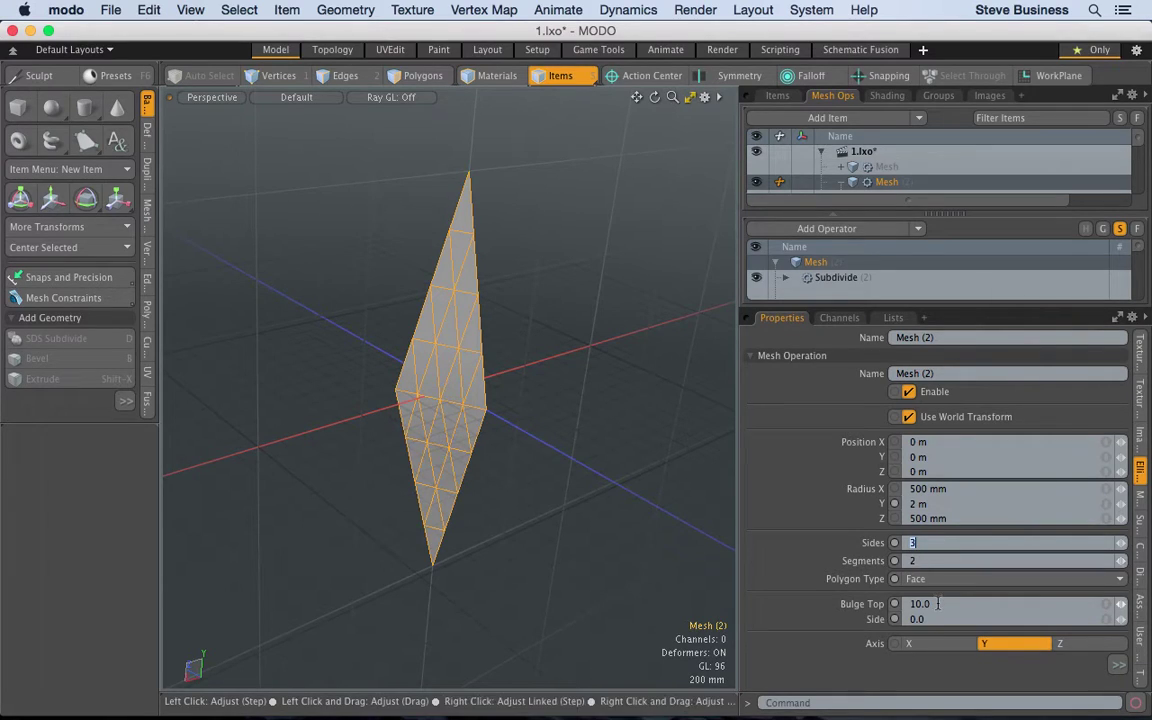
# - Set the side bulge of the ellipsoid to 10 and view the shape from another angle
pyautogui.click(926, 619)
pyautogui.write('10')
pyautogui.press('Return')
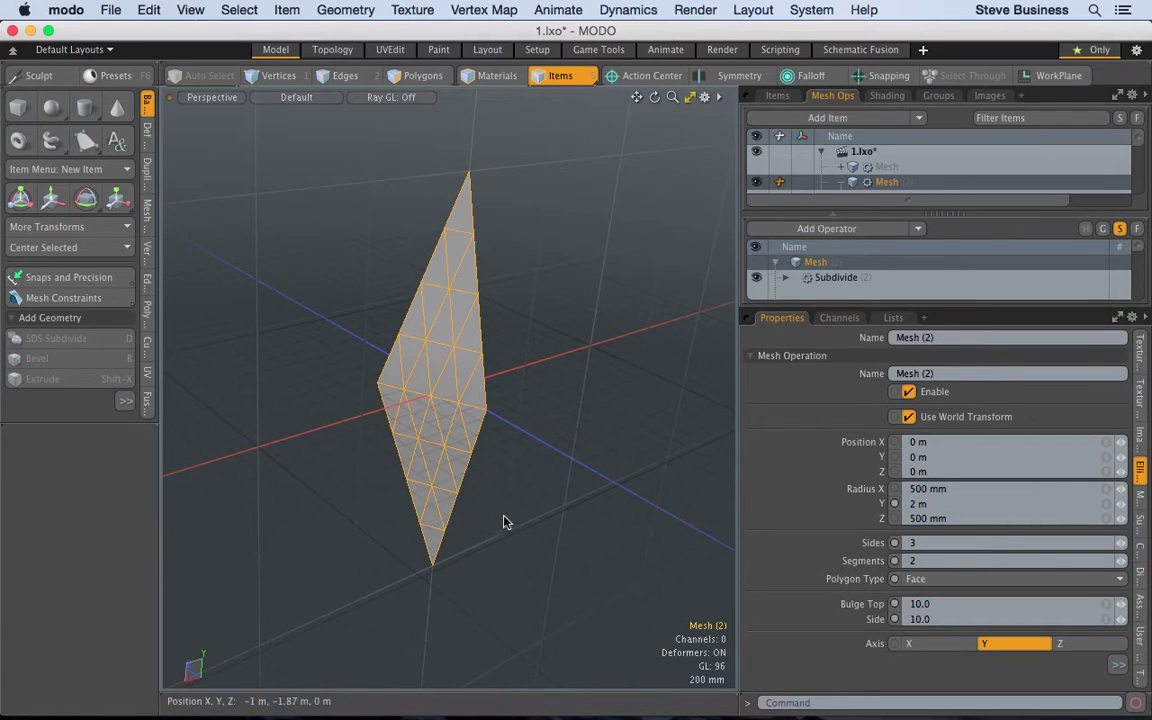
pyautogui.keyDown('alt'); pyautogui.moveTo(478, 491); pyautogui.dragTo(318, 496); pyautogui.keyUp('alt')
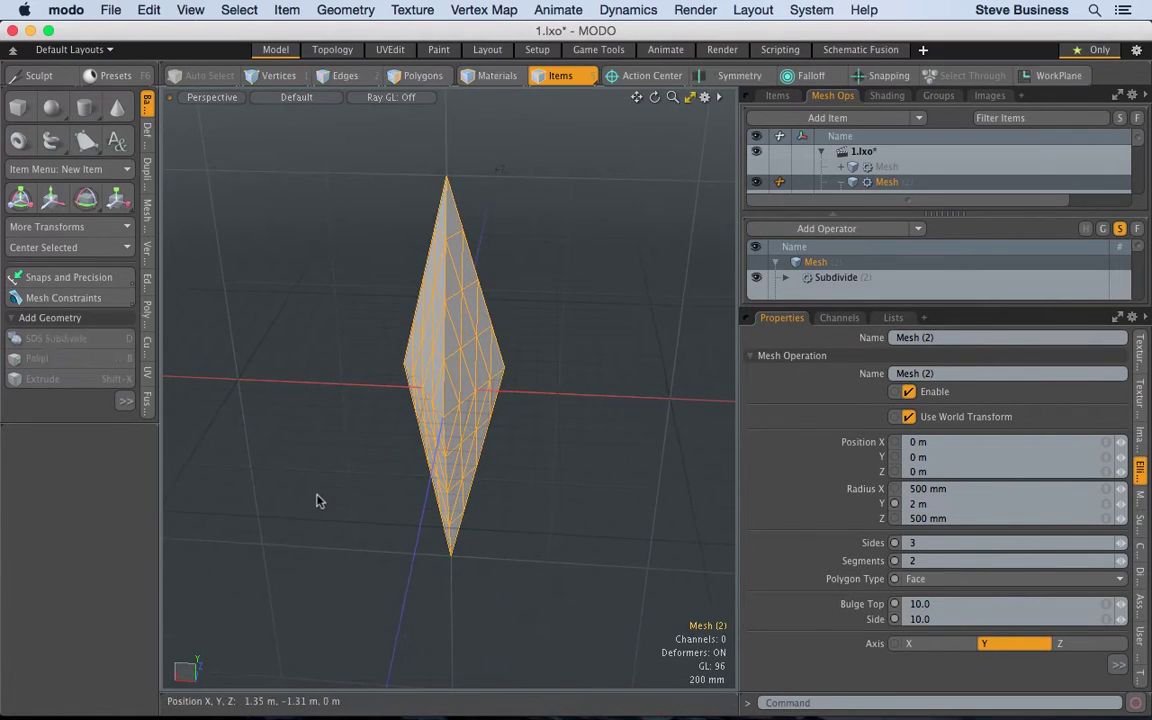
# - Set the ellipsoid to 12 segments and 12 sides
pyautogui.click(949, 561)
pyautogui.write('12')
pyautogui.press('Return')
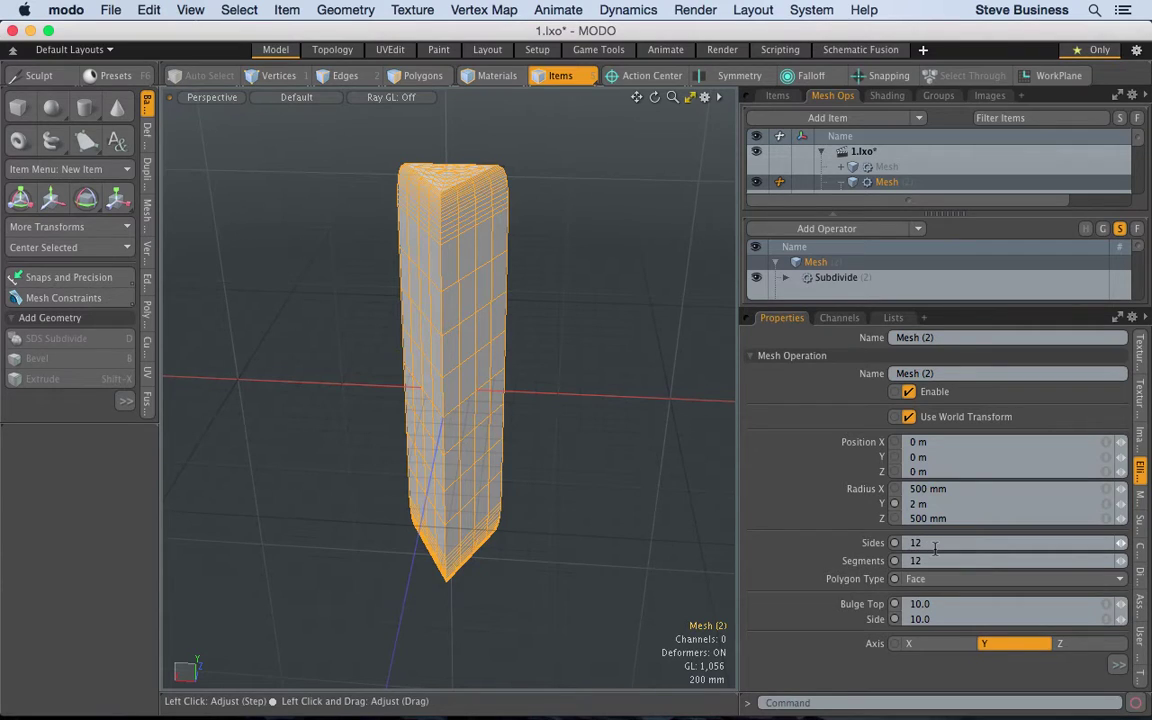
pyautogui.click(935, 547)
pyautogui.write('12')
pyautogui.press('Return')
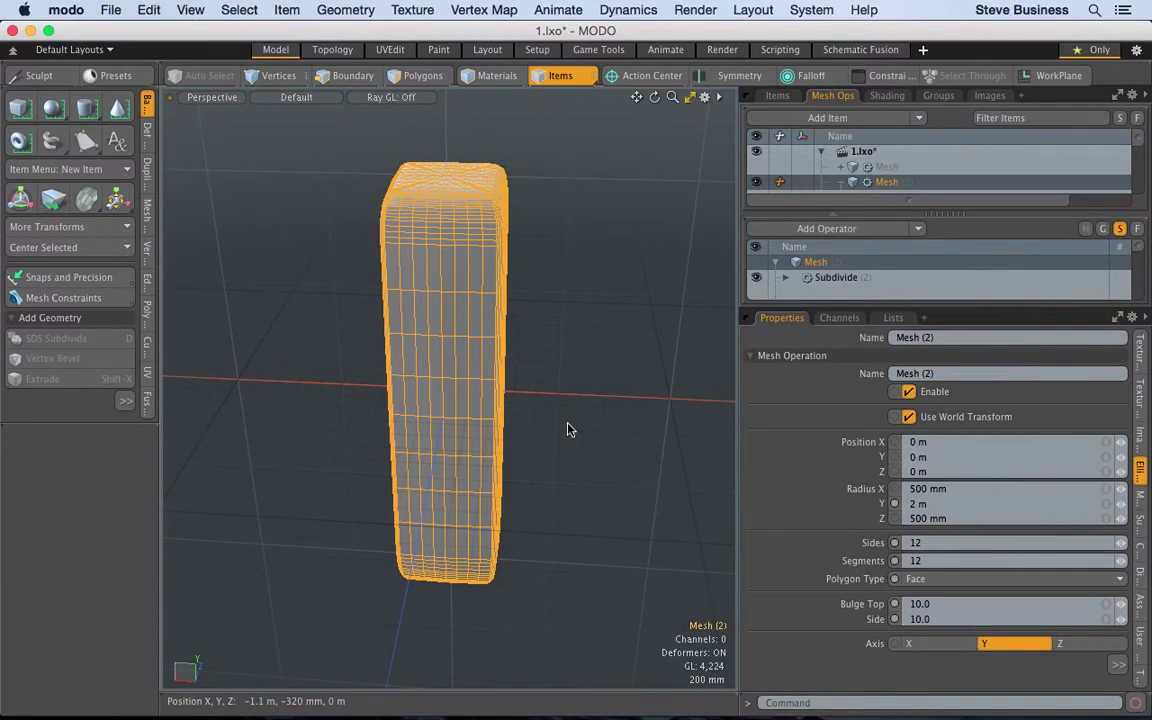
pyautogui.keyDown('alt'); pyautogui.moveTo(566, 422); pyautogui.dragTo(534, 315); pyautogui.keyUp('alt')
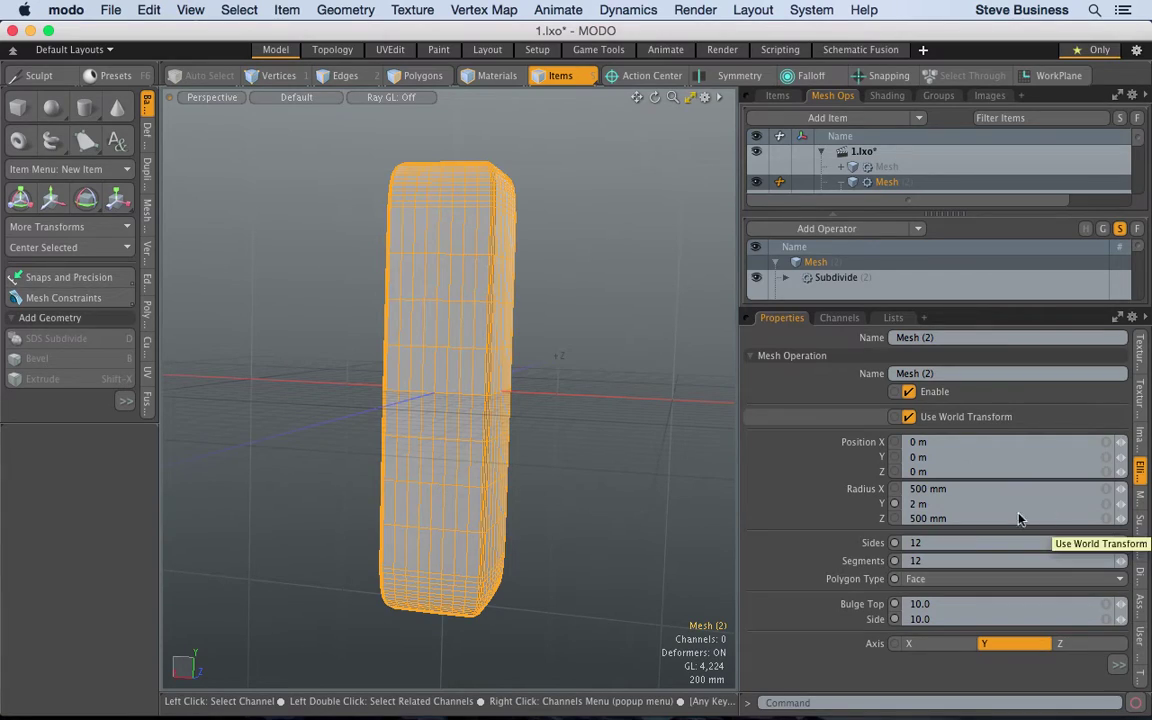
# - Set the Y radius of the ellipsoid to 500 mm
pyautogui.click(945, 504)
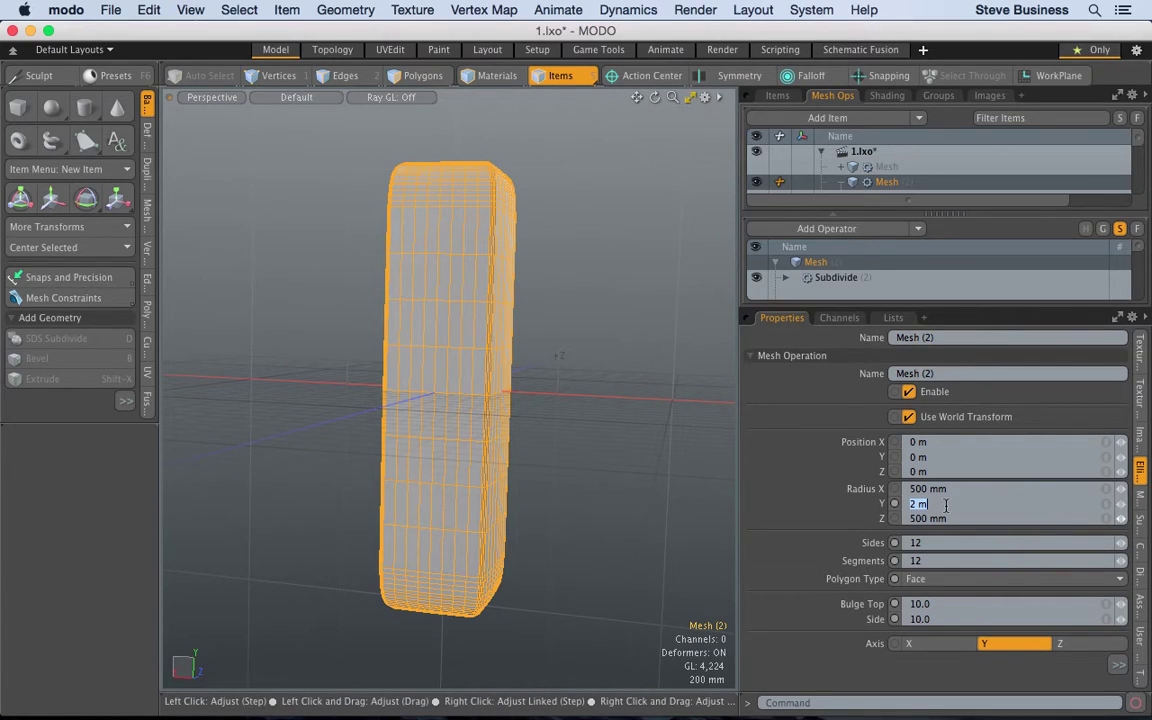
pyautogui.write('5')
pyautogui.press('Return')
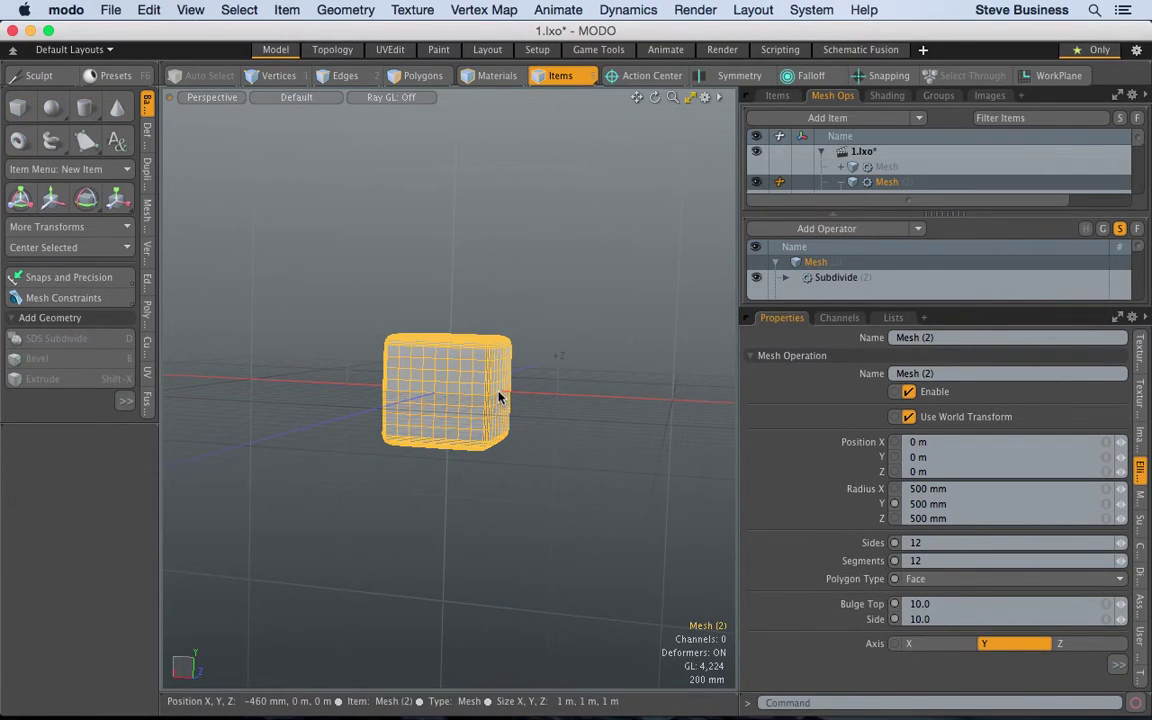
pyautogui.press('a')
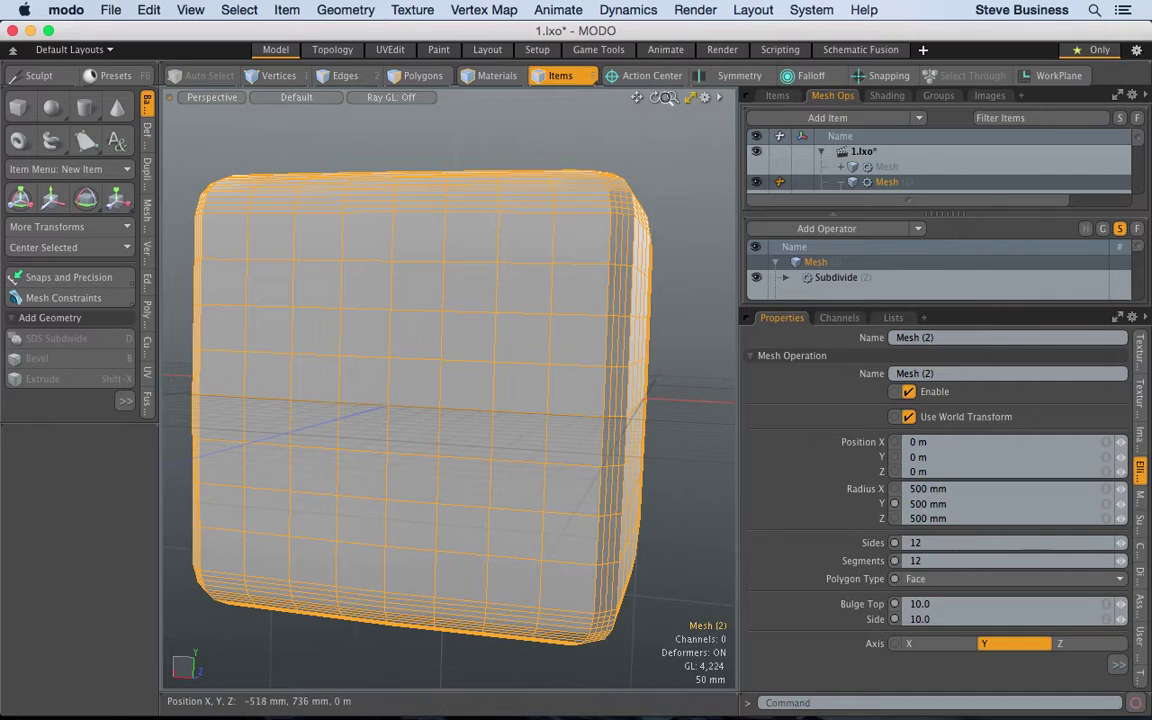
pyautogui.scroll(-4, 450, 262)
pyautogui.keyDown('alt'); pyautogui.moveTo(450, 262); pyautogui.dragTo(442, 390); pyautogui.keyUp('alt')
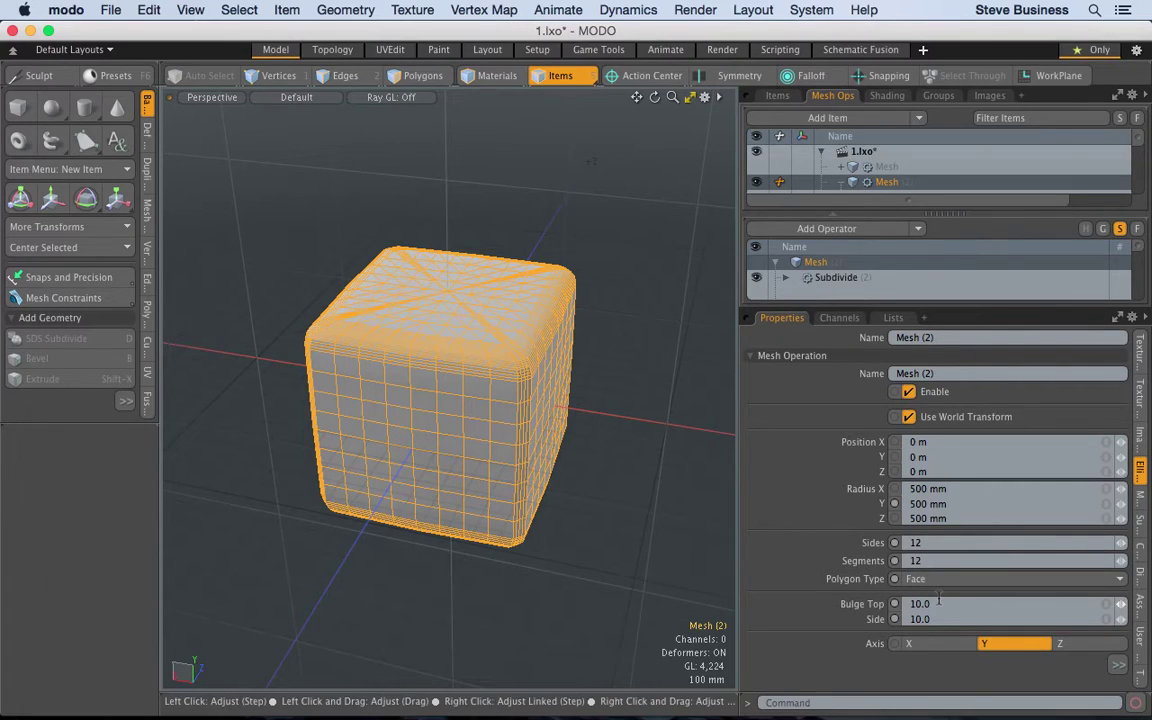
# - Set both the top and side bulge of the ellipsoid to 0
pyautogui.click(939, 603)
pyautogui.write('0')
pyautogui.press('Return')
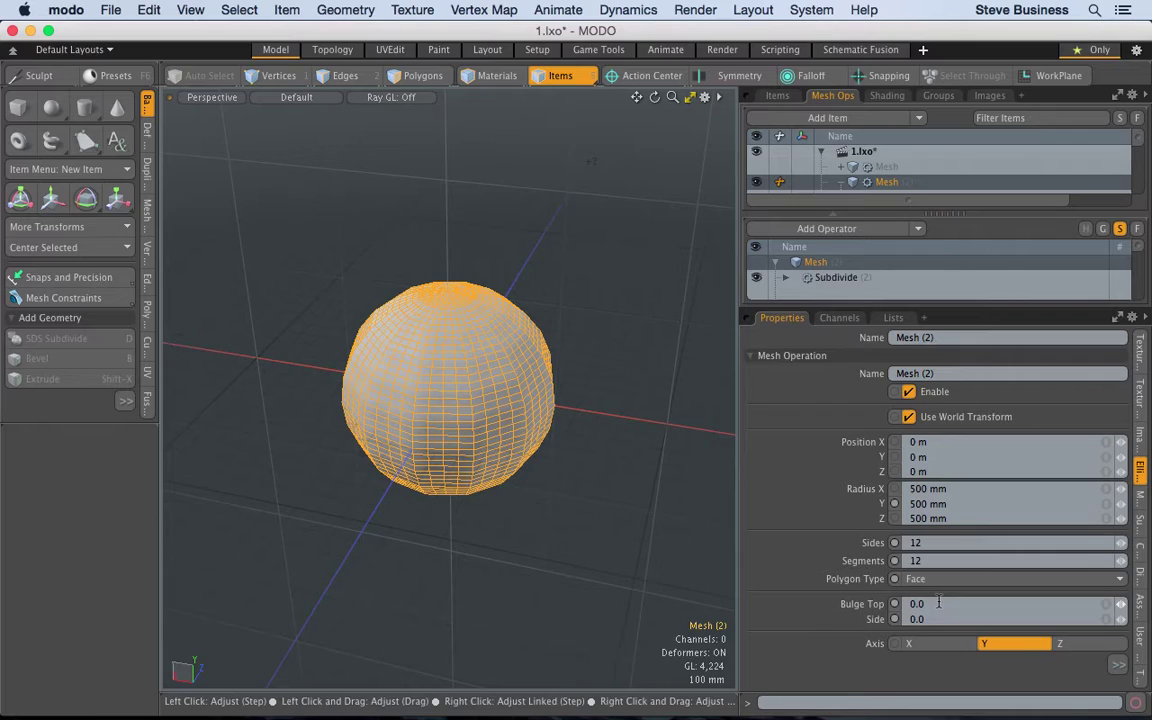
pyautogui.click(930, 543)
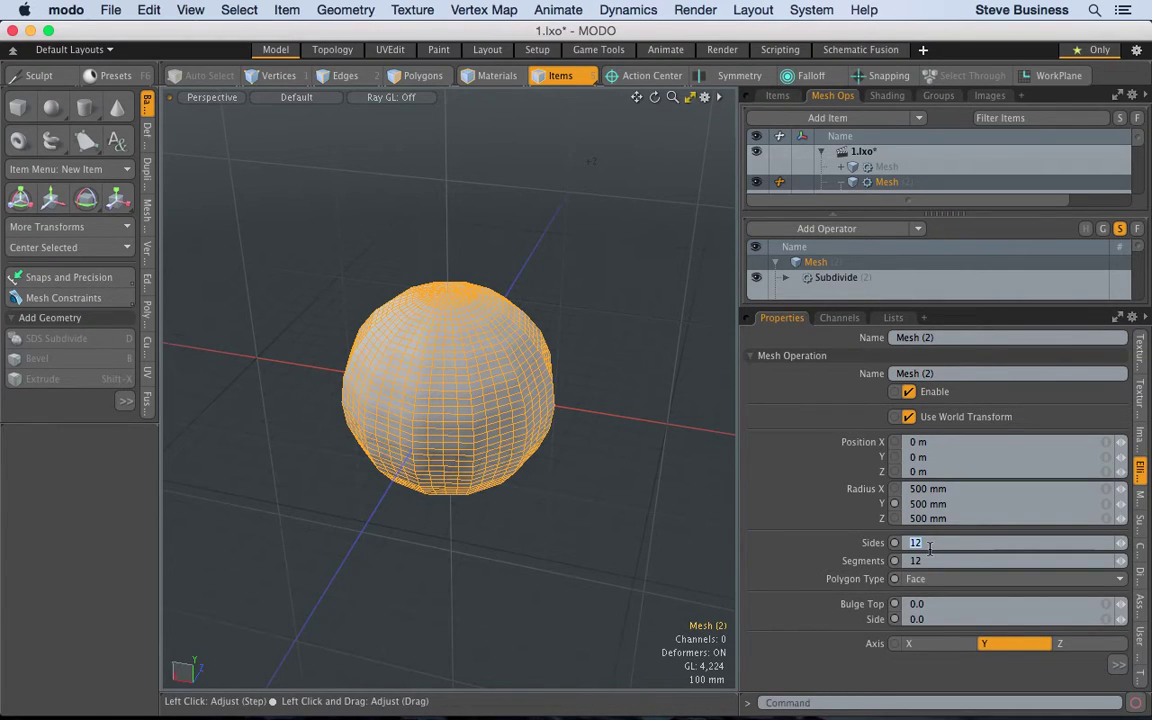
pyautogui.press('Return')
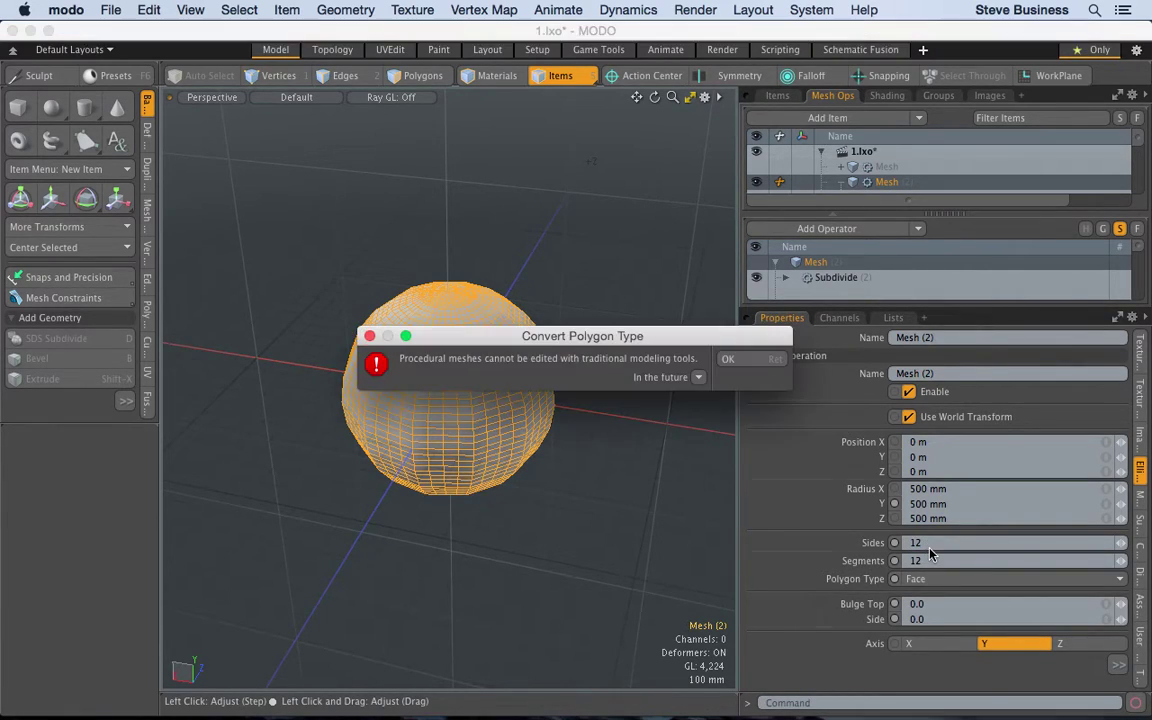
pyautogui.click(768, 361)
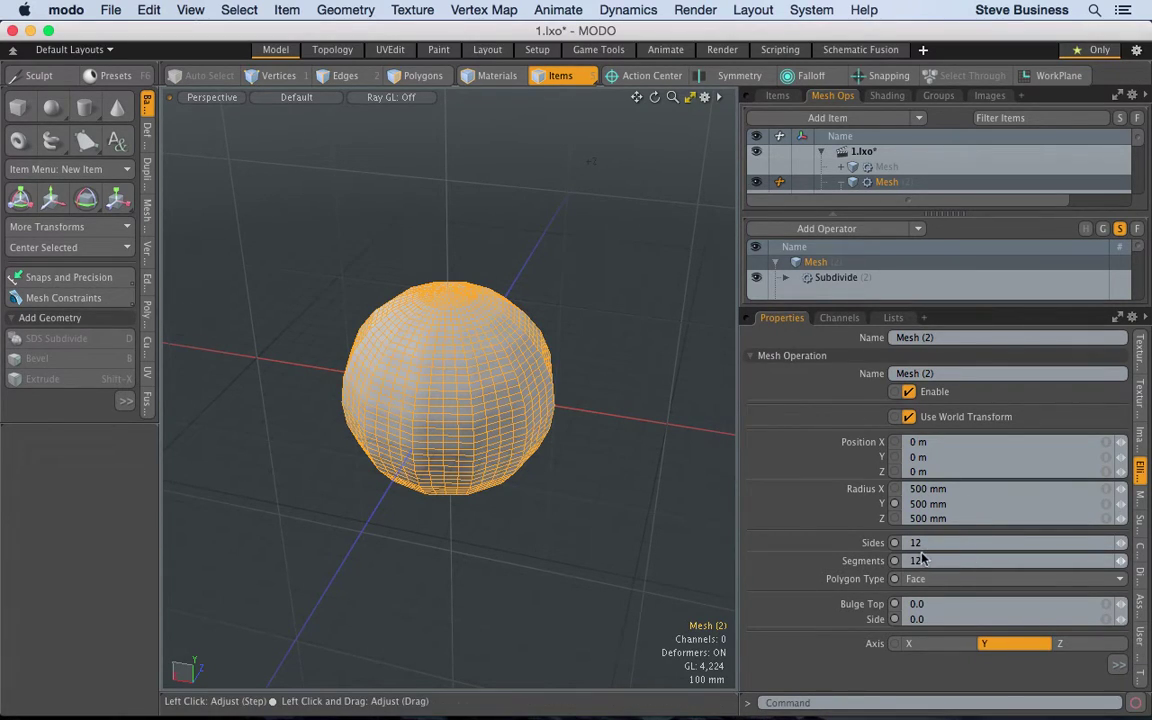
# - Set the ellipsoid's segments to 6 and view the sphere from another angle
pyautogui.click(923, 560)
pyautogui.write('6')
pyautogui.press('Return')
pyautogui.keyDown('alt'); pyautogui.moveTo(553, 442); pyautogui.dragTo(496, 399); pyautogui.keyUp('alt')
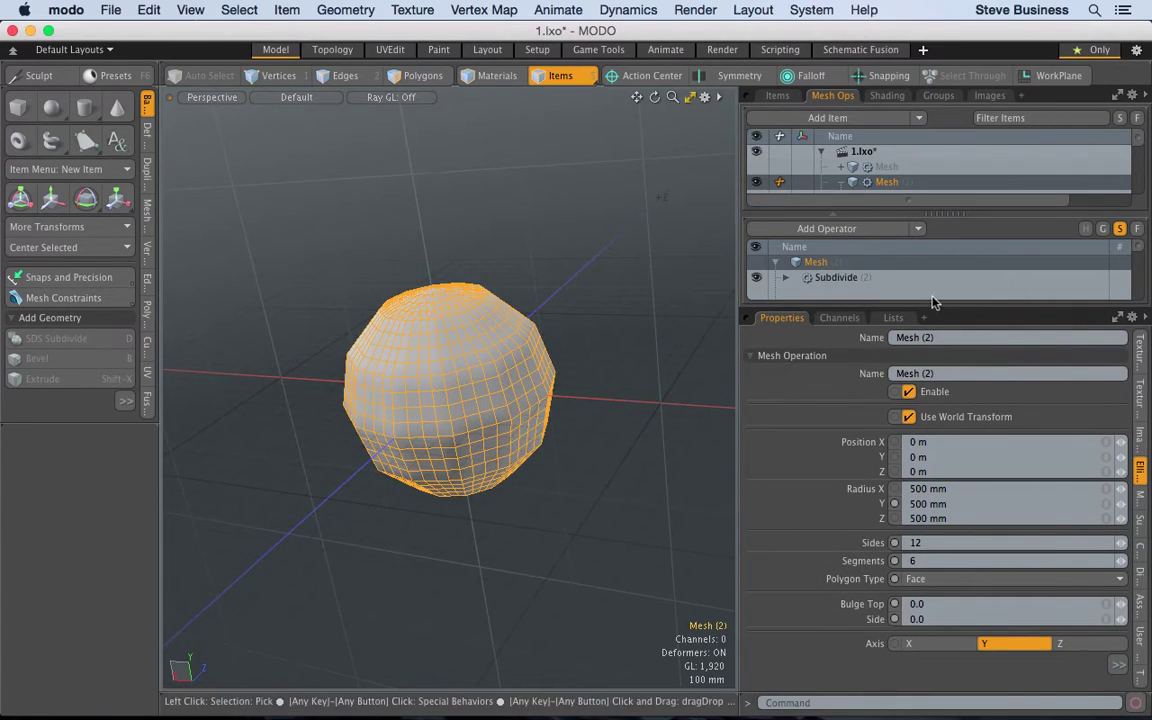
# - Enlarge the mesh operation list and disable both Subdivide operations of Mesh (2)
pyautogui.moveTo(929, 307); pyautogui.dragTo(929, 398)
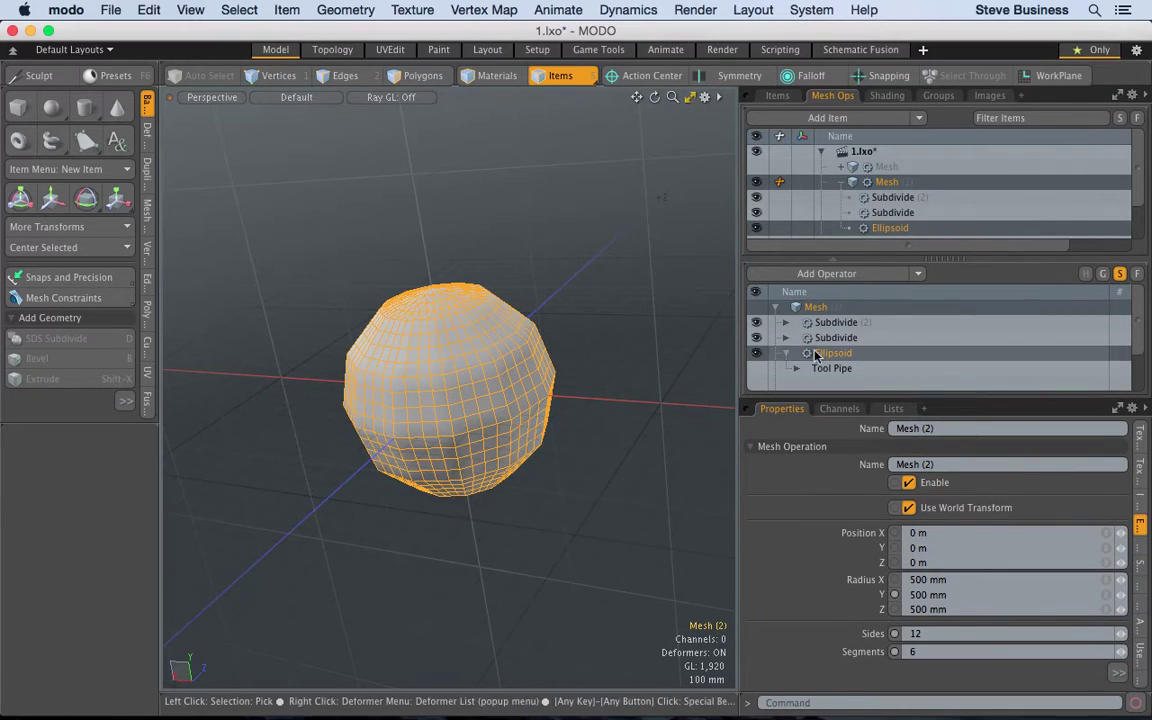
pyautogui.click(755, 322)
pyautogui.click(755, 337)
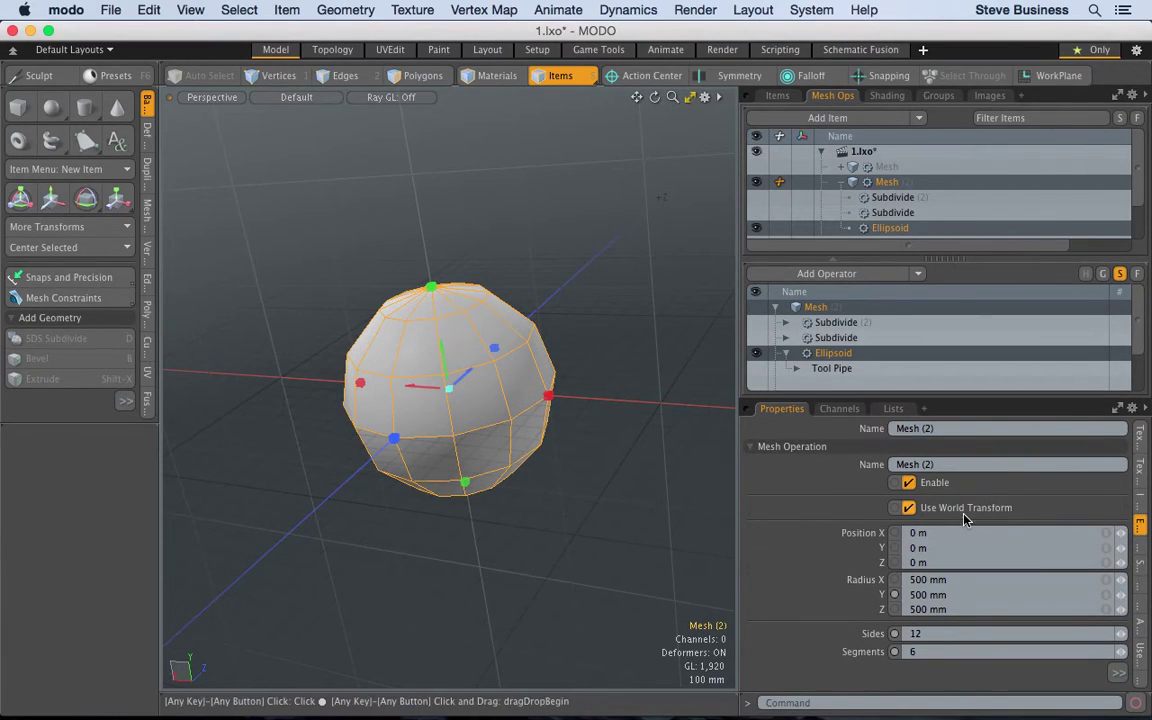
# - Set the ellipsoid's segments to 12
pyautogui.click(927, 651)
pyautogui.write('12')
pyautogui.press('Return')
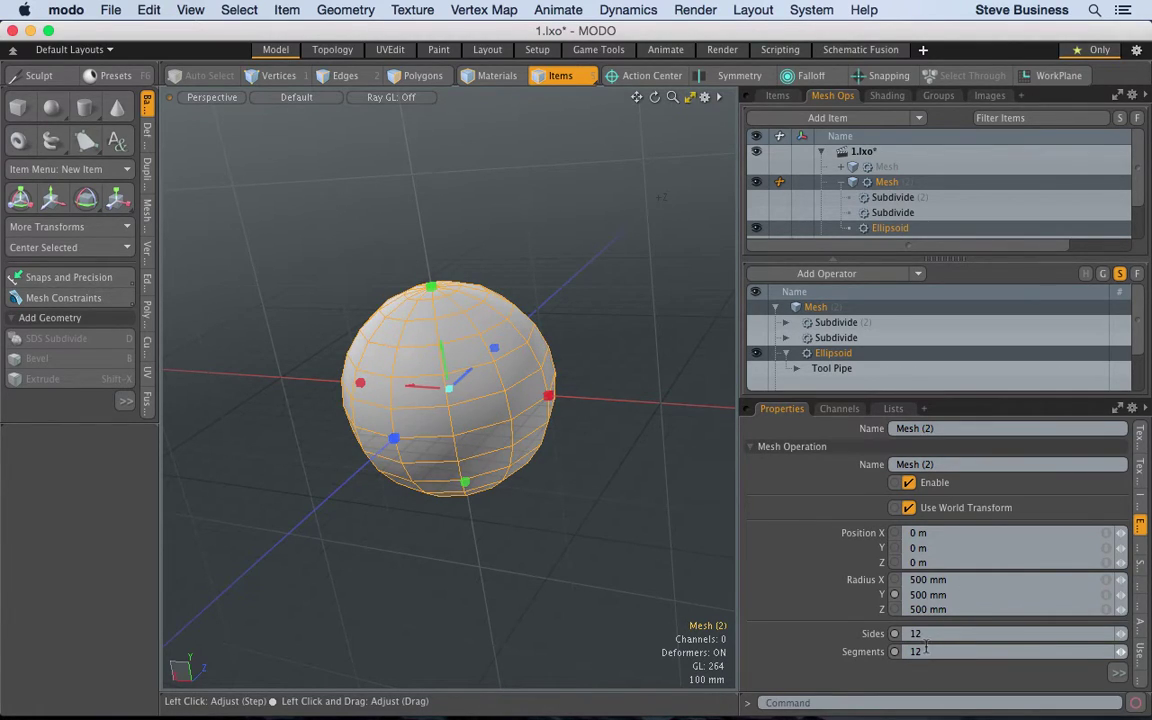
# - Set both the sides and the segments of the ellipsoid to 24
pyautogui.click(916, 633)
pyautogui.write('24')
pyautogui.click(916, 651)
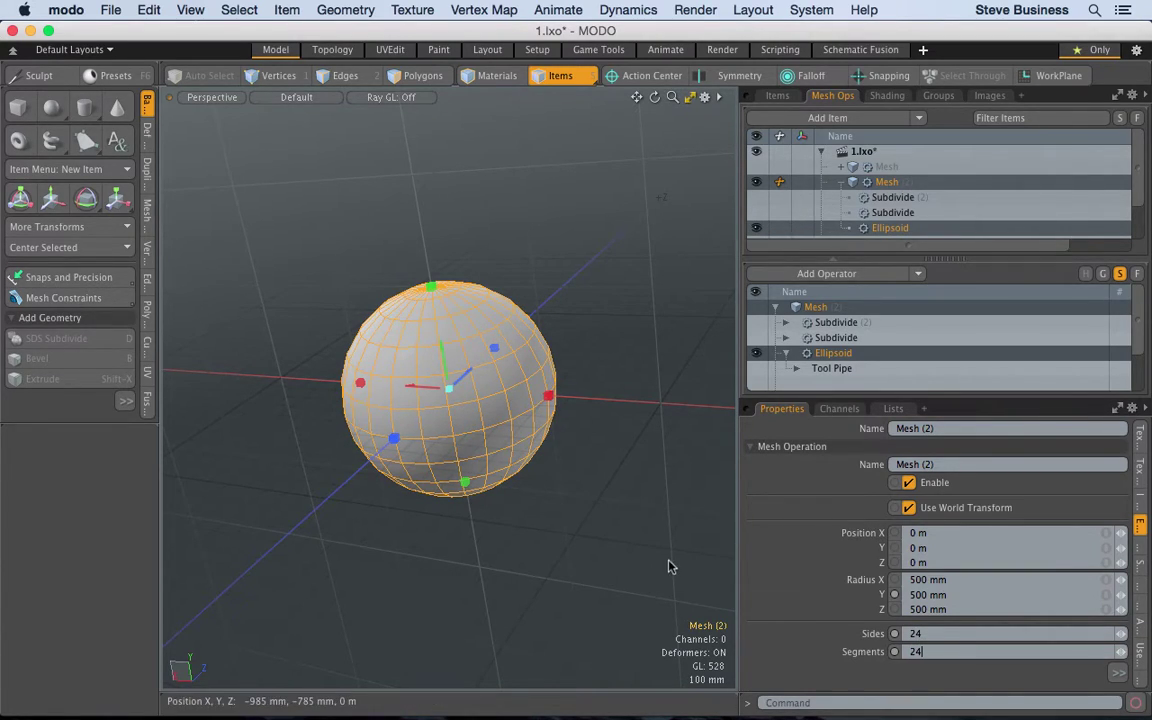
# - Switch to the Render layout and start the paused render preview, framing the ellipsoid closer in it
pyautogui.click(662, 49)
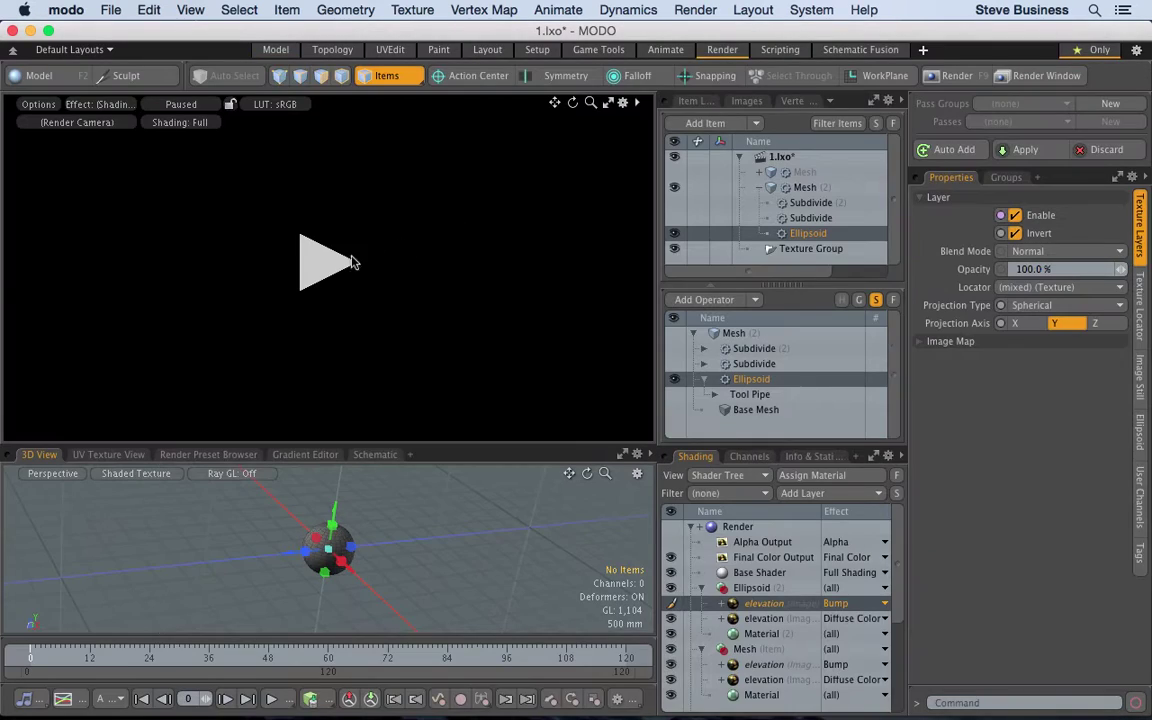
pyautogui.click(321, 260)
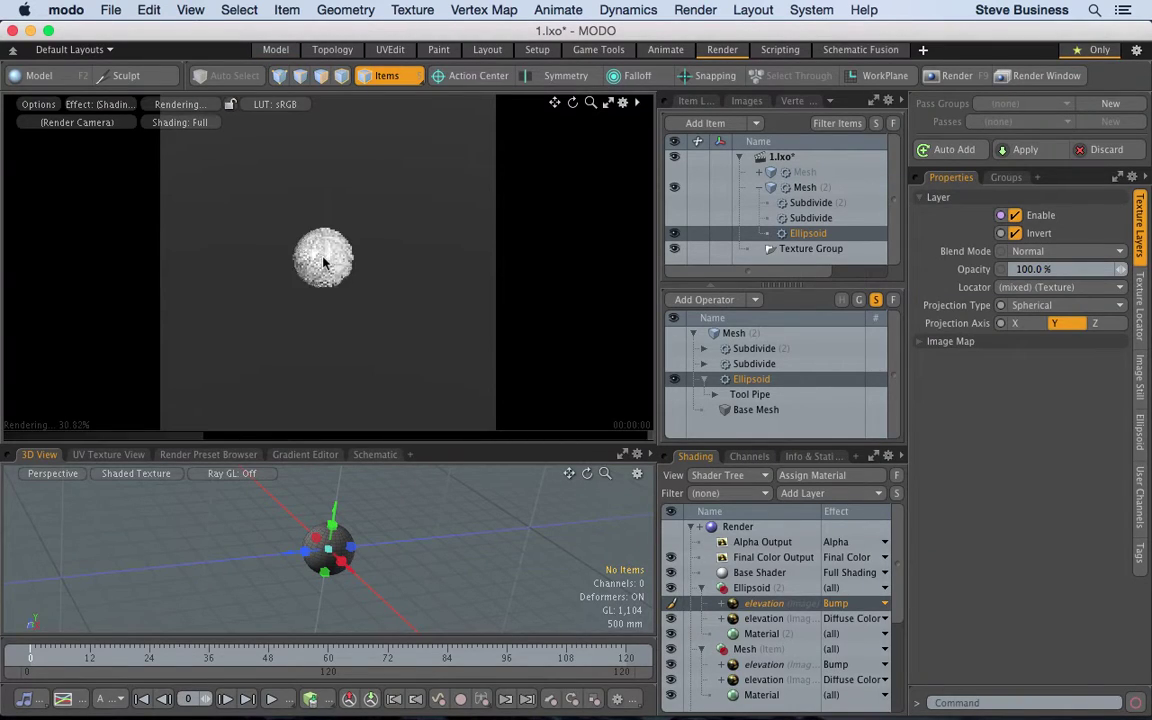
pyautogui.scroll(3, 369, 228)
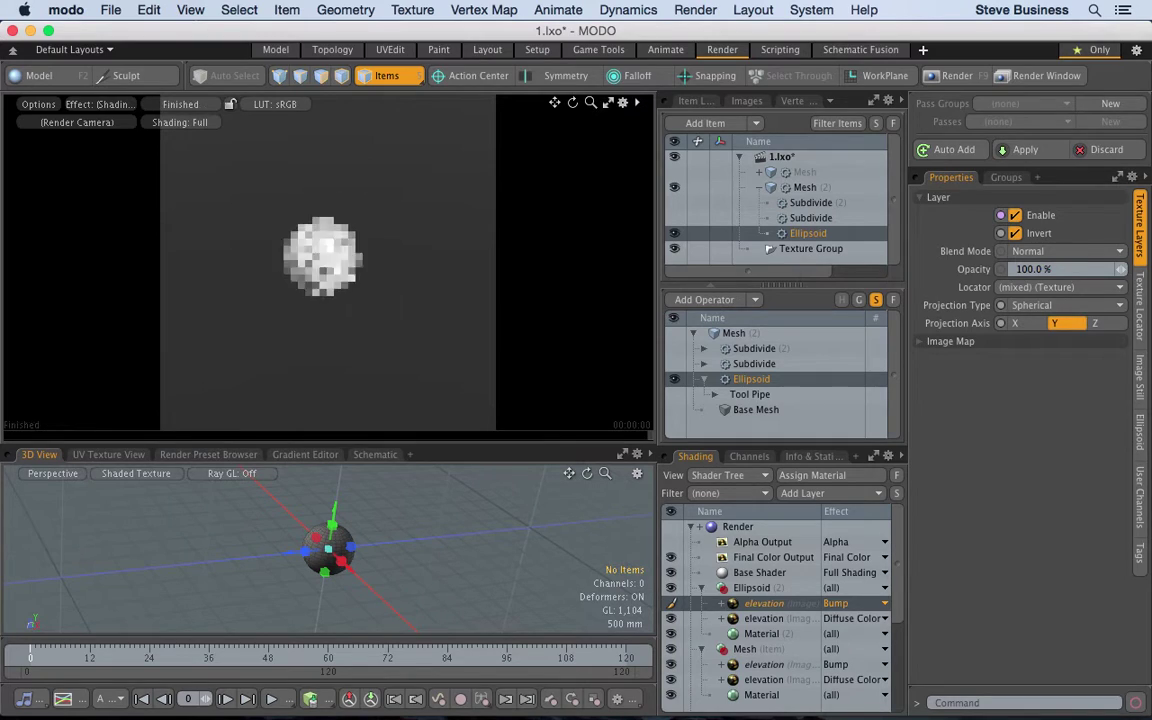
pyautogui.scroll(2, 312, 249)
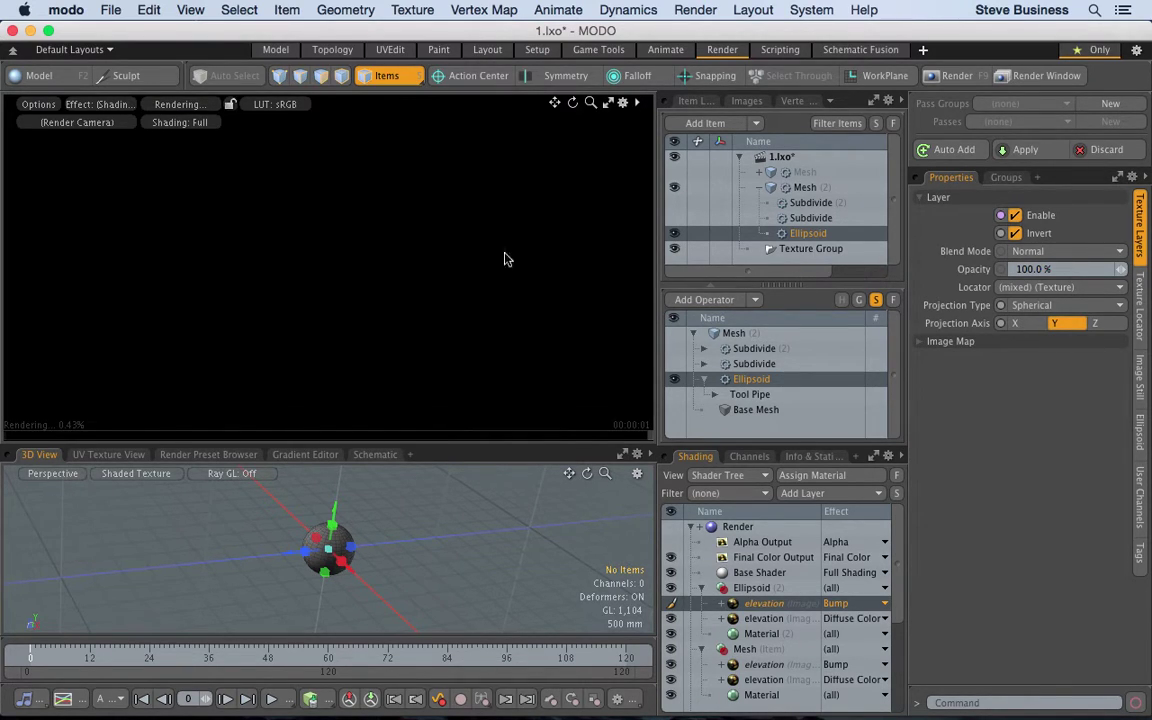
# - Select Mesh (2) and change the effect of the Ellipsoid group's elevation bump layer to Displacement
pyautogui.click(340, 538)
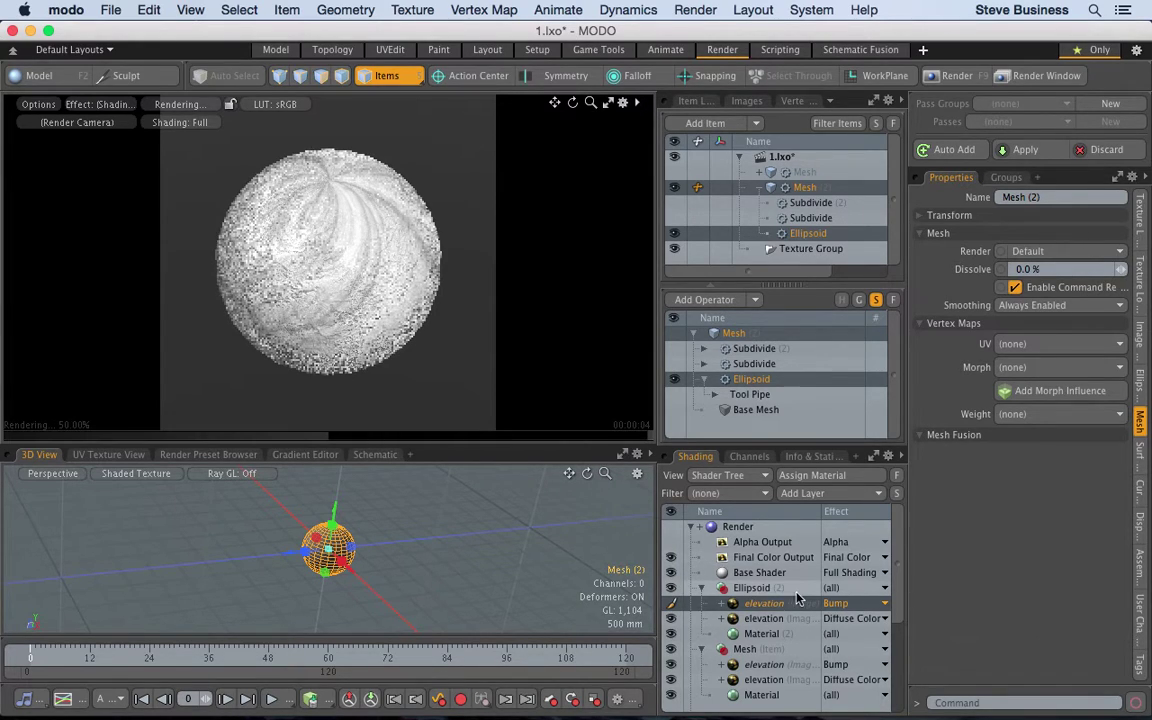
pyautogui.click(862, 617)
pyautogui.moveTo(860, 556)
pyautogui.moveTo(830, 534)
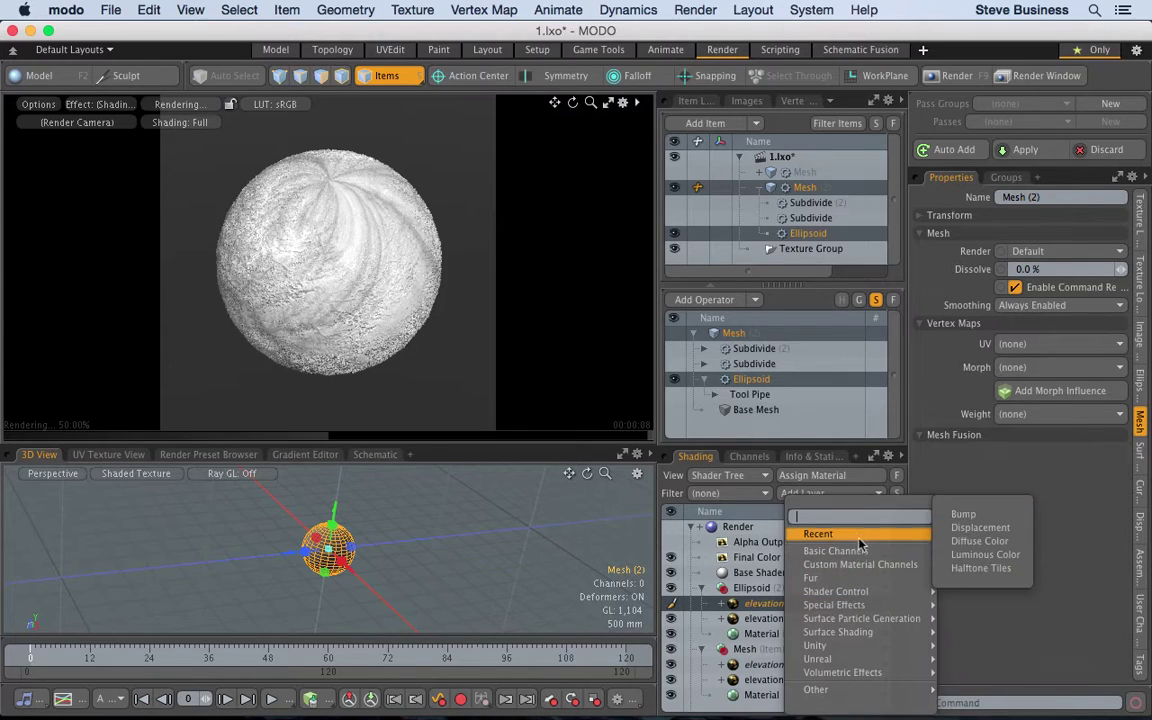
pyautogui.click(978, 527)
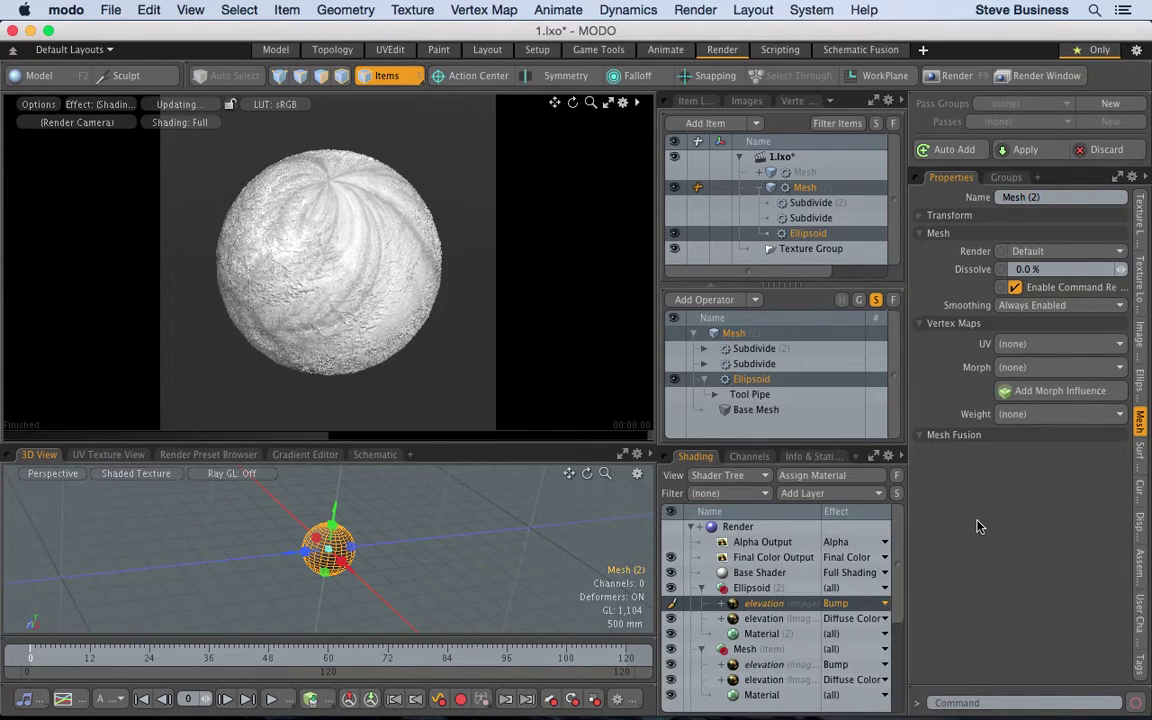
# - Examine the settings of Material (2) in the Ellipsoid group, collapsing Diffuse and Specular to focus on the surface normal values
pyautogui.click(773, 634)
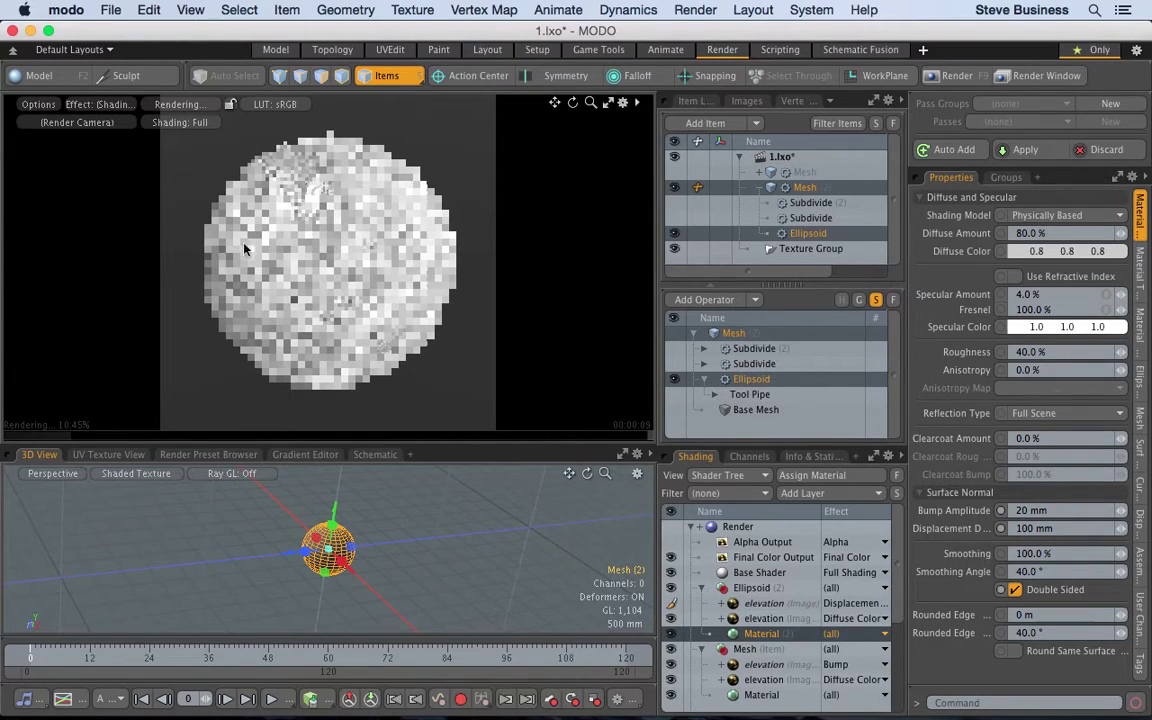
pyautogui.click(919, 198)
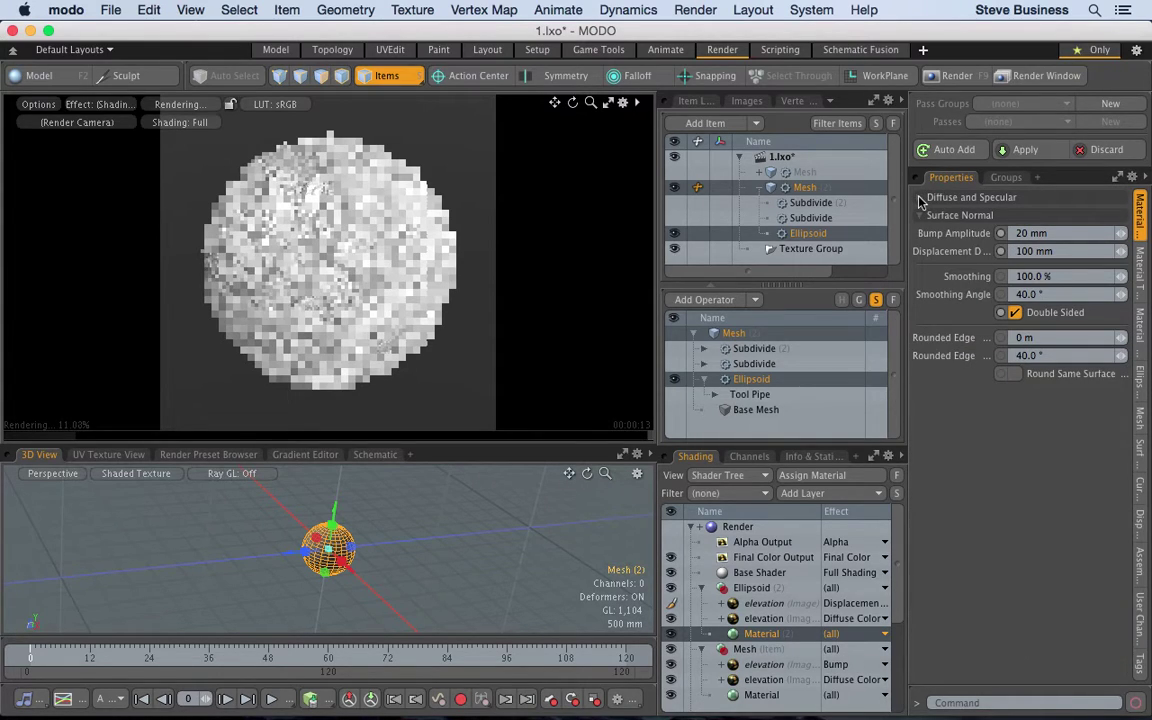
pyautogui.click(1139, 288)
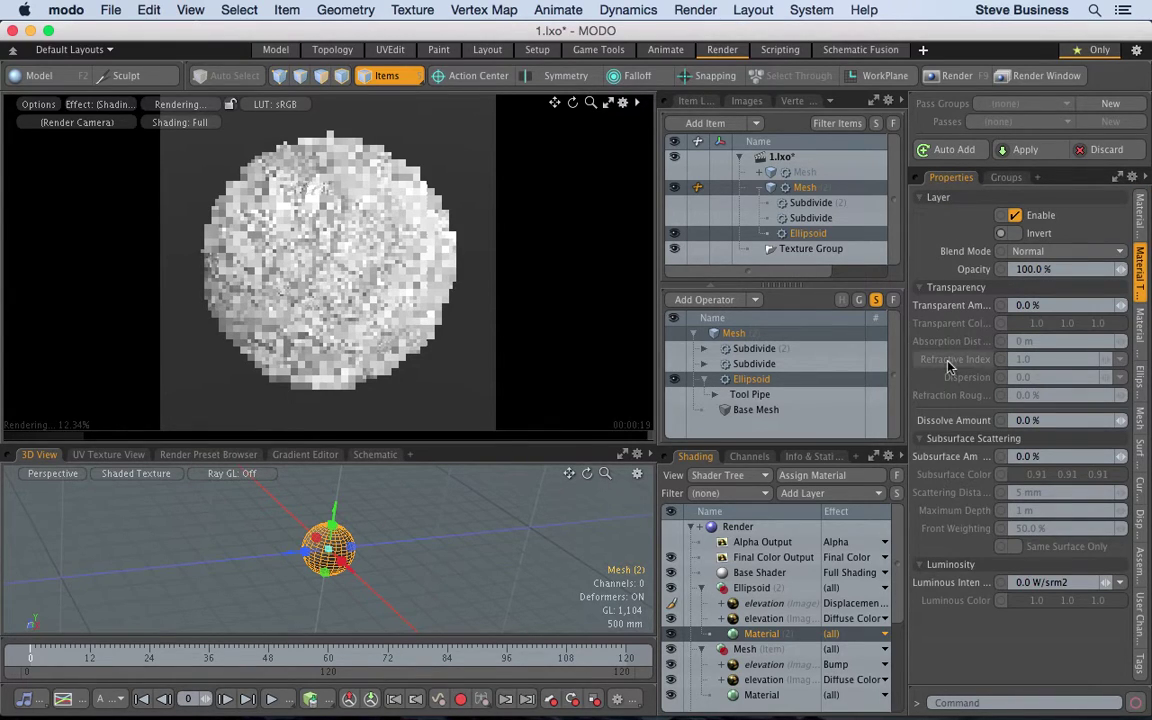
pyautogui.click(1139, 326)
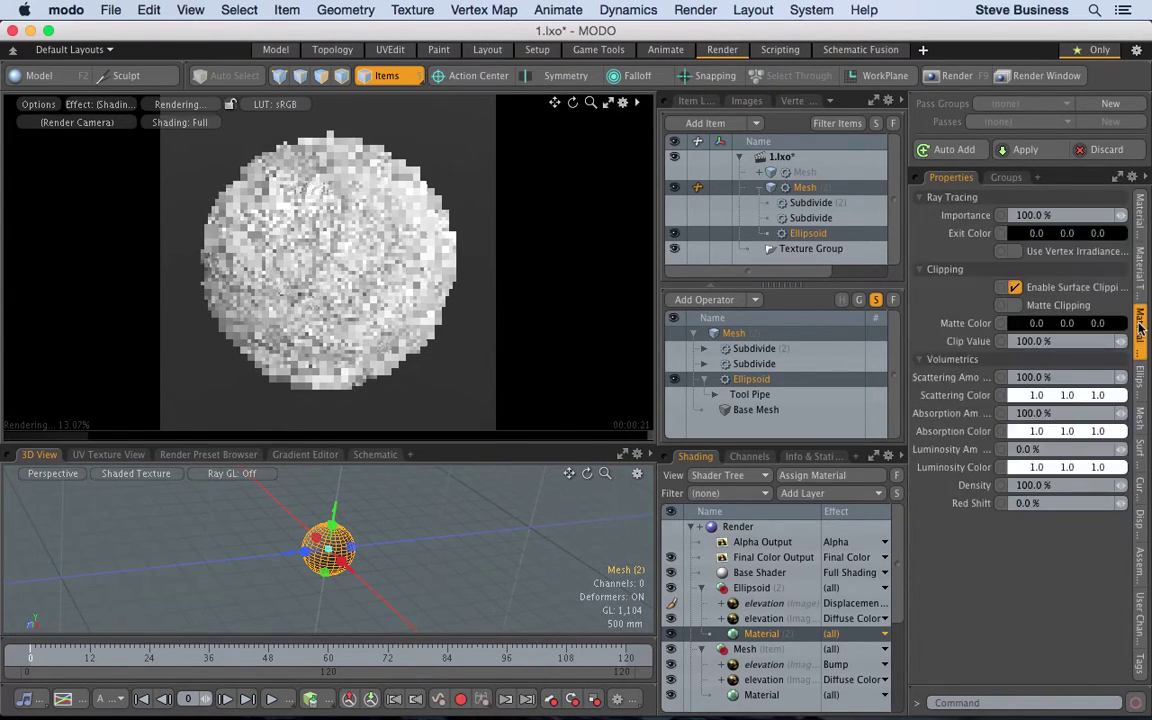
pyautogui.click(1140, 215)
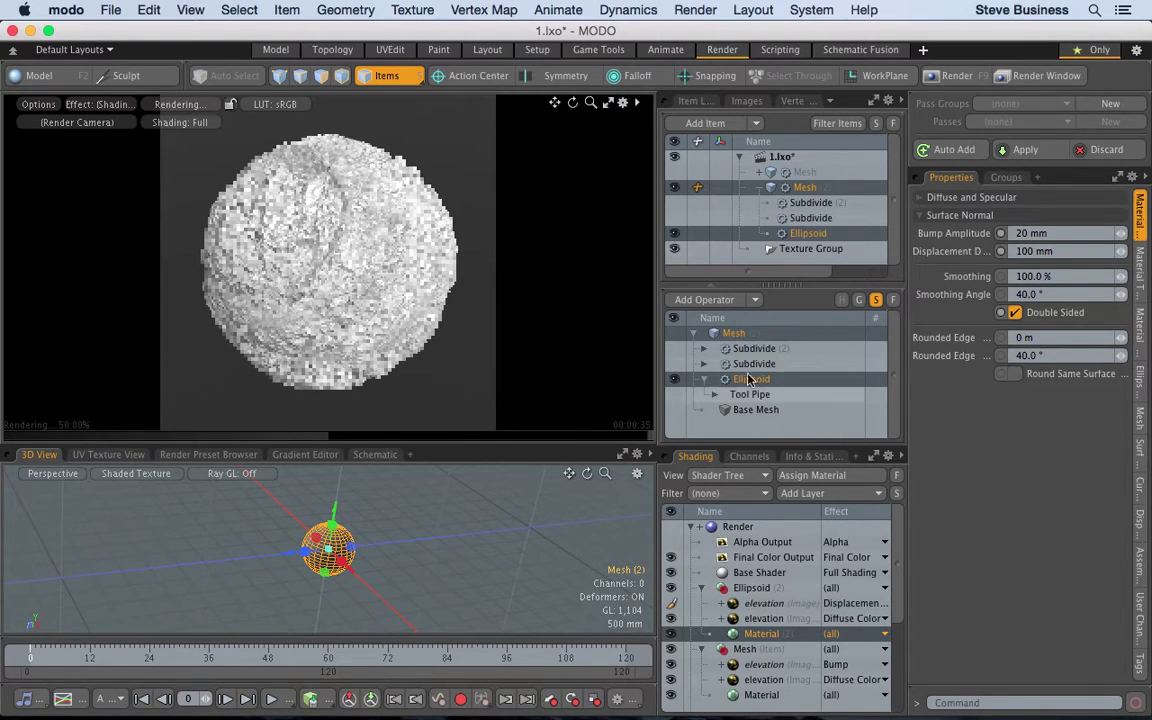
# - Render the displaced ellipsoid from a slightly rotated preview angle and abort the render partway
pyautogui.keyDown('alt'); pyautogui.moveTo(285, 270); pyautogui.dragTo(312, 243); pyautogui.keyUp('alt')
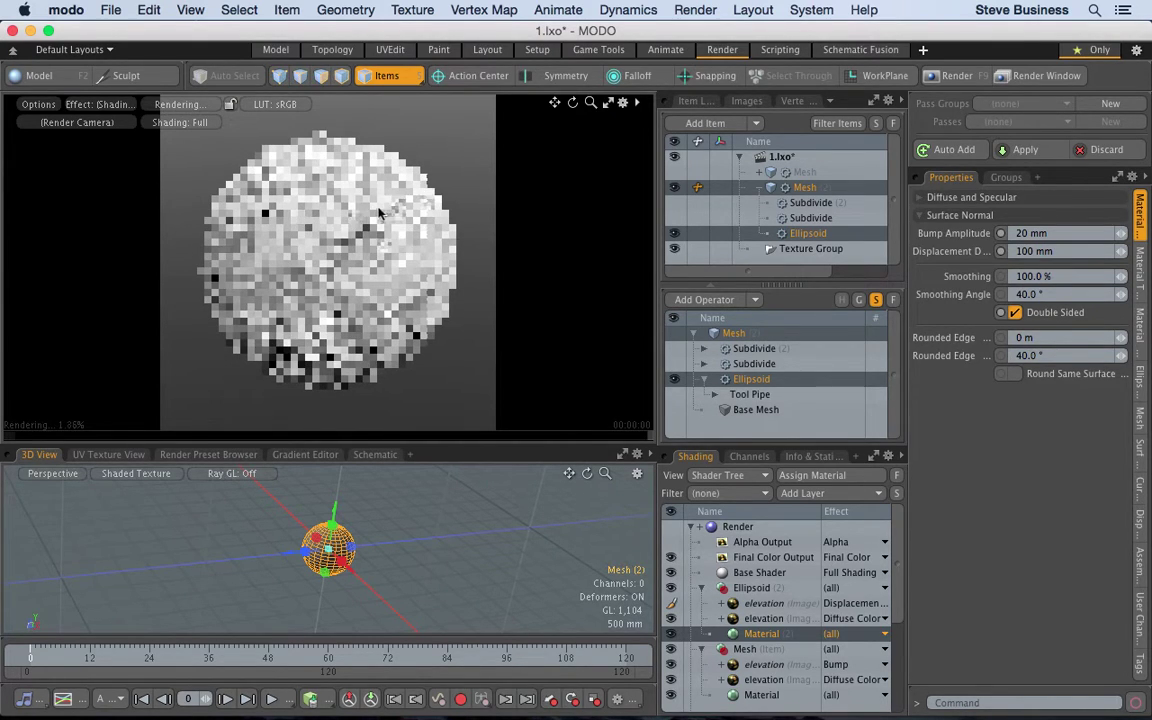
pyautogui.click(692, 10)
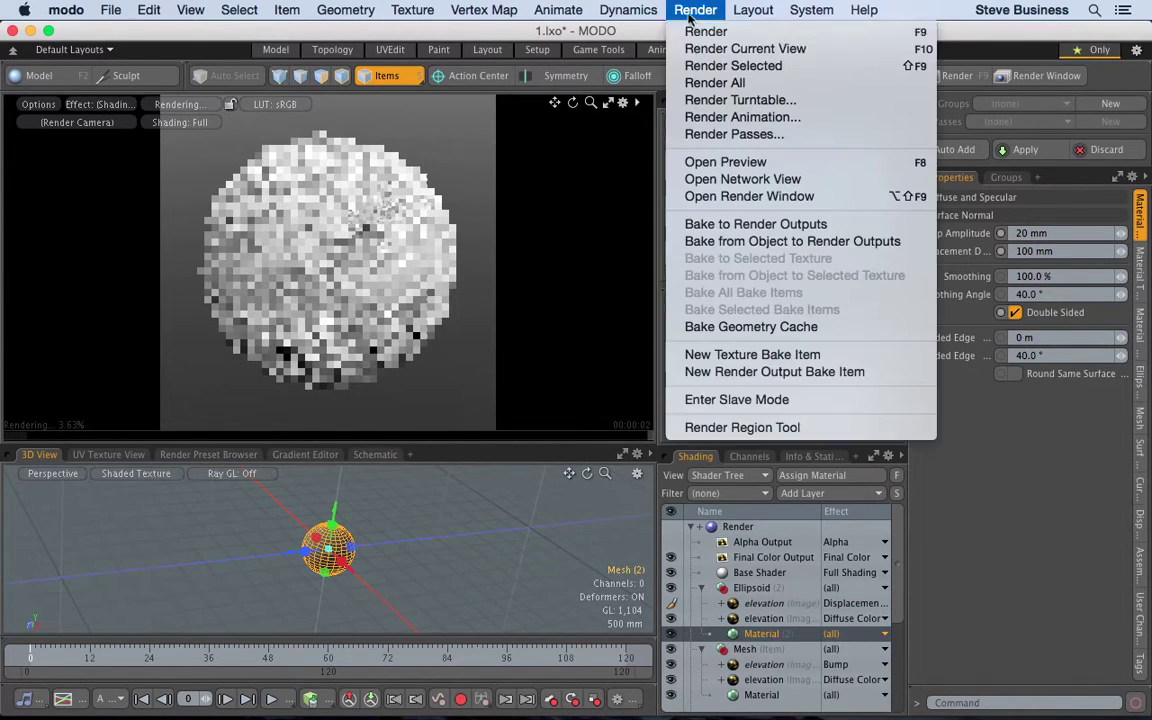
pyautogui.click(692, 33)
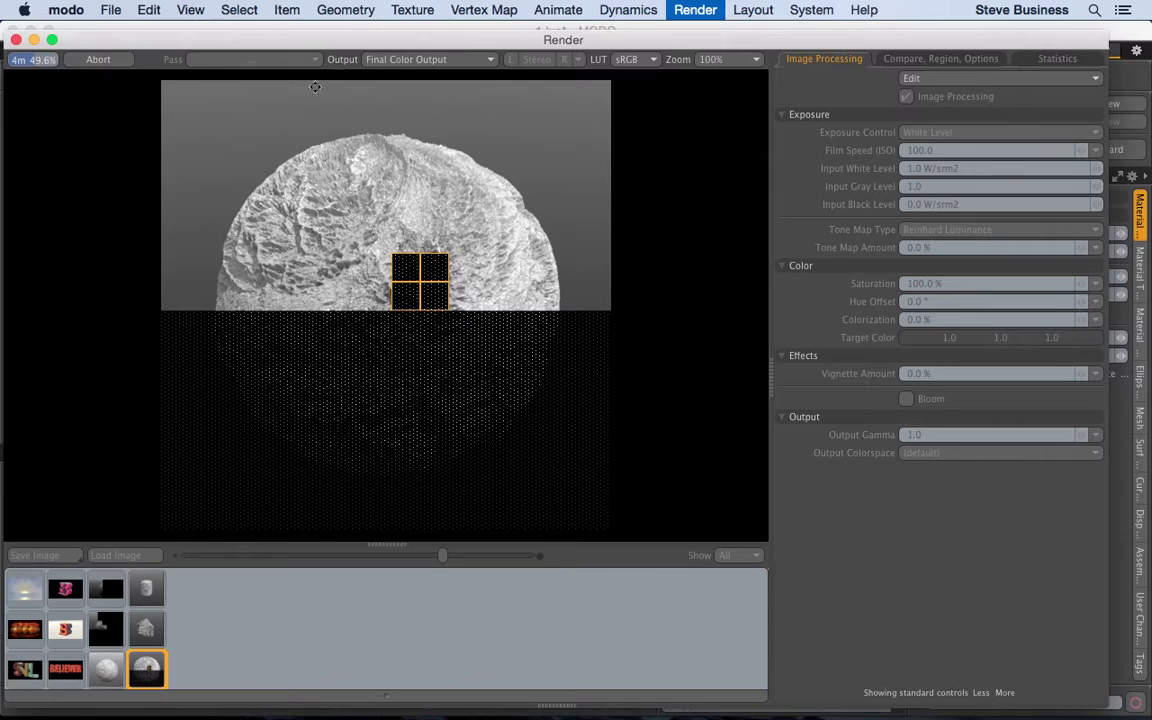
pyautogui.click(98, 60)
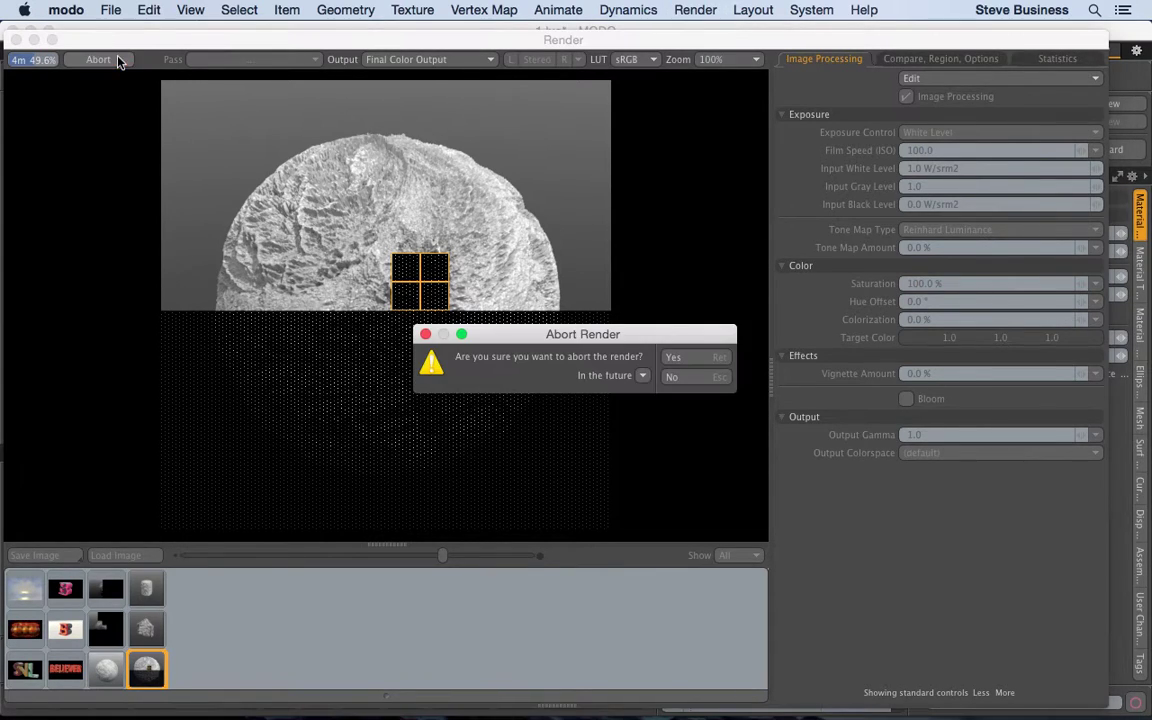
pyautogui.click(675, 359)
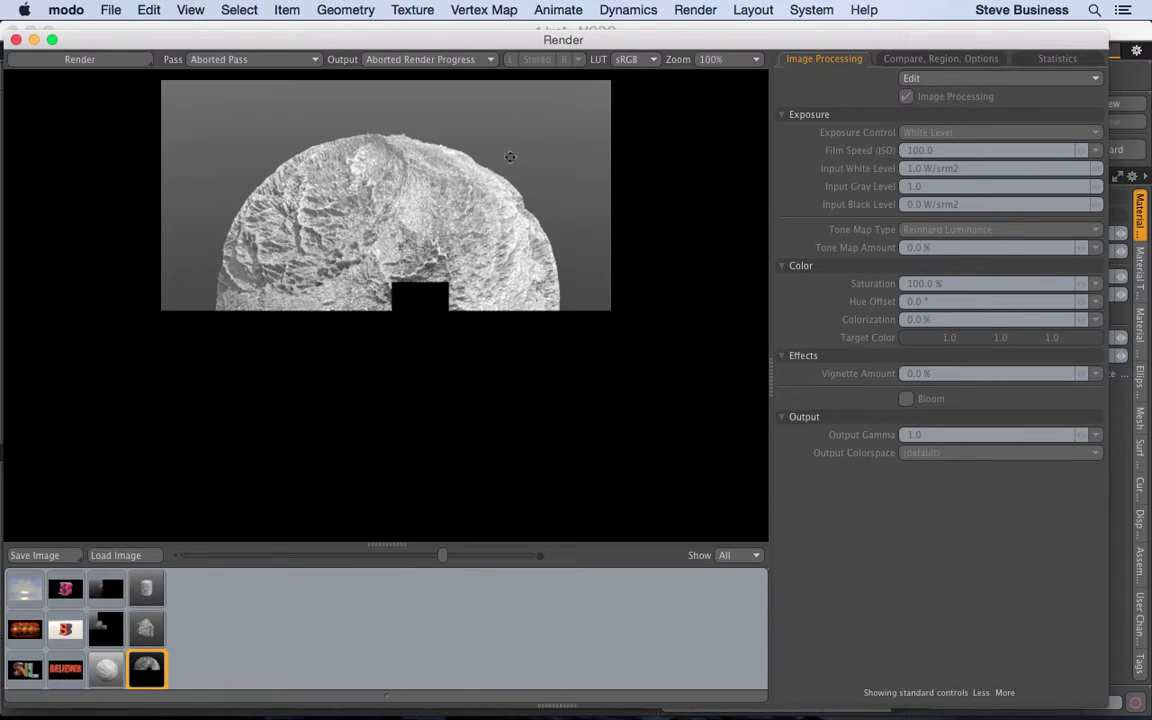
# - Inspect the upper part of the aborted render at 200% zoom, restore 100%, and close the render window
pyautogui.click(742, 60)
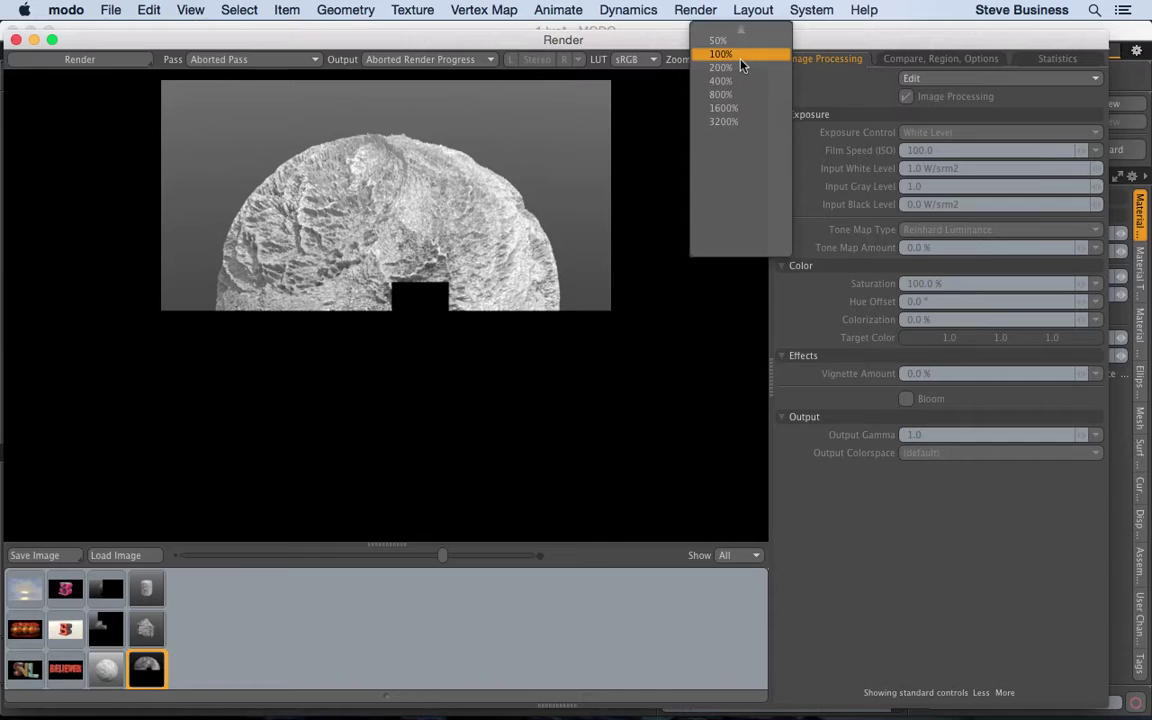
pyautogui.click(739, 67)
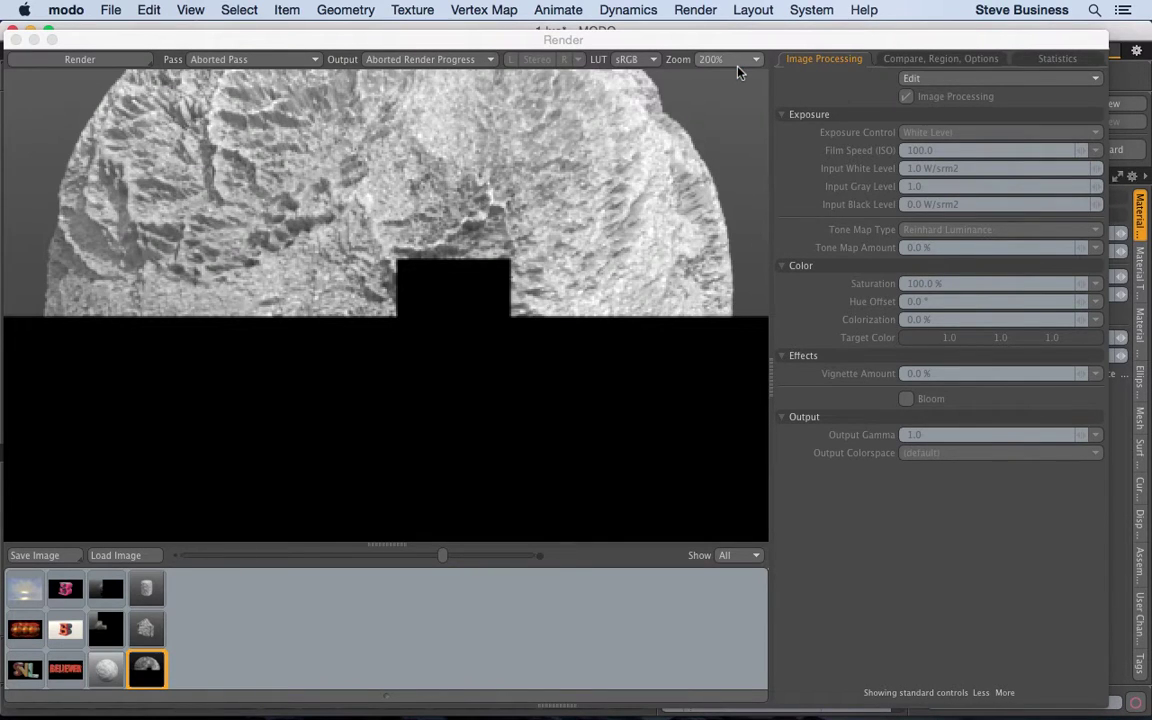
pyautogui.moveTo(622, 179); pyautogui.dragTo(615, 288)
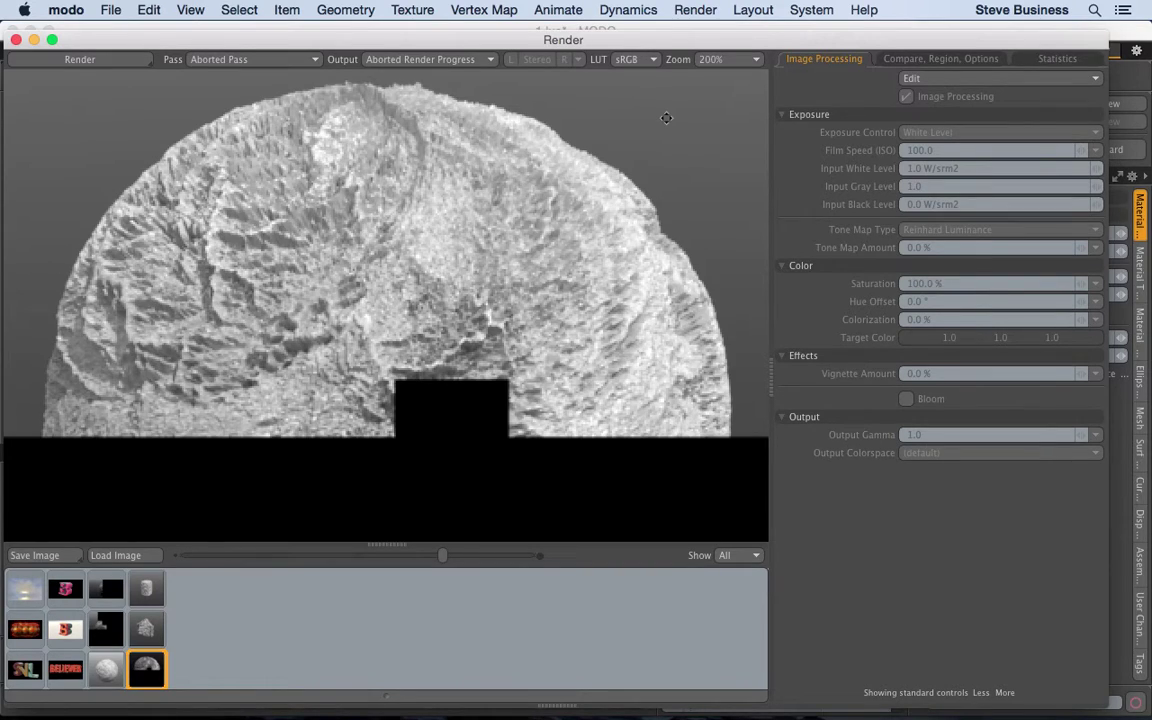
pyautogui.click(725, 62)
pyautogui.click(725, 57)
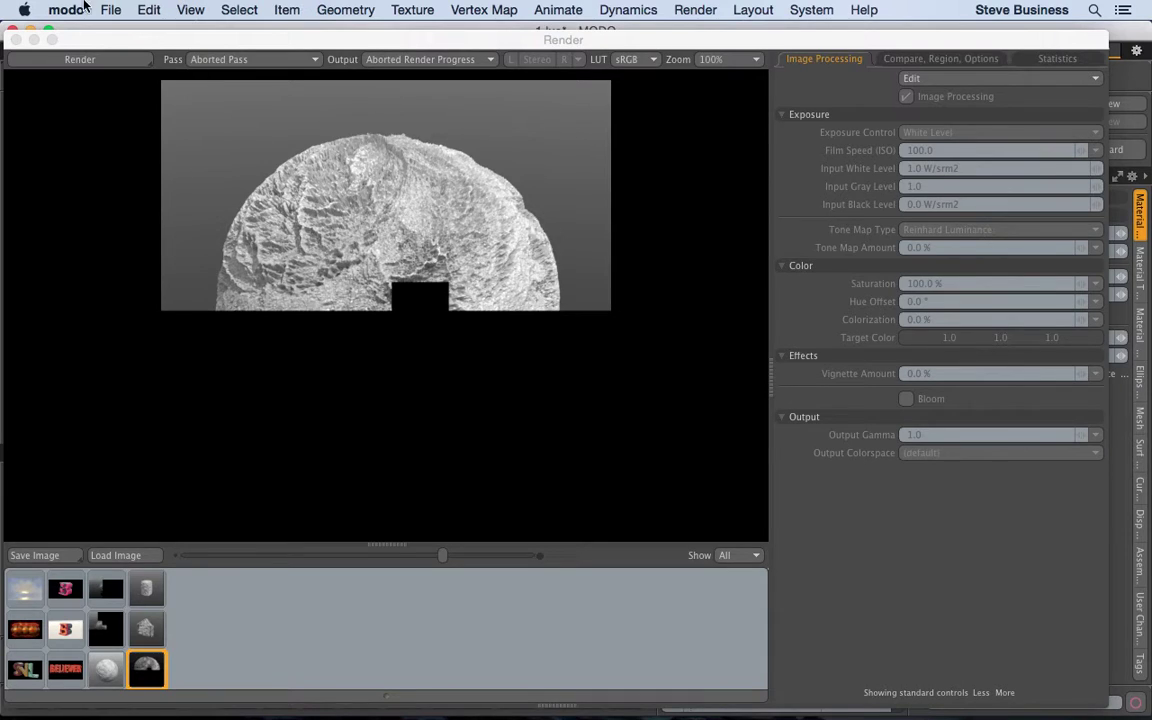
pyautogui.click(15, 37)
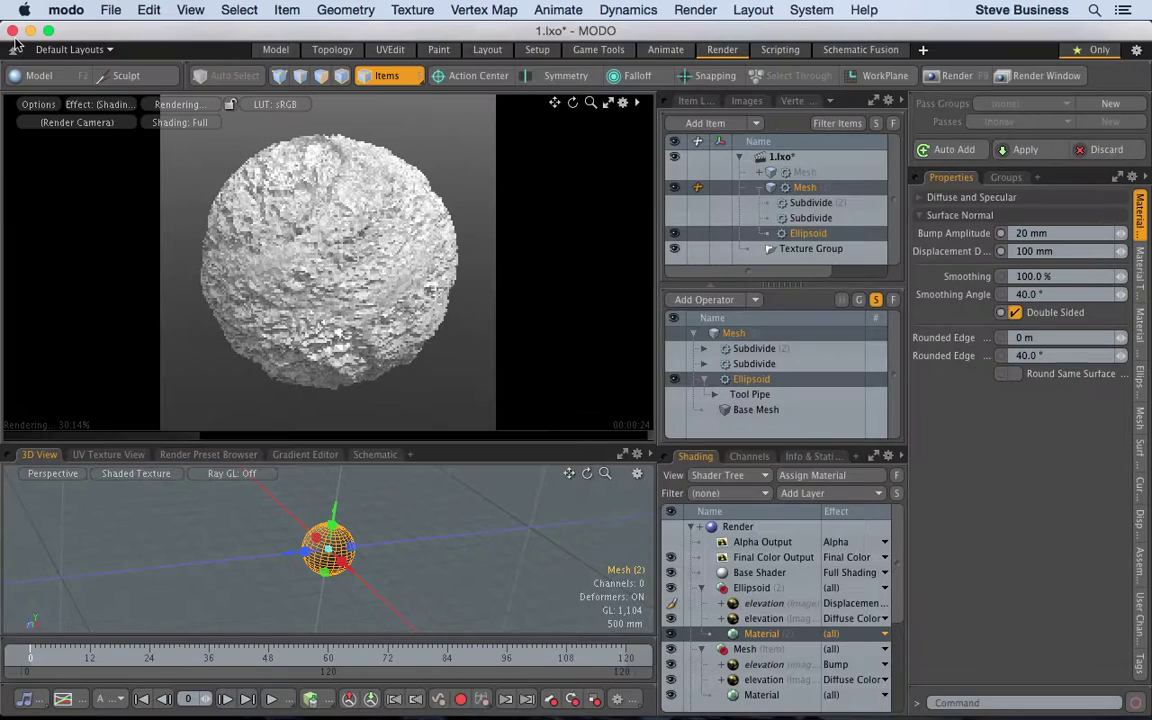